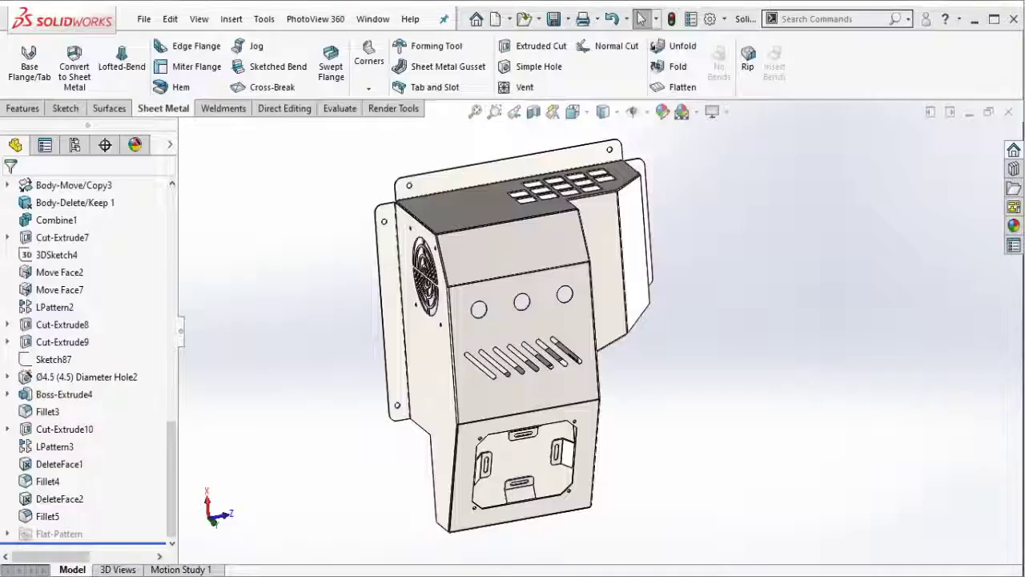
- Orbit the enclosure to face its vent slots, then unfold it into its flat pattern
{"action": "mouse_move", "coordinate": [657, 440]}
{"action": "middle_mouse_down"}
{"action": "mouse_move", "coordinate": [648, 438]}
{"action": "mouse_move", "coordinate": [743, 409]}
{"action": "mouse_move", "coordinate": [824, 412]}
{"action": "mouse_move", "coordinate": [755, 386]}
{"action": "mouse_move", "coordinate": [924, 393]}
{"action": "mouse_move", "coordinate": [892, 423]}
{"action": "middle_mouse_up"}
{"action": "middle_click_drag", "start_coordinate": [780, 451], "coordinate": [675, 501]}
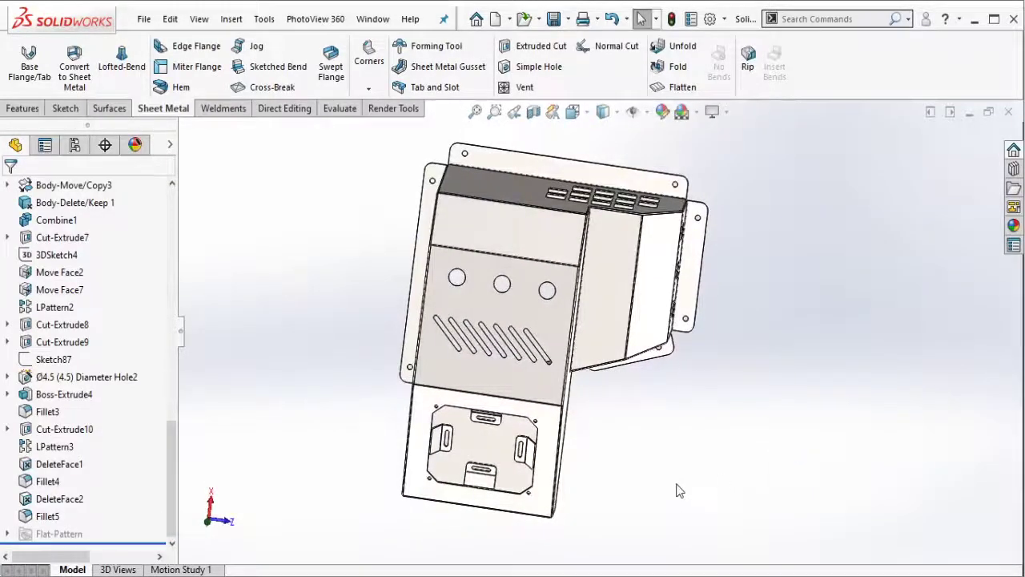
{"action": "left_click", "coordinate": [680, 86]}
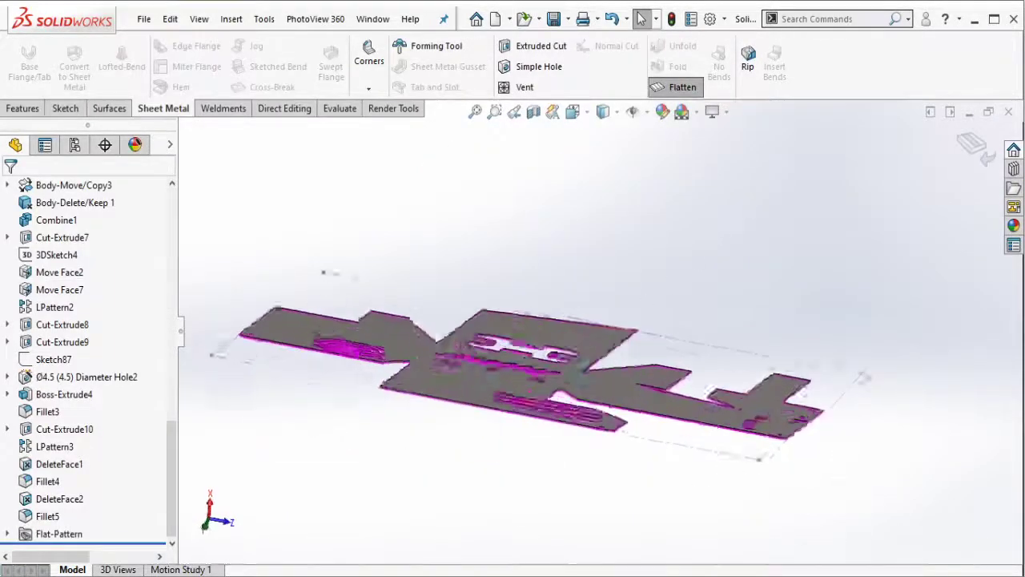
- Turn the view Normal To the flat pattern face (Ctrl+8) and centre it on screen
{"action": "mouse_move", "coordinate": [322, 272]}
{"action": "middle_mouse_down"}
{"action": "mouse_move", "coordinate": [612, 276]}
{"action": "mouse_move", "coordinate": [582, 426]}
{"action": "mouse_move", "coordinate": [584, 356]}
{"action": "middle_mouse_up"}
{"action": "left_click", "coordinate": [584, 356]}
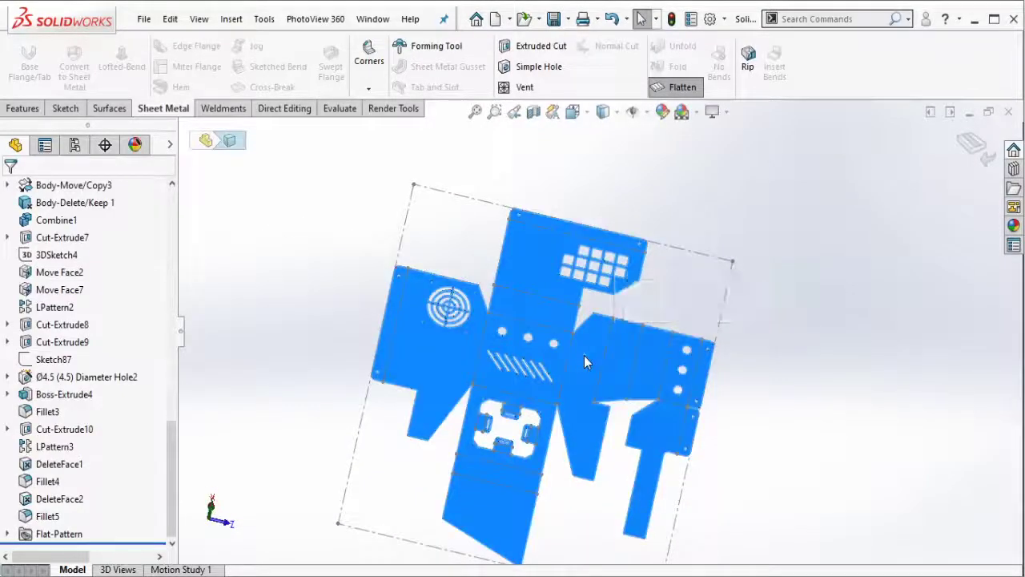
{"action": "key", "text": "ctrl+8"}
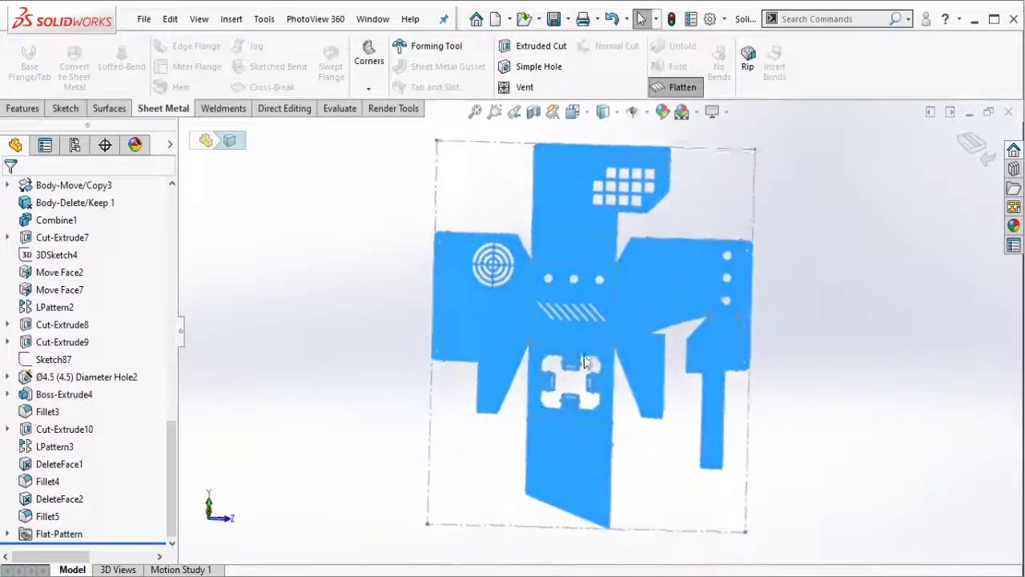
{"action": "middle_click_drag", "start_coordinate": [843, 289], "coordinate": [824, 293], "text": "ctrl"}
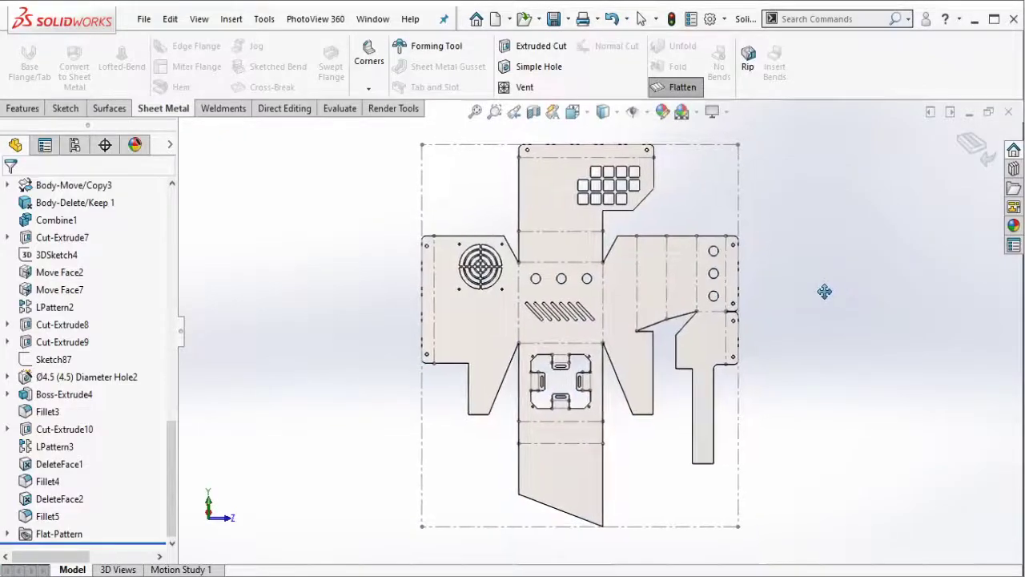
- In a blank Notepad, write a brief intro about the sheet-metal design, then delete it all
{"action": "left_click", "coordinate": [527, 557]}
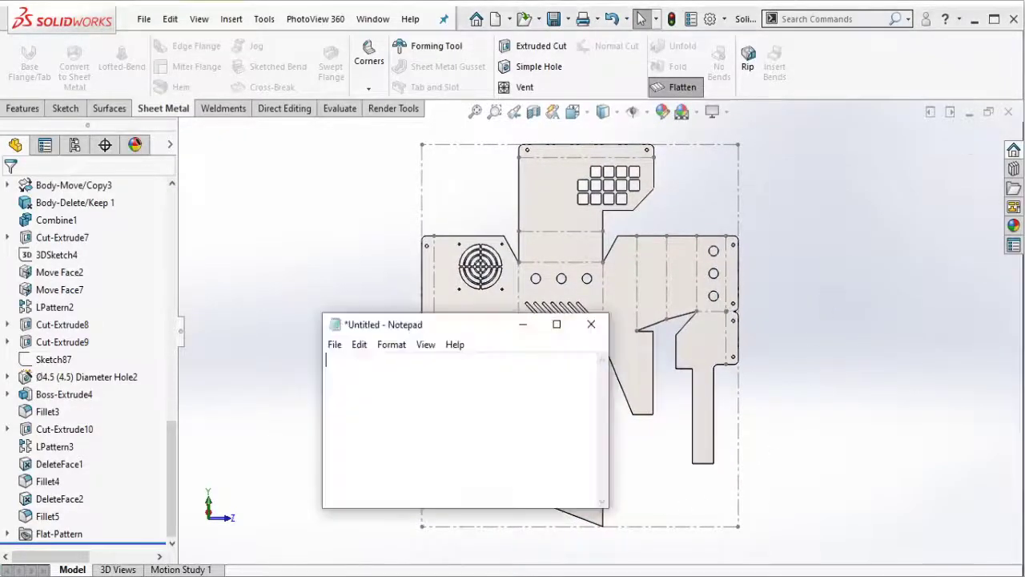
{"action": "type", "text": "we"}
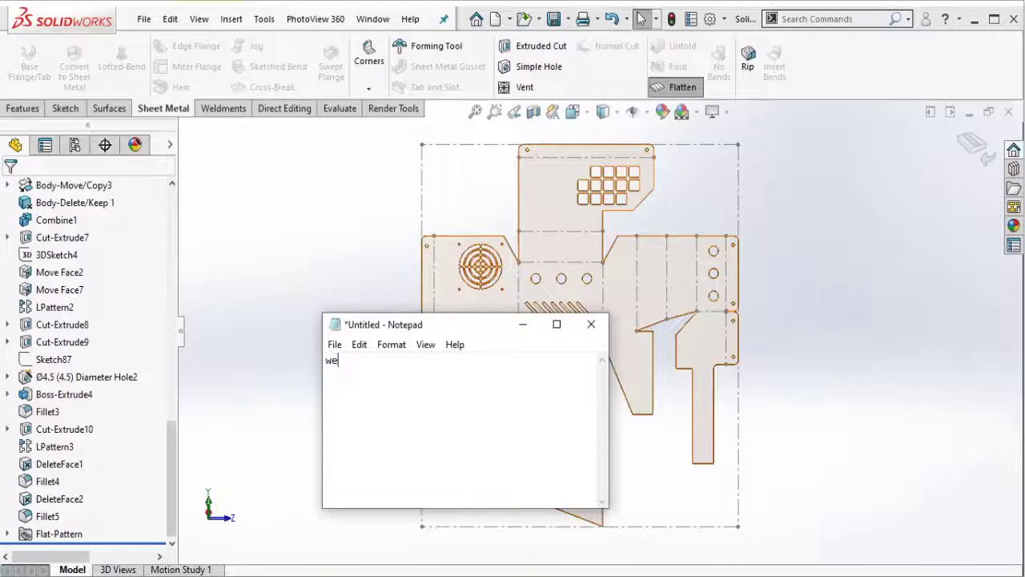
{"action": "type", "text": " will designing this s"}
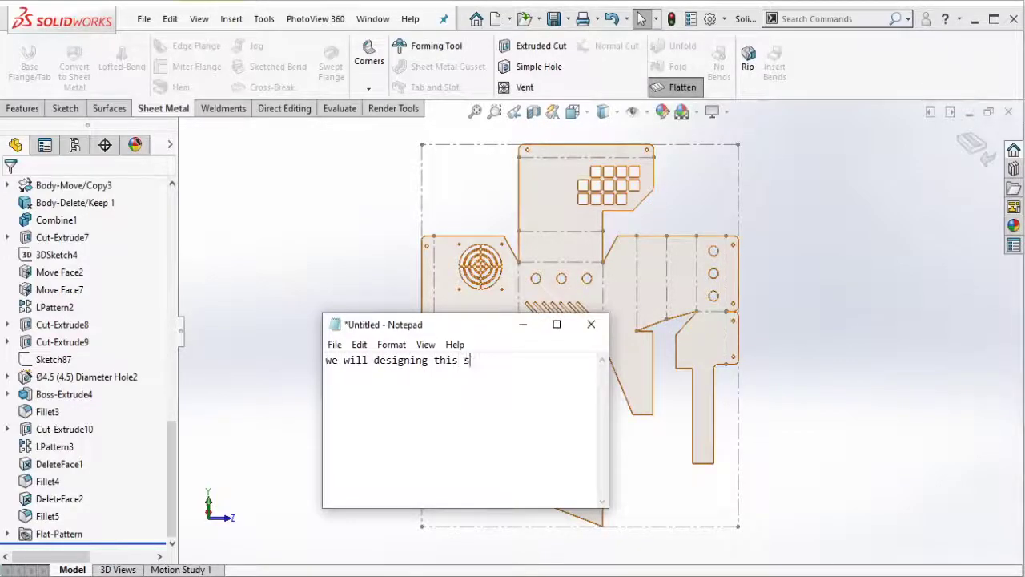
{"action": "type", "text": "heetmetal compo"}
{"action": "type", "text": "nent"}
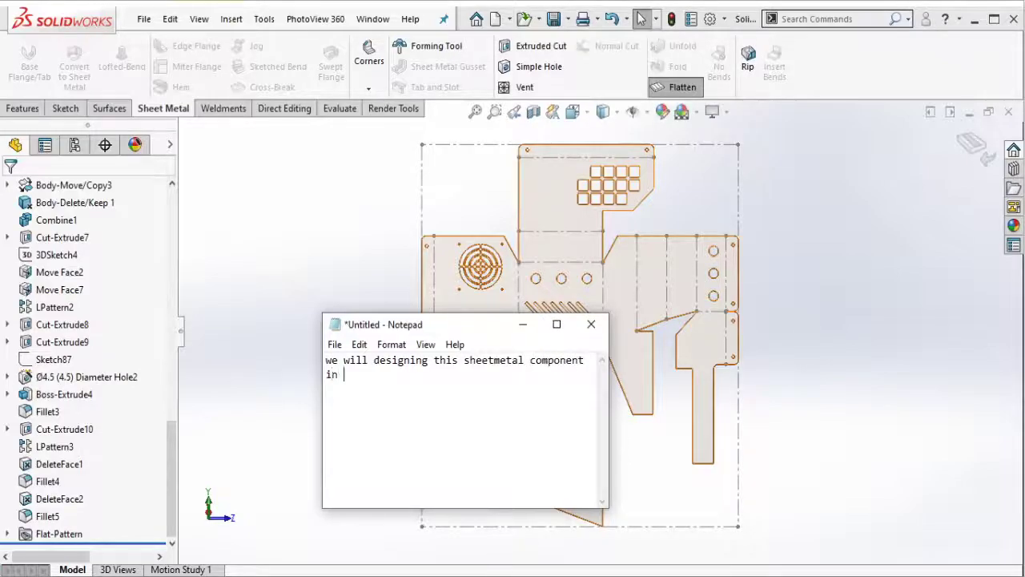
{"action": "type", "text": "lidworks"}
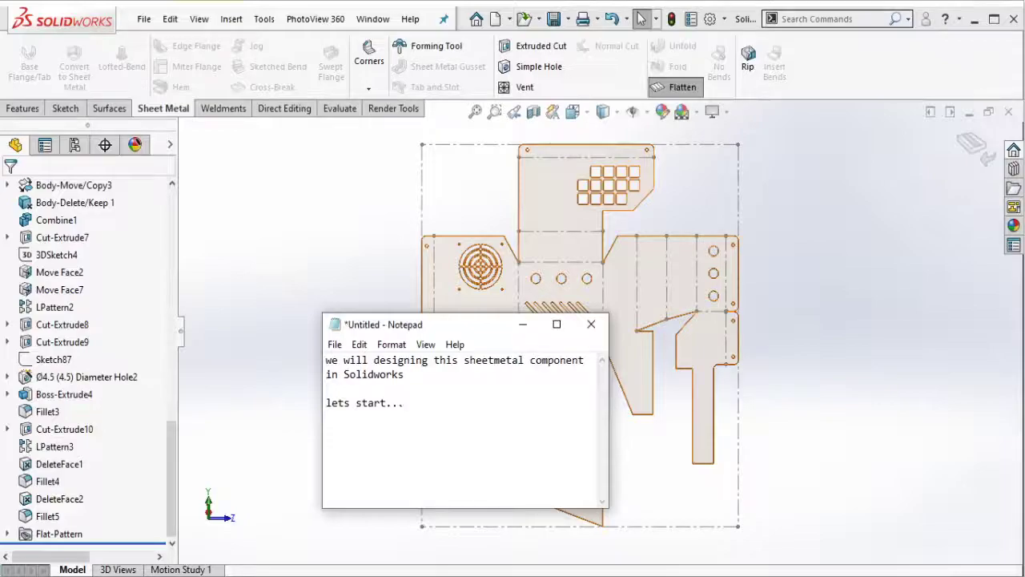
{"action": "key", "text": "ctrl+a"}
{"action": "key", "text": "BackSpace"}
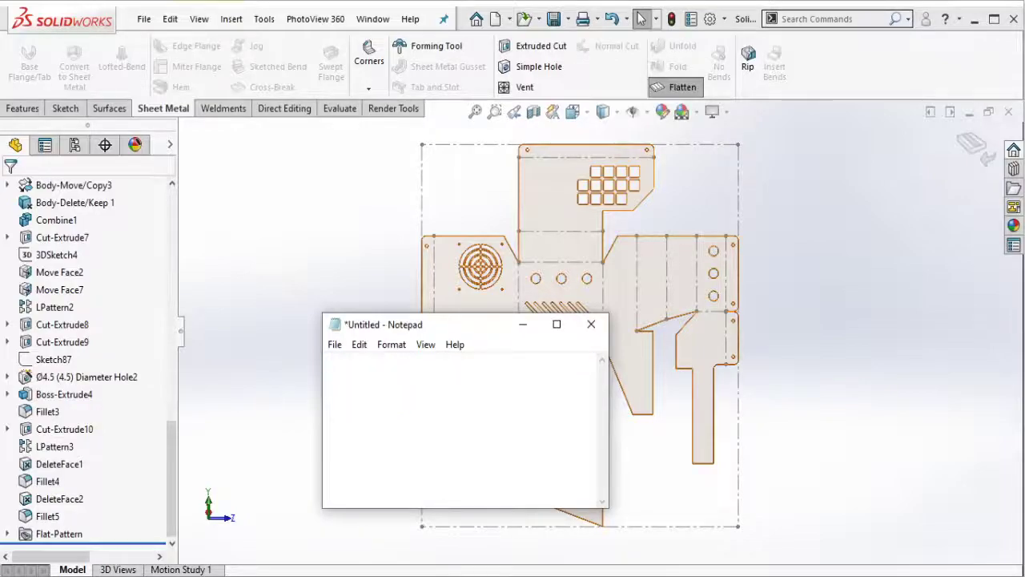
- Fold the part back, roll its history back to Boss-Extrude1, and create a new part, Part3
{"action": "left_click", "coordinate": [525, 325]}
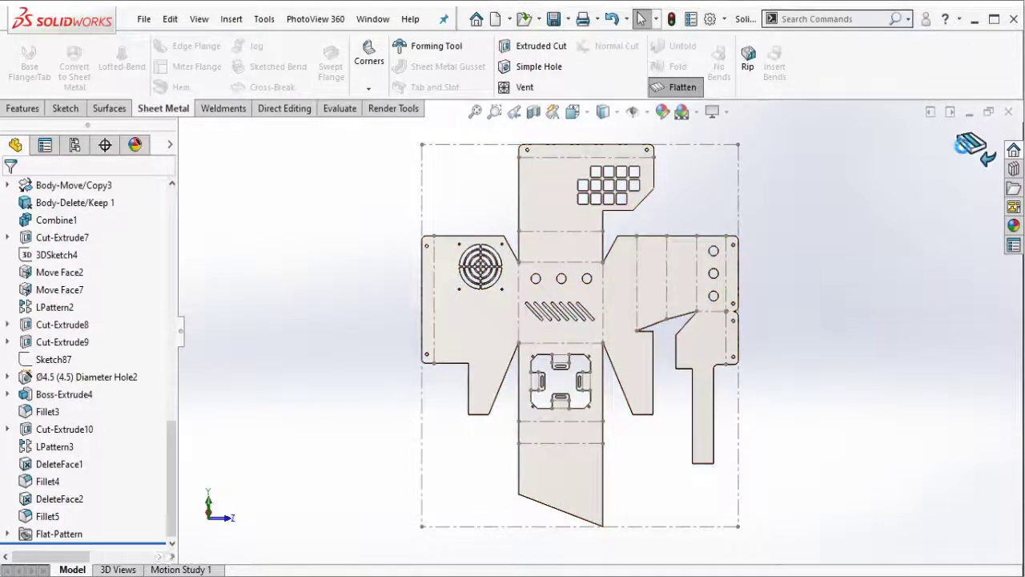
{"action": "left_click", "coordinate": [702, 273]}
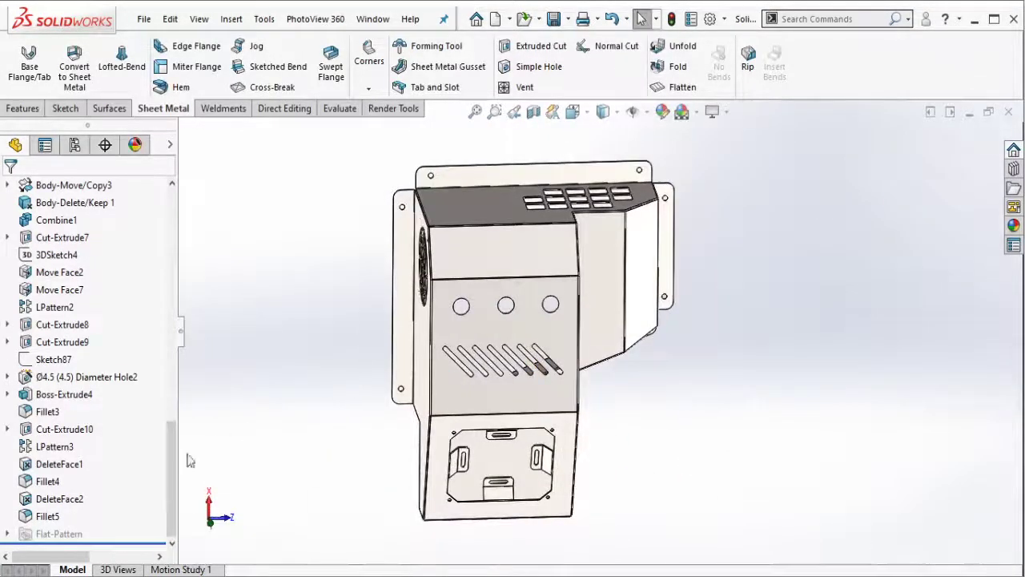
{"action": "mouse_move", "coordinate": [141, 545]}
{"action": "left_mouse_down"}
{"action": "mouse_move", "coordinate": [114, 189]}
{"action": "mouse_move", "coordinate": [84, 391]}
{"action": "mouse_move", "coordinate": [95, 386]}
{"action": "left_mouse_up"}
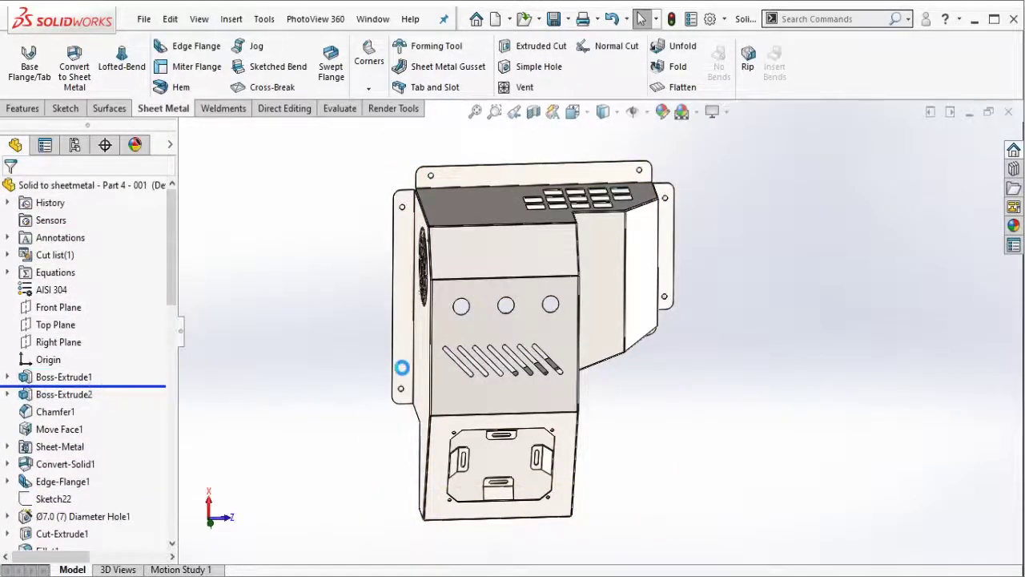
{"action": "mouse_move", "coordinate": [606, 331]}
{"action": "middle_mouse_down"}
{"action": "mouse_move", "coordinate": [634, 194]}
{"action": "mouse_move", "coordinate": [490, 208]}
{"action": "mouse_move", "coordinate": [632, 217]}
{"action": "mouse_move", "coordinate": [618, 201]}
{"action": "mouse_move", "coordinate": [572, 249]}
{"action": "mouse_move", "coordinate": [609, 222]}
{"action": "middle_mouse_up"}
{"action": "left_click", "coordinate": [495, 18]}
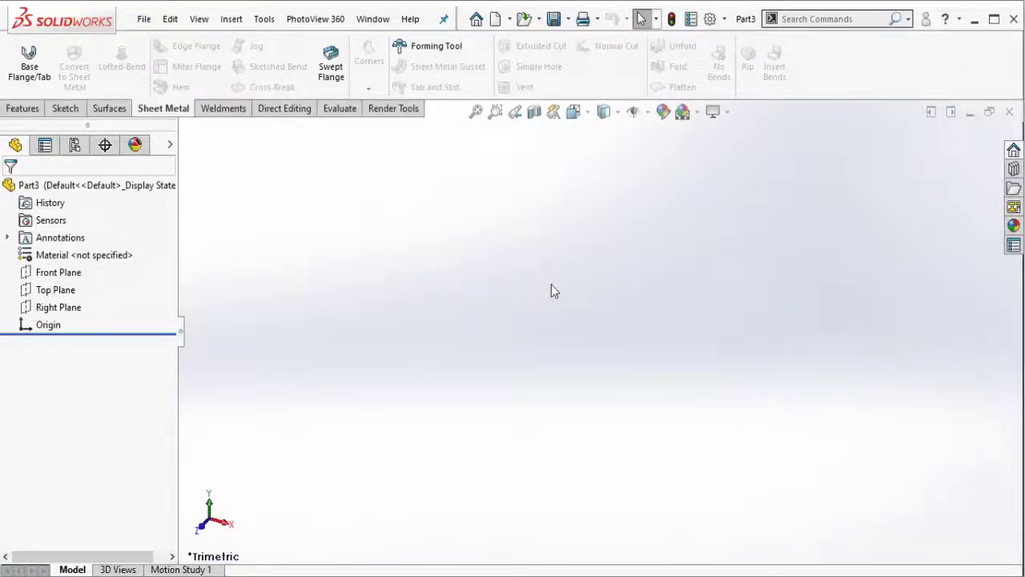
- Tile the reference and Part3 windows vertically and start a sketch on Part3's Front Plane
{"action": "left_click", "coordinate": [371, 20]}
{"action": "left_click", "coordinate": [404, 121]}
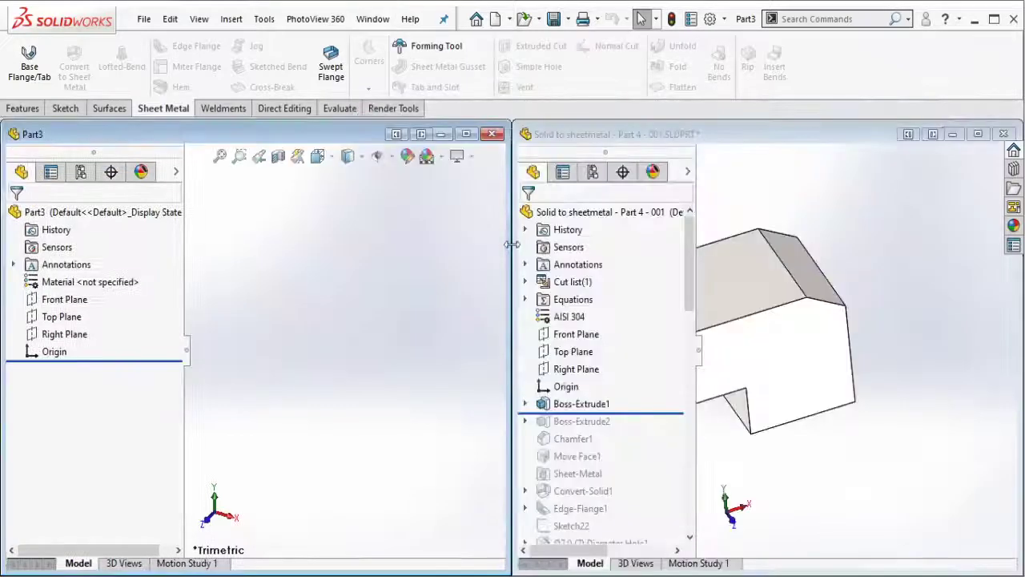
{"action": "left_click", "coordinate": [864, 257]}
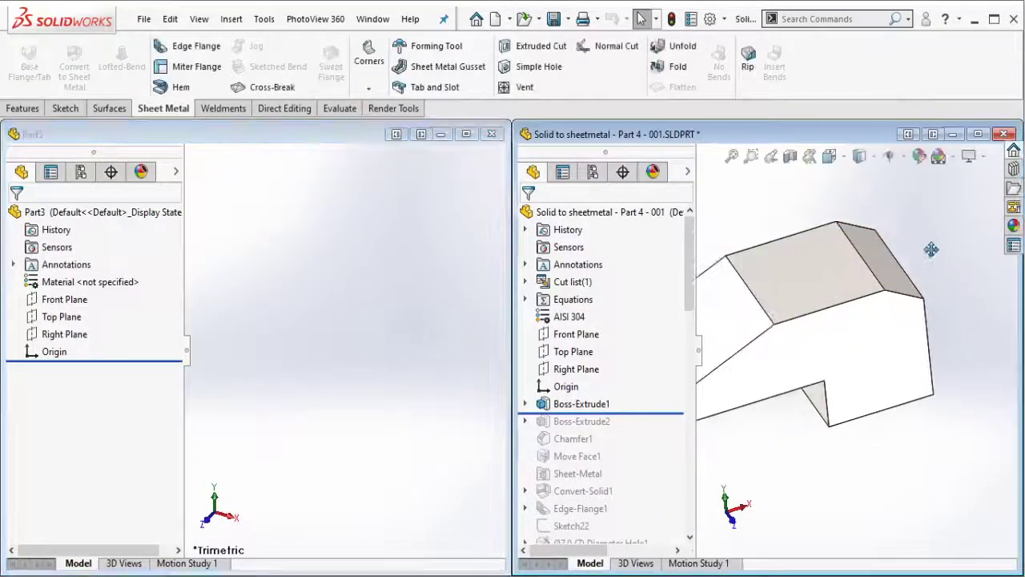
{"action": "left_click", "coordinate": [336, 272]}
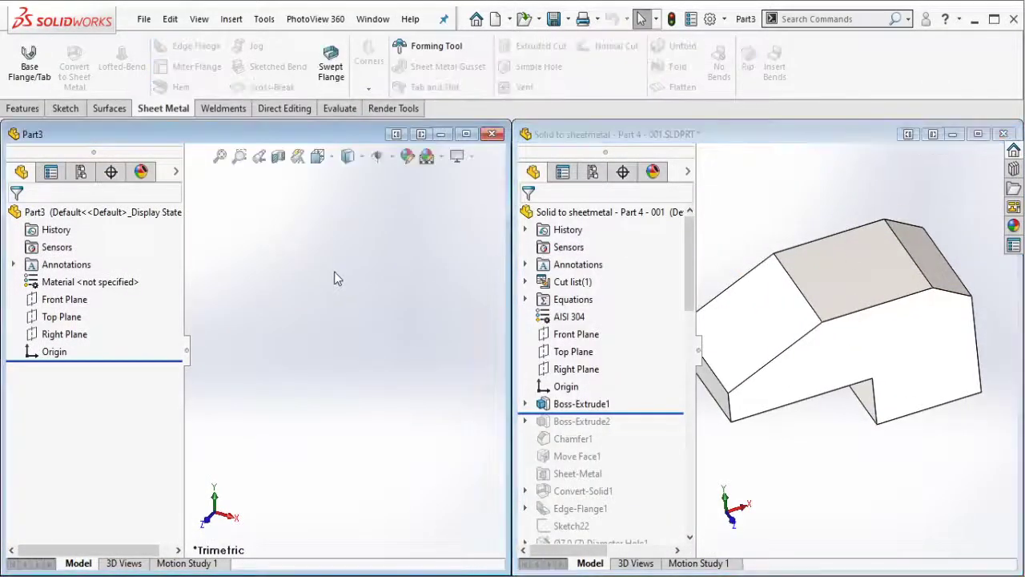
{"action": "left_click", "coordinate": [61, 316]}
{"action": "left_click", "coordinate": [48, 299]}
{"action": "left_click", "coordinate": [86, 276]}
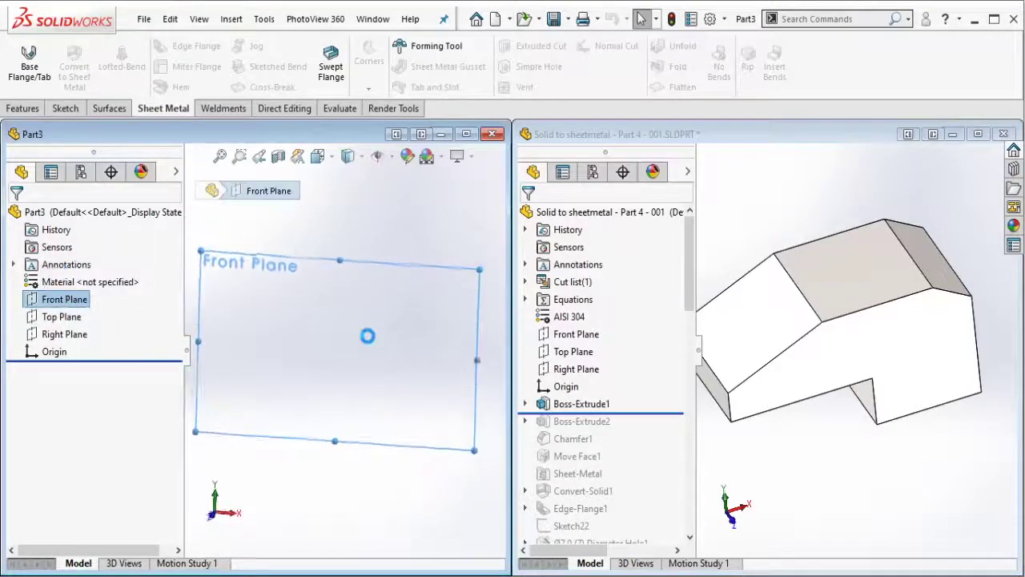
{"action": "scroll", "coordinate": [418, 338], "scroll_direction": "down", "scroll_amount": 2}
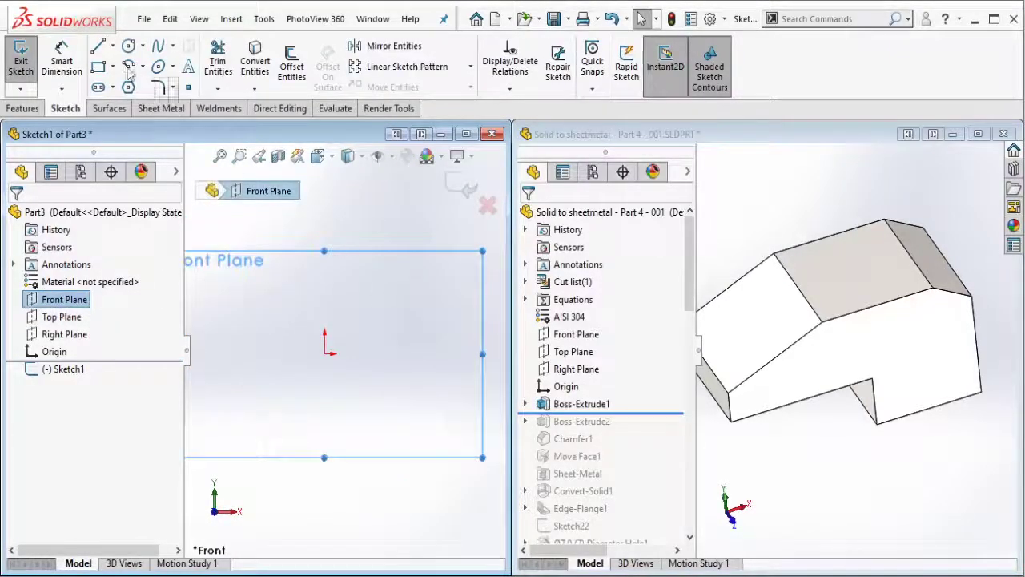
- Draw a closed line outline from the origin with sloped top corners and a bottom notch
{"action": "left_click", "coordinate": [100, 49]}
{"action": "left_click", "coordinate": [324, 353]}
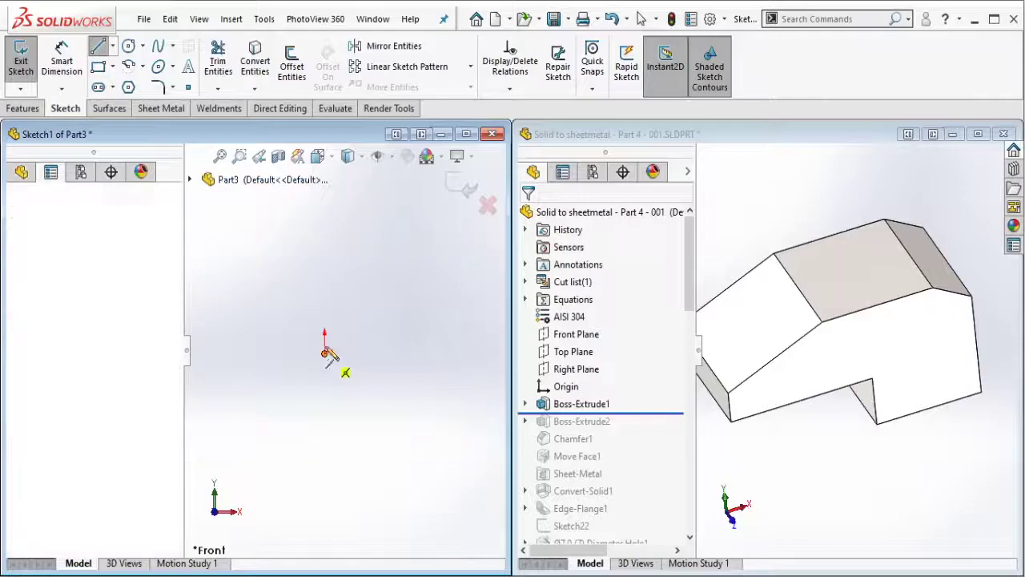
{"action": "left_click", "coordinate": [324, 318]}
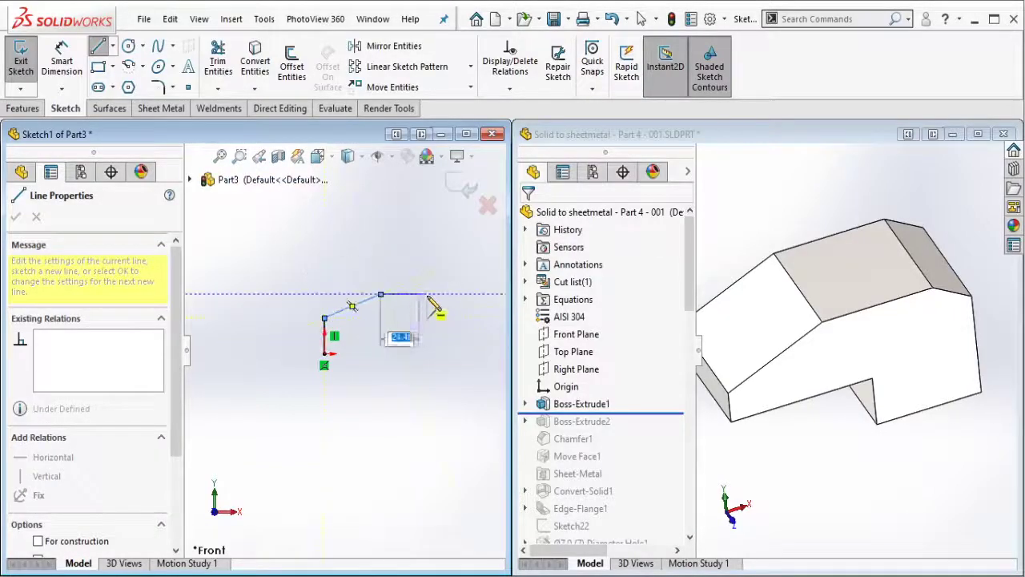
{"action": "left_click", "coordinate": [380, 295]}
{"action": "left_click", "coordinate": [427, 295]}
{"action": "left_click", "coordinate": [458, 305]}
{"action": "left_click", "coordinate": [458, 366]}
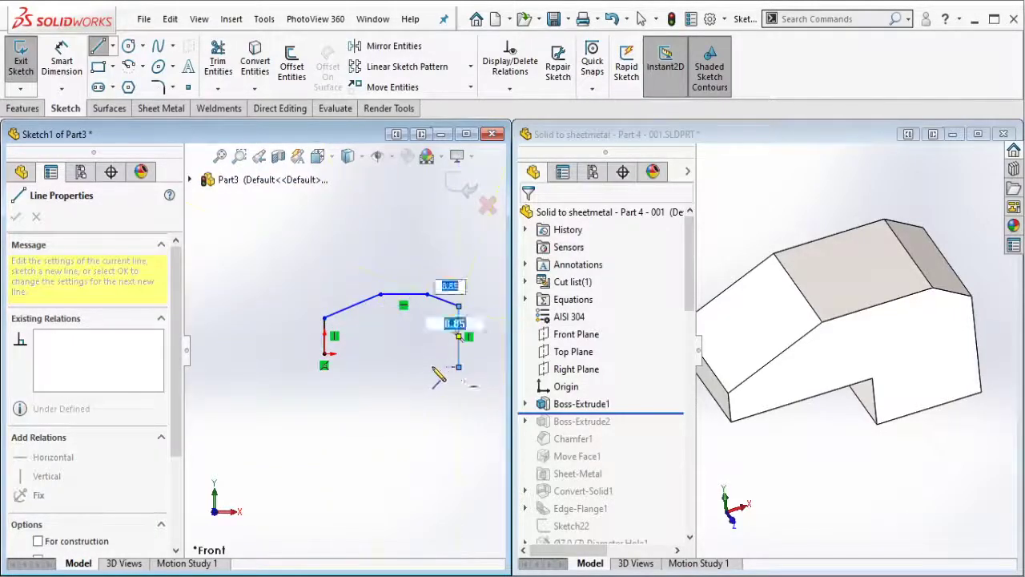
{"action": "left_click", "coordinate": [419, 366]}
{"action": "left_click", "coordinate": [420, 354]}
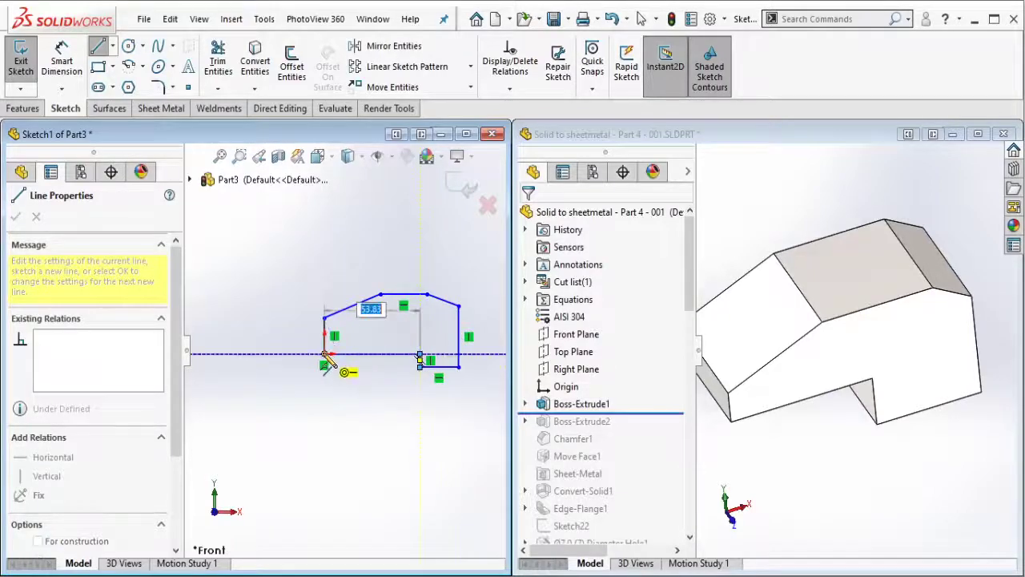
{"action": "left_click", "coordinate": [327, 353]}
{"action": "key", "text": "Escape"}
- Show the reference's first-extrusion dimensions in Front view, then return to Part3's sketch
{"action": "left_click", "coordinate": [852, 343]}
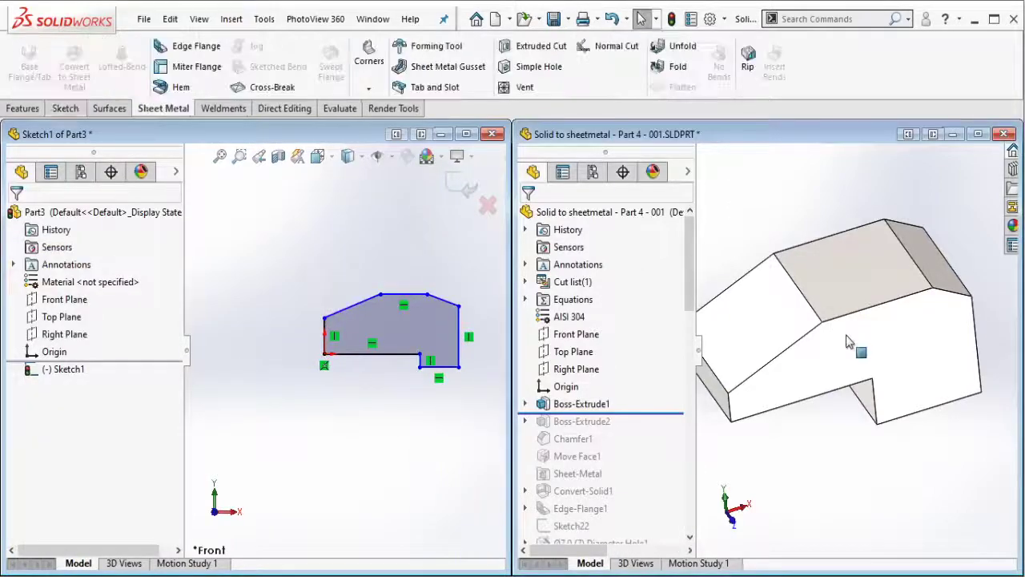
{"action": "double_click", "coordinate": [844, 336]}
{"action": "middle_click_drag", "start_coordinate": [844, 336], "coordinate": [825, 342]}
{"action": "key", "text": "ctrl+1"}
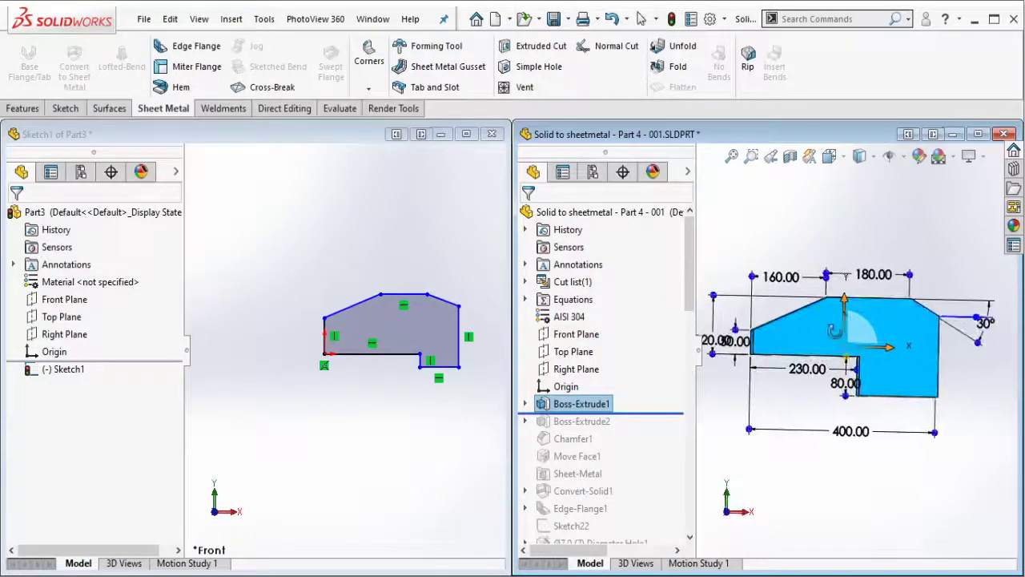
{"action": "left_click", "coordinate": [402, 309]}
{"action": "scroll", "coordinate": [402, 309], "scroll_direction": "down", "scroll_amount": 2}
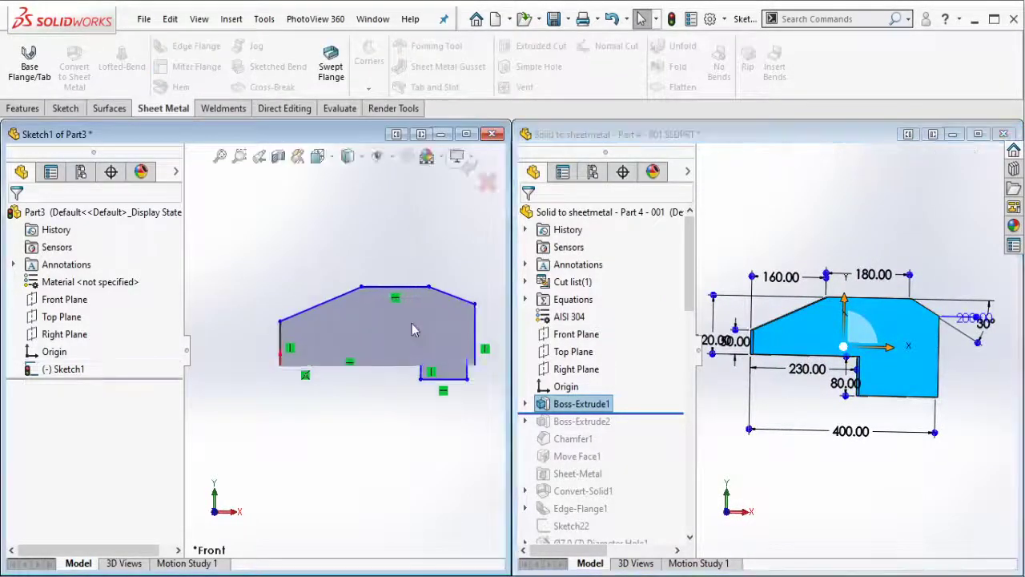
{"action": "left_click", "coordinate": [66, 111]}
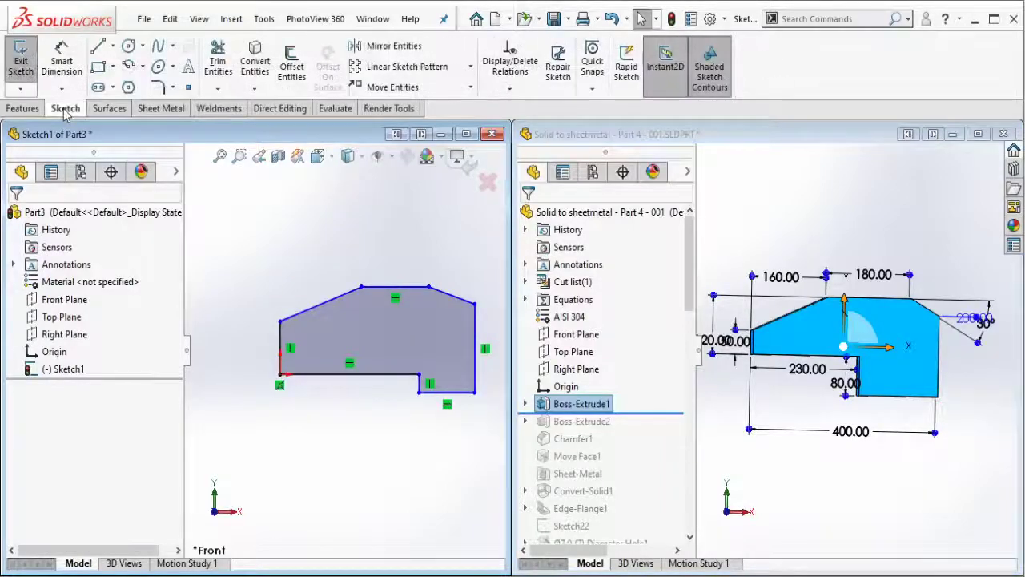
- Dimension the bottom edge to 230 and the overall width to 400
{"action": "left_click", "coordinate": [364, 384]}
{"action": "left_click", "coordinate": [357, 424]}
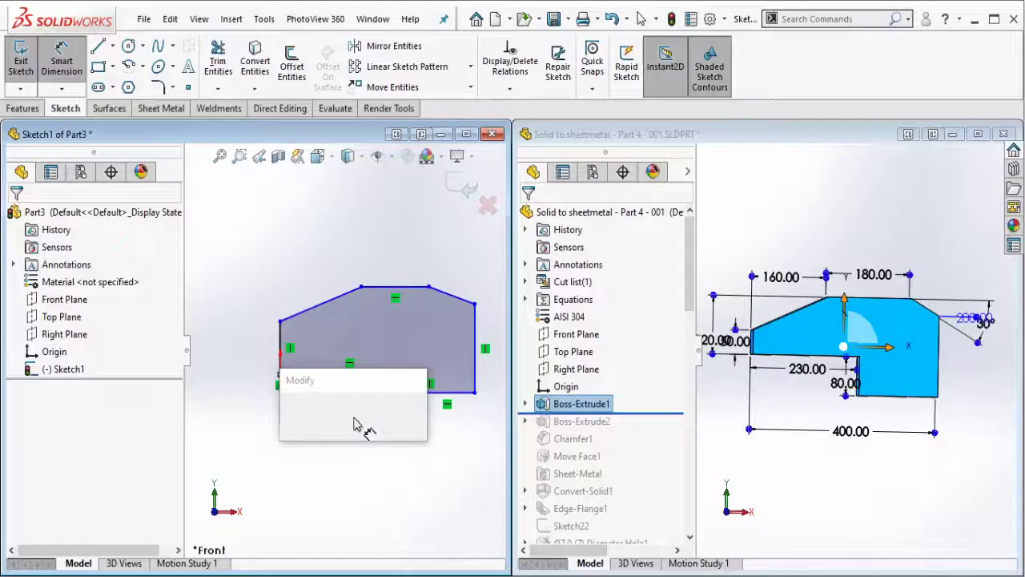
{"action": "type", "text": "230"}
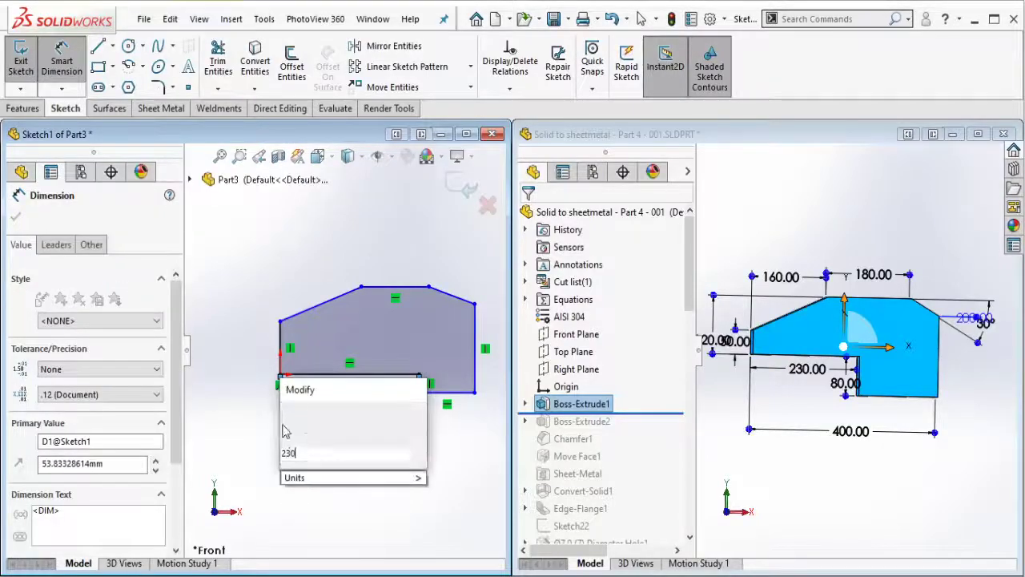
{"action": "left_click", "coordinate": [289, 415]}
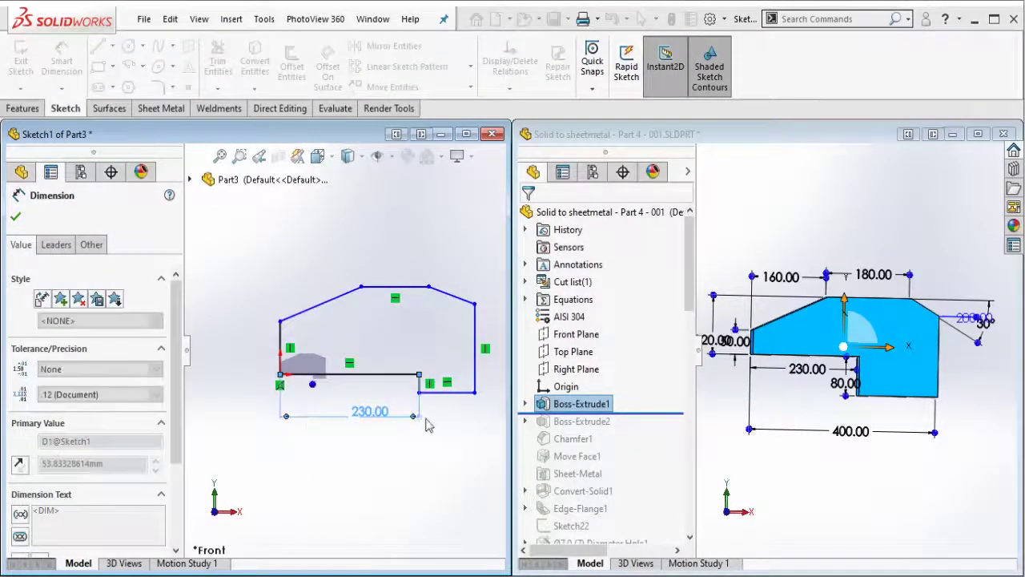
{"action": "left_click", "coordinate": [286, 344]}
{"action": "left_click", "coordinate": [475, 328]}
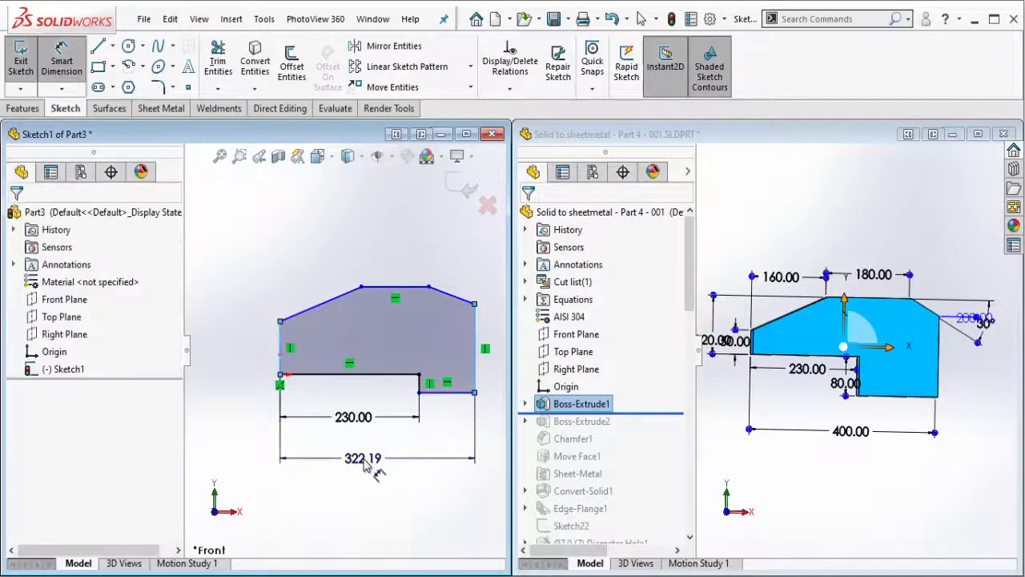
{"action": "left_click", "coordinate": [364, 468]}
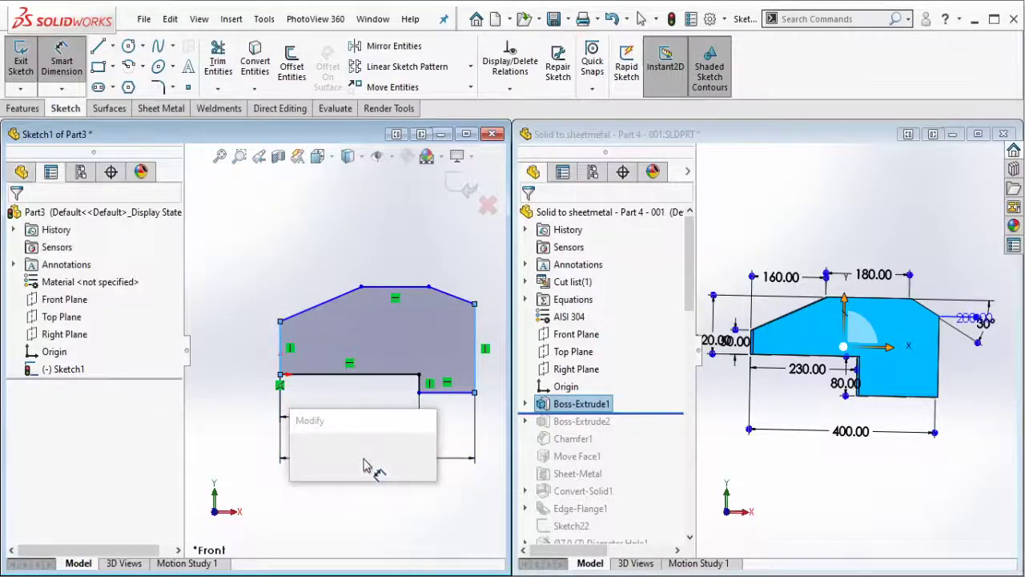
{"action": "type", "text": "400"}
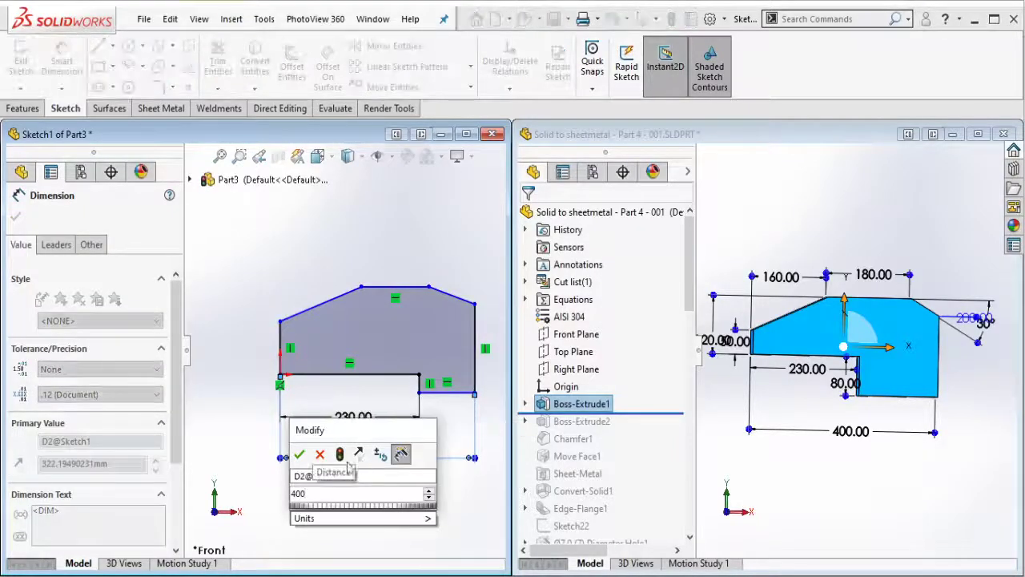
{"action": "left_click", "coordinate": [299, 455]}
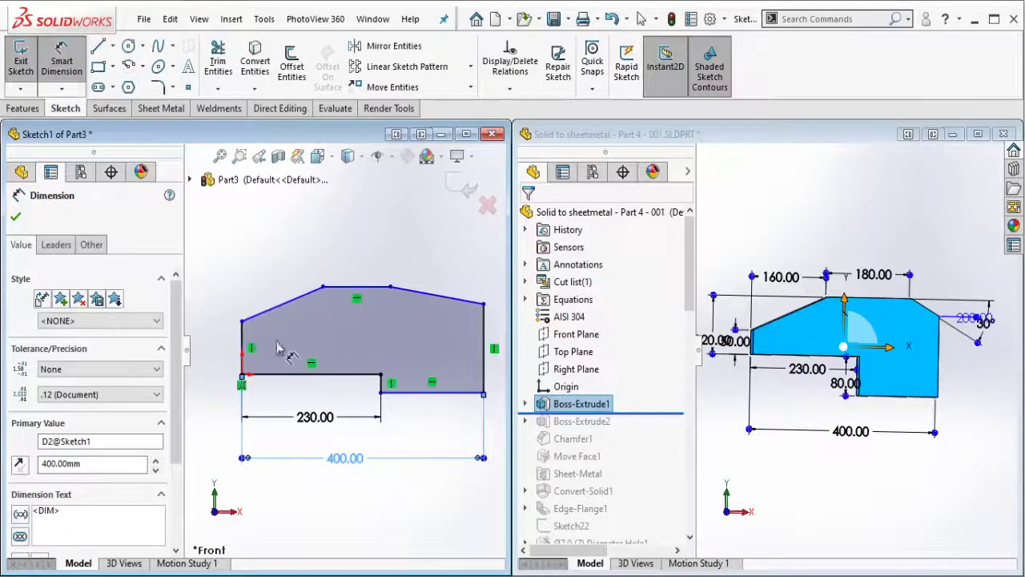
- Dimension the left edge height to 50 and the profile height to 120
{"action": "left_click", "coordinate": [227, 349]}
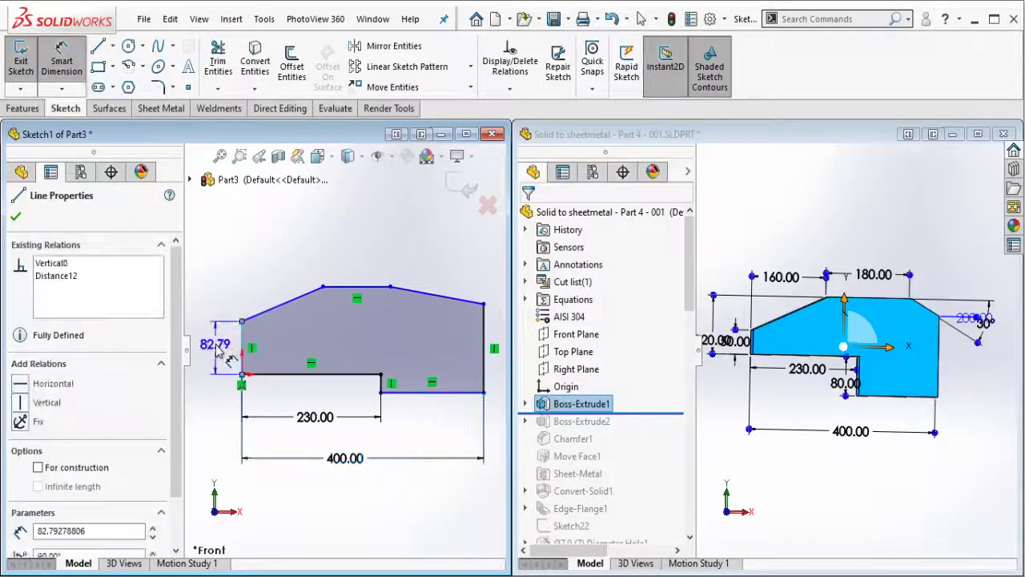
{"action": "left_click", "coordinate": [216, 349]}
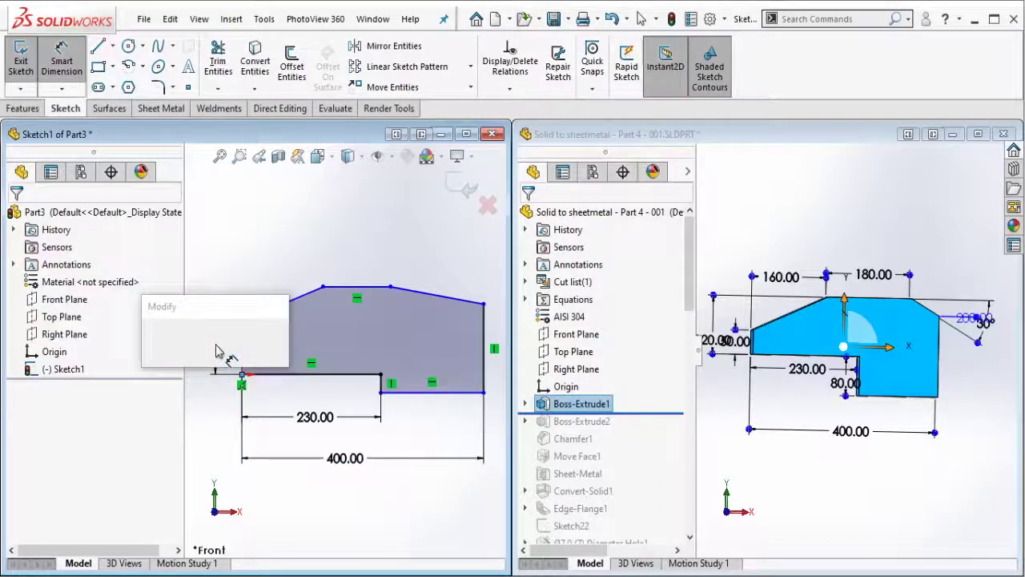
{"action": "type", "text": "50"}
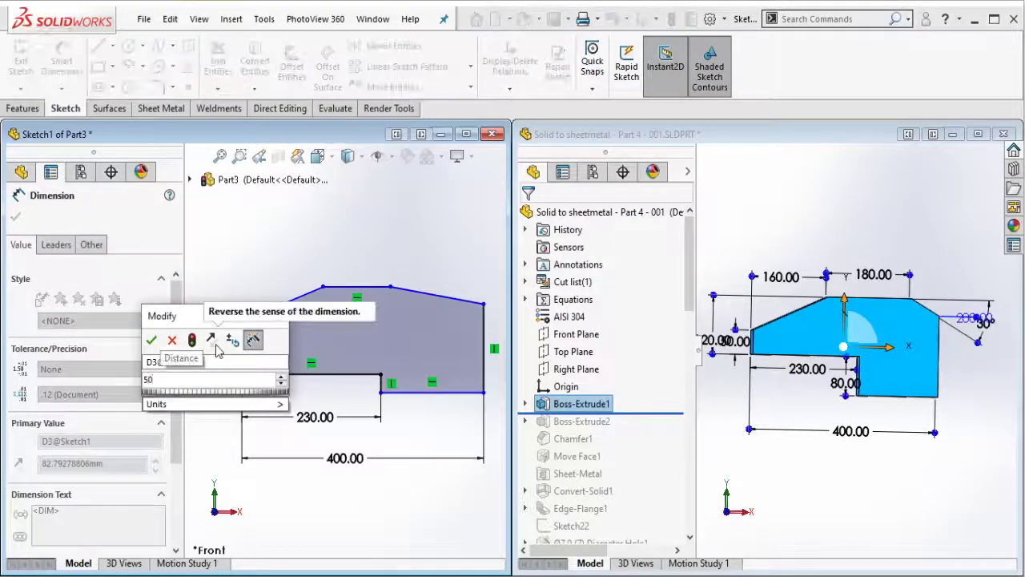
{"action": "key", "text": "Escape"}
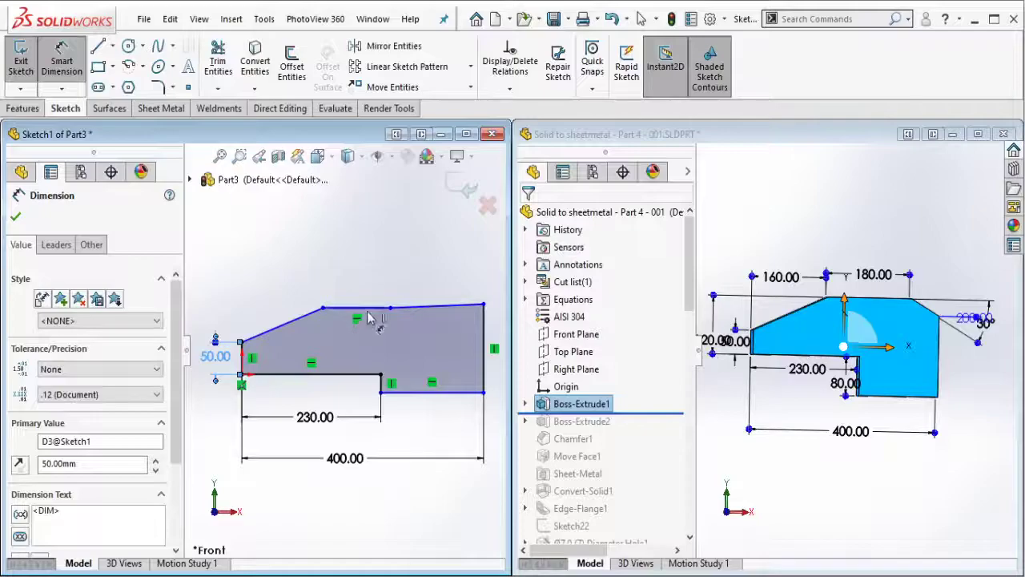
{"action": "left_click", "coordinate": [359, 373]}
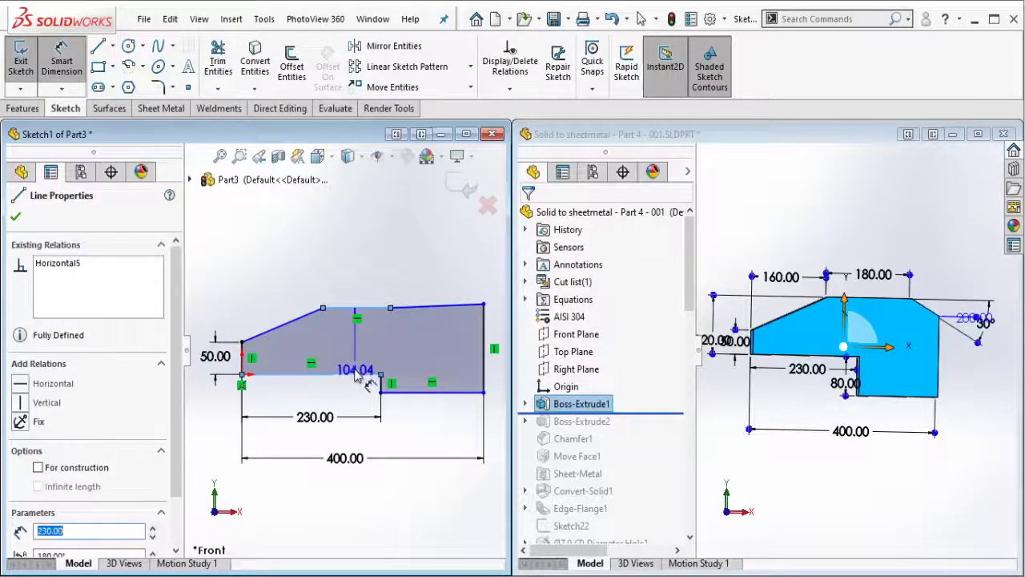
{"action": "left_click", "coordinate": [349, 359]}
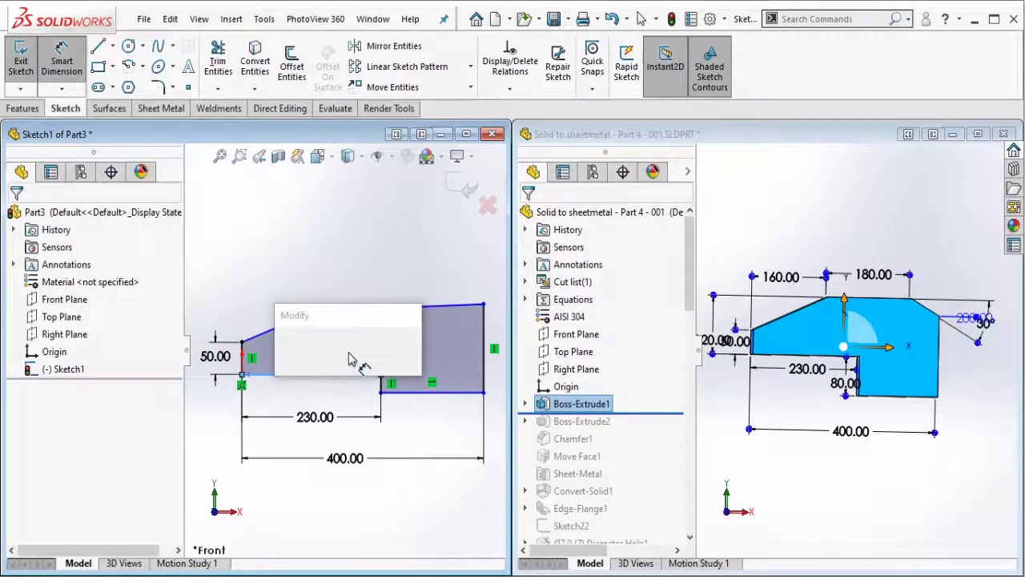
{"action": "type", "text": "120"}
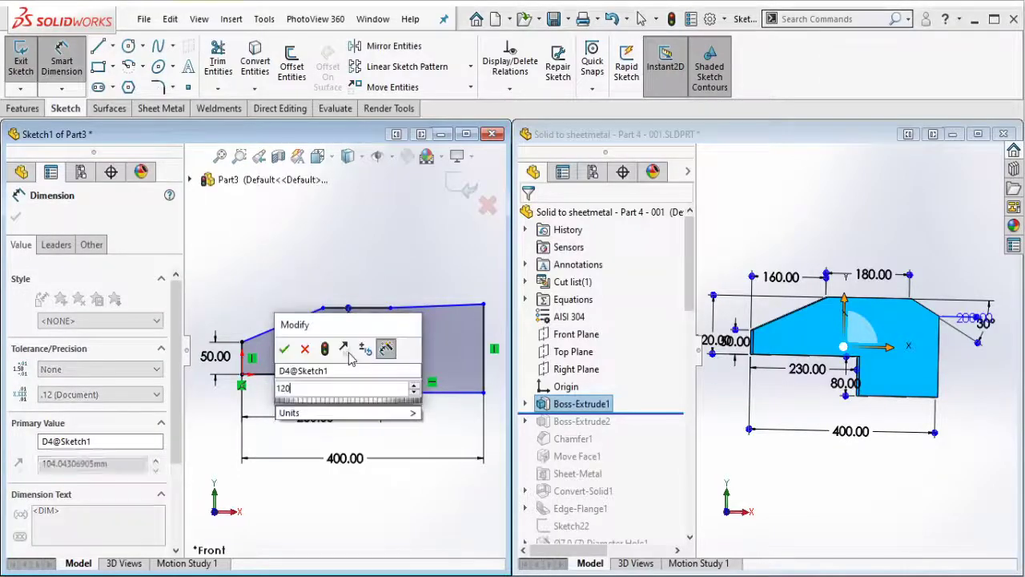
{"action": "left_click", "coordinate": [284, 349]}
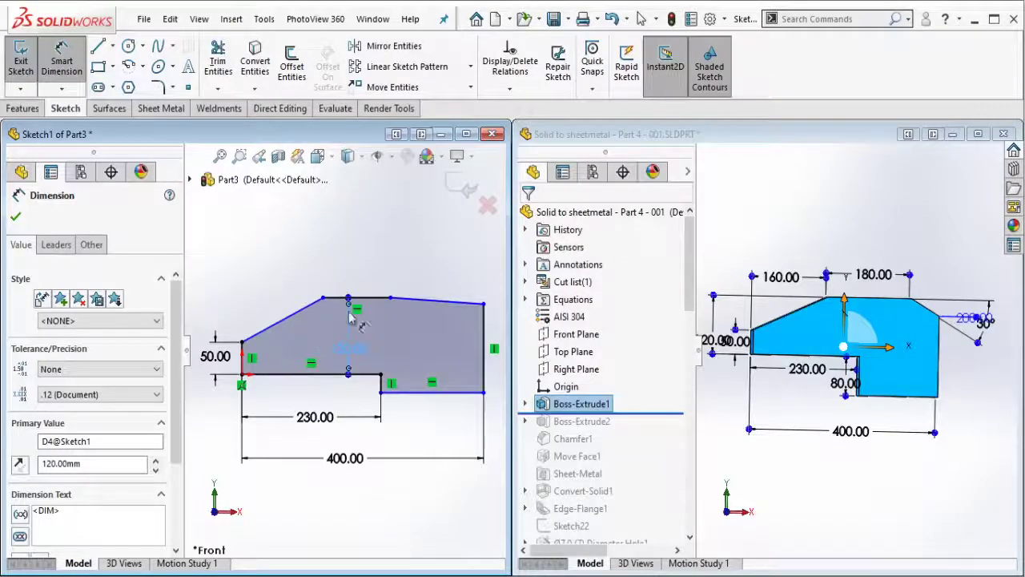
- Dimension the flat top edge to 180 and the sloped section's run to 160
{"action": "left_click", "coordinate": [371, 276]}
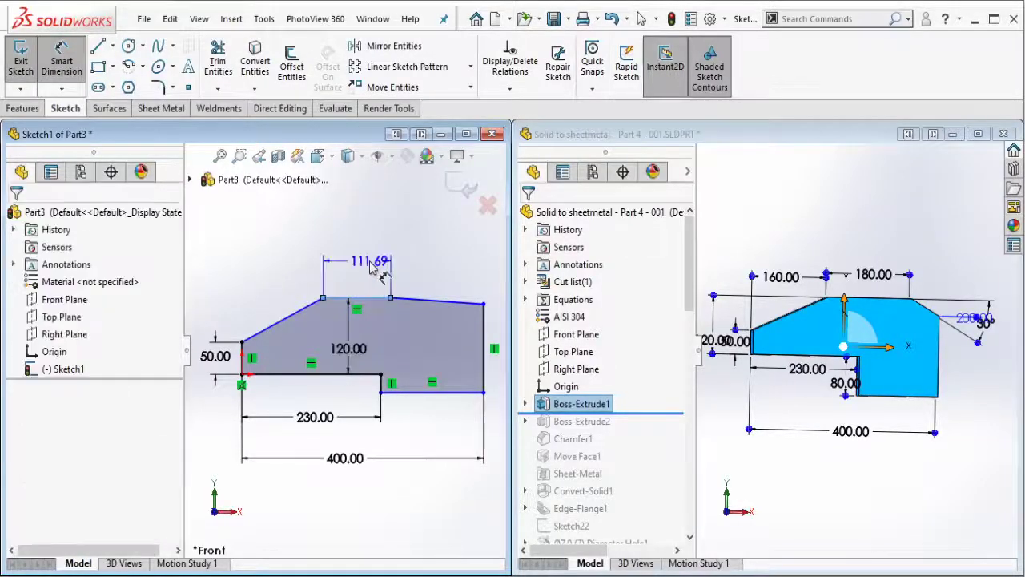
{"action": "left_click", "coordinate": [370, 268]}
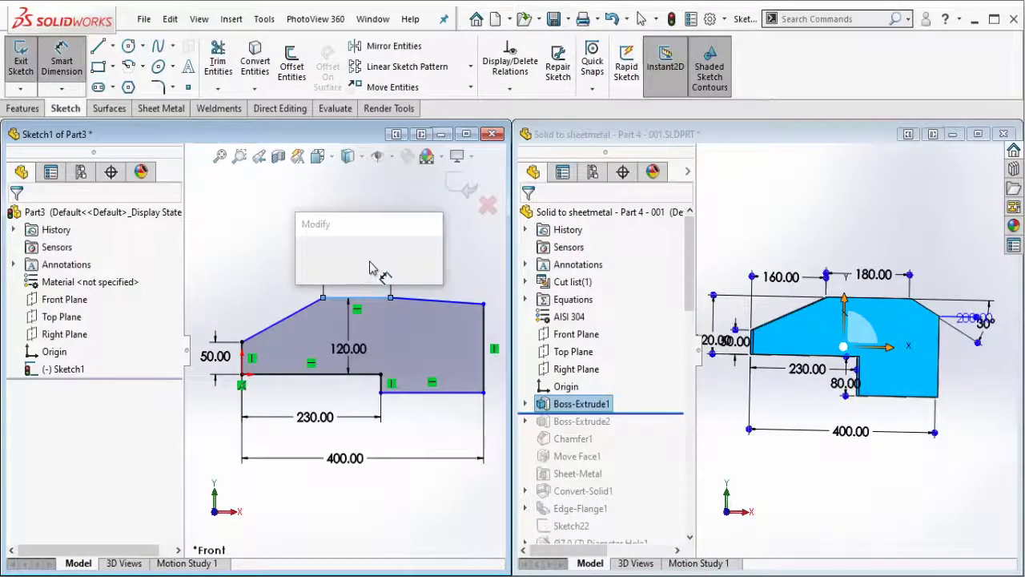
{"action": "type", "text": "180"}
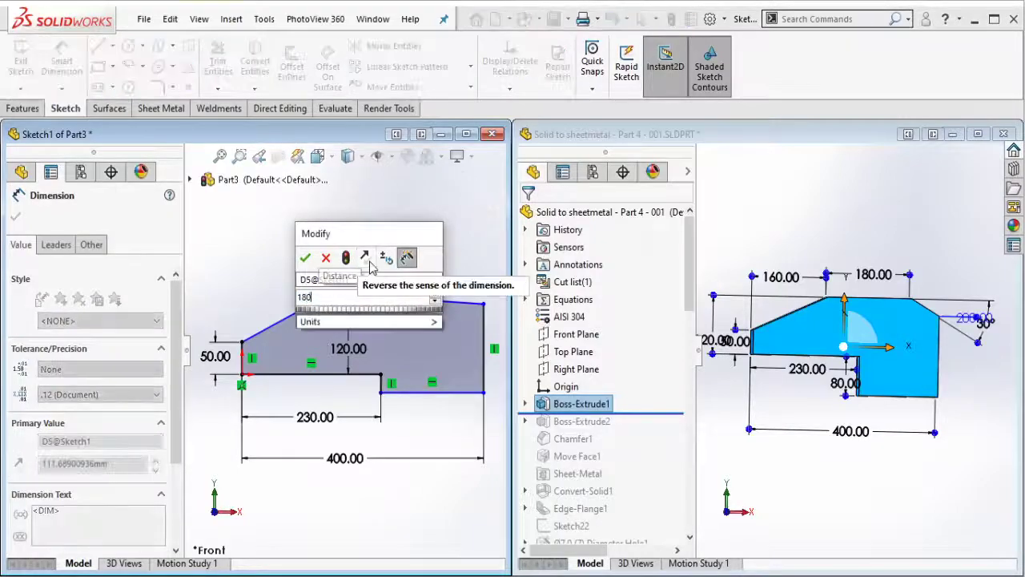
{"action": "left_click", "coordinate": [305, 257]}
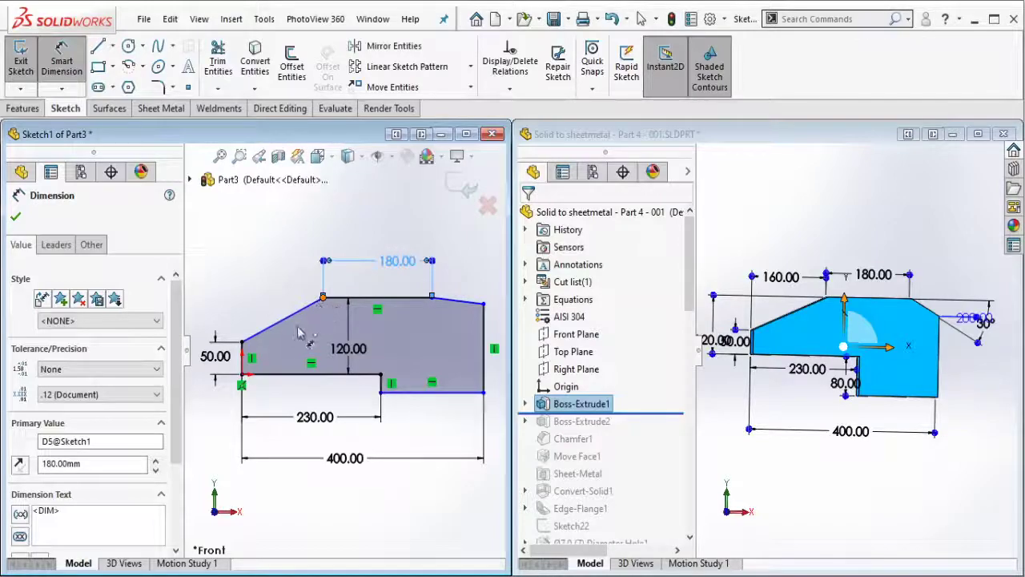
{"action": "left_click", "coordinate": [273, 270]}
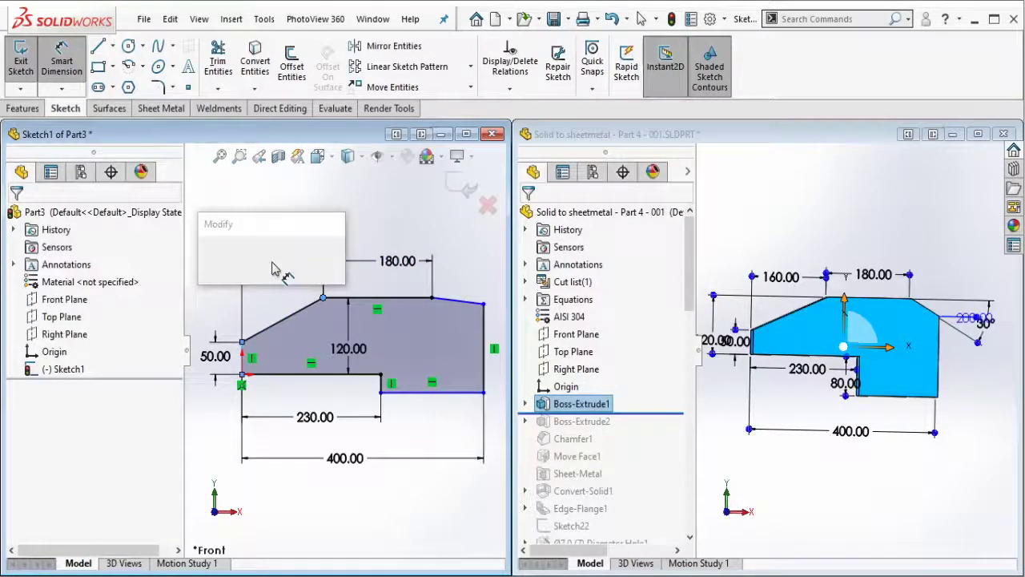
{"action": "type", "text": "160"}
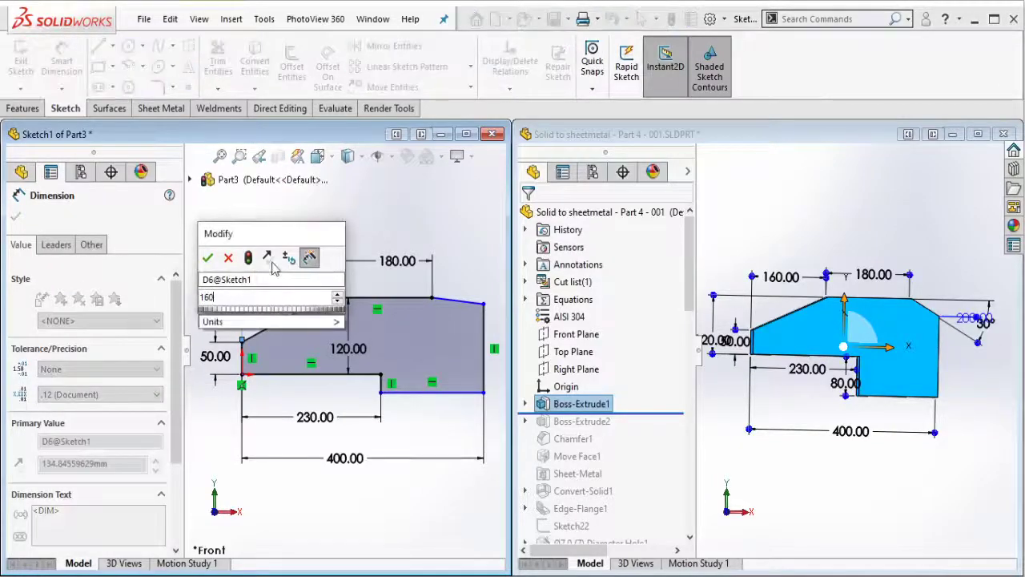
{"action": "left_click", "coordinate": [208, 257]}
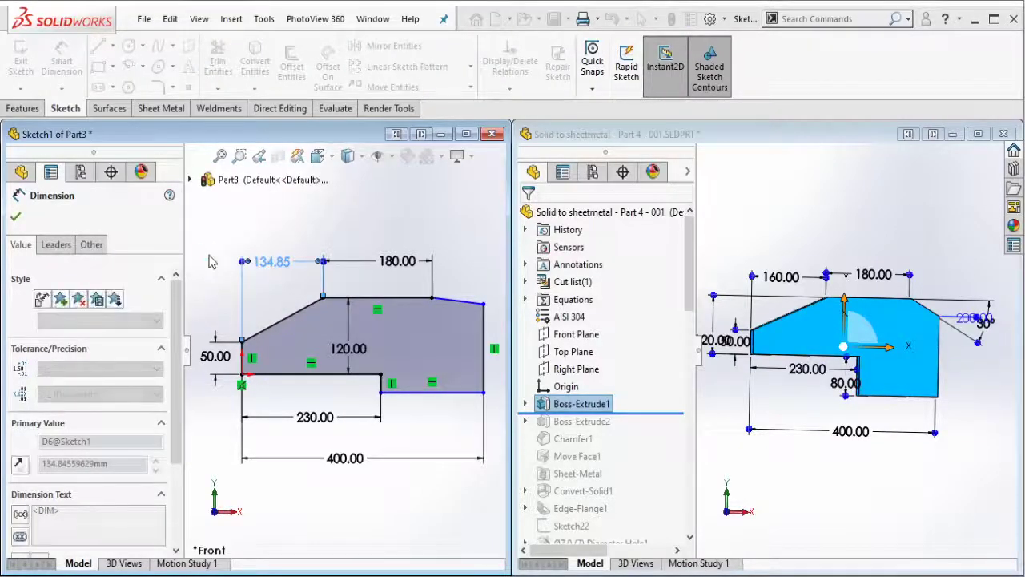
- Dimension the step edge to 80 and the top-right corner angle to 30°
{"action": "left_click", "coordinate": [381, 384]}
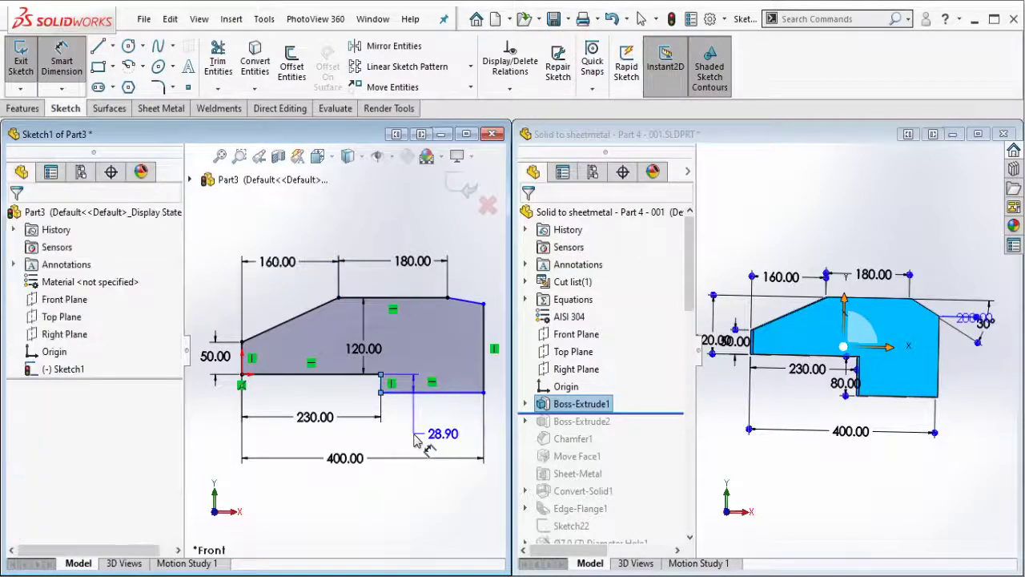
{"action": "left_click", "coordinate": [414, 439]}
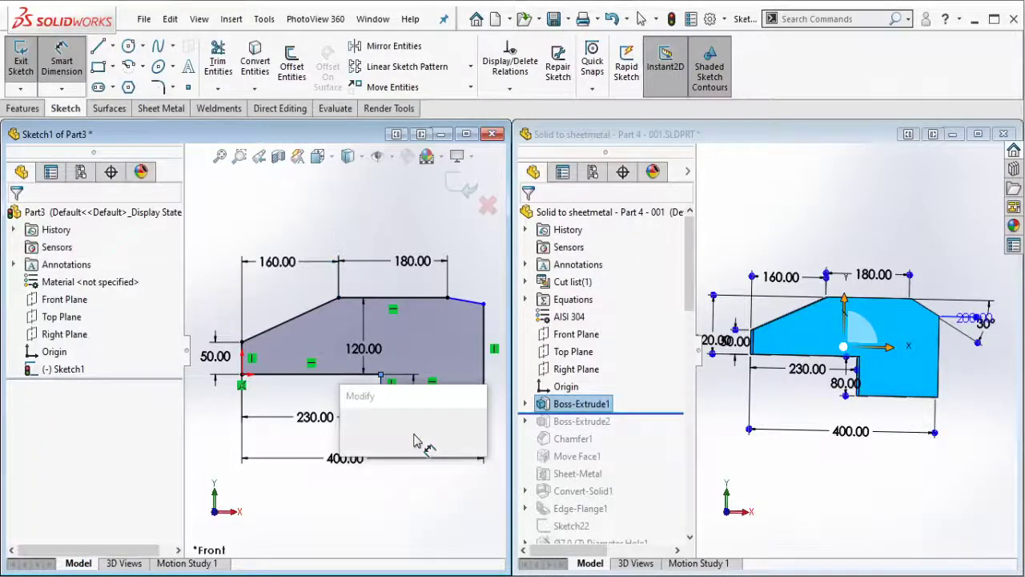
{"action": "type", "text": "80"}
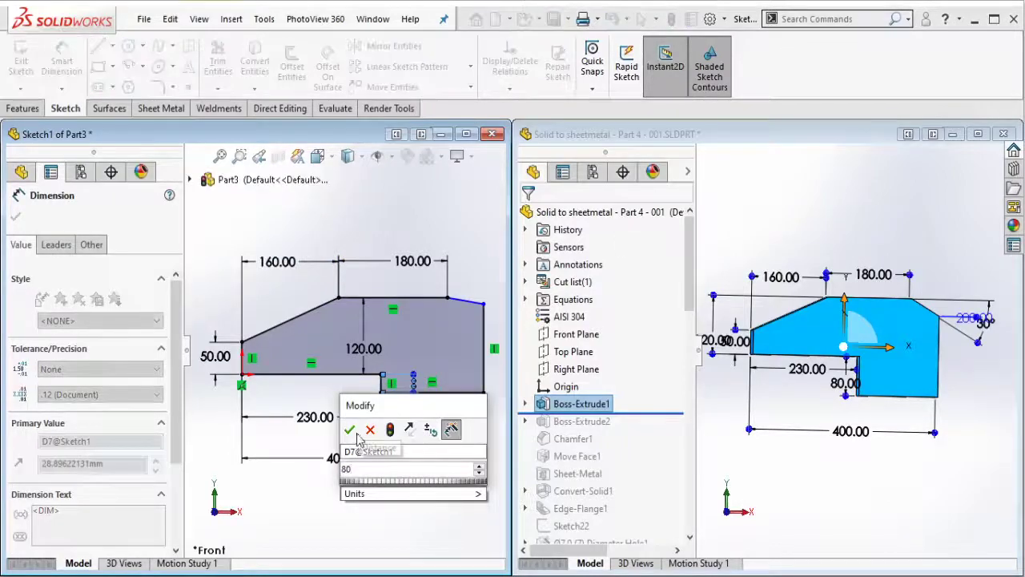
{"action": "left_click", "coordinate": [350, 431]}
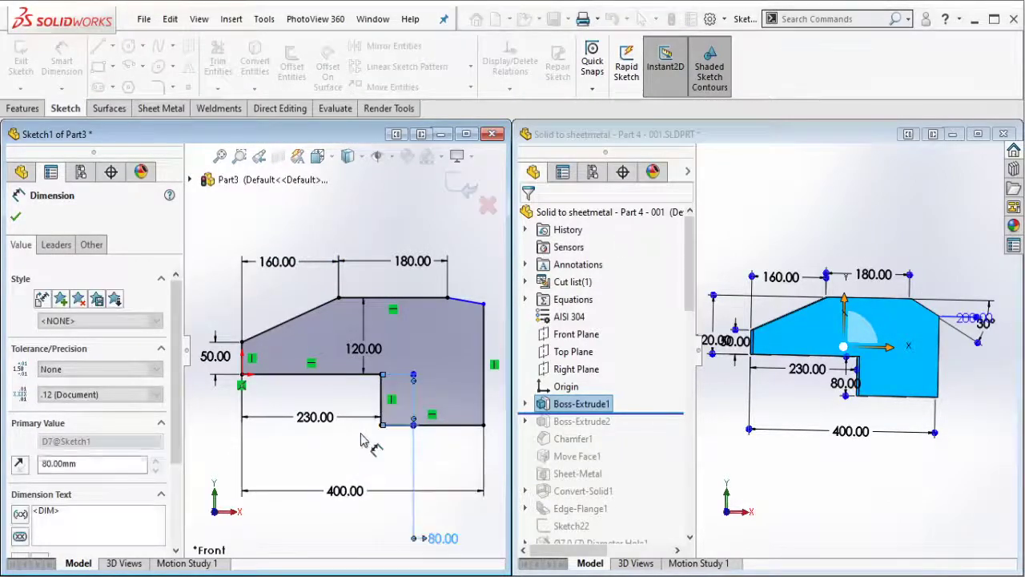
{"action": "left_click", "coordinate": [437, 299]}
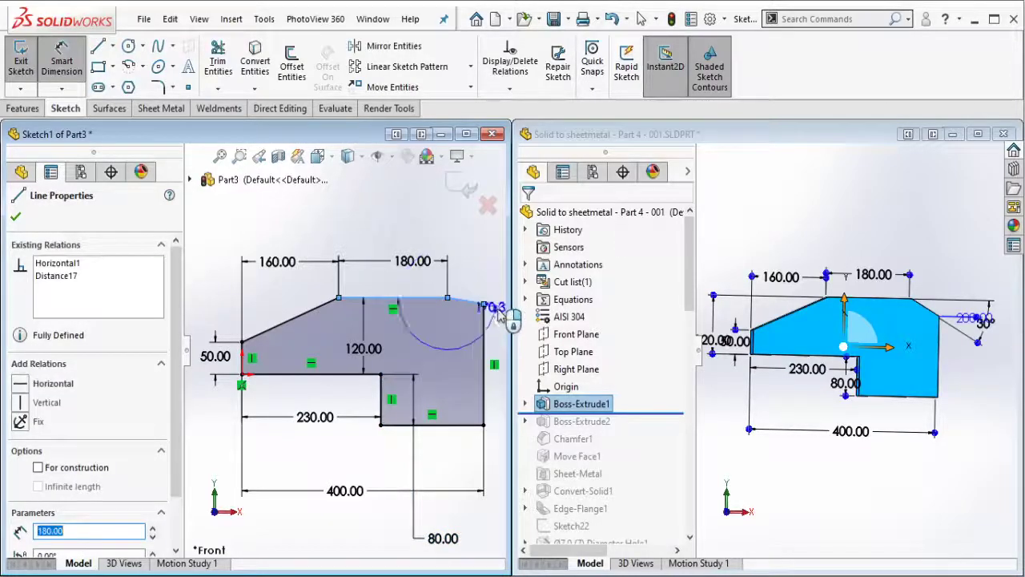
{"action": "double_click", "coordinate": [499, 307]}
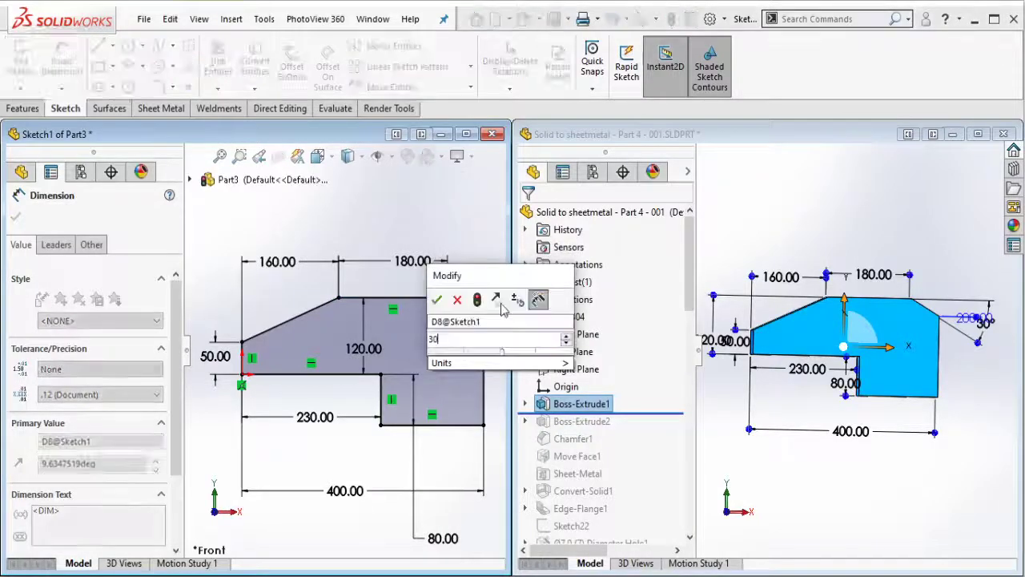
{"action": "type", "text": "30"}
{"action": "left_click", "coordinate": [437, 300]}
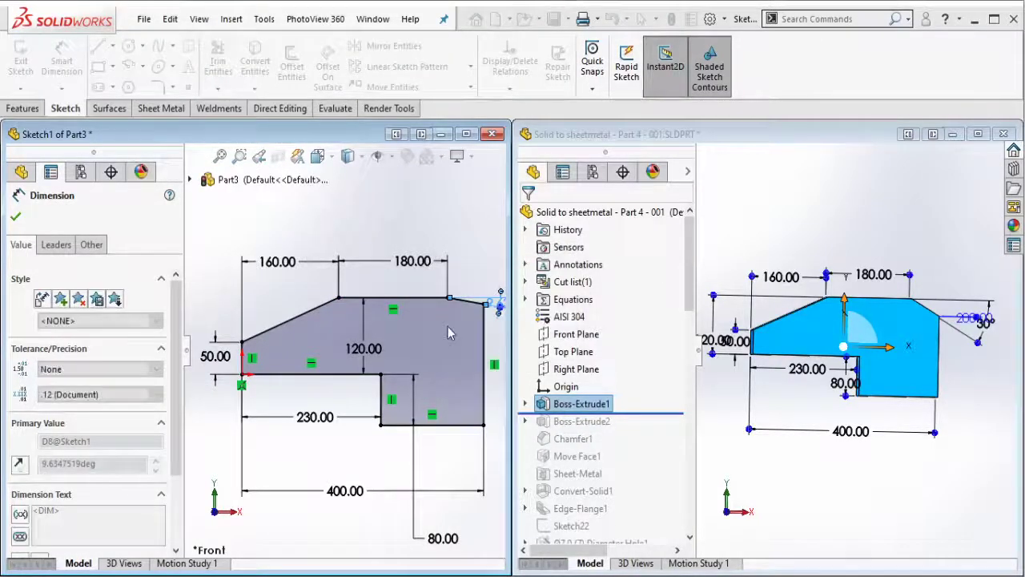
- Finish dimensioning and orbit both the sketch and the reference part to compare them
{"action": "key", "text": "Escape"}
{"action": "scroll", "coordinate": [410, 362], "scroll_direction": "up", "scroll_amount": 3}
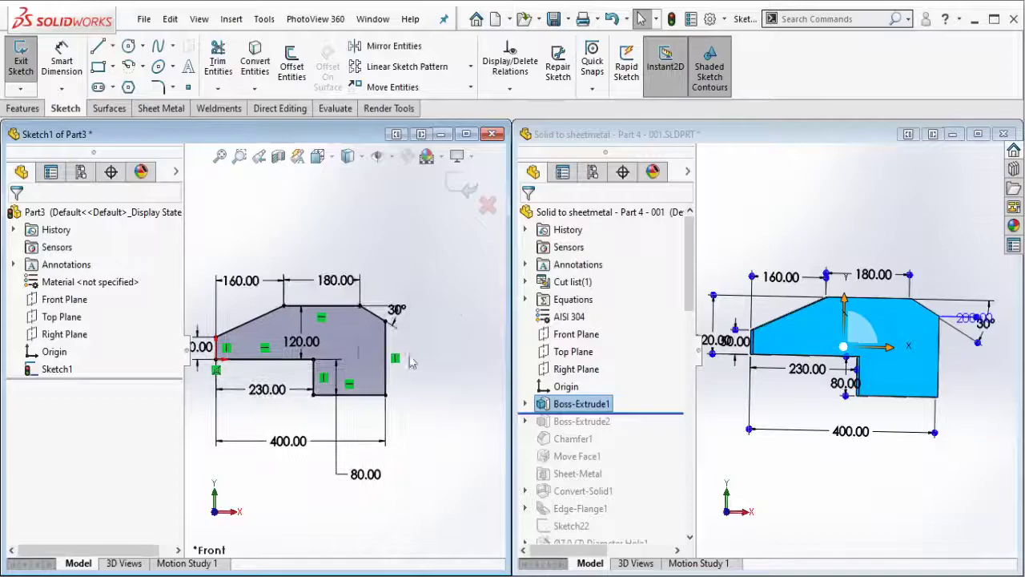
{"action": "middle_click_drag", "start_coordinate": [376, 344], "coordinate": [400, 360]}
{"action": "left_click", "coordinate": [747, 404]}
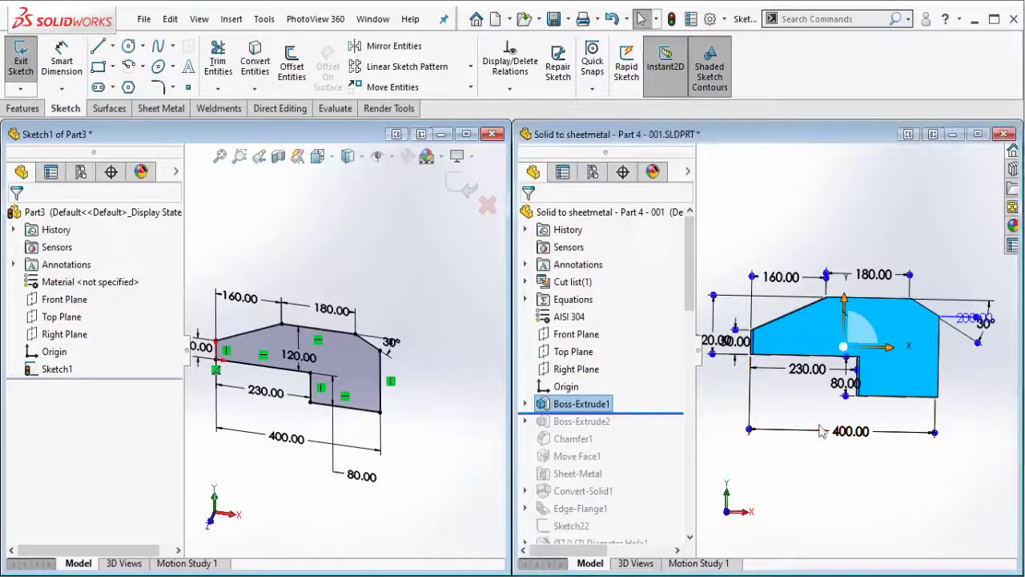
{"action": "left_click", "coordinate": [855, 370]}
{"action": "middle_click_drag", "start_coordinate": [855, 370], "coordinate": [869, 286]}
{"action": "left_click", "coordinate": [869, 286]}
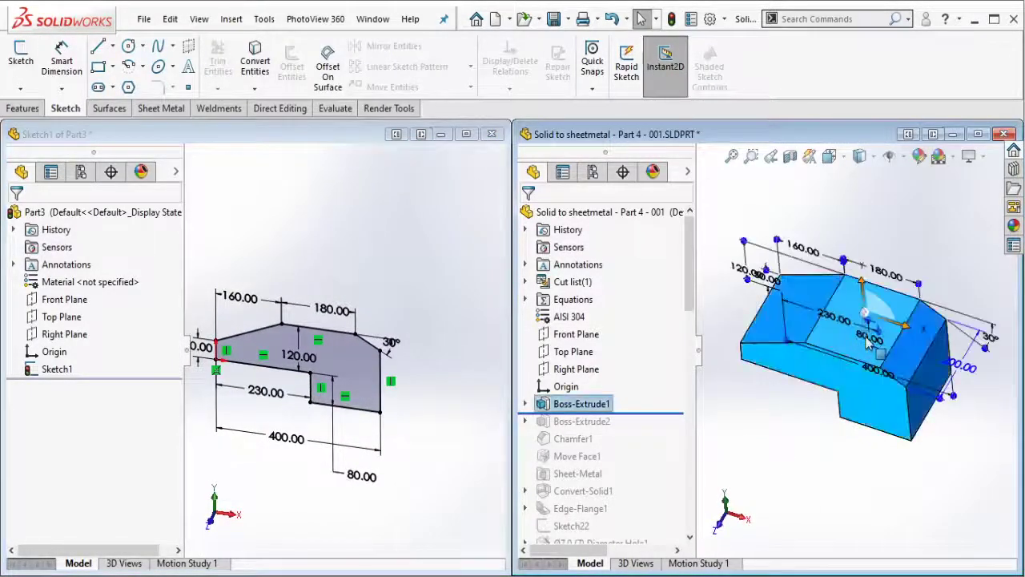
{"action": "middle_click_drag", "start_coordinate": [871, 345], "coordinate": [969, 372]}
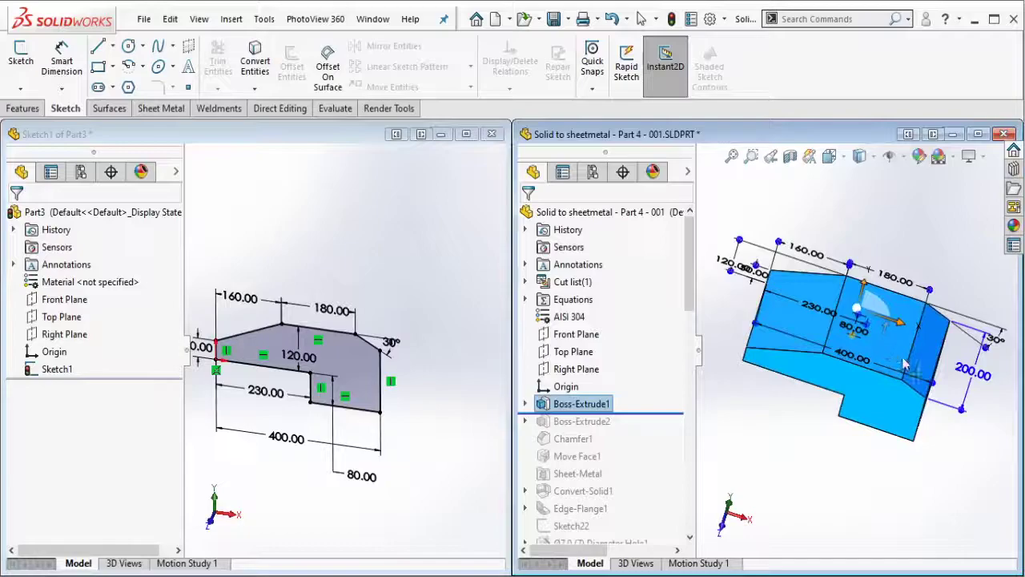
{"action": "left_click", "coordinate": [442, 383]}
- Extrude Sketch1 200 mm into Boss-Extrude1 and orbit to view the solid
{"action": "left_click", "coordinate": [31, 111]}
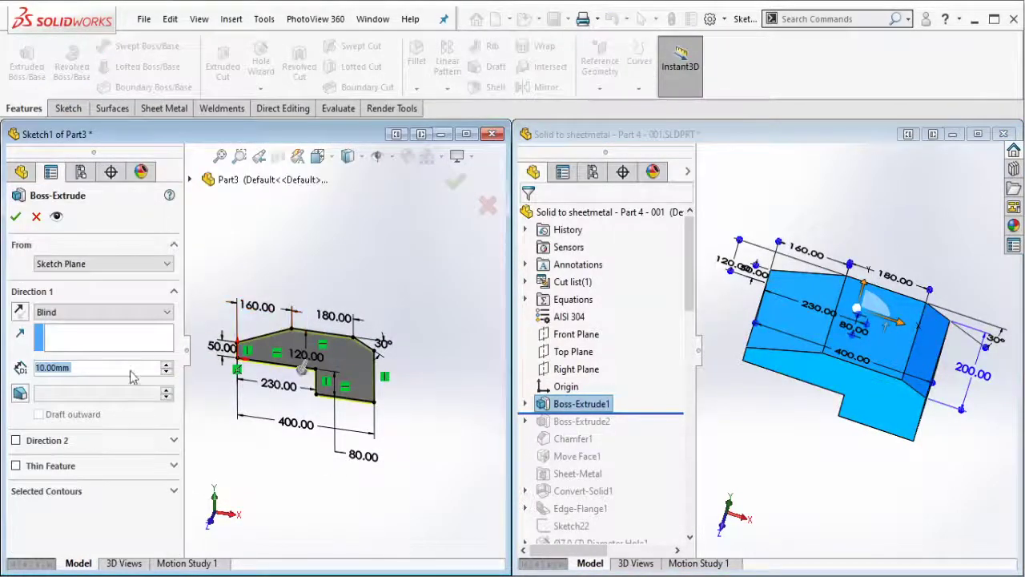
{"action": "type", "text": "200"}
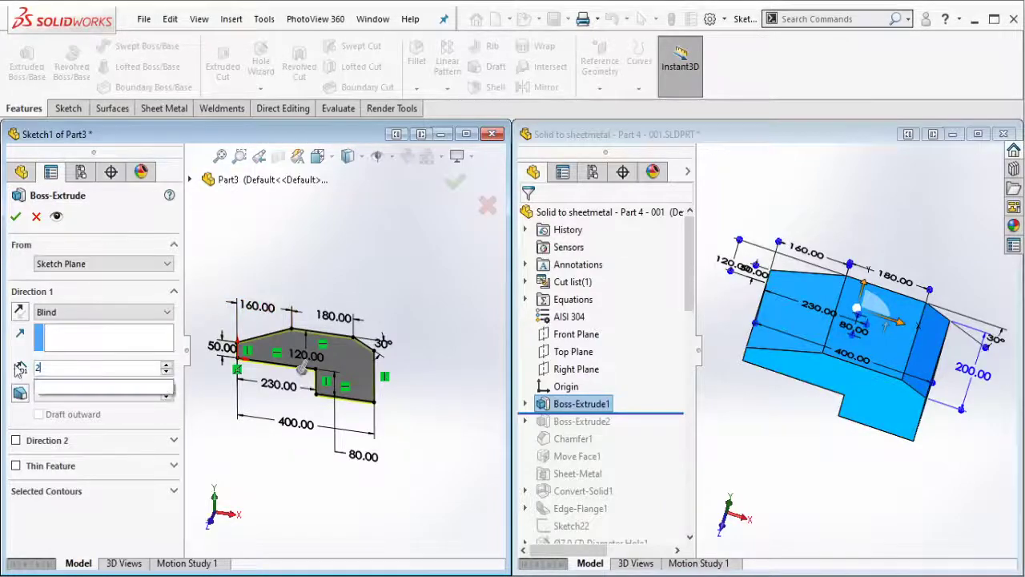
{"action": "key", "text": "Return"}
{"action": "left_click", "coordinate": [15, 217]}
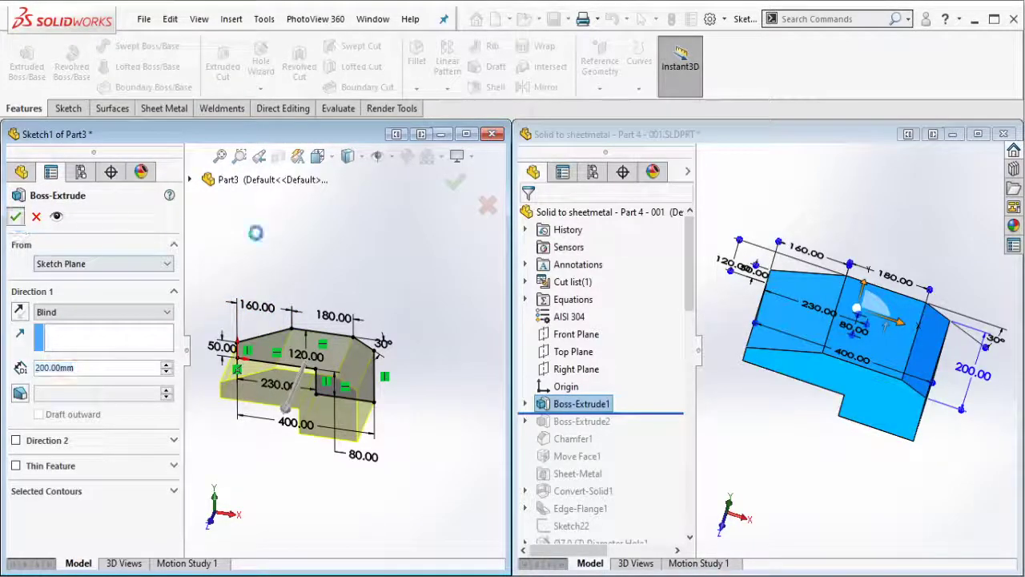
{"action": "mouse_move", "coordinate": [308, 242]}
{"action": "middle_mouse_down"}
{"action": "mouse_move", "coordinate": [395, 301]}
{"action": "mouse_move", "coordinate": [370, 346]}
{"action": "middle_mouse_up"}
{"action": "middle_click_drag", "start_coordinate": [363, 363], "coordinate": [352, 376]}
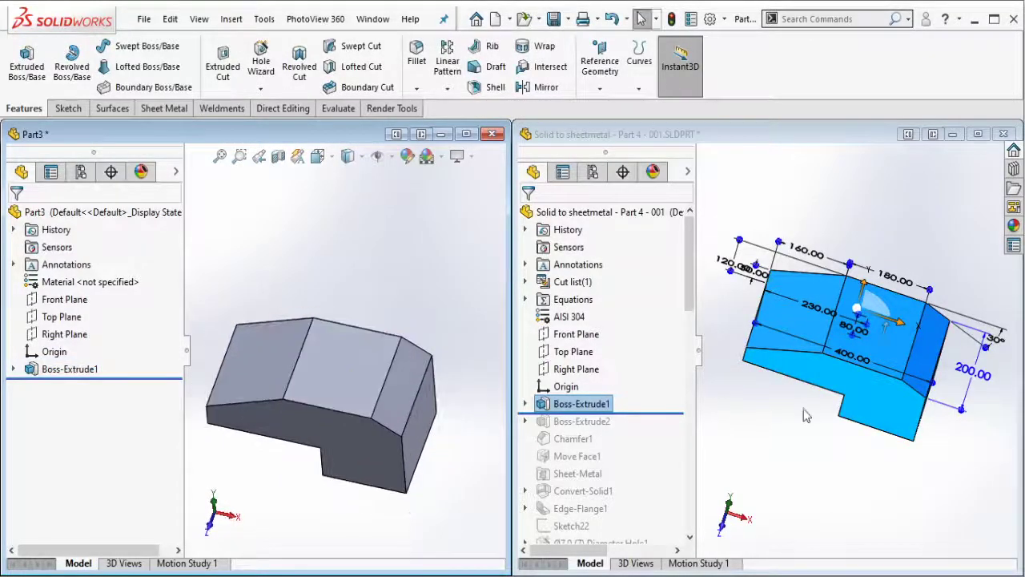
- Roll the reference part's history forward past Boss-Extrude2 and inspect its dimensions
{"action": "left_click", "coordinate": [803, 414]}
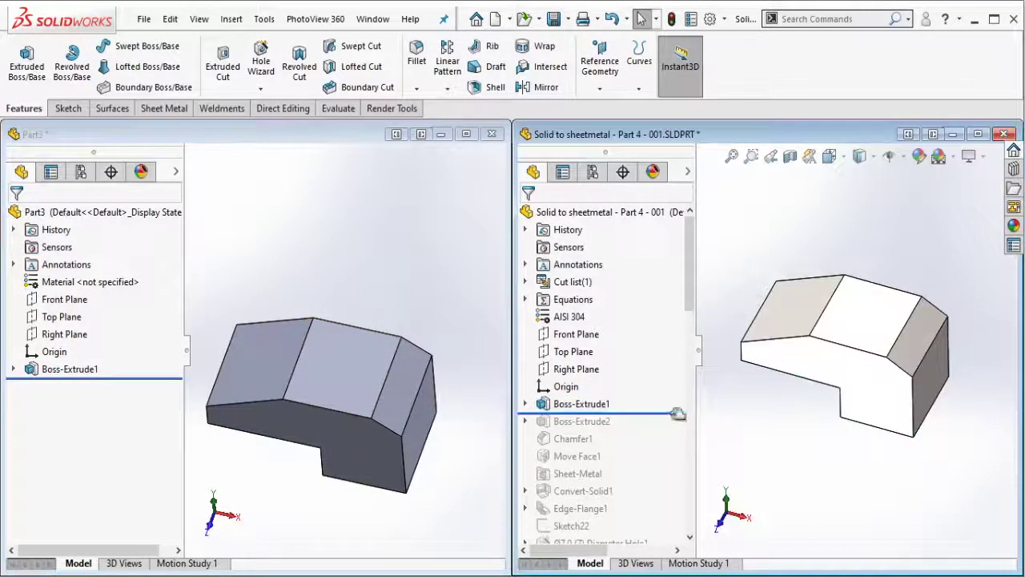
{"action": "left_click_drag", "start_coordinate": [678, 414], "coordinate": [664, 431]}
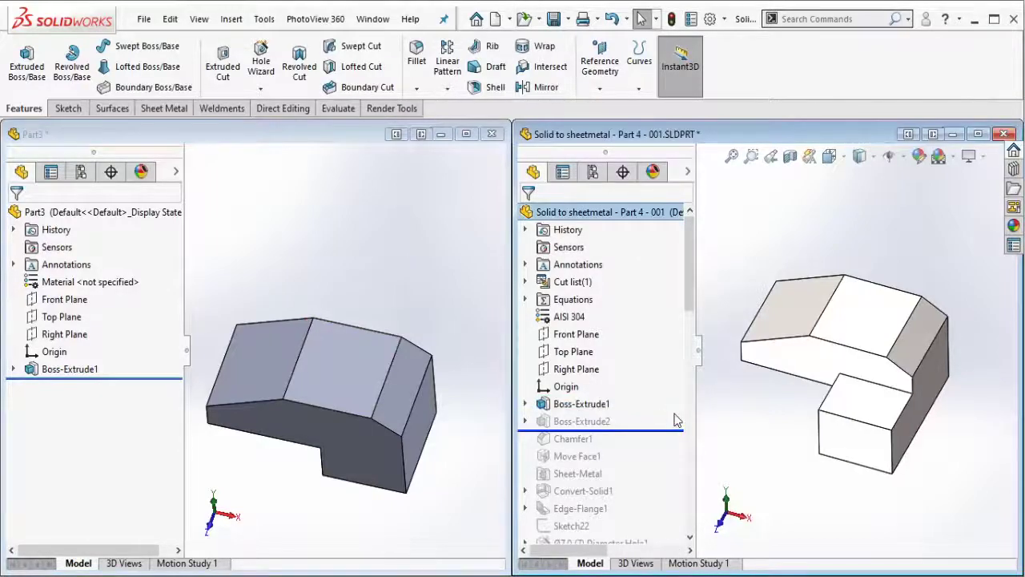
{"action": "left_click", "coordinate": [873, 445]}
{"action": "scroll", "coordinate": [928, 465], "scroll_direction": "down", "scroll_amount": 2}
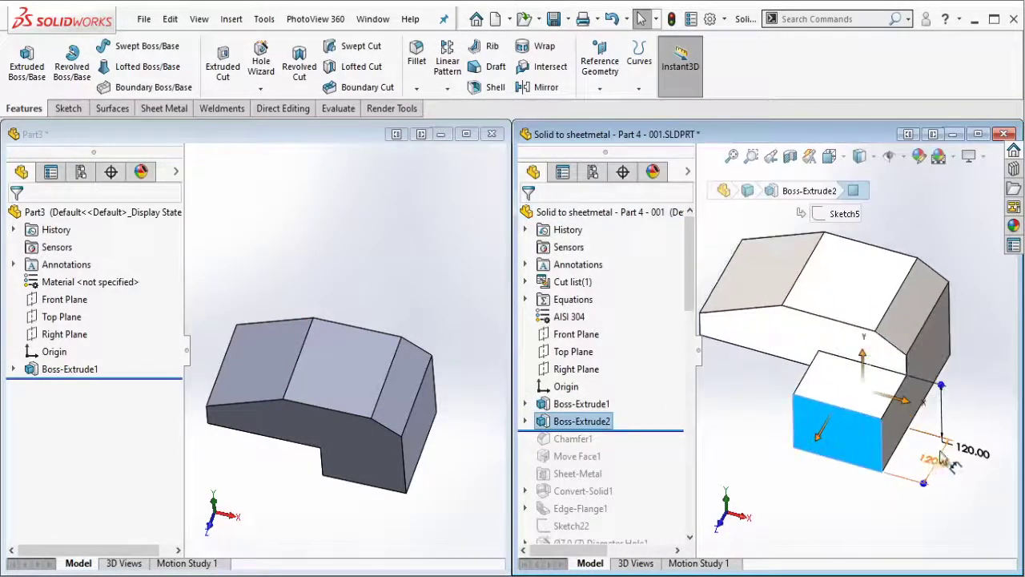
- Sketch a corner rectangle below the notch on Part3's stepped side face
{"action": "double_click", "coordinate": [379, 465]}
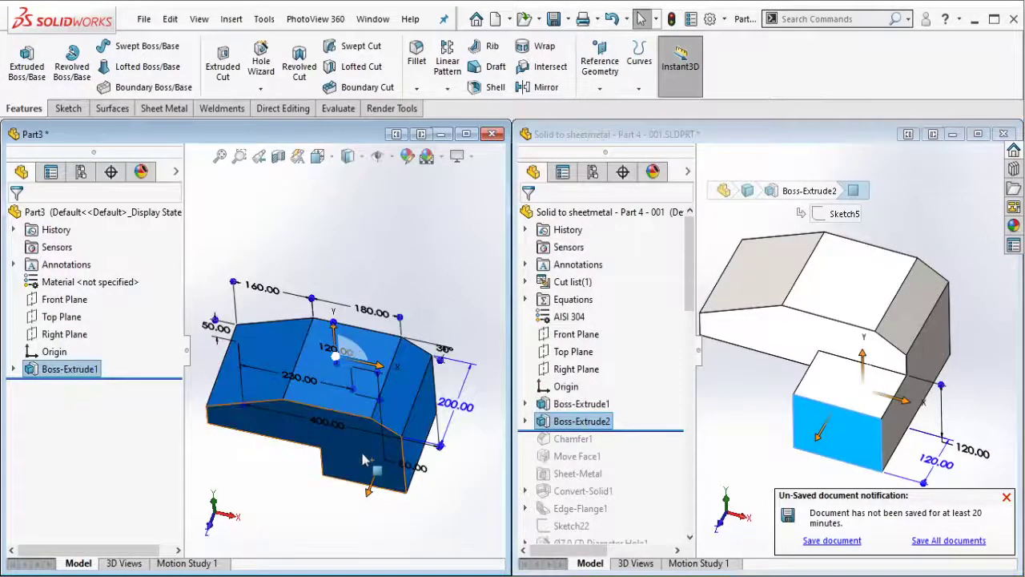
{"action": "left_click", "coordinate": [381, 468]}
{"action": "left_click", "coordinate": [400, 370]}
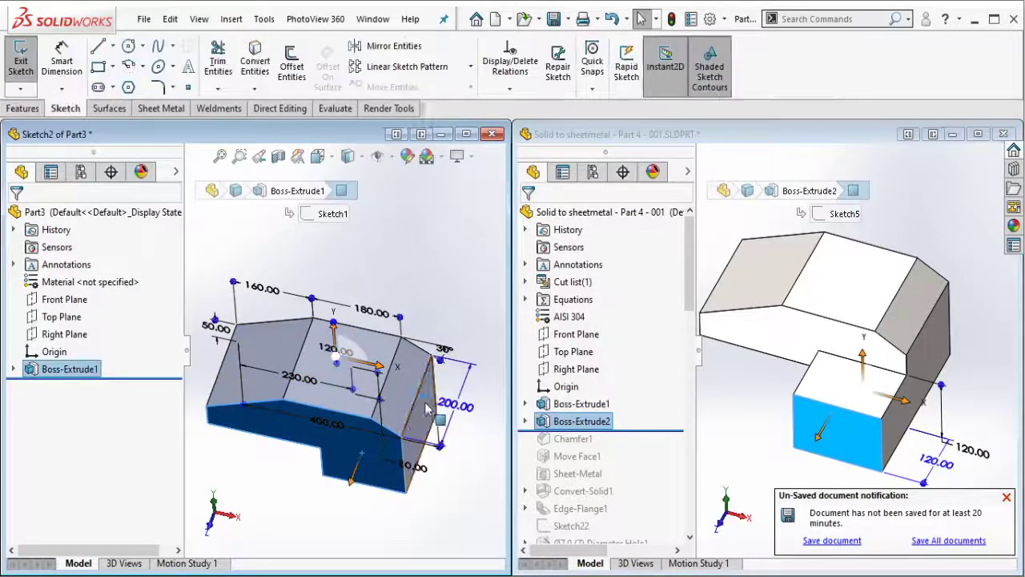
{"action": "left_click", "coordinate": [98, 66]}
{"action": "left_click_drag", "start_coordinate": [321, 476], "coordinate": [411, 472]}
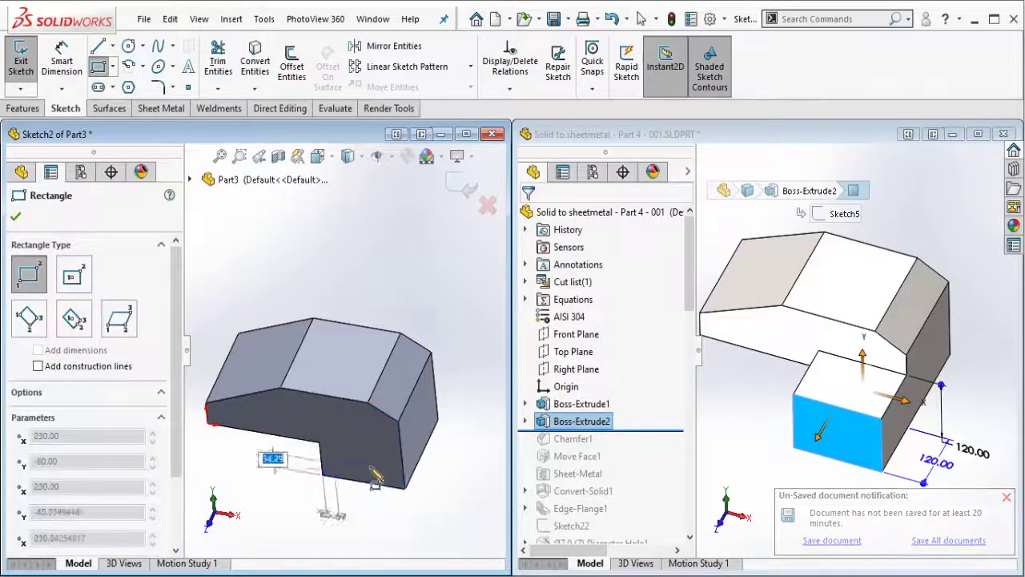
{"action": "key", "text": "Escape"}
- Dimension the rectangle's short edge to 120
{"action": "key", "text": "d"}
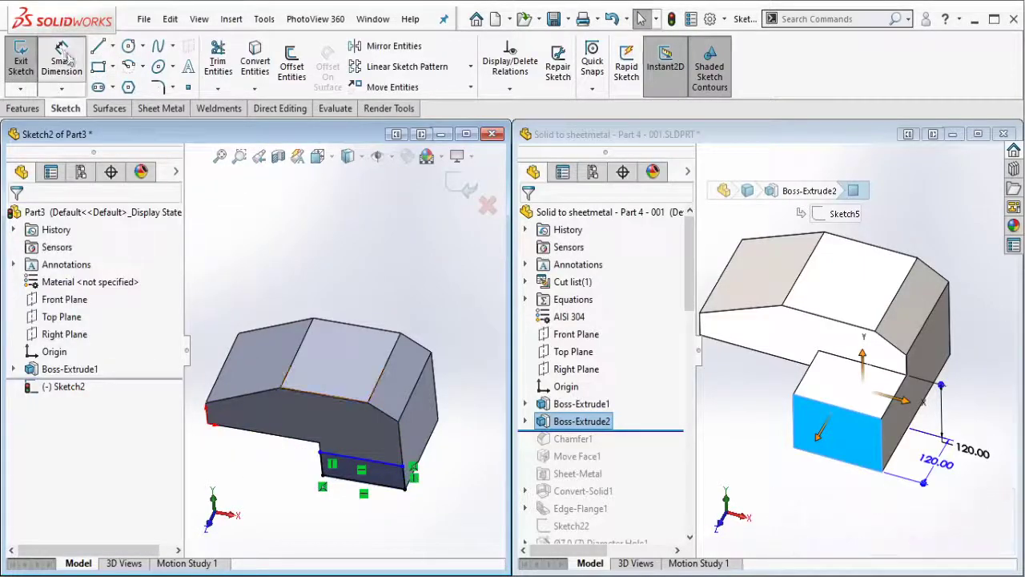
{"action": "left_click", "coordinate": [411, 480]}
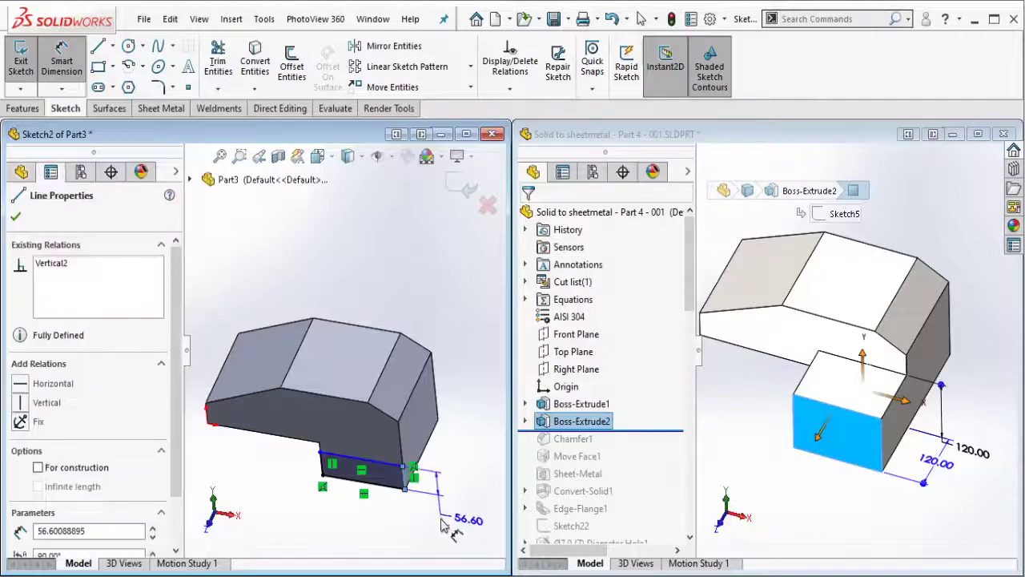
{"action": "left_click", "coordinate": [443, 527]}
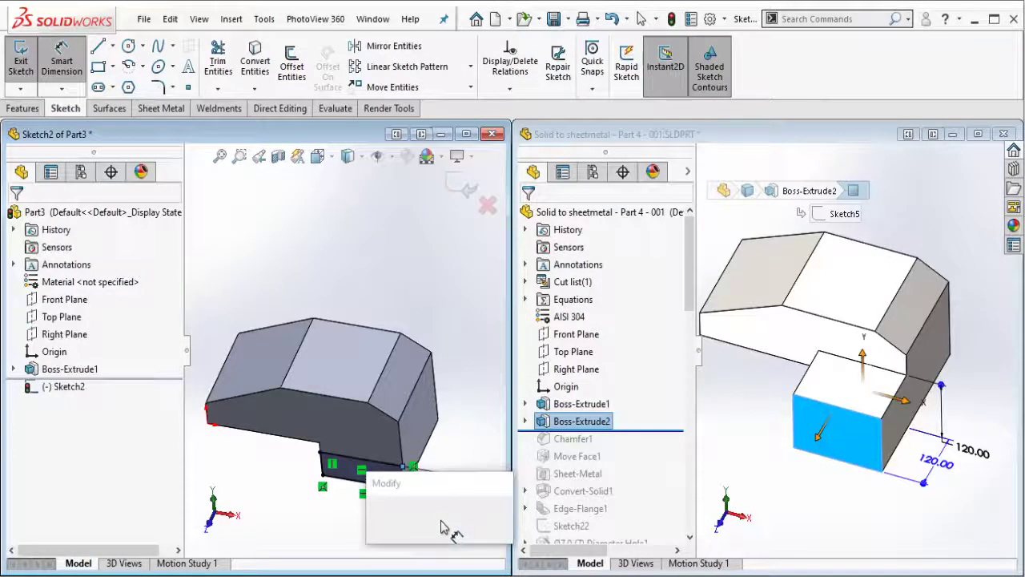
{"action": "type", "text": "120"}
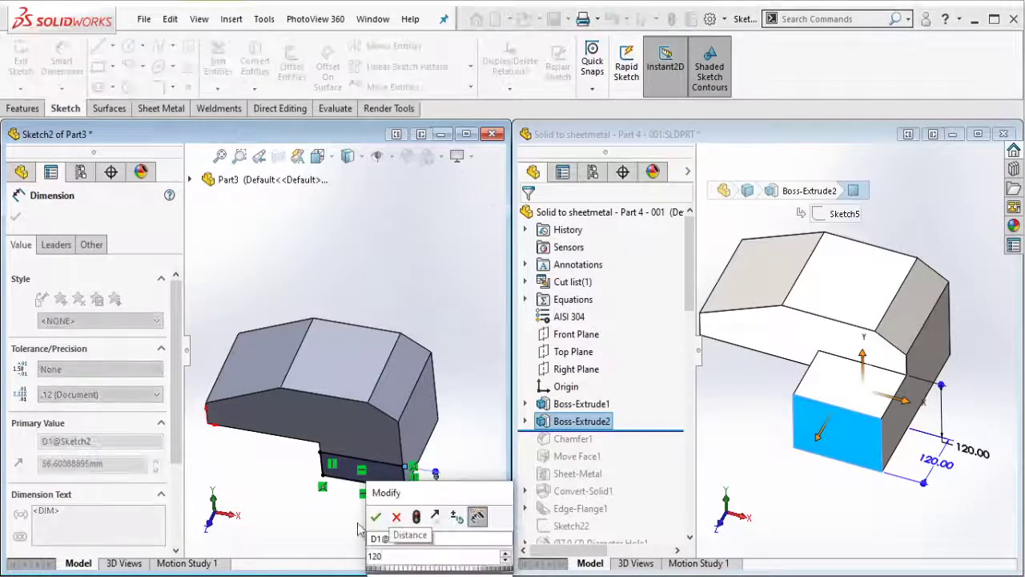
{"action": "left_click", "coordinate": [375, 517]}
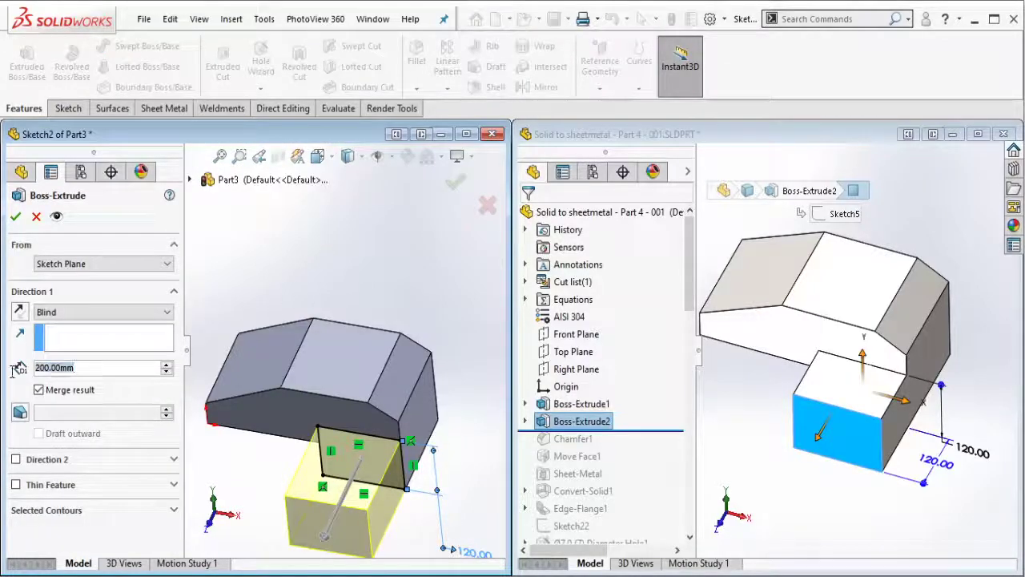
- Extrude the rectangle 120 mm into Boss-Extrude2, filling the notch
{"action": "type", "text": "120"}
{"action": "key", "text": "Return"}
{"action": "left_click", "coordinate": [16, 216]}
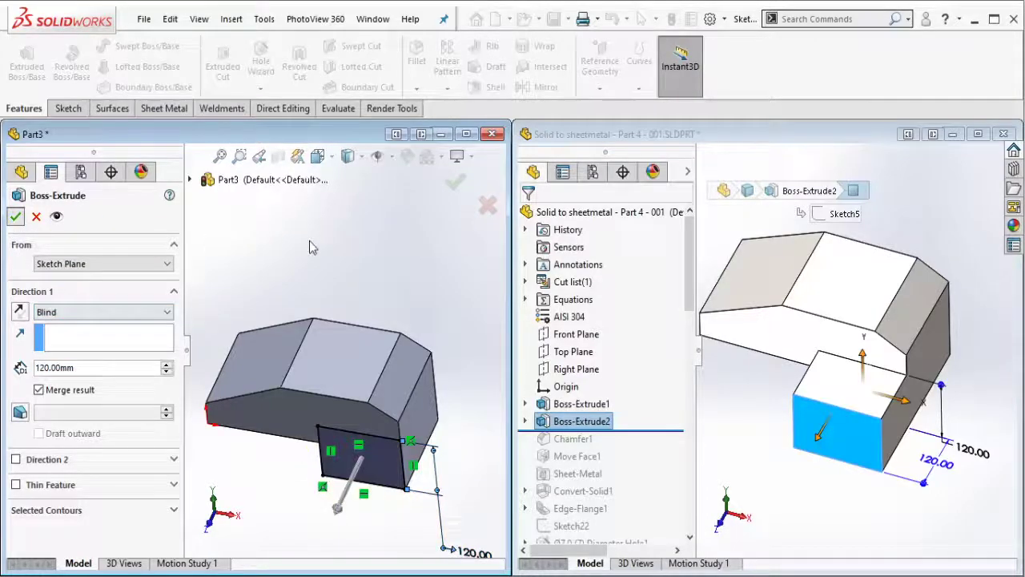
{"action": "left_click", "coordinate": [612, 141]}
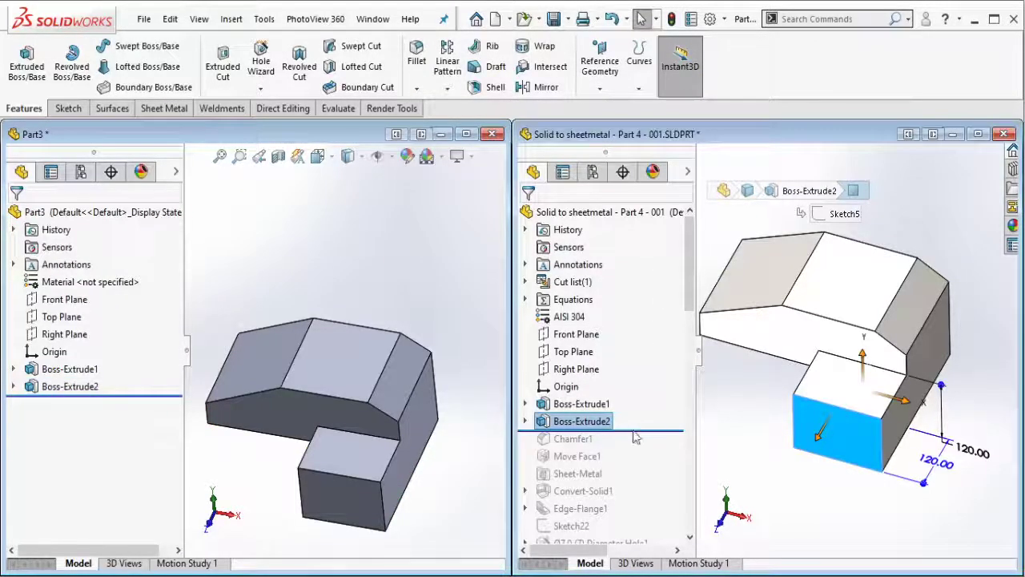
- Roll the reference's history forward through Chamfer1, inspect the chamfered face, and return to Part3
{"action": "left_click_drag", "start_coordinate": [628, 432], "coordinate": [624, 440]}
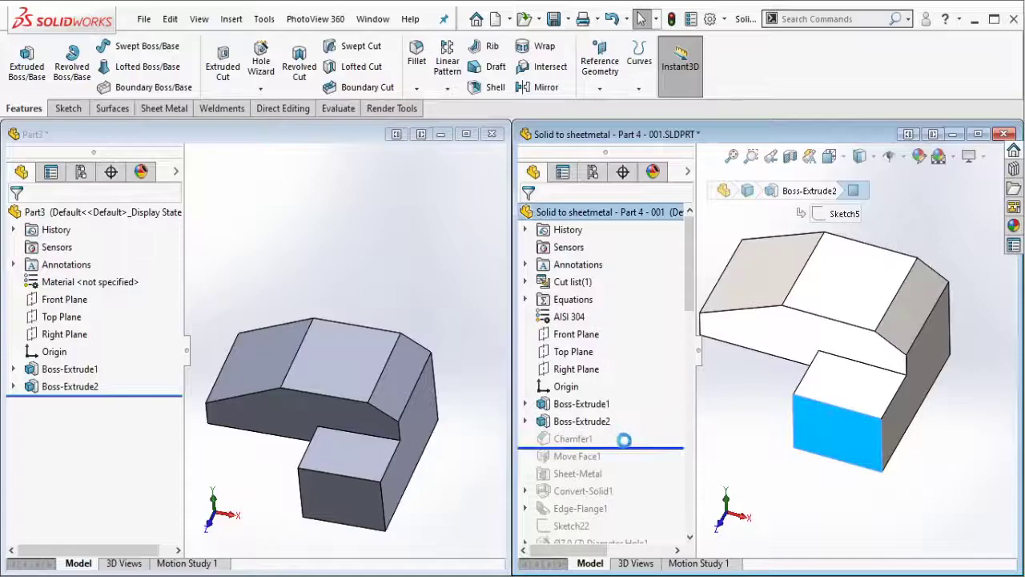
{"action": "left_click", "coordinate": [816, 415]}
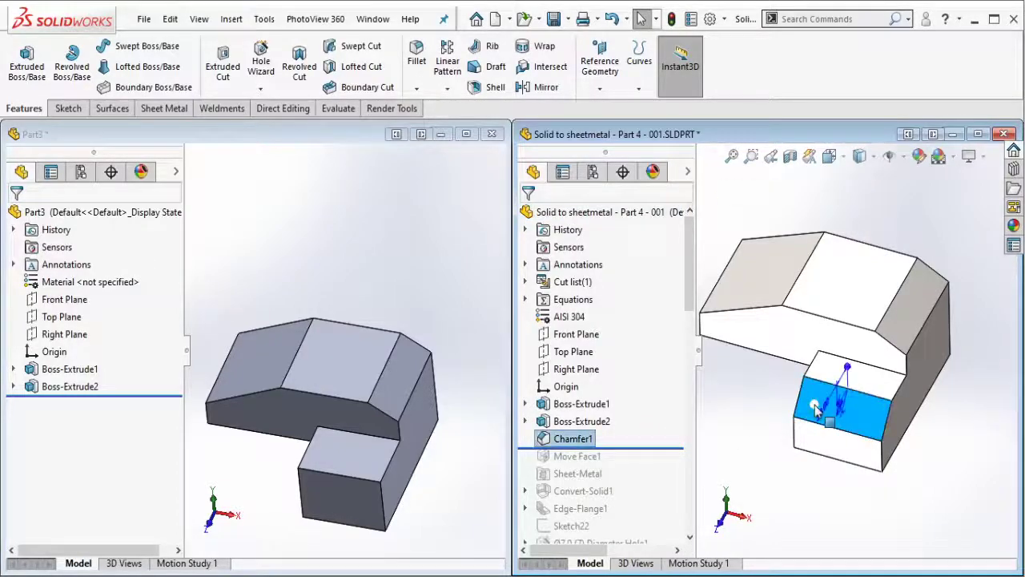
{"action": "scroll", "coordinate": [841, 426], "scroll_direction": "down", "scroll_amount": 3}
{"action": "middle_click_drag", "start_coordinate": [840, 426], "coordinate": [842, 425]}
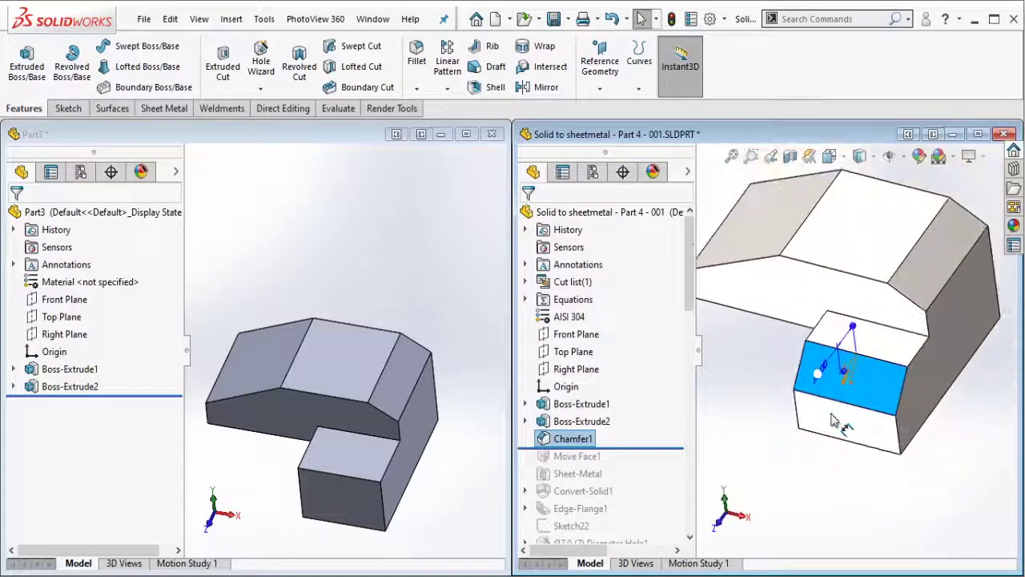
{"action": "left_click", "coordinate": [407, 479]}
{"action": "scroll", "coordinate": [347, 484], "scroll_direction": "down", "scroll_amount": 2}
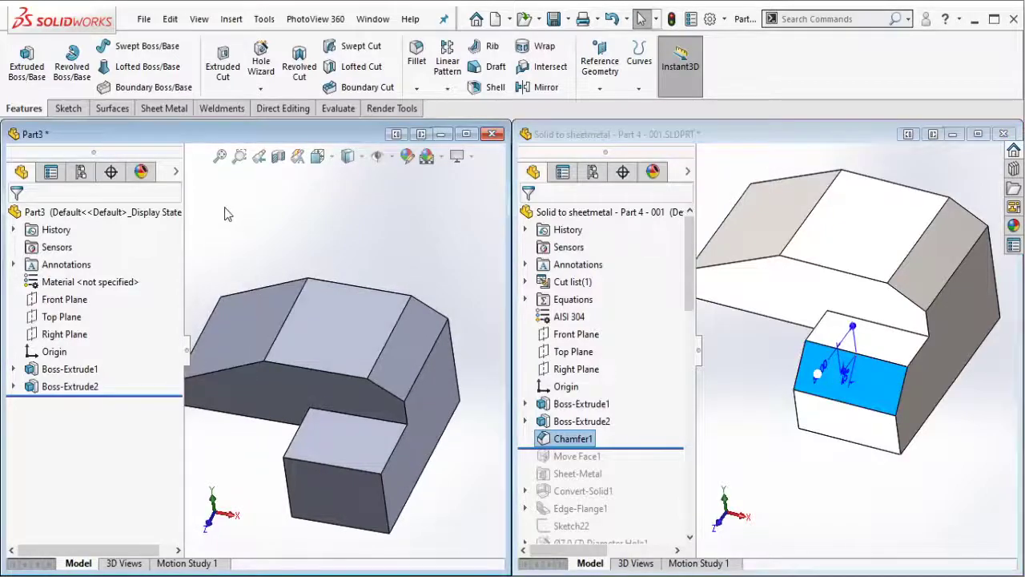
- Add a 50 mm × 45° chamfer to the new block's top front edge
{"action": "left_click", "coordinate": [417, 91]}
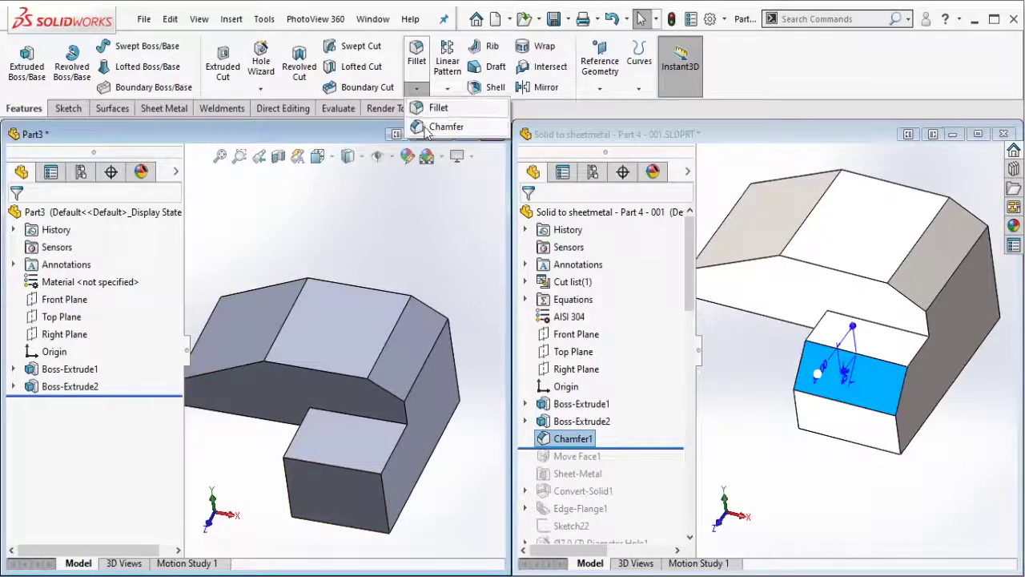
{"action": "left_click", "coordinate": [342, 467]}
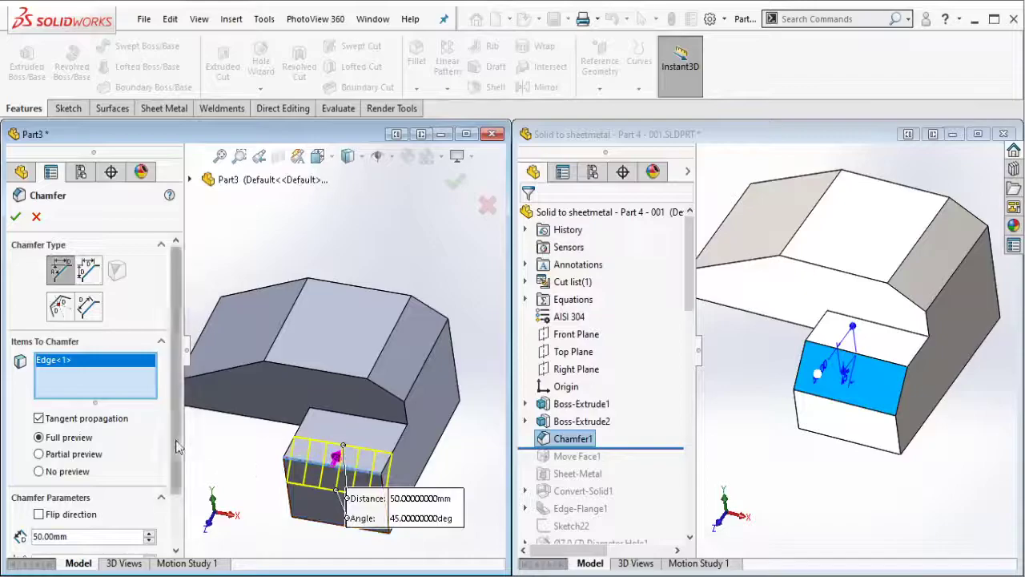
{"action": "scroll", "coordinate": [177, 447], "scroll_direction": "down", "scroll_amount": 2}
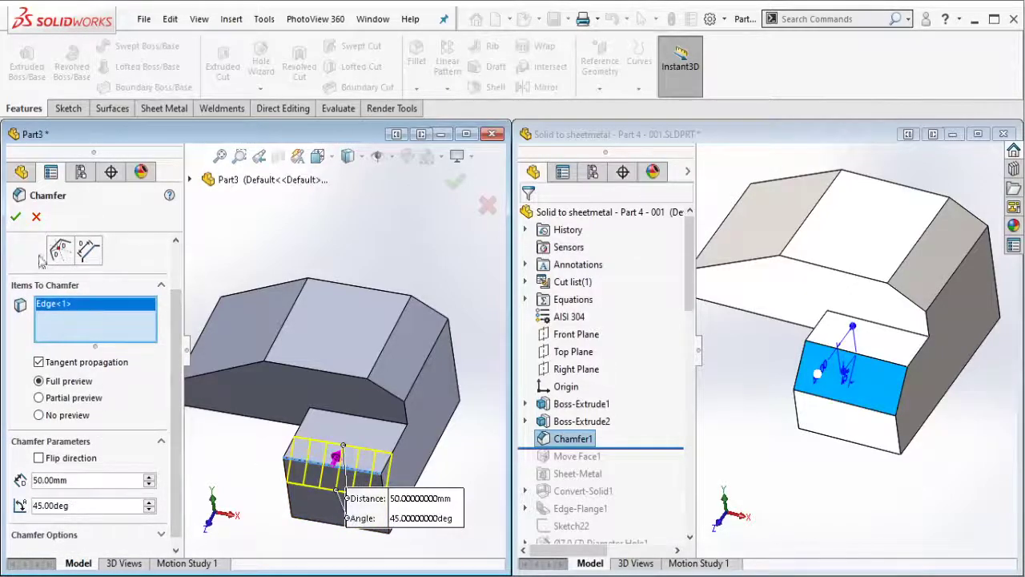
{"action": "left_click", "coordinate": [15, 216]}
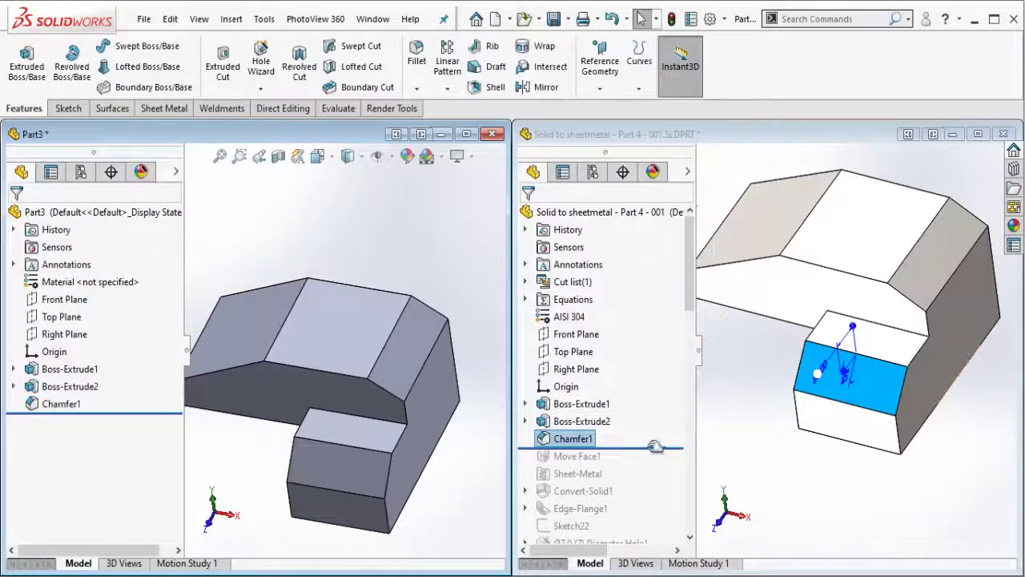
- Roll the reference part forward past Move Face1 and orbit both parts to compare
{"action": "left_click_drag", "start_coordinate": [655, 447], "coordinate": [633, 465]}
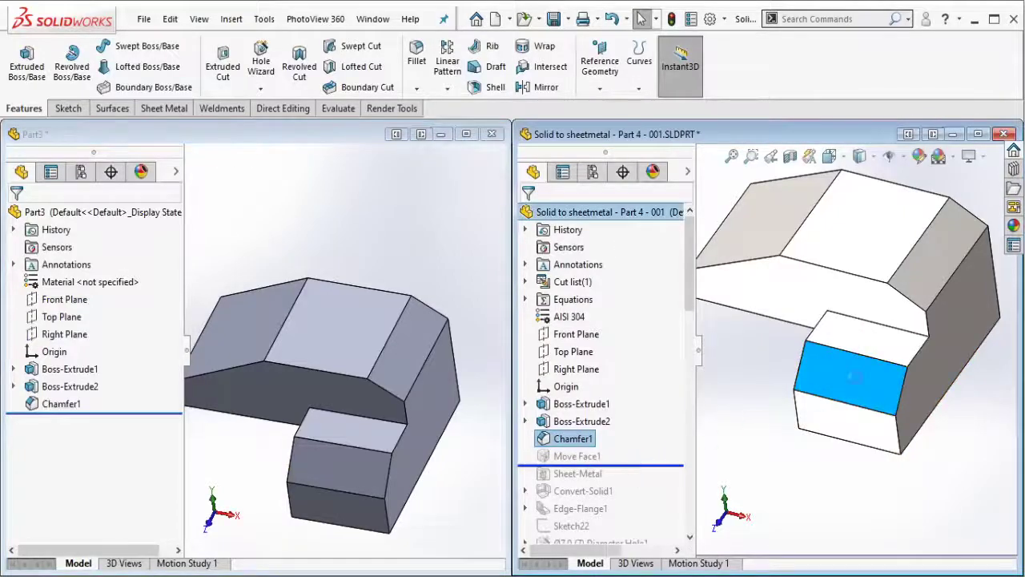
{"action": "middle_click_drag", "start_coordinate": [846, 381], "coordinate": [870, 270]}
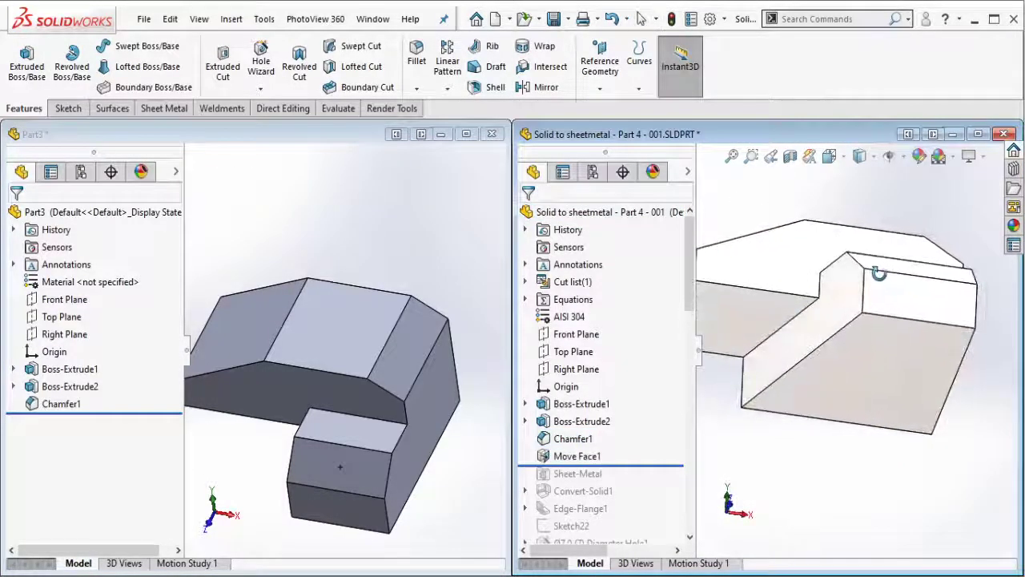
{"action": "middle_click_drag", "start_coordinate": [463, 430], "coordinate": [458, 334]}
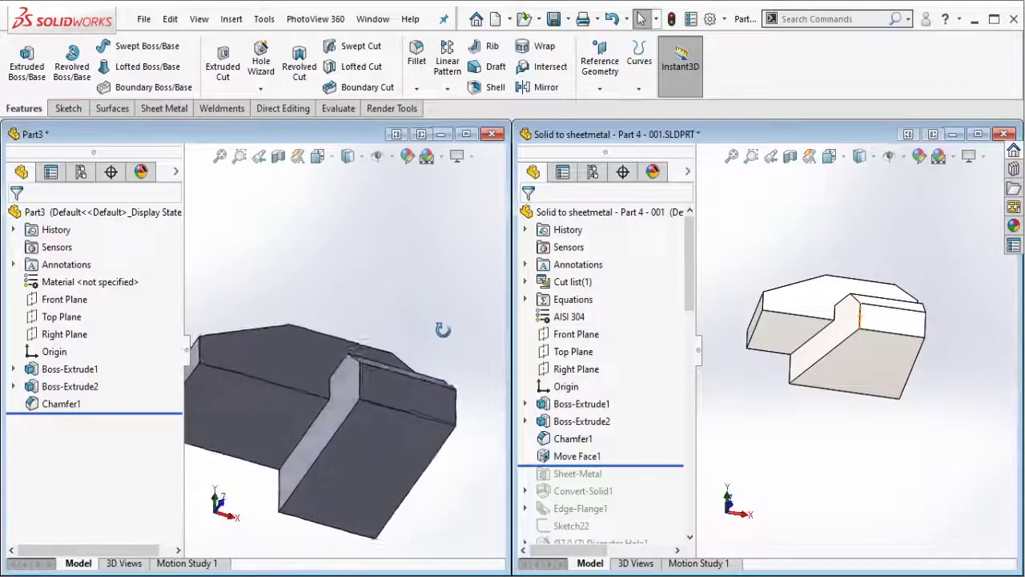
{"action": "left_click", "coordinate": [569, 457]}
{"action": "scroll", "coordinate": [873, 335], "scroll_direction": "down", "scroll_amount": 3}
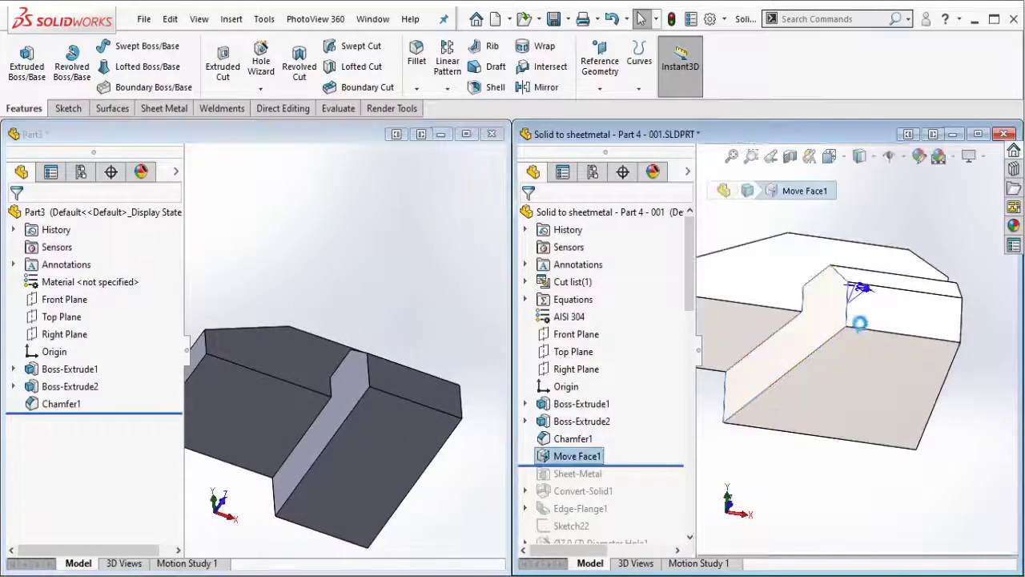
{"action": "scroll", "coordinate": [842, 360], "scroll_direction": "down", "scroll_amount": 2}
{"action": "scroll", "coordinate": [843, 360], "scroll_direction": "up", "scroll_amount": 2}
{"action": "mouse_move", "coordinate": [366, 441]}
{"action": "middle_mouse_down"}
{"action": "mouse_move", "coordinate": [328, 348]}
{"action": "mouse_move", "coordinate": [270, 373]}
{"action": "middle_mouse_up"}
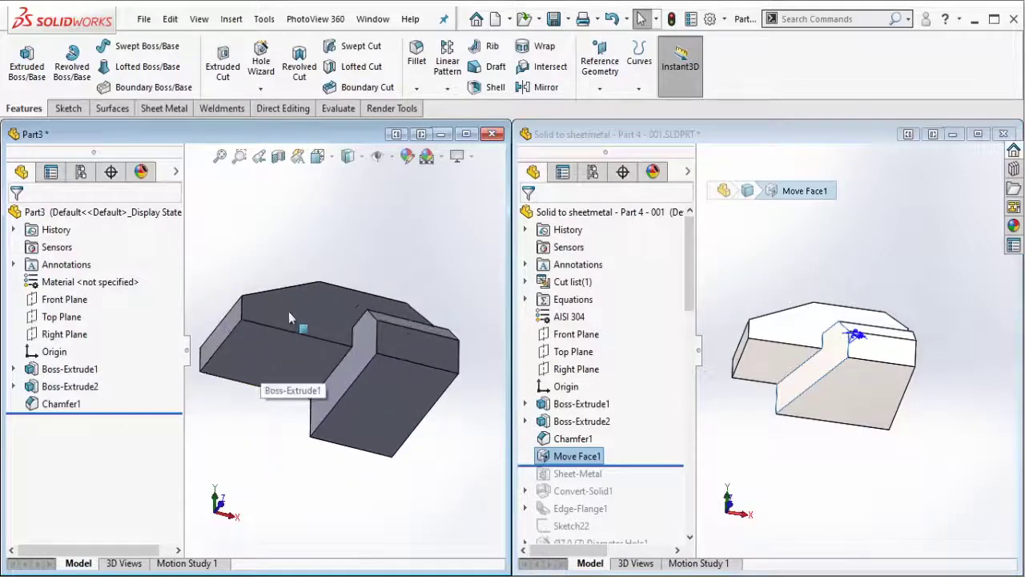
- Start a Move Face operation on Part3 set to Rotate mode from the Direct Editing tools
{"action": "left_click", "coordinate": [288, 108]}
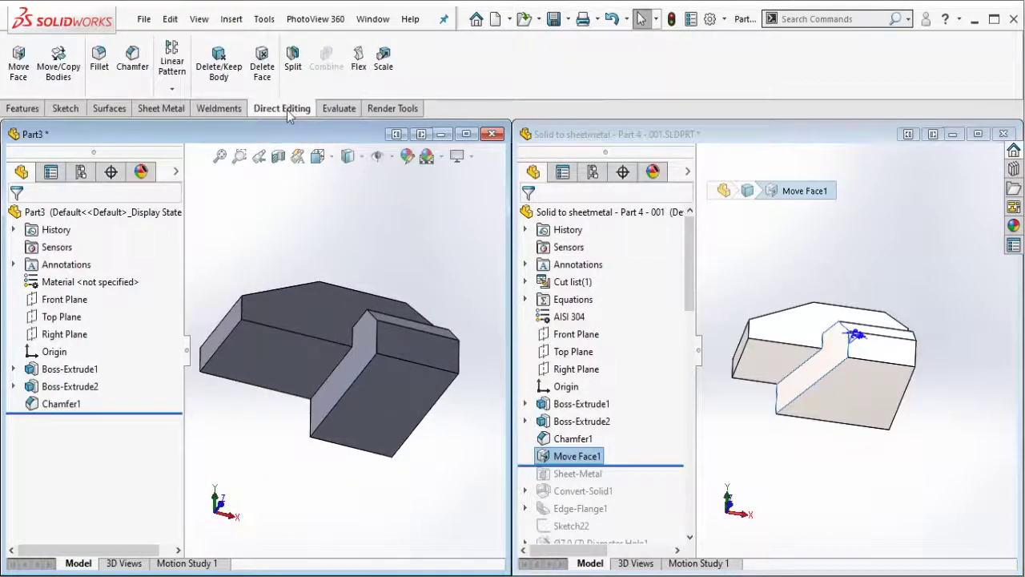
{"action": "right_click", "coordinate": [288, 112]}
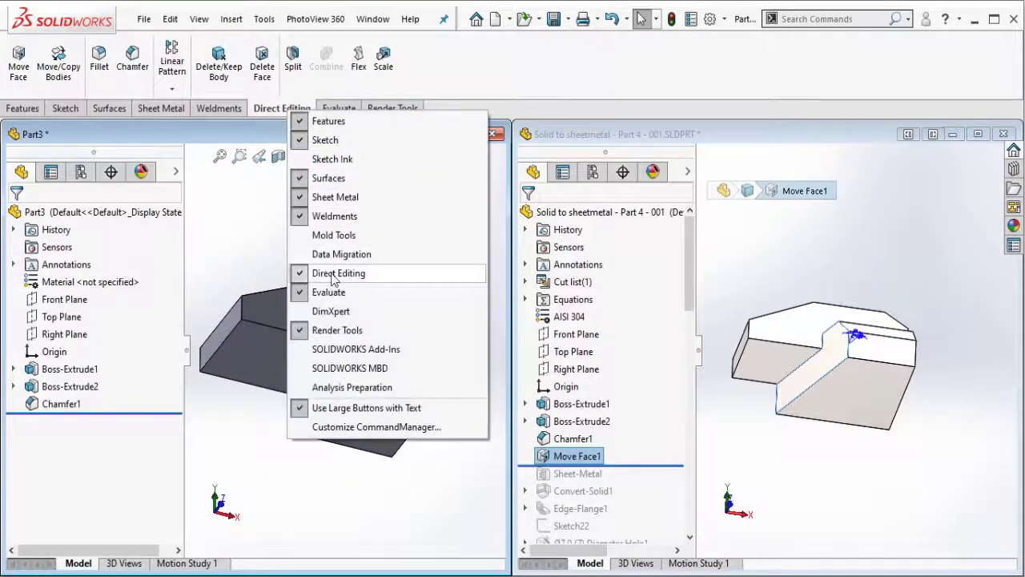
{"action": "left_click", "coordinate": [276, 235]}
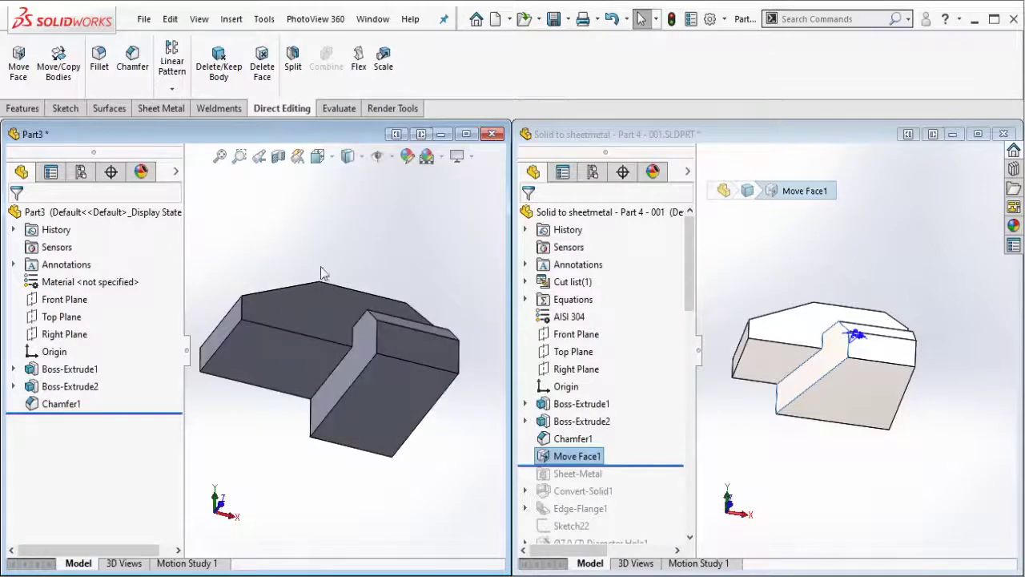
{"action": "left_click", "coordinate": [19, 62]}
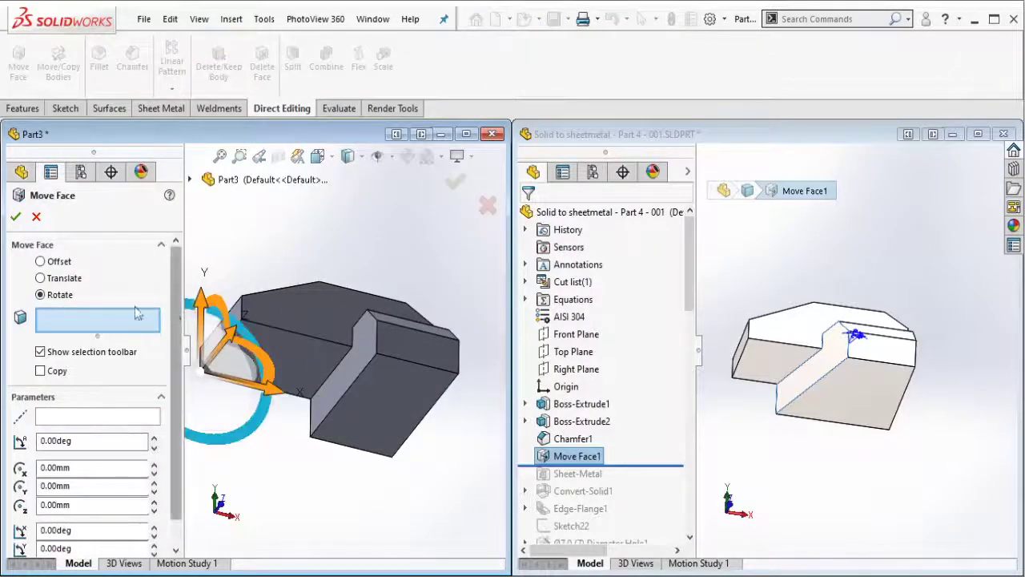
- Rotate Part3's inner vertical step face 20° about its edge, with direction flipped
{"action": "left_click", "coordinate": [353, 361]}
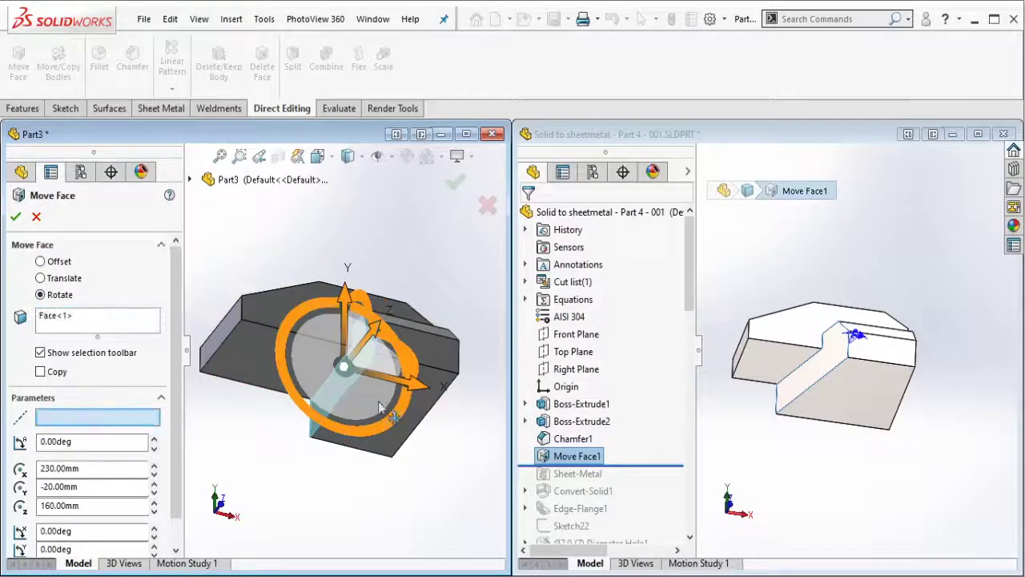
{"action": "scroll", "coordinate": [380, 408], "scroll_direction": "down", "scroll_amount": 5}
{"action": "left_click", "coordinate": [350, 322]}
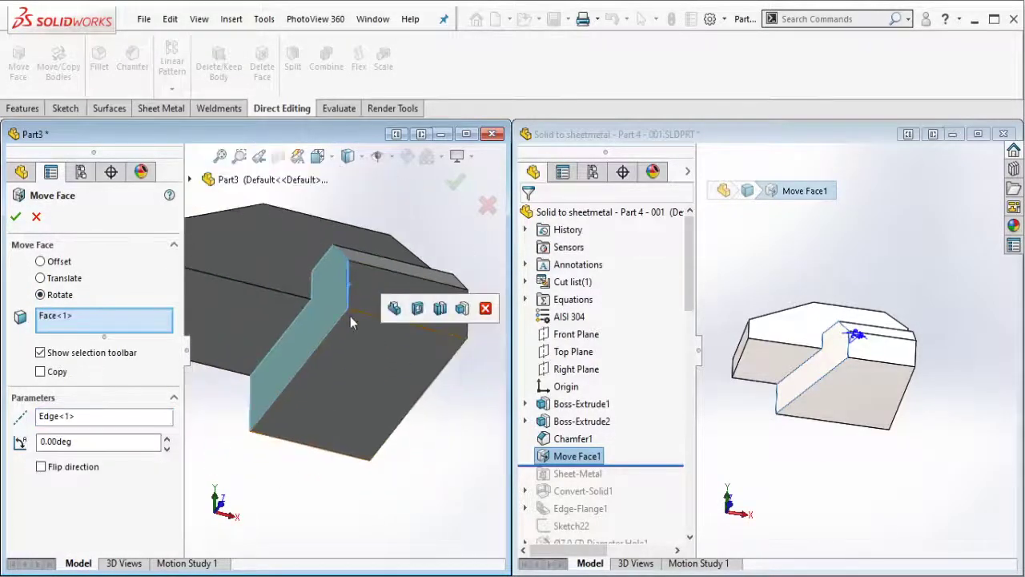
{"action": "scroll", "coordinate": [350, 321], "scroll_direction": "up", "scroll_amount": 3}
{"action": "left_click", "coordinate": [168, 453]}
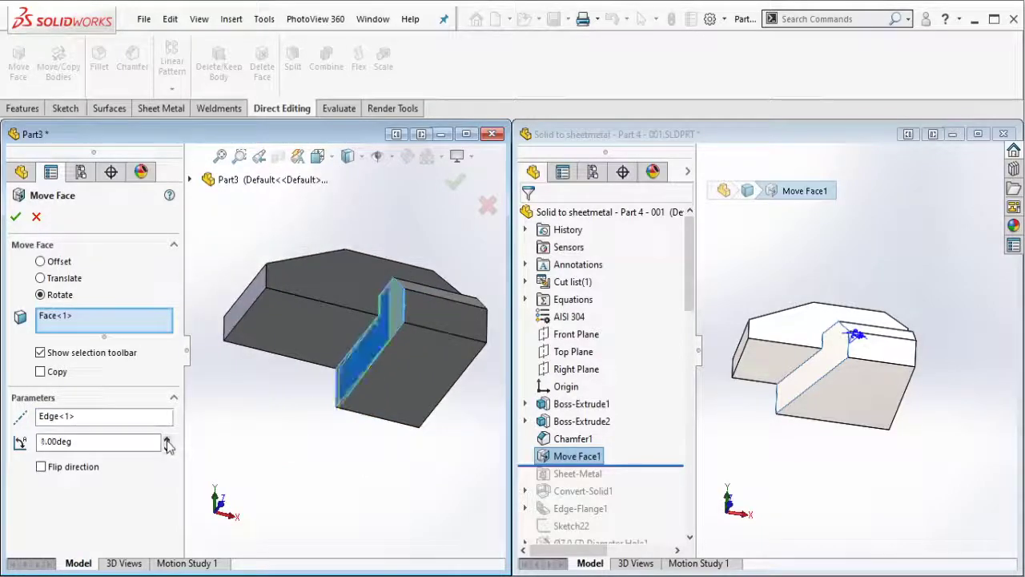
{"action": "left_click", "coordinate": [166, 439]}
{"action": "type", "text": "20"}
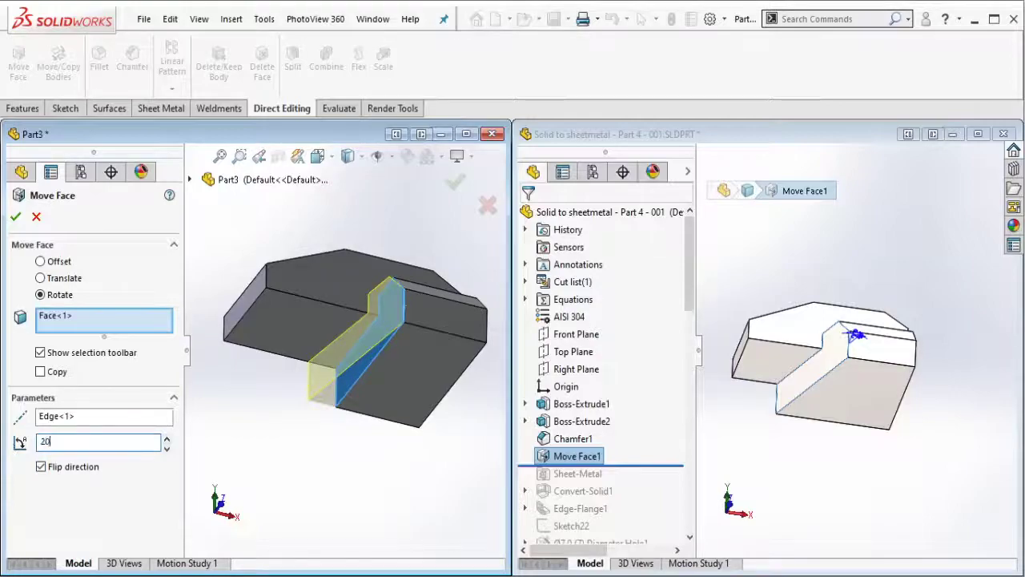
{"action": "key", "text": "Return"}
{"action": "left_click", "coordinate": [454, 182]}
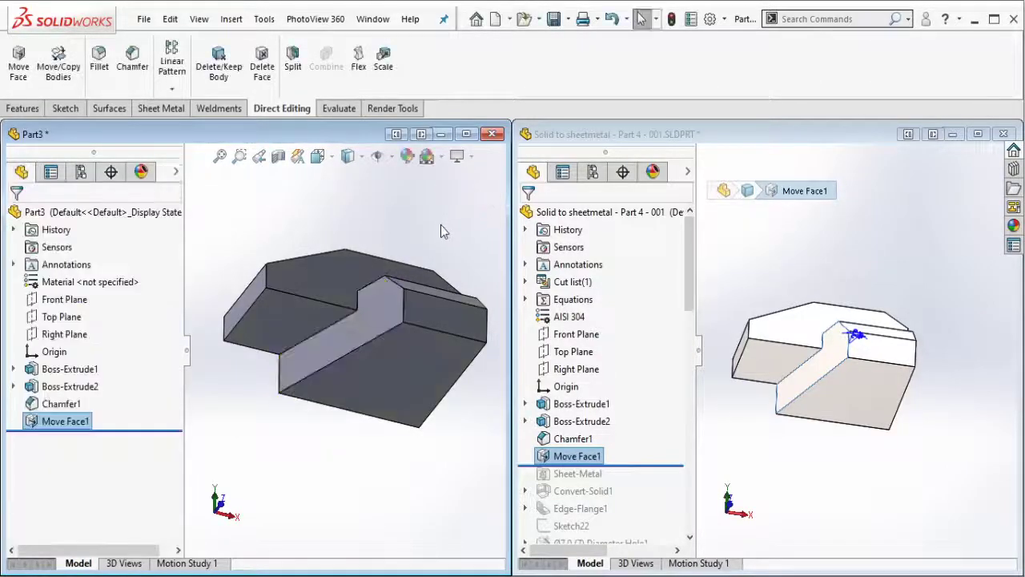
- Roll the reference part forward past Sheet-Metal and Convert-Solid1
{"action": "left_click", "coordinate": [441, 231]}
{"action": "scroll", "coordinate": [445, 256], "scroll_direction": "up", "scroll_amount": 3}
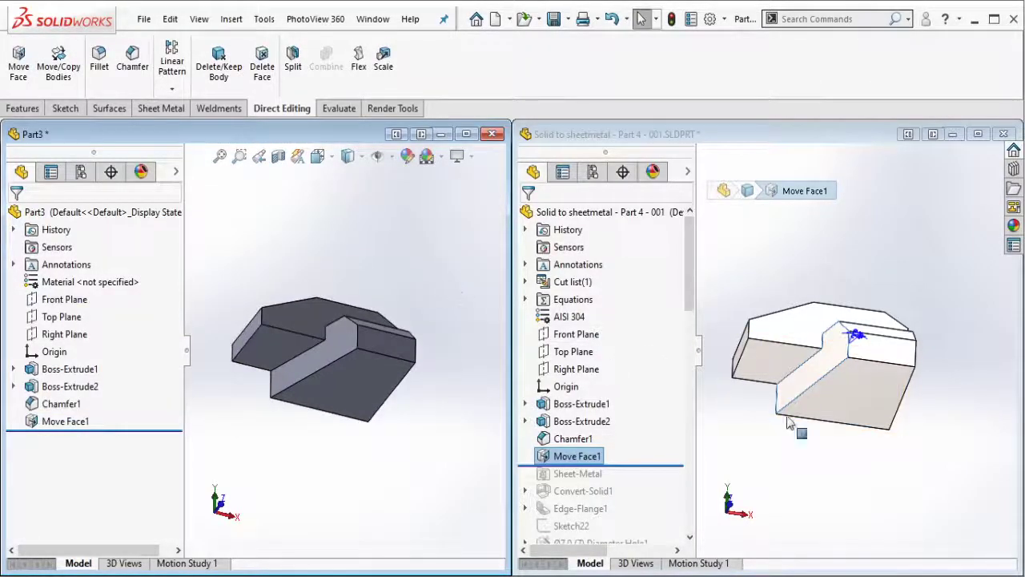
{"action": "left_click_drag", "start_coordinate": [679, 464], "coordinate": [651, 494]}
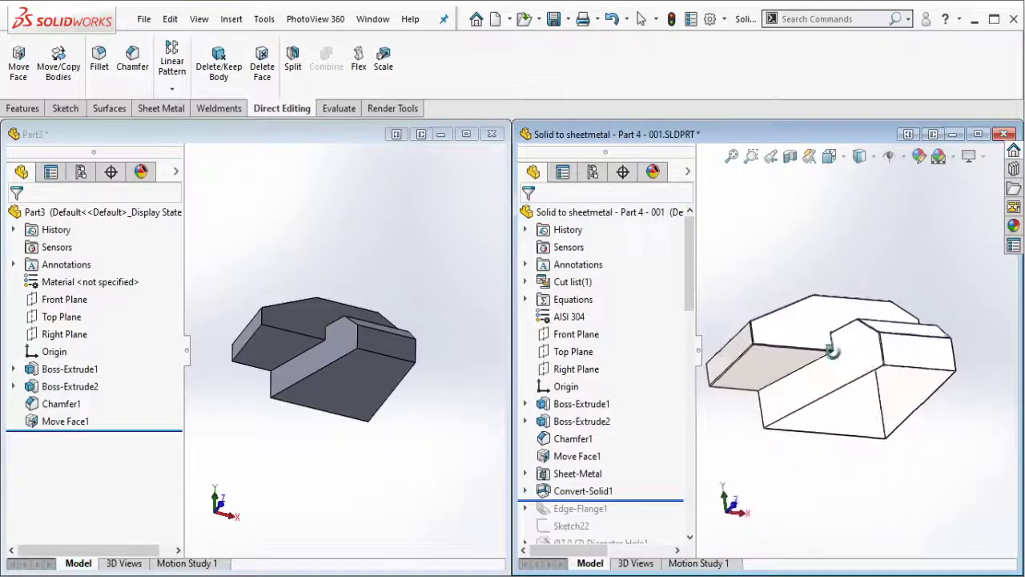
- Return to Part3 and bring up the Sheet Metal tools
{"action": "left_click", "coordinate": [343, 351]}
{"action": "scroll", "coordinate": [342, 351], "scroll_direction": "down", "scroll_amount": 1}
{"action": "scroll", "coordinate": [341, 351], "scroll_direction": "down", "scroll_amount": 1}
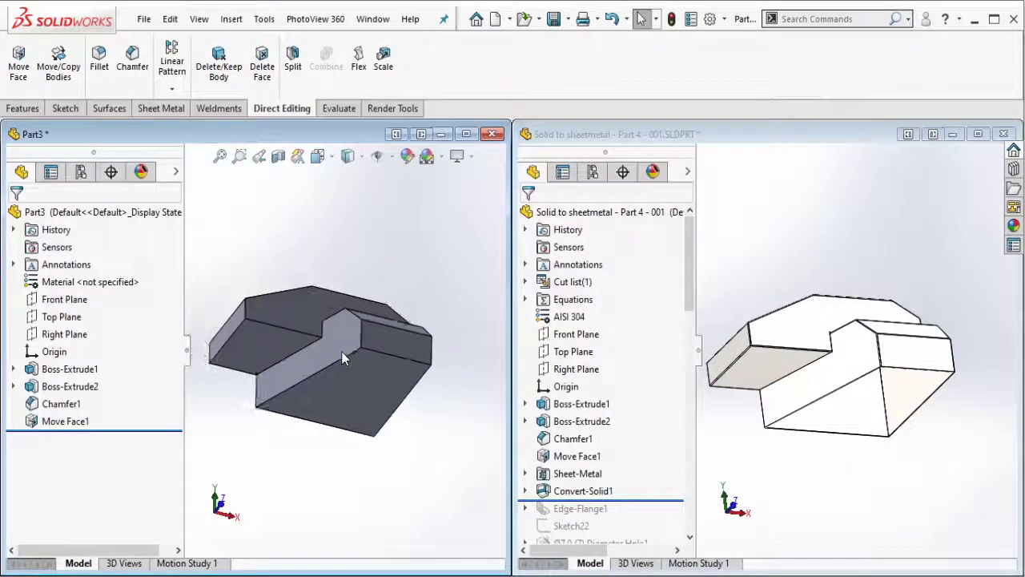
{"action": "left_click", "coordinate": [160, 108]}
{"action": "right_click", "coordinate": [169, 113]}
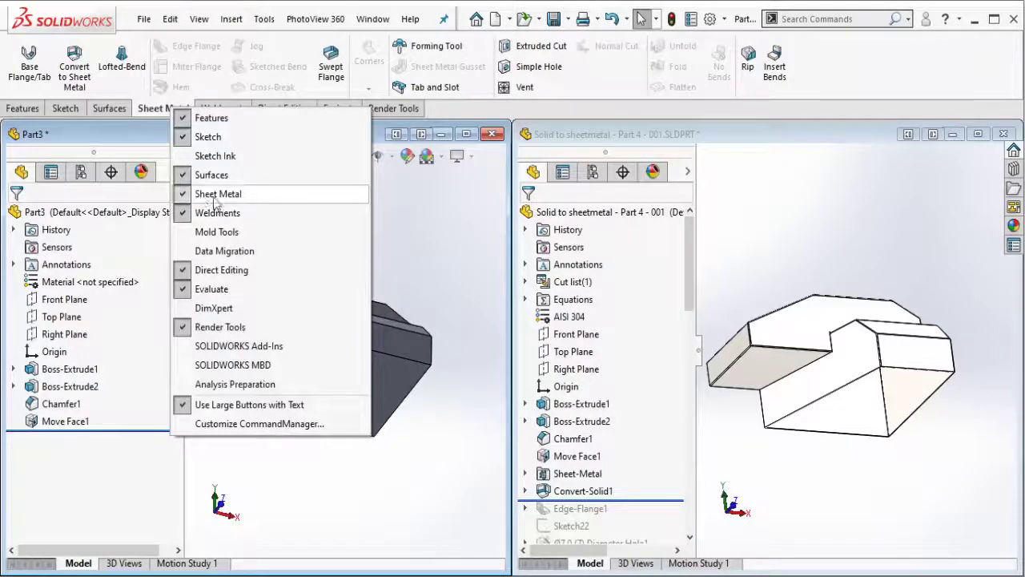
- Start Convert to Sheet Metal on Part3 with its top face as the fixed face
{"action": "left_click", "coordinate": [435, 212]}
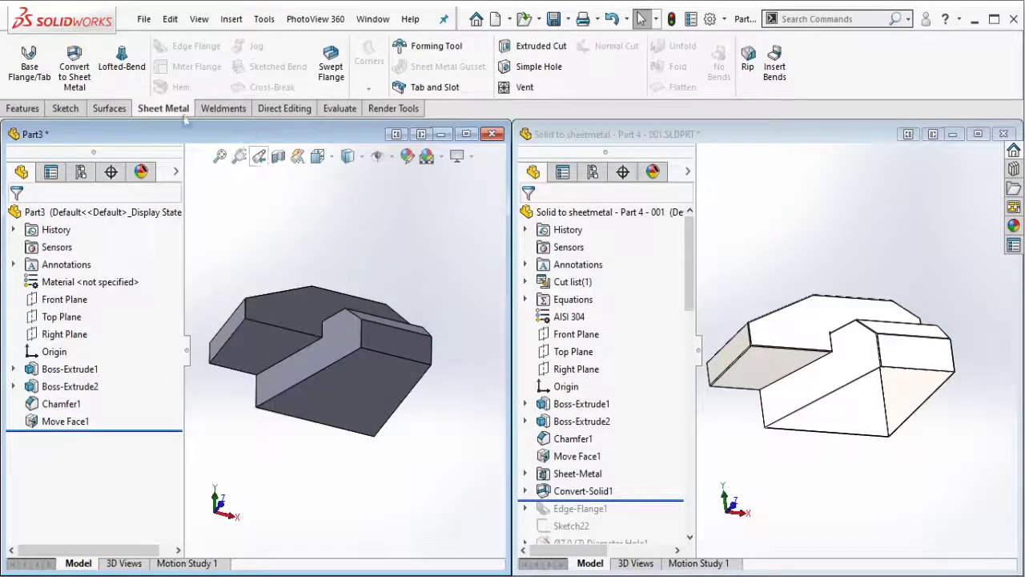
{"action": "left_click", "coordinate": [74, 74]}
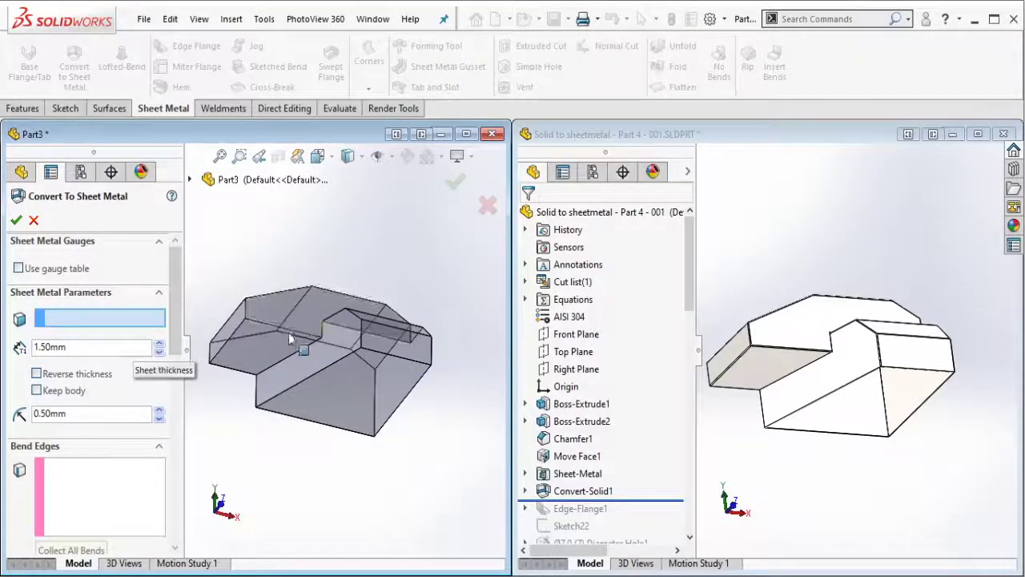
{"action": "mouse_move", "coordinate": [293, 334]}
{"action": "middle_mouse_down"}
{"action": "mouse_move", "coordinate": [284, 390]}
{"action": "mouse_move", "coordinate": [342, 298]}
{"action": "middle_mouse_up"}
{"action": "left_click", "coordinate": [343, 296]}
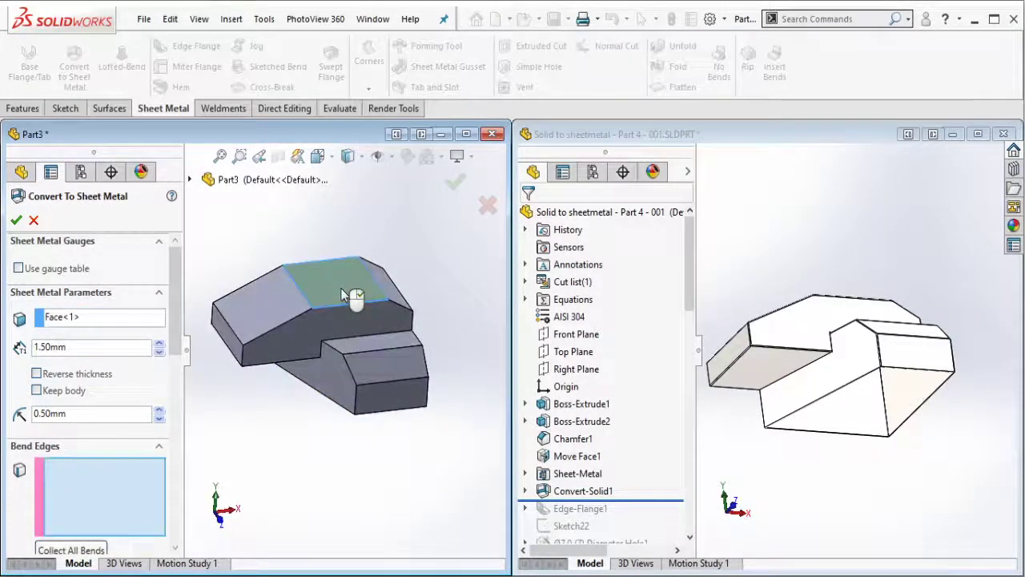
- Select the surrounding edges as bends and accept the 1.50 mm conversion with 0.50 mm bends
{"action": "left_click", "coordinate": [287, 300]}
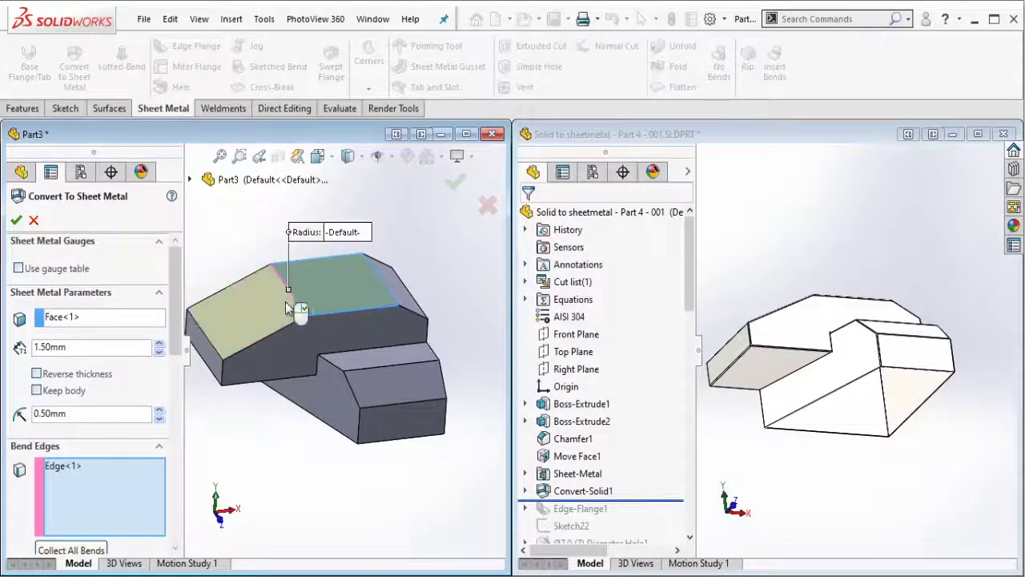
{"action": "left_click", "coordinate": [207, 347]}
{"action": "mouse_move", "coordinate": [206, 347]}
{"action": "middle_mouse_down"}
{"action": "mouse_move", "coordinate": [197, 378]}
{"action": "mouse_move", "coordinate": [388, 343]}
{"action": "mouse_move", "coordinate": [413, 328]}
{"action": "mouse_move", "coordinate": [367, 330]}
{"action": "mouse_move", "coordinate": [358, 366]}
{"action": "mouse_move", "coordinate": [373, 430]}
{"action": "middle_mouse_up"}
{"action": "left_click", "coordinate": [197, 377]}
{"action": "left_click", "coordinate": [420, 324]}
{"action": "left_click", "coordinate": [422, 329]}
{"action": "left_click", "coordinate": [367, 330]}
{"action": "left_click", "coordinate": [361, 364]}
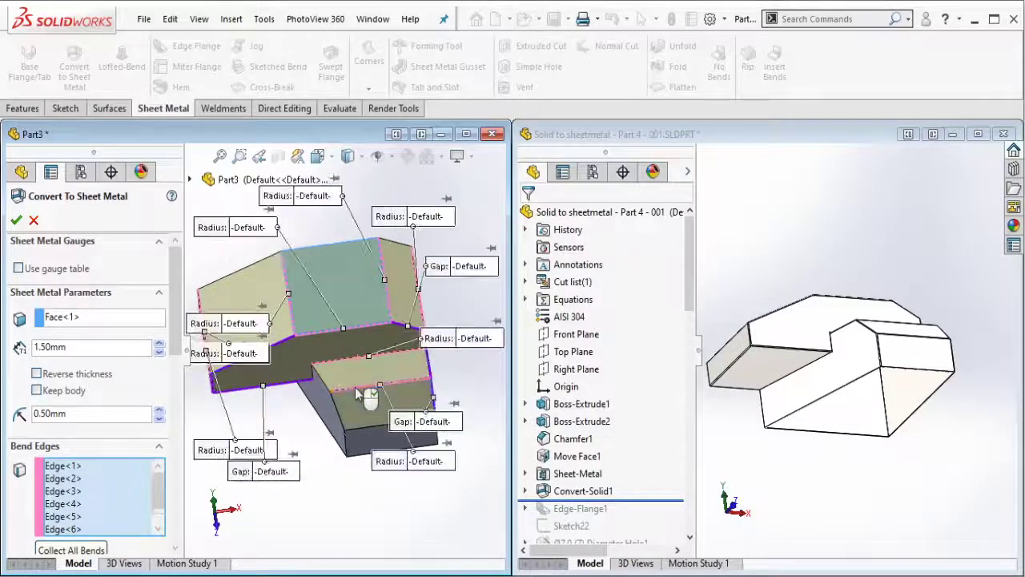
{"action": "left_click", "coordinate": [371, 432]}
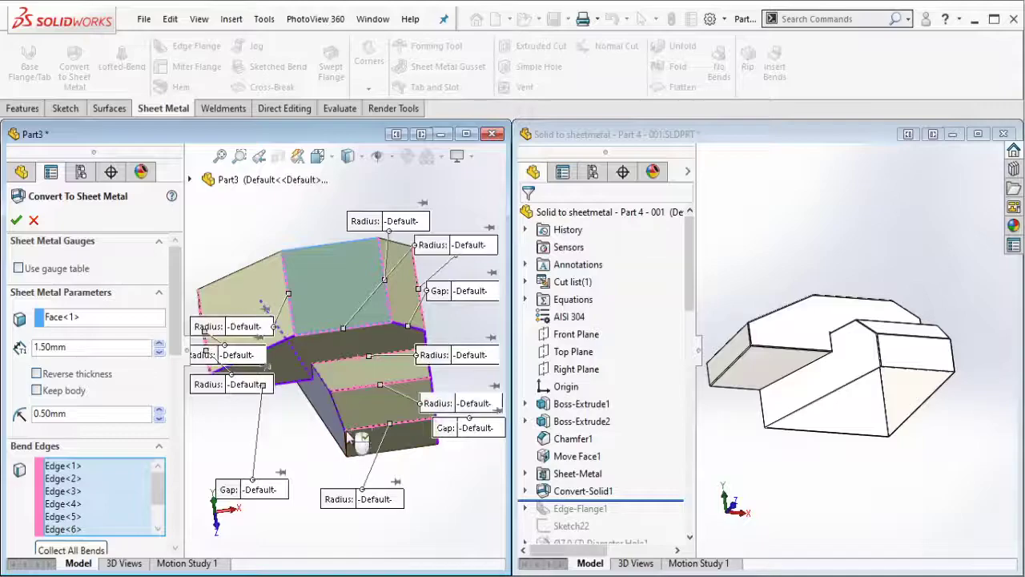
{"action": "middle_click_drag", "start_coordinate": [350, 439], "coordinate": [319, 299]}
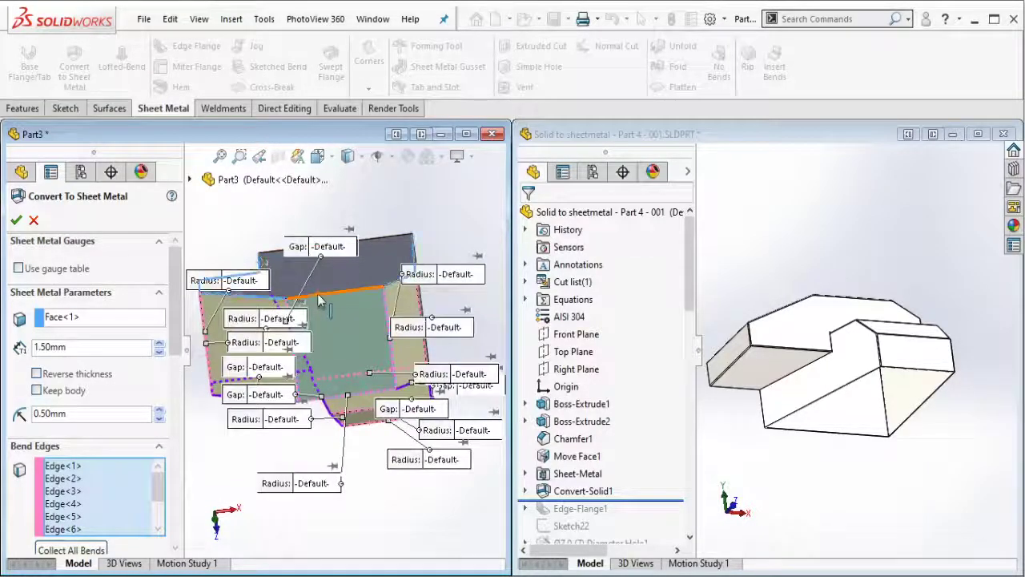
{"action": "middle_click_drag", "start_coordinate": [350, 329], "coordinate": [222, 216]}
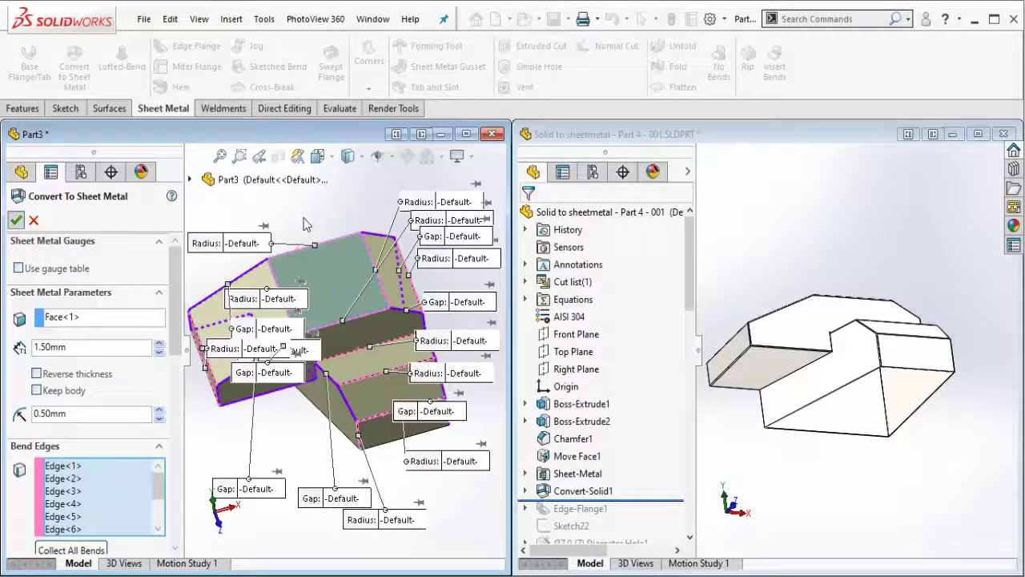
{"action": "key", "text": "Return"}
{"action": "scroll", "coordinate": [249, 373], "scroll_direction": "down", "scroll_amount": 4}
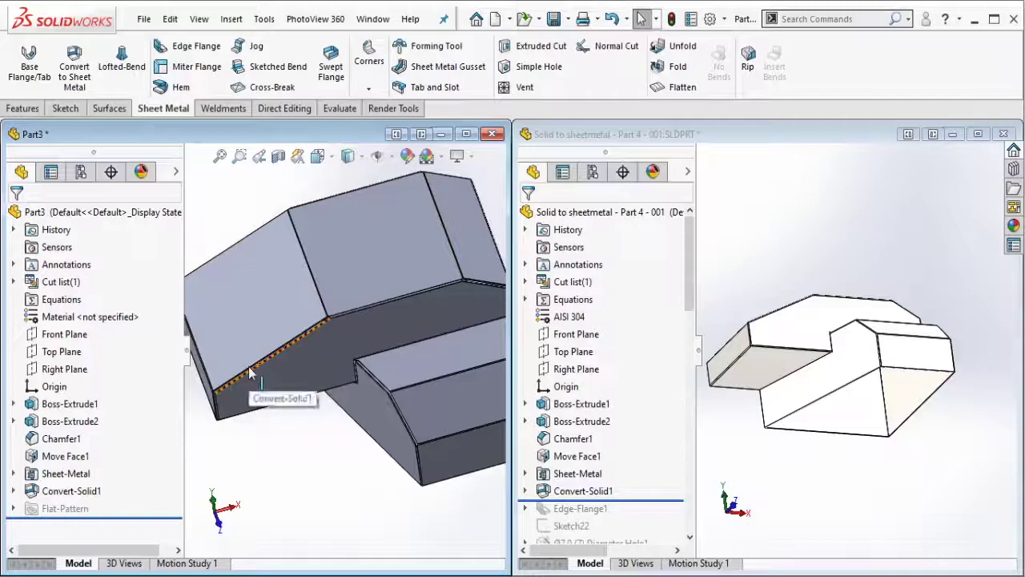
{"action": "scroll", "coordinate": [250, 373], "scroll_direction": "down", "scroll_amount": 3}
{"action": "scroll", "coordinate": [234, 426], "scroll_direction": "down", "scroll_amount": 2}
{"action": "middle_click_drag", "start_coordinate": [278, 396], "coordinate": [466, 272]}
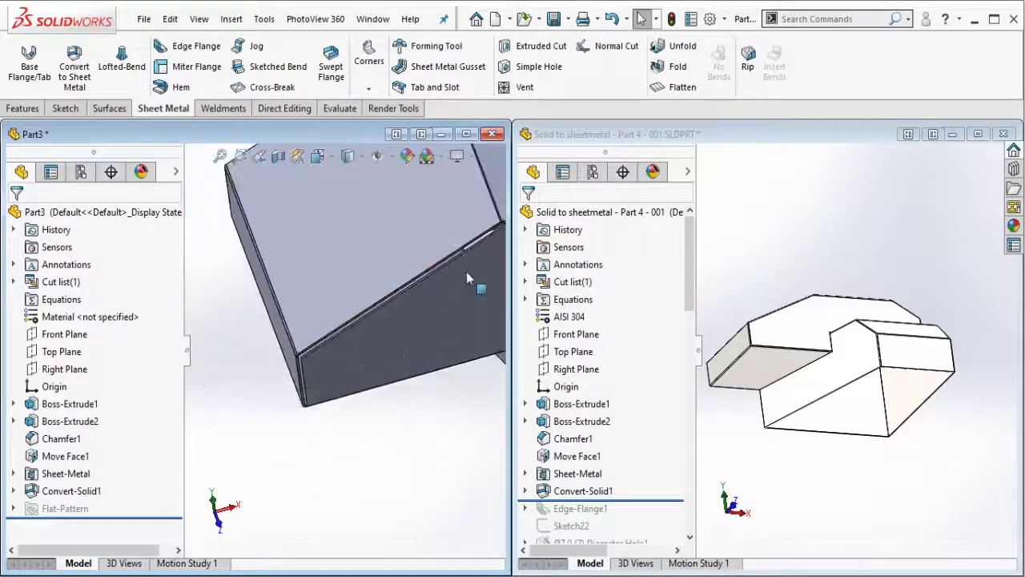
{"action": "scroll", "coordinate": [484, 293], "scroll_direction": "down", "scroll_amount": 3}
{"action": "scroll", "coordinate": [320, 361], "scroll_direction": "down", "scroll_amount": 2}
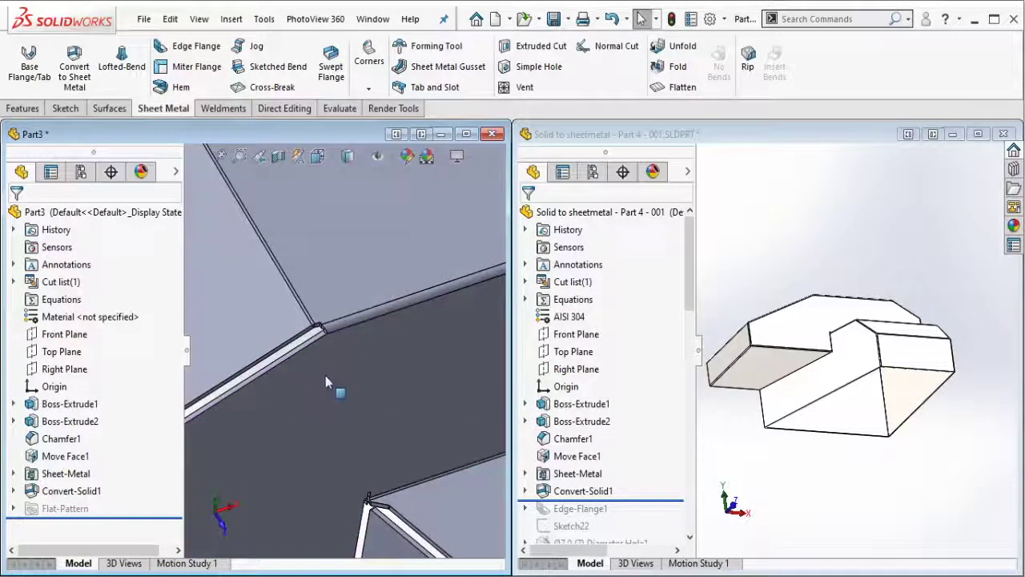
{"action": "left_click_drag", "start_coordinate": [438, 326], "coordinate": [474, 329]}
{"action": "type", "text": "<< Oh... the gap is too wide"}
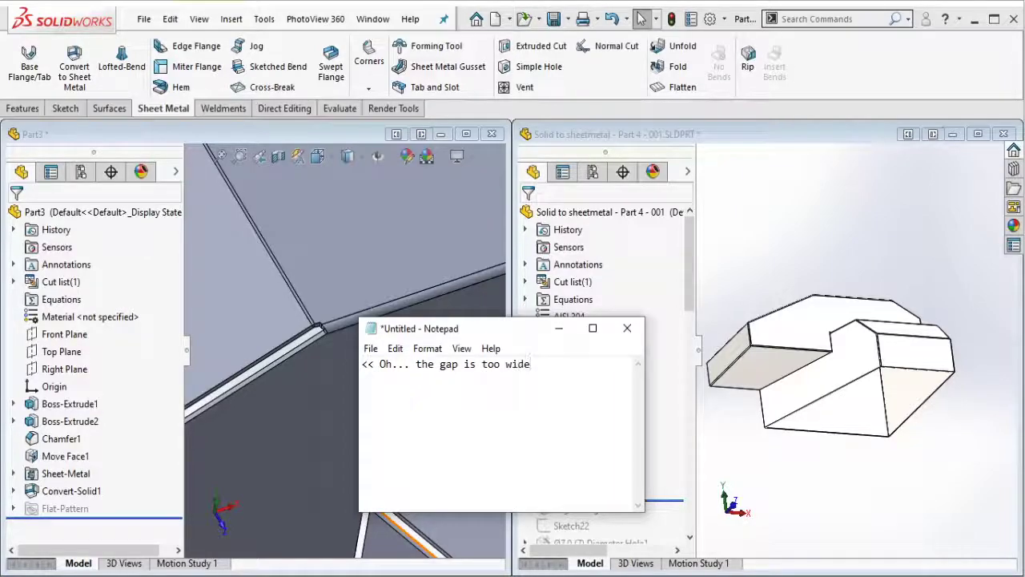
{"action": "key", "text": "ctrl+a"}
{"action": "key", "text": "Delete"}
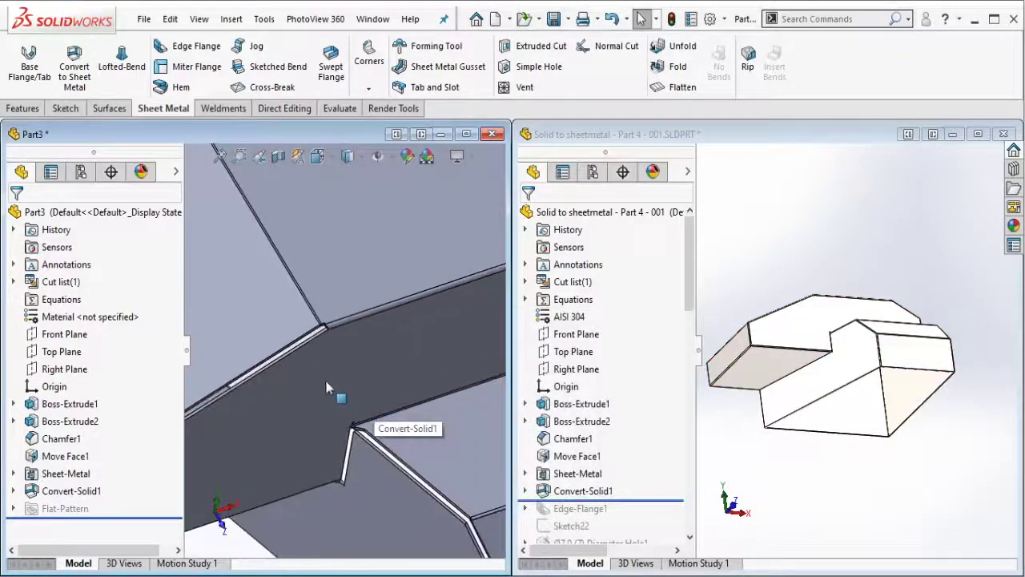
{"action": "left_click", "coordinate": [79, 493]}
{"action": "key", "text": "Escape"}
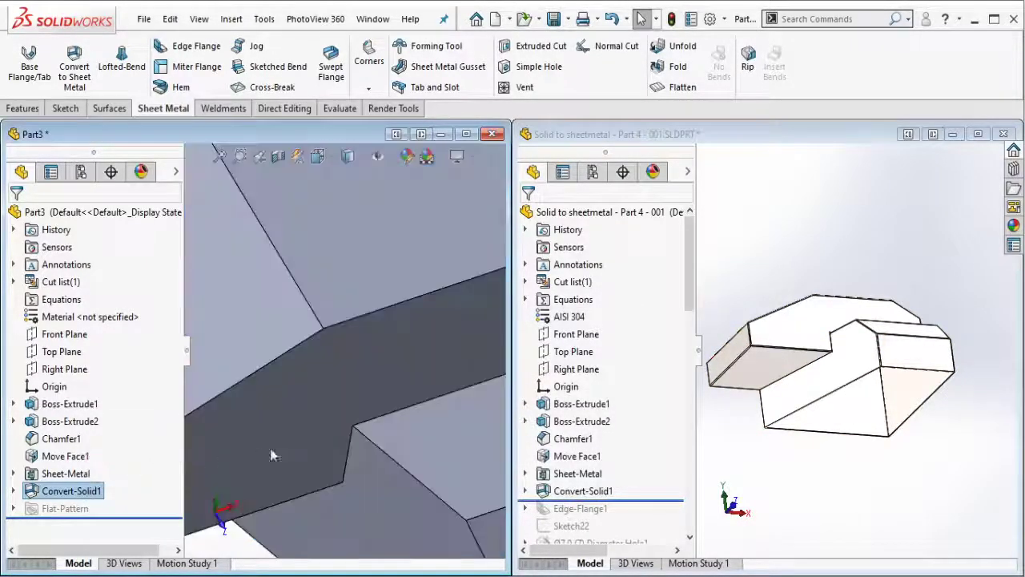
{"action": "left_click", "coordinate": [71, 490]}
{"action": "left_click", "coordinate": [32, 403]}
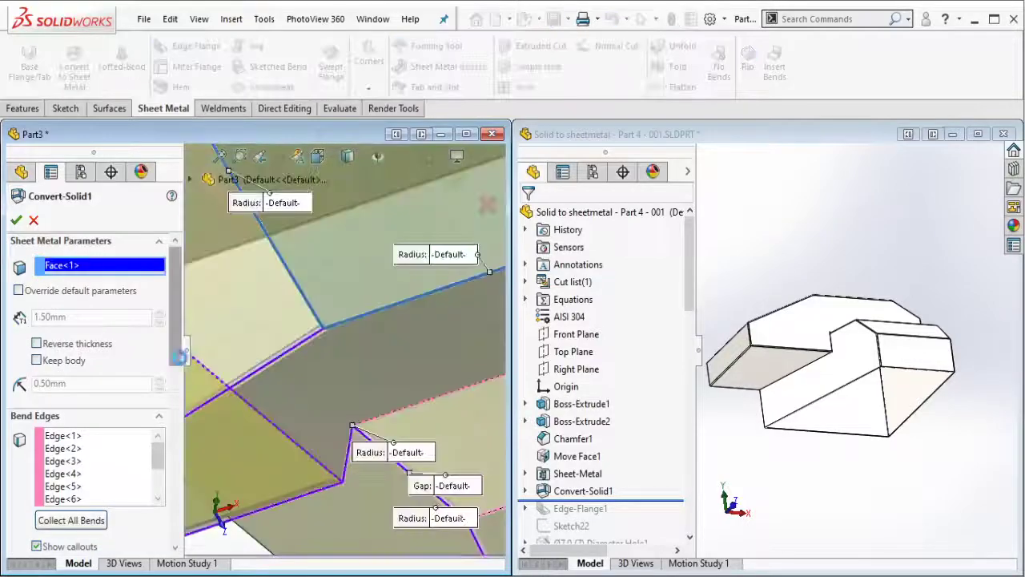
{"action": "scroll", "coordinate": [120, 400], "scroll_direction": "down", "scroll_amount": 3}
{"action": "scroll", "coordinate": [170, 444], "scroll_direction": "down", "scroll_amount": 3}
{"action": "scroll", "coordinate": [171, 445], "scroll_direction": "down", "scroll_amount": 2}
{"action": "scroll", "coordinate": [161, 464], "scroll_direction": "down", "scroll_amount": 3}
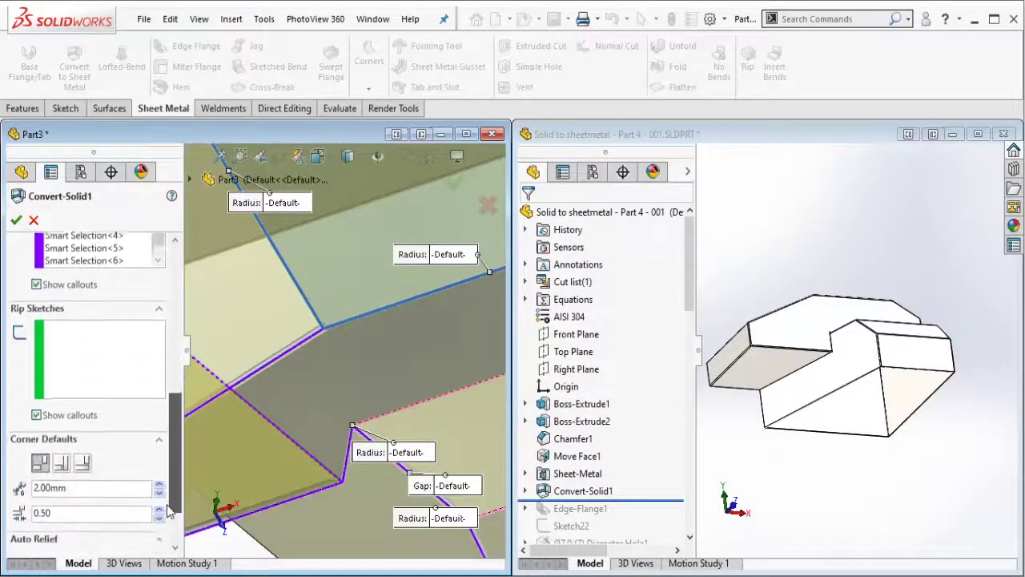
{"action": "scroll", "coordinate": [128, 494], "scroll_direction": "down", "scroll_amount": 1}
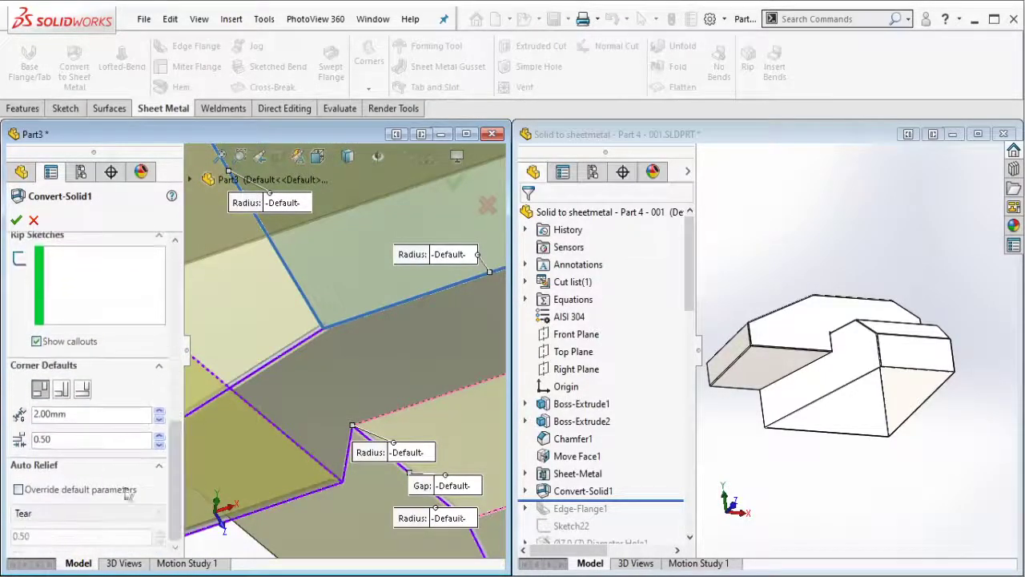
{"action": "double_click", "coordinate": [38, 416]}
{"action": "type", "text": "0.1"}
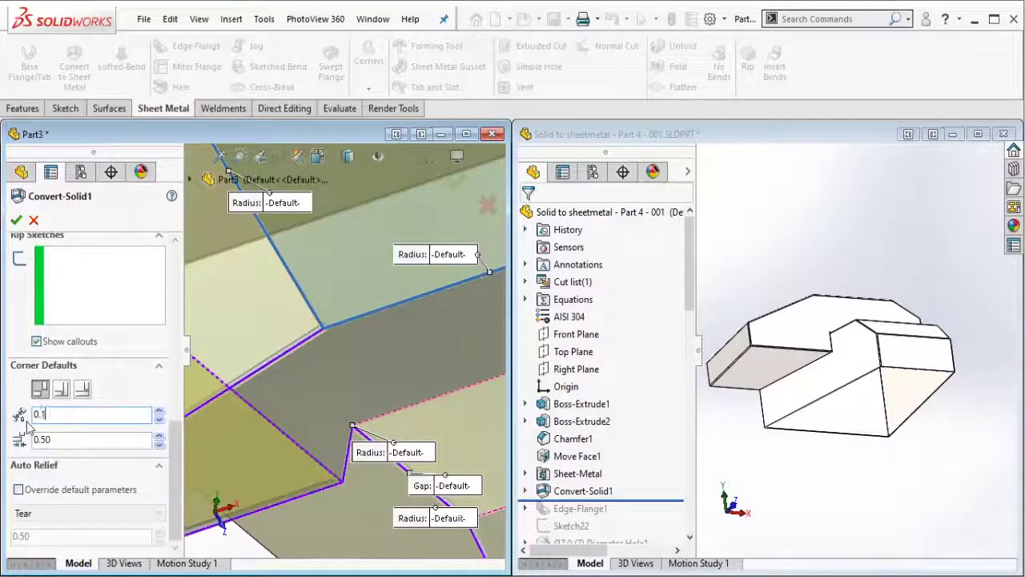
{"action": "key", "text": "Return"}
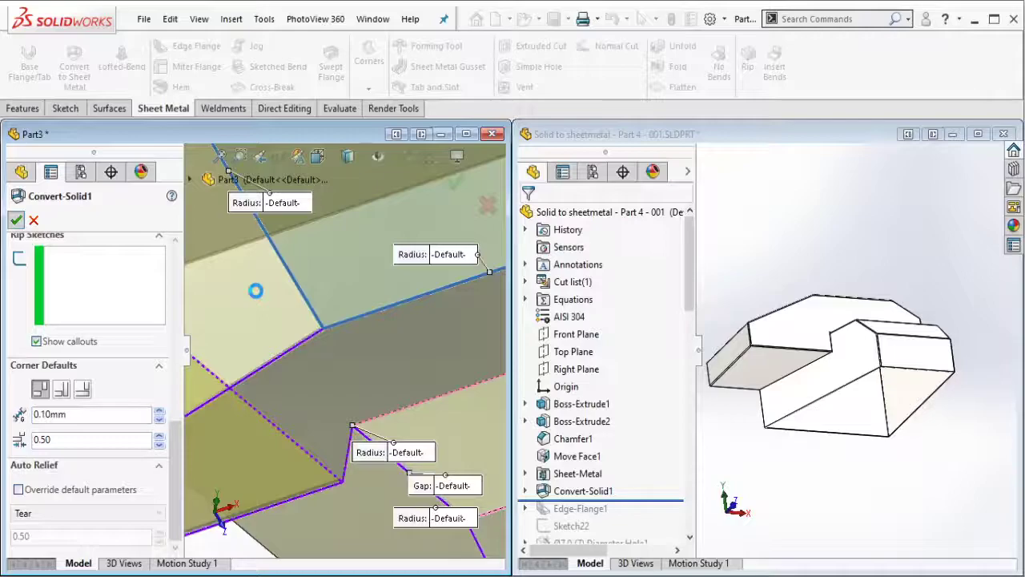
{"action": "key", "text": "Return"}
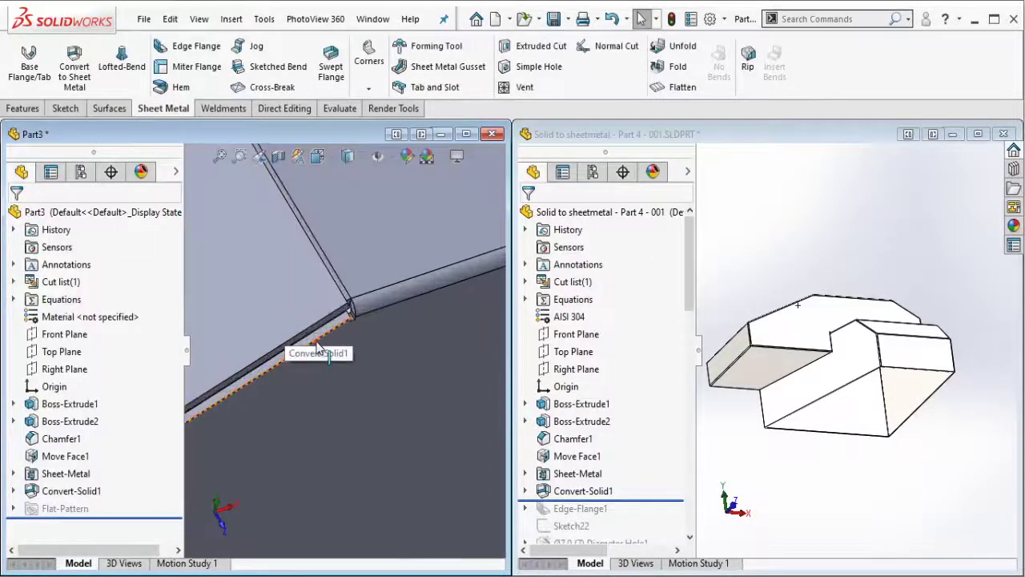
{"action": "scroll", "coordinate": [336, 337], "scroll_direction": "up", "scroll_amount": 3}
{"action": "scroll", "coordinate": [320, 384], "scroll_direction": "up", "scroll_amount": 3}
{"action": "scroll", "coordinate": [263, 405], "scroll_direction": "up", "scroll_amount": 2}
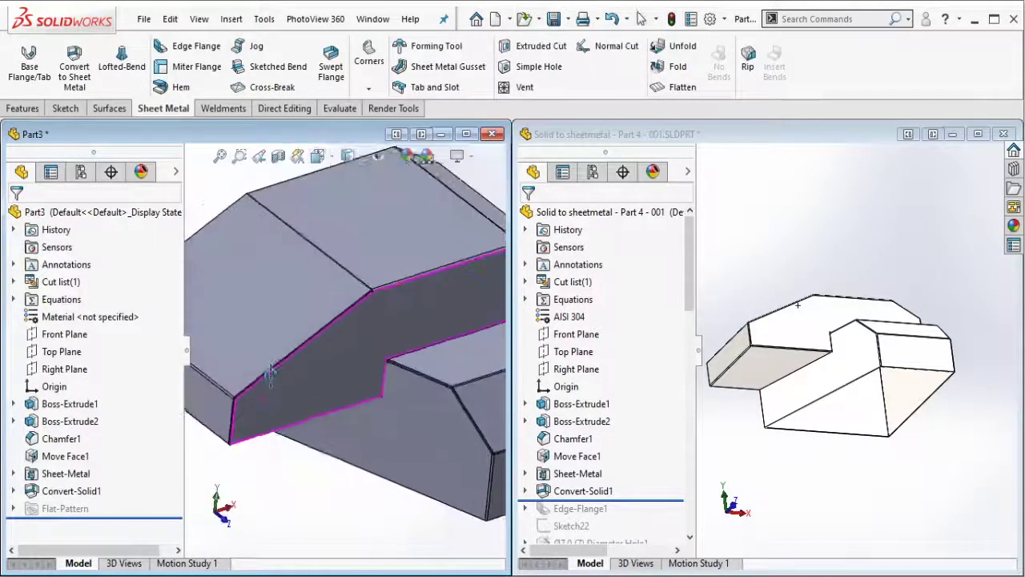
{"action": "key", "text": "alt+Tab"}
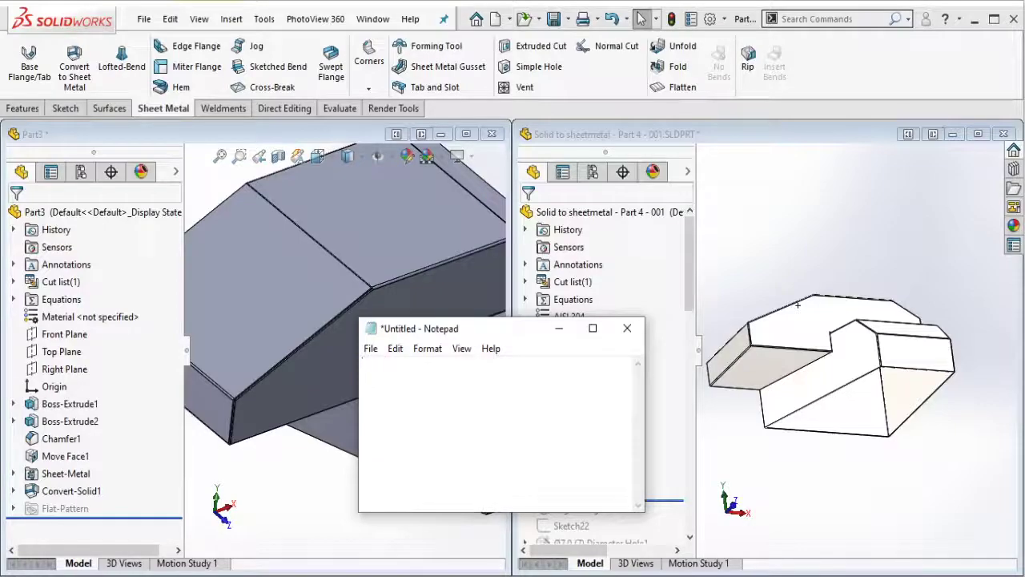
{"action": "left_click", "coordinate": [559, 328]}
{"action": "scroll", "coordinate": [436, 298], "scroll_direction": "up", "scroll_amount": 2}
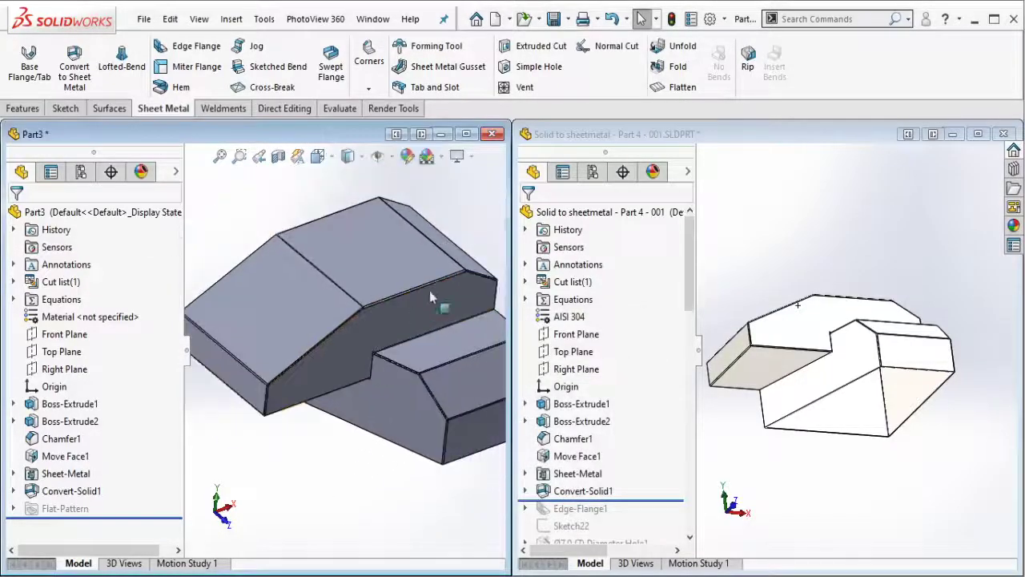
{"action": "scroll", "coordinate": [433, 295], "scroll_direction": "up", "scroll_amount": 2}
{"action": "scroll", "coordinate": [435, 295], "scroll_direction": "down", "scroll_amount": 2}
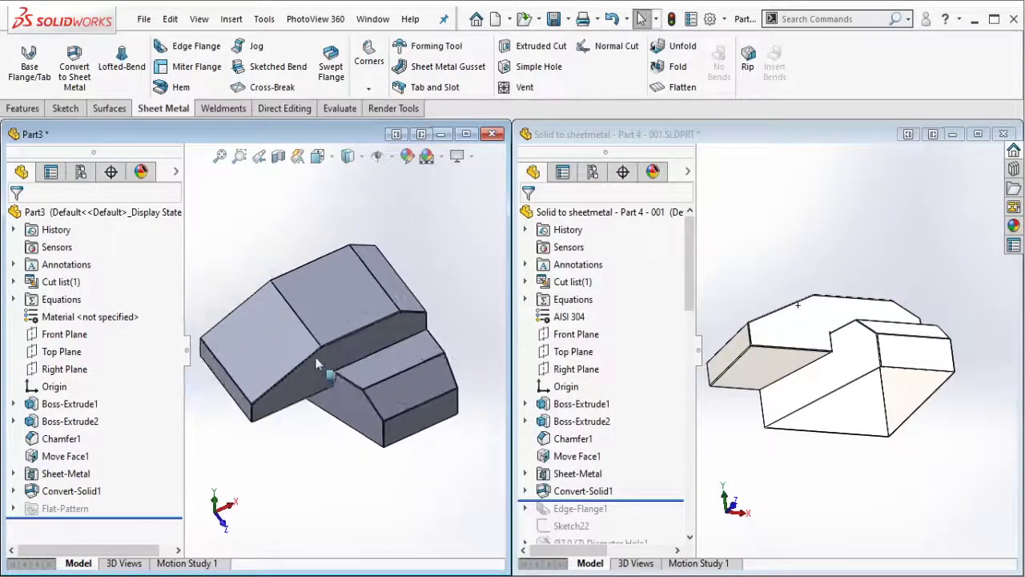
- Roll the reference part forward past Edge-Flange1 and orbit it to view from above
{"action": "left_click", "coordinate": [871, 358]}
{"action": "middle_click_drag", "start_coordinate": [860, 391], "coordinate": [865, 419]}
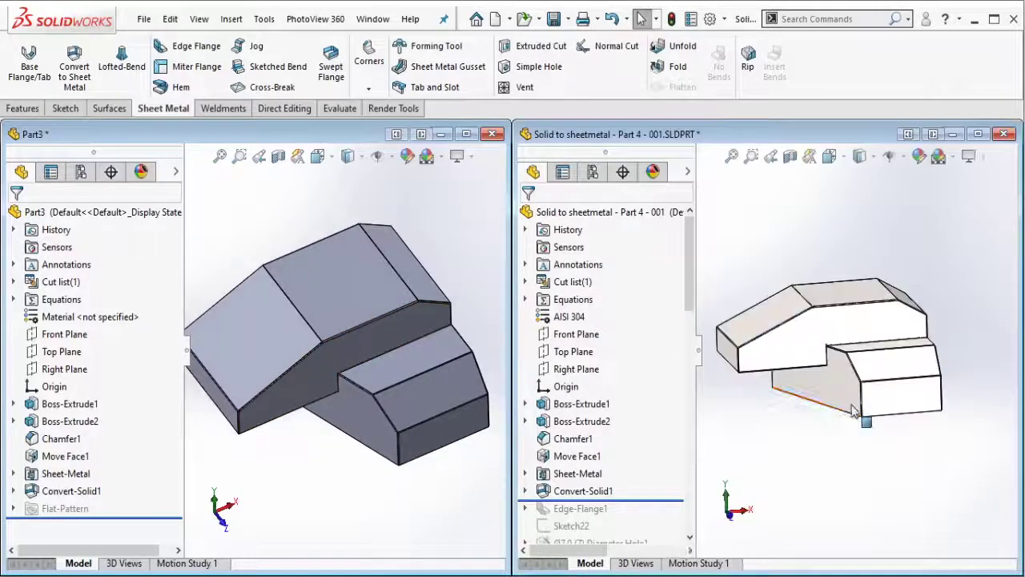
{"action": "scroll", "coordinate": [660, 344], "scroll_direction": "down", "scroll_amount": 3}
{"action": "scroll", "coordinate": [661, 345], "scroll_direction": "down", "scroll_amount": 1}
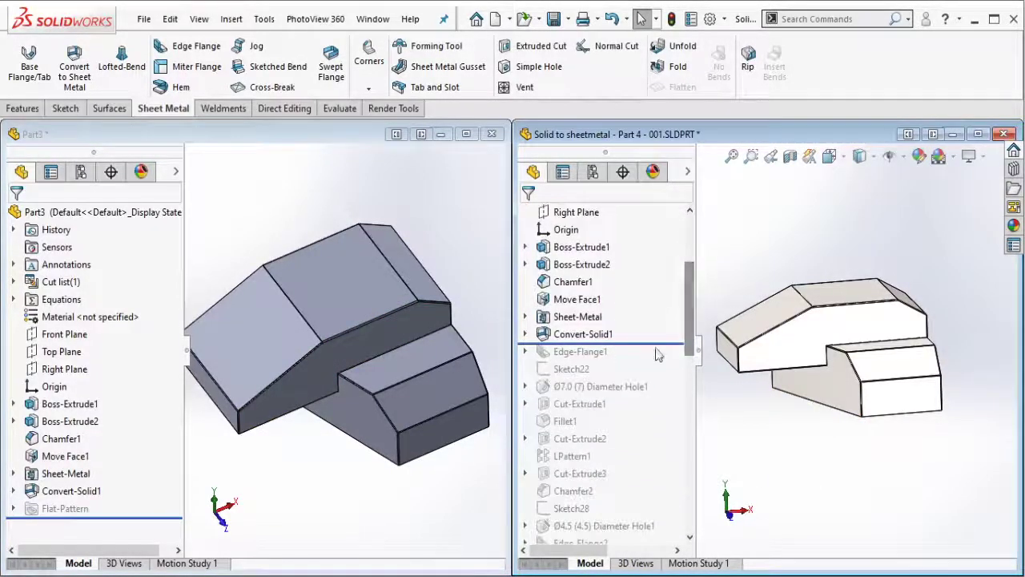
{"action": "left_click_drag", "start_coordinate": [661, 343], "coordinate": [655, 359]}
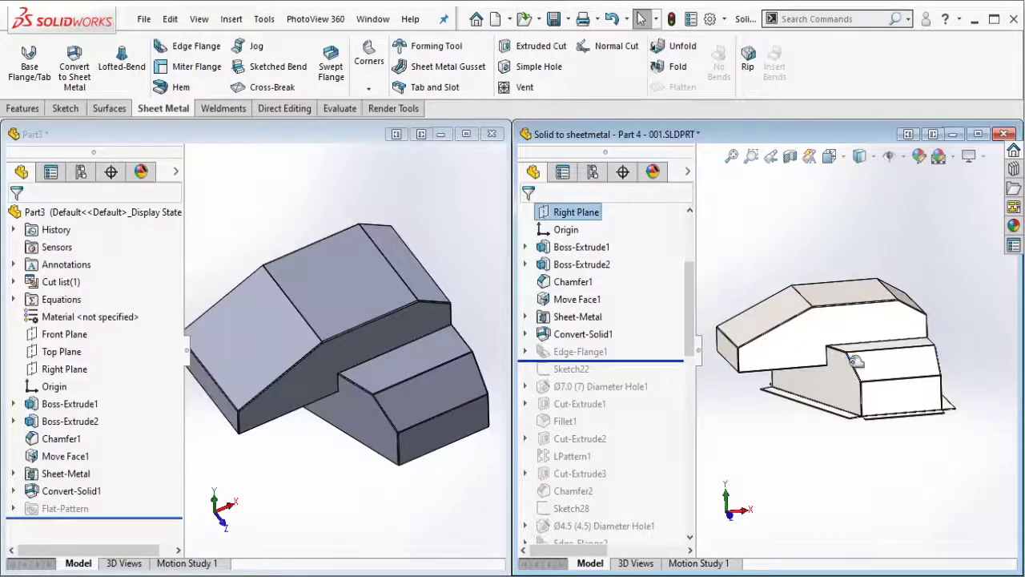
{"action": "middle_click_drag", "start_coordinate": [855, 361], "coordinate": [866, 450]}
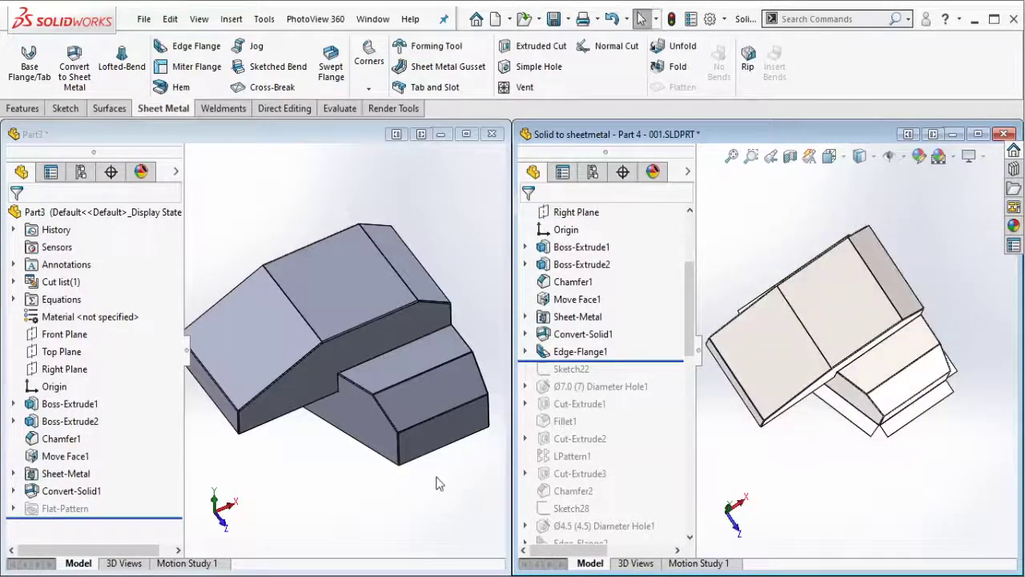
{"action": "scroll", "coordinate": [439, 481], "scroll_direction": "down", "scroll_amount": 1}
{"action": "scroll", "coordinate": [440, 449], "scroll_direction": "down", "scroll_amount": 2}
{"action": "scroll", "coordinate": [444, 408], "scroll_direction": "down", "scroll_amount": 2}
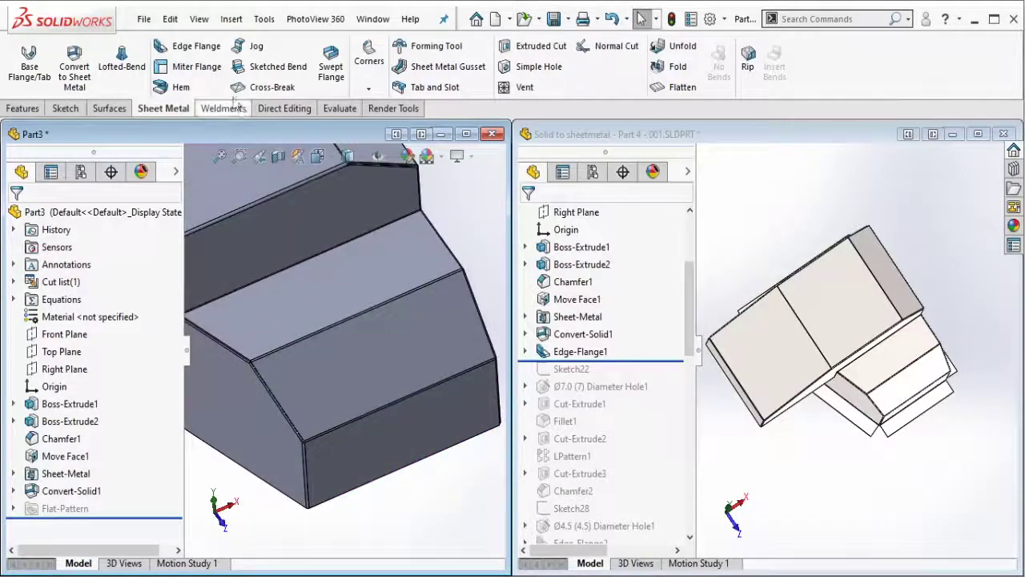
- Select four edges of Part3 for the edge flange
{"action": "left_click", "coordinate": [407, 472]}
{"action": "left_click", "coordinate": [438, 502]}
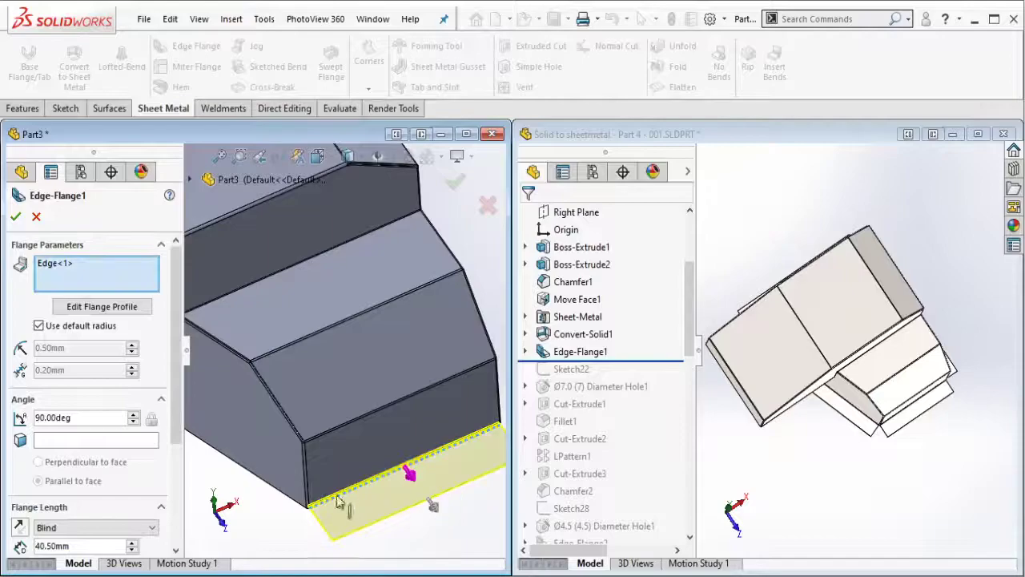
{"action": "left_click", "coordinate": [286, 499]}
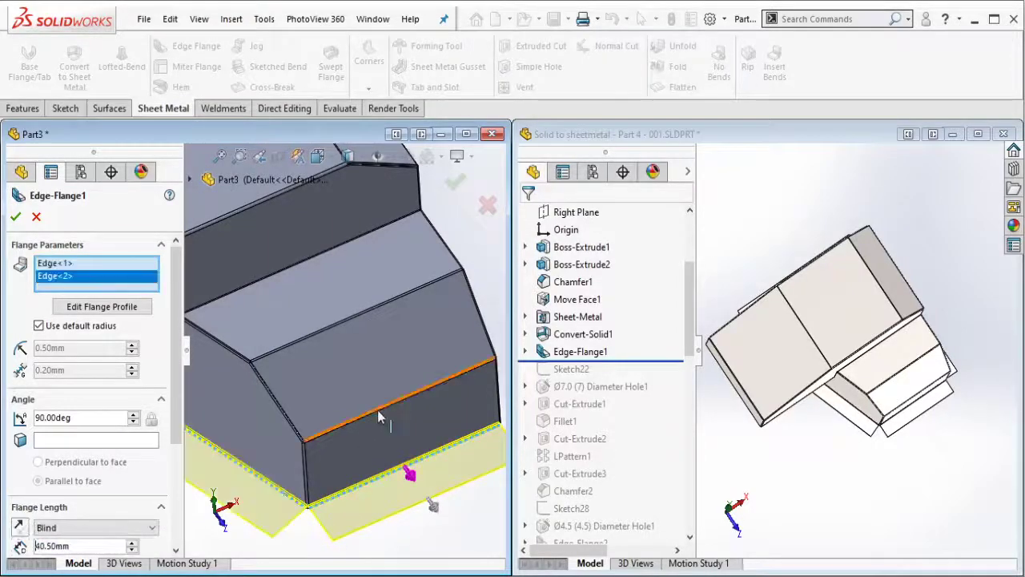
{"action": "mouse_move", "coordinate": [286, 499]}
{"action": "middle_mouse_down"}
{"action": "mouse_move", "coordinate": [415, 353]}
{"action": "mouse_move", "coordinate": [324, 262]}
{"action": "middle_mouse_up"}
{"action": "left_click", "coordinate": [415, 352]}
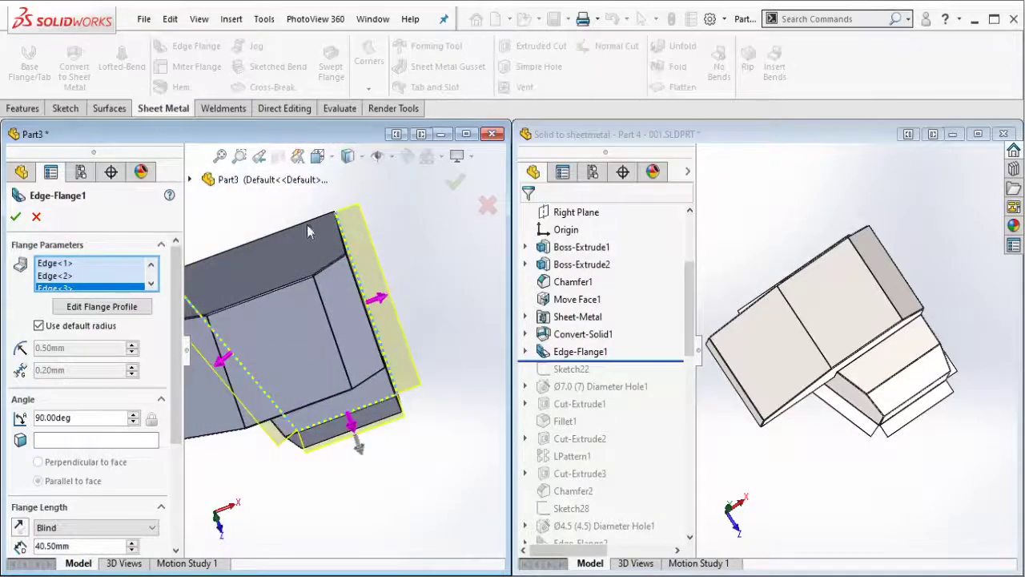
{"action": "left_click", "coordinate": [306, 223]}
{"action": "mouse_move", "coordinate": [307, 223]}
{"action": "middle_mouse_down"}
{"action": "mouse_move", "coordinate": [352, 276]}
{"action": "mouse_move", "coordinate": [344, 415]}
{"action": "middle_mouse_up"}
{"action": "scroll", "coordinate": [343, 415], "scroll_direction": "down", "scroll_amount": 3}
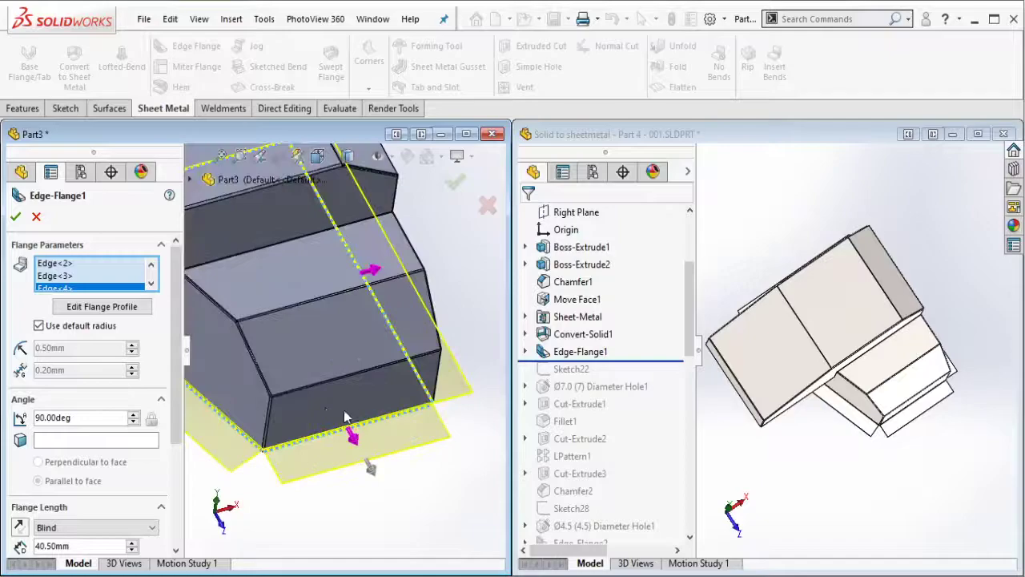
{"action": "scroll", "coordinate": [343, 415], "scroll_direction": "down", "scroll_amount": 2}
{"action": "scroll", "coordinate": [344, 415], "scroll_direction": "down", "scroll_amount": 1}
{"action": "scroll", "coordinate": [109, 475], "scroll_direction": "down", "scroll_amount": 1}
{"action": "scroll", "coordinate": [109, 475], "scroll_direction": "down", "scroll_amount": 1}
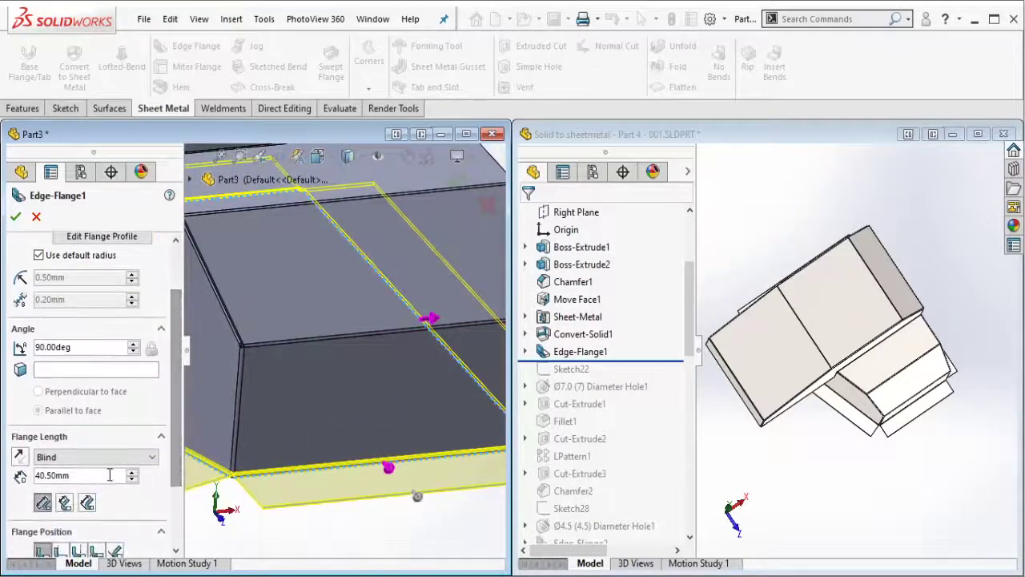
- Set the flange length to 30 mm with Material Inside position and accept the flange
{"action": "left_click_drag", "start_coordinate": [110, 475], "coordinate": [13, 478]}
{"action": "type", "text": "30"}
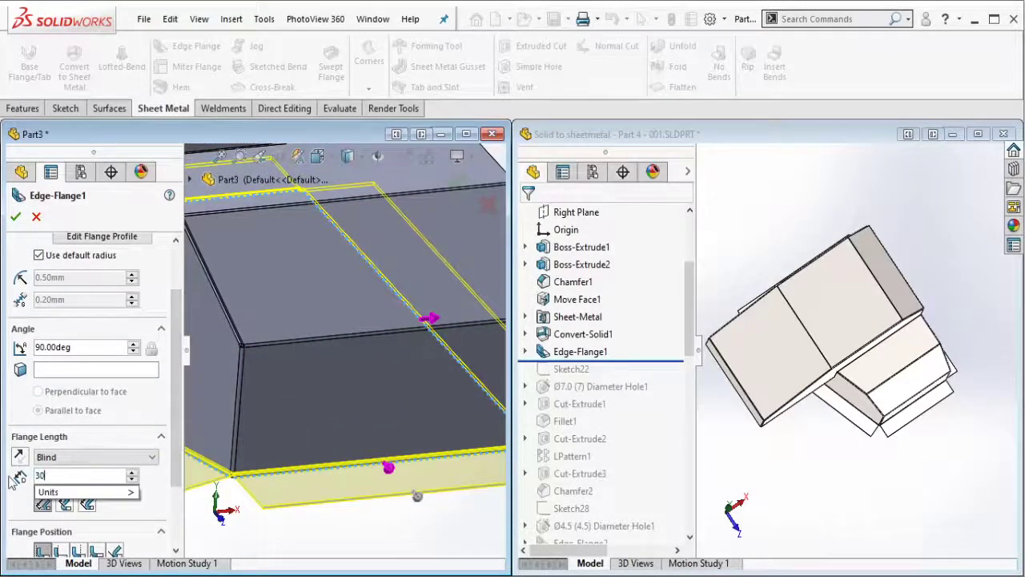
{"action": "scroll", "coordinate": [255, 390], "scroll_direction": "down", "scroll_amount": 3}
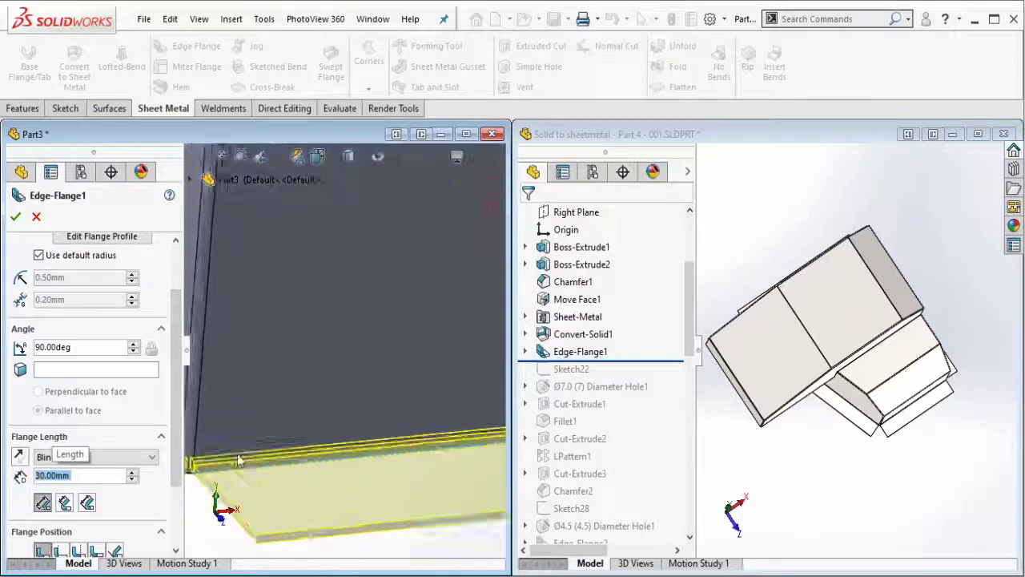
{"action": "scroll", "coordinate": [255, 391], "scroll_direction": "down", "scroll_amount": 1}
{"action": "scroll", "coordinate": [255, 390], "scroll_direction": "down", "scroll_amount": 2}
{"action": "middle_click_drag", "start_coordinate": [254, 391], "coordinate": [240, 424]}
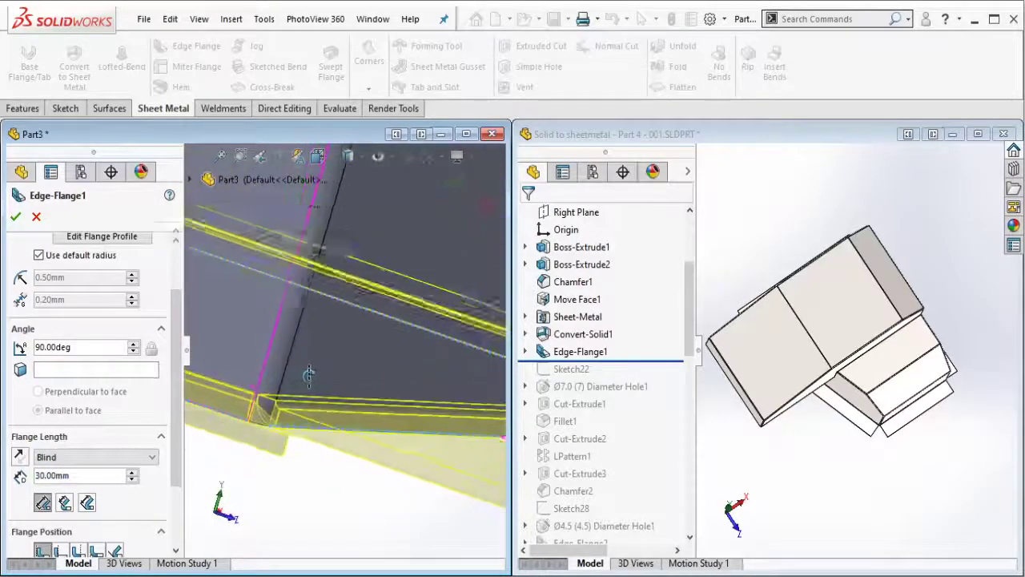
{"action": "scroll", "coordinate": [166, 488], "scroll_direction": "down", "scroll_amount": 3}
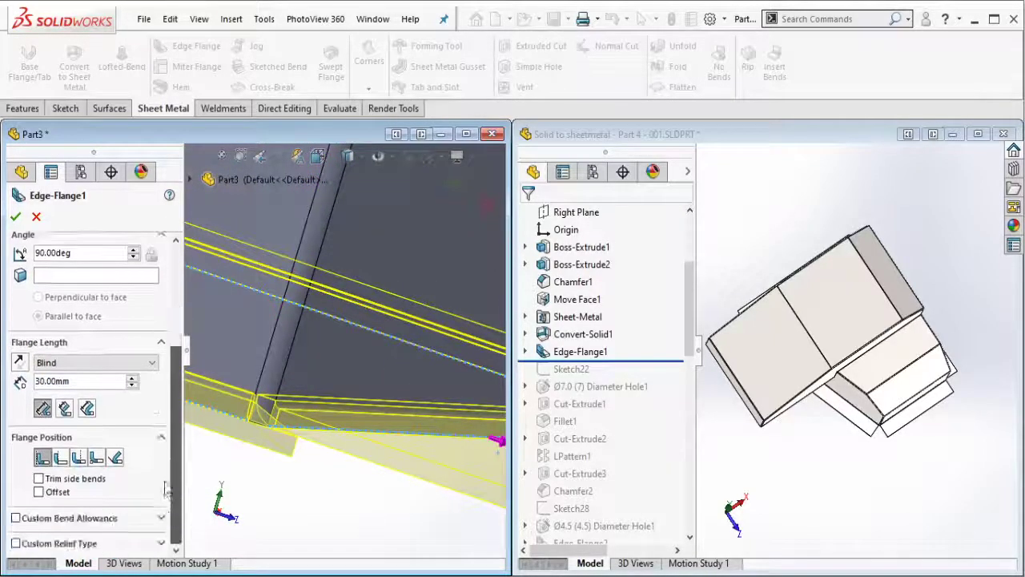
{"action": "left_click", "coordinate": [60, 457]}
{"action": "left_click", "coordinate": [79, 459]}
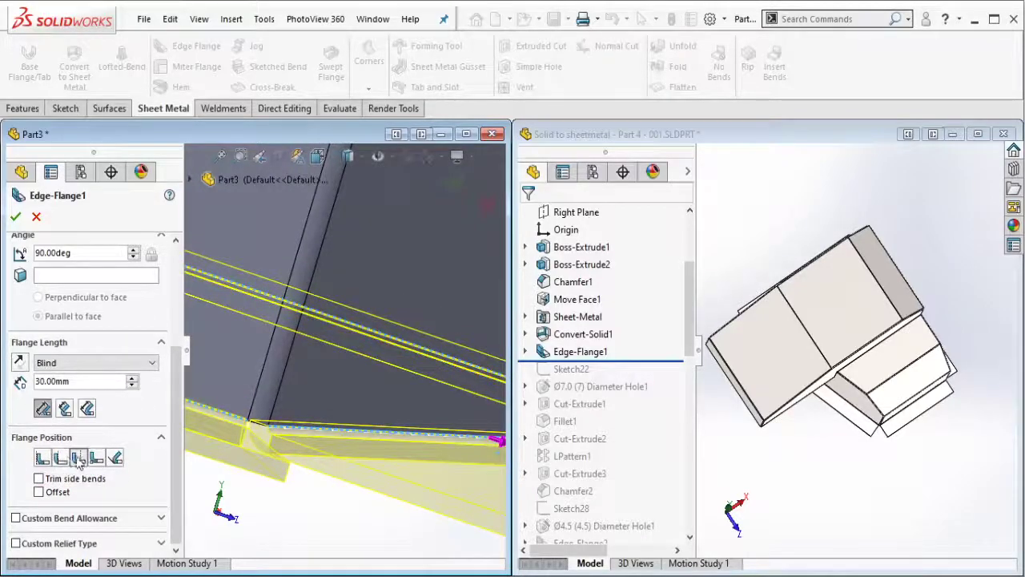
{"action": "left_click", "coordinate": [43, 458]}
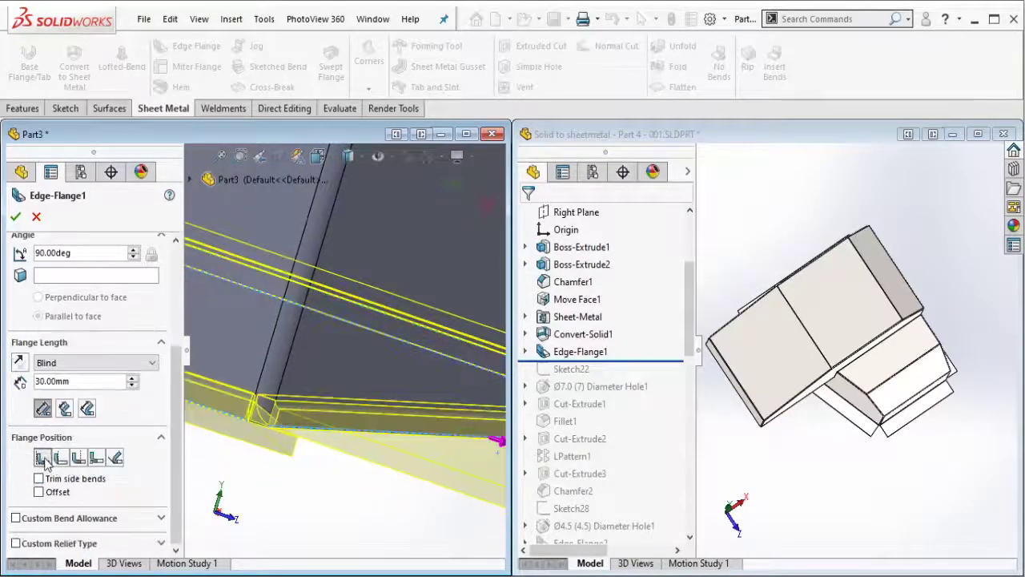
{"action": "left_click", "coordinate": [16, 218]}
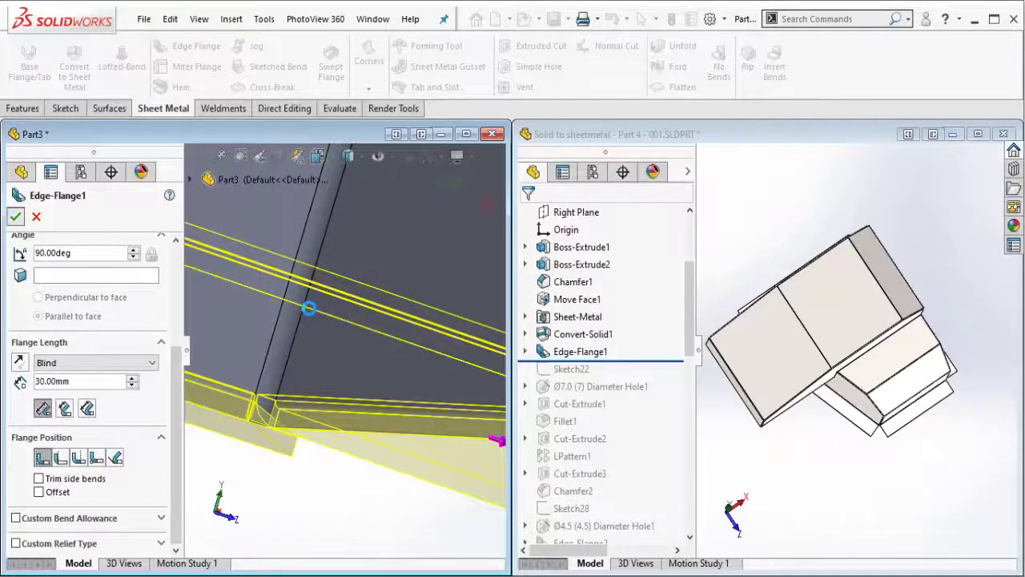
- Roll the reference forward past Sketch22 and show its sketch with dimensions
{"action": "middle_click_drag", "start_coordinate": [335, 298], "coordinate": [378, 295]}
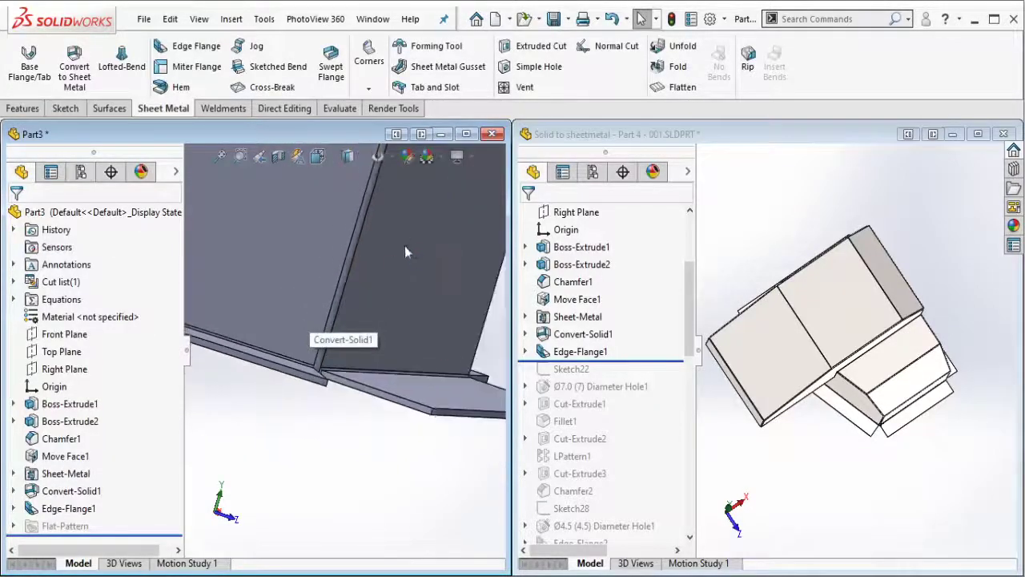
{"action": "scroll", "coordinate": [379, 295], "scroll_direction": "up", "scroll_amount": 5}
{"action": "middle_click_drag", "start_coordinate": [323, 278], "coordinate": [400, 336]}
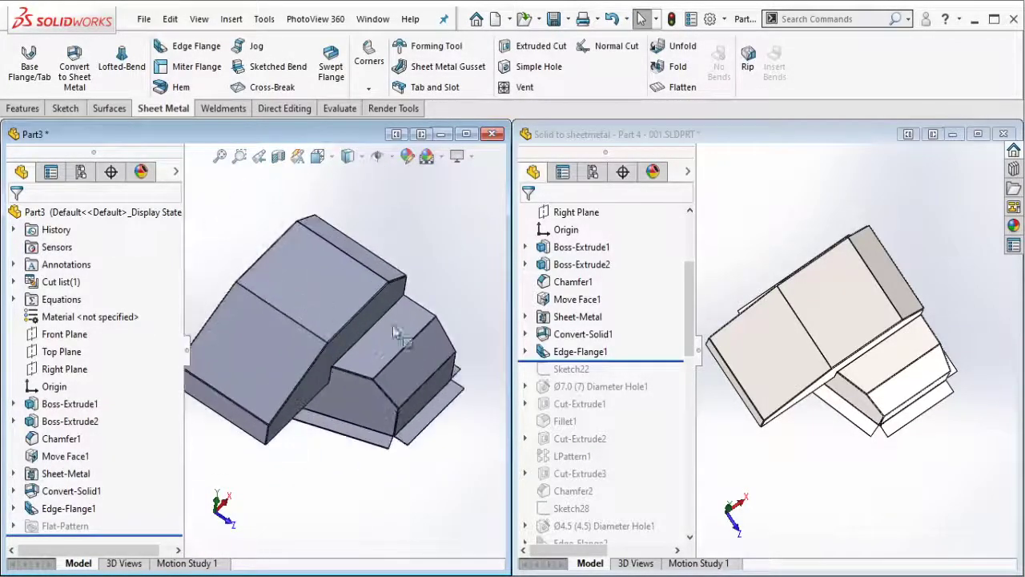
{"action": "left_click", "coordinate": [767, 470]}
{"action": "middle_click_drag", "start_coordinate": [899, 346], "coordinate": [664, 374]}
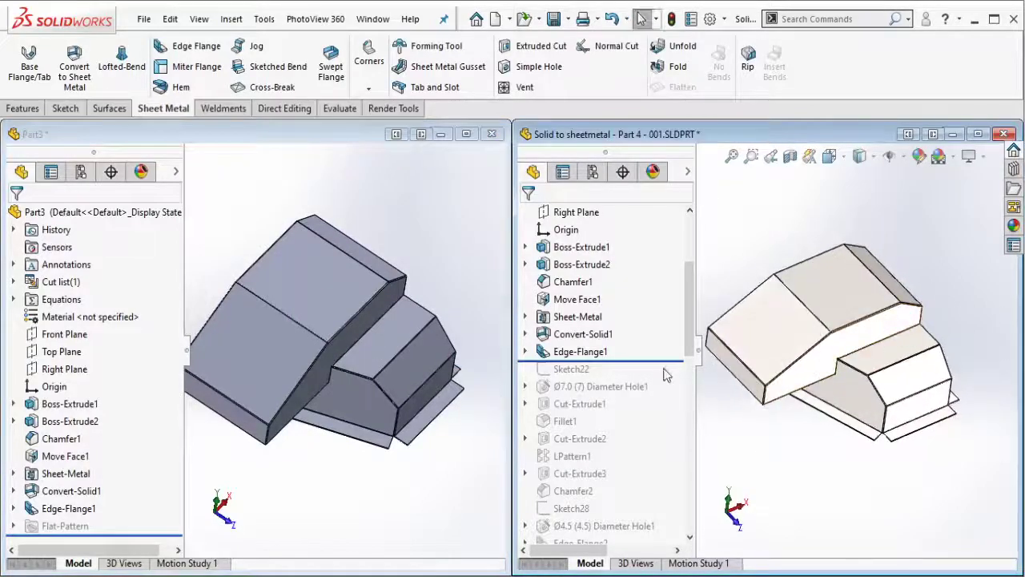
{"action": "left_click_drag", "start_coordinate": [669, 361], "coordinate": [653, 376]}
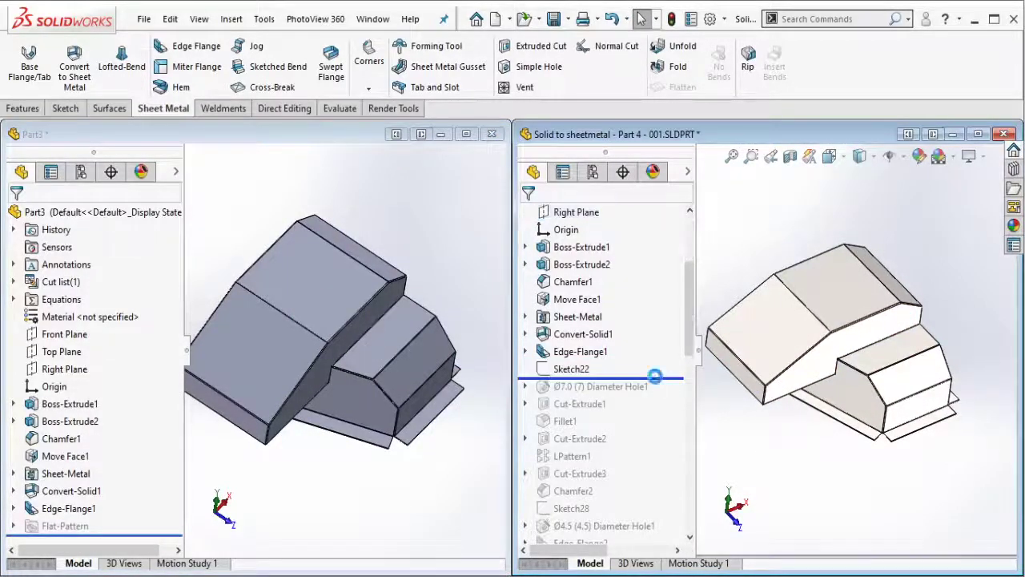
{"action": "left_click", "coordinate": [594, 370]}
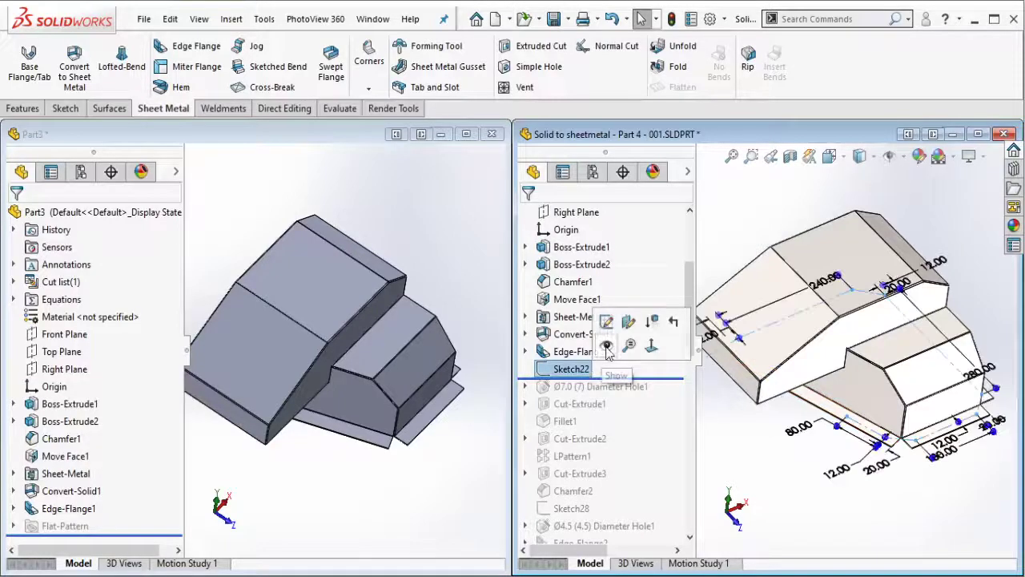
- Orbit both parts to compare their flanges from below
{"action": "mouse_move", "coordinate": [833, 384]}
{"action": "middle_mouse_down"}
{"action": "mouse_move", "coordinate": [869, 425]}
{"action": "mouse_move", "coordinate": [835, 328]}
{"action": "middle_mouse_up"}
{"action": "mouse_move", "coordinate": [391, 329]}
{"action": "middle_mouse_down"}
{"action": "mouse_move", "coordinate": [302, 349]}
{"action": "mouse_move", "coordinate": [320, 377]}
{"action": "middle_mouse_up"}
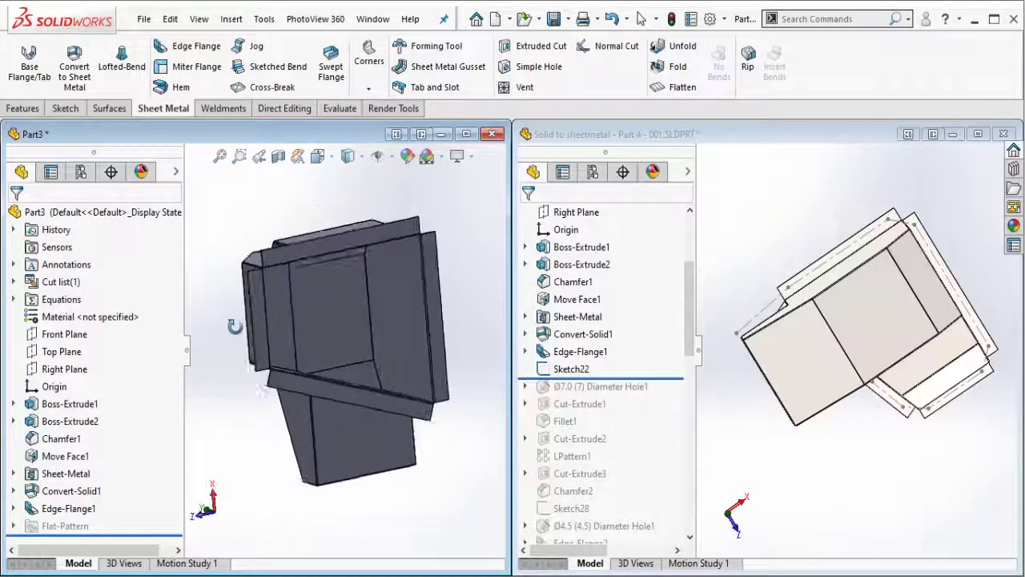
{"action": "middle_click_drag", "start_coordinate": [897, 332], "coordinate": [711, 336]}
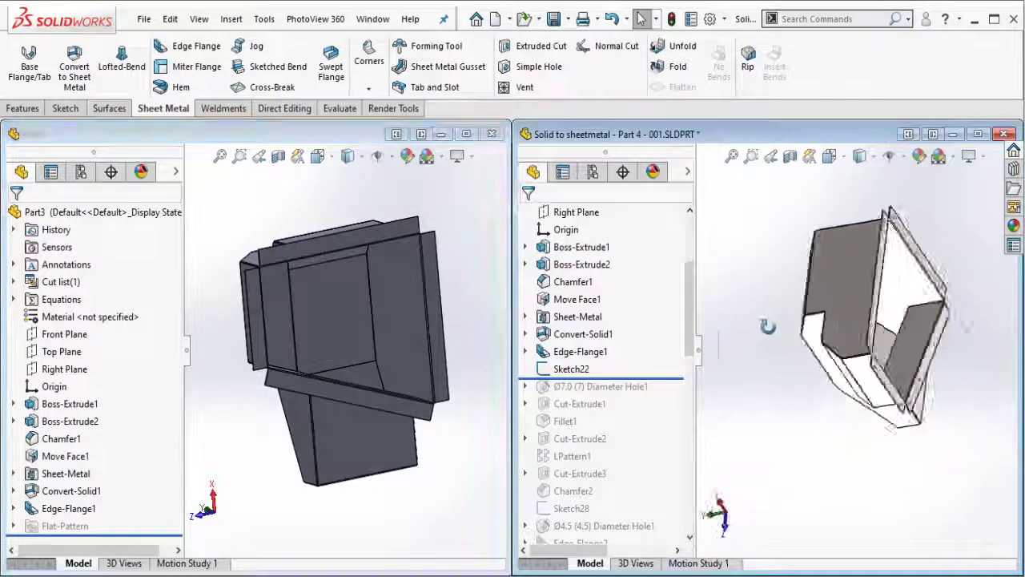
{"action": "middle_click_drag", "start_coordinate": [434, 324], "coordinate": [363, 305]}
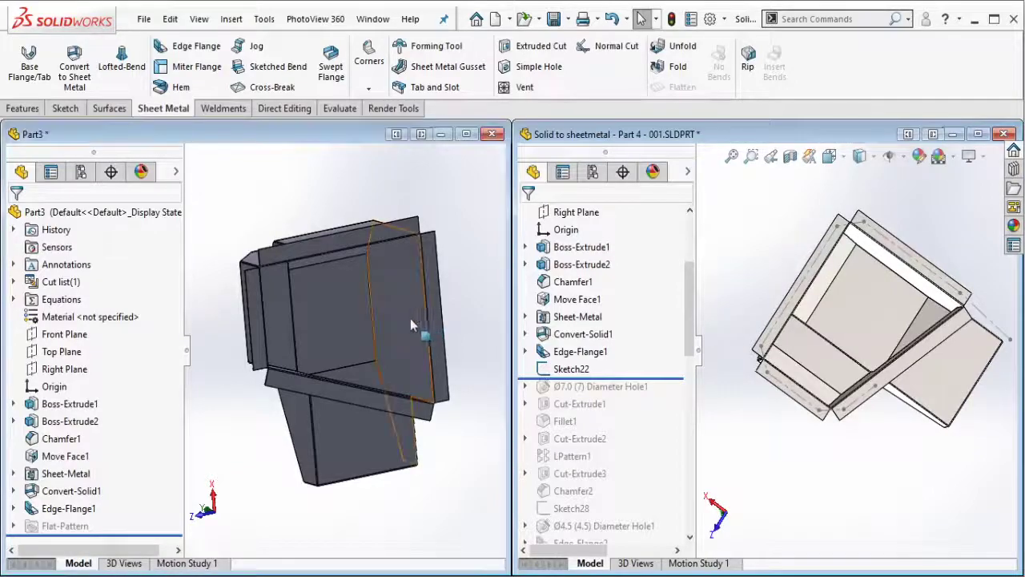
{"action": "scroll", "coordinate": [362, 304], "scroll_direction": "down", "scroll_amount": 3}
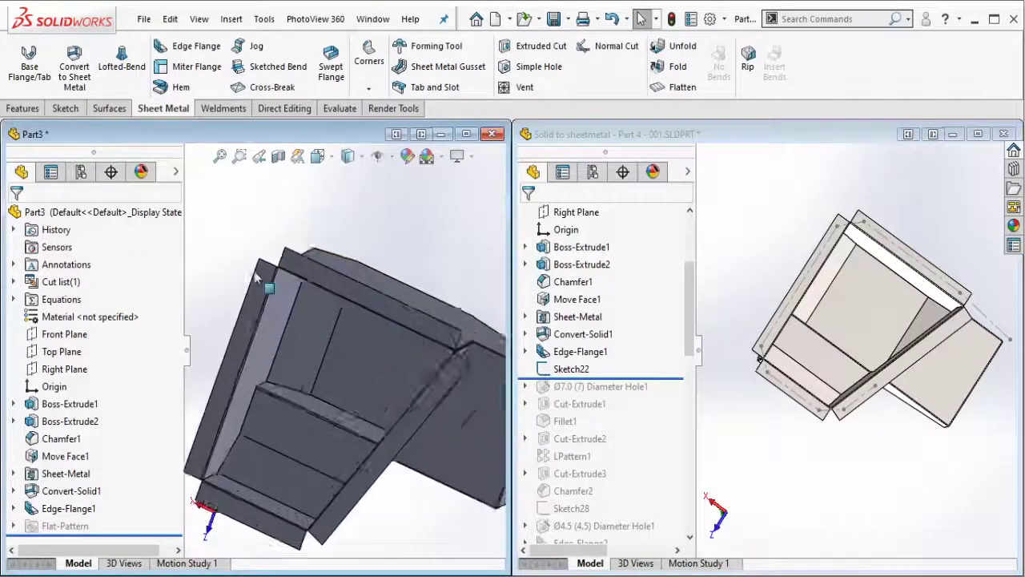
{"action": "scroll", "coordinate": [321, 296], "scroll_direction": "down", "scroll_amount": 3}
- Start a new sketch on Part3's flange face and view it normal
{"action": "left_click", "coordinate": [286, 286]}
{"action": "left_click", "coordinate": [335, 231]}
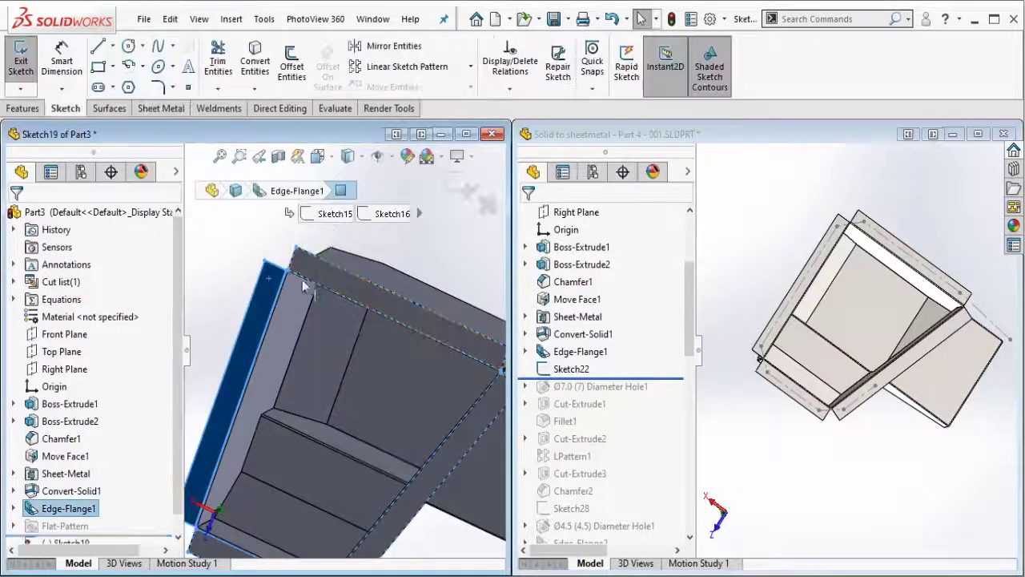
{"action": "scroll", "coordinate": [332, 334], "scroll_direction": "up", "scroll_amount": 3}
{"action": "scroll", "coordinate": [389, 390], "scroll_direction": "up", "scroll_amount": 2}
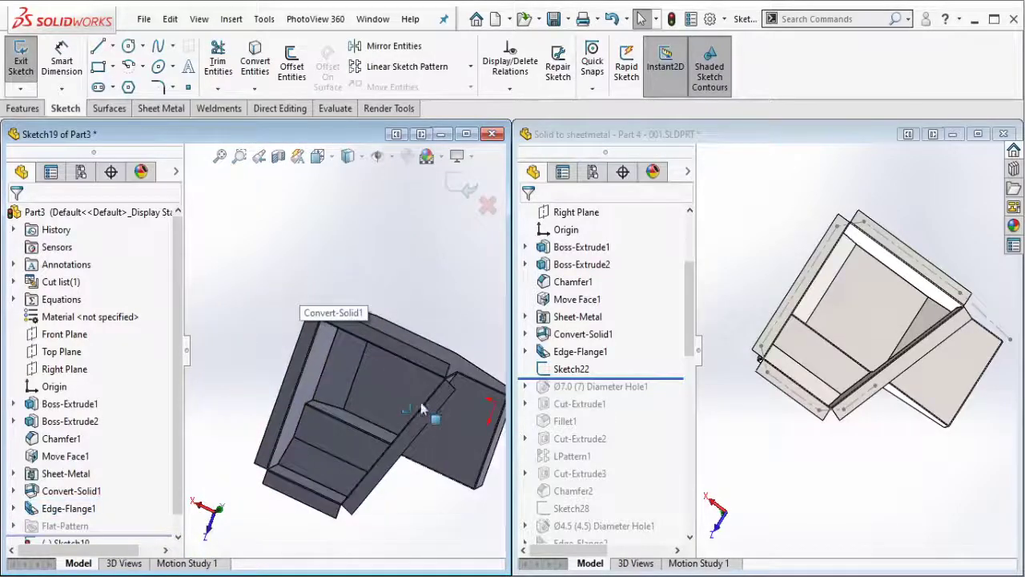
{"action": "key", "text": "ctrl+8"}
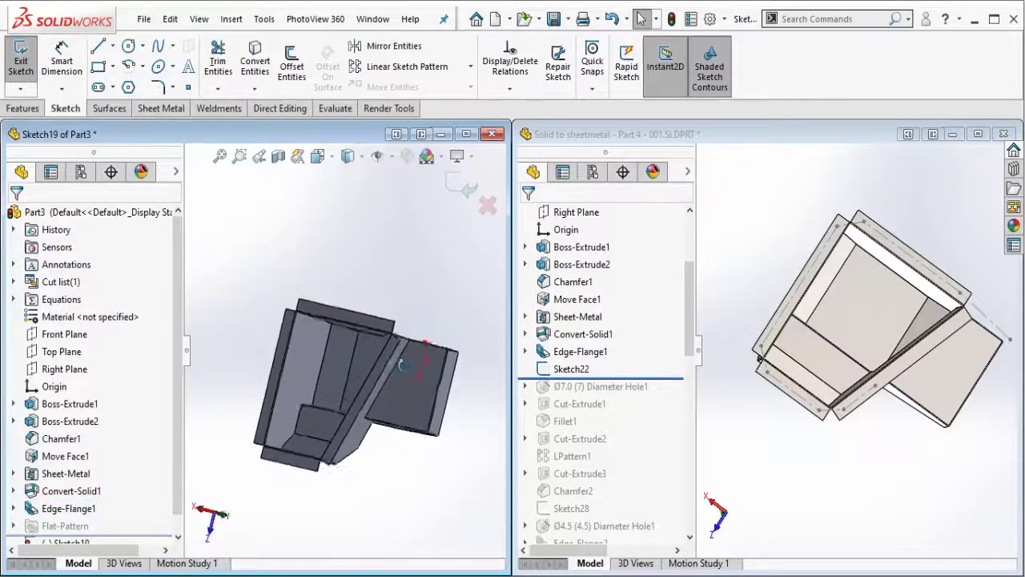
{"action": "scroll", "coordinate": [437, 372], "scroll_direction": "down", "scroll_amount": 2}
{"action": "scroll", "coordinate": [461, 360], "scroll_direction": "down", "scroll_amount": 2}
{"action": "scroll", "coordinate": [465, 360], "scroll_direction": "down", "scroll_amount": 2}
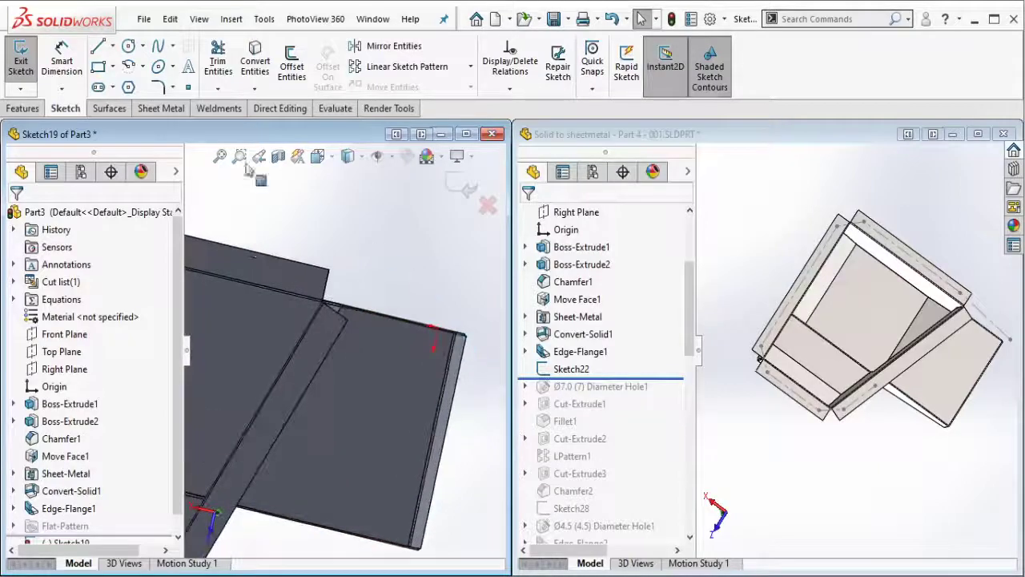
- Draw a chain of construction centerlines around the flange corners
{"action": "left_click", "coordinate": [112, 46]}
{"action": "left_click", "coordinate": [128, 85]}
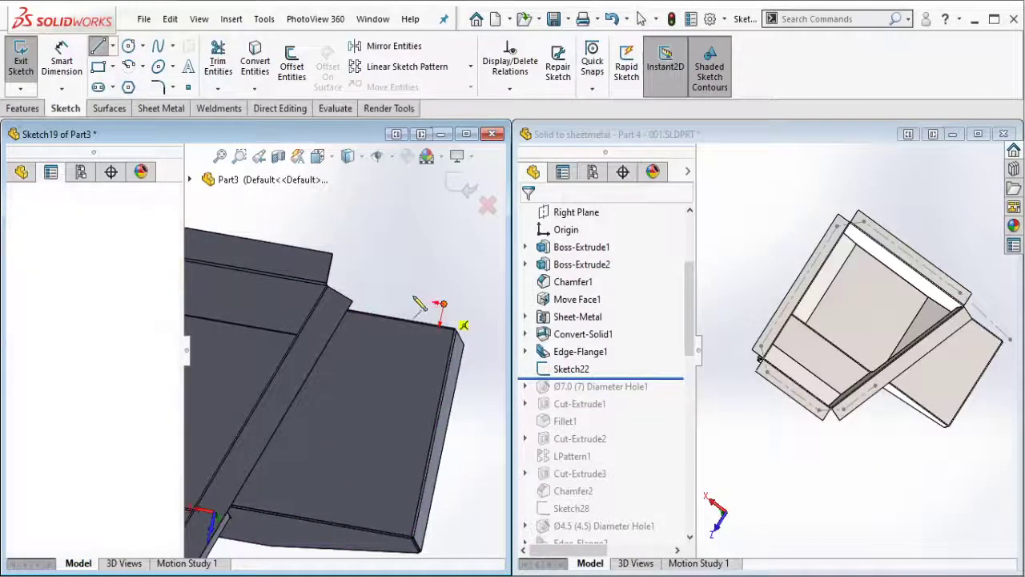
{"action": "left_click_drag", "start_coordinate": [443, 316], "coordinate": [313, 210]}
{"action": "middle_click_drag", "start_coordinate": [402, 286], "coordinate": [336, 268]}
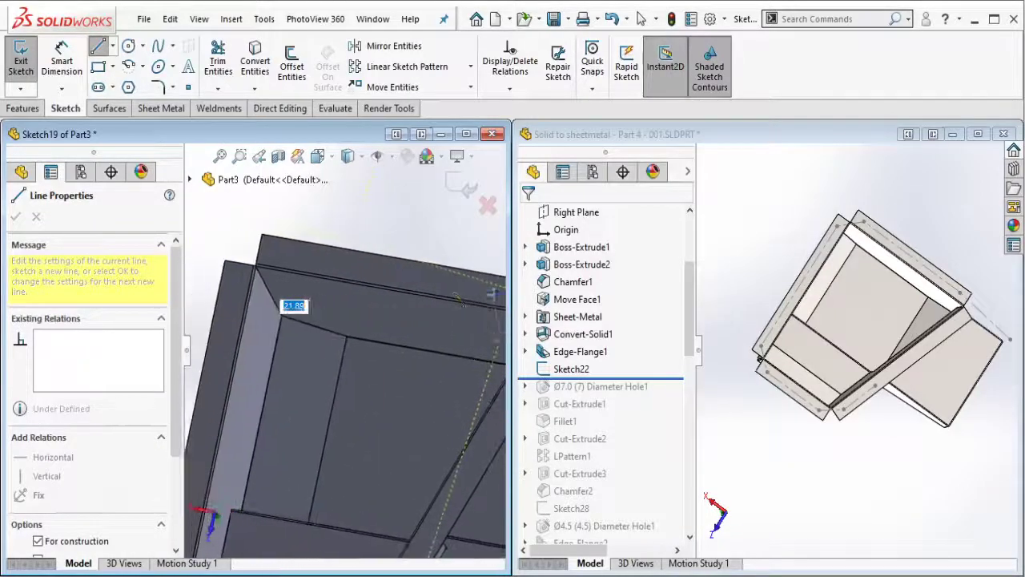
{"action": "left_click", "coordinate": [289, 253]}
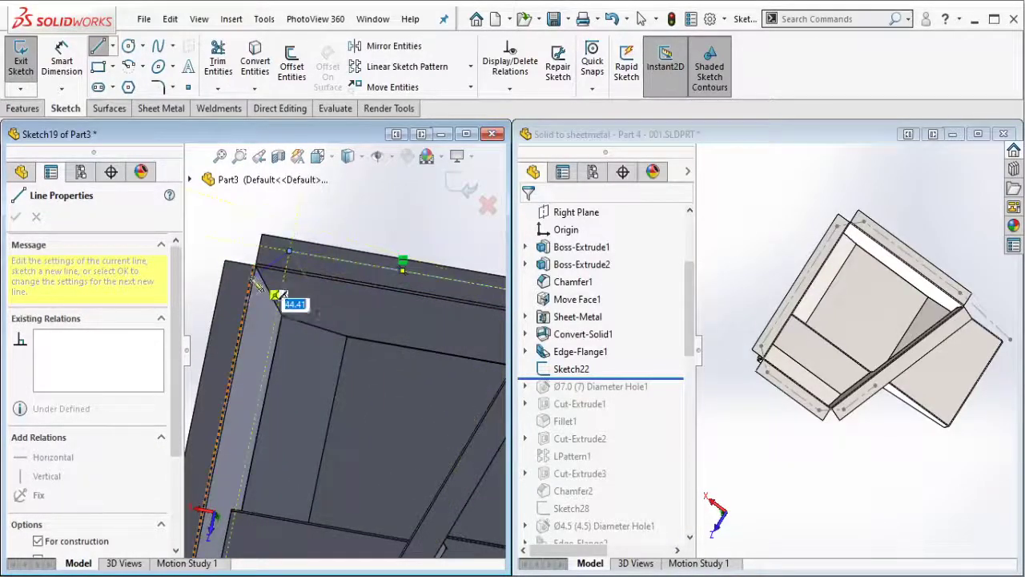
{"action": "middle_click_drag", "start_coordinate": [244, 288], "coordinate": [260, 308]}
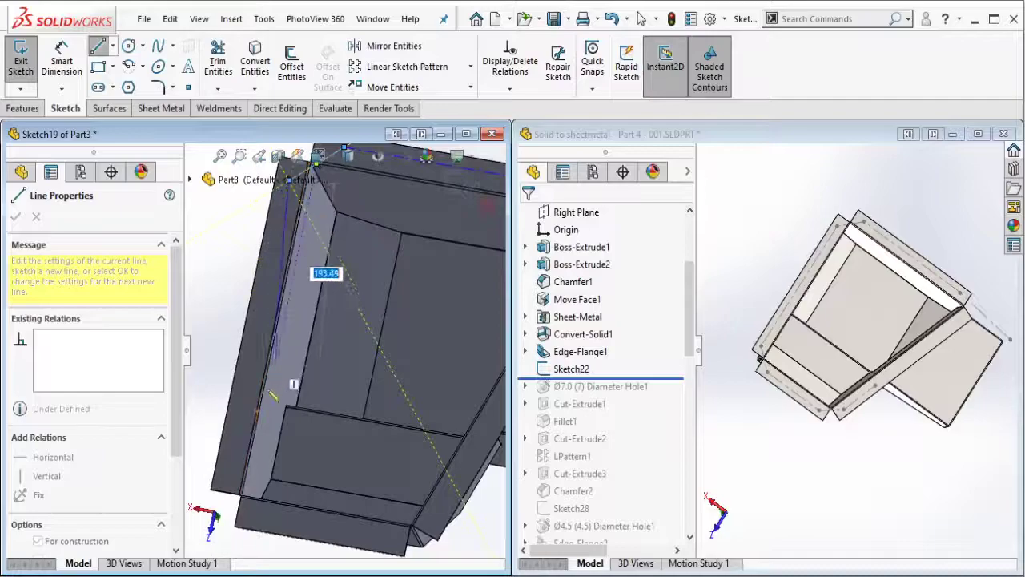
{"action": "left_click", "coordinate": [232, 449]}
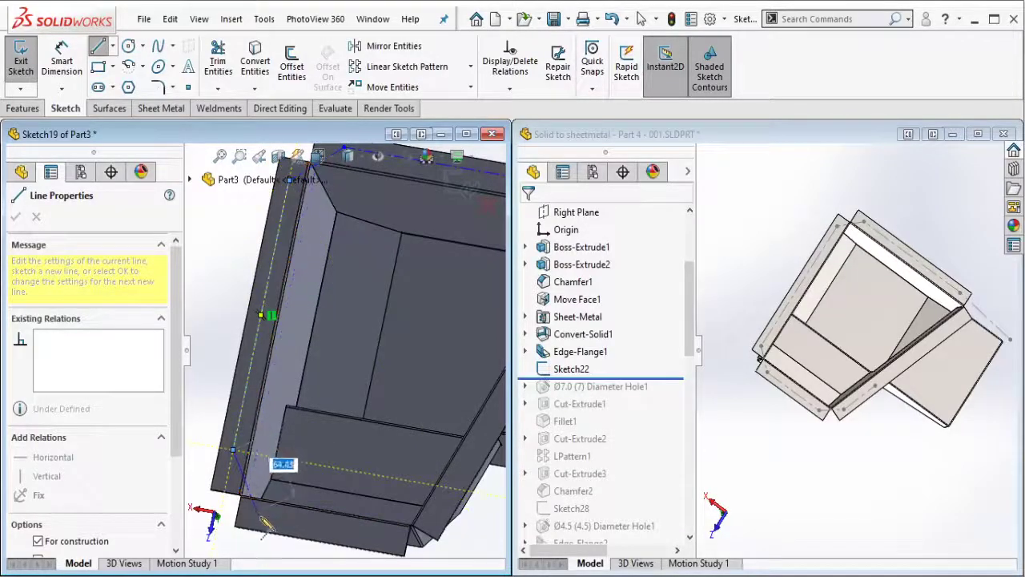
{"action": "left_click", "coordinate": [372, 536]}
{"action": "left_click", "coordinate": [440, 510]}
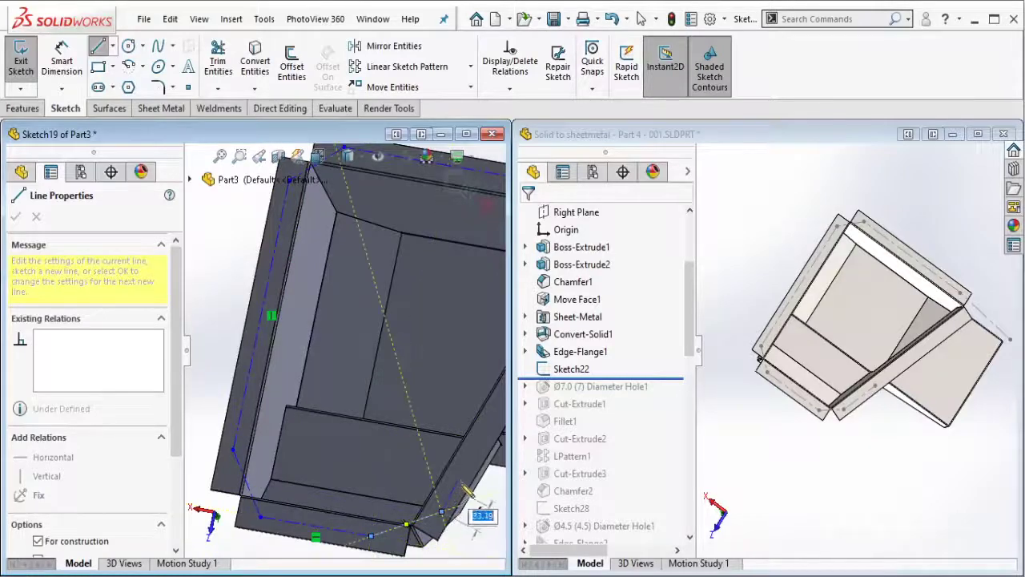
{"action": "double_click", "coordinate": [478, 447]}
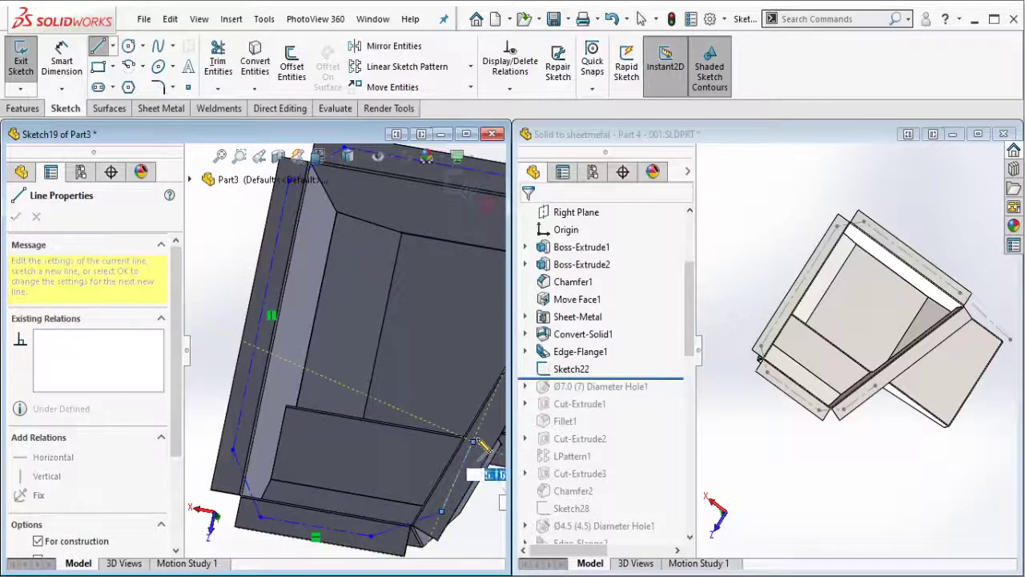
{"action": "middle_click_drag", "start_coordinate": [487, 411], "coordinate": [437, 442]}
{"action": "key", "text": "Escape"}
{"action": "scroll", "coordinate": [437, 449], "scroll_direction": "down", "scroll_amount": 3}
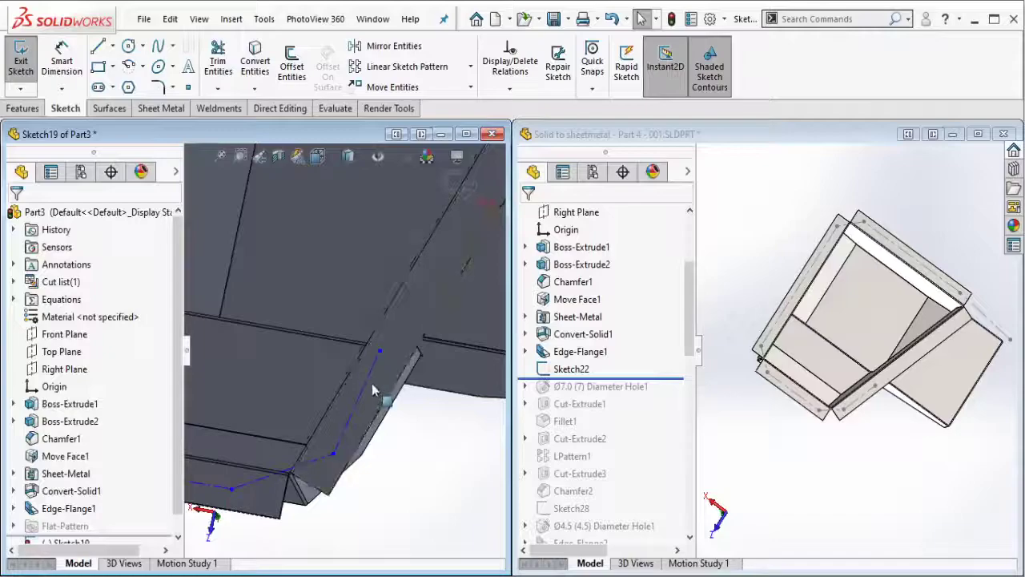
- Make the edge construction line parallel to the adjacent model edge
{"action": "left_click", "coordinate": [400, 387]}
{"action": "left_click", "coordinate": [401, 388], "text": "ctrl"}
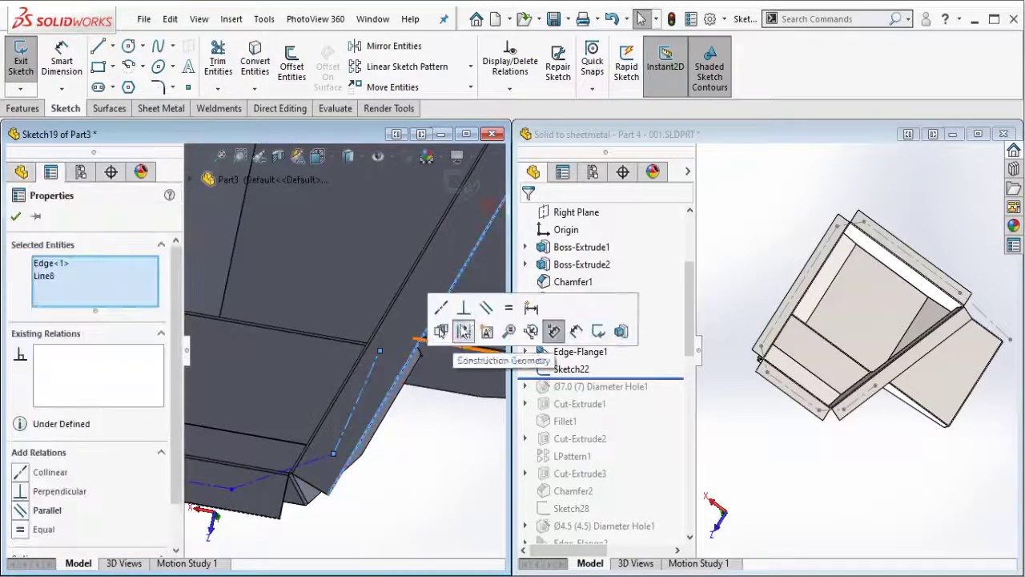
{"action": "left_click", "coordinate": [479, 312]}
{"action": "scroll", "coordinate": [479, 305], "scroll_direction": "up", "scroll_amount": 5}
{"action": "scroll", "coordinate": [344, 256], "scroll_direction": "down", "scroll_amount": 2}
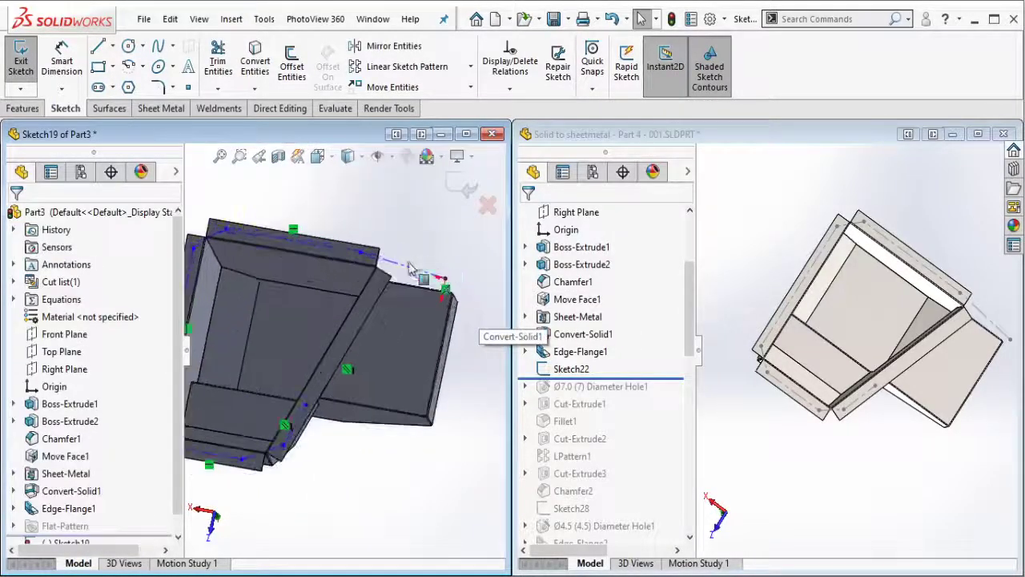
{"action": "scroll", "coordinate": [341, 260], "scroll_direction": "down", "scroll_amount": 2}
{"action": "scroll", "coordinate": [342, 260], "scroll_direction": "down", "scroll_amount": 1}
{"action": "right_click_drag", "start_coordinate": [341, 260], "coordinate": [385, 229]}
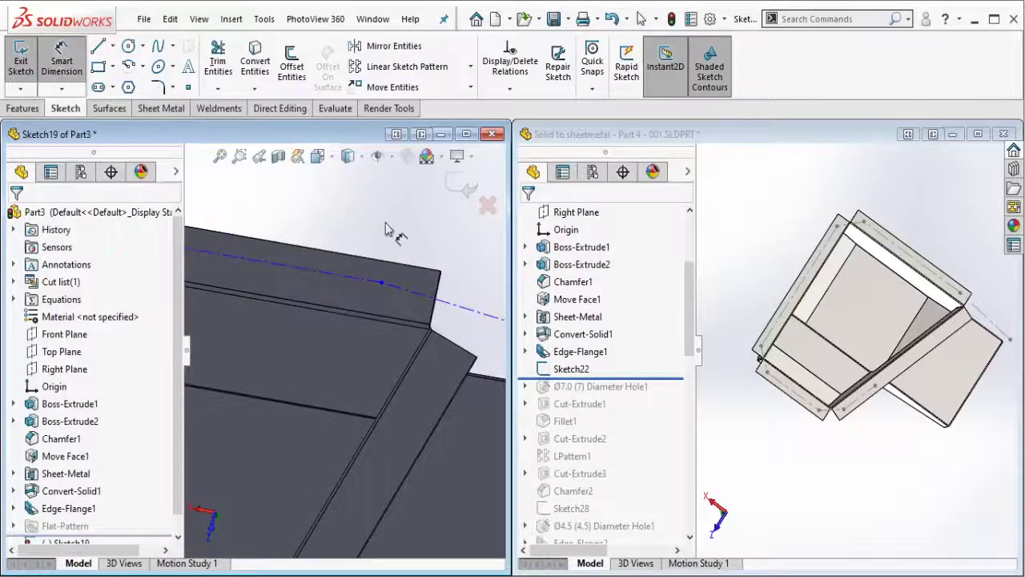
- Dimension the top construction line with a 12 mm offset and a 25 mm corner distance
{"action": "left_click", "coordinate": [348, 276]}
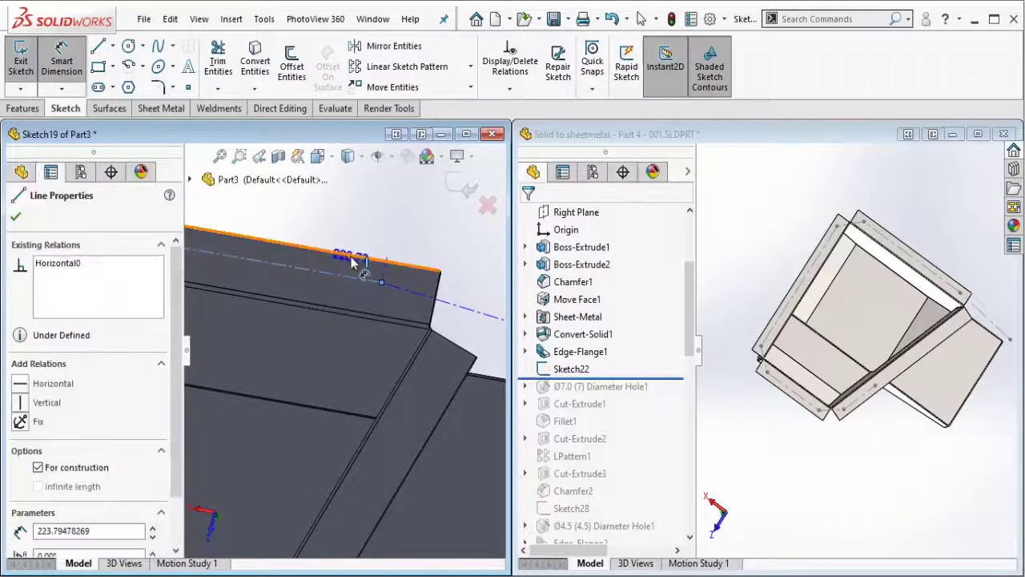
{"action": "left_click", "coordinate": [383, 232]}
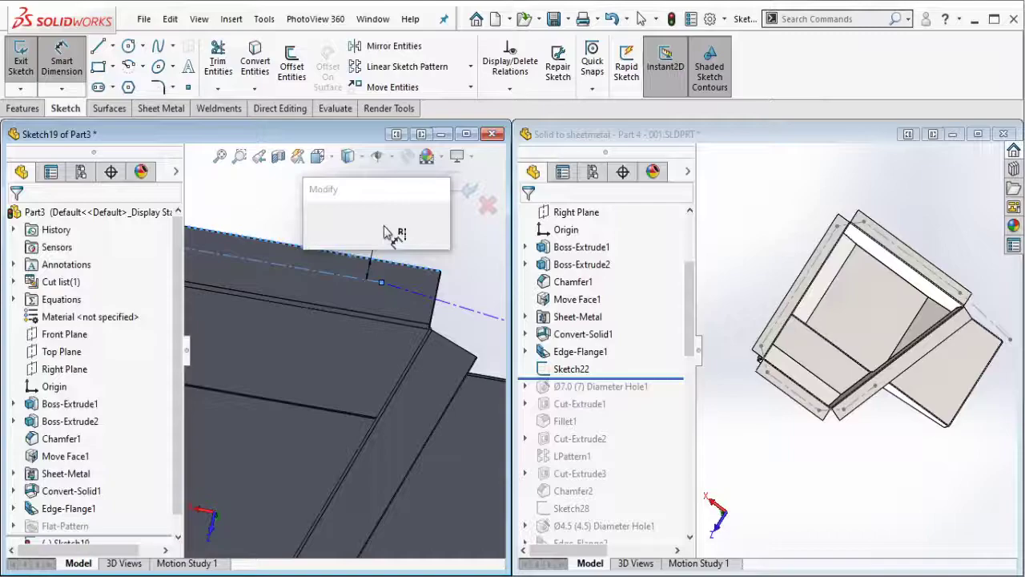
{"action": "type", "text": "12"}
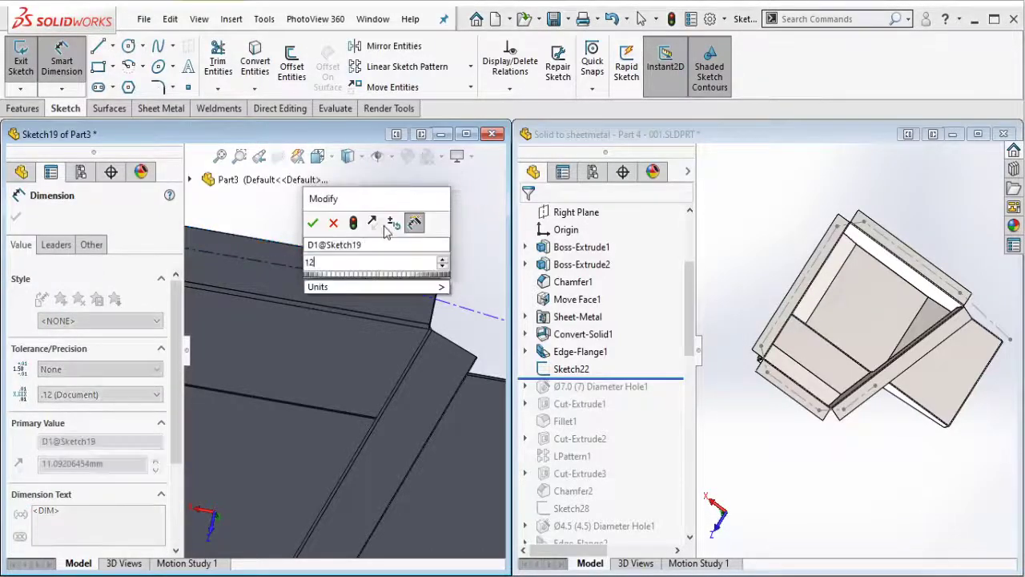
{"action": "left_click", "coordinate": [313, 224]}
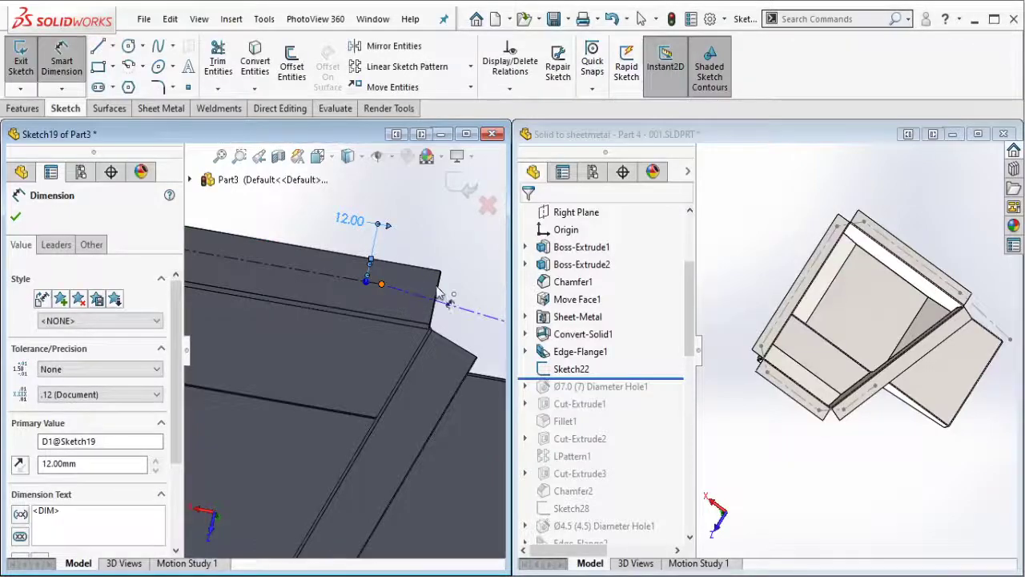
{"action": "left_click", "coordinate": [439, 294]}
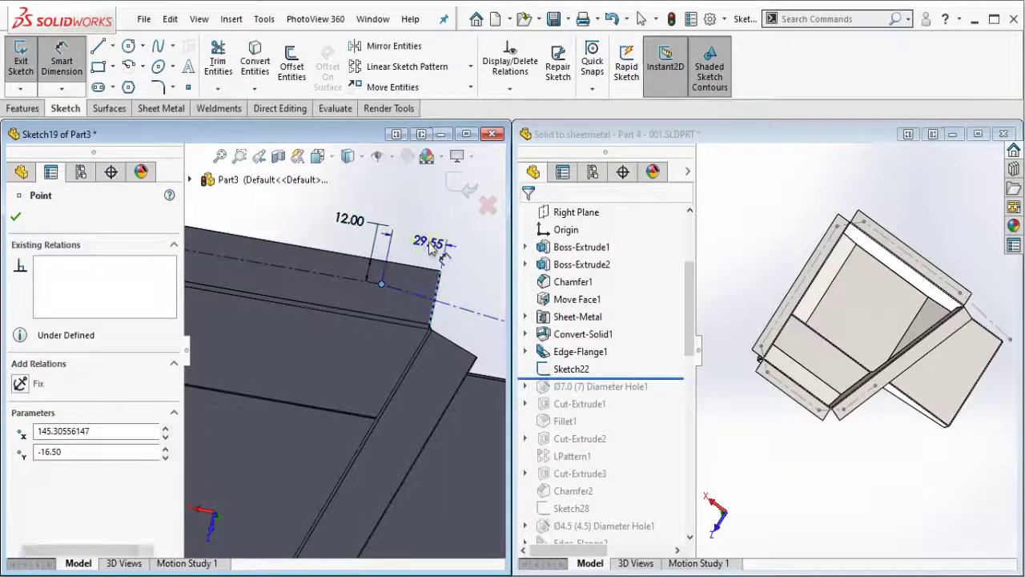
{"action": "left_click", "coordinate": [439, 250]}
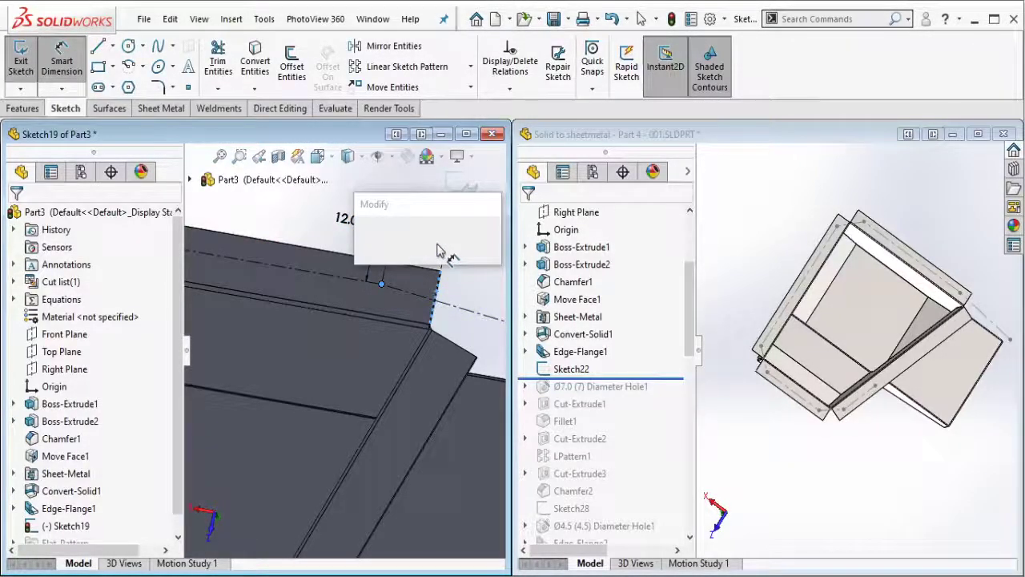
{"action": "type", "text": "25"}
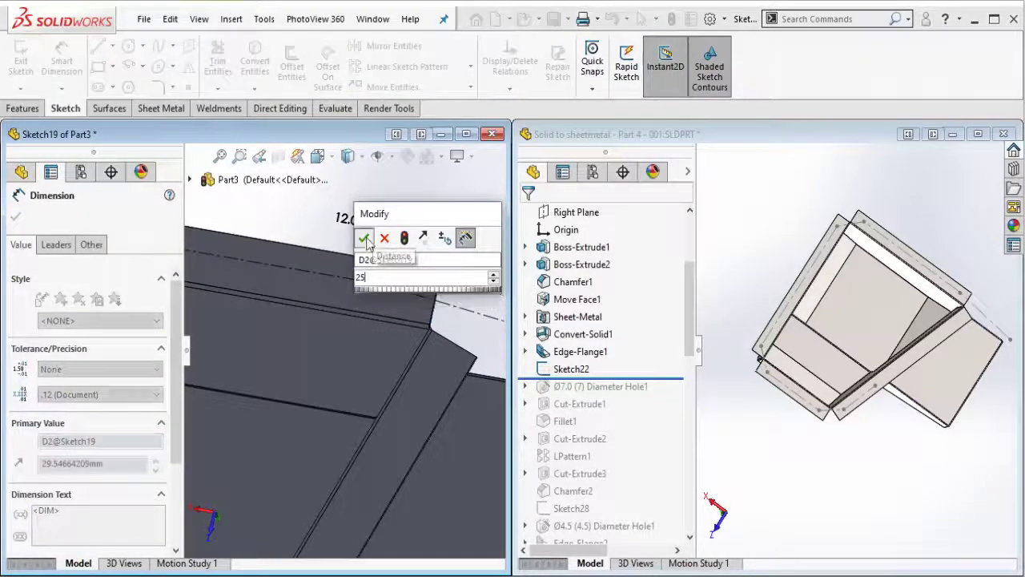
{"action": "left_click", "coordinate": [364, 238]}
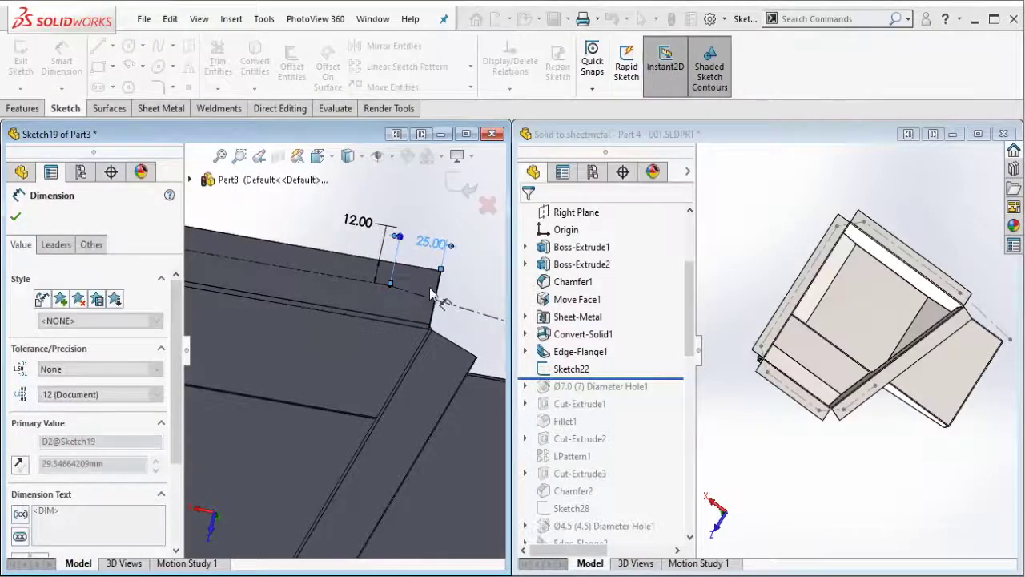
- Add a 230 mm length to the long line and a 12 mm side offset
{"action": "mouse_move", "coordinate": [432, 296]}
{"action": "middle_mouse_down"}
{"action": "mouse_move", "coordinate": [293, 297]}
{"action": "mouse_move", "coordinate": [395, 315]}
{"action": "mouse_move", "coordinate": [275, 291]}
{"action": "mouse_move", "coordinate": [310, 292]}
{"action": "middle_mouse_up"}
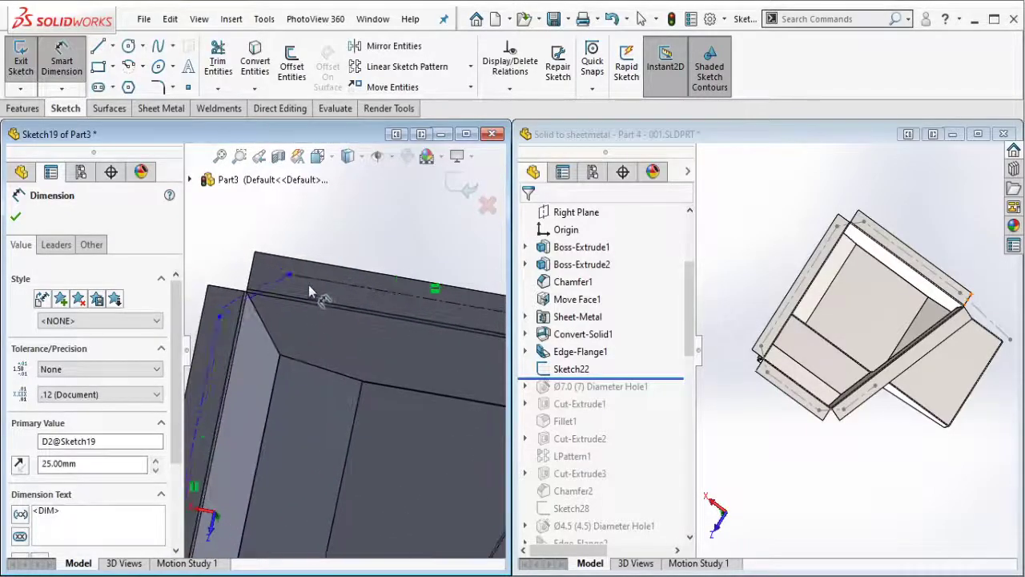
{"action": "left_click", "coordinate": [350, 268]}
{"action": "left_click", "coordinate": [371, 257]}
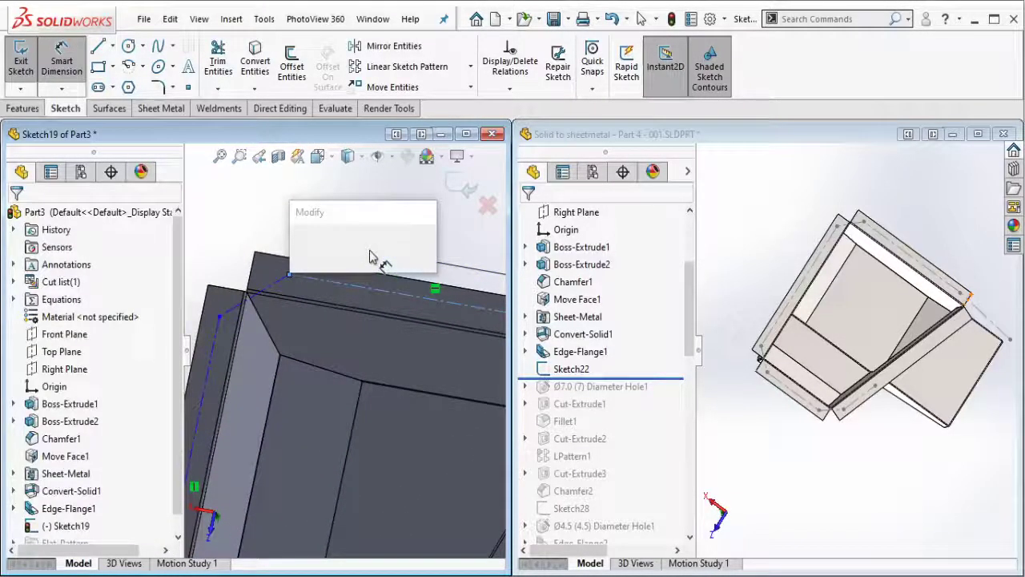
{"action": "type", "text": "230"}
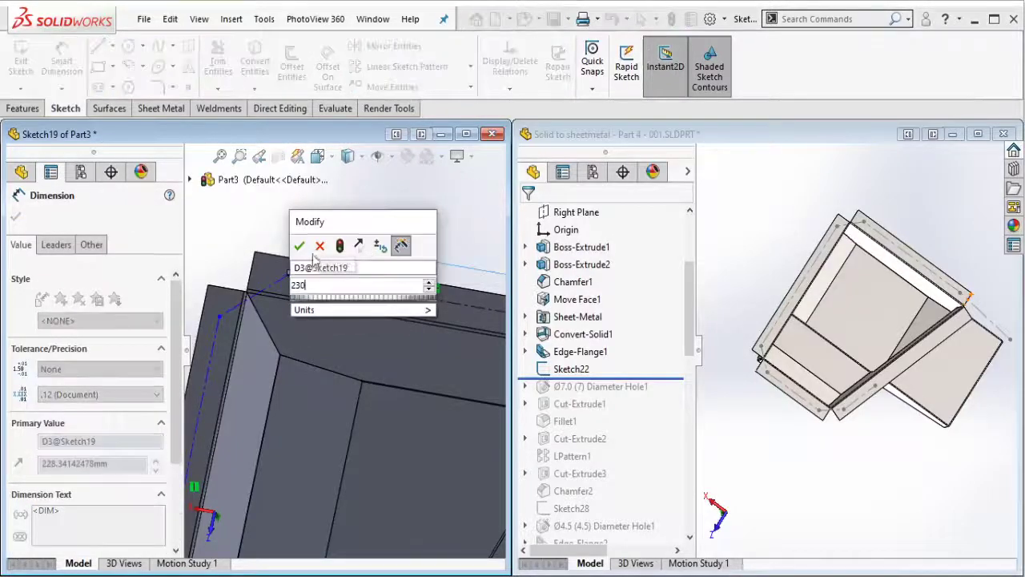
{"action": "key", "text": "Escape"}
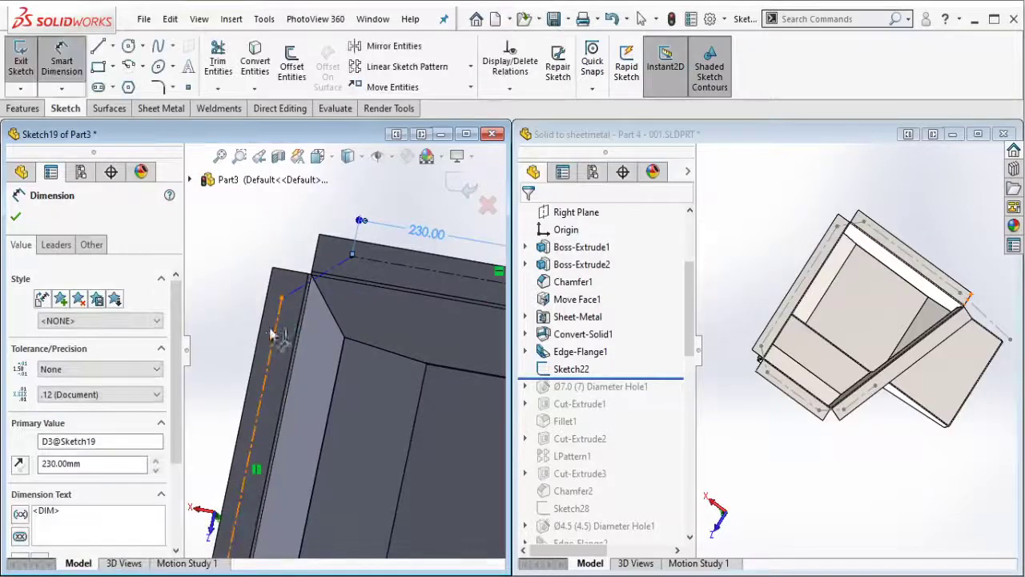
{"action": "left_click", "coordinate": [256, 354]}
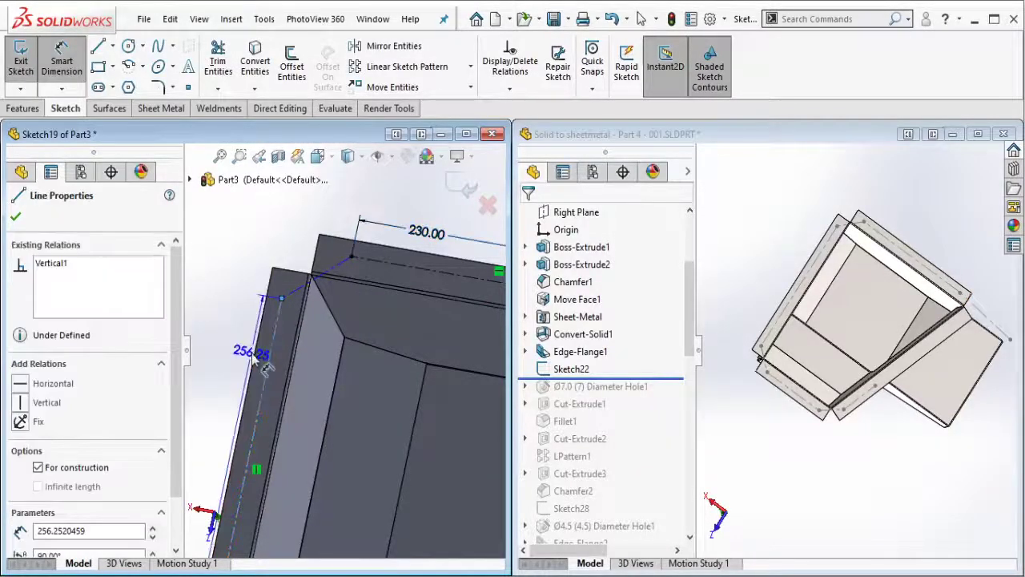
{"action": "key", "text": "Escape"}
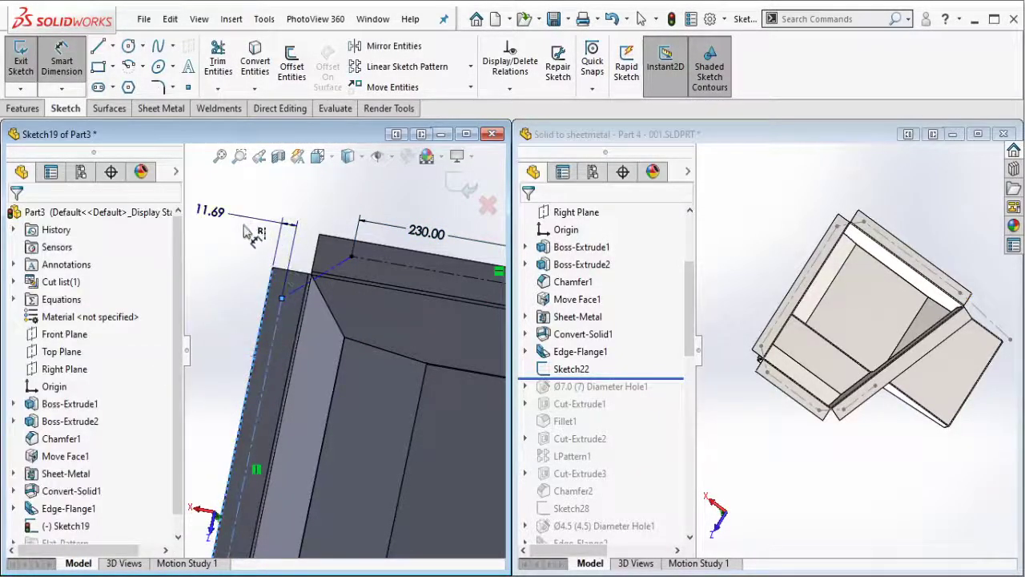
{"action": "left_click", "coordinate": [244, 227]}
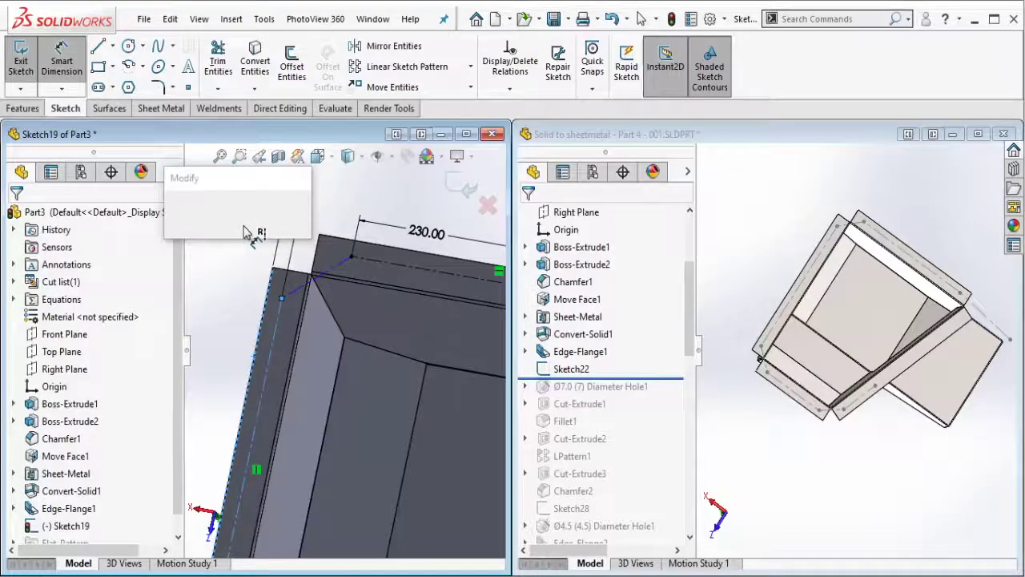
{"action": "type", "text": "12"}
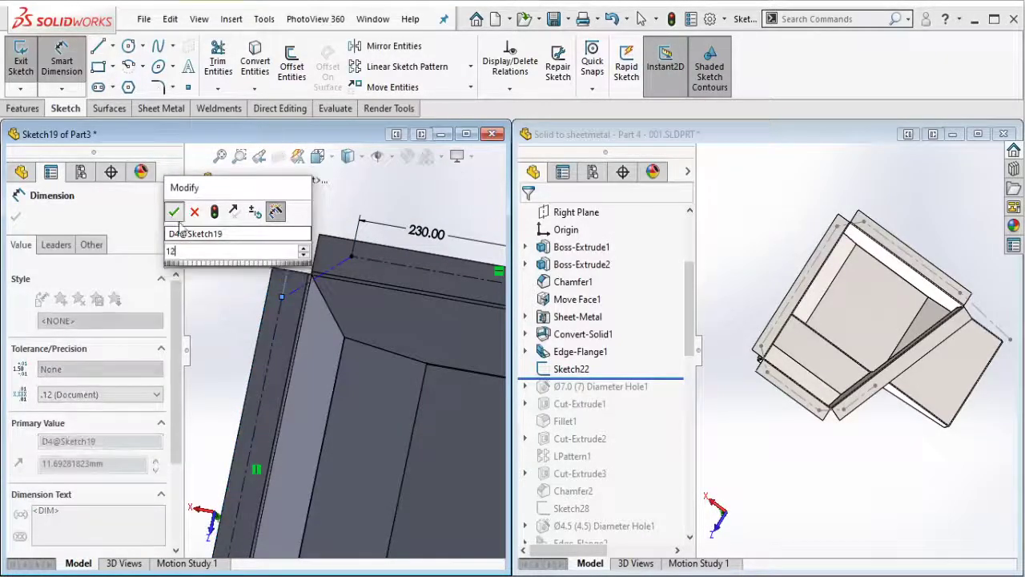
{"action": "key", "text": "Escape"}
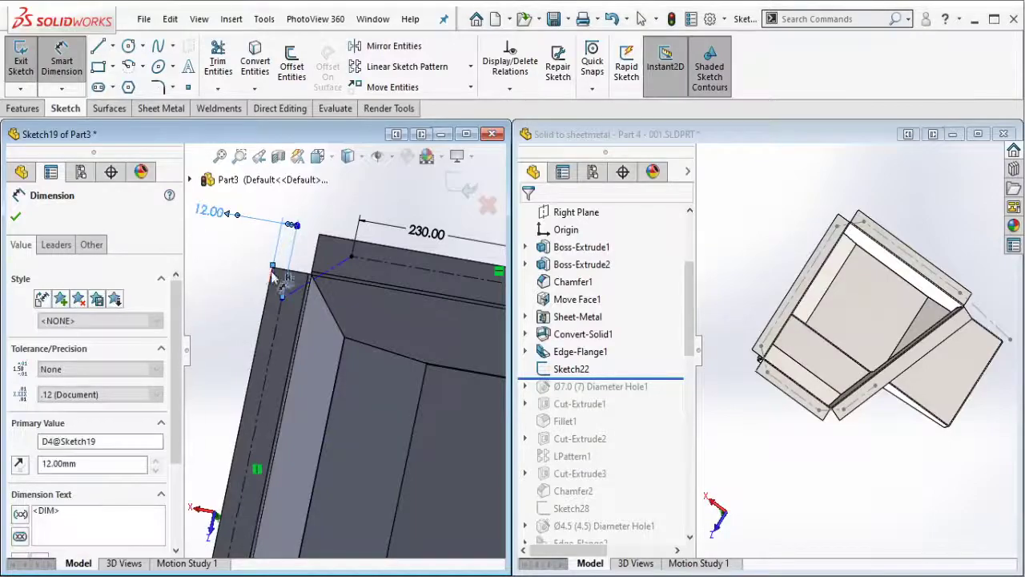
{"action": "scroll", "coordinate": [295, 241], "scroll_direction": "down", "scroll_amount": 3}
- Change the sketch point's 21.53 distance dimension to 20 mm
{"action": "key", "text": "Escape"}
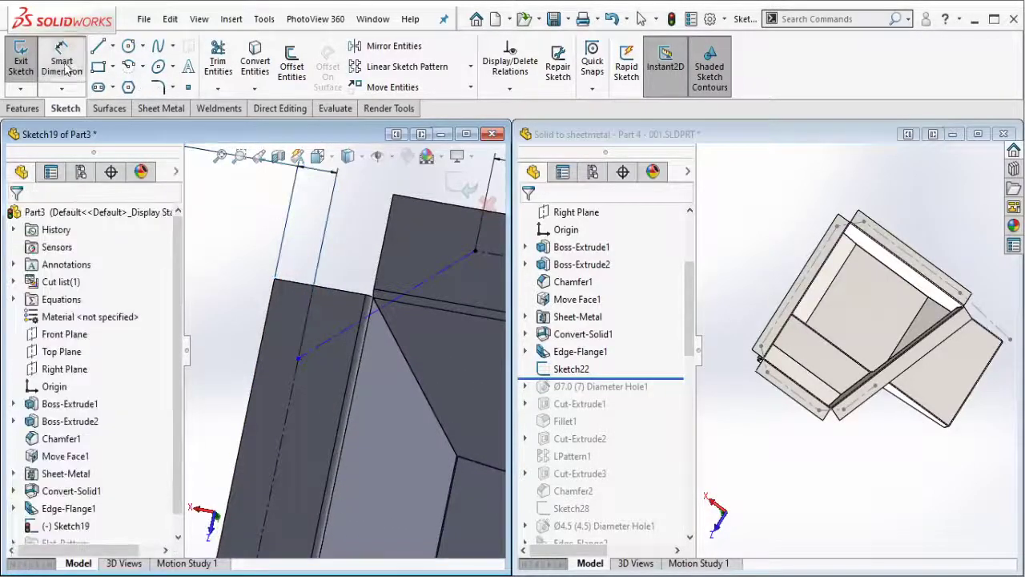
{"action": "left_click", "coordinate": [317, 337]}
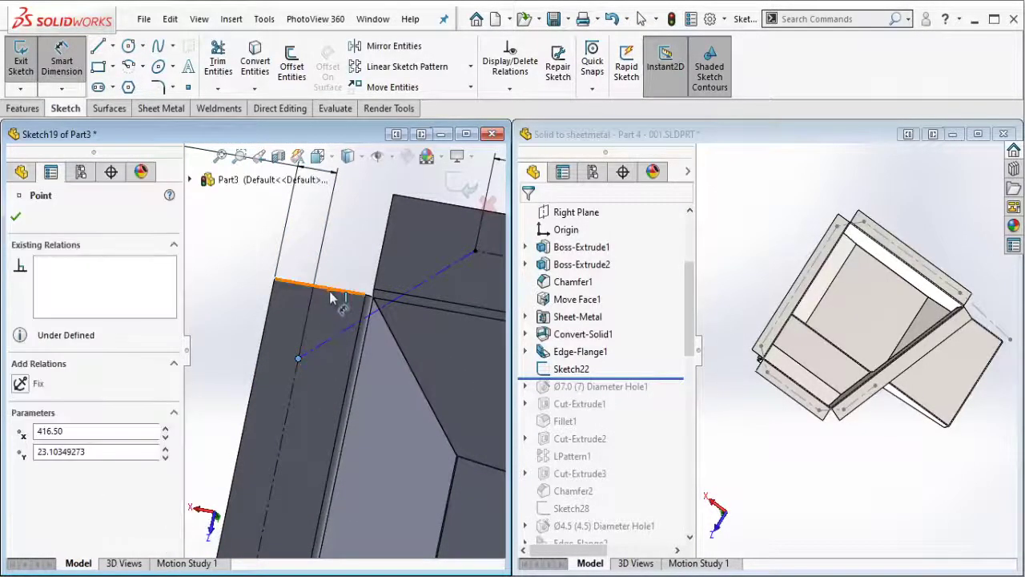
{"action": "double_click", "coordinate": [242, 296]}
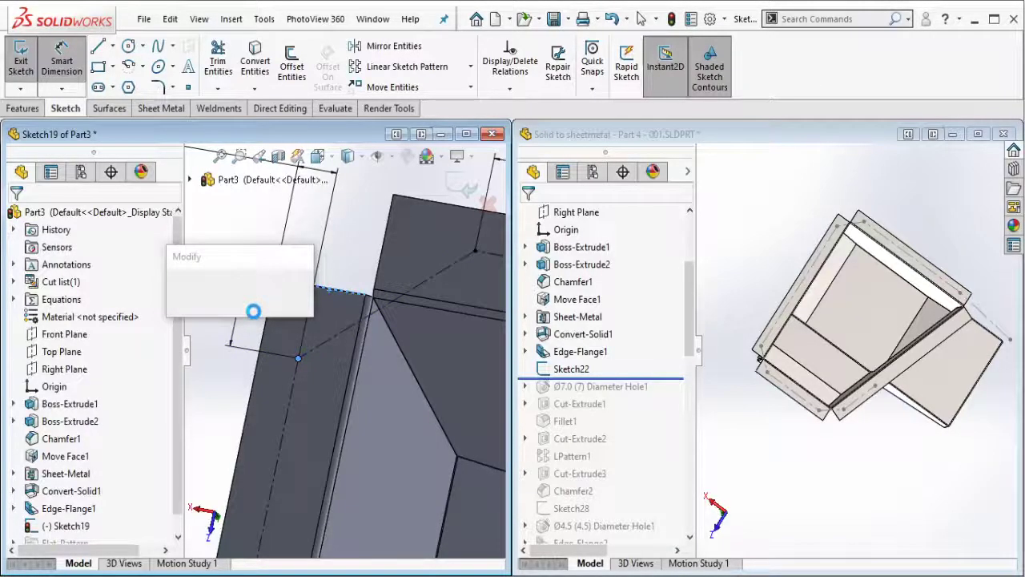
{"action": "type", "text": "20"}
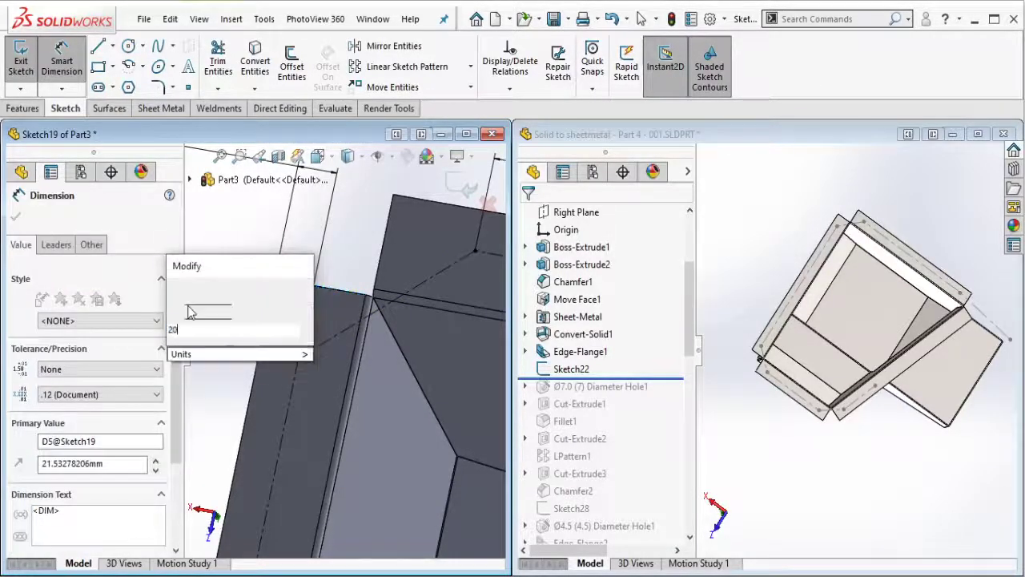
{"action": "left_click", "coordinate": [176, 292]}
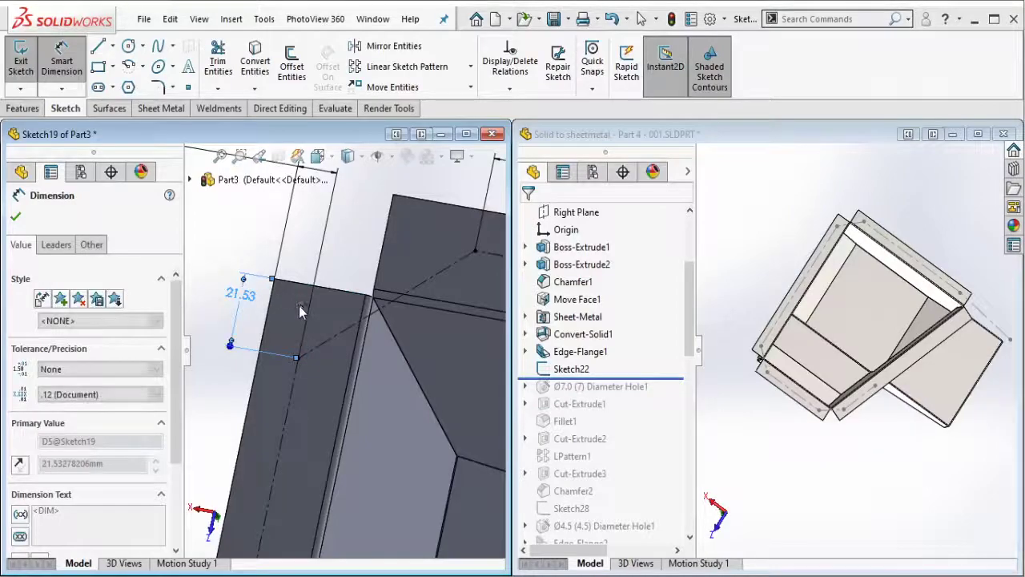
{"action": "scroll", "coordinate": [370, 385], "scroll_direction": "up", "scroll_amount": 5}
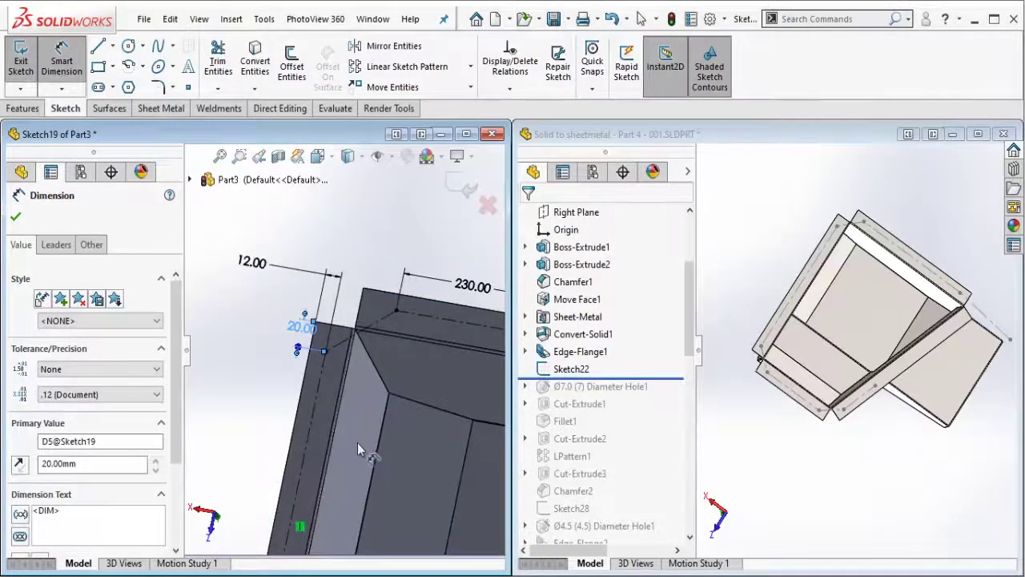
{"action": "scroll", "coordinate": [345, 480], "scroll_direction": "up", "scroll_amount": 3}
{"action": "scroll", "coordinate": [344, 480], "scroll_direction": "down", "scroll_amount": 5}
{"action": "scroll", "coordinate": [300, 373], "scroll_direction": "down", "scroll_amount": 5}
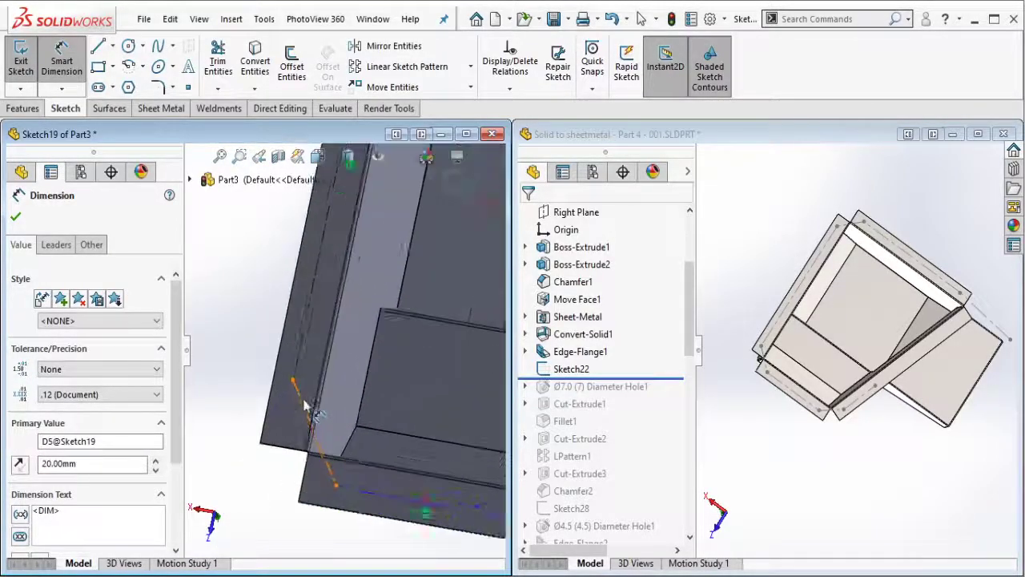
{"action": "key", "text": "Escape"}
{"action": "key", "text": "Escape"}
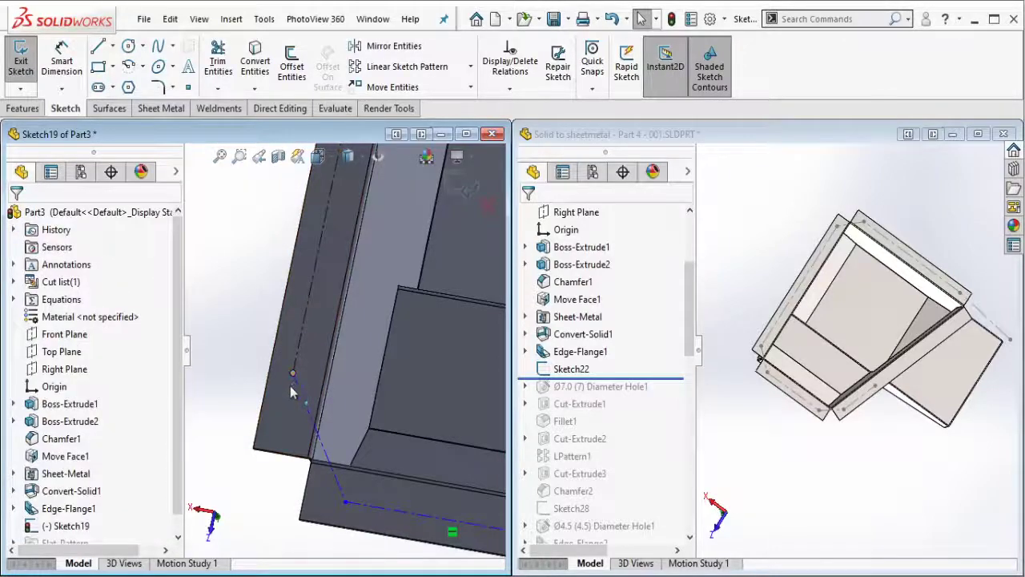
- Move the sketch point down the flange and dimension the vertical construction line at 270 mm
{"action": "left_click_drag", "start_coordinate": [293, 373], "coordinate": [282, 426]}
{"action": "left_click", "coordinate": [251, 282]}
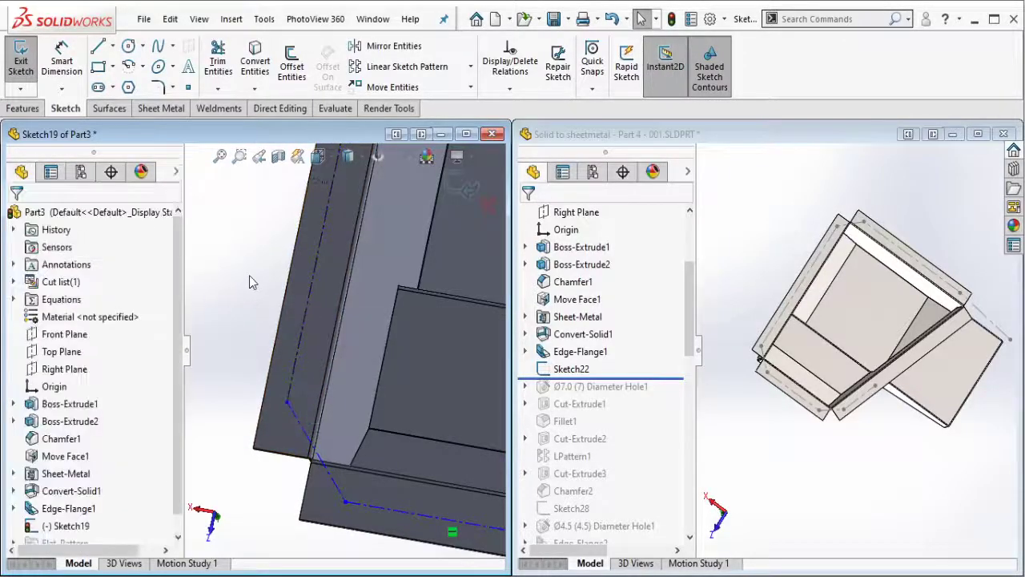
{"action": "left_click", "coordinate": [50, 58]}
{"action": "left_click", "coordinate": [268, 349]}
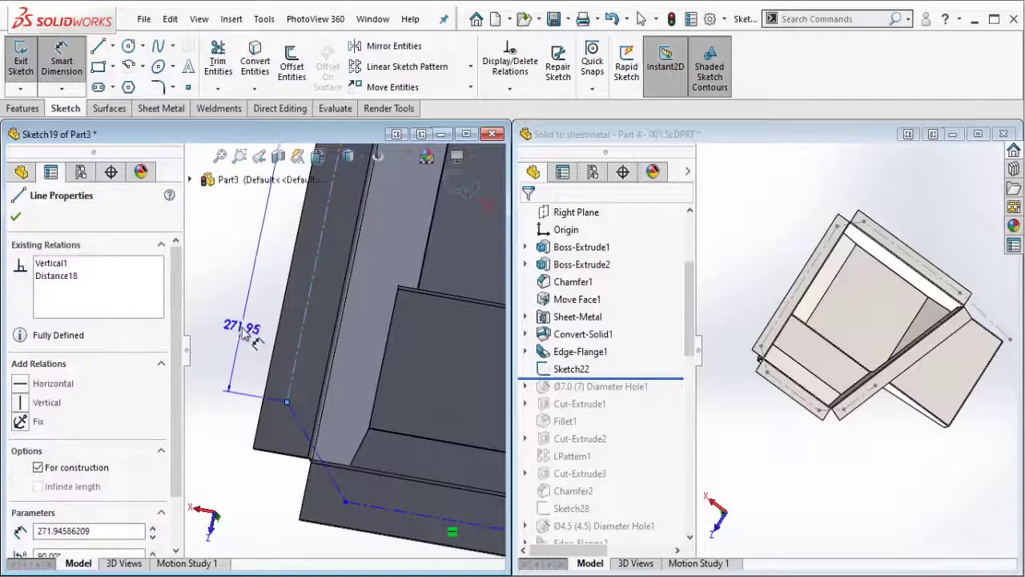
{"action": "left_click", "coordinate": [213, 454]}
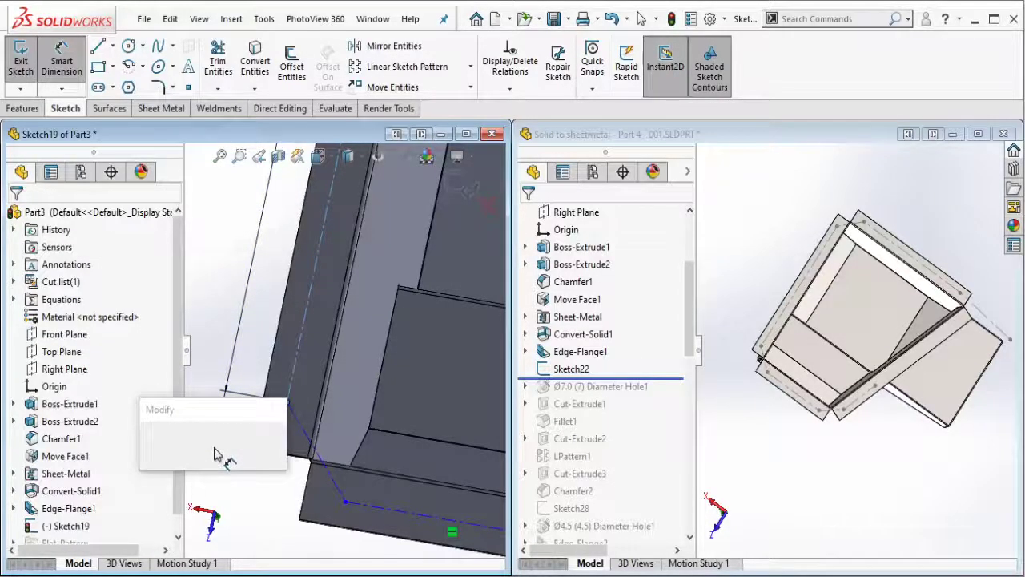
{"action": "type", "text": "2"}
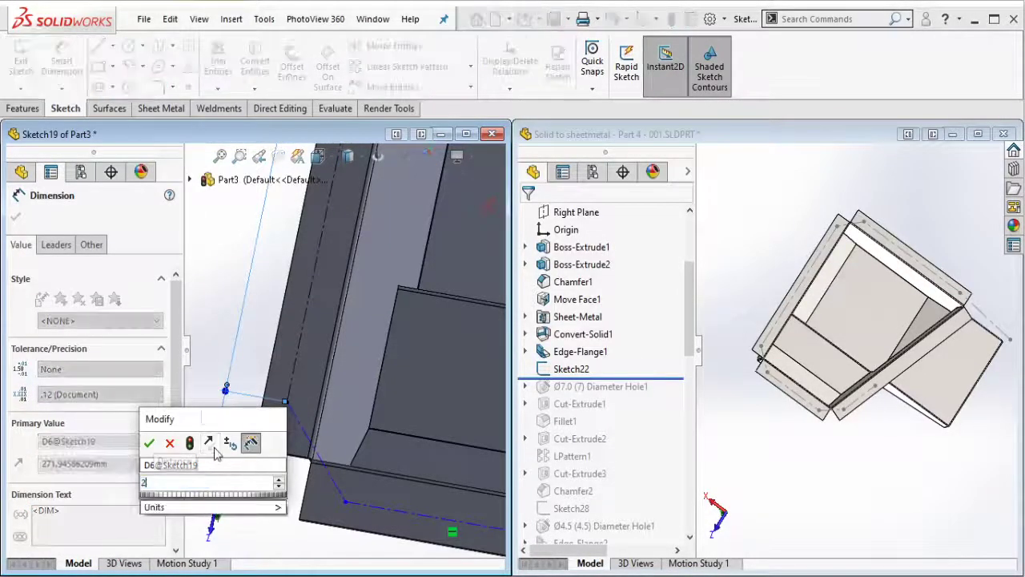
{"action": "type", "text": "70"}
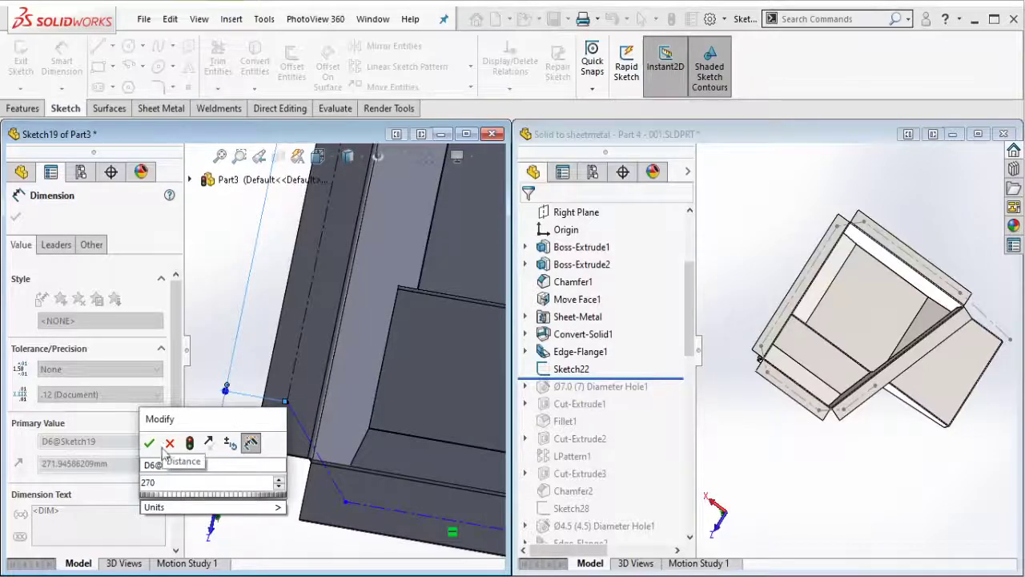
{"action": "left_click", "coordinate": [149, 442]}
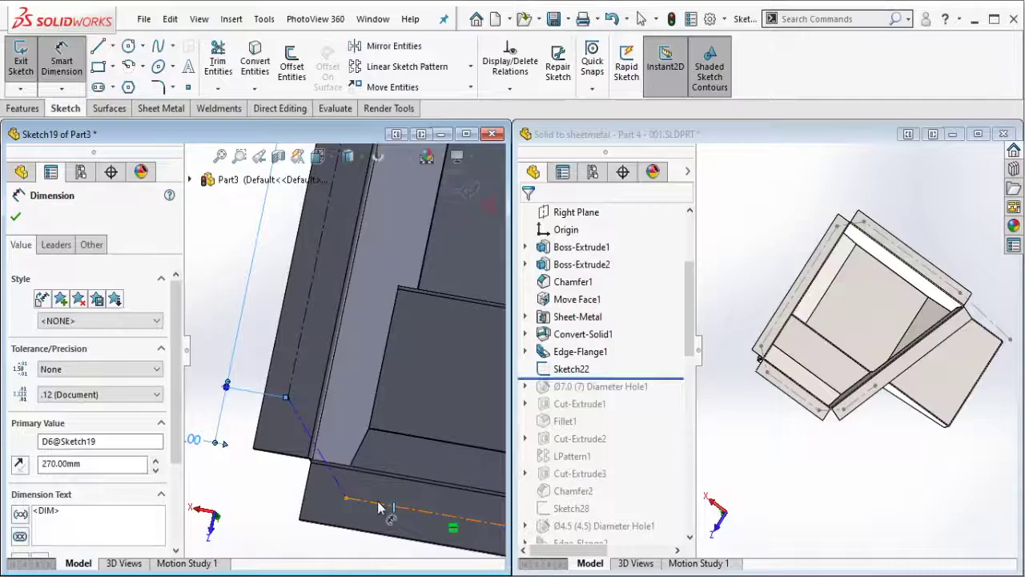
- Dimension the lower construction line at 12 mm
{"action": "left_click", "coordinate": [376, 520]}
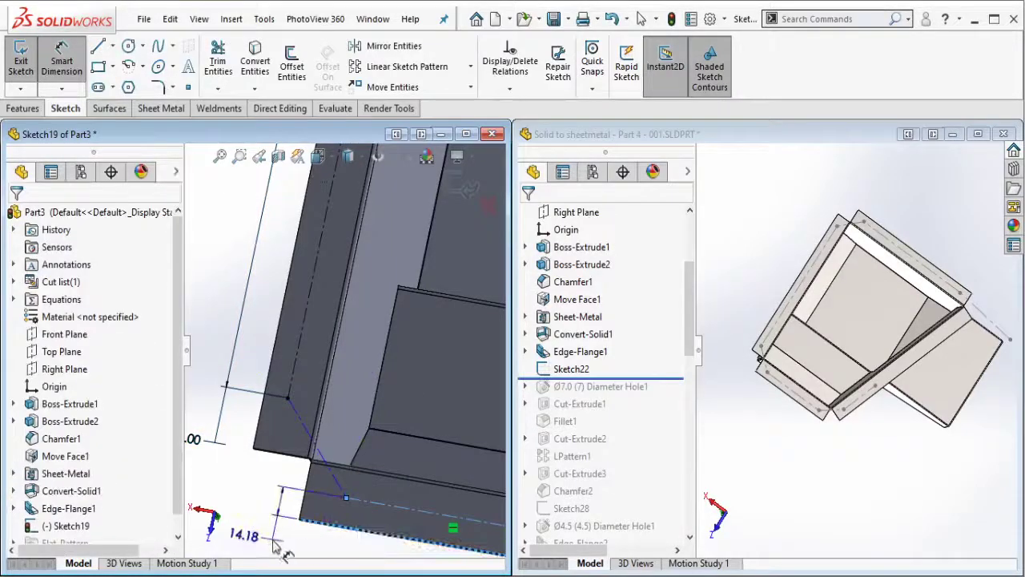
{"action": "left_click", "coordinate": [276, 547]}
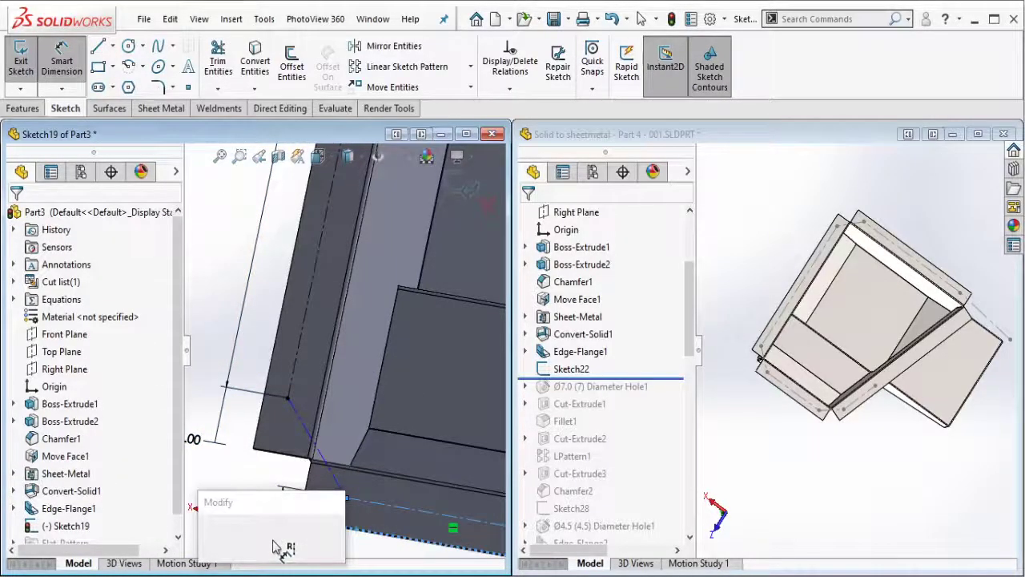
{"action": "type", "text": "12"}
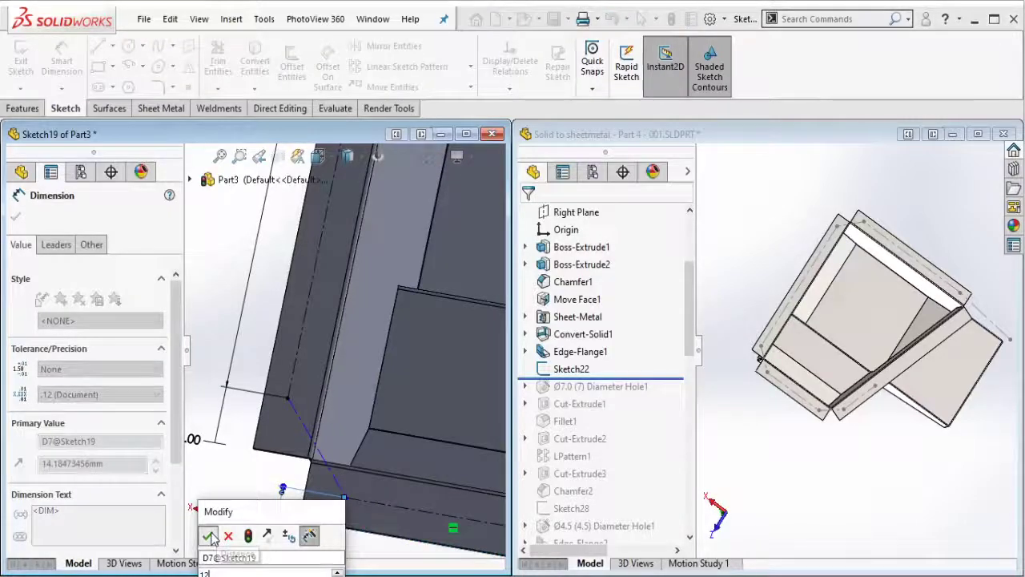
{"action": "left_click", "coordinate": [209, 536]}
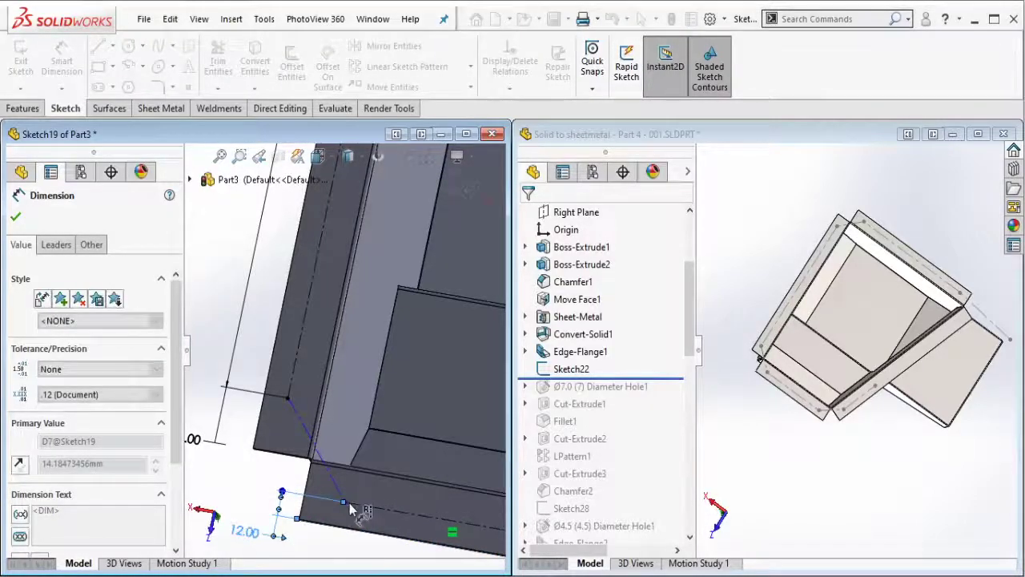
{"action": "scroll", "coordinate": [349, 502], "scroll_direction": "down", "scroll_amount": 3}
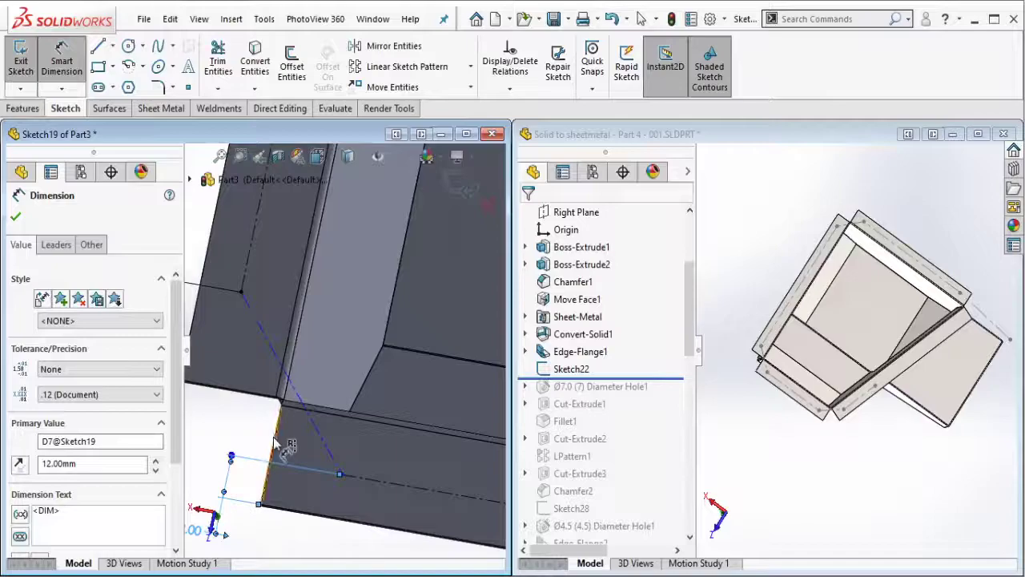
{"action": "key", "text": "Escape"}
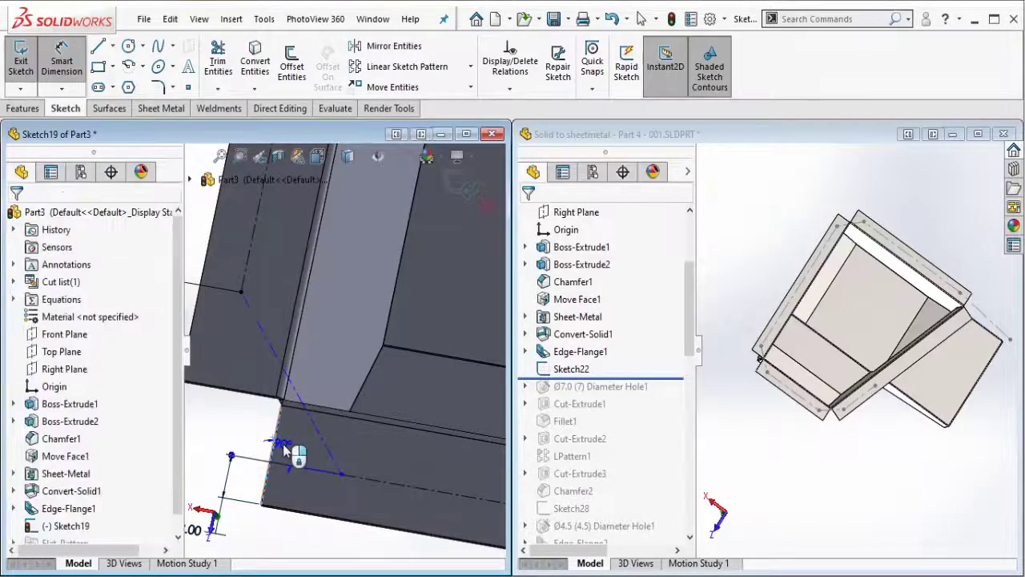
{"action": "key", "text": "Escape"}
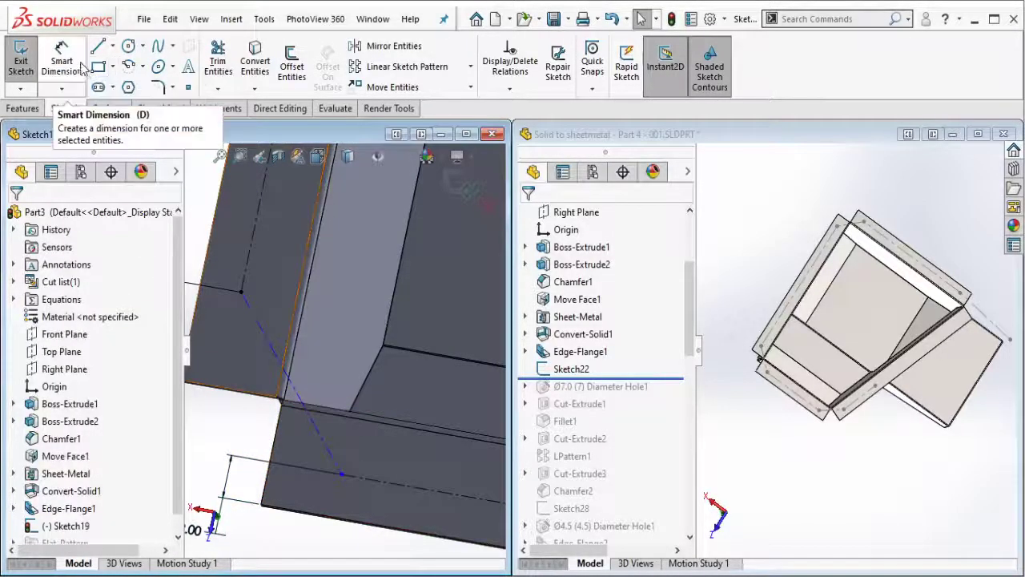
- Dimension the sketch point on the flange edge at 20 mm, replacing 27.07
{"action": "left_click", "coordinate": [62, 62]}
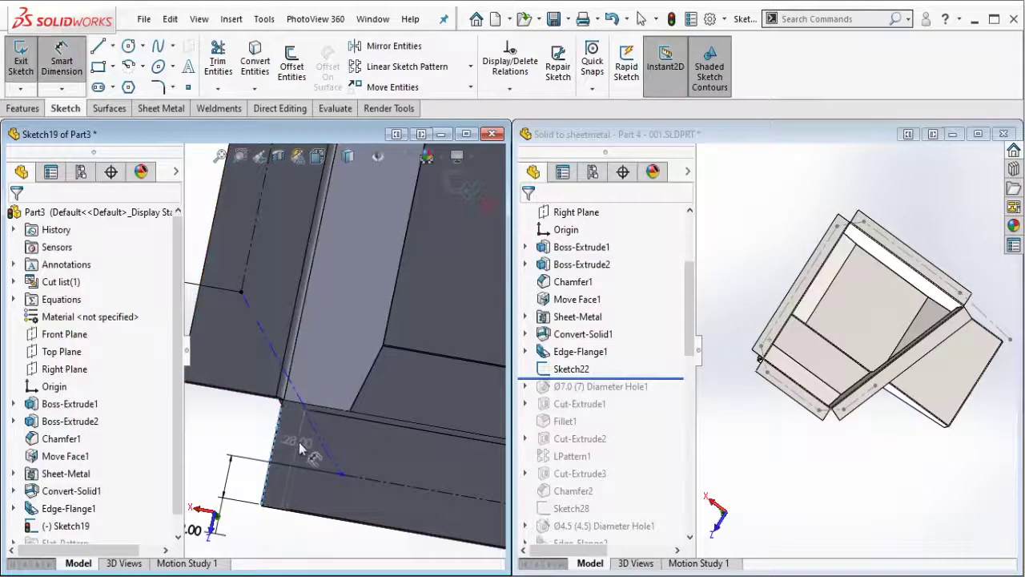
{"action": "left_click", "coordinate": [342, 478]}
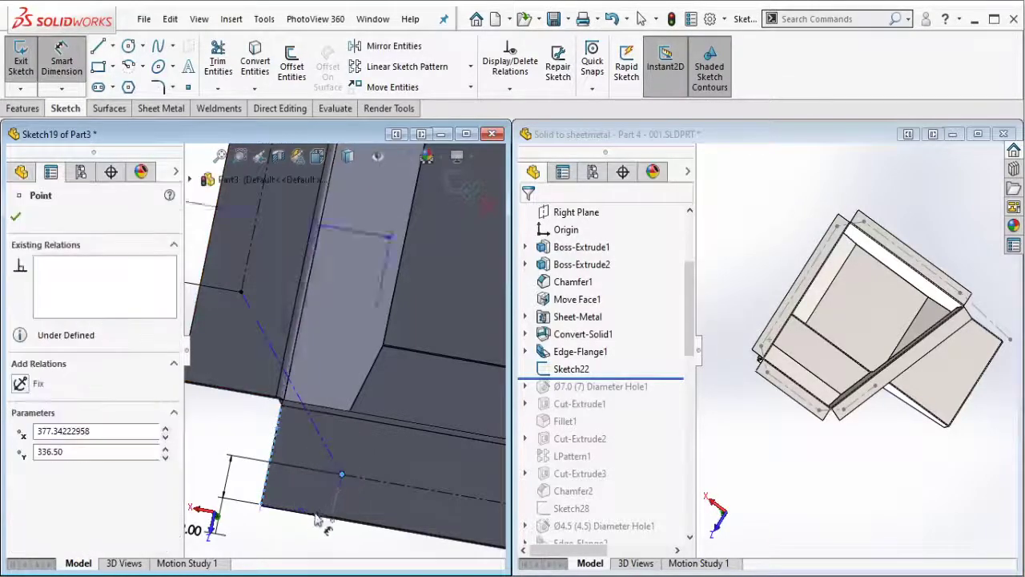
{"action": "left_click", "coordinate": [300, 523]}
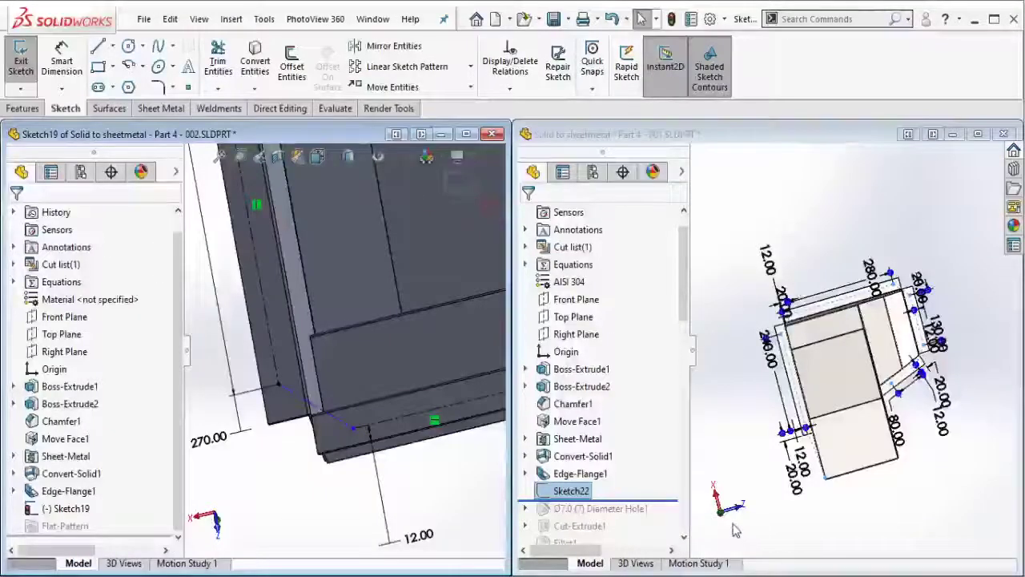
{"action": "scroll", "coordinate": [230, 399], "scroll_direction": "down", "scroll_amount": 3}
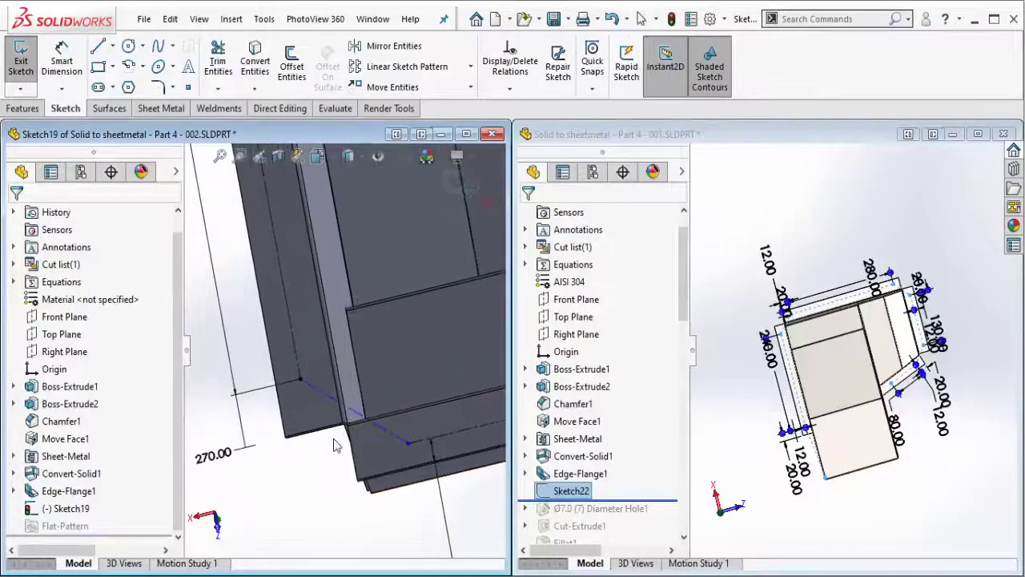
{"action": "key", "text": "d"}
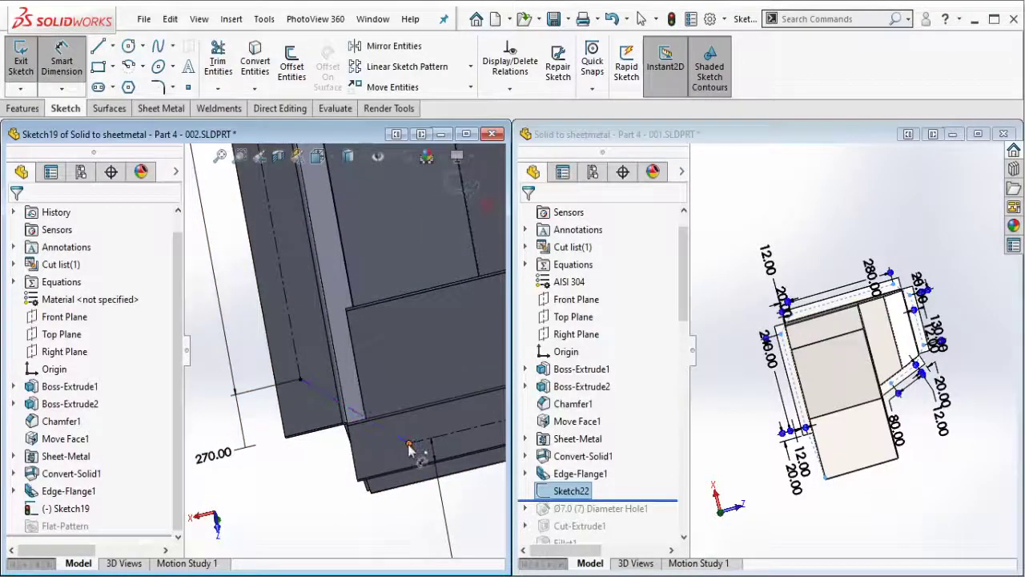
{"action": "left_click", "coordinate": [409, 444]}
{"action": "middle_click_drag", "start_coordinate": [408, 446], "coordinate": [364, 459]}
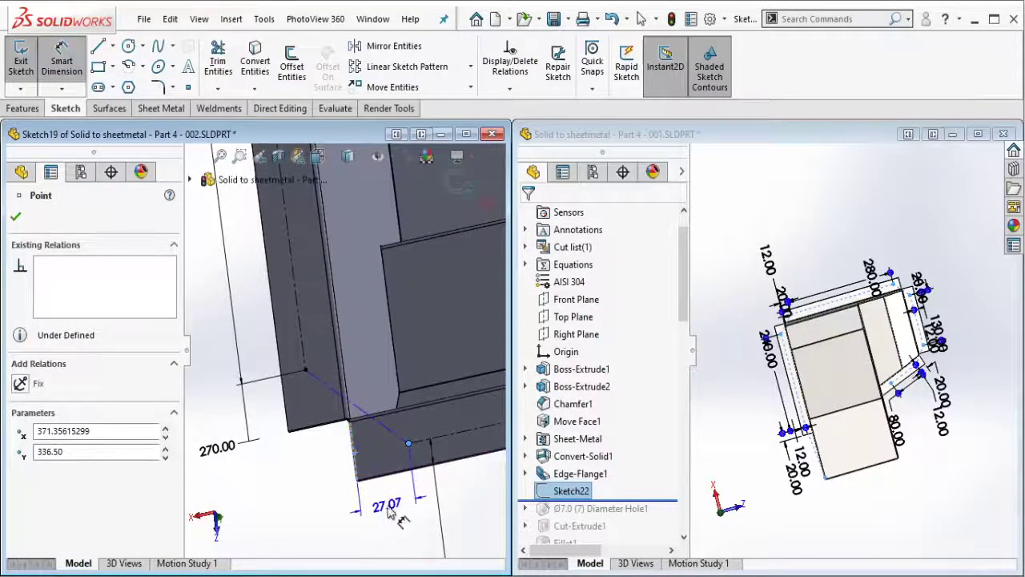
{"action": "left_click", "coordinate": [389, 508]}
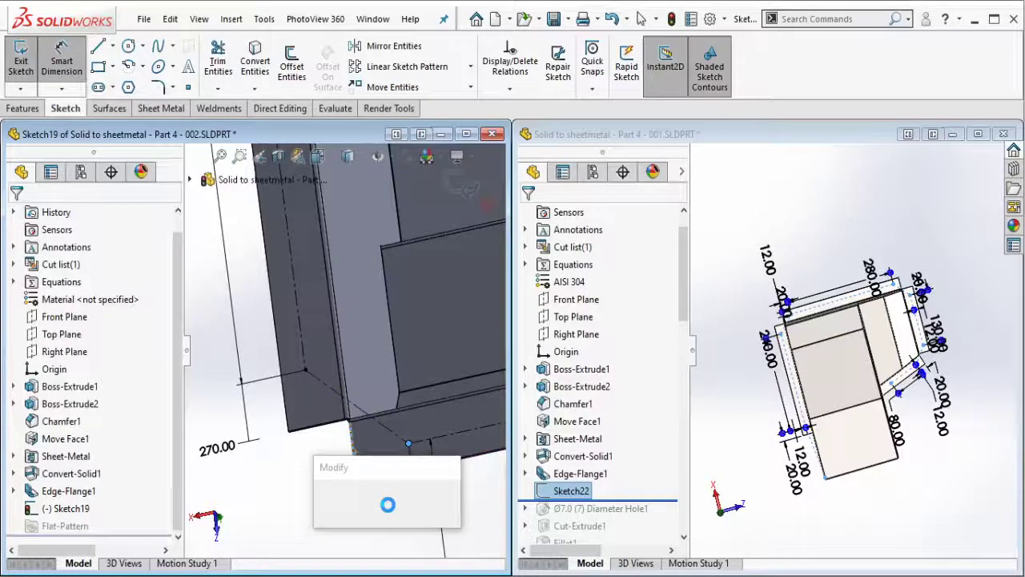
{"action": "type", "text": "20"}
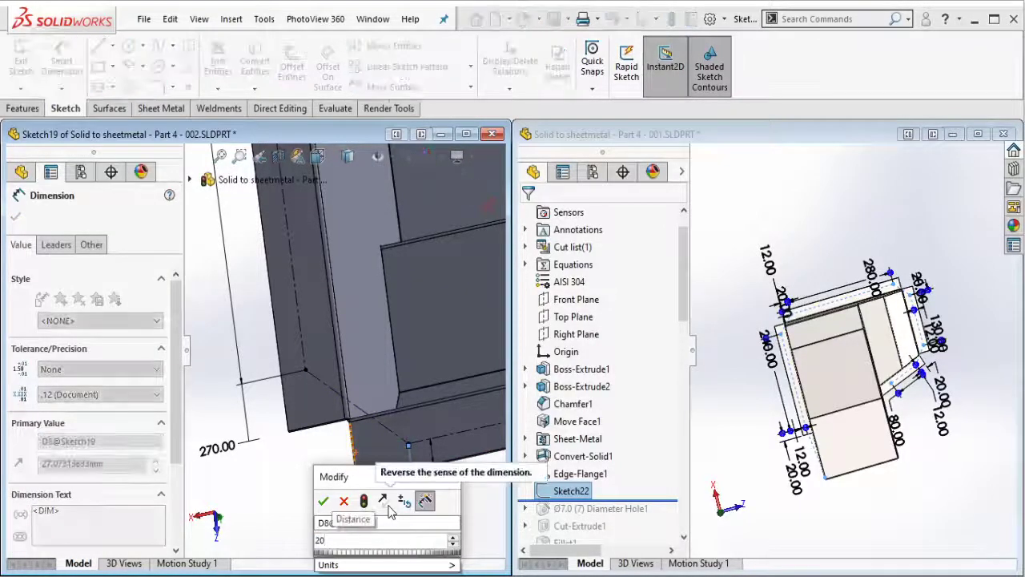
{"action": "left_click", "coordinate": [324, 502]}
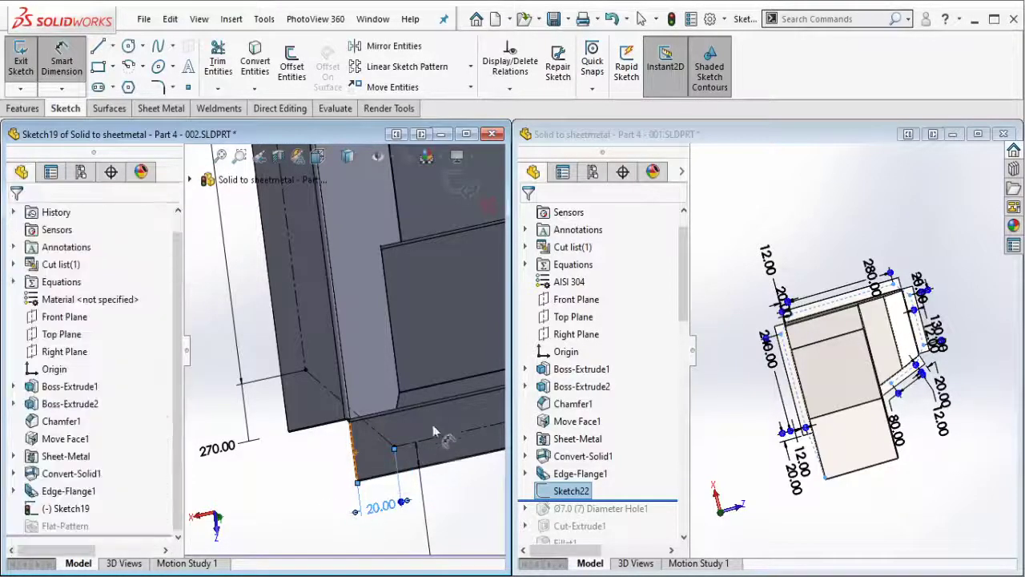
{"action": "middle_click_drag", "start_coordinate": [434, 417], "coordinate": [242, 433]}
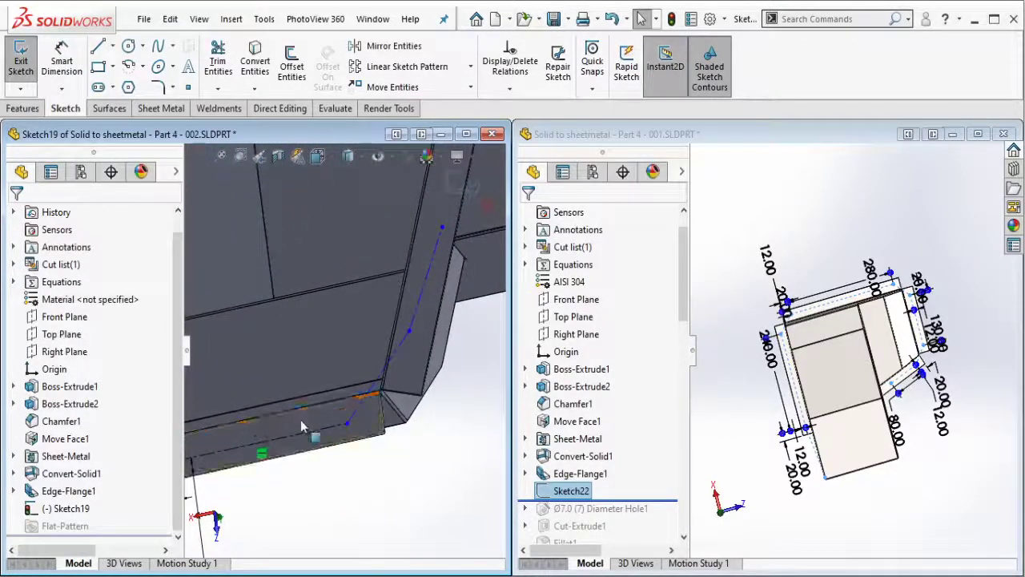
- Dimension the flange sketch line's length at 125 mm
{"action": "mouse_move", "coordinate": [300, 420]}
{"action": "middle_mouse_down"}
{"action": "mouse_move", "coordinate": [355, 424]}
{"action": "mouse_move", "coordinate": [336, 389]}
{"action": "middle_mouse_up"}
{"action": "left_click", "coordinate": [387, 412]}
{"action": "key", "text": "Escape"}
{"action": "key", "text": "d"}
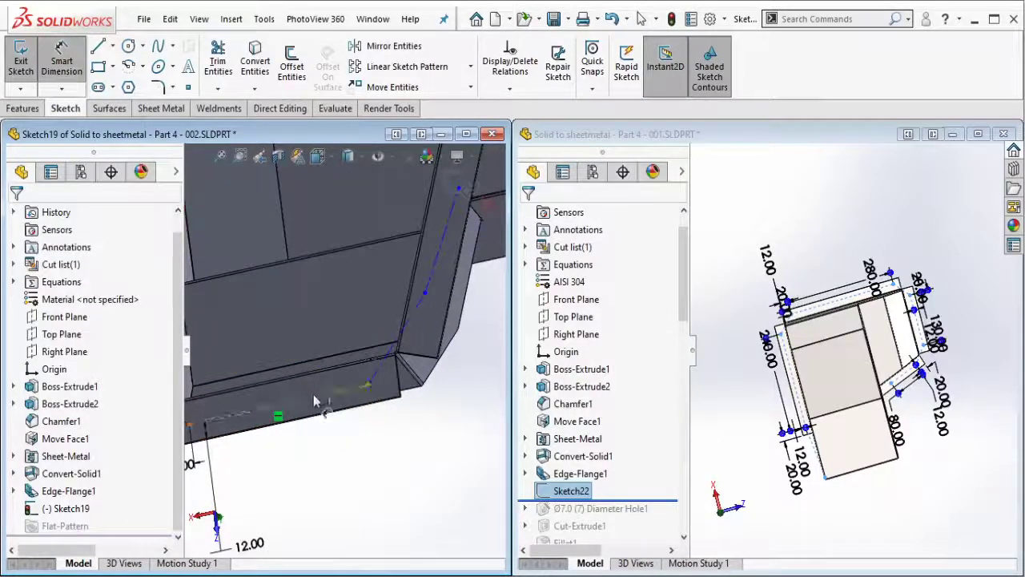
{"action": "left_click", "coordinate": [352, 389]}
{"action": "left_click", "coordinate": [460, 428]}
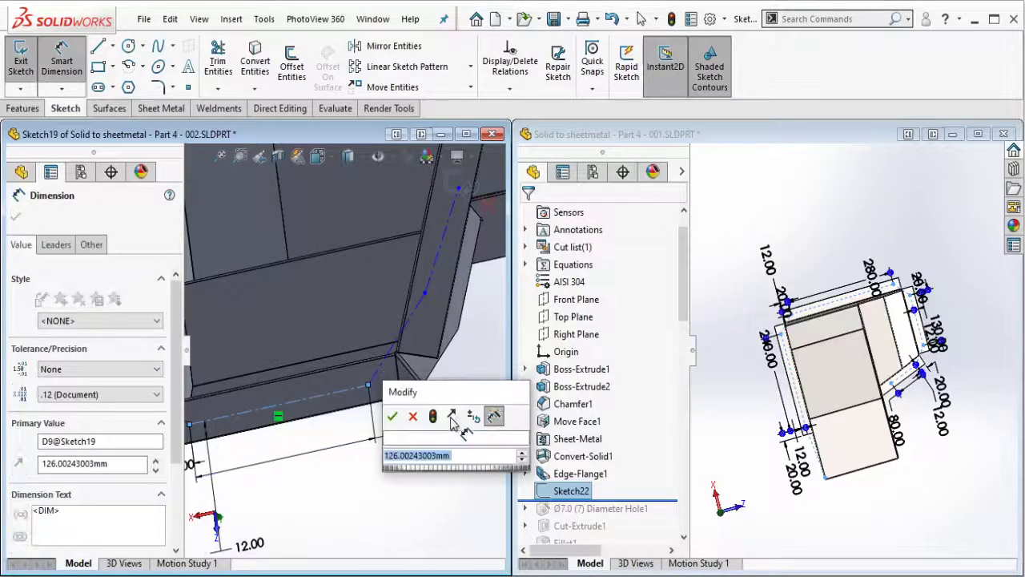
{"action": "type", "text": "125"}
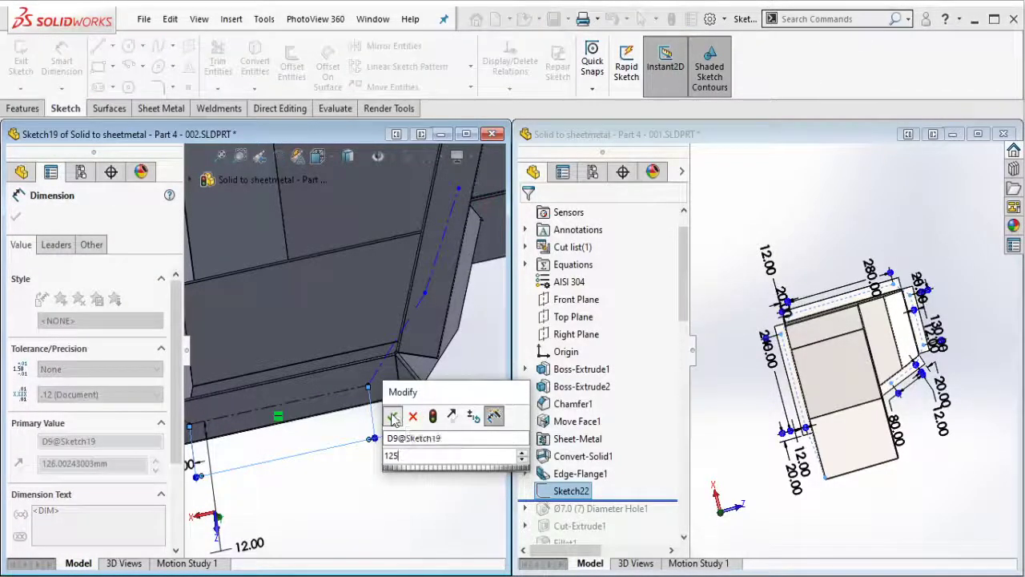
{"action": "left_click", "coordinate": [392, 418]}
{"action": "key", "text": "Escape"}
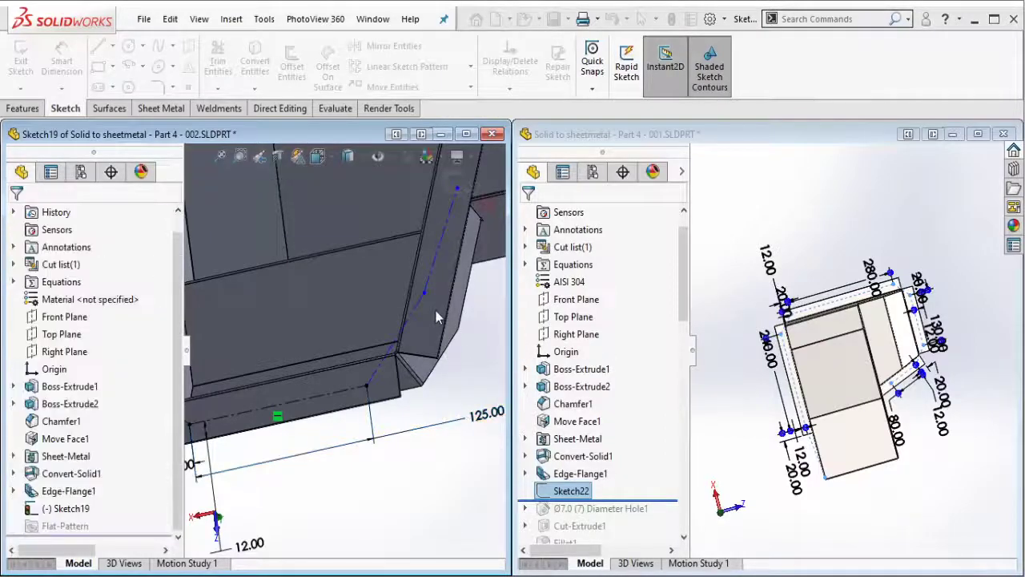
- Reposition the line's end point and make the sketch line parallel to the flange edge
{"action": "mouse_move", "coordinate": [436, 318]}
{"action": "middle_mouse_down"}
{"action": "mouse_move", "coordinate": [370, 341]}
{"action": "mouse_move", "coordinate": [360, 326]}
{"action": "middle_mouse_up"}
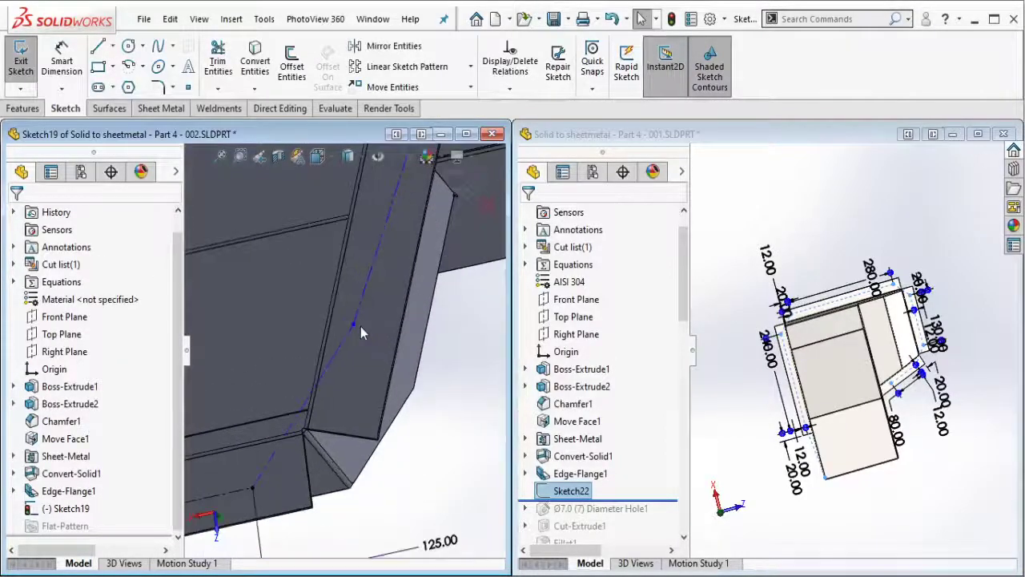
{"action": "left_click_drag", "start_coordinate": [353, 324], "coordinate": [363, 391]}
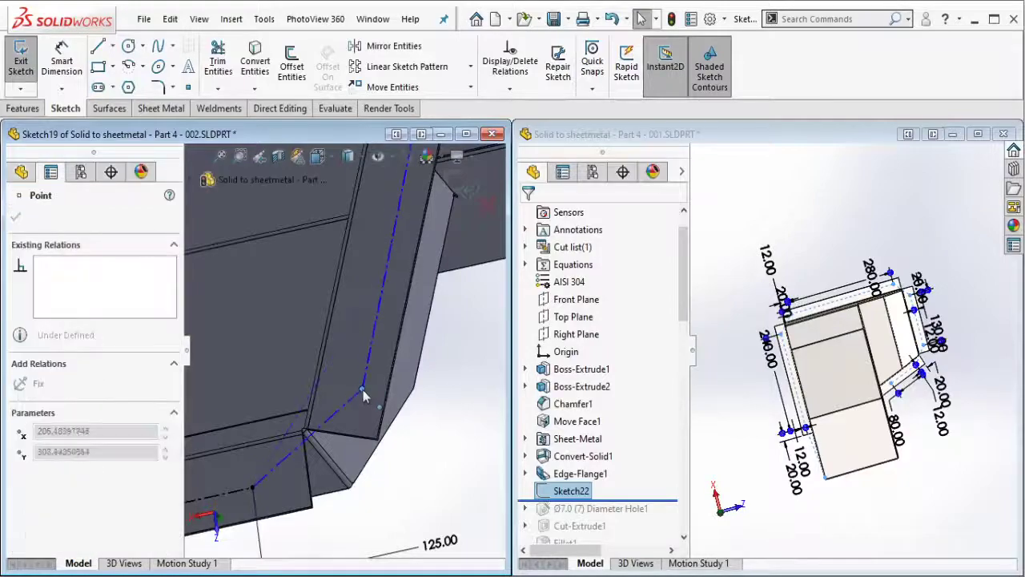
{"action": "key", "text": "Escape"}
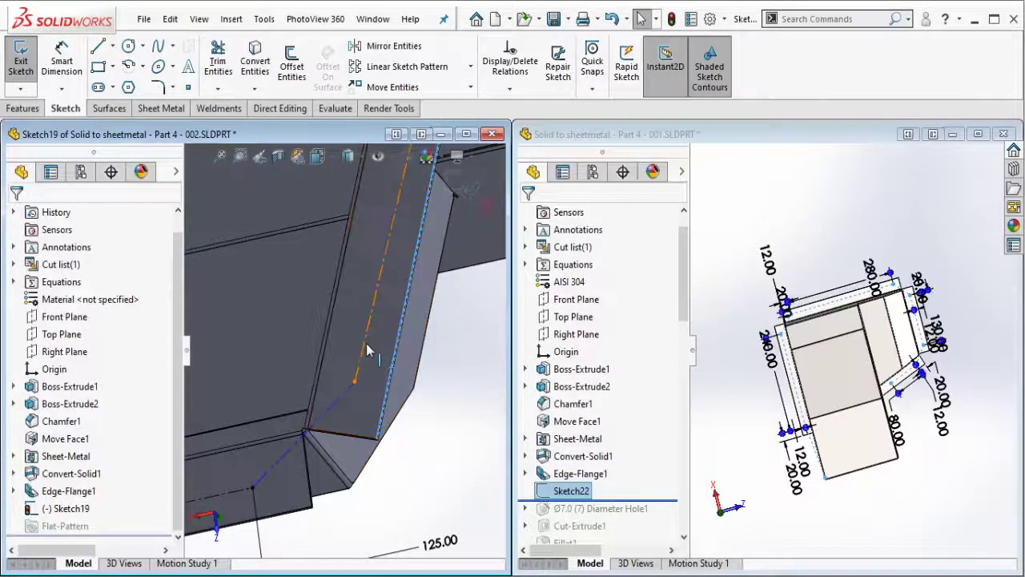
{"action": "left_click", "coordinate": [388, 349], "text": "ctrl"}
{"action": "left_click", "coordinate": [455, 282]}
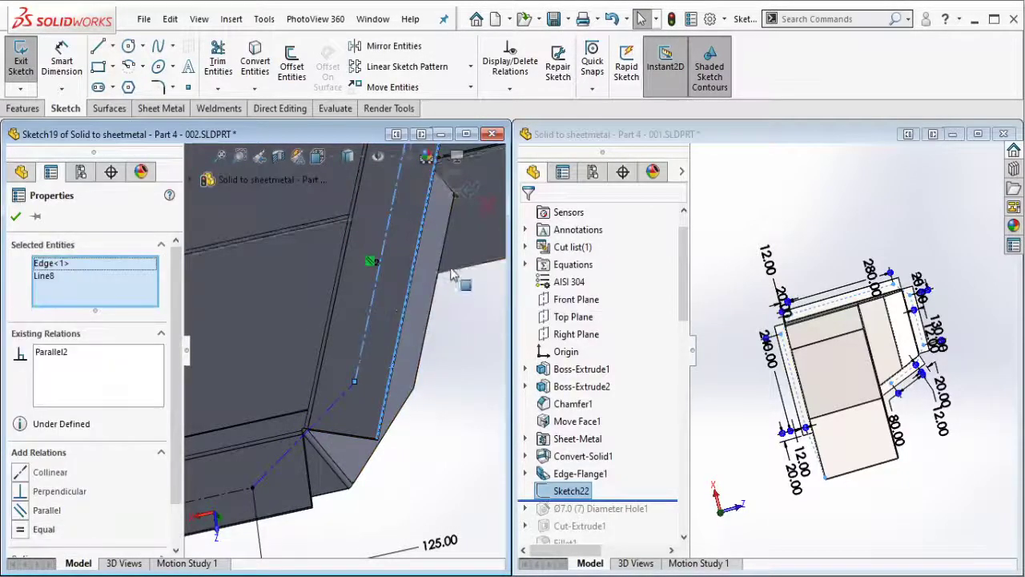
{"action": "key", "text": "Escape"}
- Set a 12 mm distance between the sketch line and the flange edge
{"action": "left_click", "coordinate": [61, 64]}
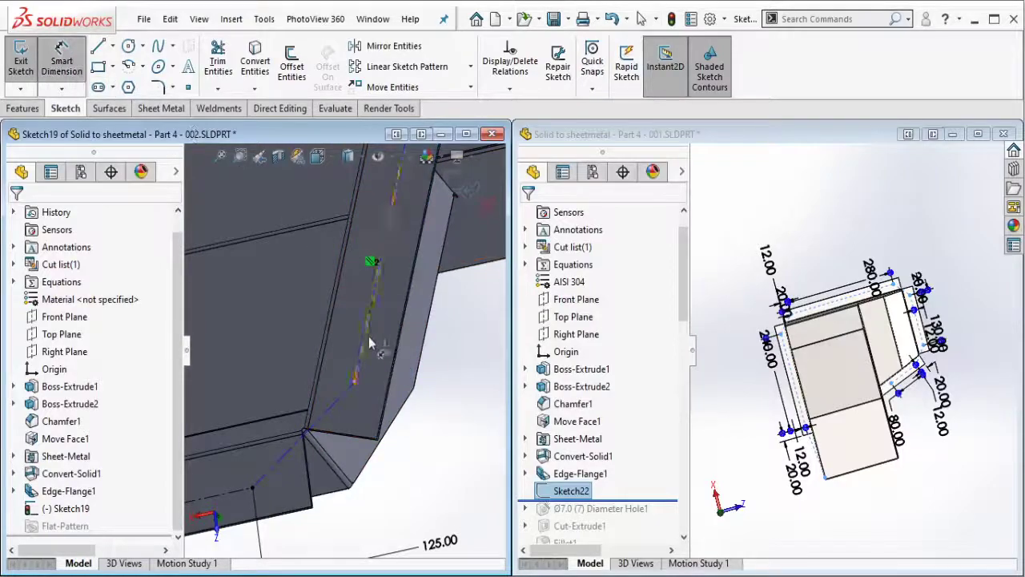
{"action": "left_click", "coordinate": [383, 362]}
{"action": "left_click", "coordinate": [394, 365]}
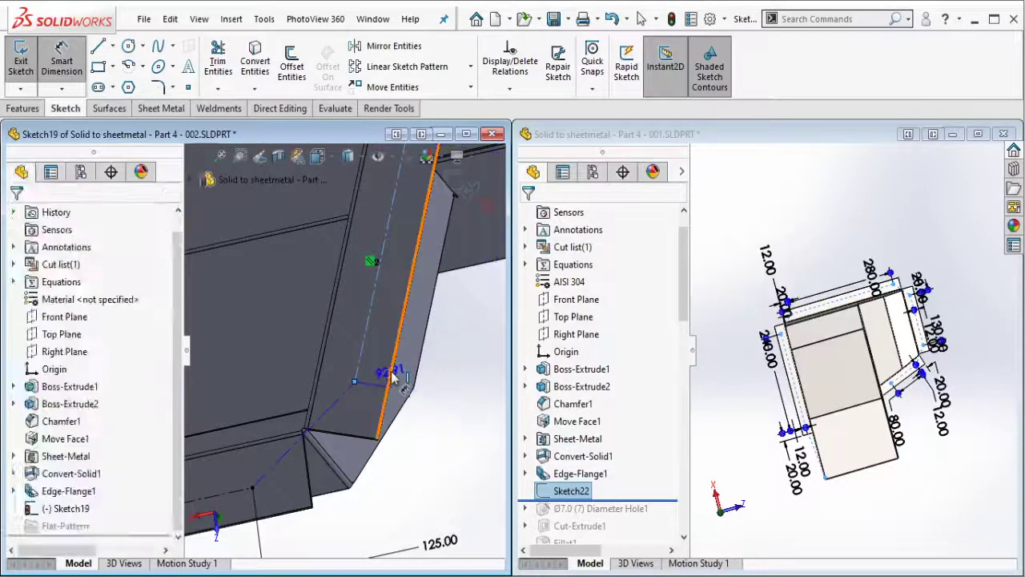
{"action": "left_click", "coordinate": [445, 405]}
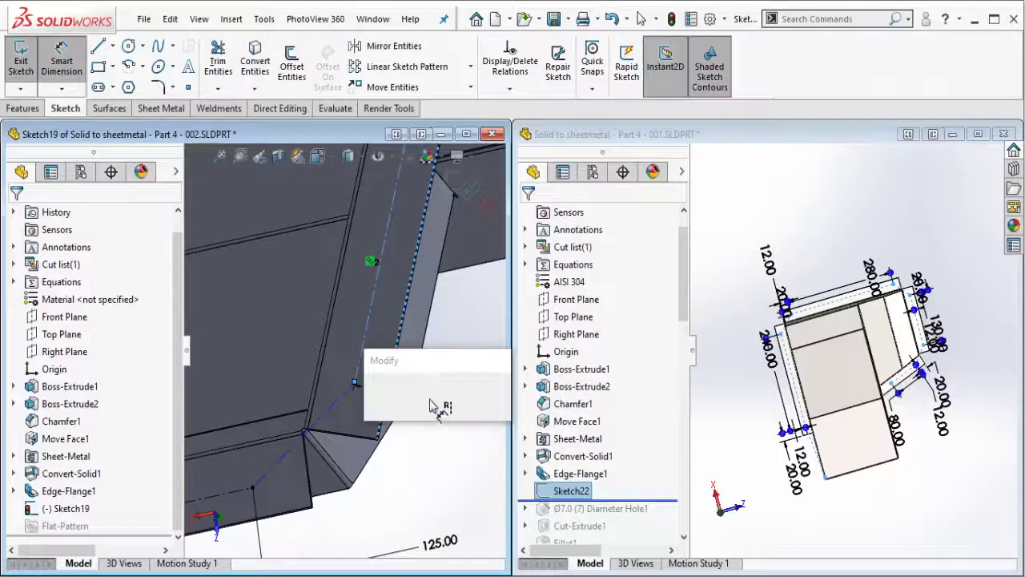
{"action": "type", "text": "12"}
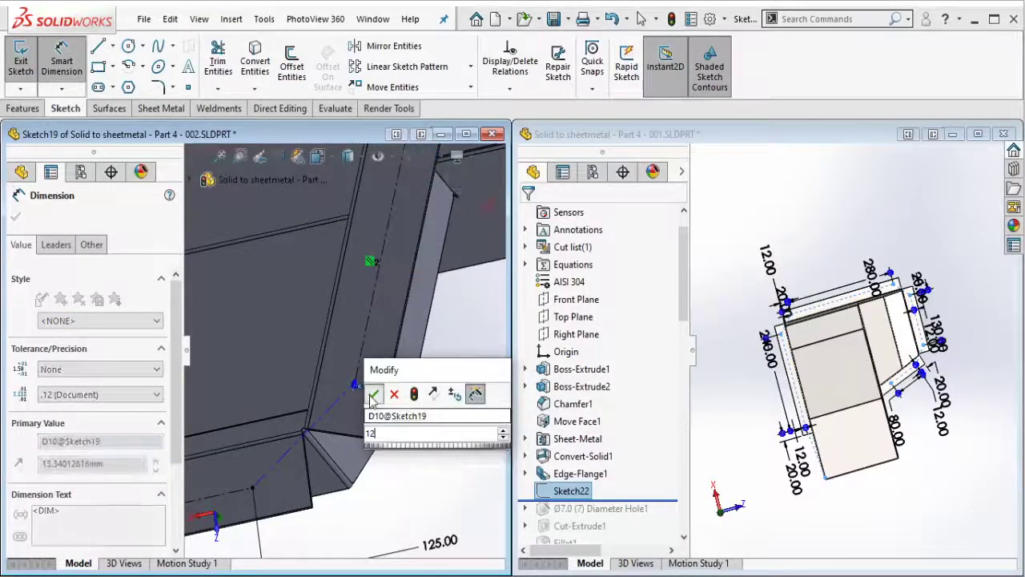
{"action": "key", "text": "Escape"}
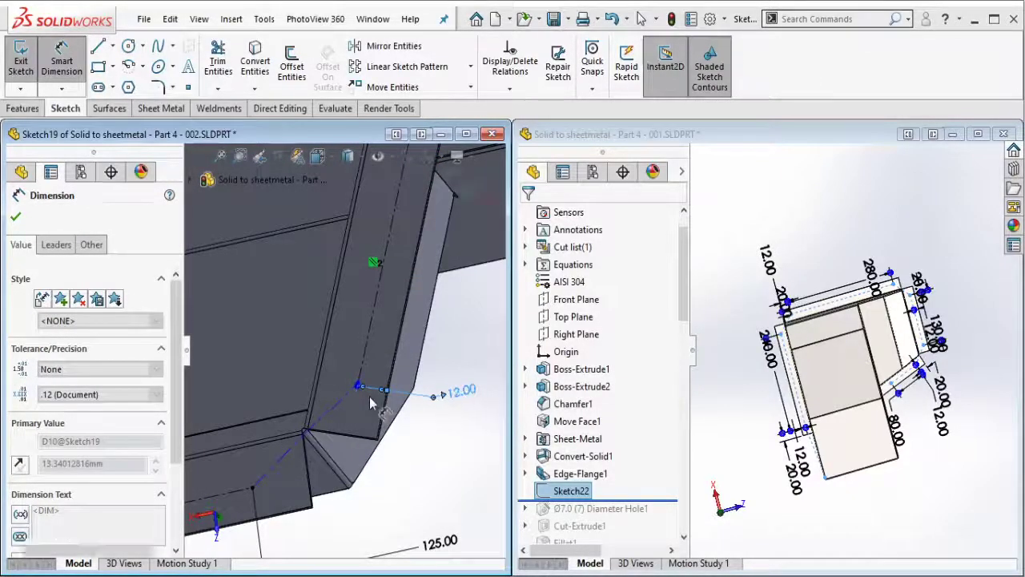
{"action": "key", "text": "Escape"}
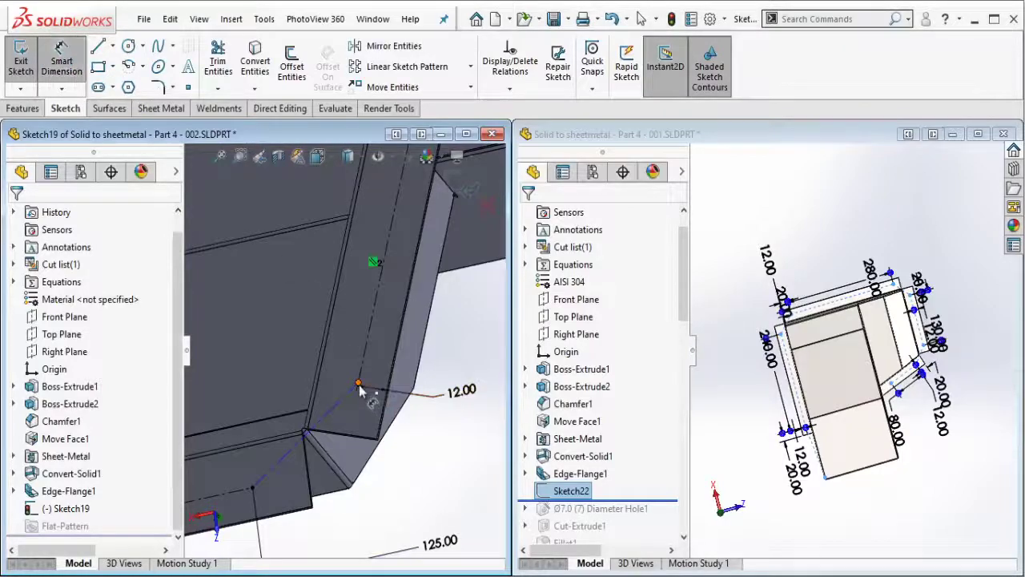
- Dimension the sketch point 30 mm from the adjacent line
{"action": "left_click", "coordinate": [250, 488]}
{"action": "left_click", "coordinate": [344, 469]}
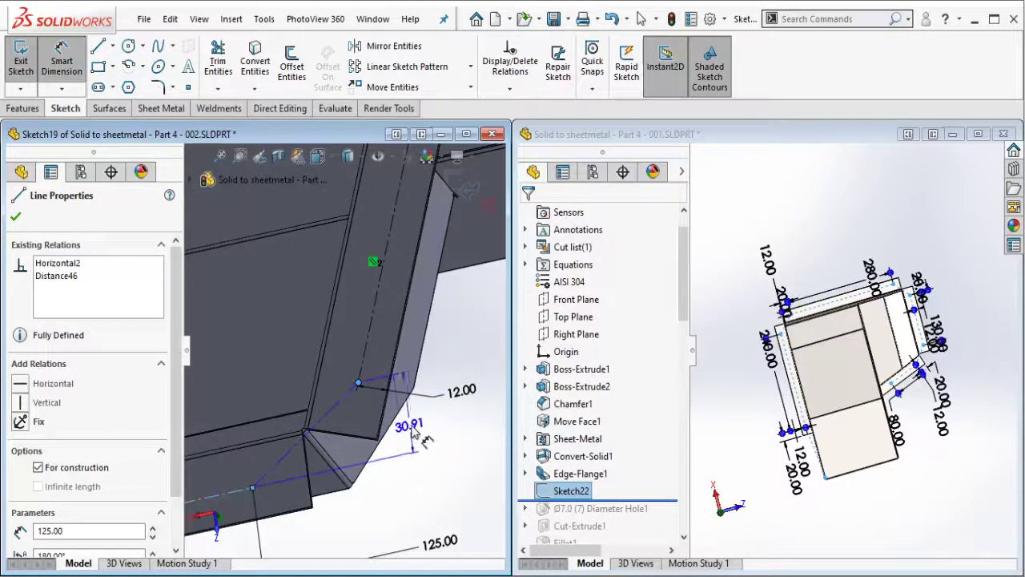
{"action": "left_click", "coordinate": [423, 432]}
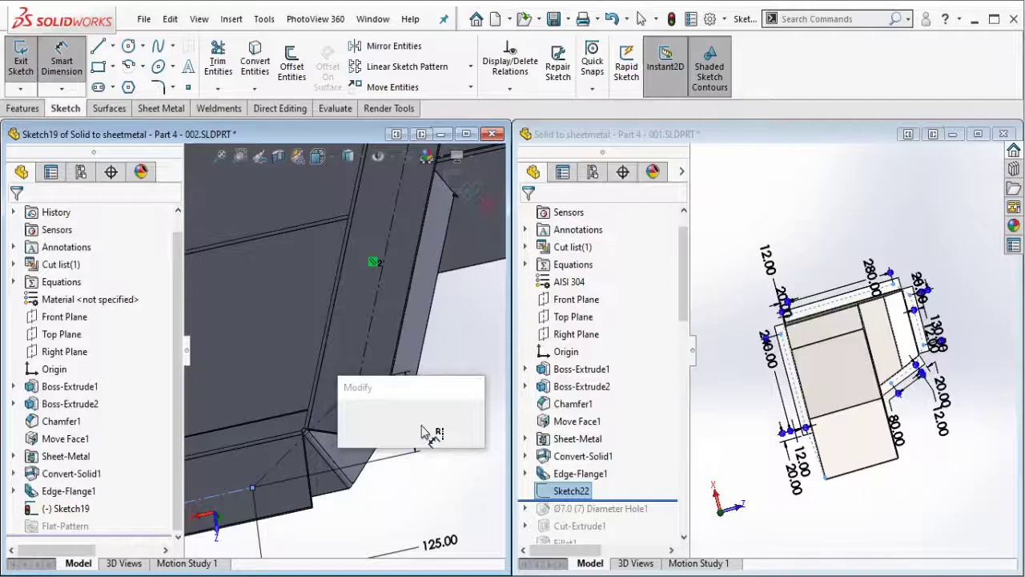
{"action": "type", "text": "30"}
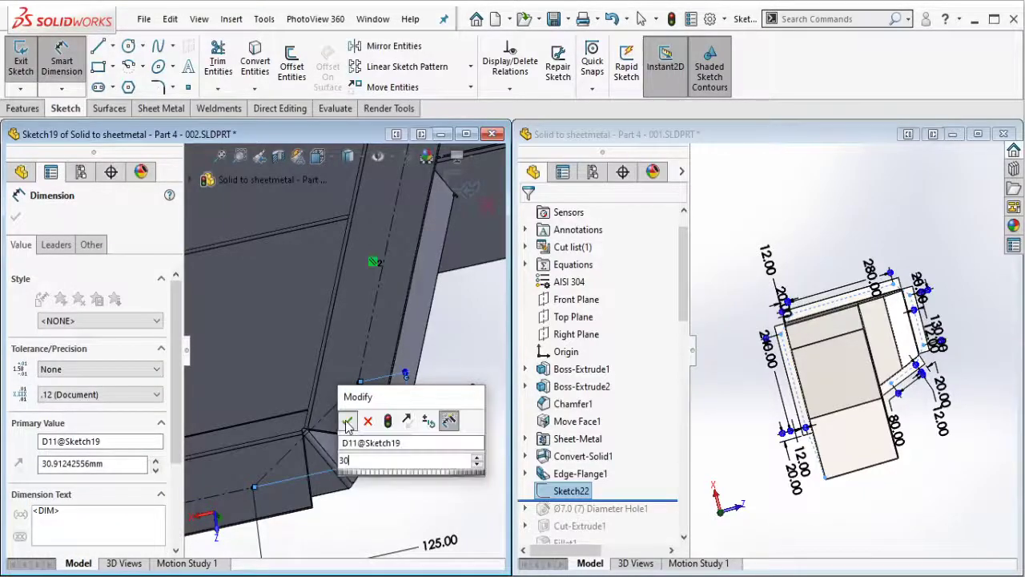
{"action": "left_click", "coordinate": [348, 422]}
{"action": "key", "text": "Escape"}
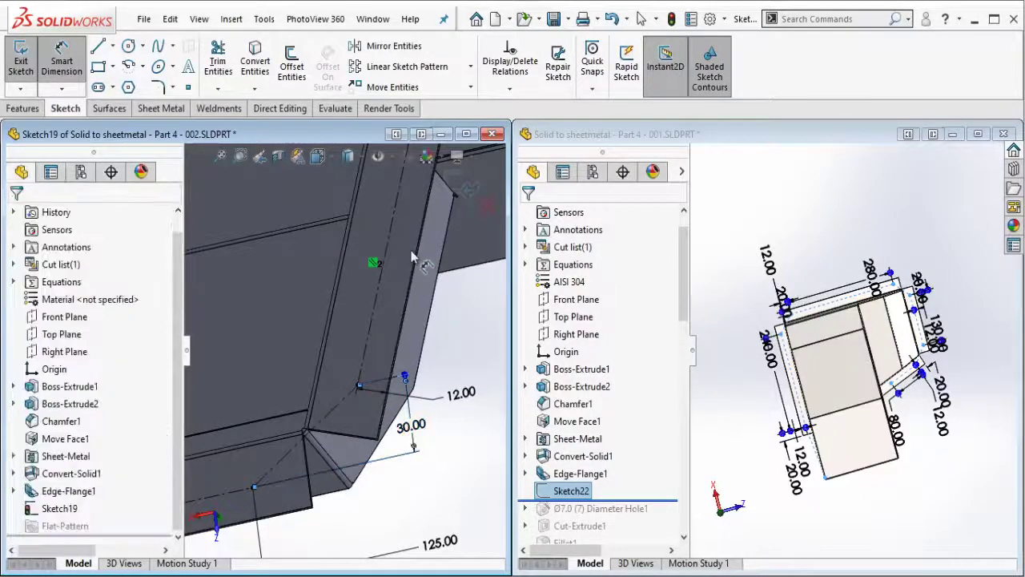
{"action": "scroll", "coordinate": [393, 261], "scroll_direction": "up", "scroll_amount": 3}
{"action": "key", "text": "Escape"}
- Move the sketch point down the other flange and set the vertical line to 85 mm, replacing 88.14
{"action": "middle_click_drag", "start_coordinate": [374, 263], "coordinate": [383, 272]}
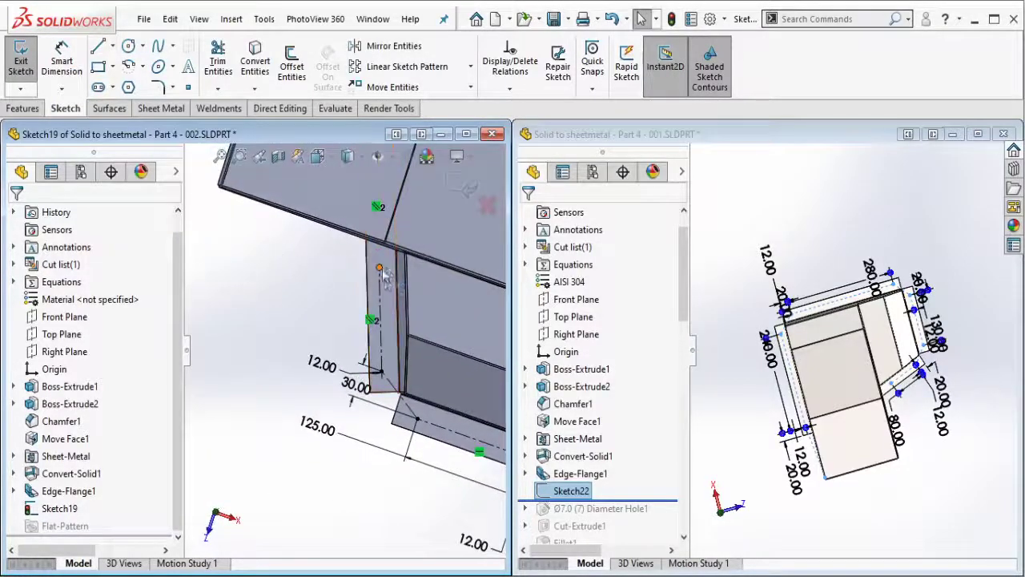
{"action": "left_click_drag", "start_coordinate": [385, 274], "coordinate": [388, 303]}
{"action": "key", "text": "Escape"}
{"action": "key", "text": "d"}
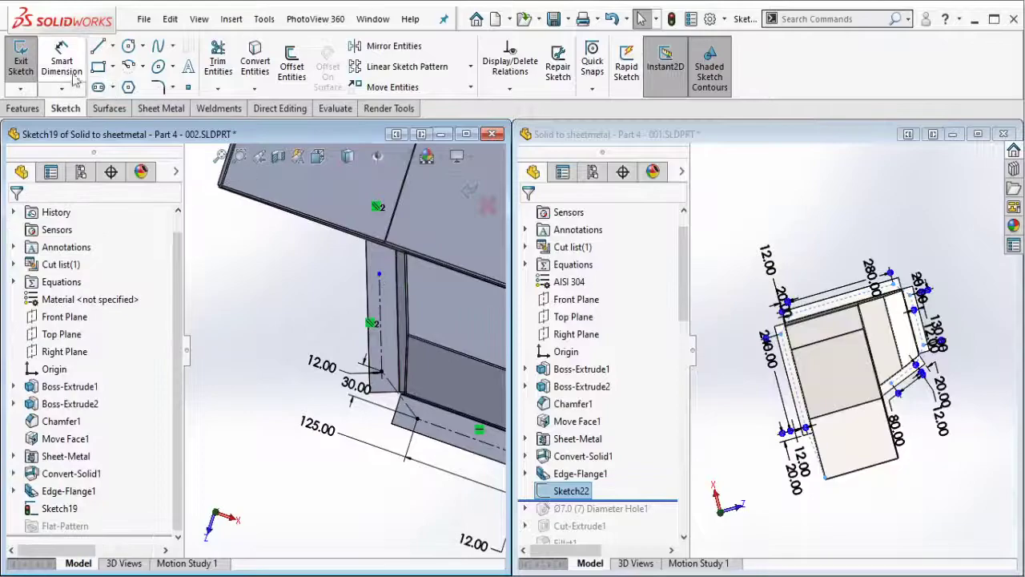
{"action": "left_click", "coordinate": [380, 344]}
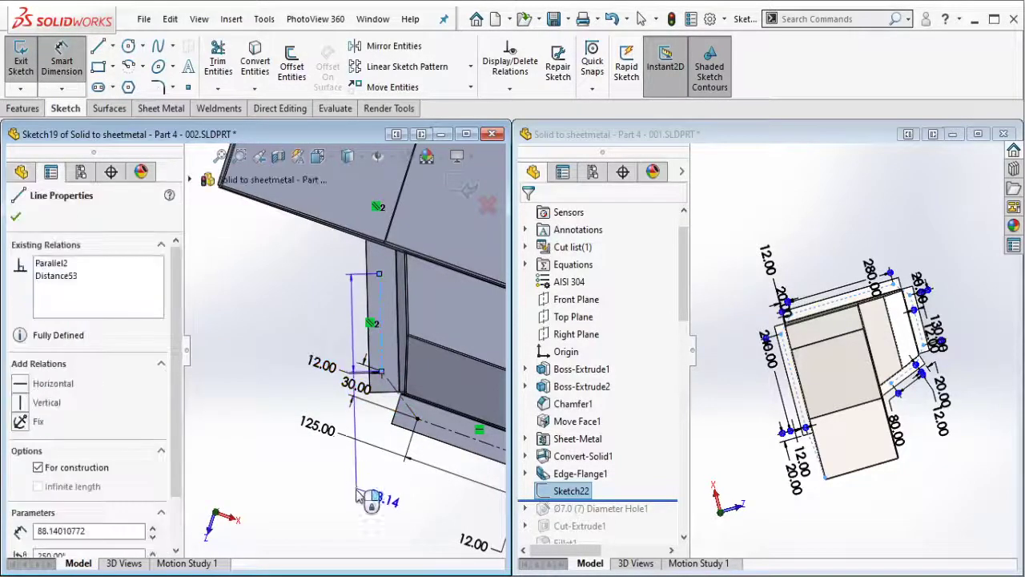
{"action": "left_click", "coordinate": [375, 540]}
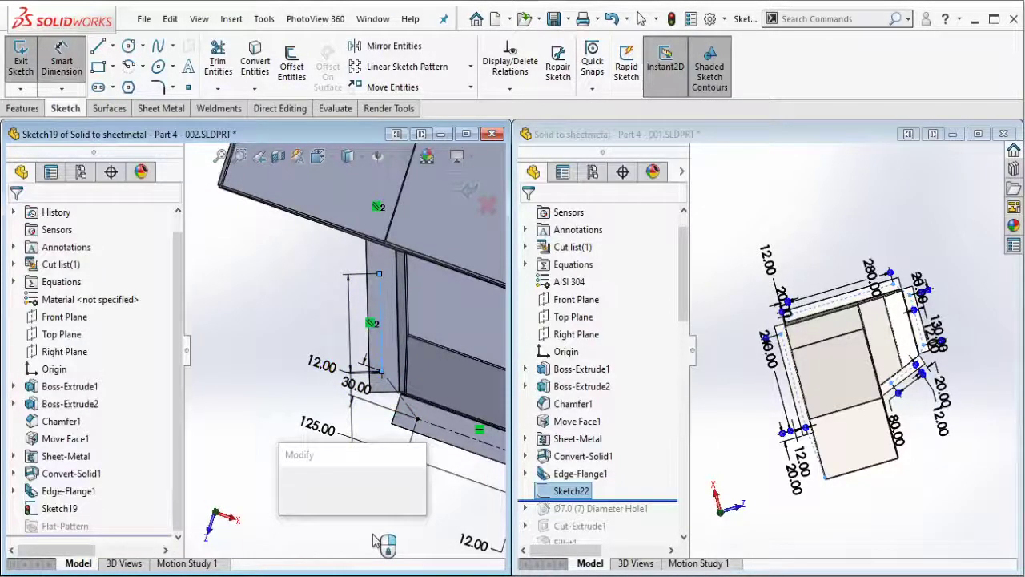
{"action": "type", "text": "85"}
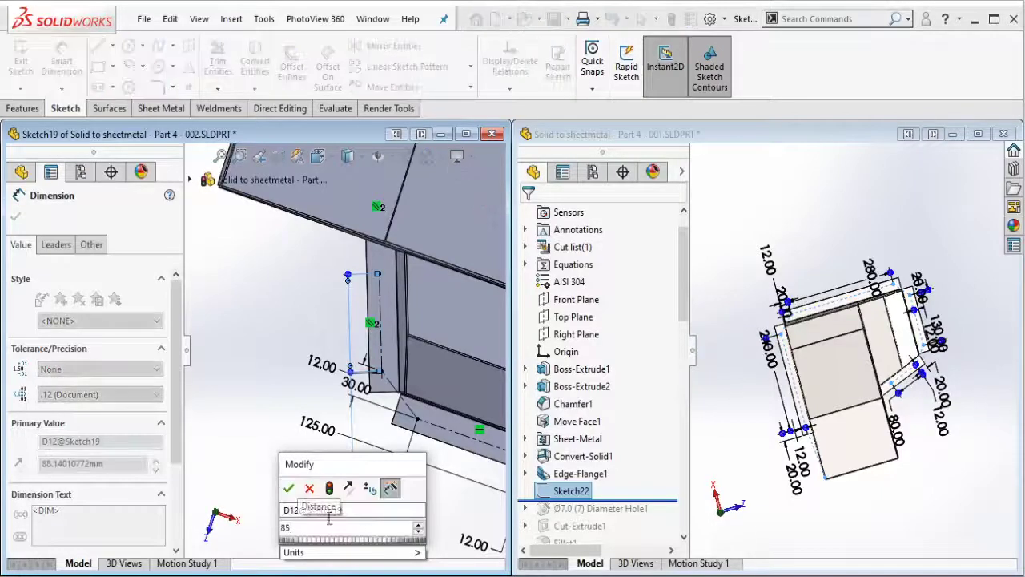
{"action": "key", "text": "Escape"}
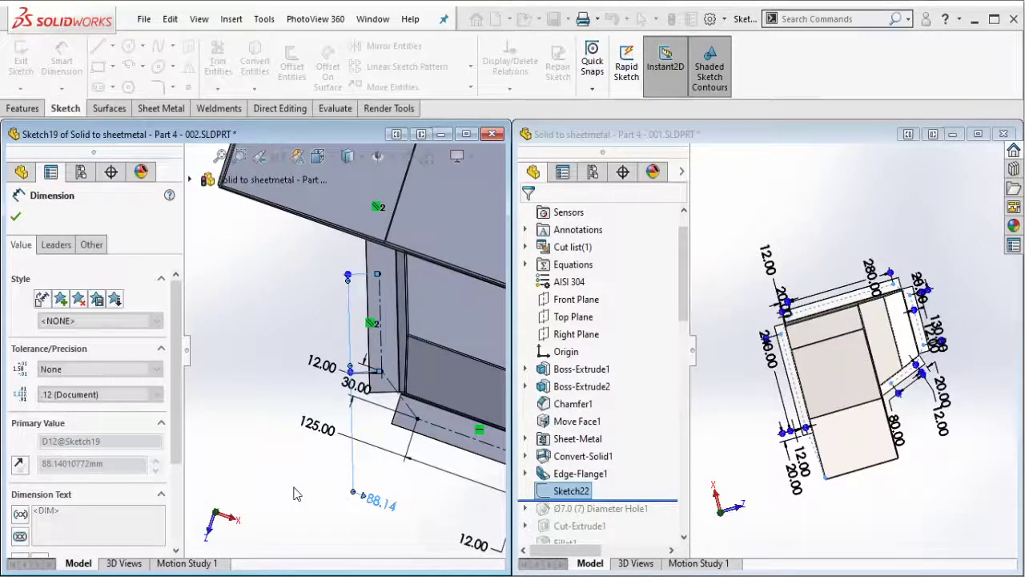
{"action": "key", "text": "Escape"}
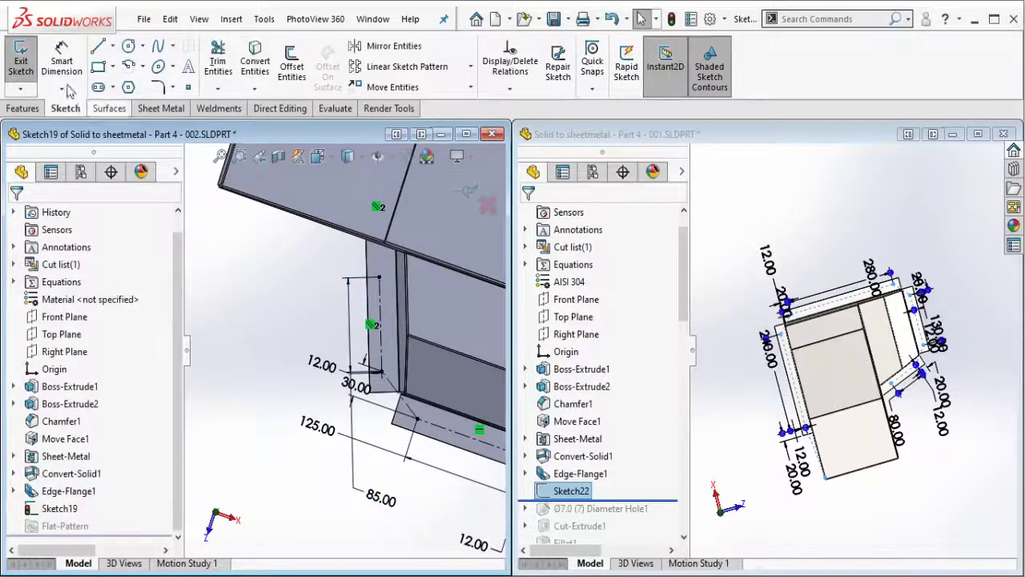
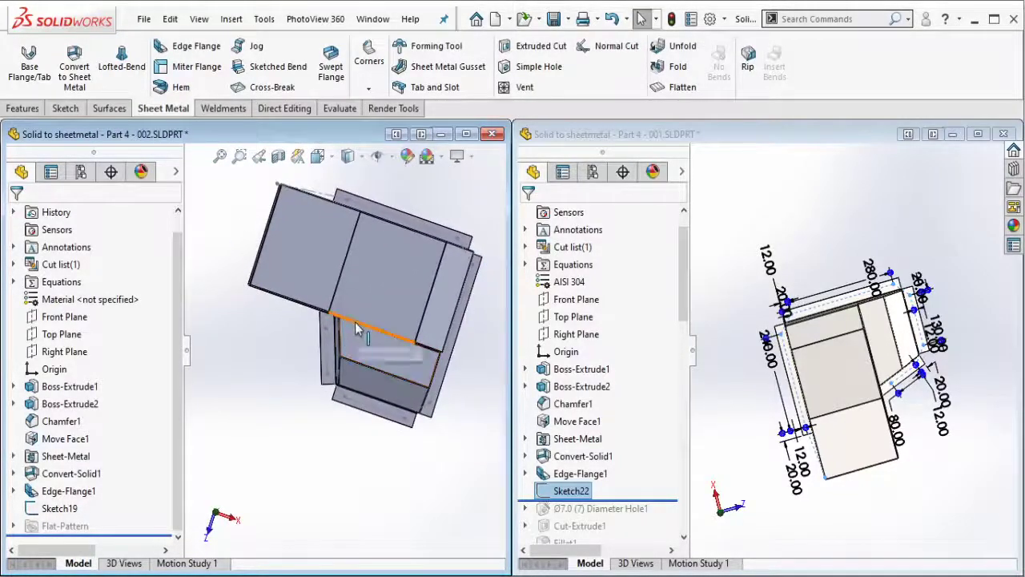
- Compare the reference part, then orbit the working part to view its underside
{"action": "left_click", "coordinate": [909, 225]}
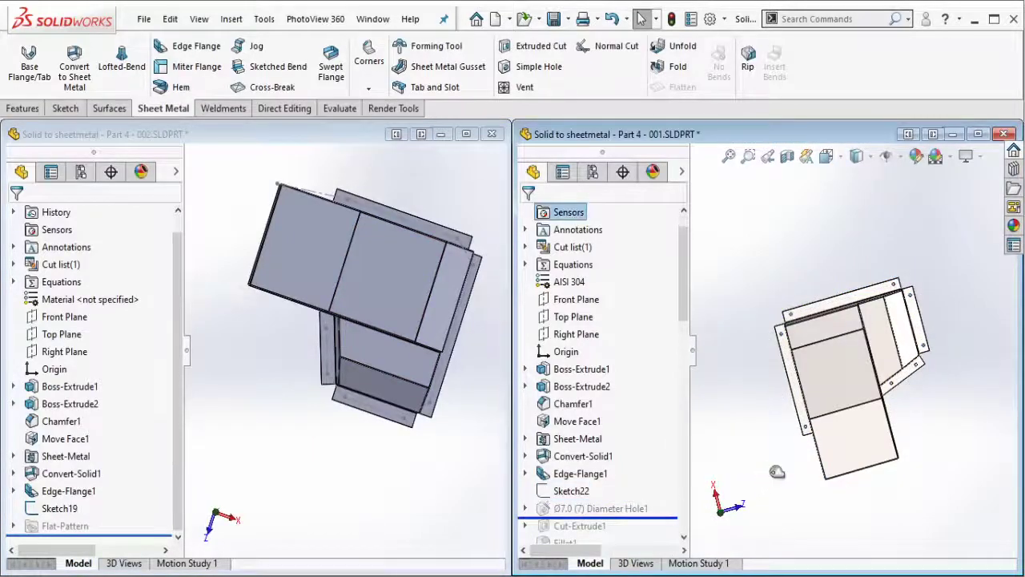
{"action": "scroll", "coordinate": [861, 429], "scroll_direction": "down", "scroll_amount": 2}
{"action": "scroll", "coordinate": [862, 429], "scroll_direction": "down", "scroll_amount": 2}
{"action": "left_click", "coordinate": [403, 255]}
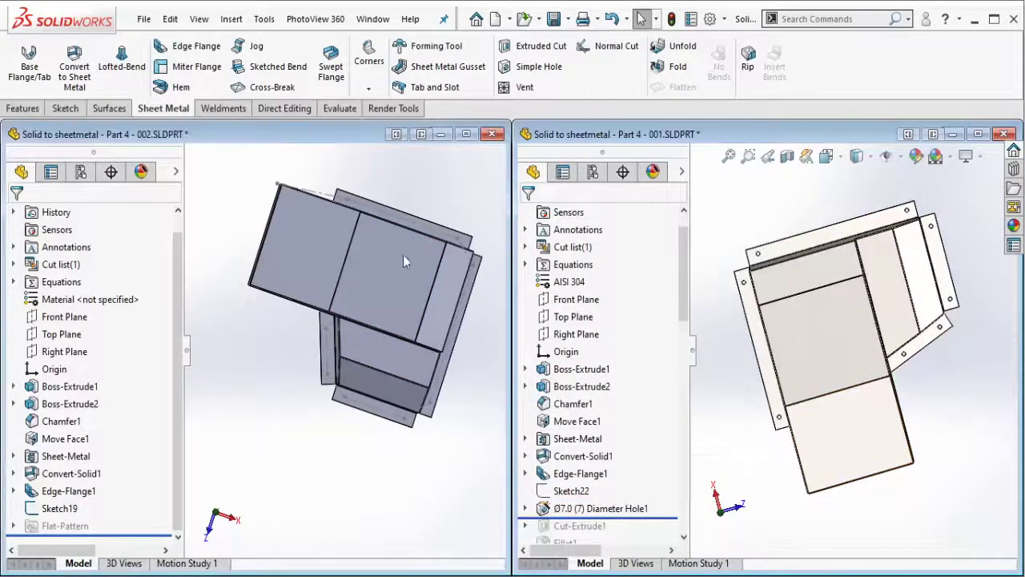
{"action": "mouse_move", "coordinate": [403, 254]}
{"action": "middle_mouse_down"}
{"action": "mouse_move", "coordinate": [377, 288]}
{"action": "mouse_move", "coordinate": [530, 360]}
{"action": "middle_mouse_up"}
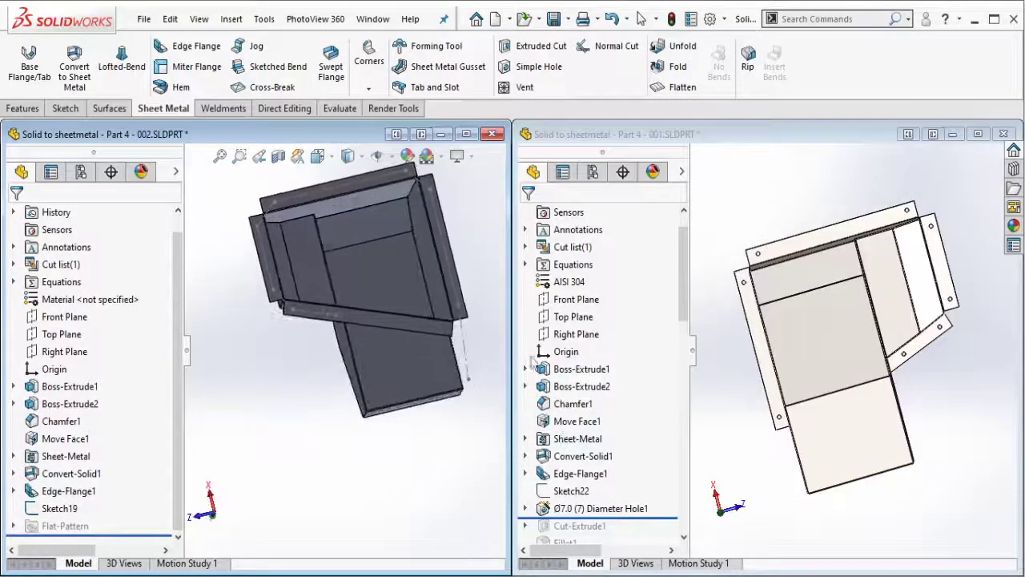
{"action": "scroll", "coordinate": [338, 268], "scroll_direction": "down", "scroll_amount": 2}
{"action": "scroll", "coordinate": [236, 255], "scroll_direction": "up", "scroll_amount": 1}
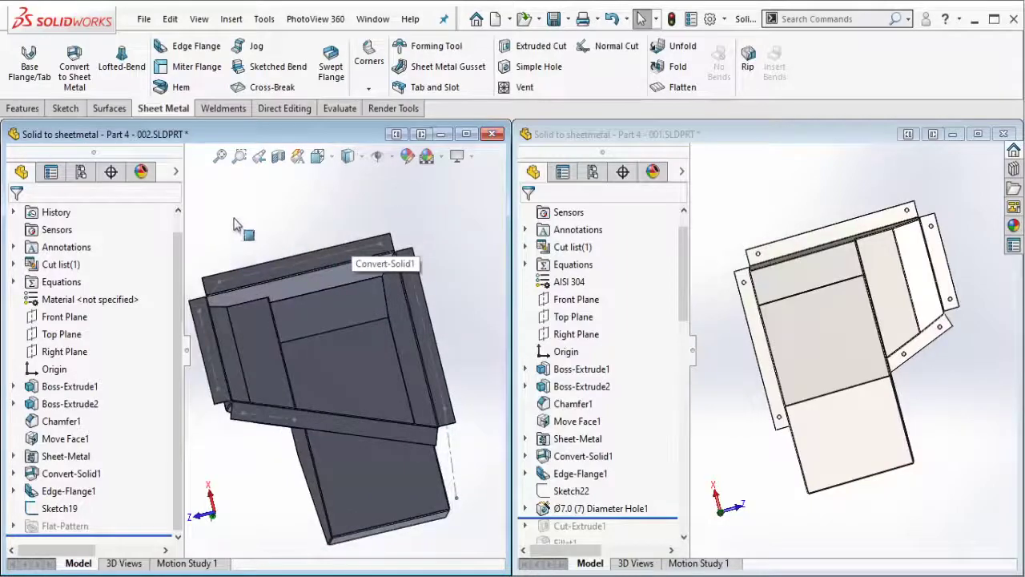
- Start a Hole Wizard feature and place hole points at the flange corners
{"action": "left_click", "coordinate": [22, 109]}
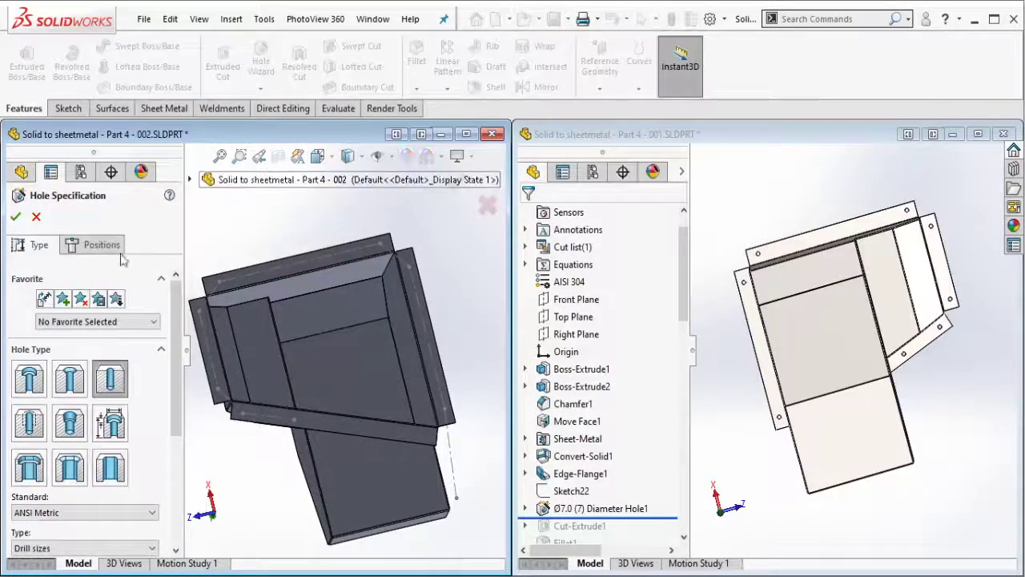
{"action": "left_click", "coordinate": [116, 248]}
{"action": "scroll", "coordinate": [385, 281], "scroll_direction": "down", "scroll_amount": 2}
{"action": "scroll", "coordinate": [433, 255], "scroll_direction": "down", "scroll_amount": 2}
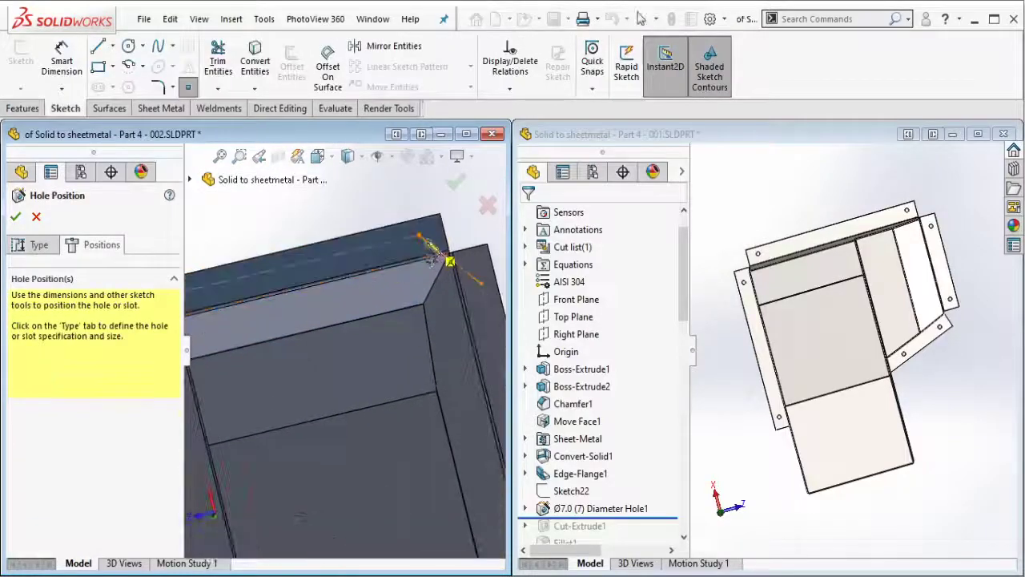
{"action": "left_click", "coordinate": [418, 235]}
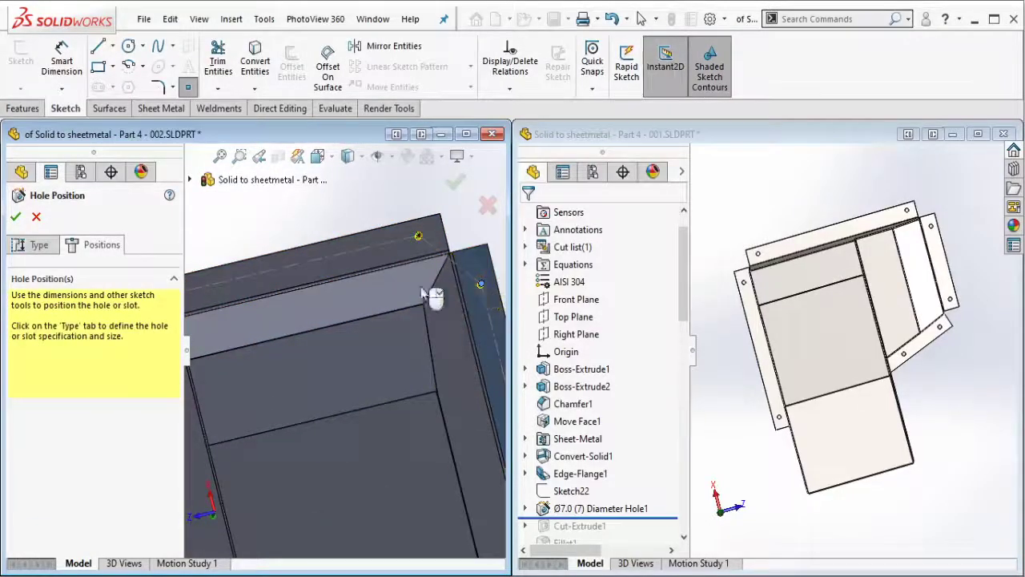
{"action": "middle_click_drag", "start_coordinate": [430, 294], "coordinate": [248, 280]}
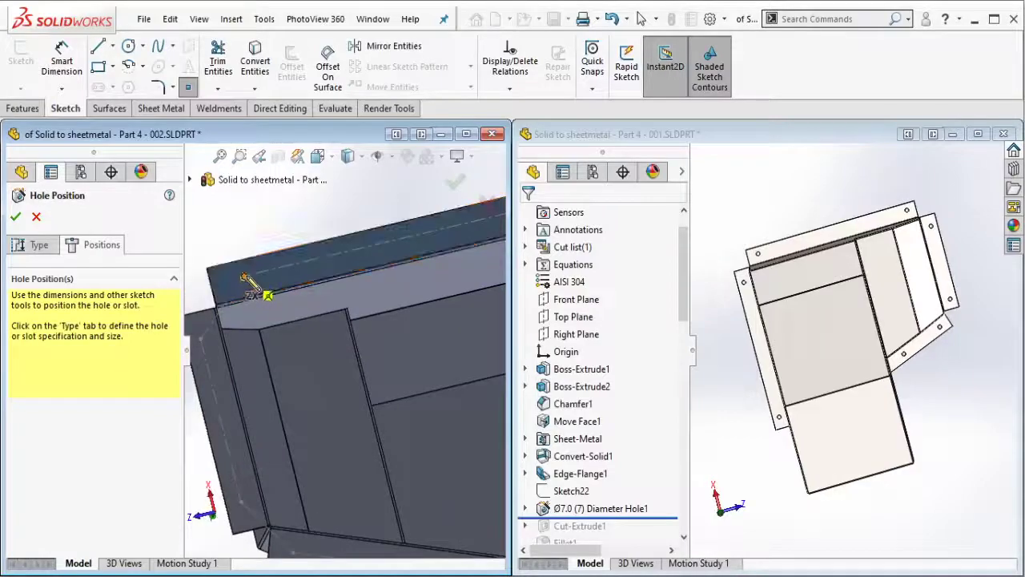
{"action": "left_click", "coordinate": [244, 278]}
{"action": "left_click", "coordinate": [200, 340]}
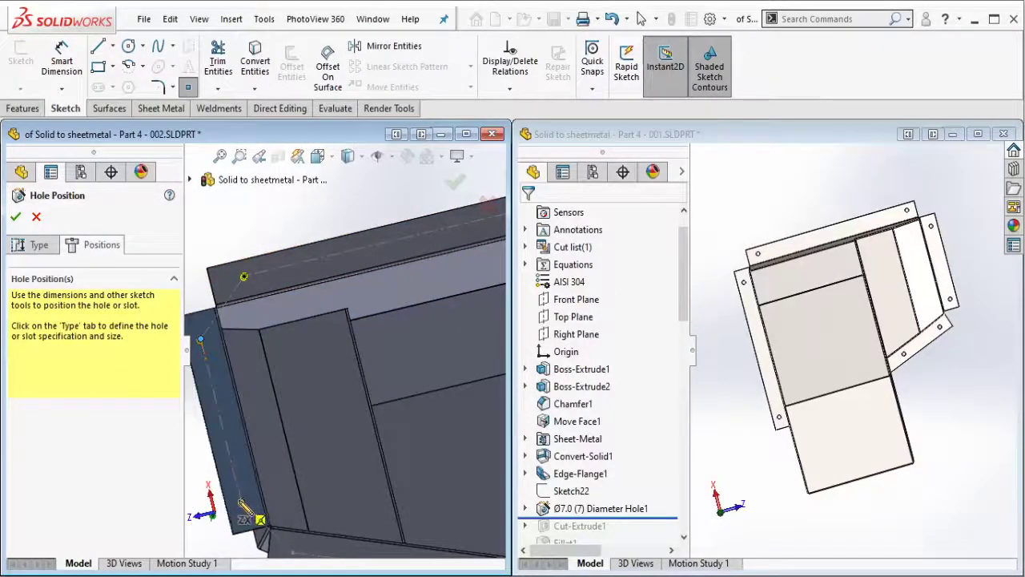
{"action": "middle_click_drag", "start_coordinate": [243, 507], "coordinate": [274, 459]}
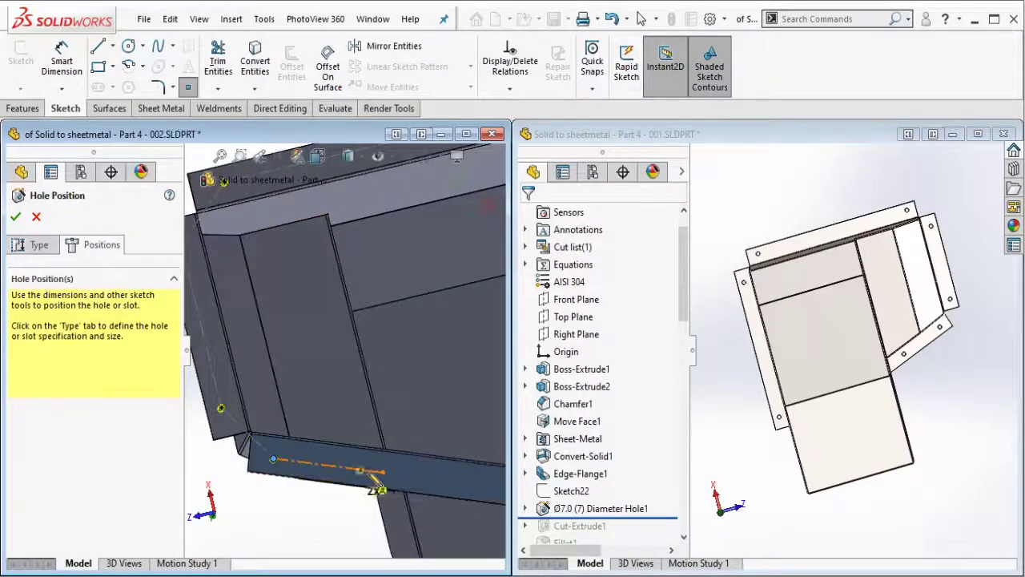
{"action": "middle_click_drag", "start_coordinate": [384, 473], "coordinate": [403, 438]}
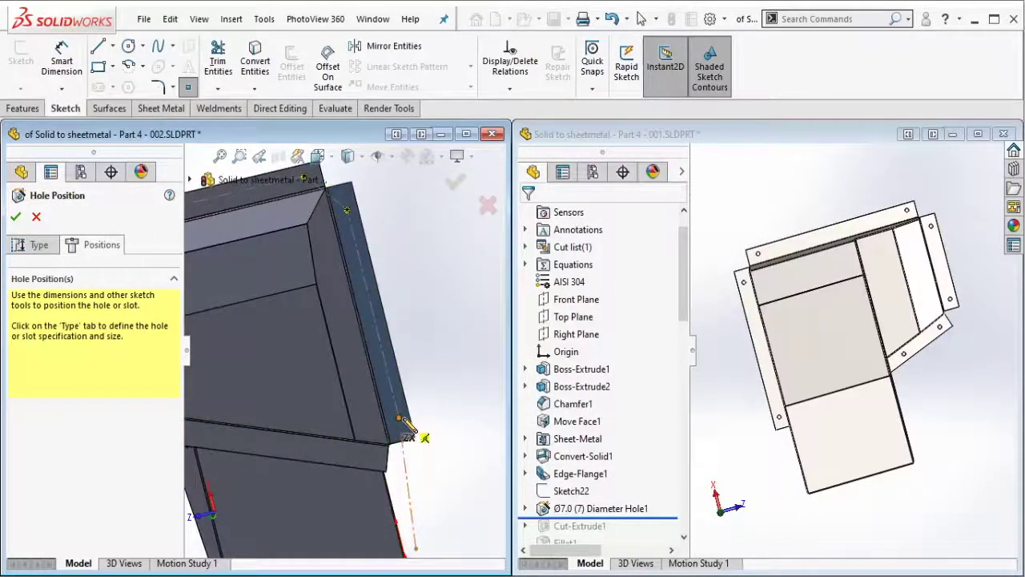
{"action": "key", "text": "f"}
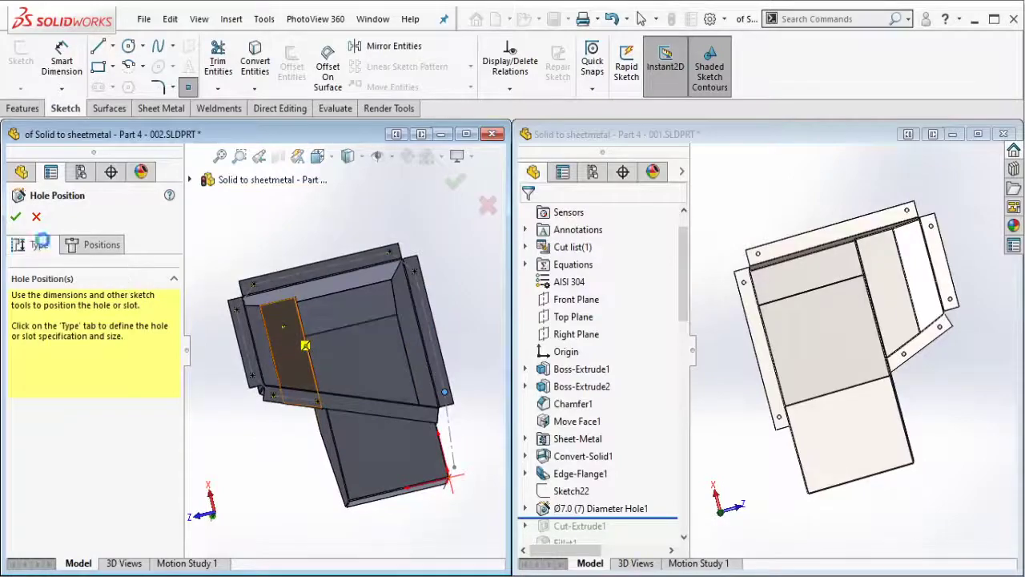
- Set the holes to ANSI Metric drill sizes, Ø7.0 diameter, Through All
{"action": "left_click", "coordinate": [38, 243]}
{"action": "scroll", "coordinate": [88, 384], "scroll_direction": "down", "scroll_amount": 3}
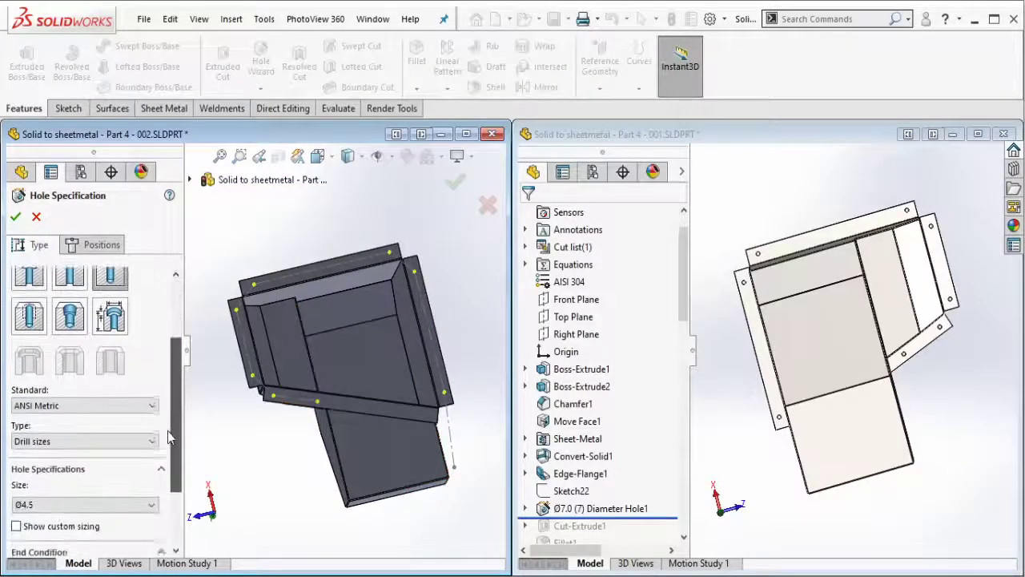
{"action": "scroll", "coordinate": [88, 384], "scroll_direction": "down", "scroll_amount": 2}
{"action": "left_click", "coordinate": [80, 383]}
{"action": "left_click", "coordinate": [78, 397]}
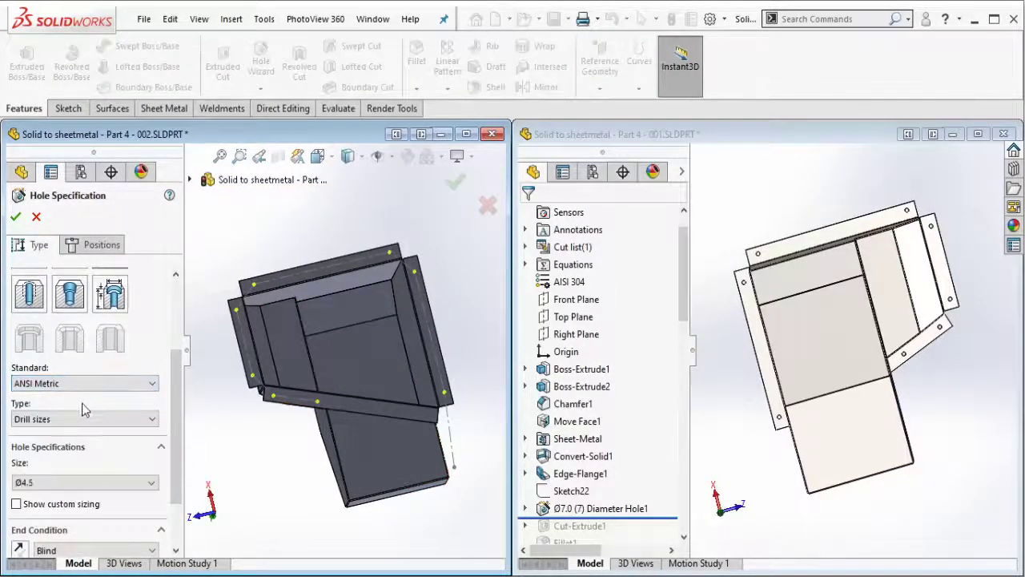
{"action": "left_click", "coordinate": [81, 419]}
{"action": "left_click", "coordinate": [81, 432]}
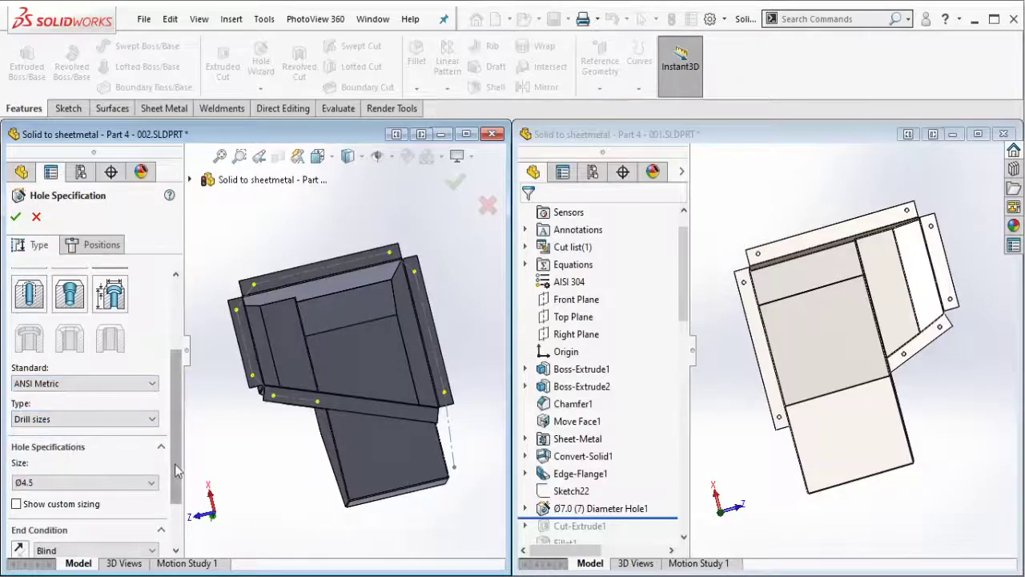
{"action": "scroll", "coordinate": [177, 471], "scroll_direction": "down", "scroll_amount": 3}
{"action": "left_click", "coordinate": [148, 408]}
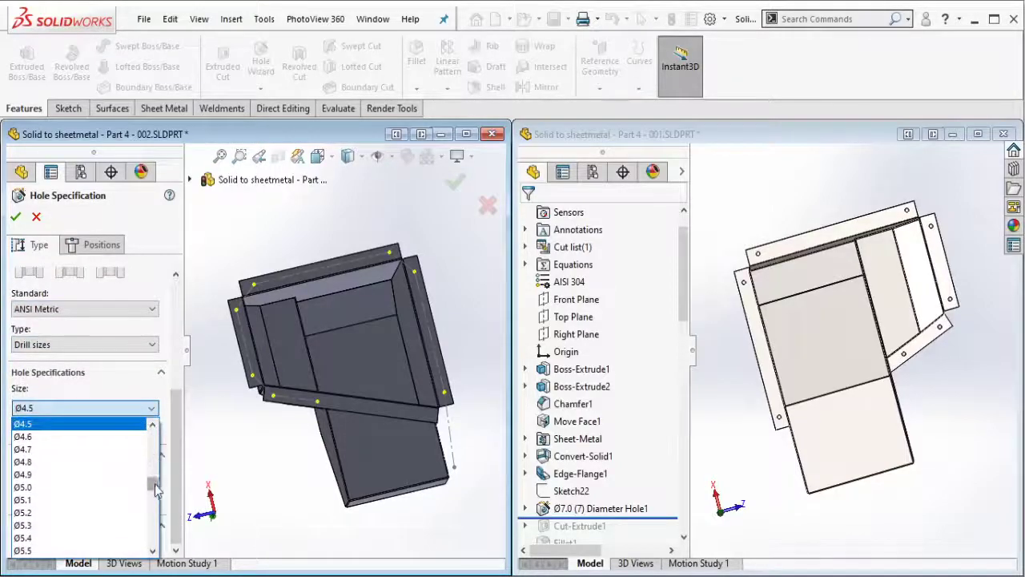
{"action": "left_click_drag", "start_coordinate": [156, 490], "coordinate": [156, 503]}
{"action": "left_click", "coordinate": [80, 500]}
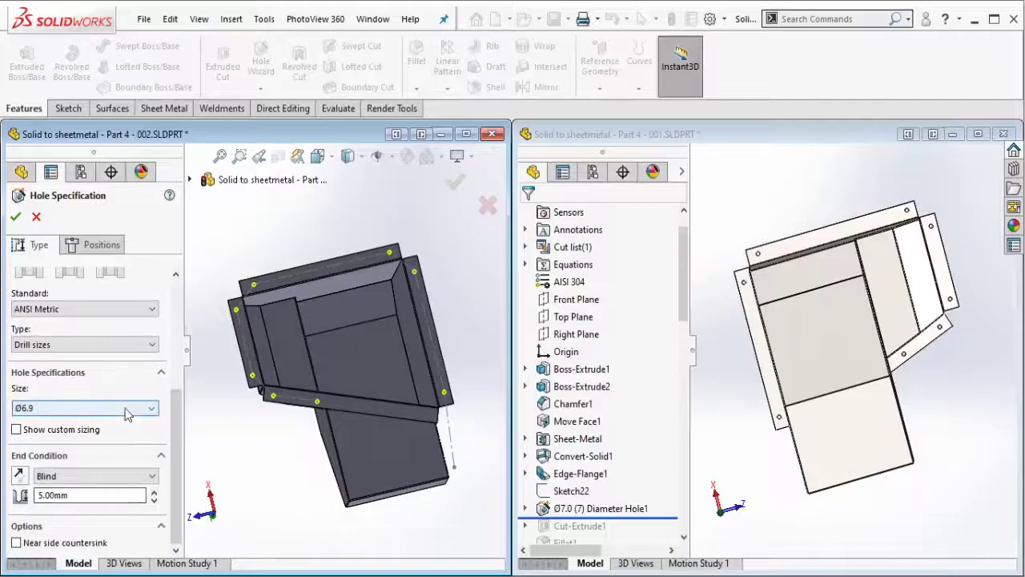
{"action": "left_click", "coordinate": [132, 475]}
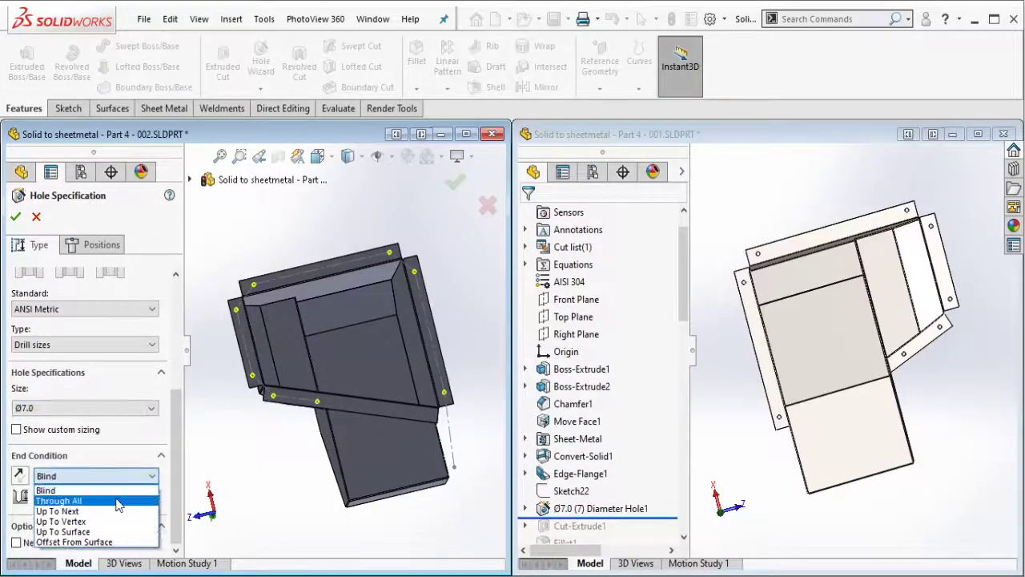
{"action": "left_click", "coordinate": [56, 495]}
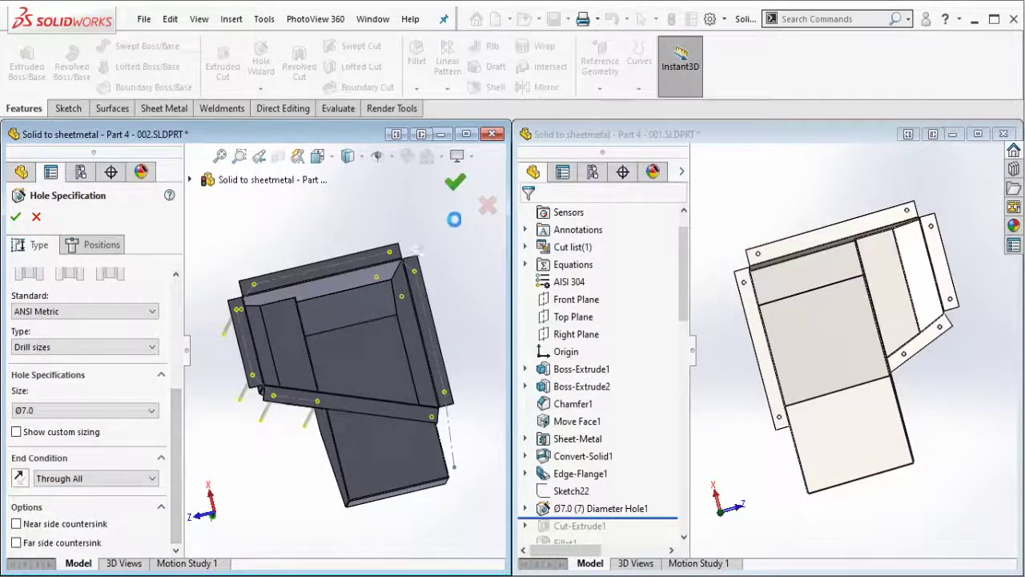
- Create the holes, hide Sketch19, and roll the reference tree back to Cut-Extrude1 to inspect it
{"action": "key", "text": "Return"}
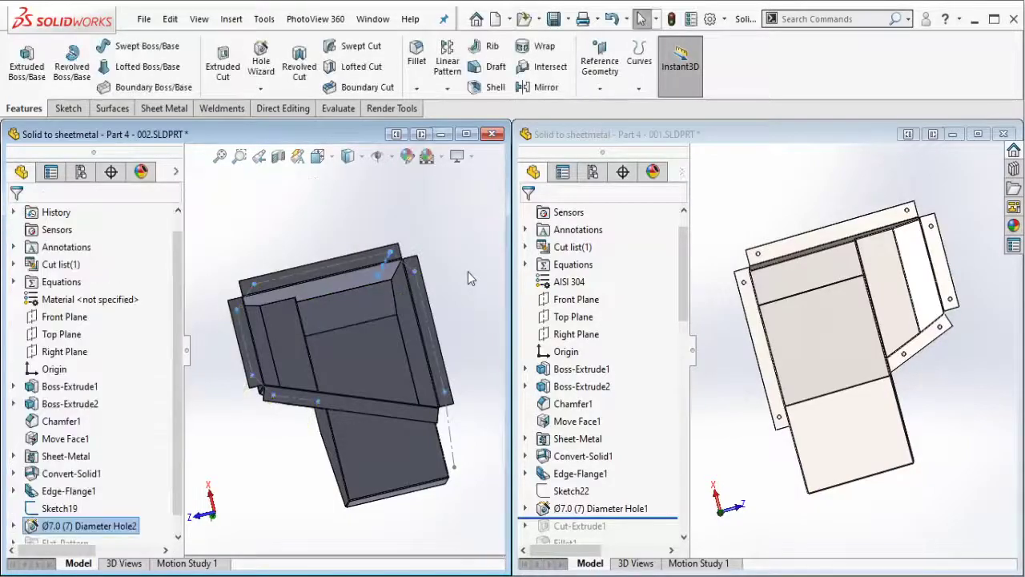
{"action": "left_click", "coordinate": [518, 384]}
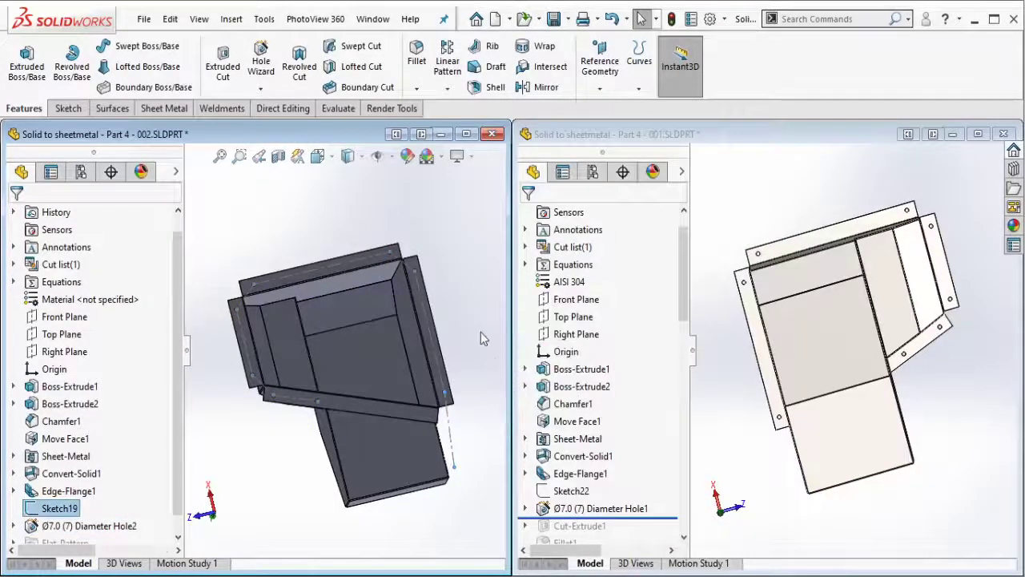
{"action": "left_click_drag", "start_coordinate": [685, 310], "coordinate": [684, 370]}
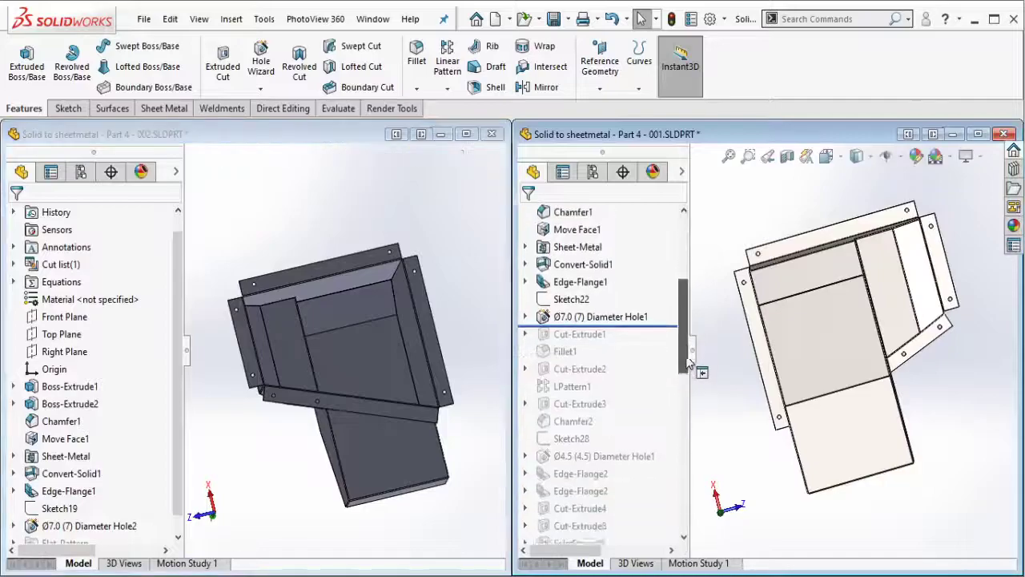
{"action": "left_click_drag", "start_coordinate": [666, 309], "coordinate": [654, 324]}
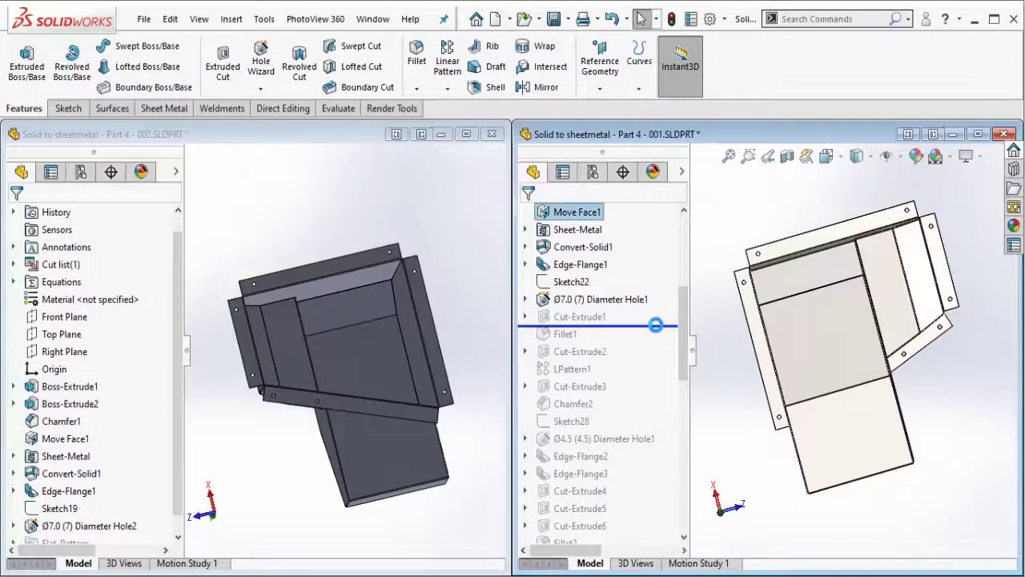
{"action": "left_click", "coordinate": [593, 316]}
{"action": "mouse_move", "coordinate": [828, 306]}
{"action": "middle_mouse_down"}
{"action": "mouse_move", "coordinate": [708, 368]}
{"action": "mouse_move", "coordinate": [849, 207]}
{"action": "middle_mouse_up"}
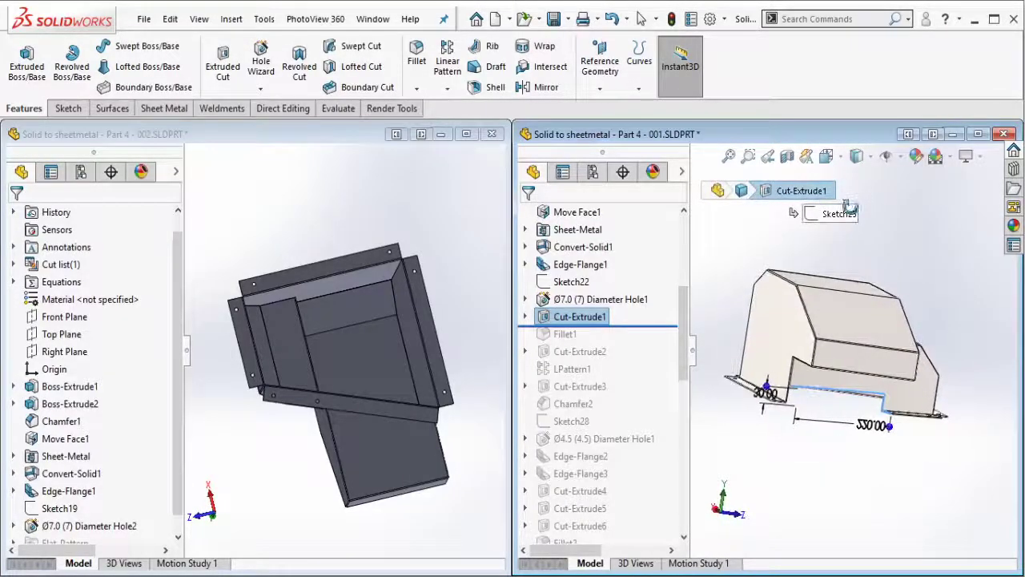
- Orbit and zoom the working part to match the reference part's viewing angle
{"action": "left_click", "coordinate": [480, 374]}
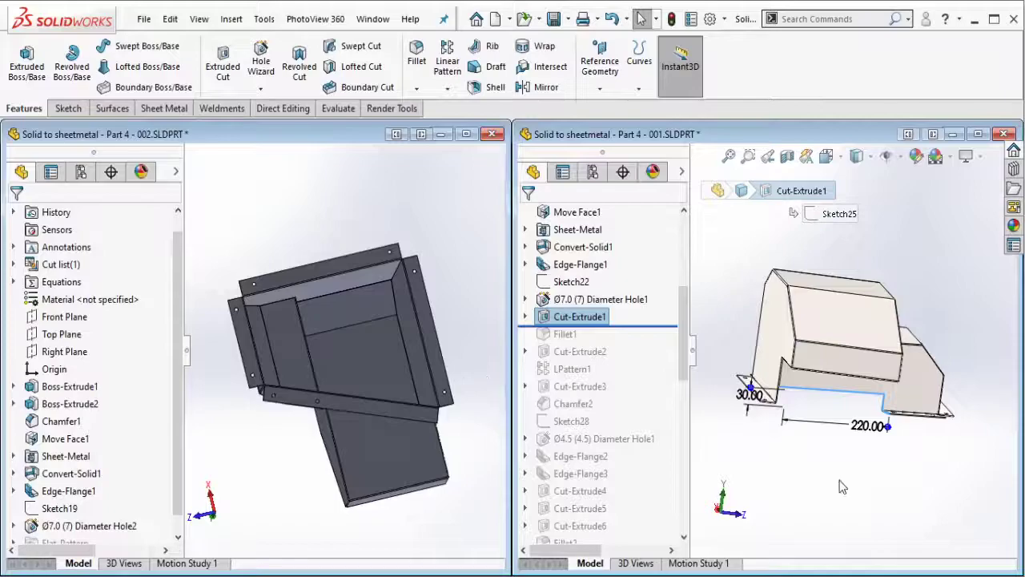
{"action": "left_click", "coordinate": [427, 321]}
{"action": "mouse_move", "coordinate": [428, 320]}
{"action": "middle_mouse_down"}
{"action": "mouse_move", "coordinate": [451, 446]}
{"action": "mouse_move", "coordinate": [373, 439]}
{"action": "middle_mouse_up"}
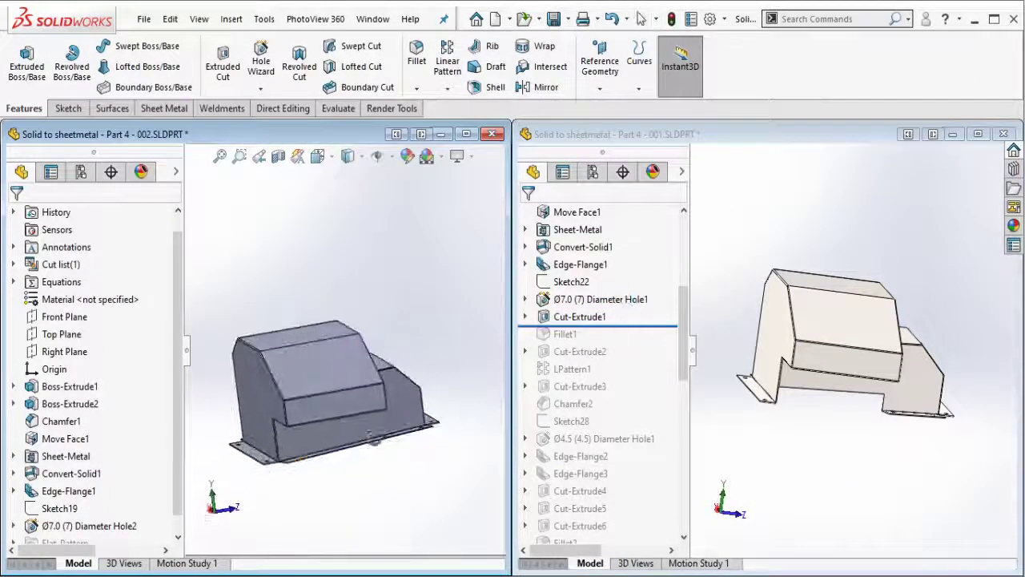
{"action": "scroll", "coordinate": [371, 439], "scroll_direction": "down", "scroll_amount": 5}
{"action": "scroll", "coordinate": [336, 441], "scroll_direction": "down", "scroll_amount": 3}
{"action": "scroll", "coordinate": [296, 444], "scroll_direction": "down", "scroll_amount": 2}
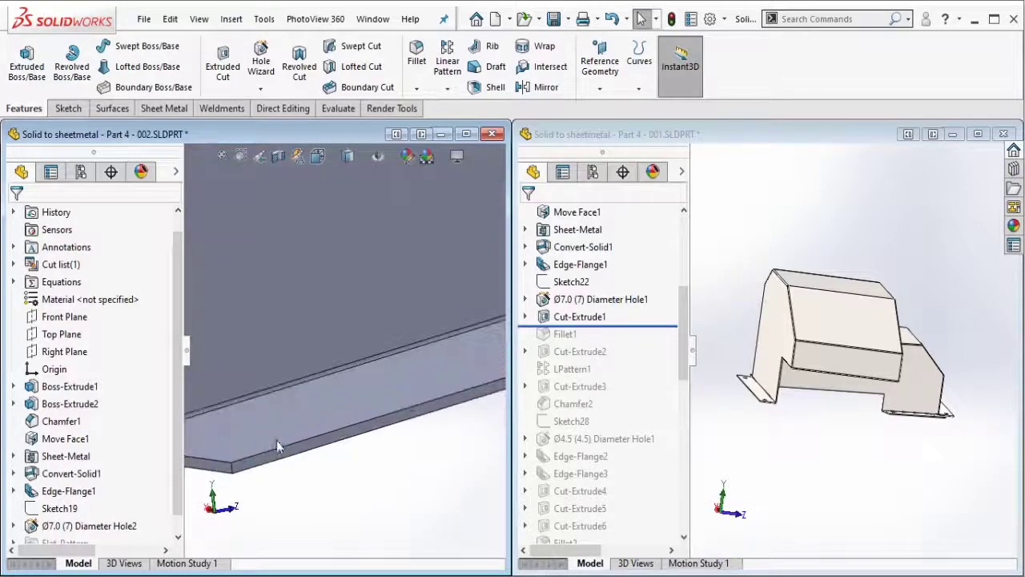
- Start a sketch on the lower flange's edge face and draw a corner rectangle
{"action": "left_click", "coordinate": [277, 442]}
{"action": "left_click", "coordinate": [320, 400]}
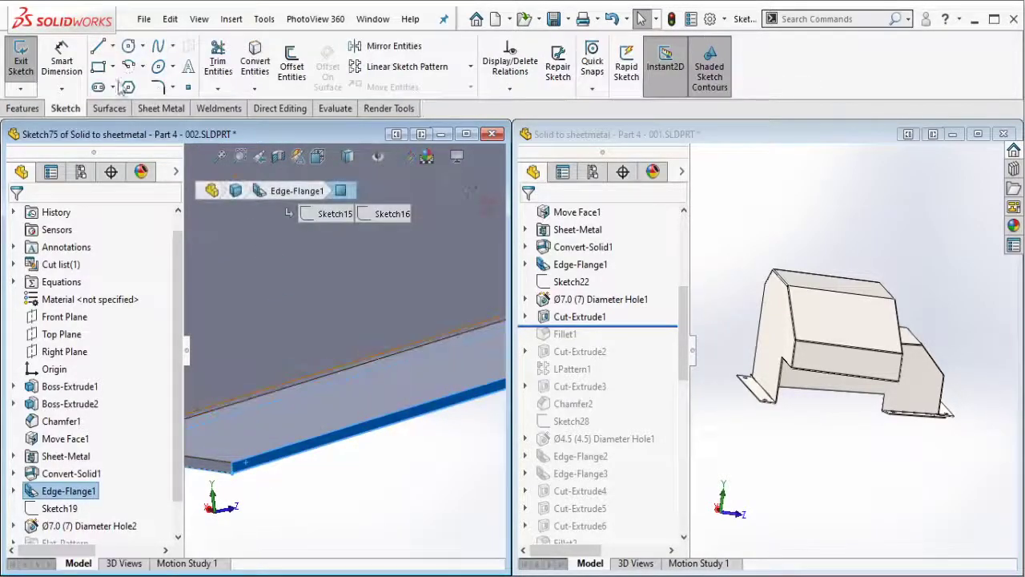
{"action": "left_click", "coordinate": [233, 472]}
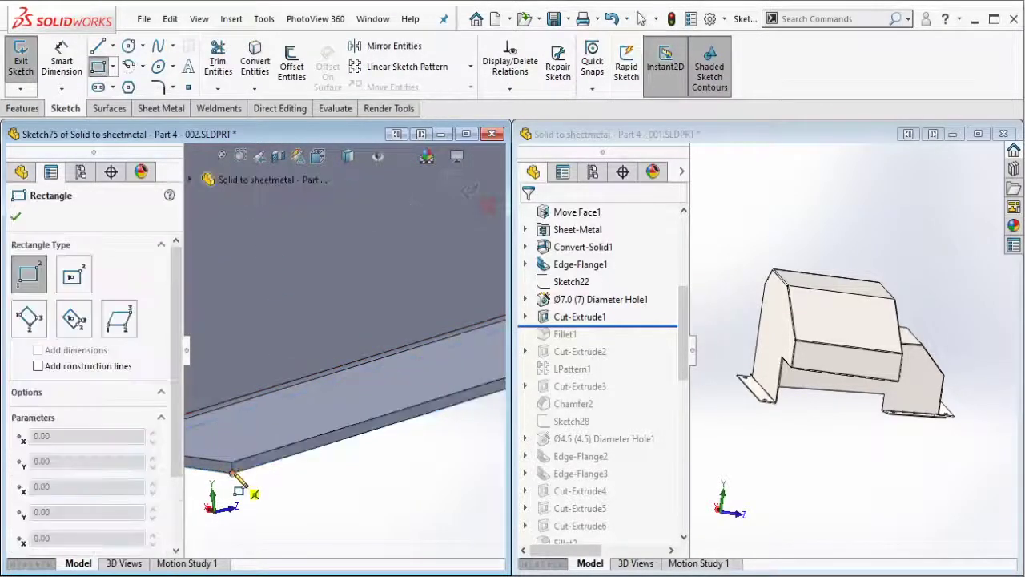
{"action": "left_click", "coordinate": [365, 299]}
{"action": "scroll", "coordinate": [336, 345], "scroll_direction": "up", "scroll_amount": 5}
{"action": "key", "text": "Escape"}
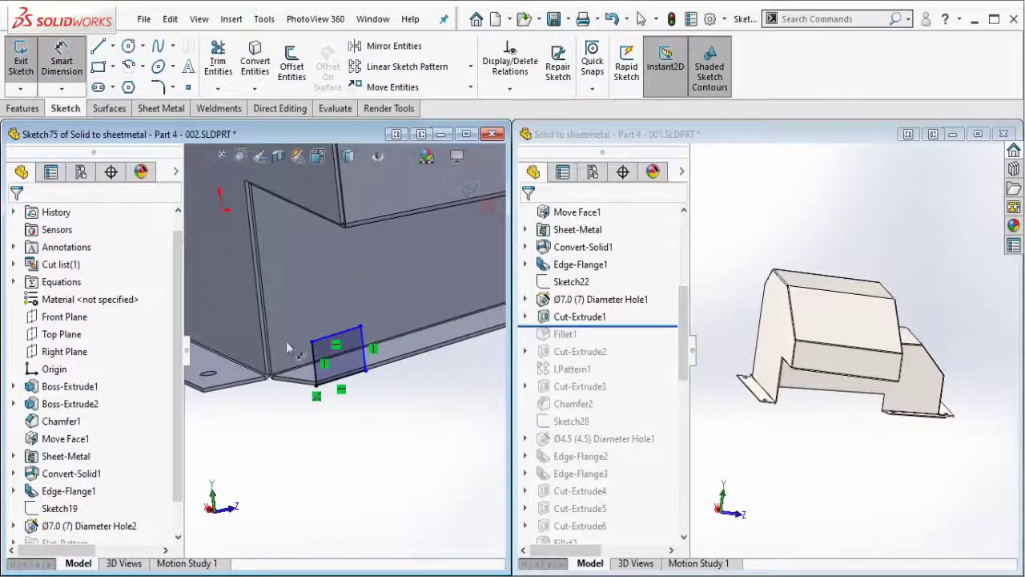
- Dimension the rectangle's height to 30 mm and stretch it along the flange
{"action": "left_click", "coordinate": [300, 454]}
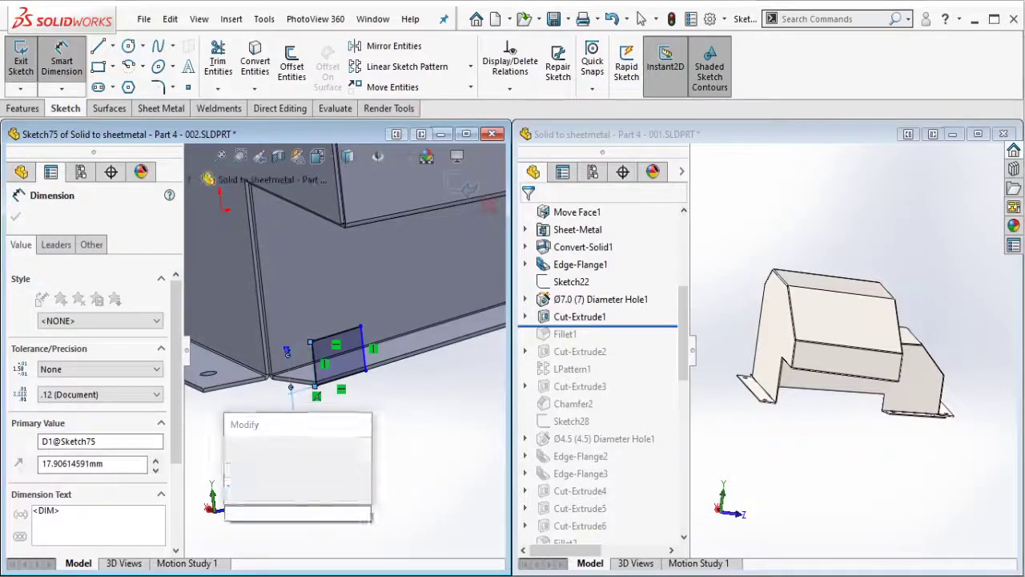
{"action": "type", "text": "30"}
{"action": "left_click", "coordinate": [254, 447]}
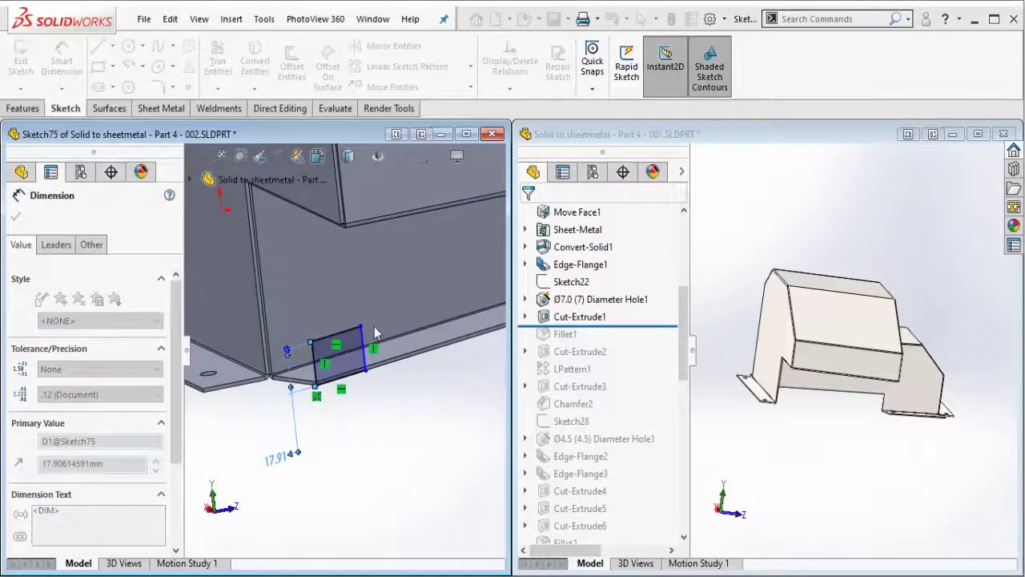
{"action": "key", "text": "Escape"}
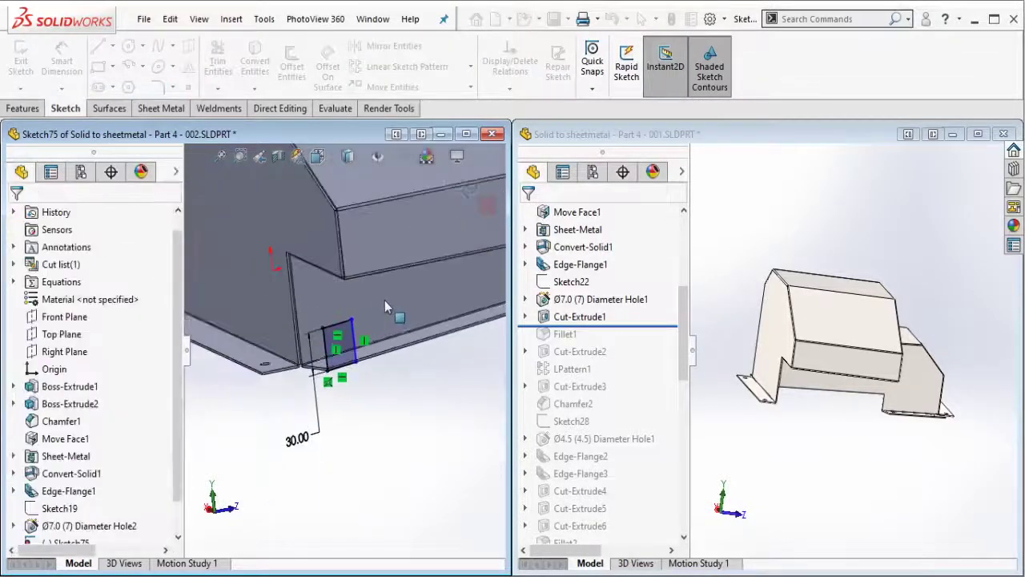
{"action": "mouse_move", "coordinate": [358, 269]}
{"action": "middle_mouse_down"}
{"action": "mouse_move", "coordinate": [353, 324]}
{"action": "mouse_move", "coordinate": [267, 369]}
{"action": "middle_mouse_up"}
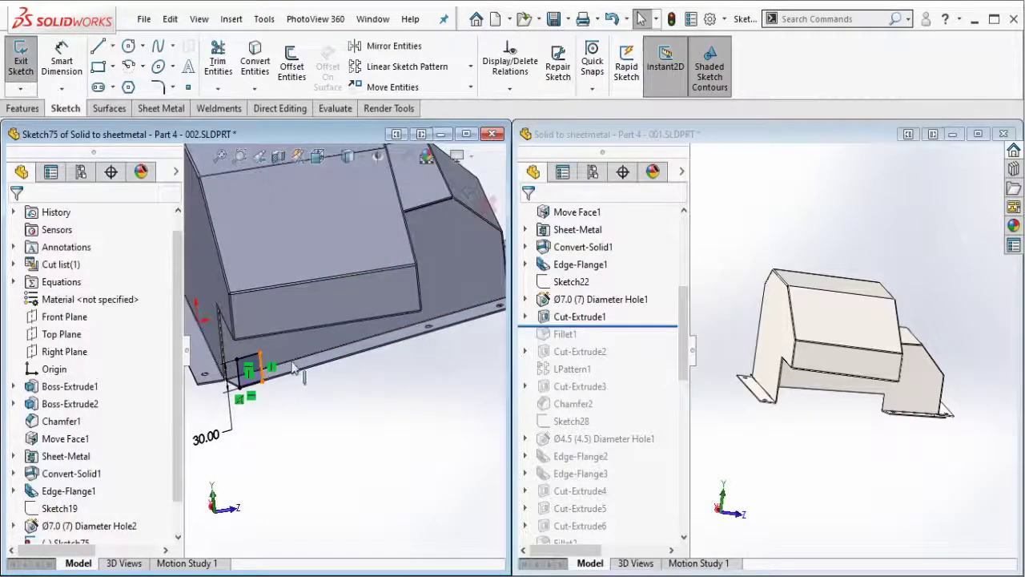
{"action": "left_click_drag", "start_coordinate": [262, 367], "coordinate": [426, 340]}
{"action": "middle_click_drag", "start_coordinate": [345, 401], "coordinate": [264, 401]}
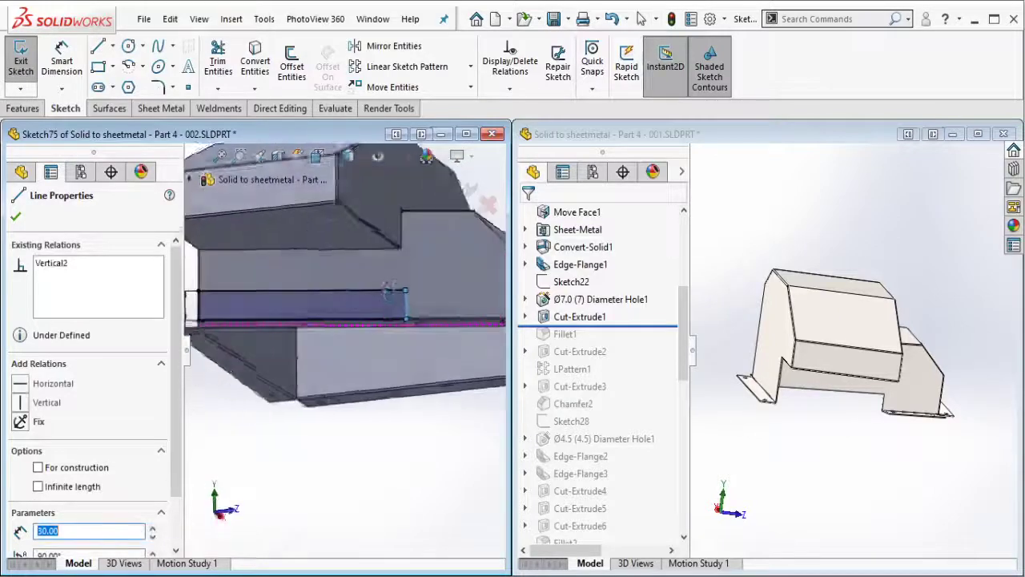
{"action": "key", "text": "Escape"}
- Dimension the rectangle's long edge to 210 mm
{"action": "left_click", "coordinate": [49, 54]}
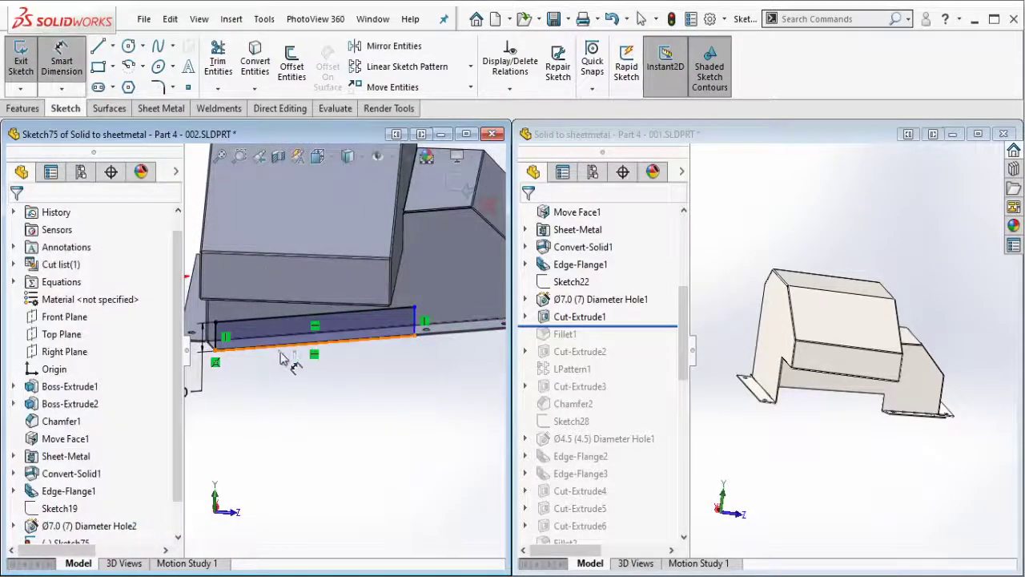
{"action": "left_click", "coordinate": [312, 315]}
{"action": "left_click", "coordinate": [330, 395]}
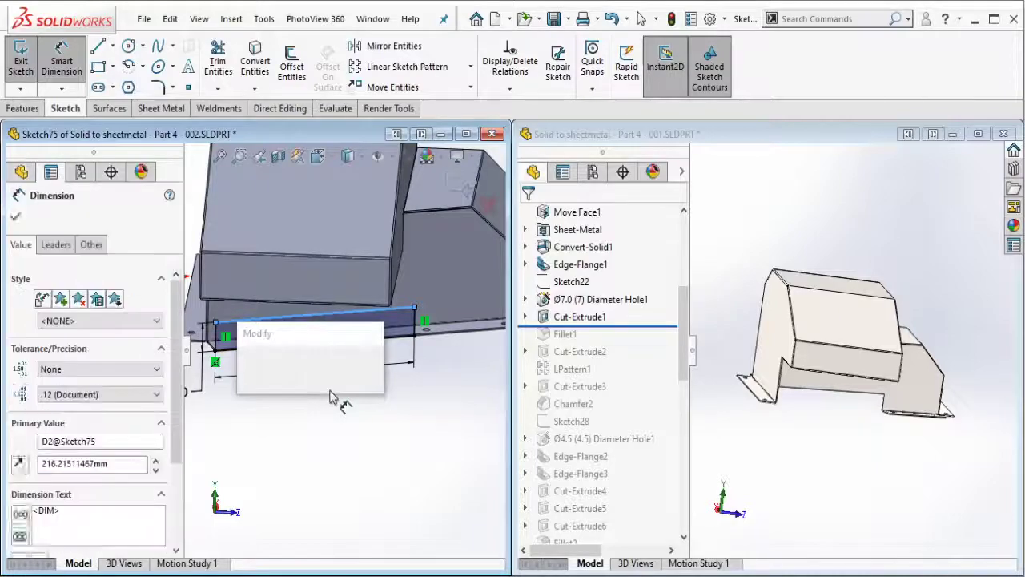
{"action": "type", "text": "210"}
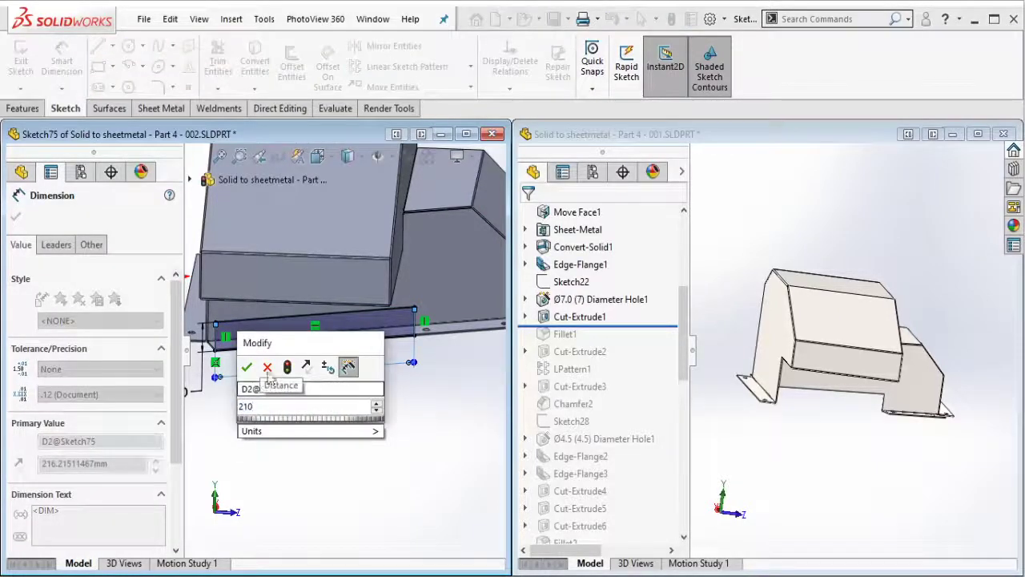
{"action": "key", "text": "Escape"}
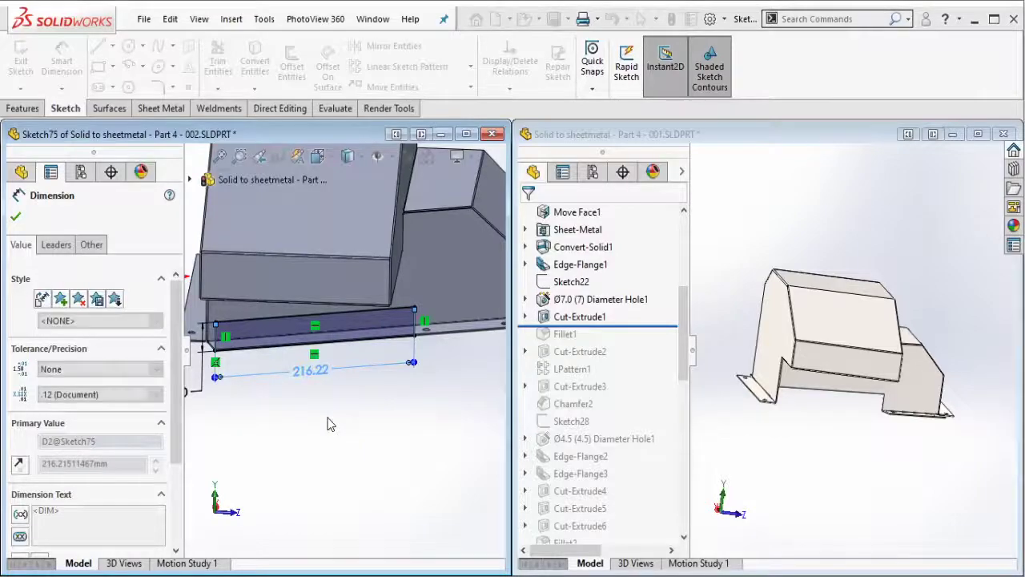
{"action": "key", "text": "Escape"}
- Extruded-cut the 210 × 30 rectangle Up To Surface, ending at the selected bounding face
{"action": "left_click", "coordinate": [31, 110]}
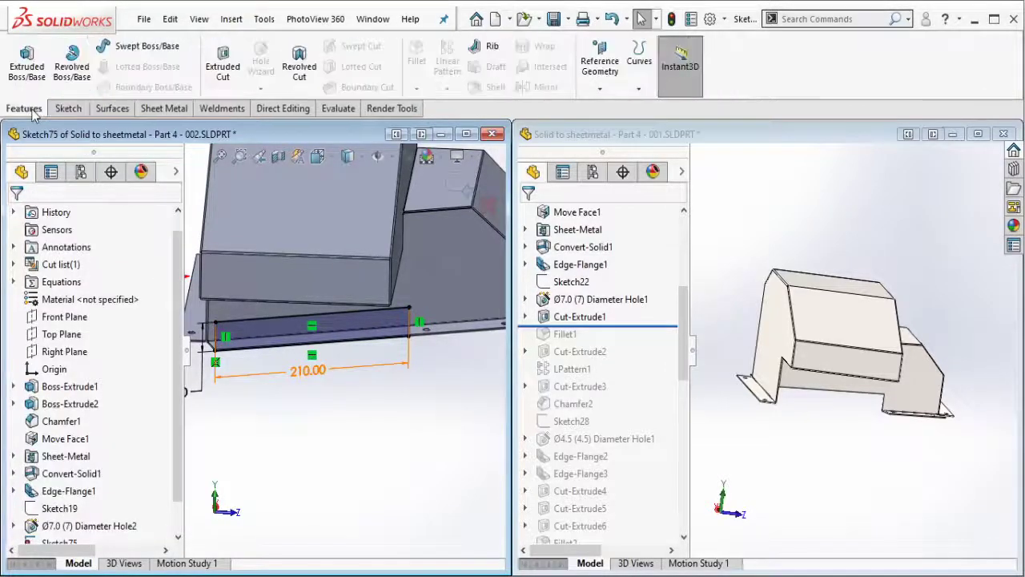
{"action": "left_click", "coordinate": [208, 58]}
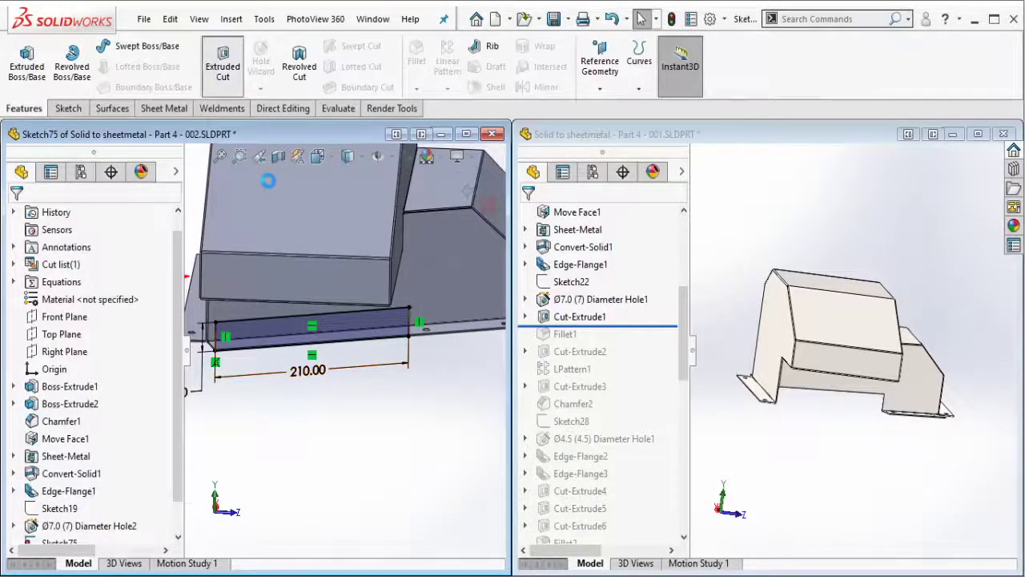
{"action": "left_click", "coordinate": [136, 312]}
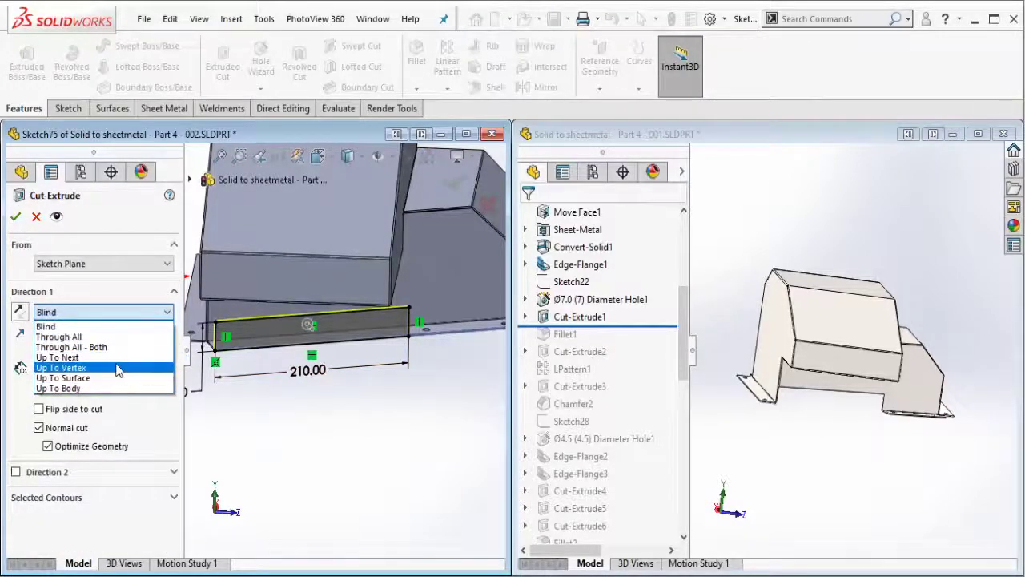
{"action": "left_click", "coordinate": [112, 367]}
{"action": "left_click", "coordinate": [117, 310]}
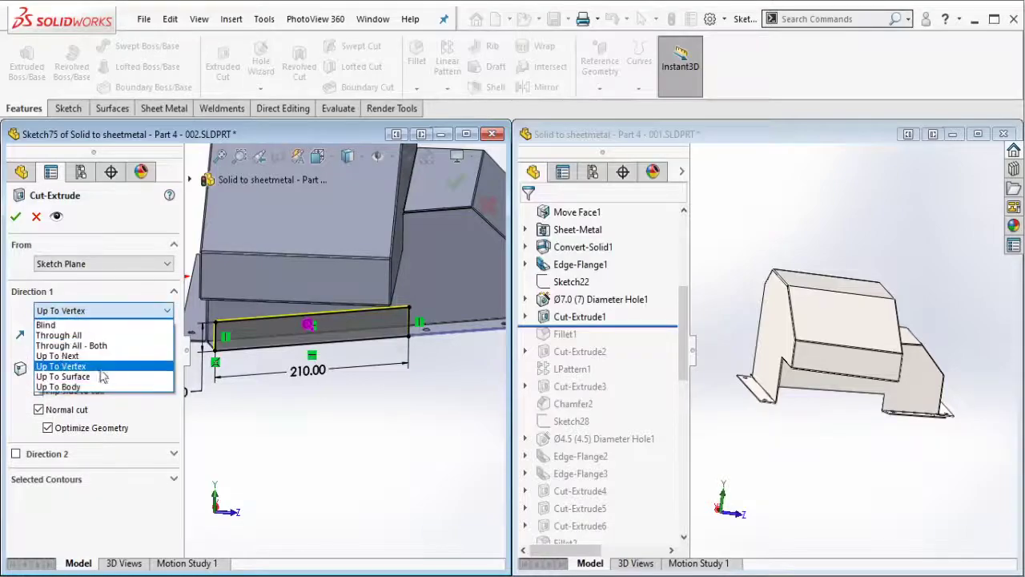
{"action": "left_click", "coordinate": [92, 382]}
{"action": "middle_click_drag", "start_coordinate": [336, 376], "coordinate": [272, 327]}
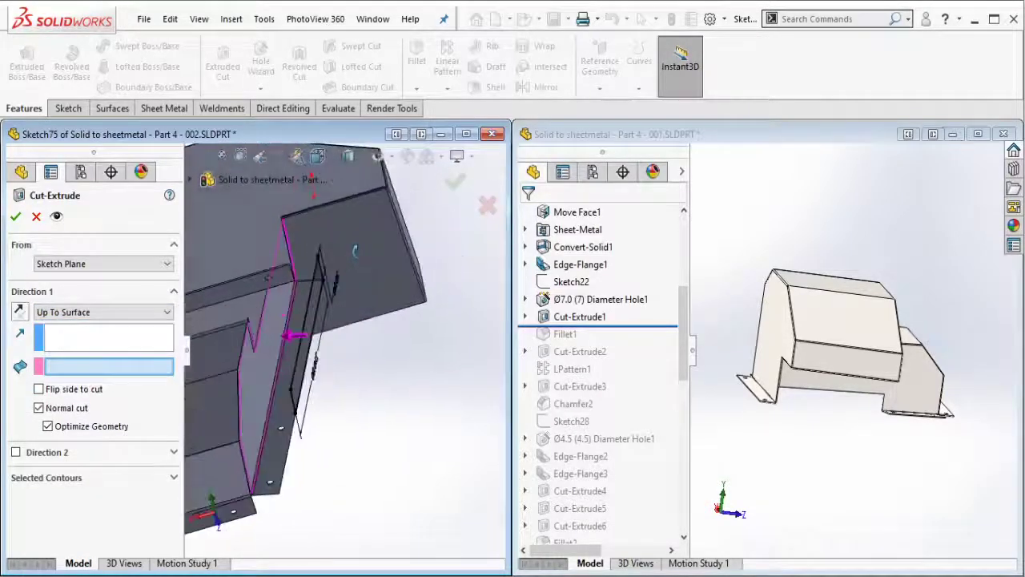
{"action": "left_click", "coordinate": [273, 326]}
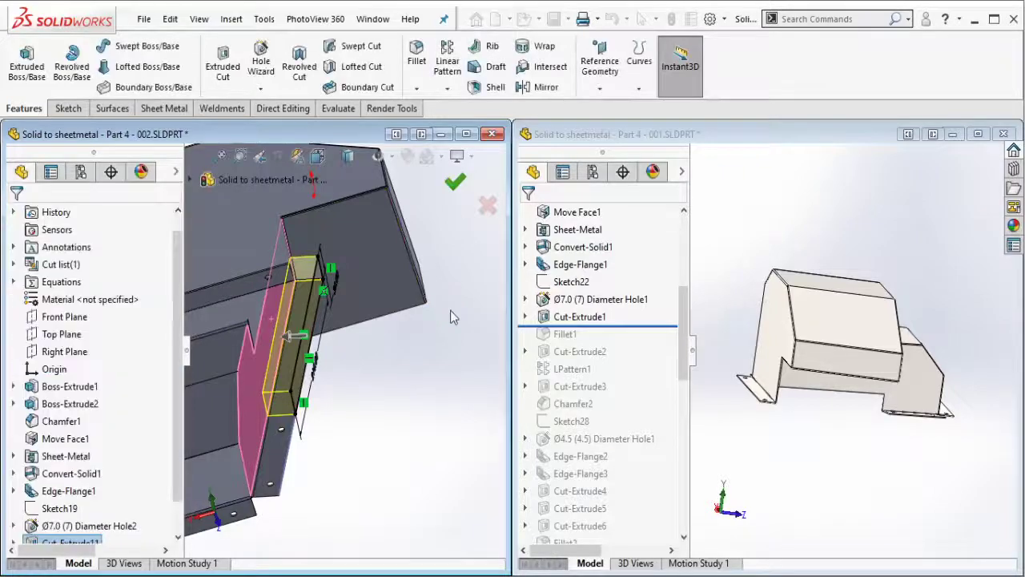
{"action": "mouse_move", "coordinate": [450, 310]}
{"action": "middle_mouse_down"}
{"action": "mouse_move", "coordinate": [248, 297]}
{"action": "mouse_move", "coordinate": [361, 304]}
{"action": "middle_mouse_up"}
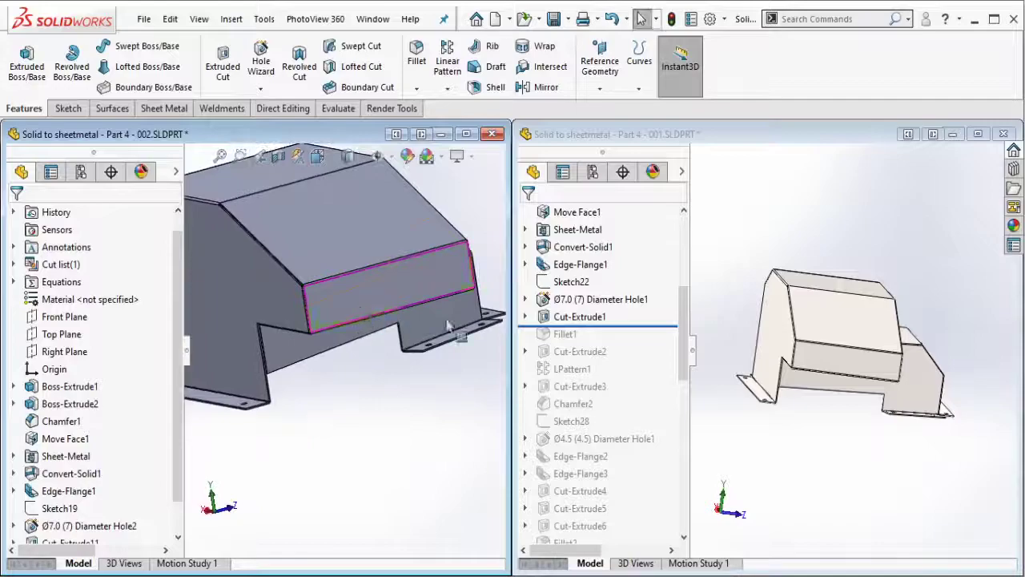
- Roll the reference tree forward to include Fillet1 and display its R10 radius
{"action": "left_click", "coordinate": [737, 138]}
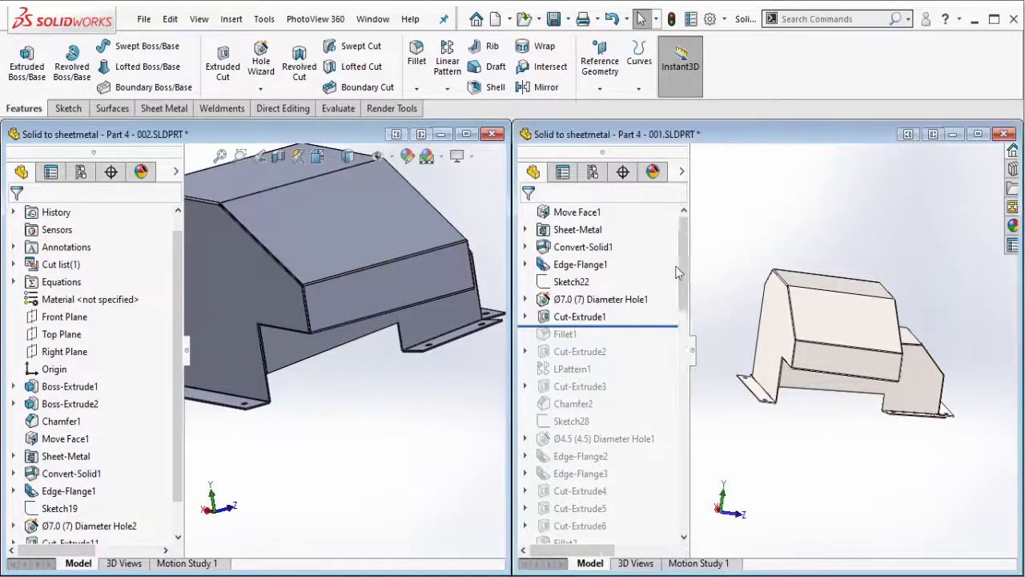
{"action": "left_click_drag", "start_coordinate": [632, 324], "coordinate": [632, 338]}
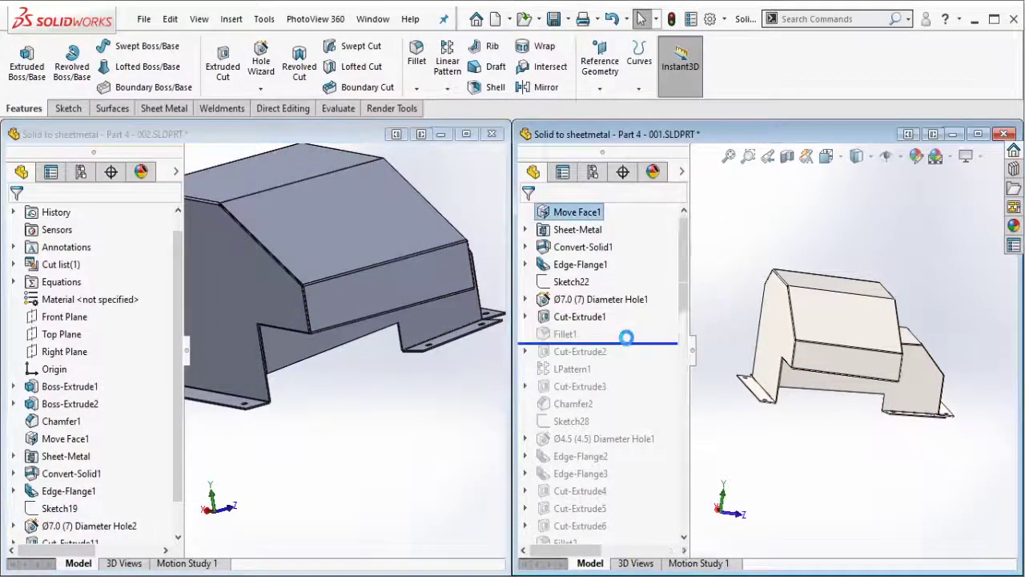
{"action": "left_click", "coordinate": [586, 336]}
{"action": "left_click", "coordinate": [450, 379]}
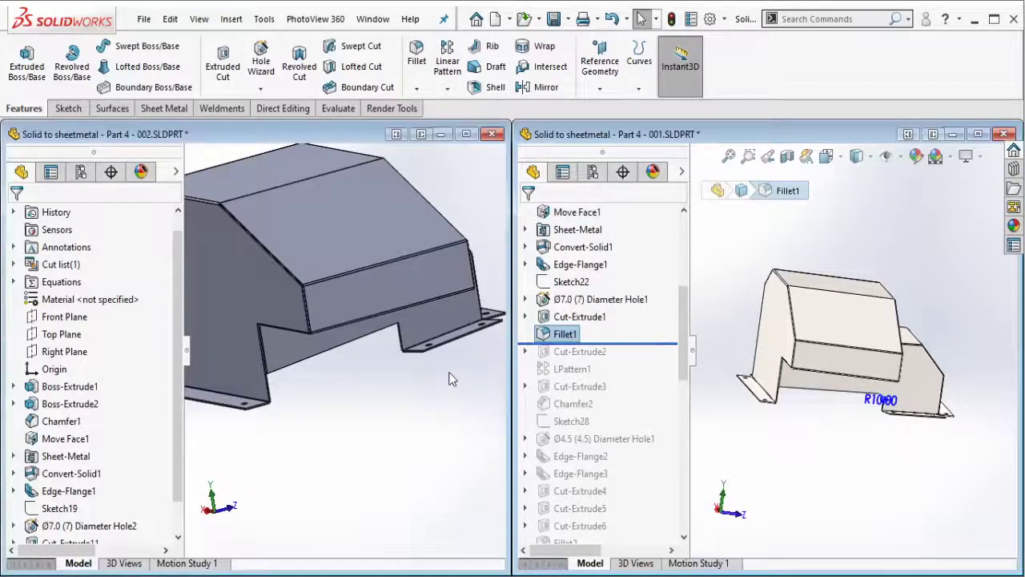
{"action": "scroll", "coordinate": [396, 294], "scroll_direction": "down", "scroll_amount": 2}
{"action": "scroll", "coordinate": [391, 332], "scroll_direction": "down", "scroll_amount": 2}
{"action": "scroll", "coordinate": [396, 312], "scroll_direction": "down", "scroll_amount": 3}
{"action": "scroll", "coordinate": [425, 231], "scroll_direction": "down", "scroll_amount": 1}
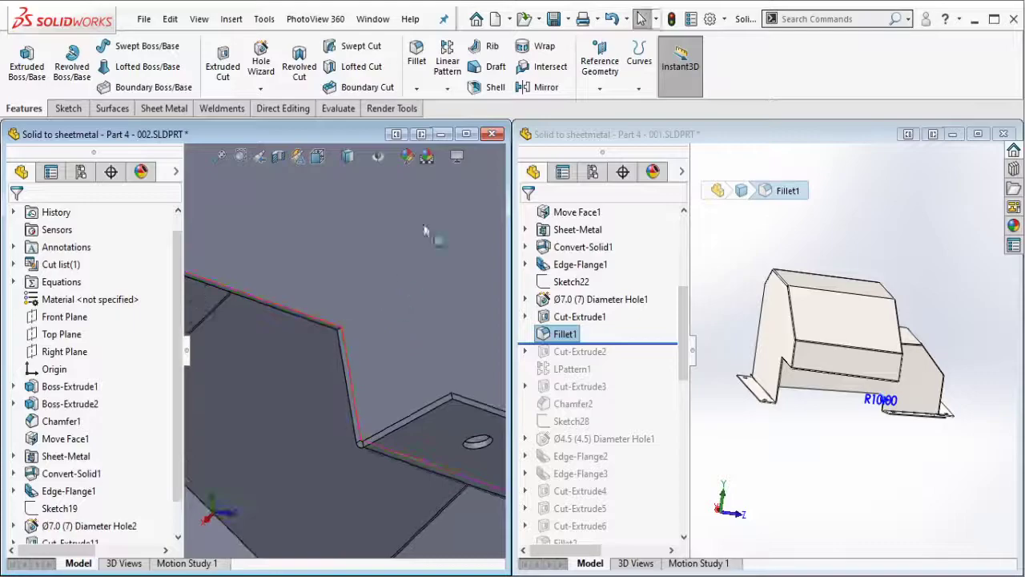
- Try a fillet on the working part's flange edge, then cancel it
{"action": "key", "text": "Return"}
{"action": "scroll", "coordinate": [355, 330], "scroll_direction": "down", "scroll_amount": 3}
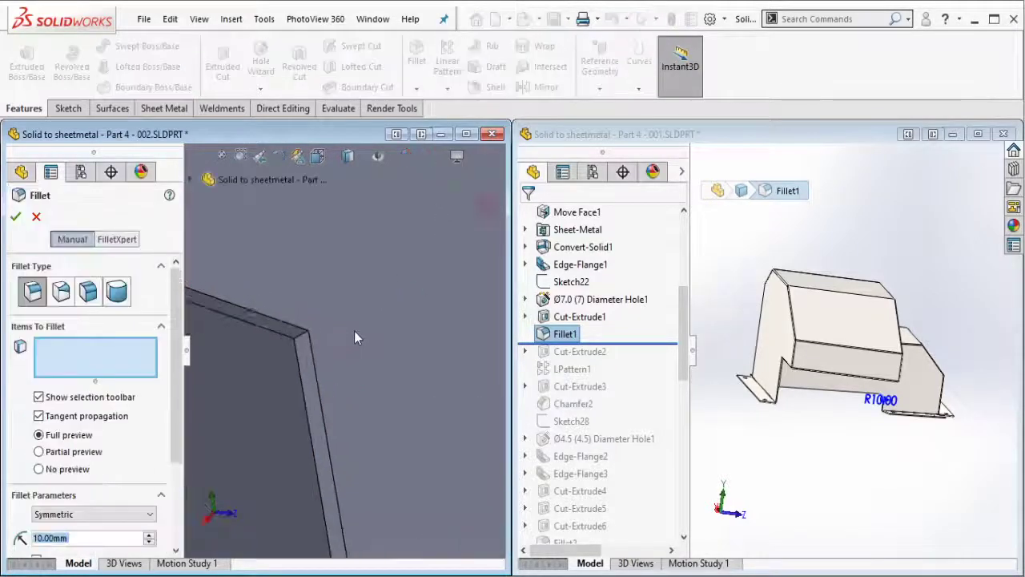
{"action": "scroll", "coordinate": [320, 333], "scroll_direction": "down", "scroll_amount": 2}
{"action": "scroll", "coordinate": [299, 335], "scroll_direction": "down", "scroll_amount": 2}
{"action": "left_click", "coordinate": [297, 339]}
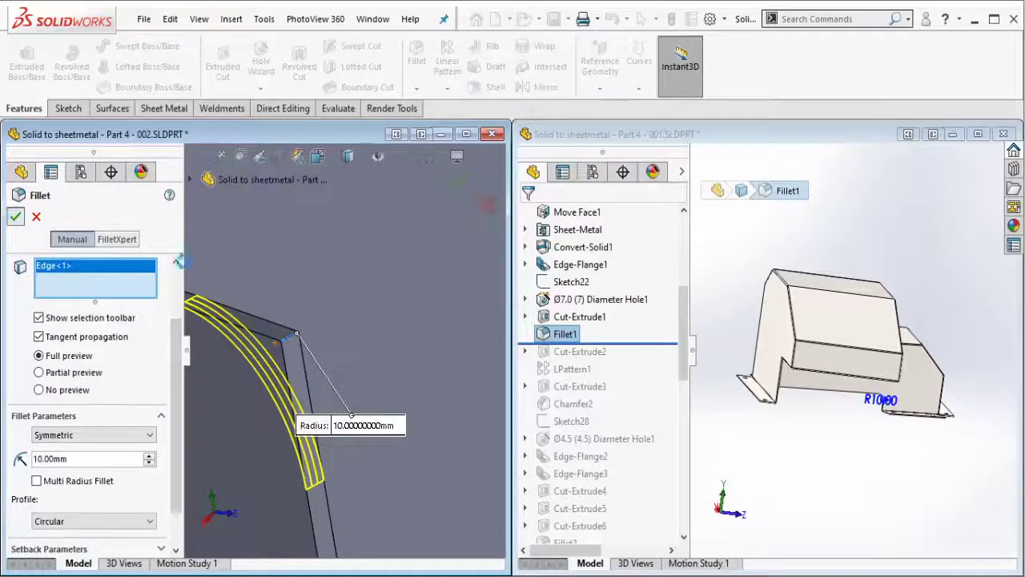
{"action": "key", "text": "Escape"}
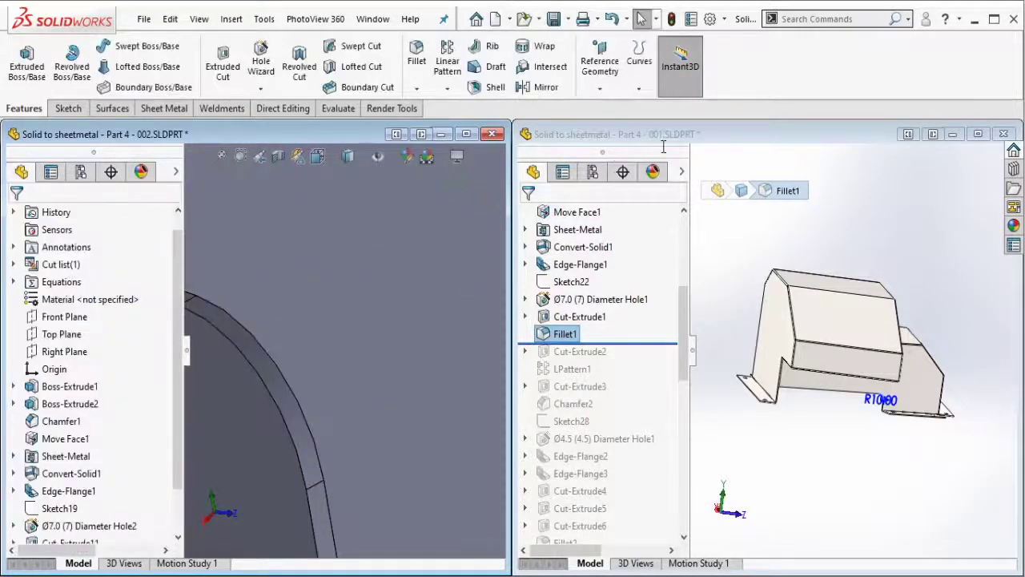
- Roll the reference forward to Cut-Extrude2, then orient the working part to face the panel
{"action": "left_click", "coordinate": [677, 301]}
{"action": "left_click_drag", "start_coordinate": [653, 341], "coordinate": [636, 358]}
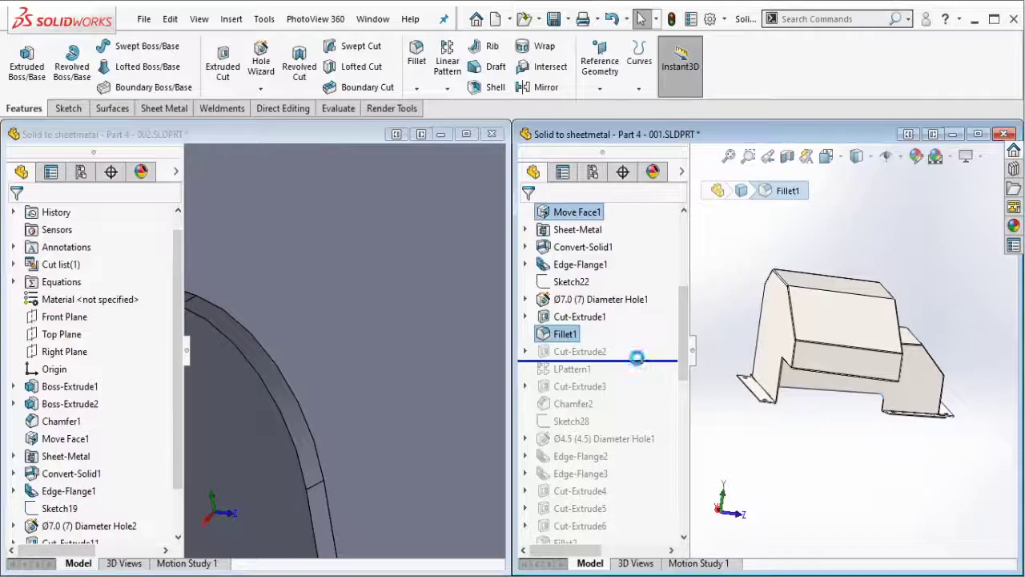
{"action": "left_click", "coordinate": [585, 352]}
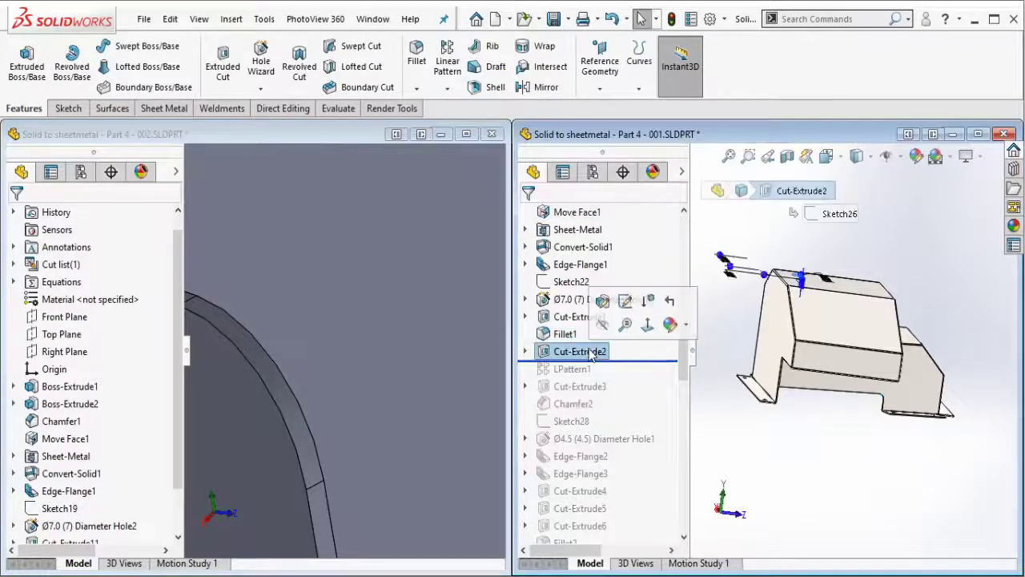
{"action": "mouse_move", "coordinate": [760, 352]}
{"action": "middle_mouse_down"}
{"action": "mouse_move", "coordinate": [778, 393]}
{"action": "mouse_move", "coordinate": [801, 377]}
{"action": "middle_mouse_up"}
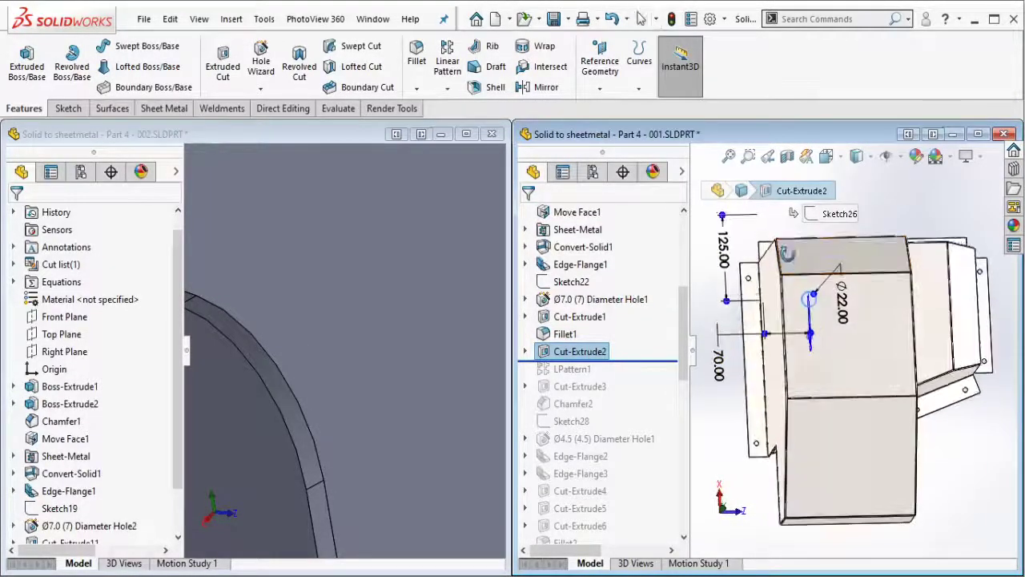
{"action": "left_click", "coordinate": [355, 244]}
{"action": "scroll", "coordinate": [354, 263], "scroll_direction": "up", "scroll_amount": 2}
{"action": "scroll", "coordinate": [355, 264], "scroll_direction": "up", "scroll_amount": 3}
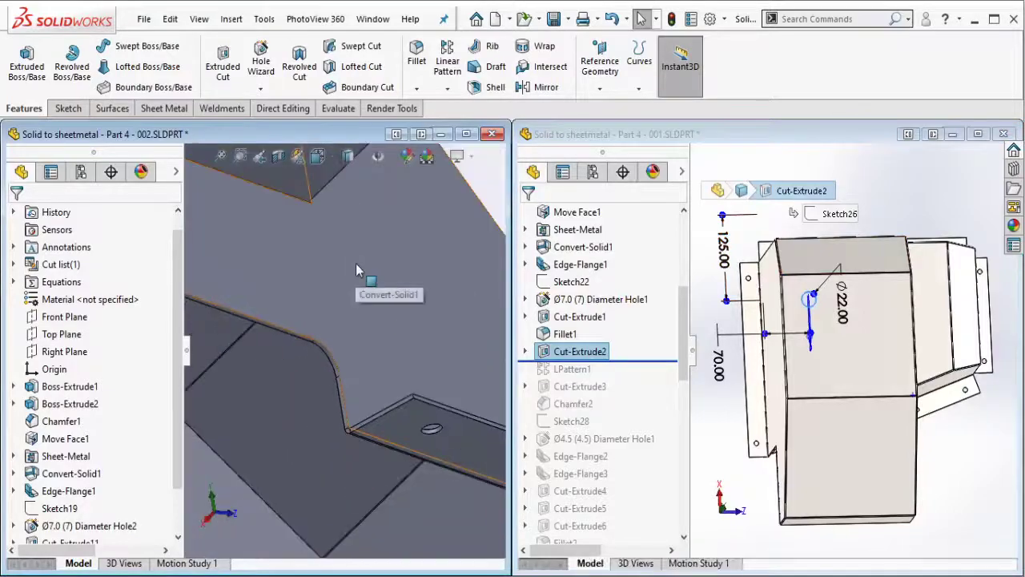
{"action": "scroll", "coordinate": [356, 256], "scroll_direction": "up", "scroll_amount": 3}
{"action": "scroll", "coordinate": [356, 249], "scroll_direction": "up", "scroll_amount": 2}
{"action": "middle_click_drag", "start_coordinate": [337, 304], "coordinate": [246, 293]}
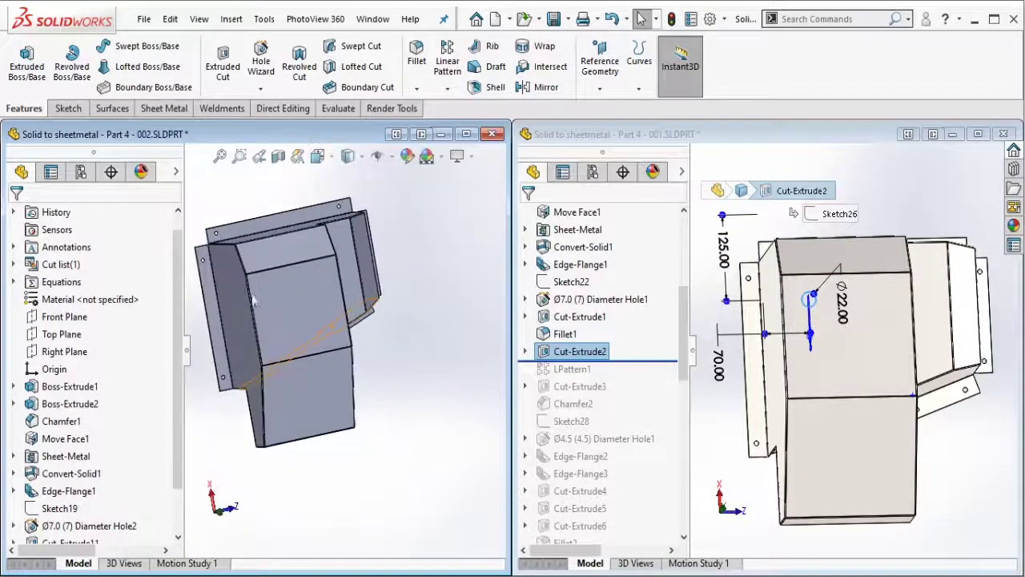
{"action": "scroll", "coordinate": [246, 293], "scroll_direction": "down", "scroll_amount": 3}
- Sketch a 22 mm diameter circle on the panel face
{"action": "left_click", "coordinate": [413, 295]}
{"action": "left_click", "coordinate": [401, 288]}
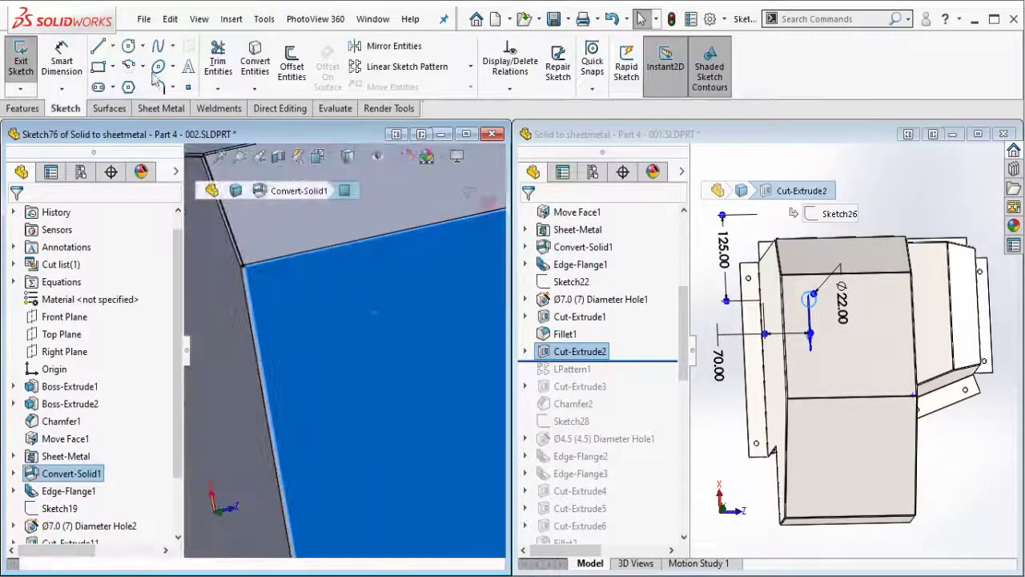
{"action": "left_click", "coordinate": [128, 45]}
{"action": "left_click", "coordinate": [312, 317]}
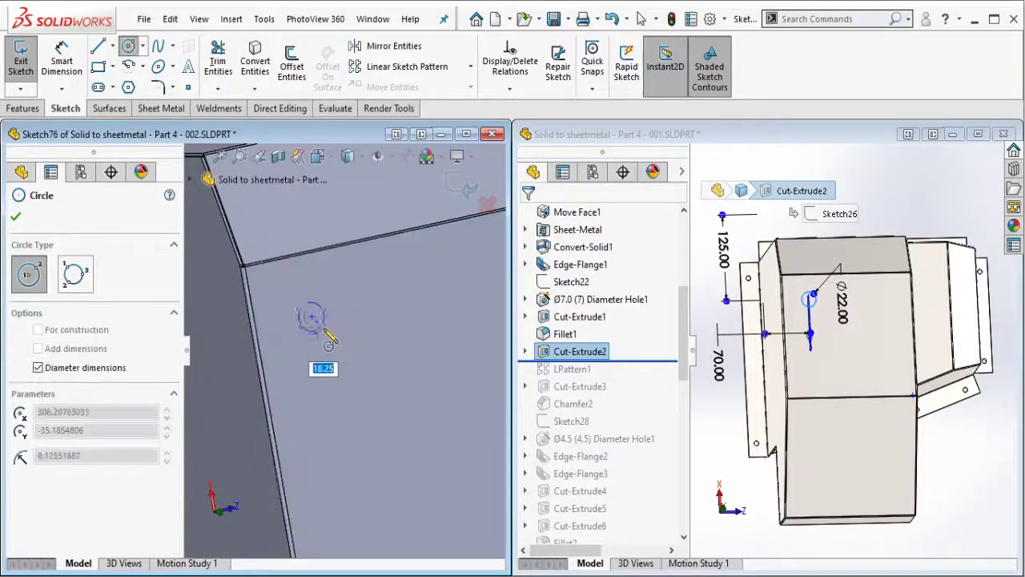
{"action": "type", "text": "22"}
{"action": "key", "text": "Return"}
{"action": "key", "text": "Escape"}
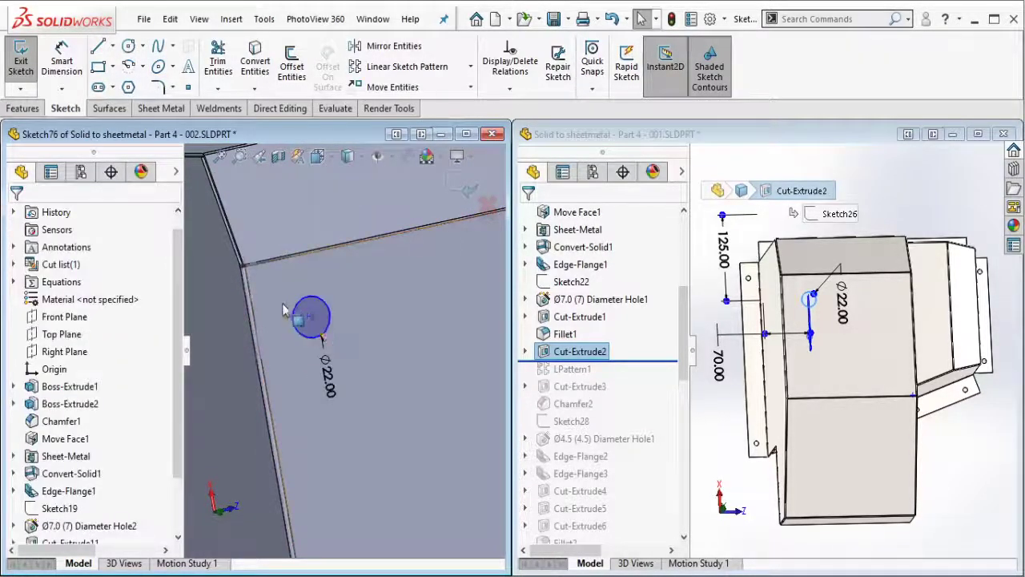
{"action": "scroll", "coordinate": [284, 304], "scroll_direction": "down", "scroll_amount": 2}
{"action": "left_click", "coordinate": [78, 71]}
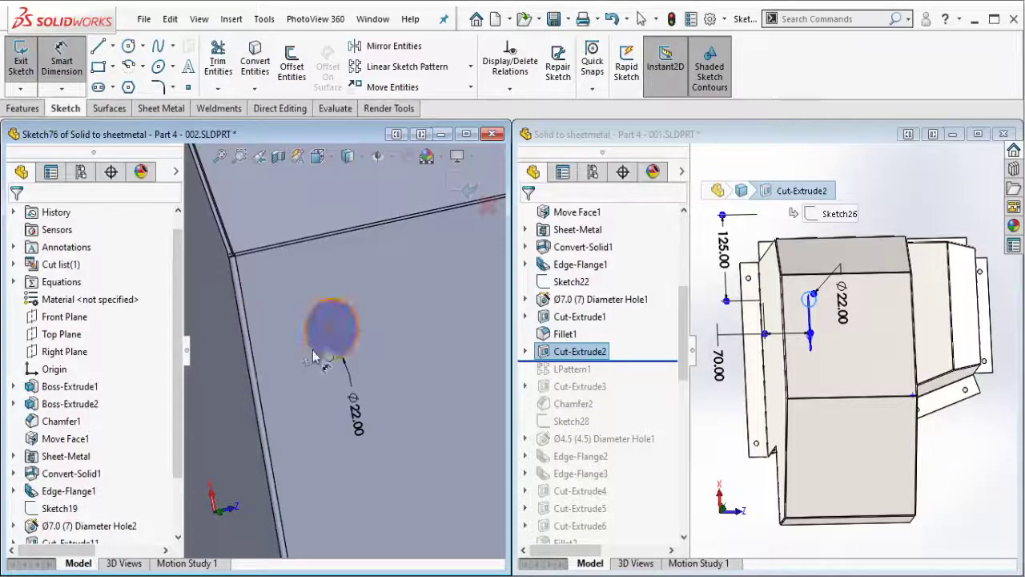
{"action": "left_click", "coordinate": [314, 357]}
{"action": "scroll", "coordinate": [320, 344], "scroll_direction": "up", "scroll_amount": 2}
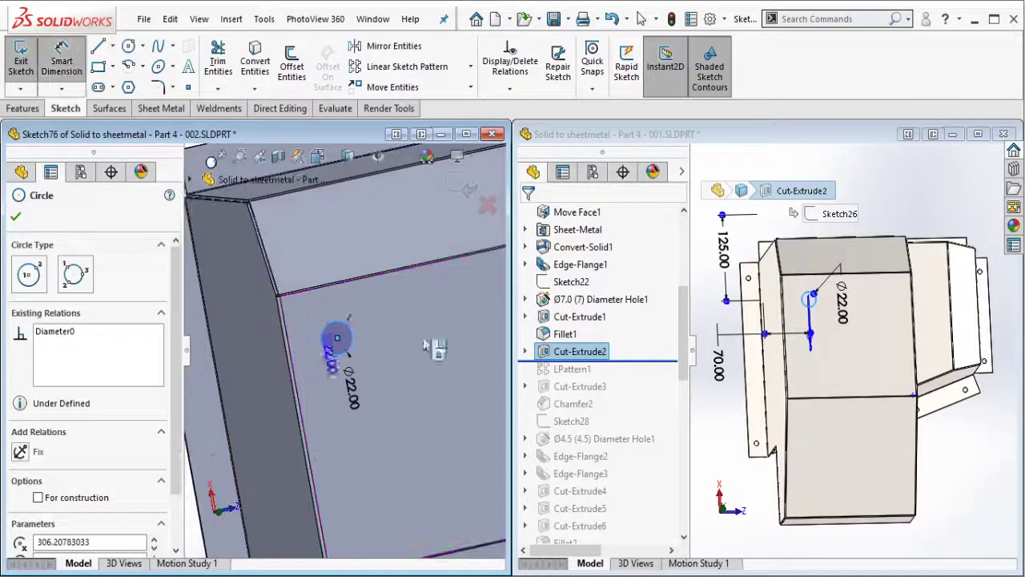
{"action": "key", "text": "Escape"}
- Check the reference hole's position dimensions, then reselect the new circle in the working sketch
{"action": "left_click", "coordinate": [895, 216]}
{"action": "middle_click_drag", "start_coordinate": [870, 272], "coordinate": [845, 287]}
{"action": "left_click", "coordinate": [597, 355]}
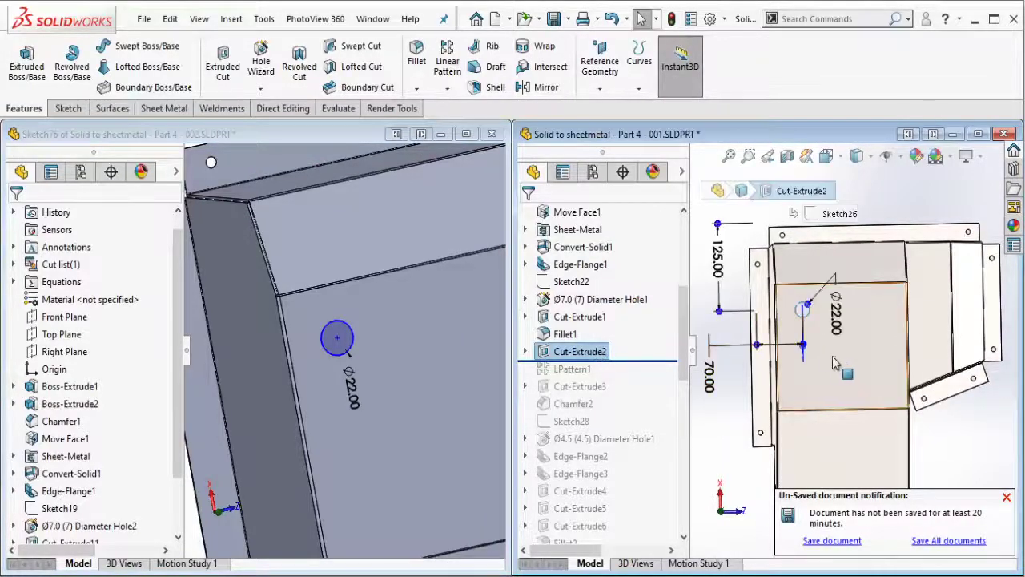
{"action": "key", "text": "Escape"}
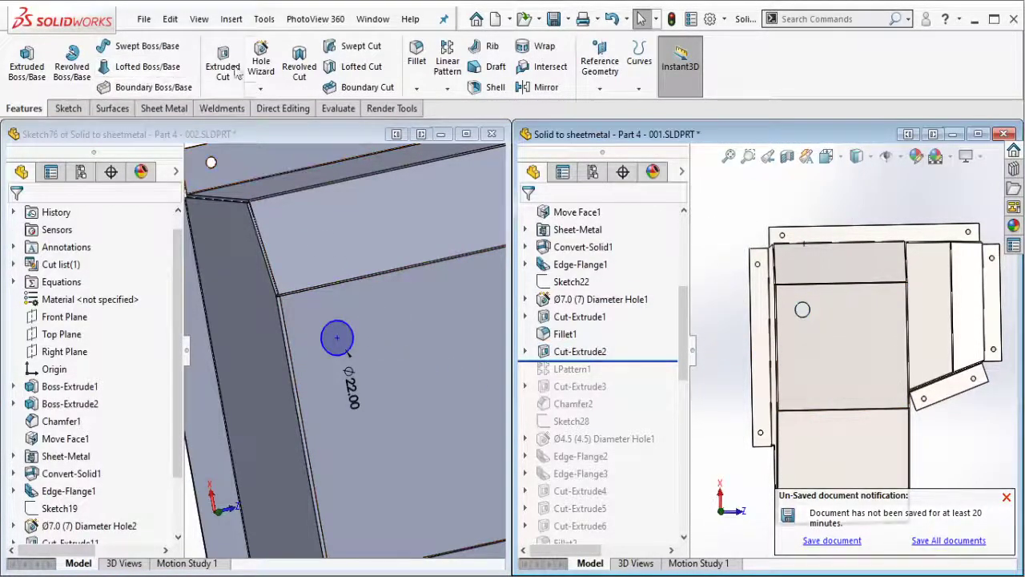
{"action": "left_click", "coordinate": [69, 110]}
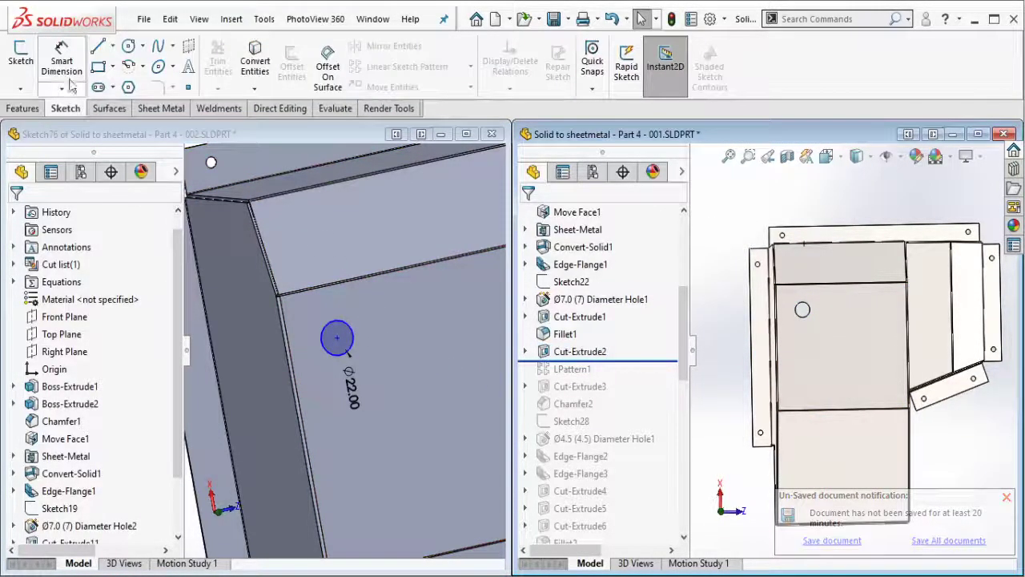
{"action": "left_click", "coordinate": [333, 361]}
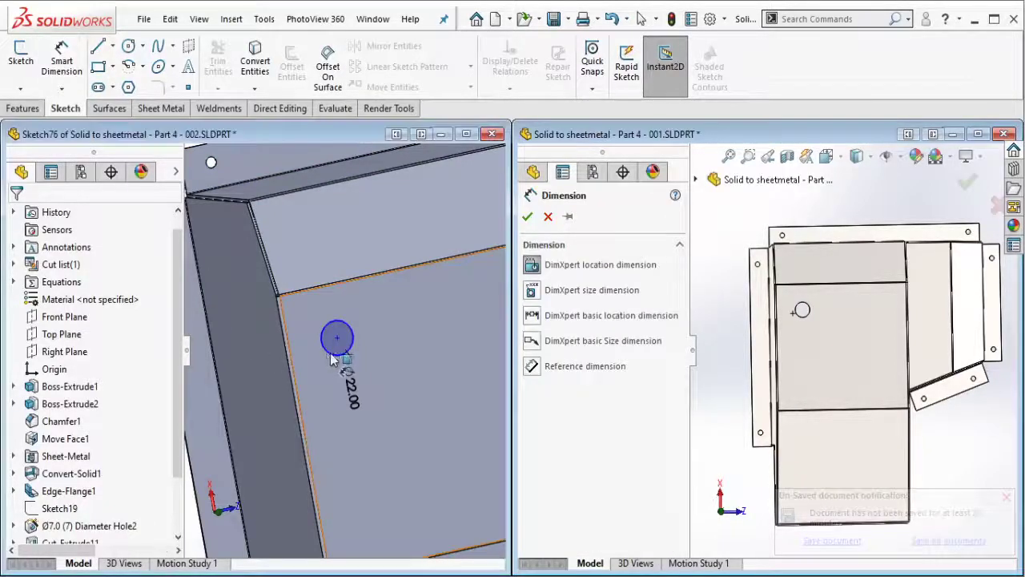
{"action": "left_click", "coordinate": [305, 370]}
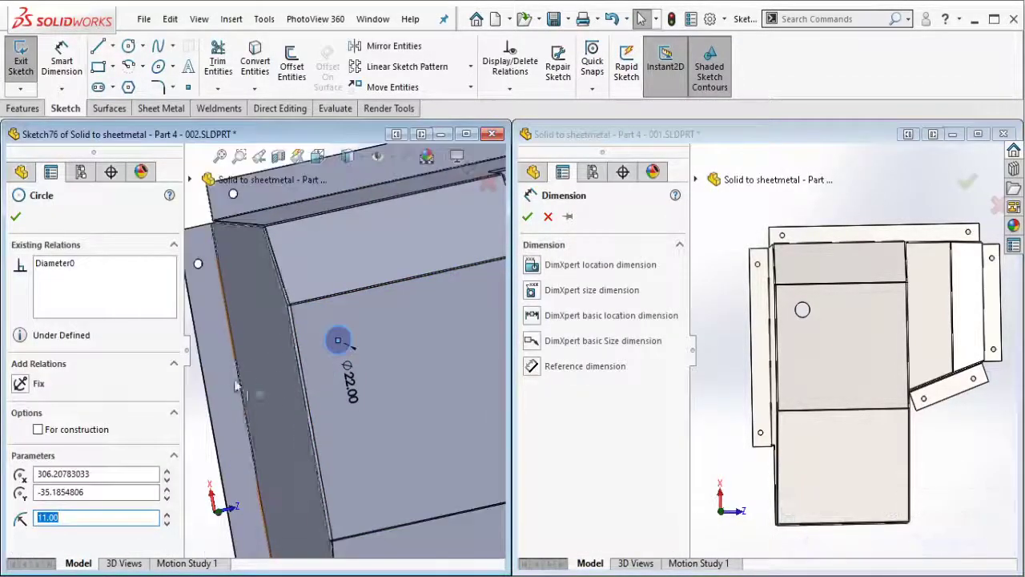
- Locate the circle 70 mm from the left edge and 125 mm from the top edge
{"action": "left_click", "coordinate": [70, 54]}
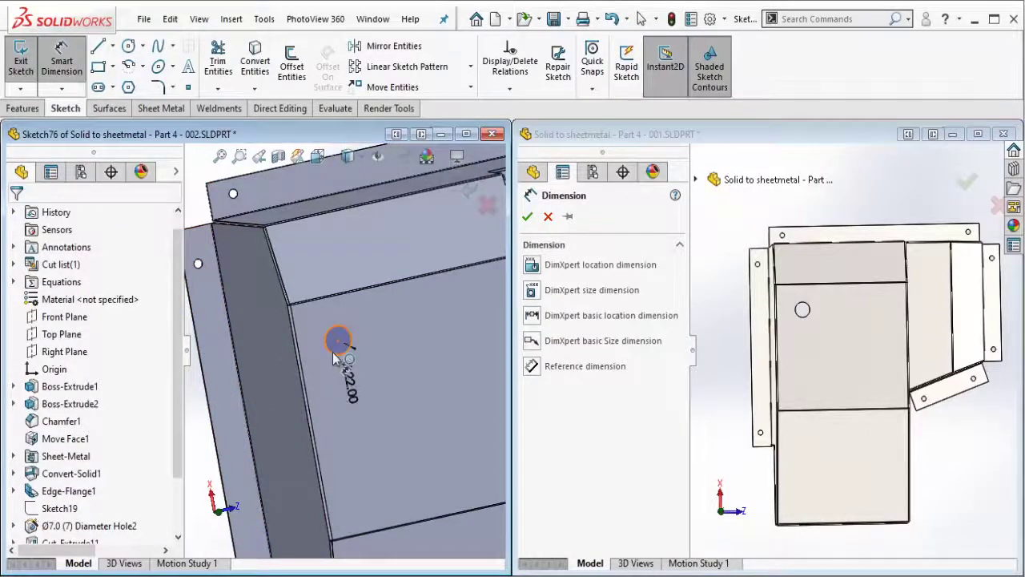
{"action": "left_click", "coordinate": [337, 341]}
{"action": "left_click", "coordinate": [207, 384]}
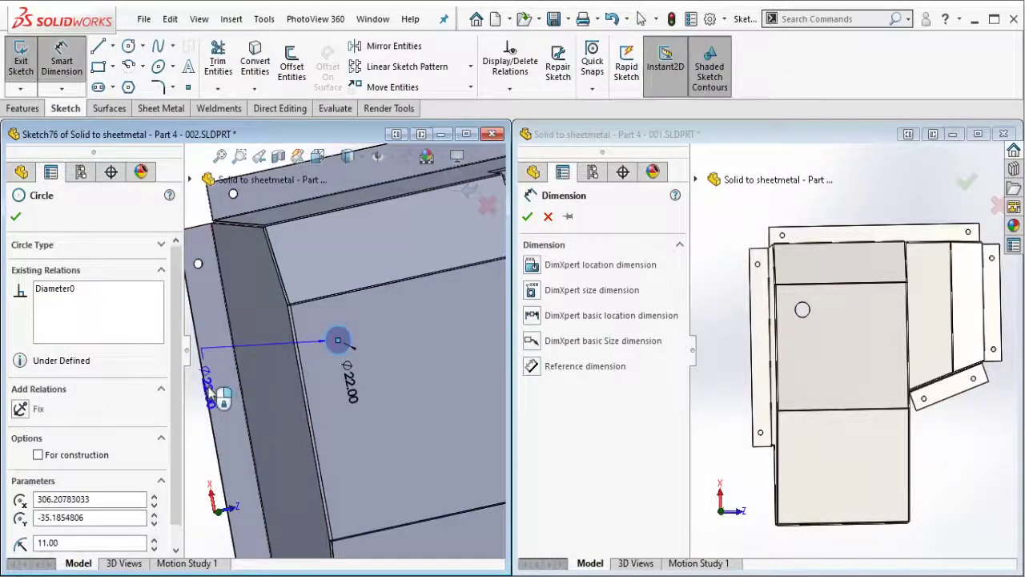
{"action": "left_click", "coordinate": [207, 383]}
{"action": "left_click", "coordinate": [225, 386]}
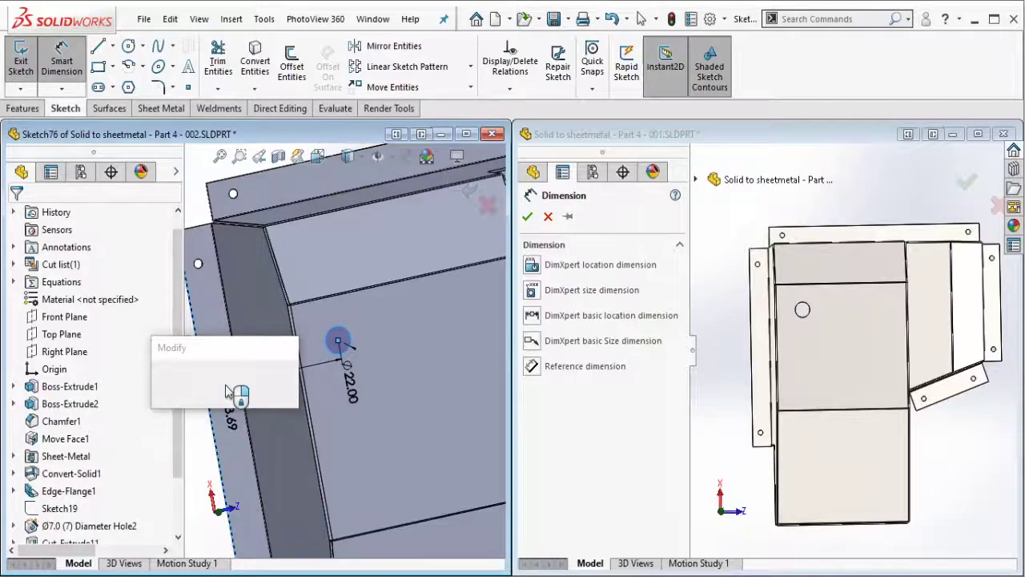
{"action": "type", "text": "70"}
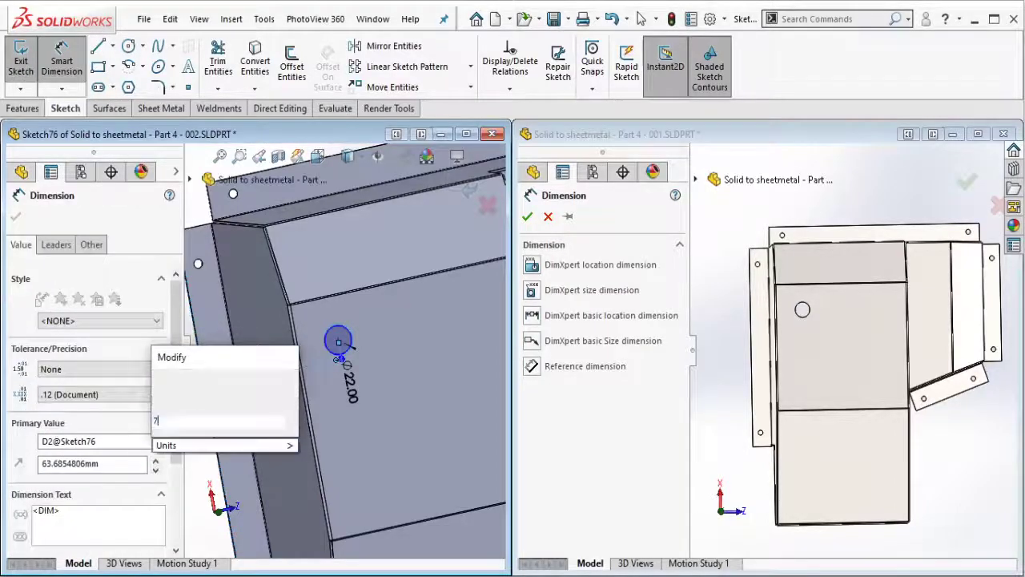
{"action": "left_click", "coordinate": [163, 382]}
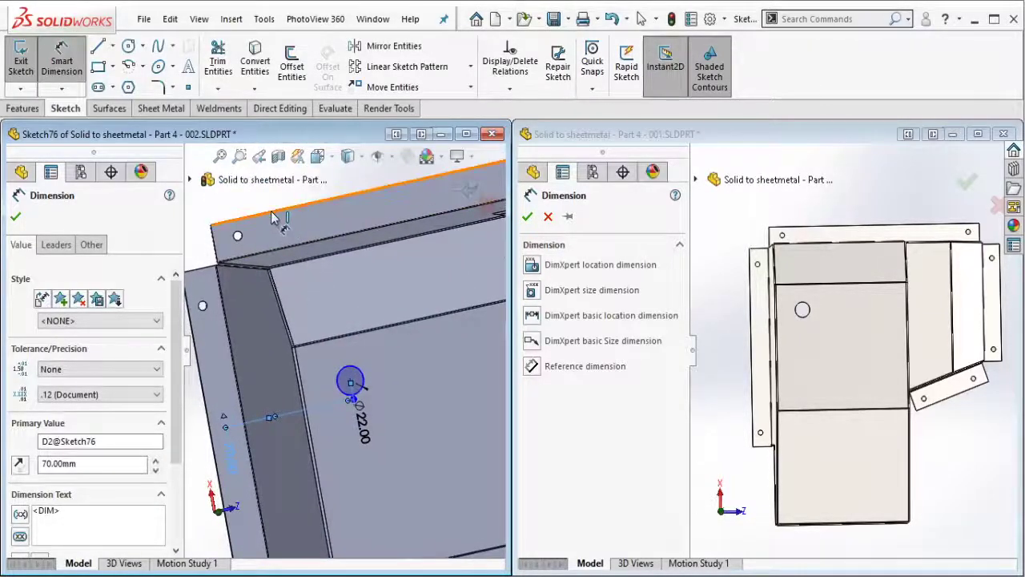
{"action": "left_click", "coordinate": [362, 370]}
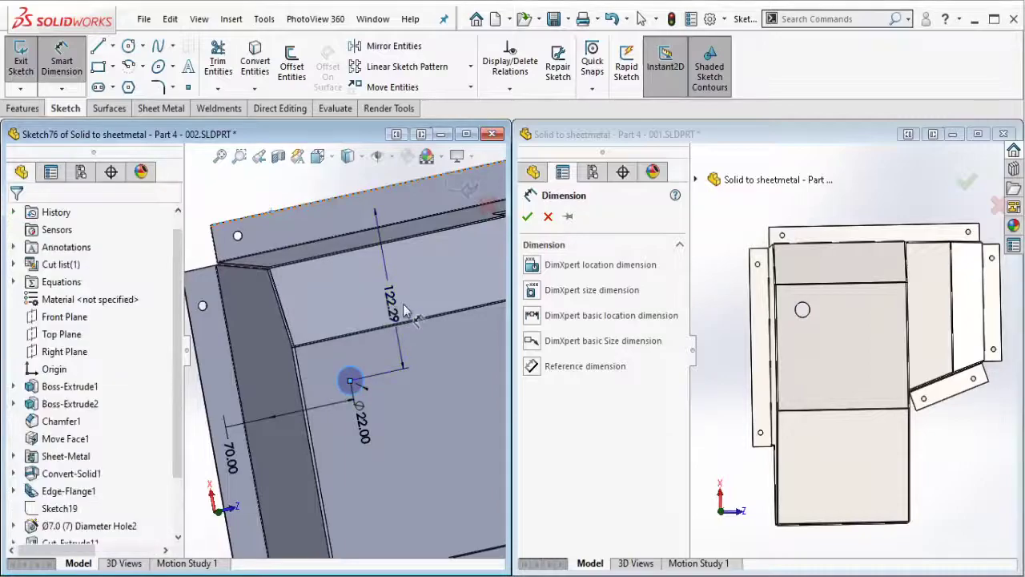
{"action": "left_click", "coordinate": [404, 310]}
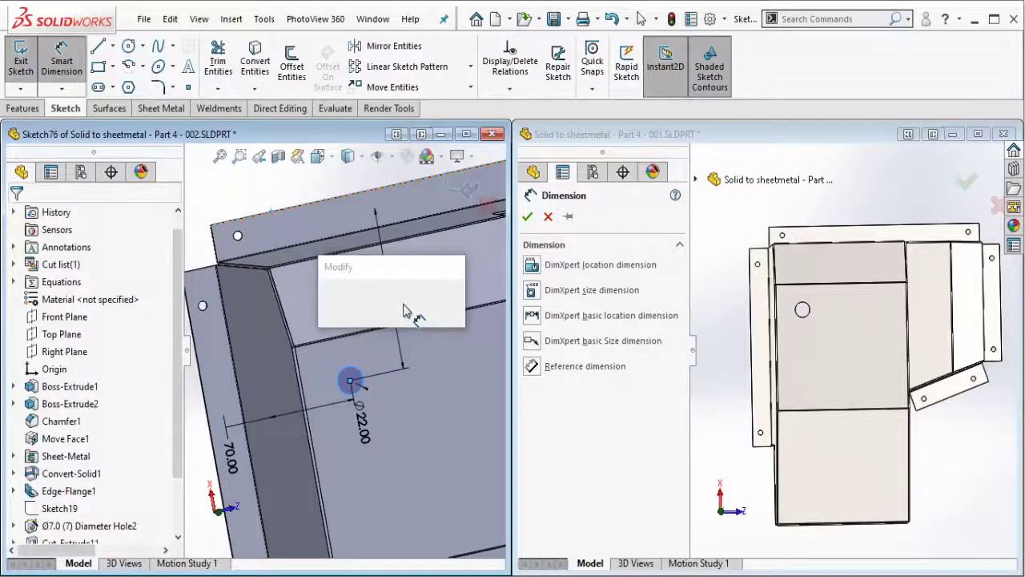
{"action": "type", "text": "125"}
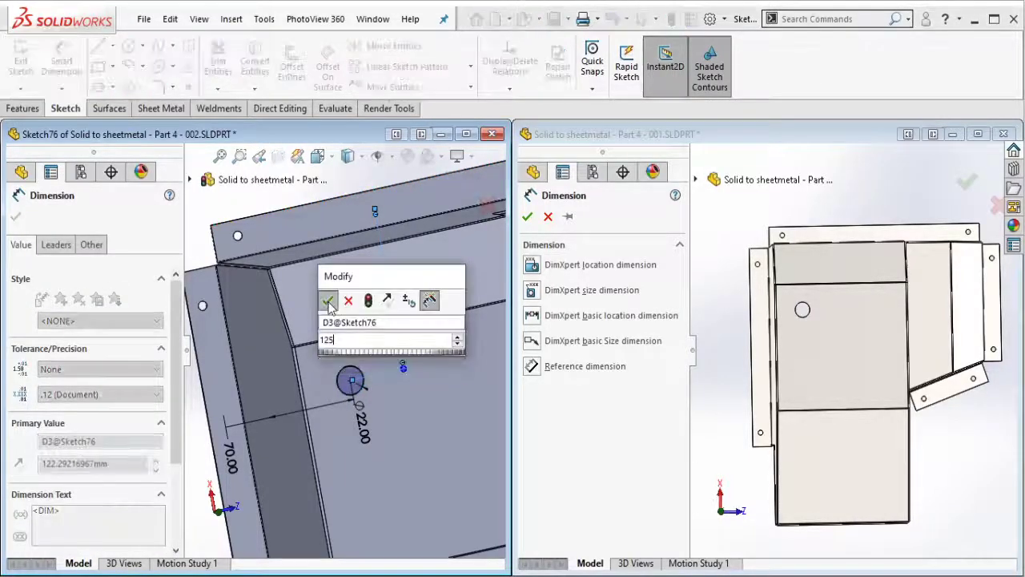
{"action": "left_click", "coordinate": [328, 301]}
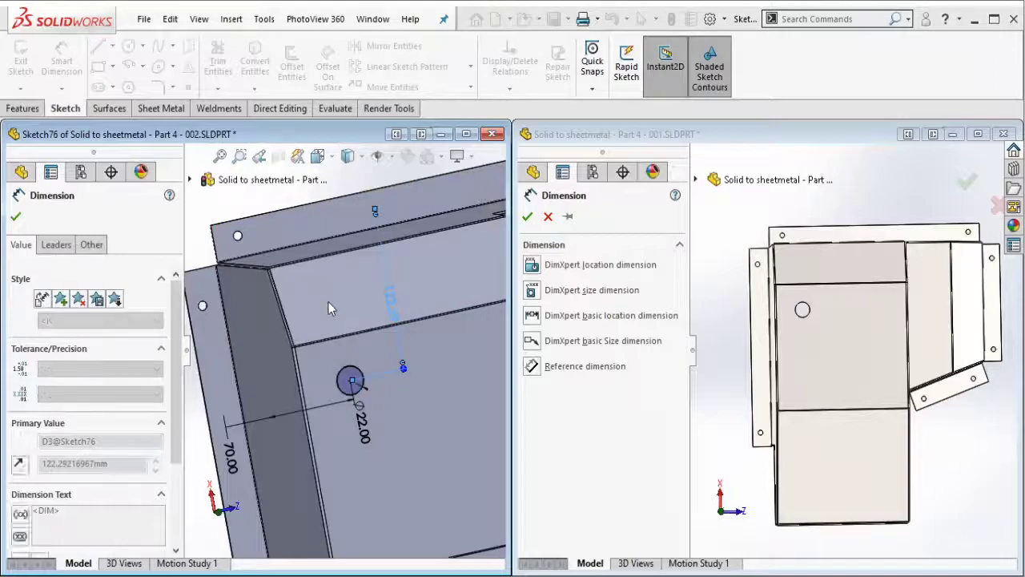
{"action": "key", "text": "Escape"}
- Extruded-cut the circle 5 mm blind to make the hole
{"action": "left_click", "coordinate": [24, 108]}
{"action": "left_click", "coordinate": [223, 65]}
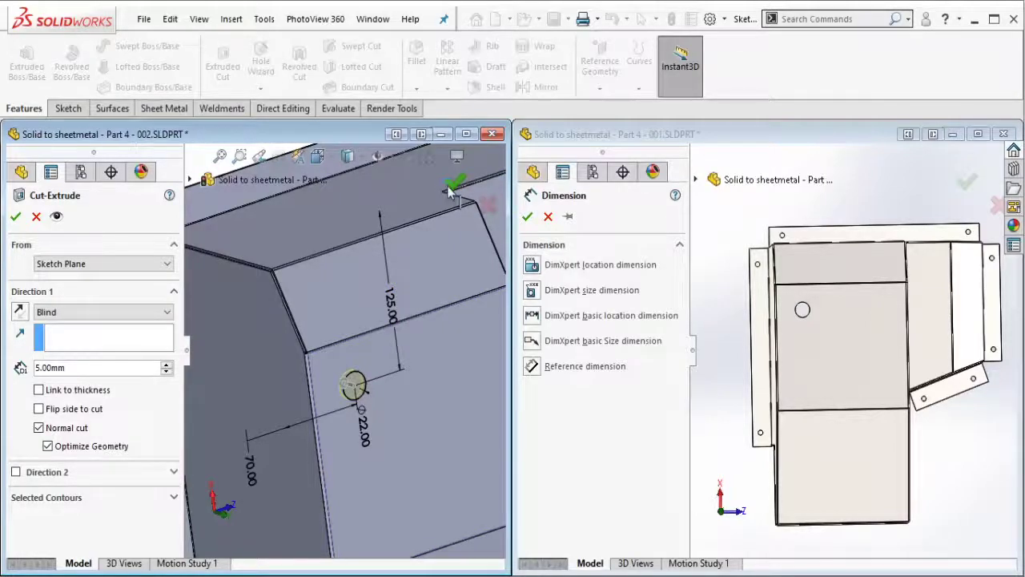
{"action": "left_click", "coordinate": [453, 185]}
- Close the reference's dimension panel and roll its history forward past LPattern1
{"action": "left_click", "coordinate": [655, 136]}
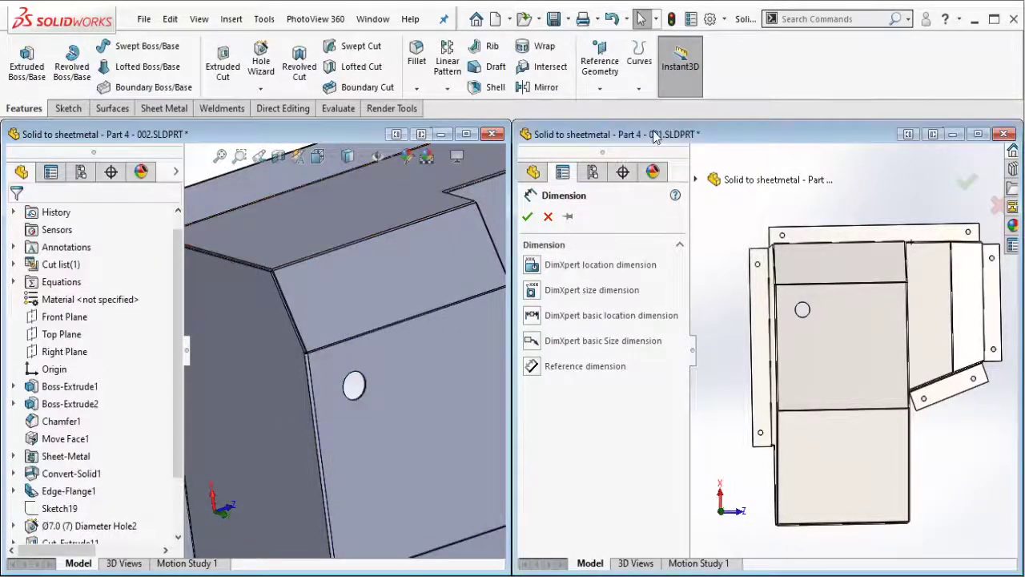
{"action": "left_click", "coordinate": [548, 217]}
{"action": "left_click_drag", "start_coordinate": [655, 359], "coordinate": [643, 375]}
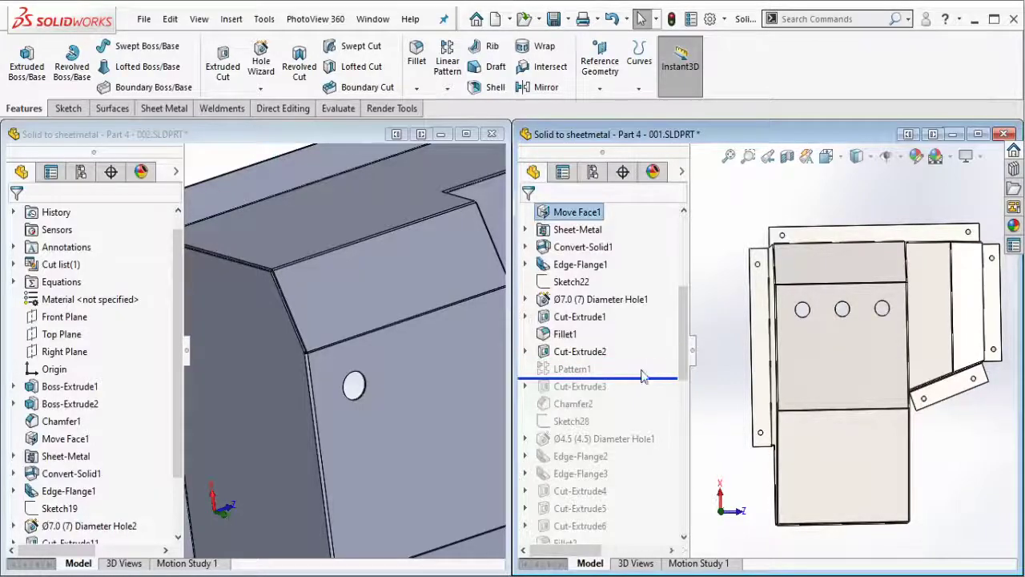
- Linear-pattern the new Ø22 hole along the top edge with 40 mm spacing
{"action": "left_click", "coordinate": [572, 368]}
{"action": "middle_click_drag", "start_coordinate": [825, 352], "coordinate": [849, 336]}
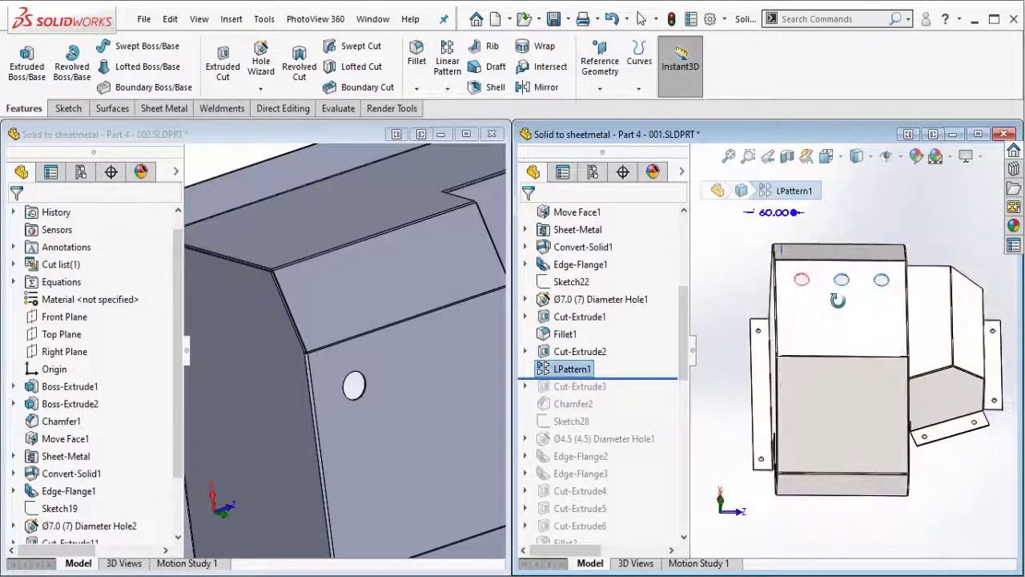
{"action": "scroll", "coordinate": [390, 248], "scroll_direction": "up", "scroll_amount": 3}
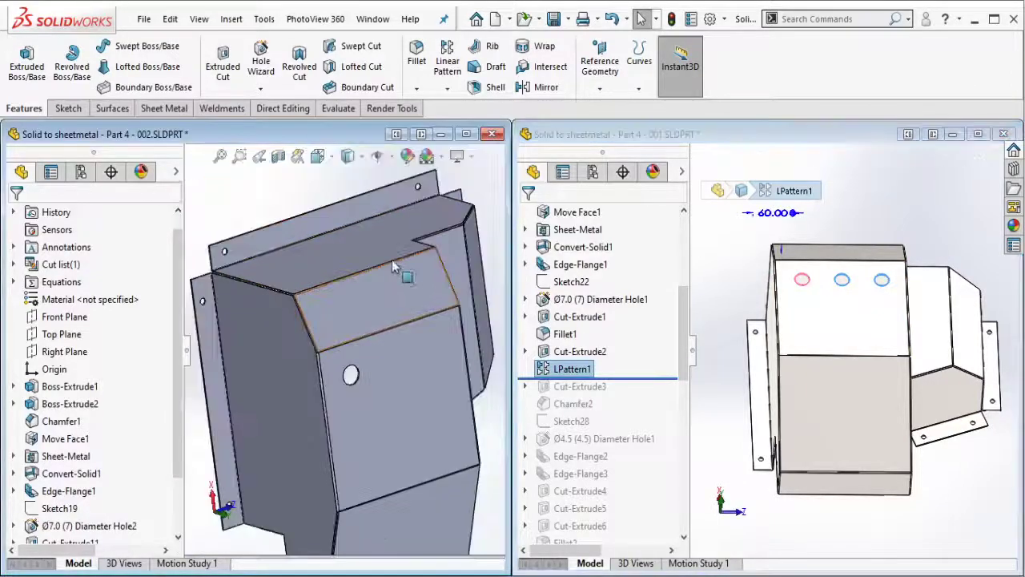
{"action": "scroll", "coordinate": [392, 260], "scroll_direction": "up", "scroll_amount": 3}
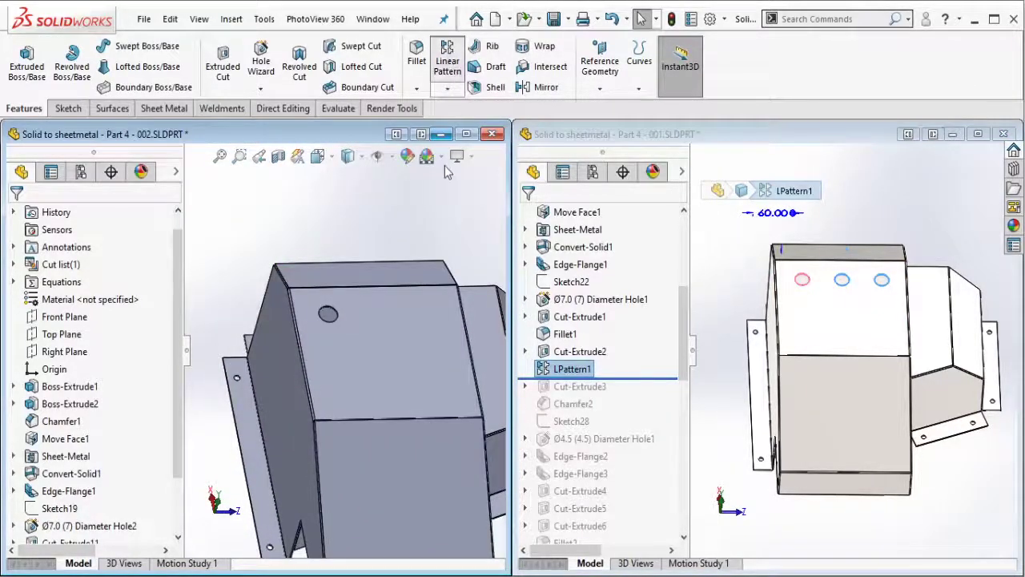
{"action": "left_click", "coordinate": [365, 286]}
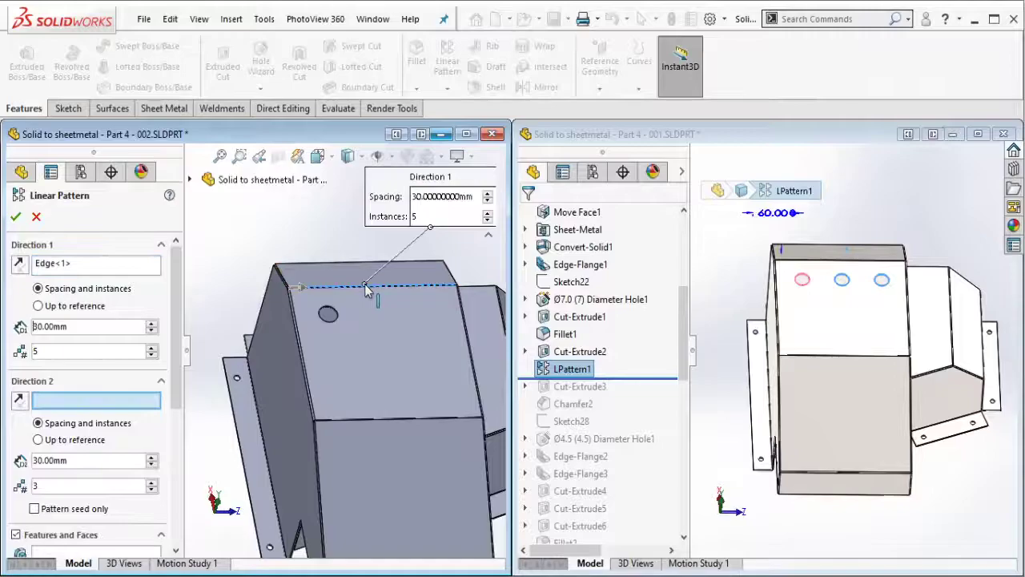
{"action": "scroll", "coordinate": [156, 375], "scroll_direction": "down", "scroll_amount": 2}
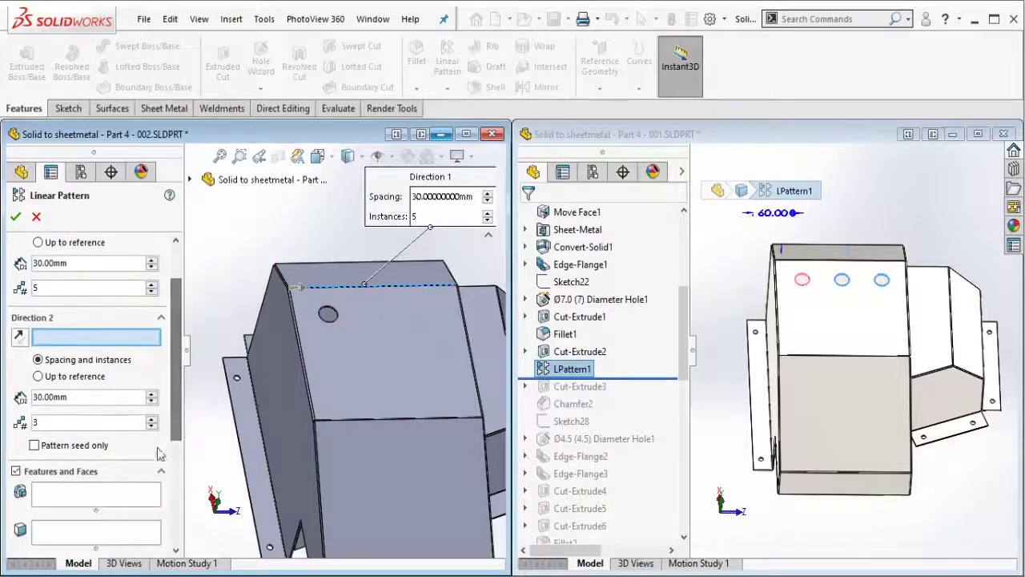
{"action": "left_click", "coordinate": [96, 494]}
{"action": "scroll", "coordinate": [360, 312], "scroll_direction": "down", "scroll_amount": 3}
{"action": "scroll", "coordinate": [271, 305], "scroll_direction": "down", "scroll_amount": 3}
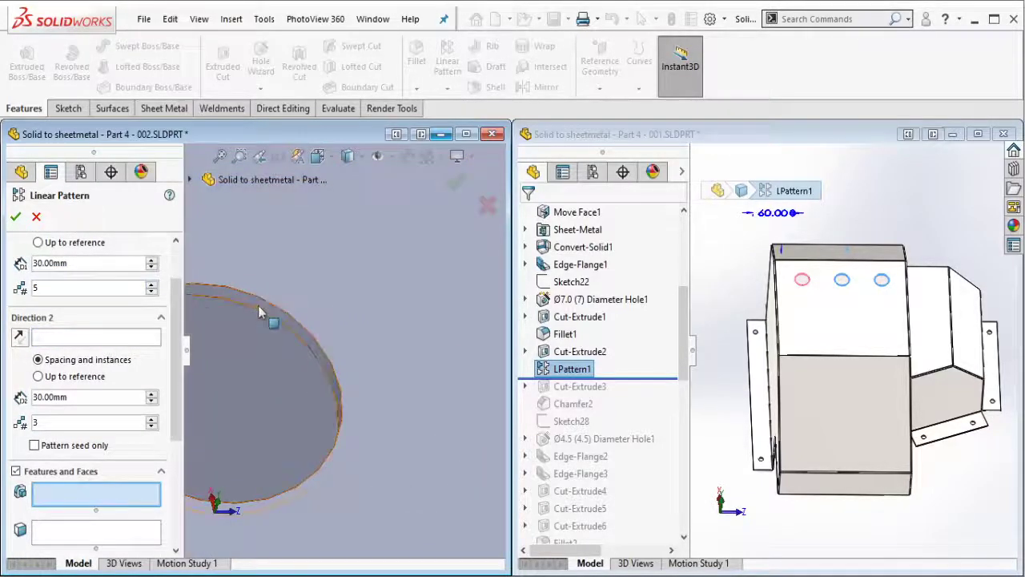
{"action": "left_click", "coordinate": [258, 313]}
{"action": "scroll", "coordinate": [361, 336], "scroll_direction": "up", "scroll_amount": 5}
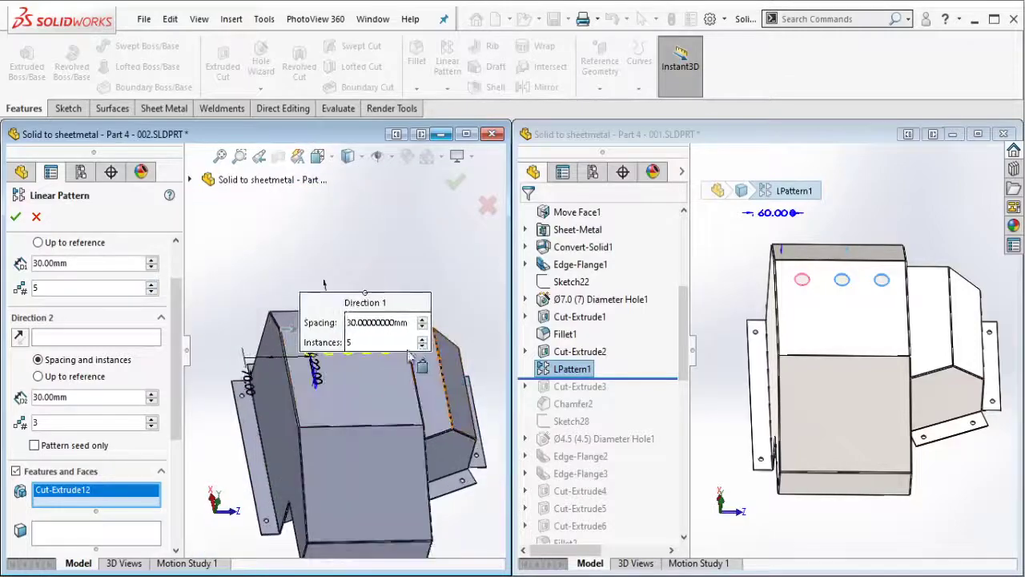
{"action": "left_click_drag", "start_coordinate": [397, 300], "coordinate": [435, 212]}
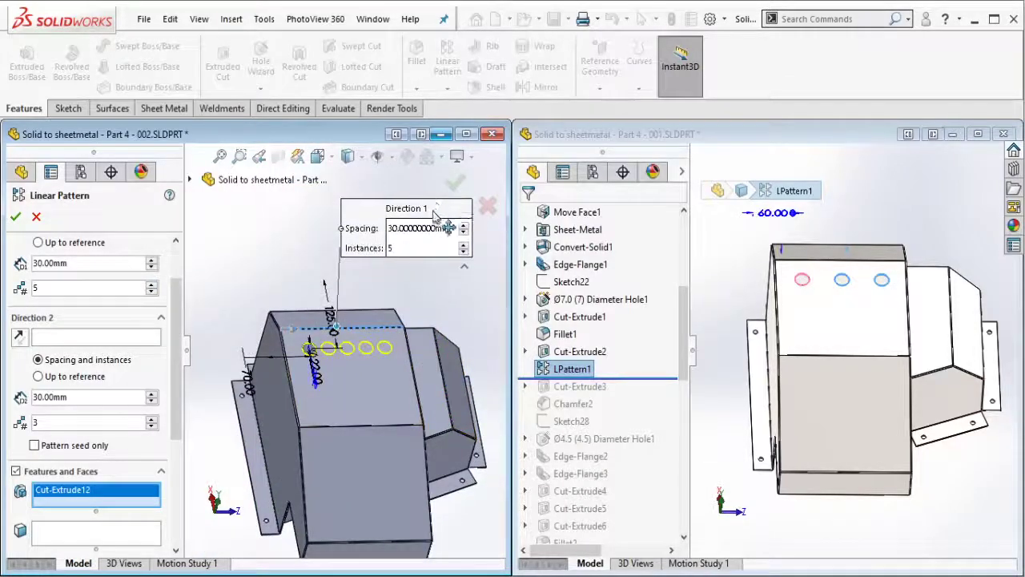
{"action": "left_click", "coordinate": [153, 259]}
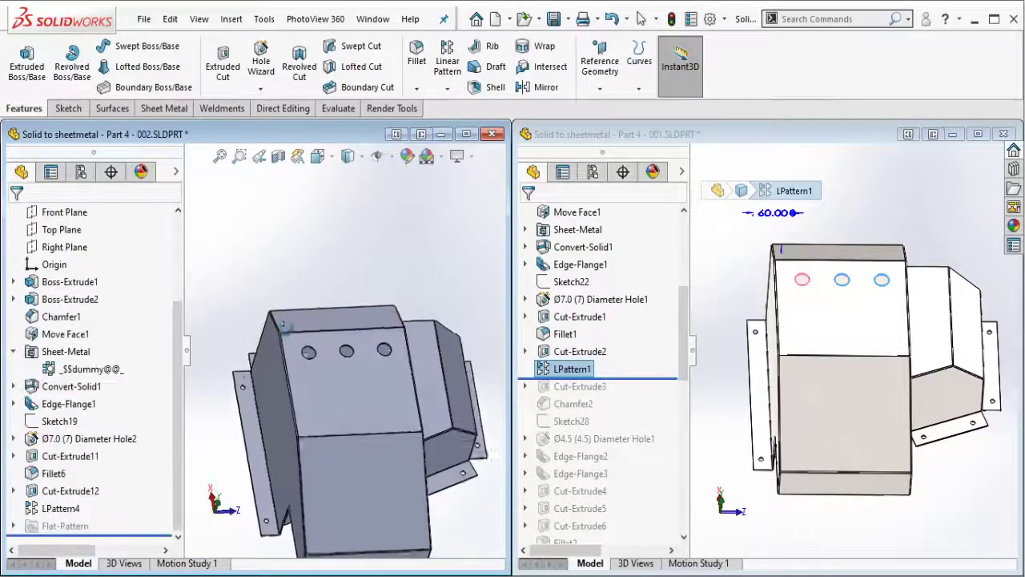
- Roll the reference part forward to Cut-Extrude3 and show its dimensions
{"action": "left_click", "coordinate": [638, 156]}
{"action": "left_click_drag", "start_coordinate": [635, 378], "coordinate": [622, 388]}
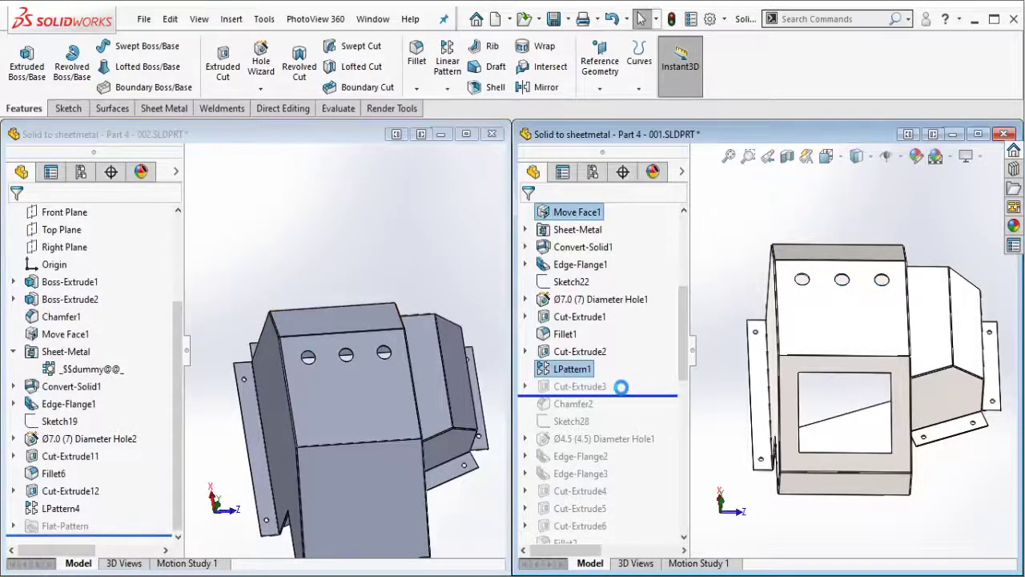
{"action": "left_click", "coordinate": [591, 387]}
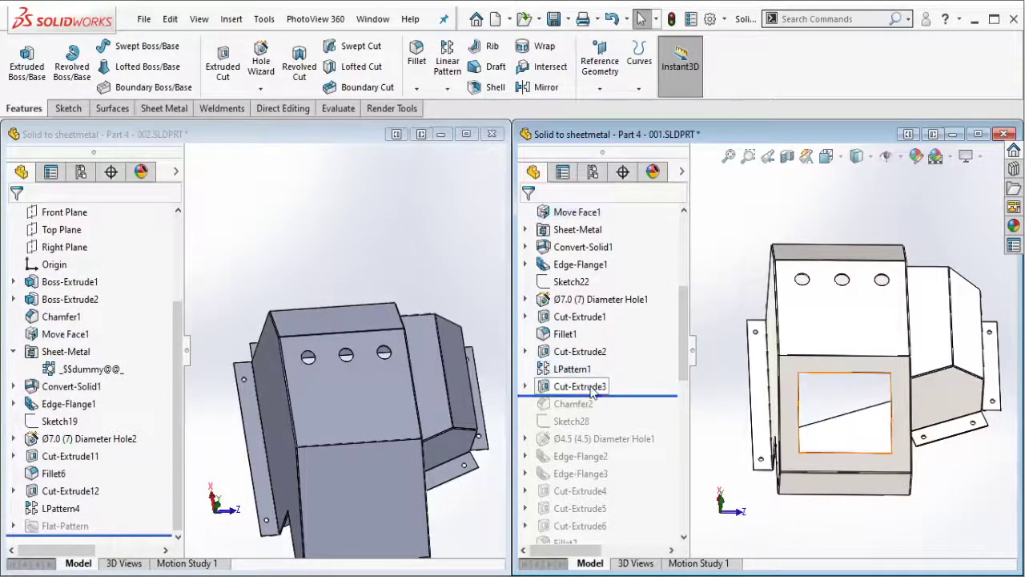
{"action": "left_click", "coordinate": [398, 223]}
- Open a sketch on the part's front face and view it normal to
{"action": "mouse_move", "coordinate": [406, 389]}
{"action": "middle_mouse_down"}
{"action": "mouse_move", "coordinate": [331, 392]}
{"action": "mouse_move", "coordinate": [310, 425]}
{"action": "middle_mouse_up"}
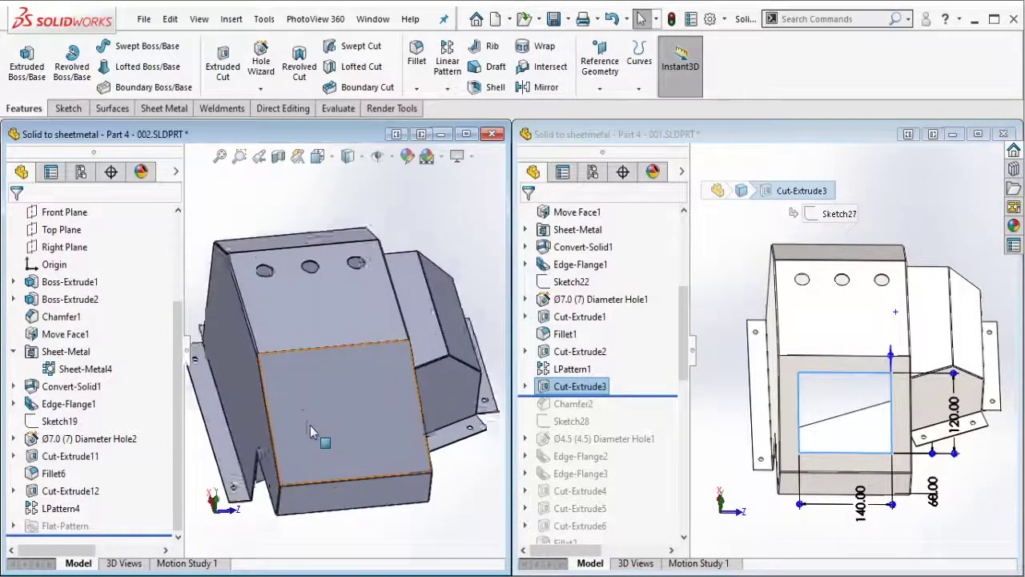
{"action": "left_click", "coordinate": [338, 406]}
{"action": "left_click", "coordinate": [399, 359]}
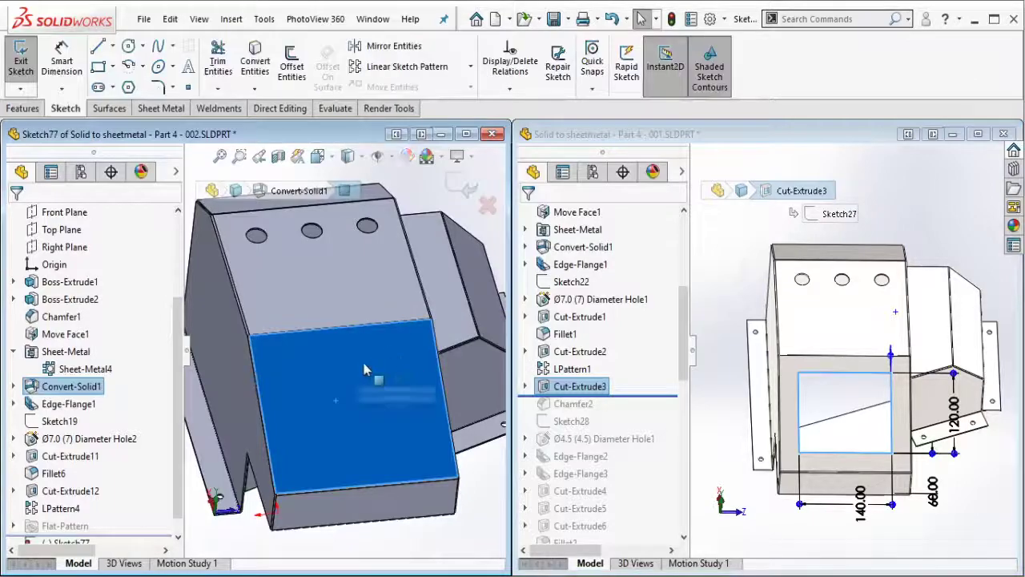
{"action": "middle_click_drag", "start_coordinate": [369, 356], "coordinate": [360, 361]}
{"action": "key", "text": "ctrl+8"}
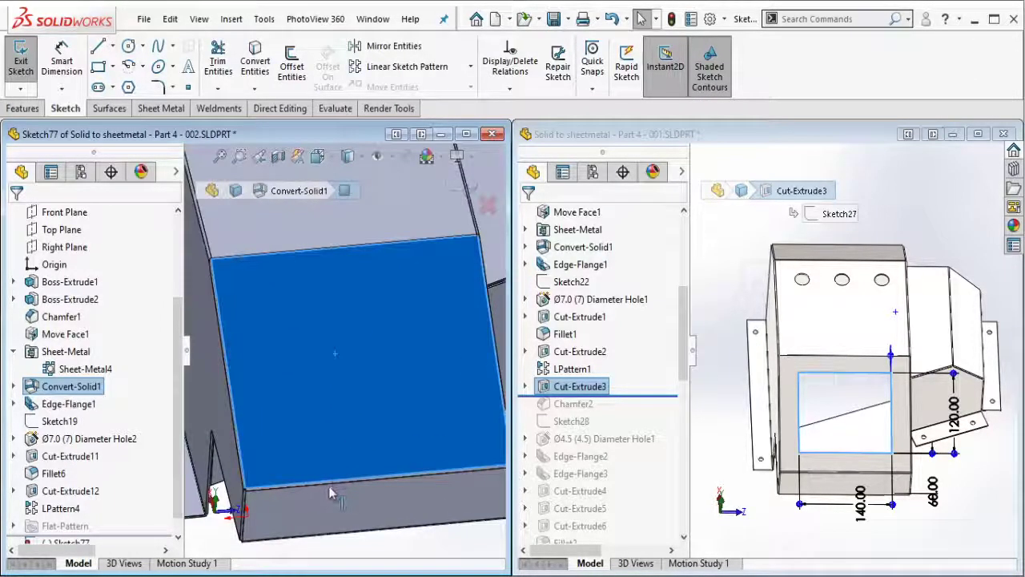
- Convert the front face's bottom edge into the sketch as construction geometry
{"action": "left_click", "coordinate": [331, 490]}
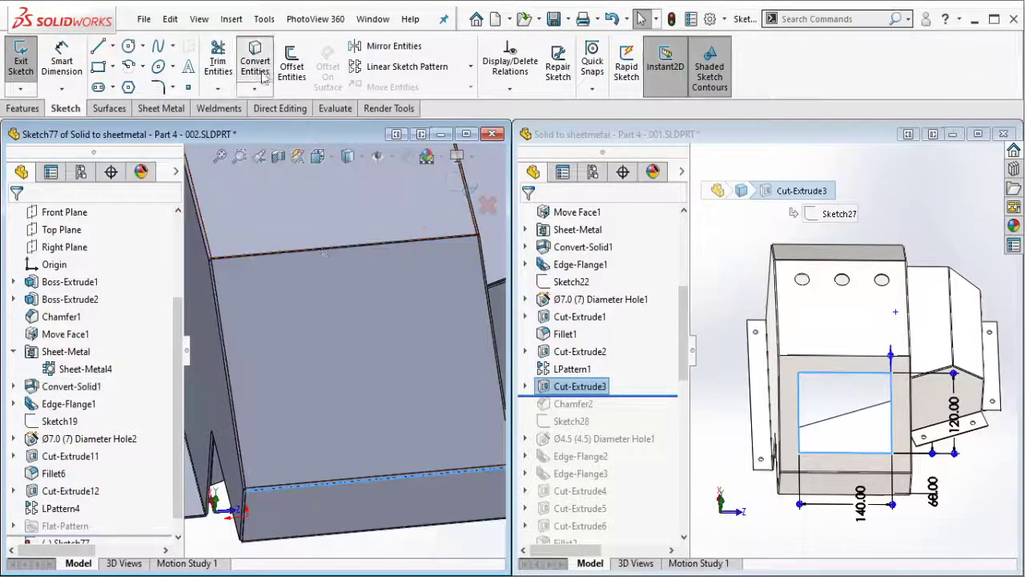
{"action": "left_click", "coordinate": [262, 74]}
{"action": "left_click", "coordinate": [340, 481]}
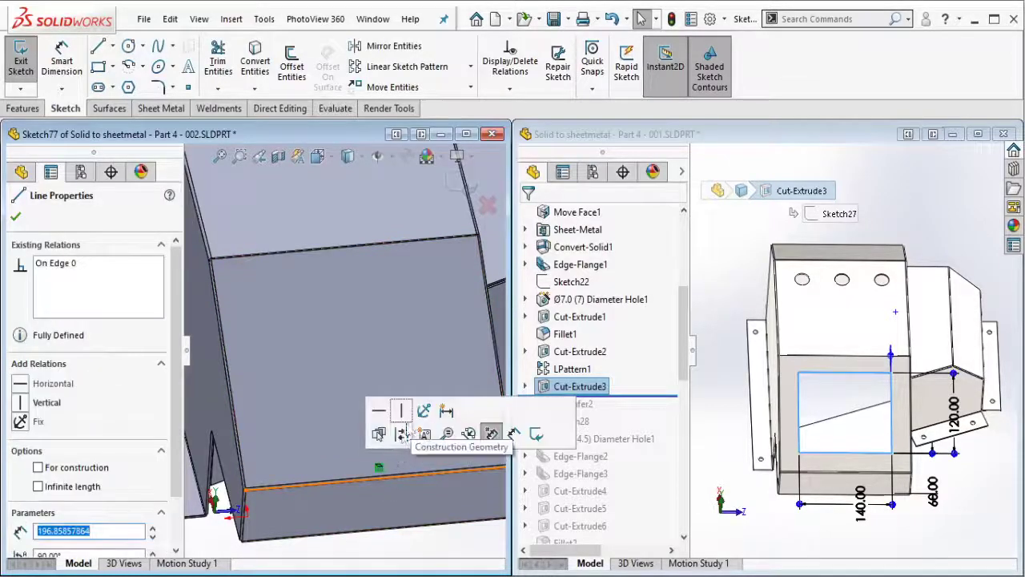
{"action": "left_click", "coordinate": [402, 433]}
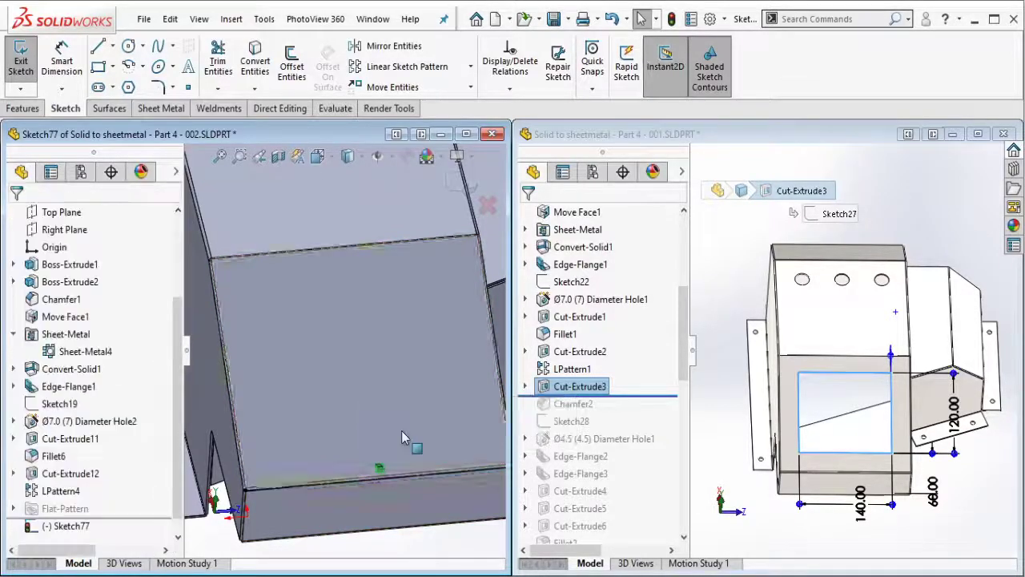
- Draw a vertical centerline up from the bottom edge, then choose Center Rectangle
{"action": "left_click", "coordinate": [114, 68]}
{"action": "left_click", "coordinate": [113, 46]}
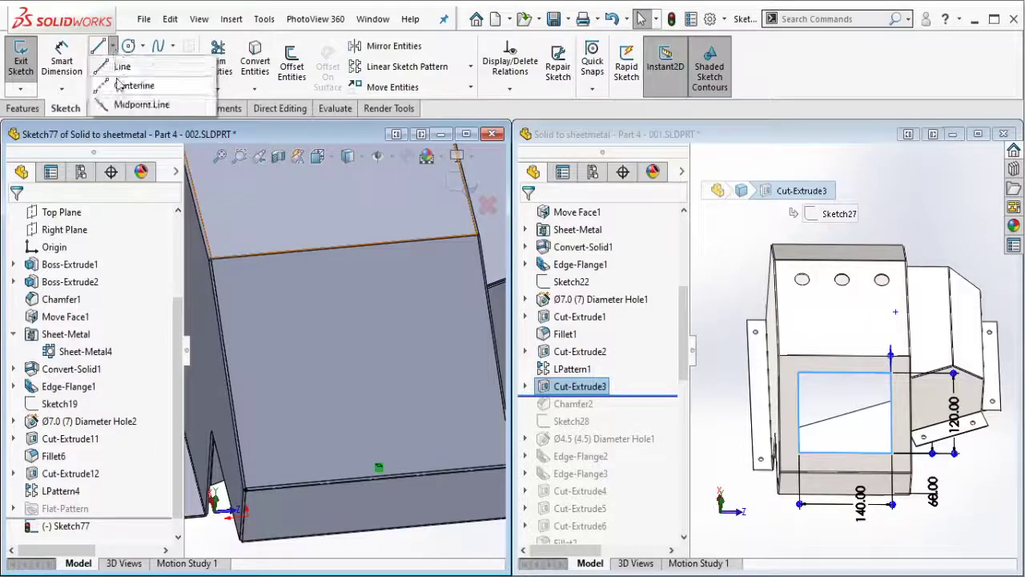
{"action": "left_click", "coordinate": [136, 84]}
{"action": "left_click", "coordinate": [379, 478]}
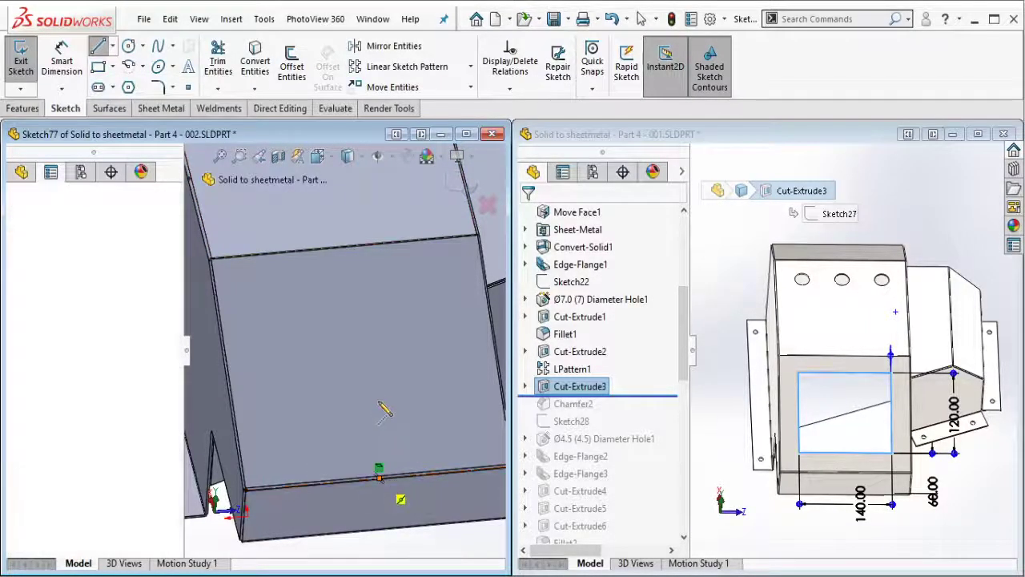
{"action": "left_click", "coordinate": [379, 414]}
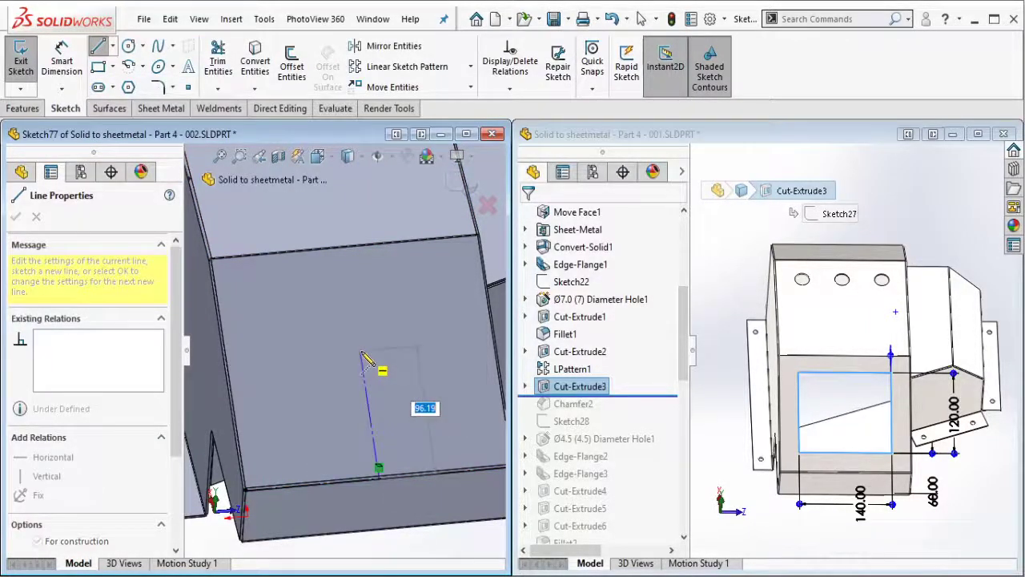
{"action": "left_click", "coordinate": [113, 67]}
{"action": "left_click", "coordinate": [160, 102]}
- Draw a centre rectangle centred on the vertical centerline
{"action": "left_click", "coordinate": [361, 350]}
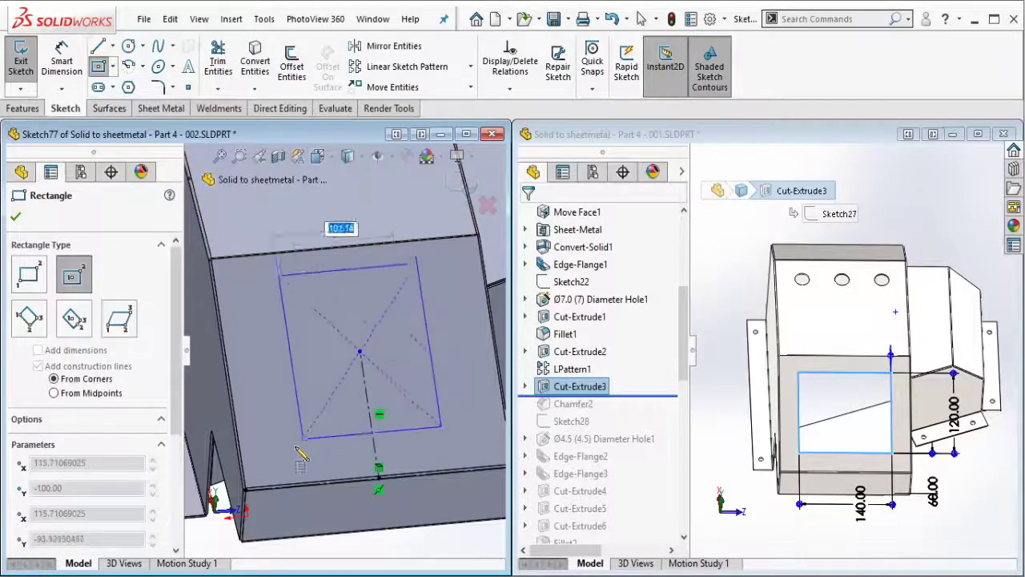
{"action": "left_click", "coordinate": [238, 262]}
{"action": "left_click_drag", "start_coordinate": [304, 264], "coordinate": [306, 287]}
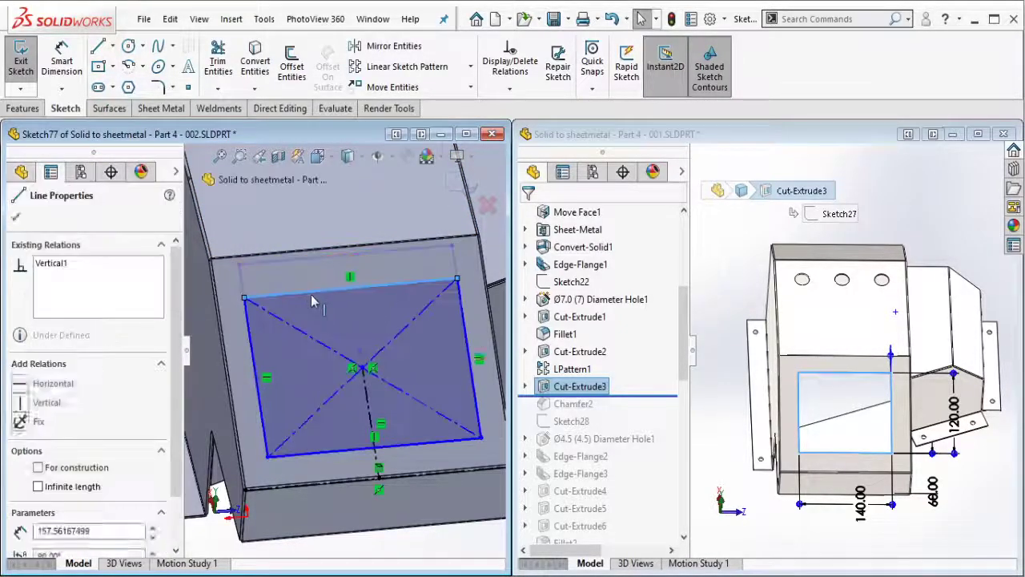
{"action": "key", "text": "ctrl+z"}
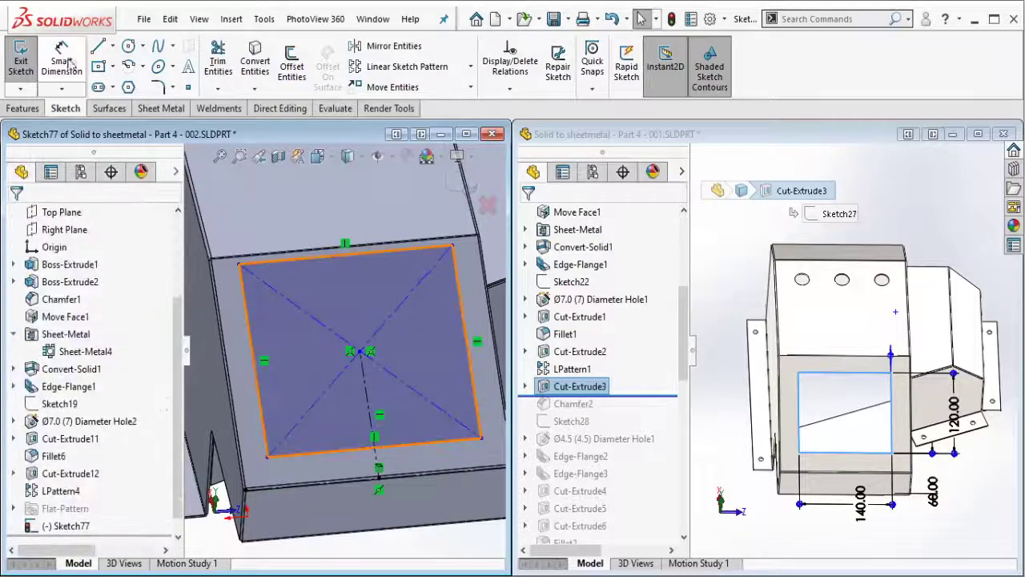
- Dimension the rectangle 140 mm wide and 120 mm high
{"action": "left_click", "coordinate": [406, 453]}
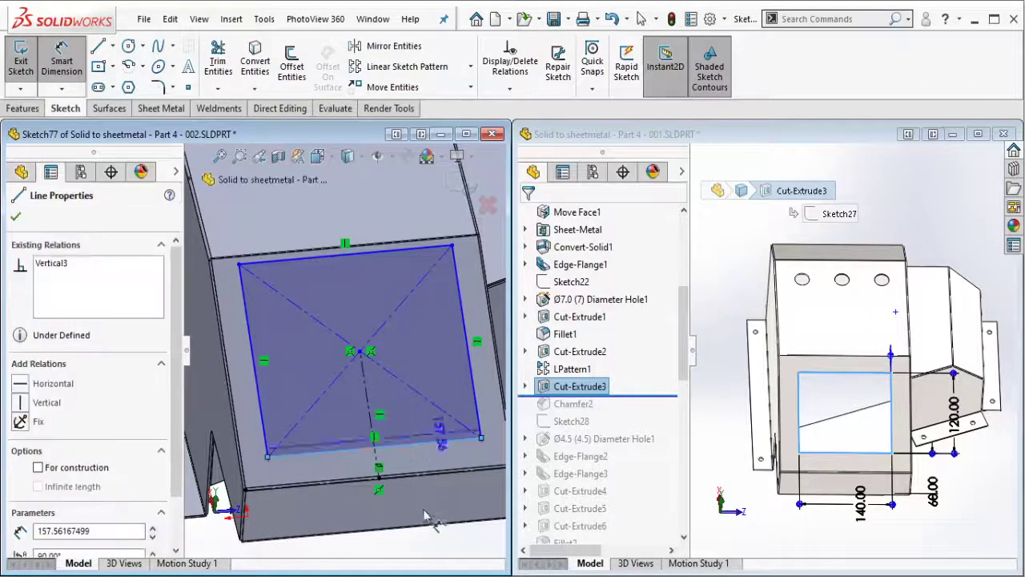
{"action": "left_click", "coordinate": [422, 543]}
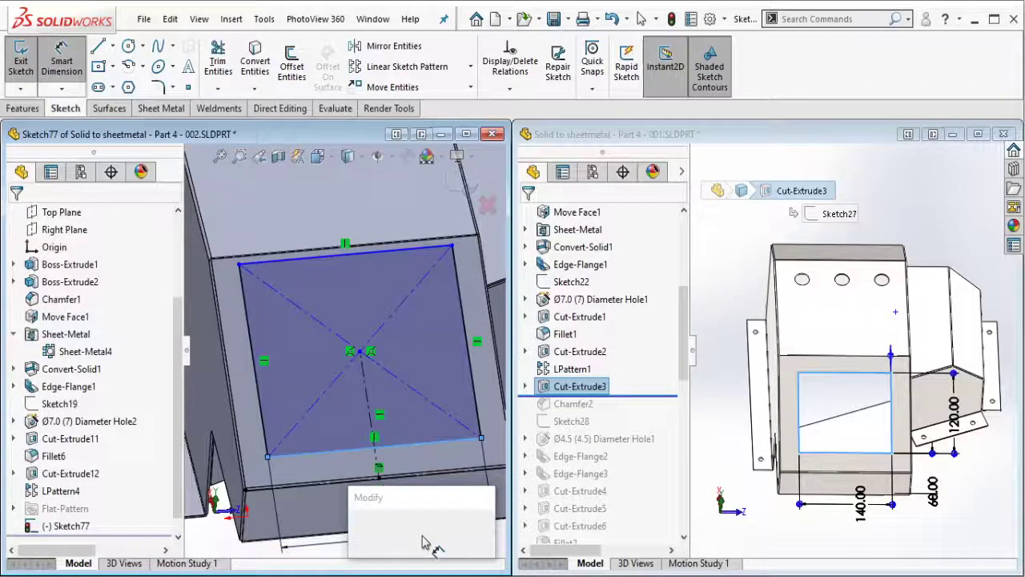
{"action": "type", "text": "140"}
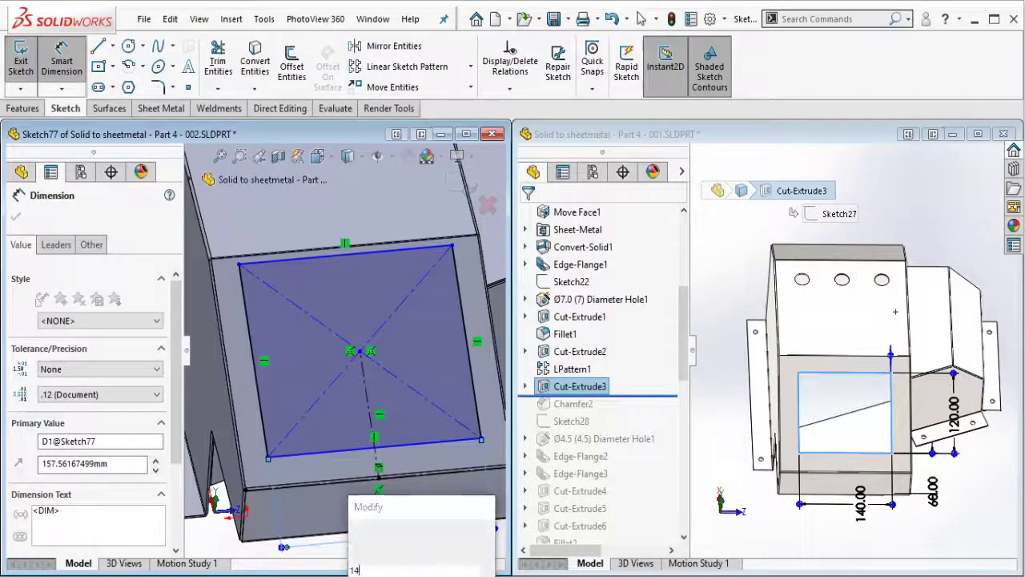
{"action": "left_click", "coordinate": [358, 532]}
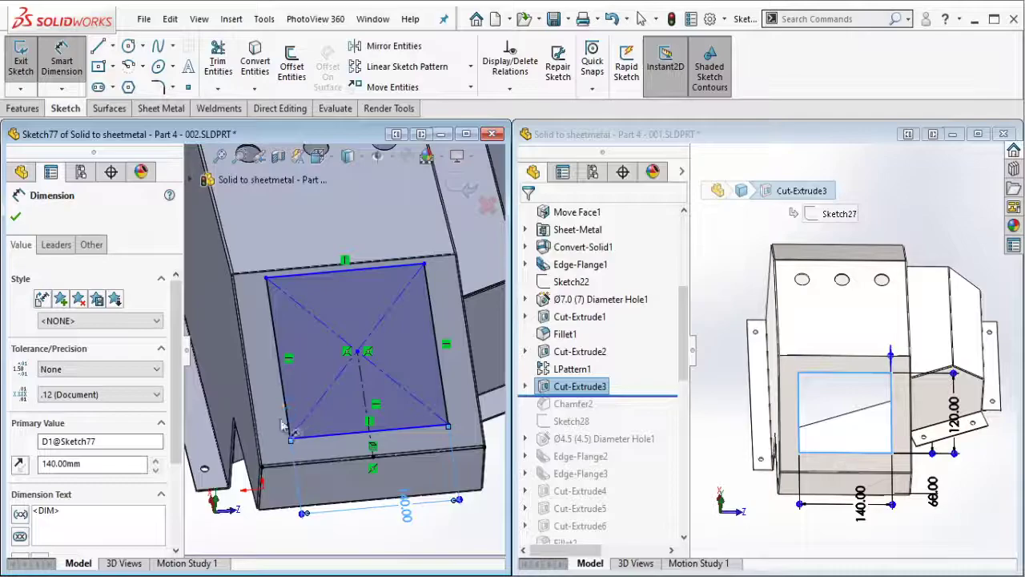
{"action": "left_click", "coordinate": [282, 400]}
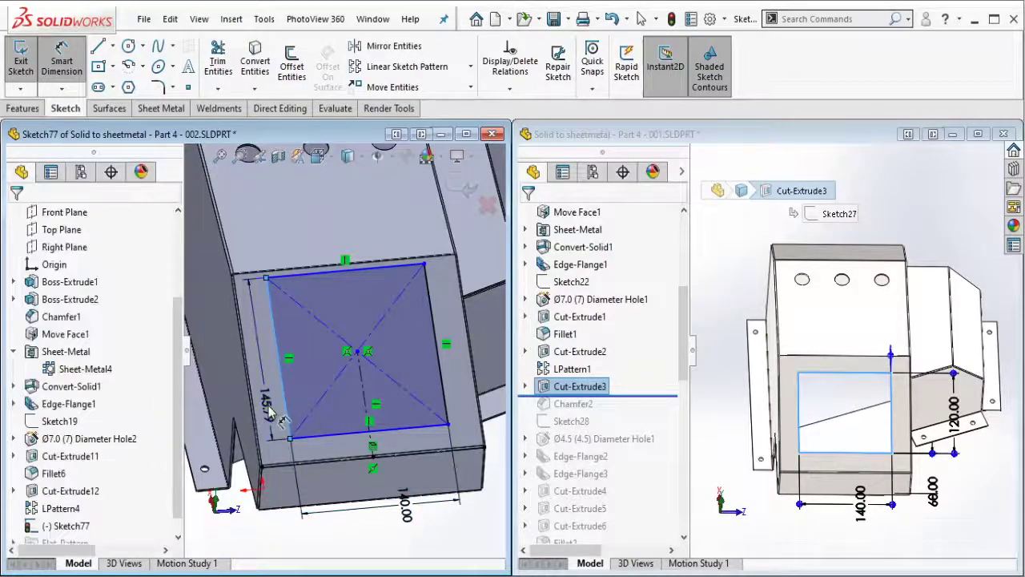
{"action": "left_click", "coordinate": [270, 410]}
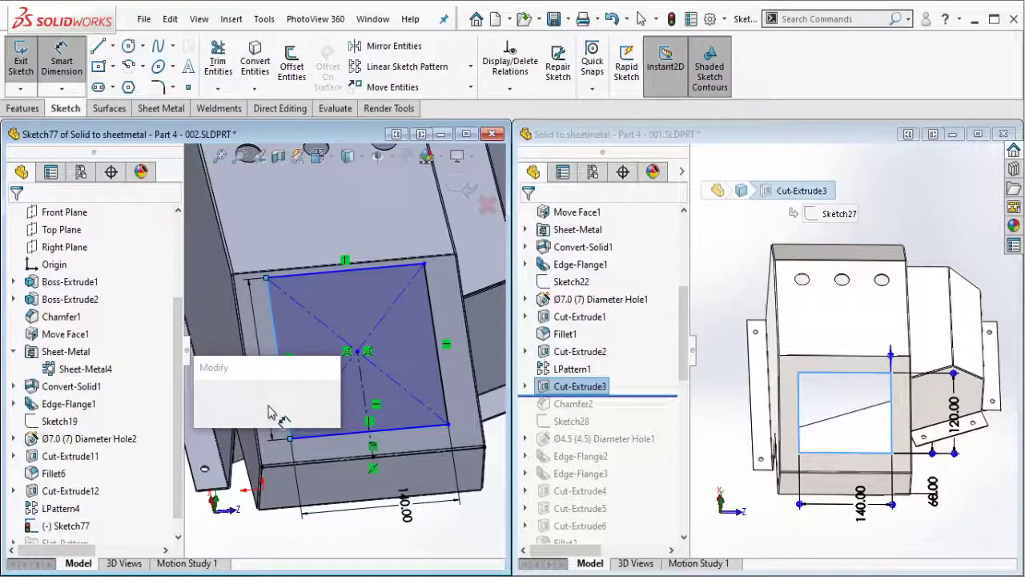
{"action": "type", "text": "120"}
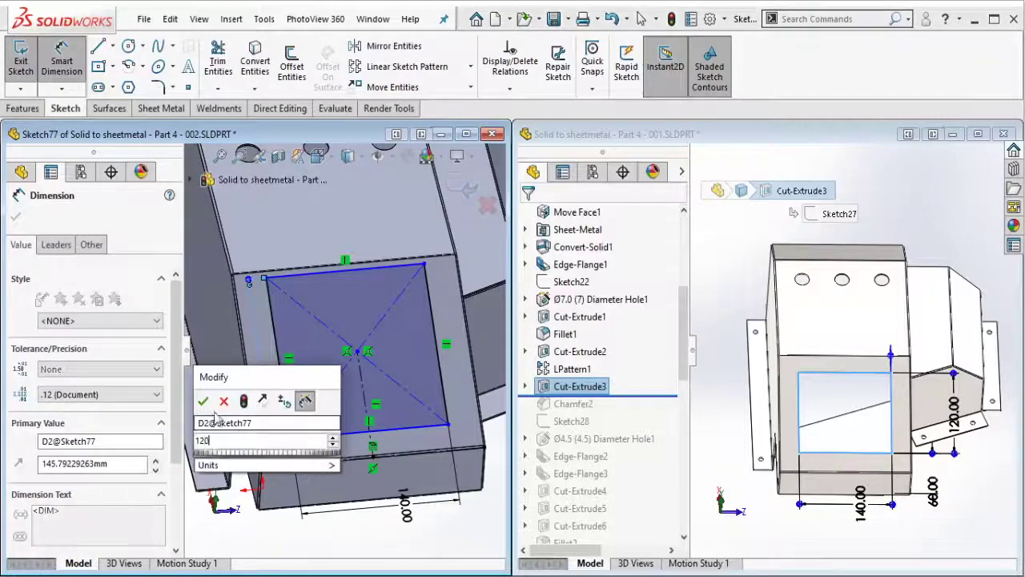
{"action": "left_click", "coordinate": [202, 400]}
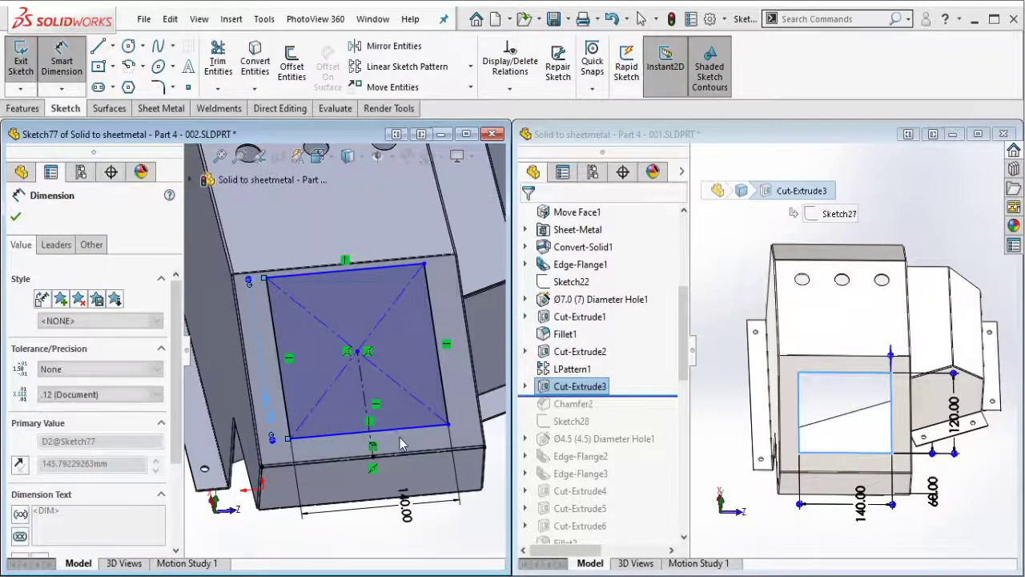
{"action": "middle_click_drag", "start_coordinate": [400, 445], "coordinate": [398, 432]}
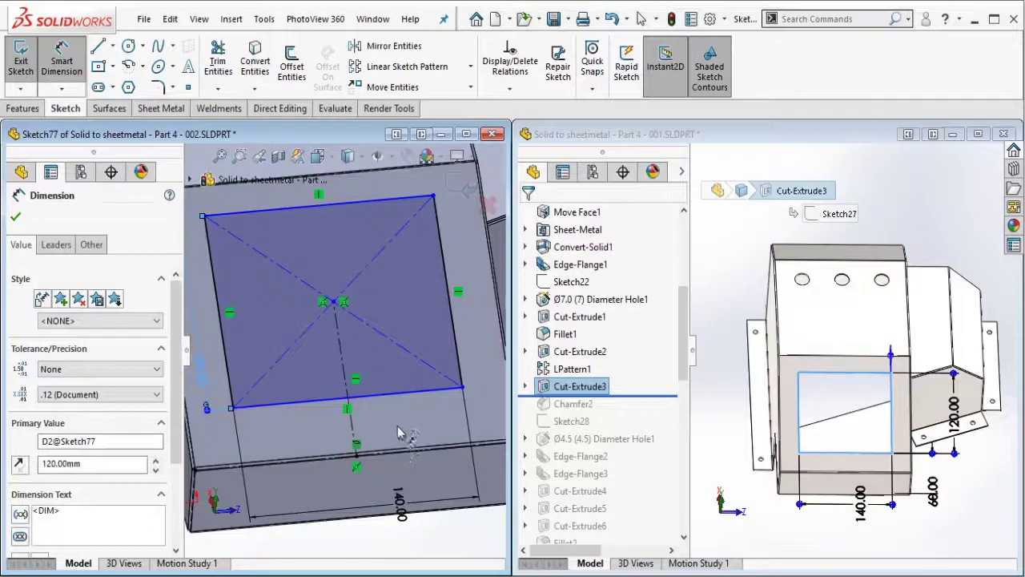
{"action": "key", "text": "Escape"}
- Dimension the rectangle's bottom edge 25 mm above the part's lower edge
{"action": "left_click", "coordinate": [403, 395]}
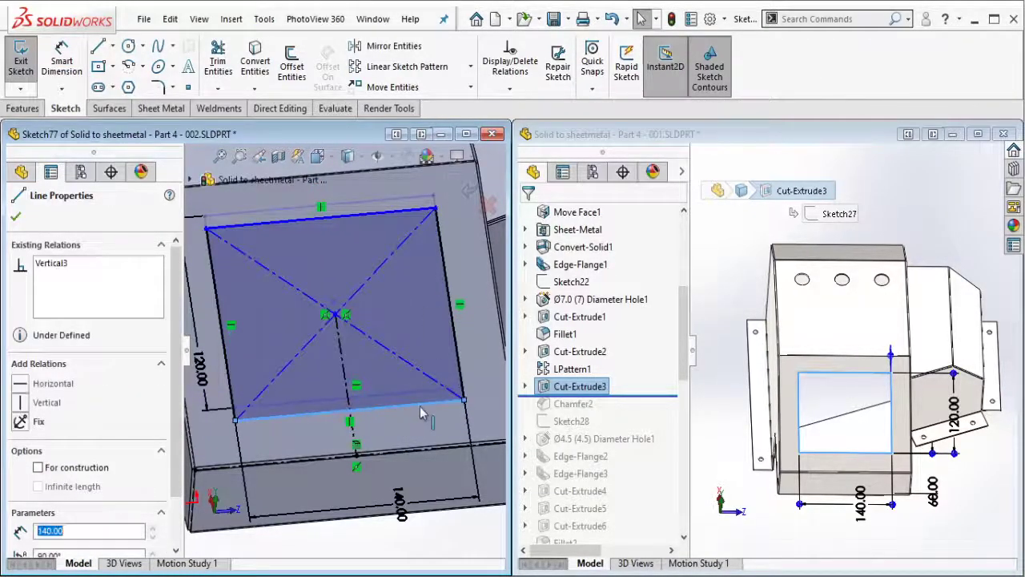
{"action": "key", "text": "Escape"}
{"action": "left_click", "coordinate": [62, 60]}
{"action": "scroll", "coordinate": [352, 436], "scroll_direction": "down", "scroll_amount": 5}
{"action": "scroll", "coordinate": [384, 461], "scroll_direction": "down", "scroll_amount": 2}
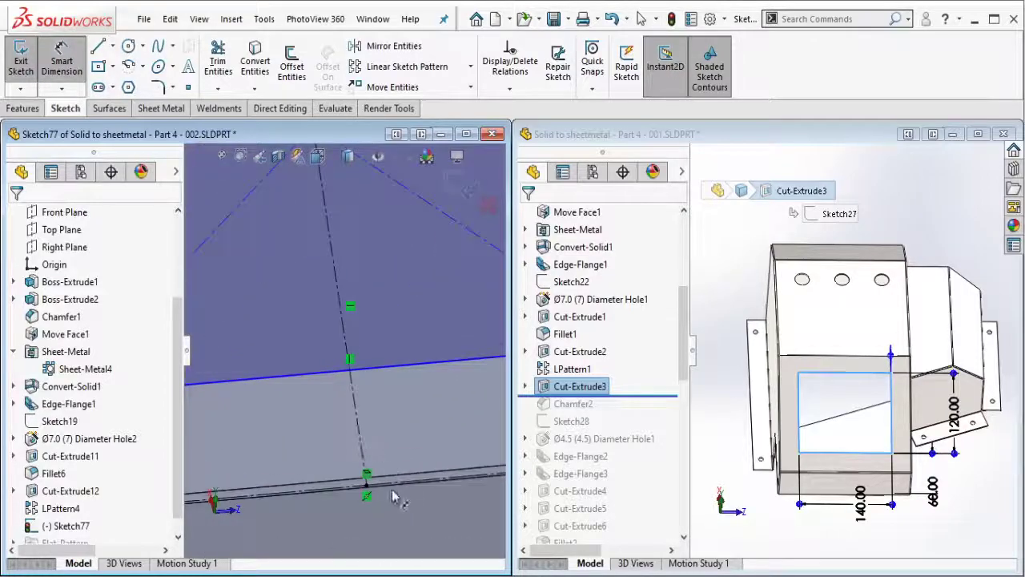
{"action": "left_click", "coordinate": [391, 482]}
{"action": "left_click", "coordinate": [380, 378]}
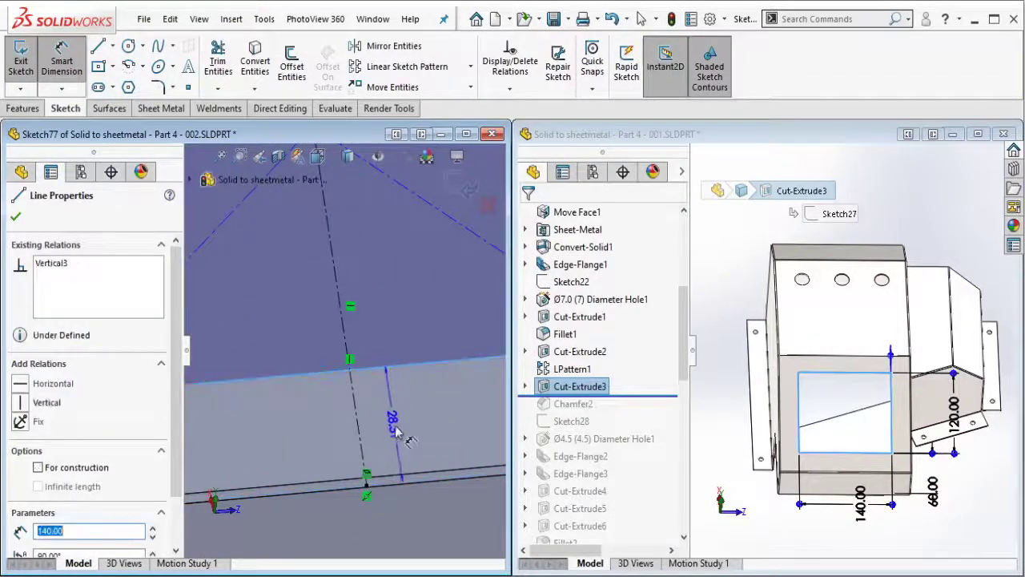
{"action": "left_click", "coordinate": [410, 437]}
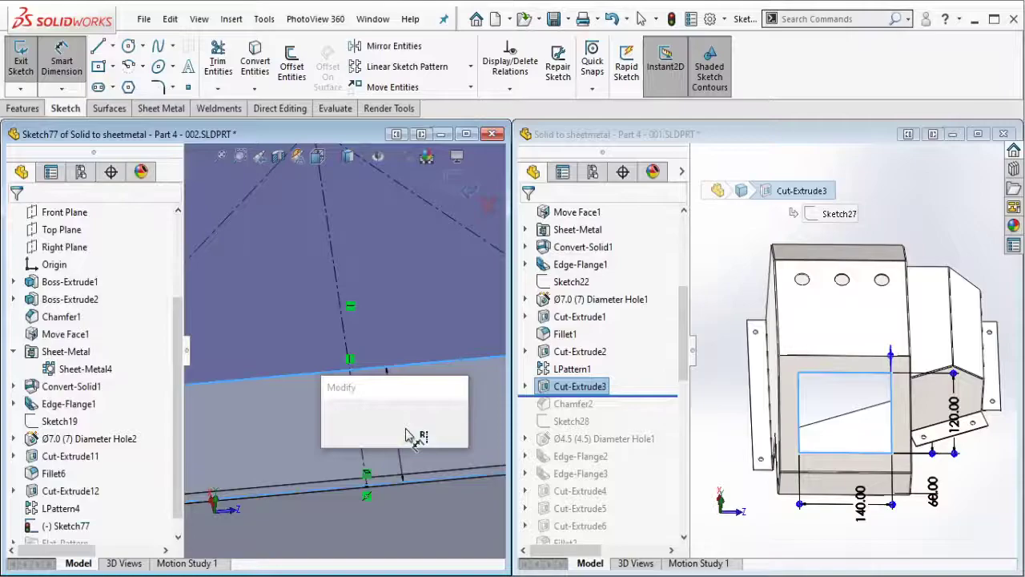
{"action": "type", "text": "25"}
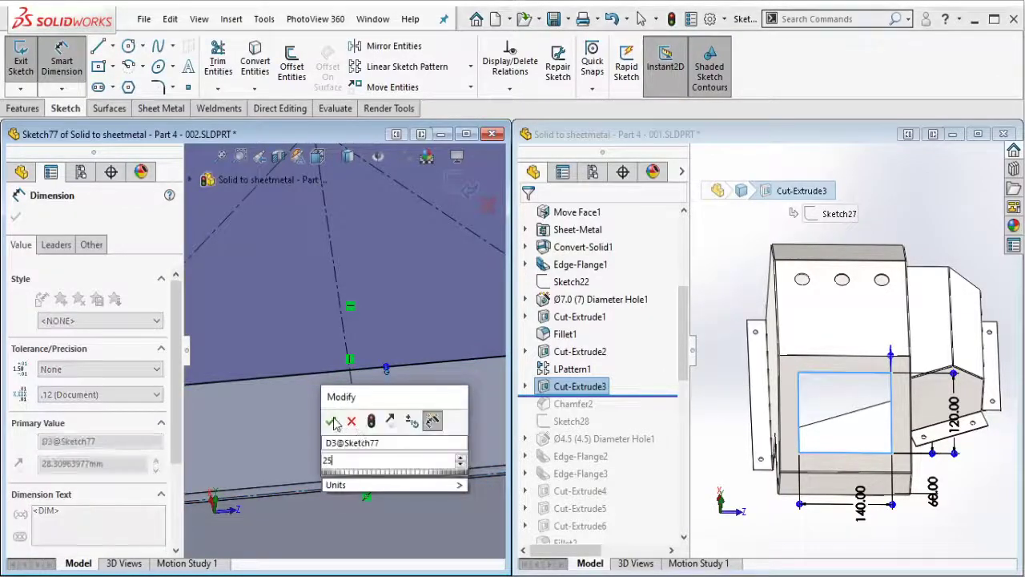
{"action": "key", "text": "Return"}
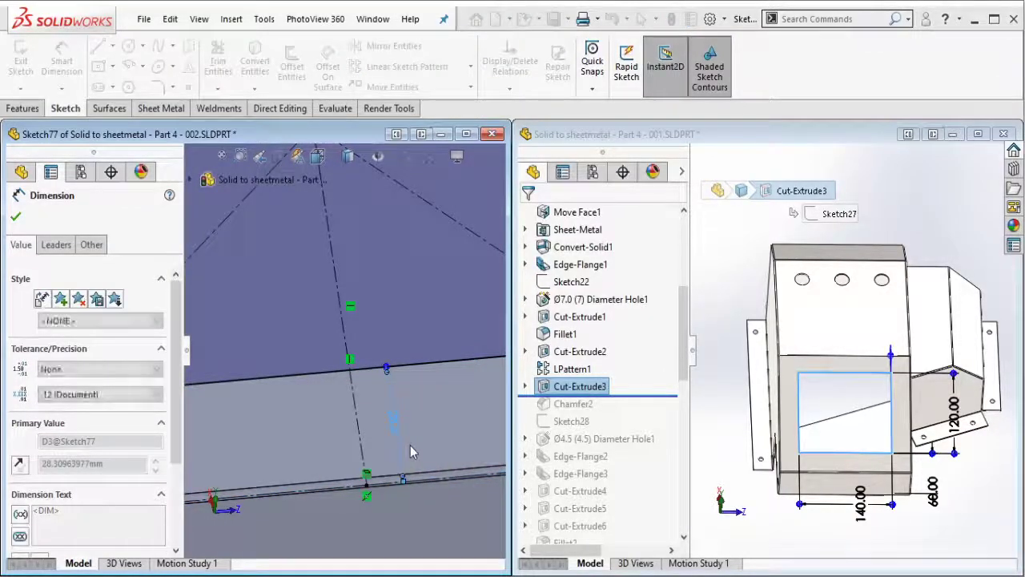
{"action": "scroll", "coordinate": [352, 353], "scroll_direction": "up", "scroll_amount": 3}
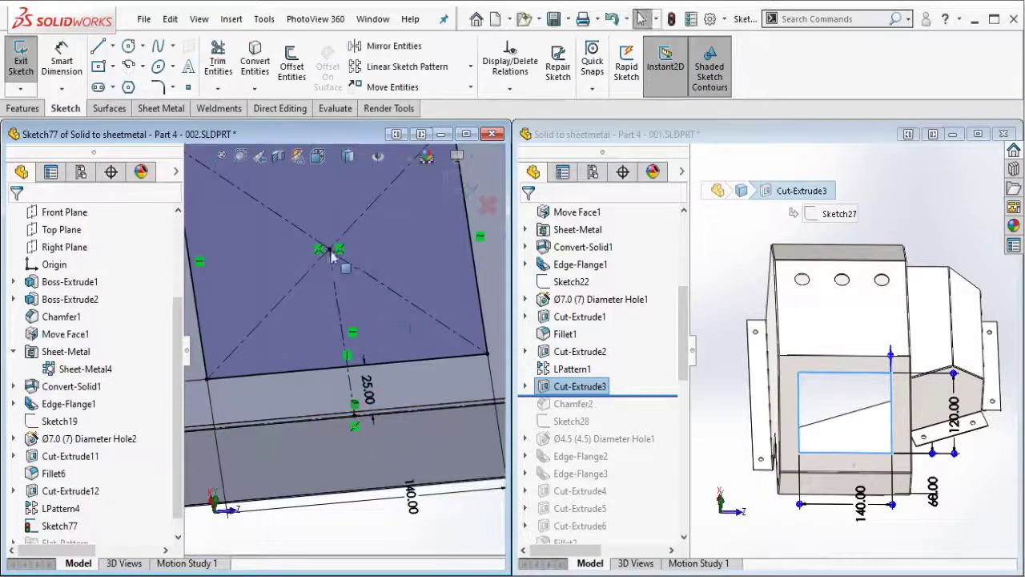
{"action": "scroll", "coordinate": [333, 255], "scroll_direction": "up", "scroll_amount": 3}
- Extruded-cut the 140 × 120 rectangle through the front face
{"action": "left_click", "coordinate": [34, 110]}
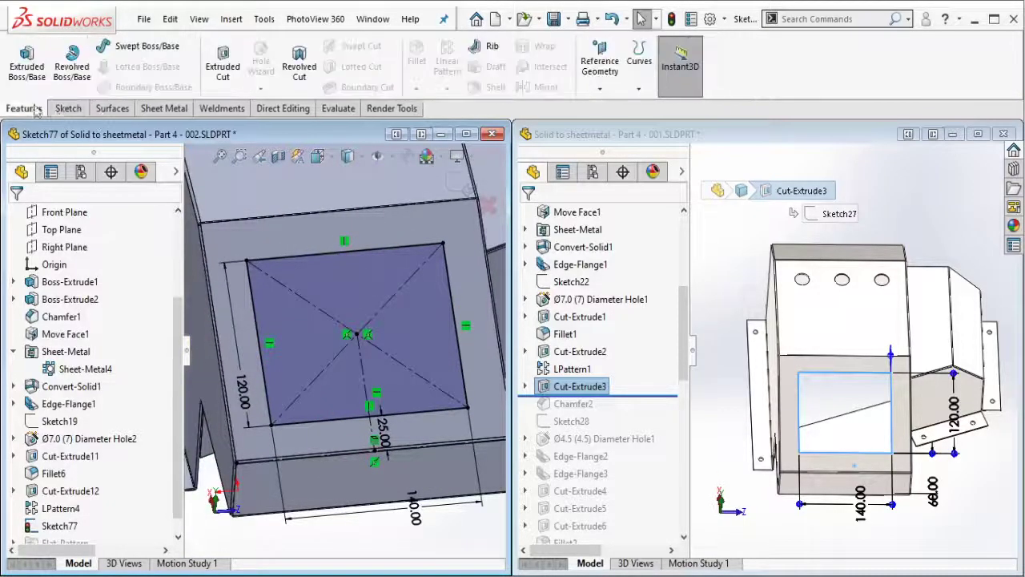
{"action": "left_click", "coordinate": [226, 72]}
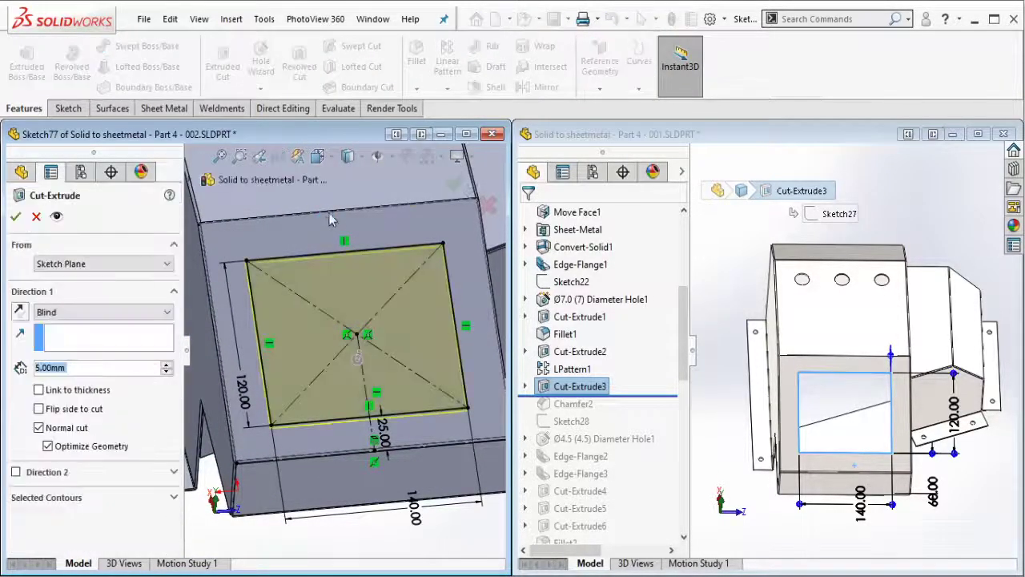
{"action": "left_click", "coordinate": [15, 217]}
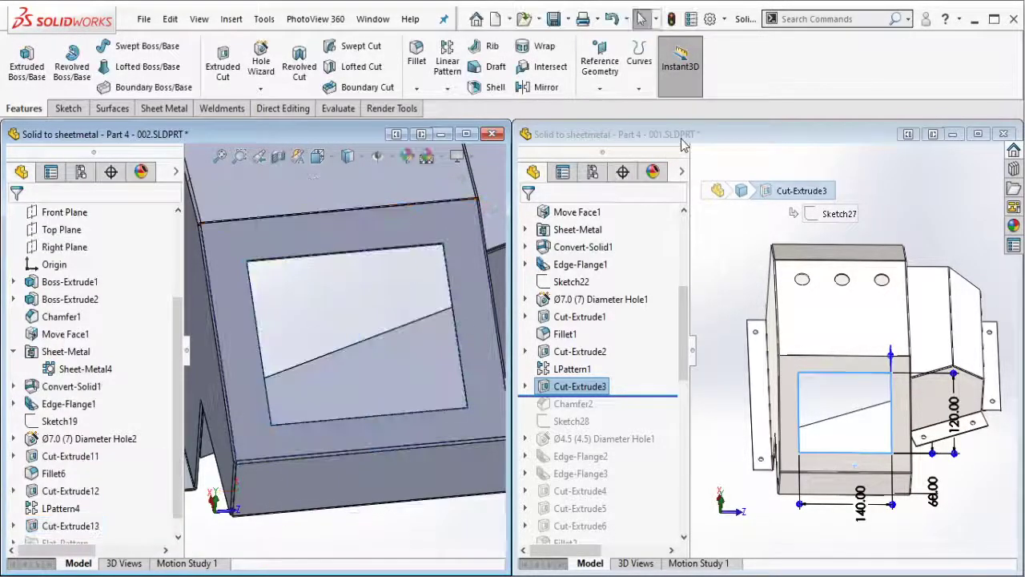
- Roll the reference part forward to include Chamfer2
{"action": "left_click", "coordinate": [640, 395]}
{"action": "left_click_drag", "start_coordinate": [641, 395], "coordinate": [635, 403]}
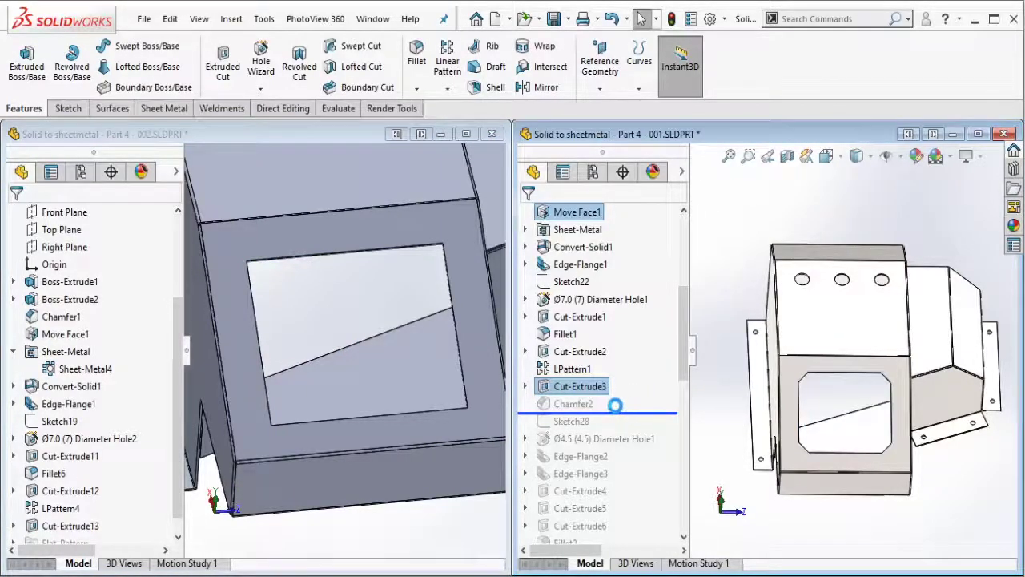
{"action": "left_click_drag", "start_coordinate": [622, 406], "coordinate": [622, 410]}
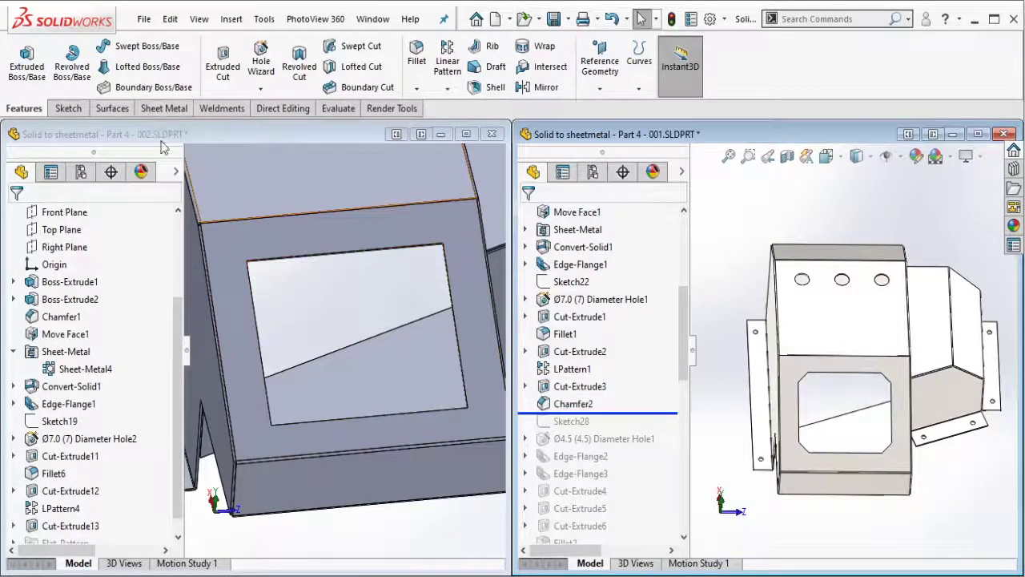
- Start a chamfer and select the opening's first two corner edges
{"action": "left_click", "coordinate": [207, 134]}
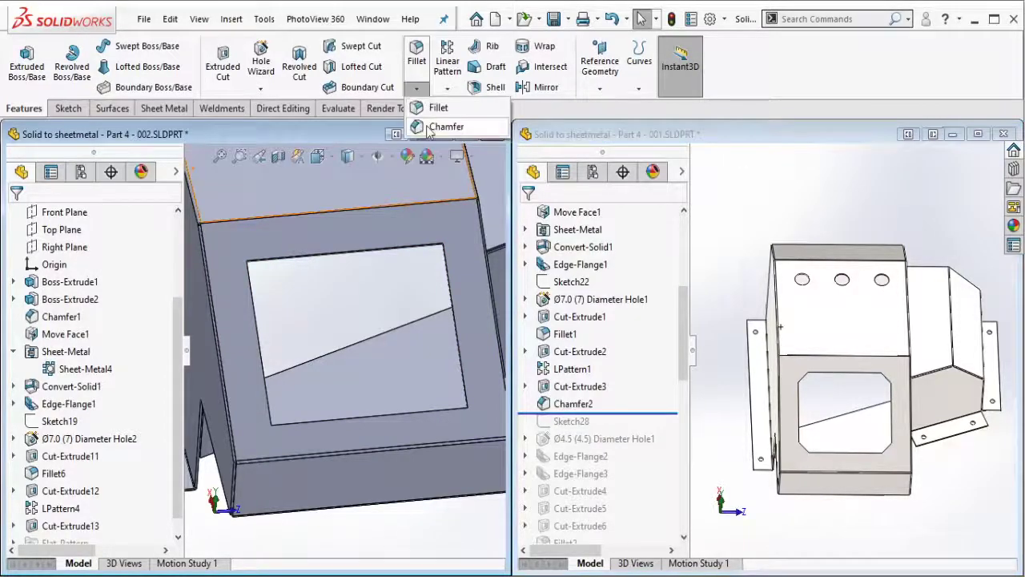
{"action": "key", "text": "Return"}
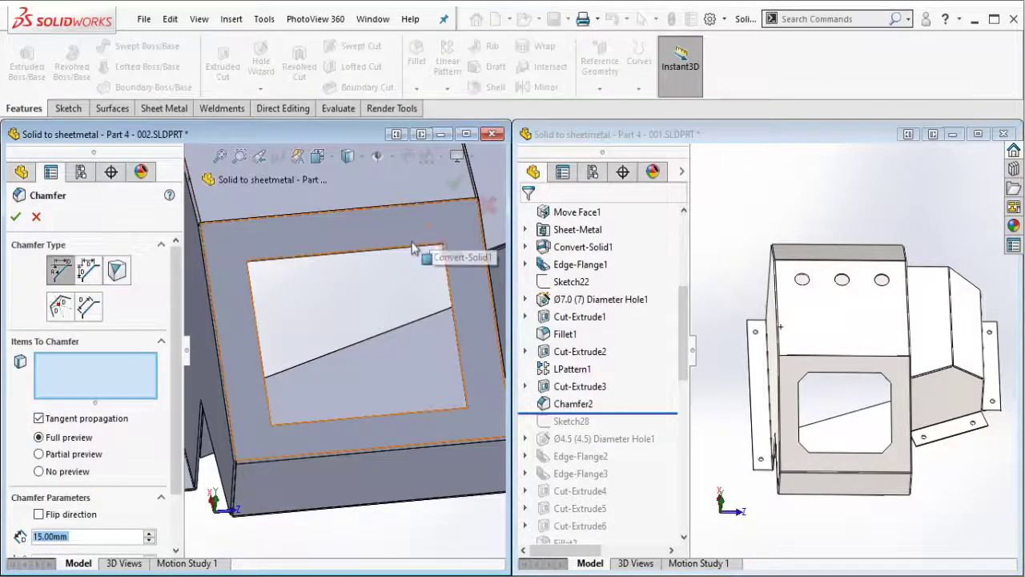
{"action": "middle_click_drag", "start_coordinate": [429, 225], "coordinate": [425, 224]}
{"action": "scroll", "coordinate": [424, 225], "scroll_direction": "down", "scroll_amount": 5}
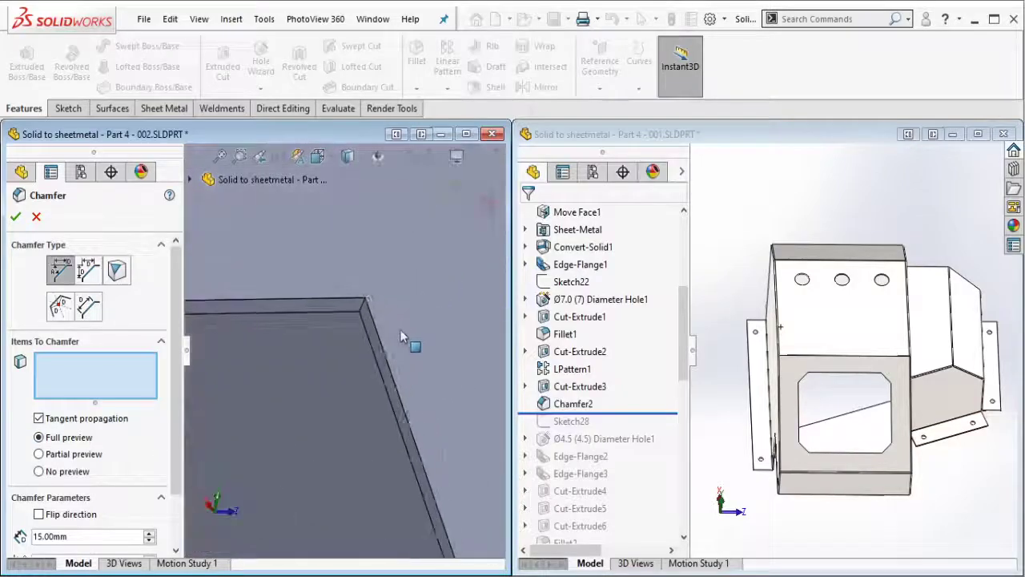
{"action": "left_click", "coordinate": [350, 306]}
{"action": "left_click", "coordinate": [350, 306]}
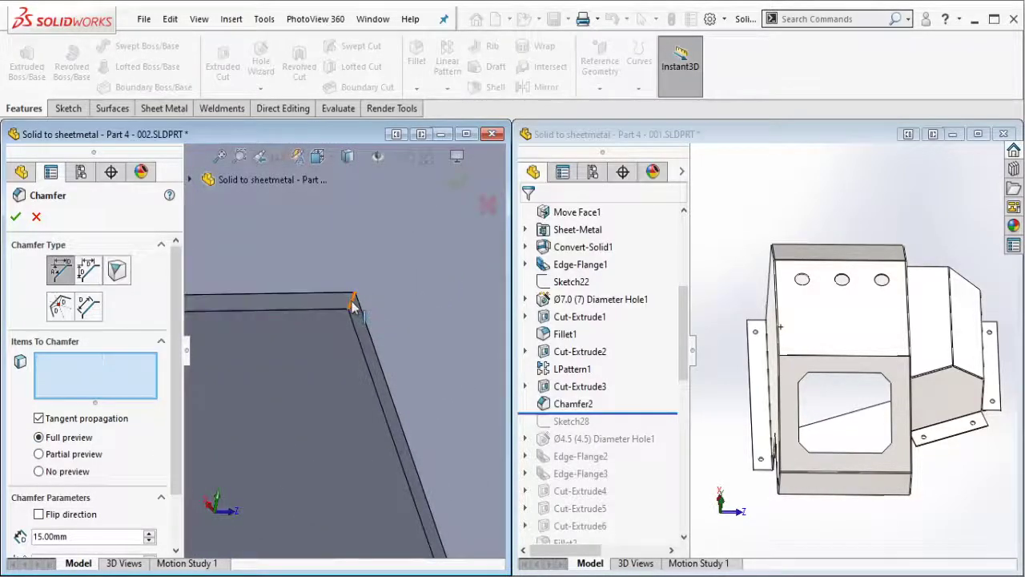
{"action": "left_click", "coordinate": [350, 307]}
{"action": "scroll", "coordinate": [350, 307], "scroll_direction": "up", "scroll_amount": 5}
{"action": "scroll", "coordinate": [295, 350], "scroll_direction": "down", "scroll_amount": 4}
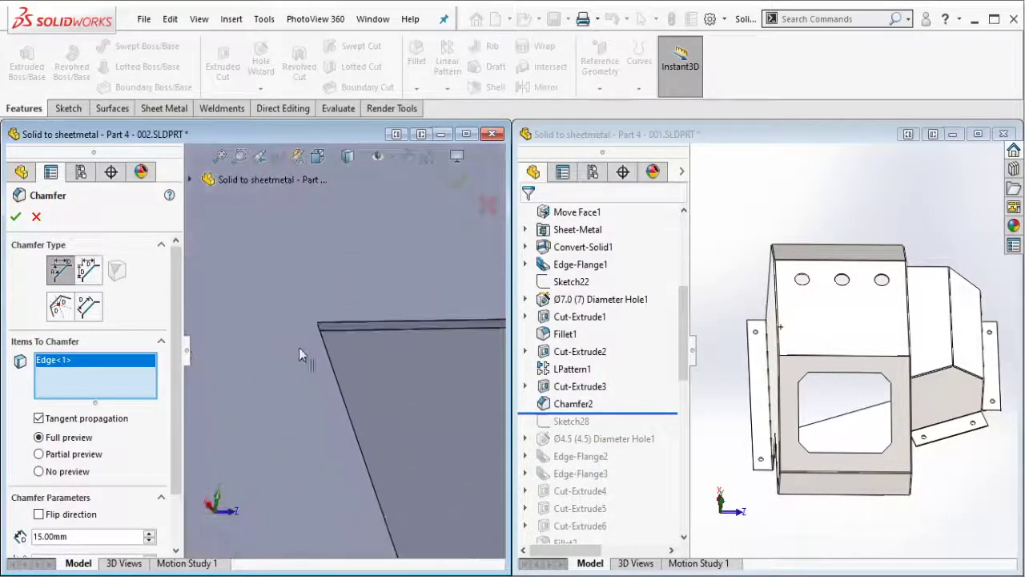
{"action": "scroll", "coordinate": [346, 317], "scroll_direction": "down", "scroll_amount": 2}
{"action": "left_click", "coordinate": [352, 332]}
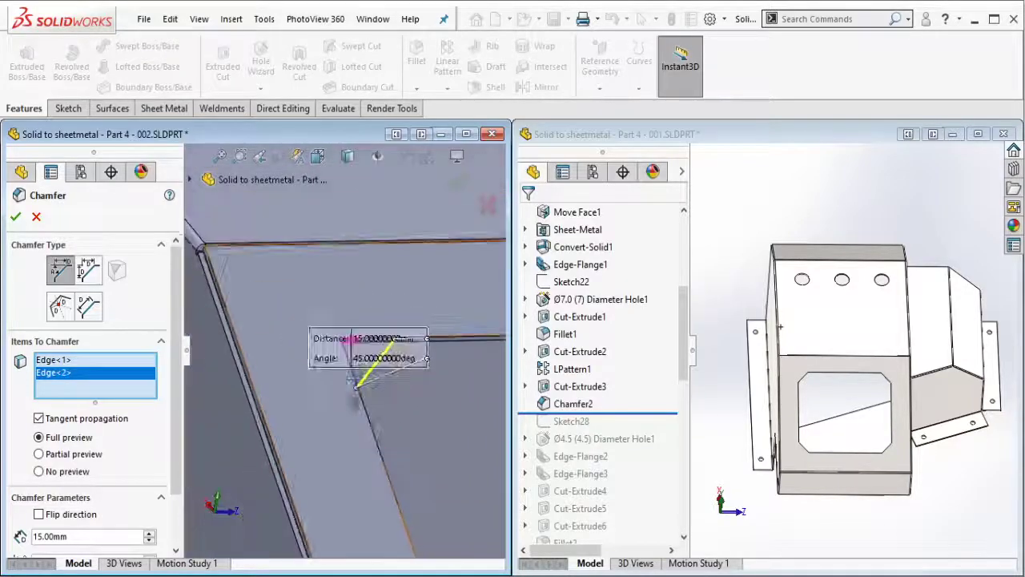
- Add the remaining two corner edges and accept the 15 mm × 45° chamfer
{"action": "scroll", "coordinate": [345, 462], "scroll_direction": "up", "scroll_amount": 4}
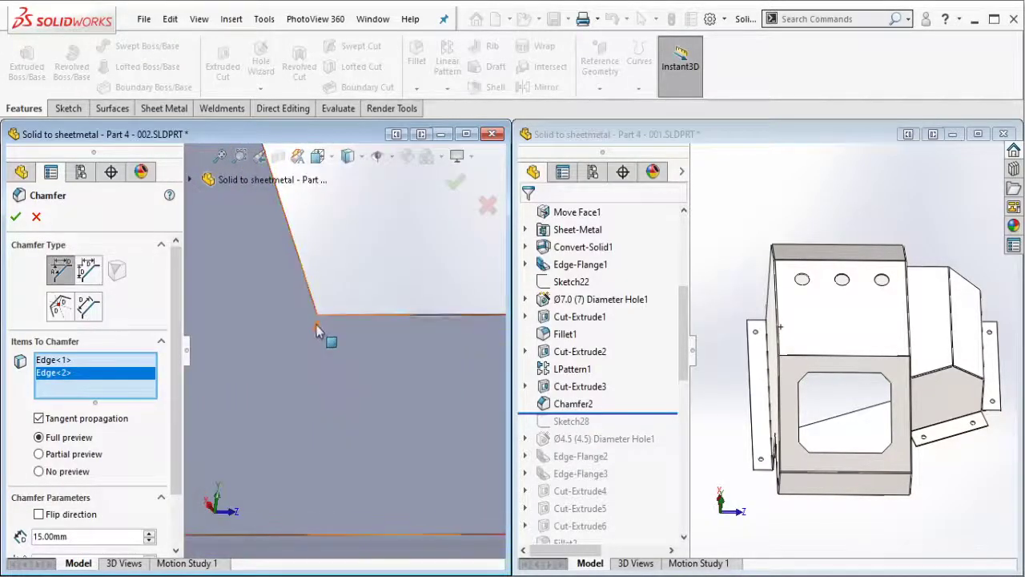
{"action": "left_click", "coordinate": [329, 343]}
{"action": "scroll", "coordinate": [423, 384], "scroll_direction": "down", "scroll_amount": 3}
{"action": "scroll", "coordinate": [422, 384], "scroll_direction": "down", "scroll_amount": 3}
{"action": "scroll", "coordinate": [397, 329], "scroll_direction": "down", "scroll_amount": 2}
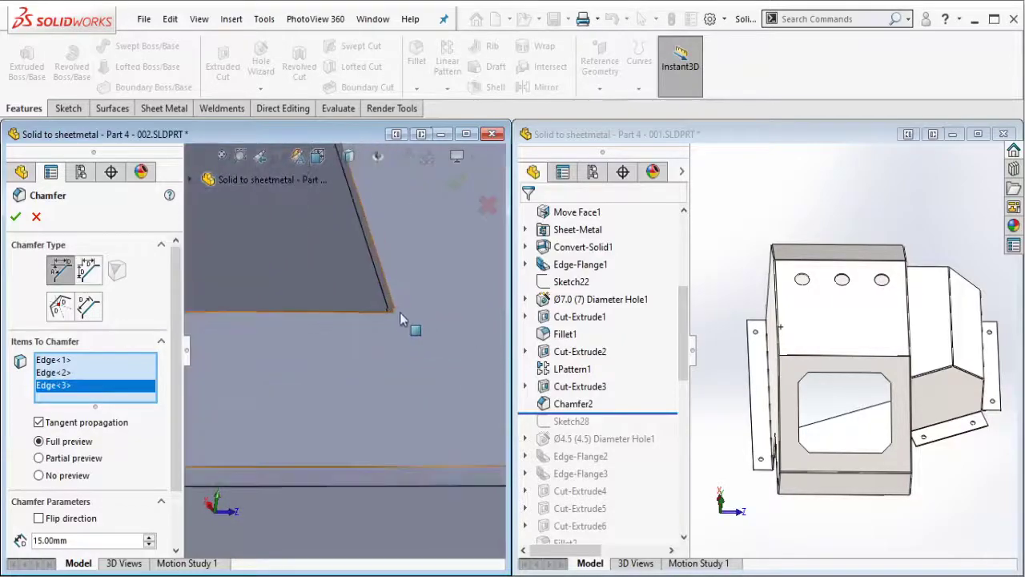
{"action": "left_click", "coordinate": [393, 325]}
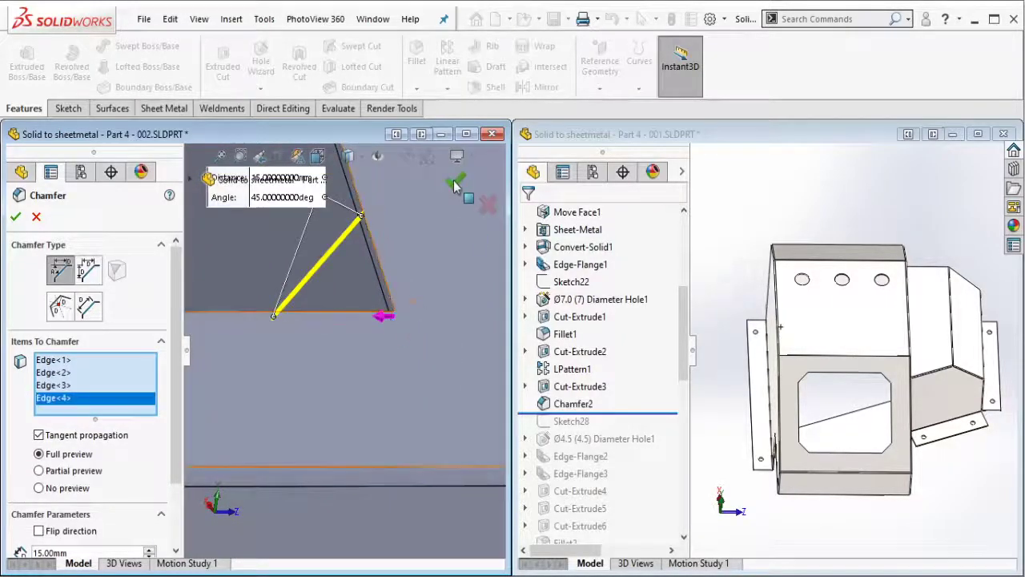
{"action": "key", "text": "Return"}
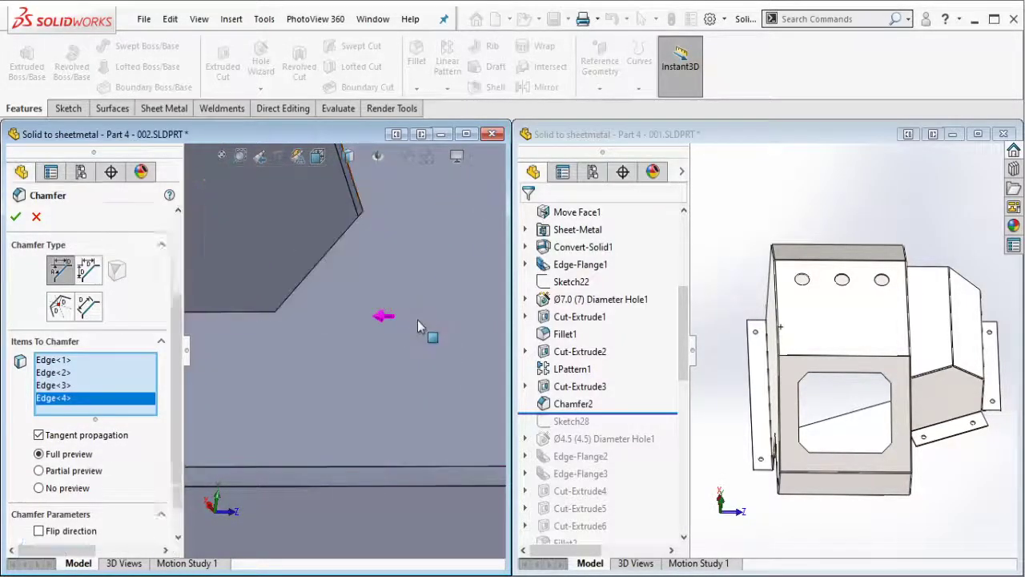
{"action": "scroll", "coordinate": [408, 316], "scroll_direction": "up", "scroll_amount": 3}
{"action": "scroll", "coordinate": [394, 307], "scroll_direction": "up", "scroll_amount": 2}
- Roll the reference past Ø4.5 Diameter Hole1, then sketch on the front face
{"action": "middle_click_drag", "start_coordinate": [289, 311], "coordinate": [345, 320]}
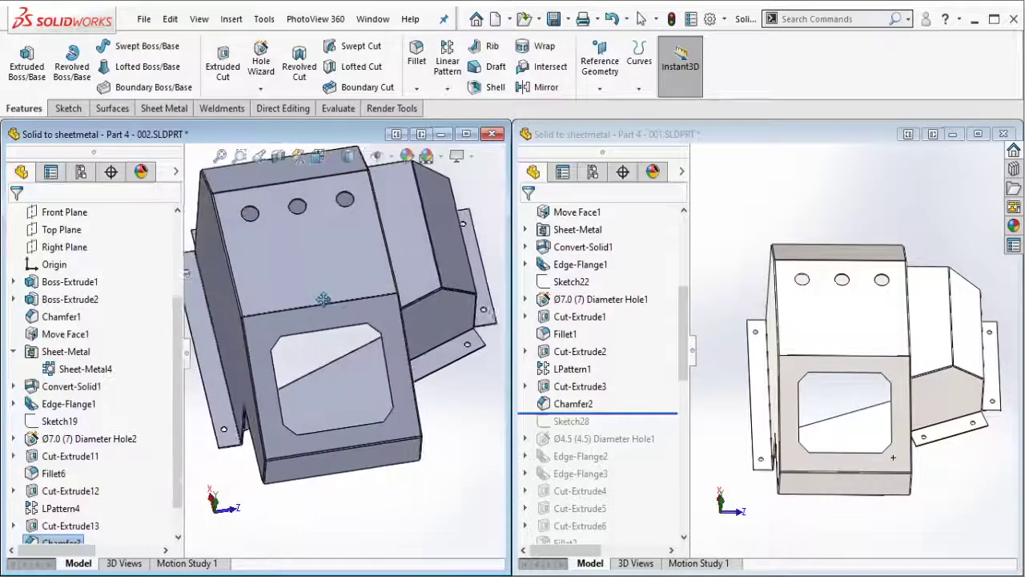
{"action": "left_click_drag", "start_coordinate": [662, 411], "coordinate": [661, 455]}
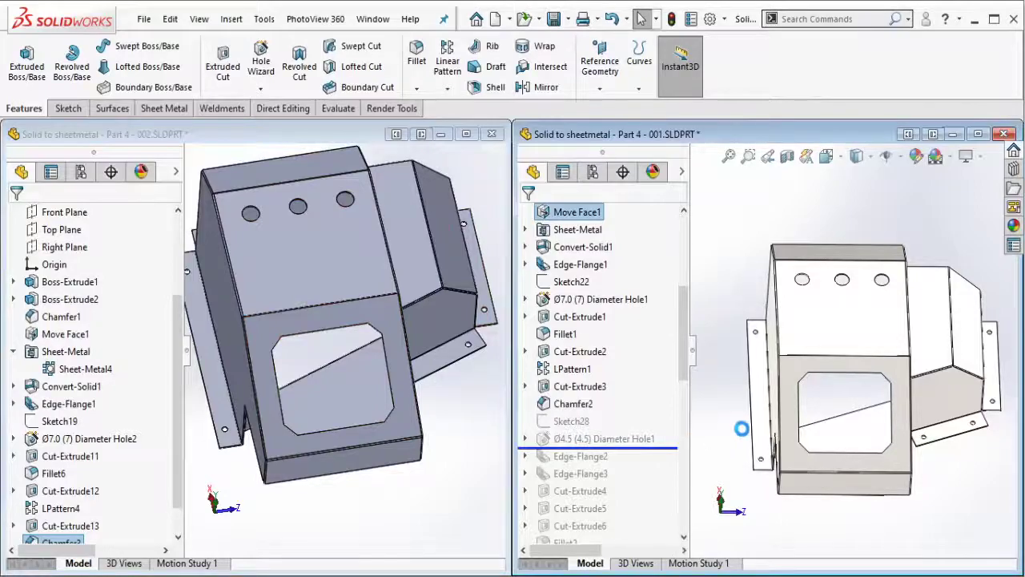
{"action": "scroll", "coordinate": [277, 321], "scroll_direction": "down", "scroll_amount": 4}
{"action": "scroll", "coordinate": [277, 321], "scroll_direction": "down", "scroll_amount": 3}
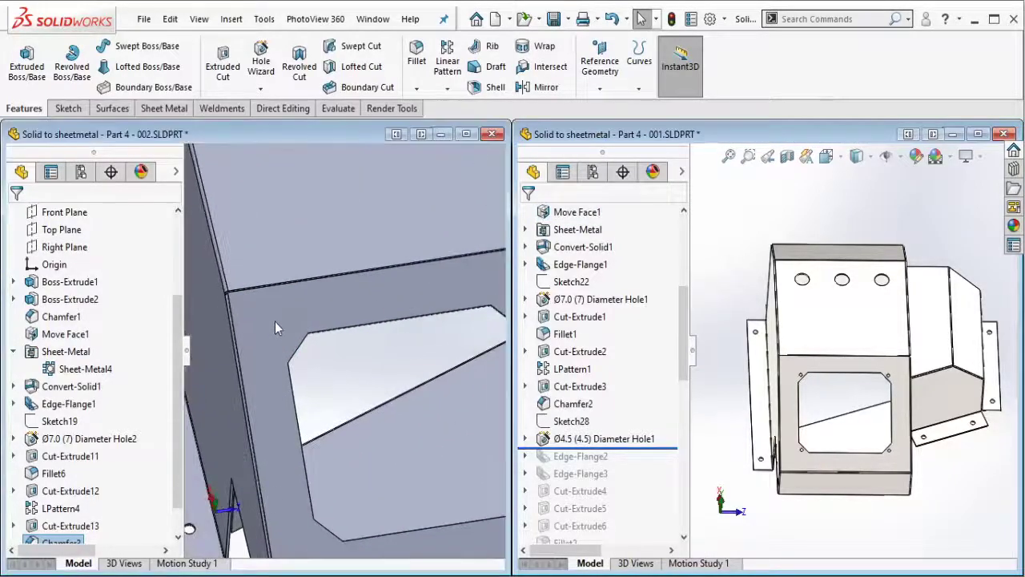
{"action": "left_click", "coordinate": [277, 320]}
{"action": "left_click", "coordinate": [342, 274]}
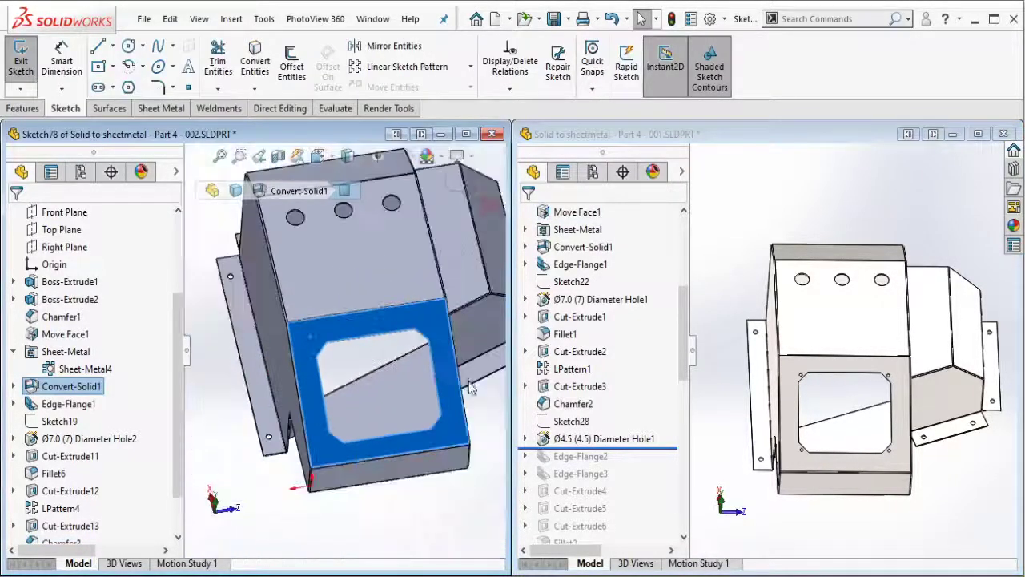
- Draw a vertical line across the opening and a centre rectangle on its midpoint
{"action": "left_click", "coordinate": [98, 46]}
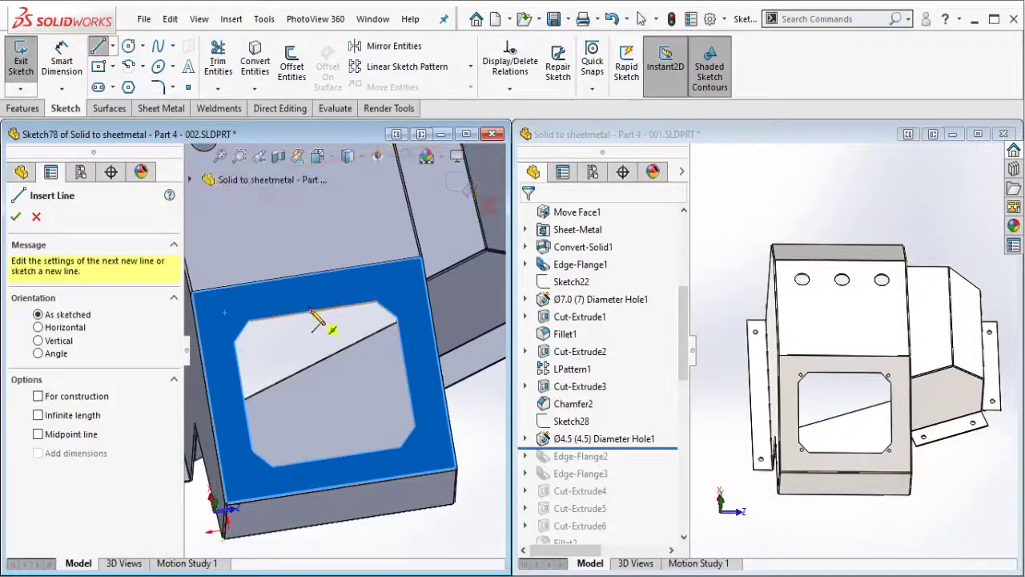
{"action": "left_click", "coordinate": [312, 310]}
{"action": "left_click", "coordinate": [336, 457]}
{"action": "key", "text": "Escape"}
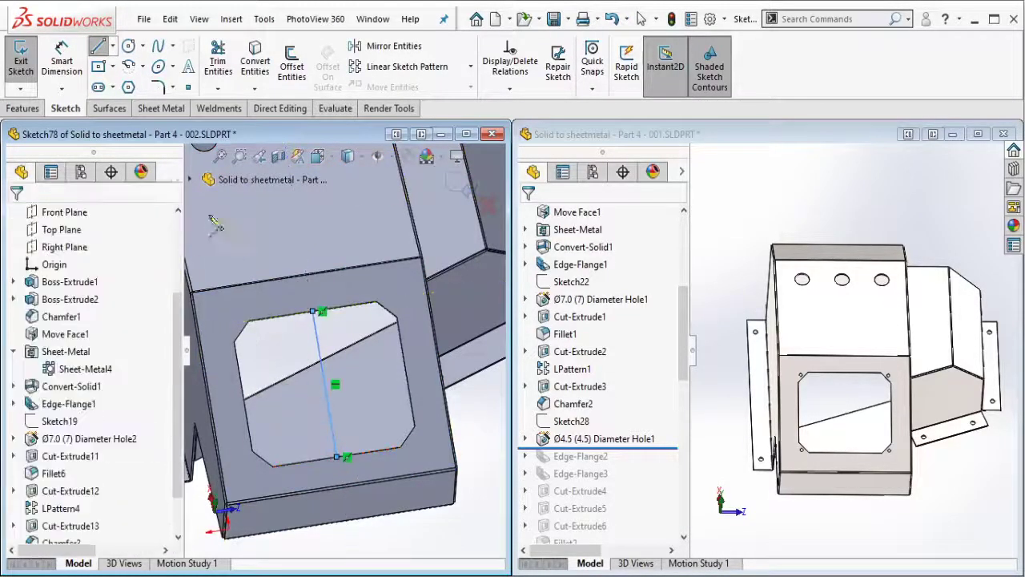
{"action": "left_click", "coordinate": [334, 384]}
{"action": "left_click", "coordinate": [386, 325]}
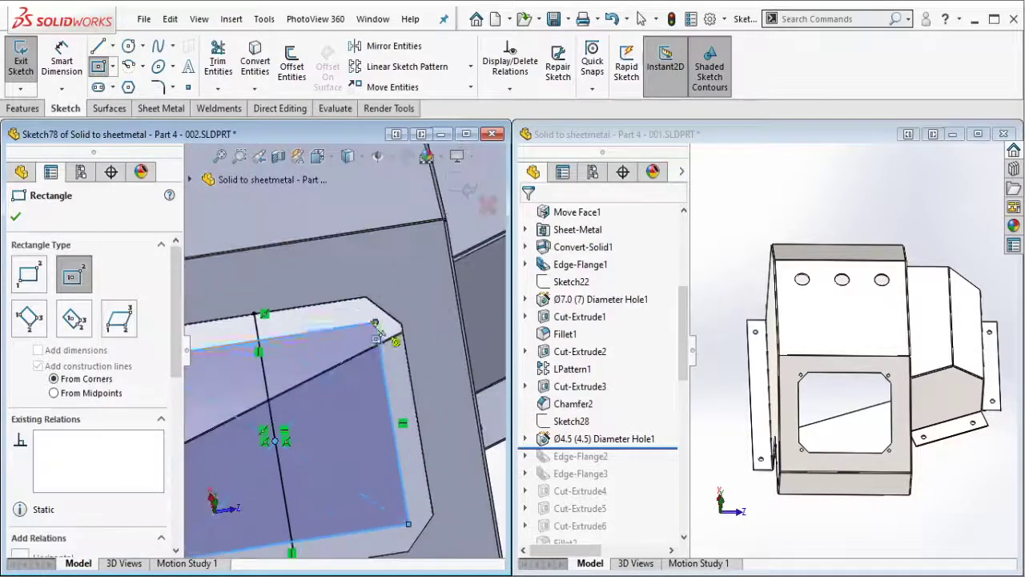
- Offset the rectangle 5 mm from the opening's edges on two sides and exit the sketch
{"action": "scroll", "coordinate": [344, 321], "scroll_direction": "down", "scroll_amount": 5}
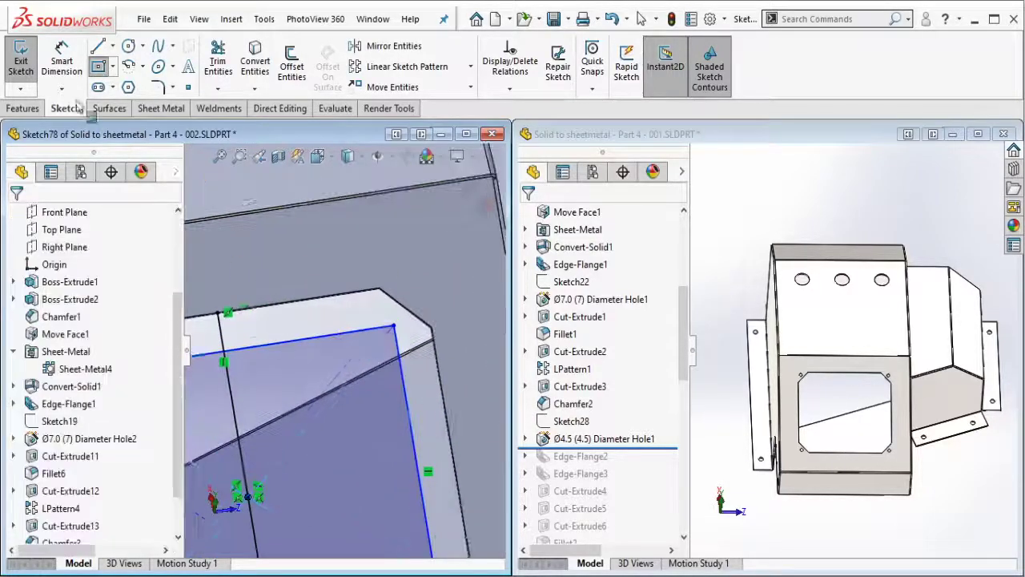
{"action": "left_click", "coordinate": [349, 331]}
{"action": "left_click", "coordinate": [344, 330]}
{"action": "type", "text": "5"}
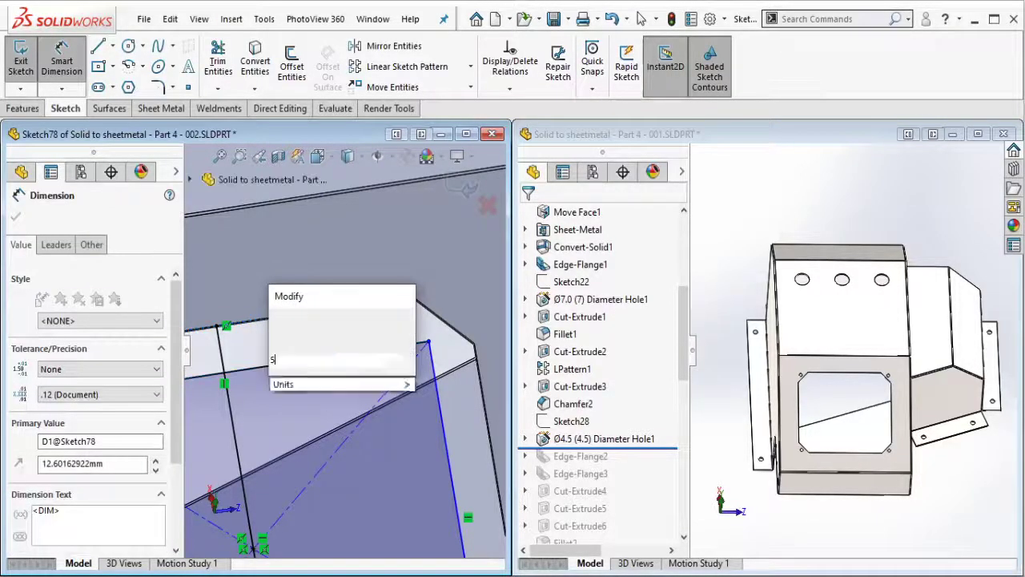
{"action": "key", "text": "Return"}
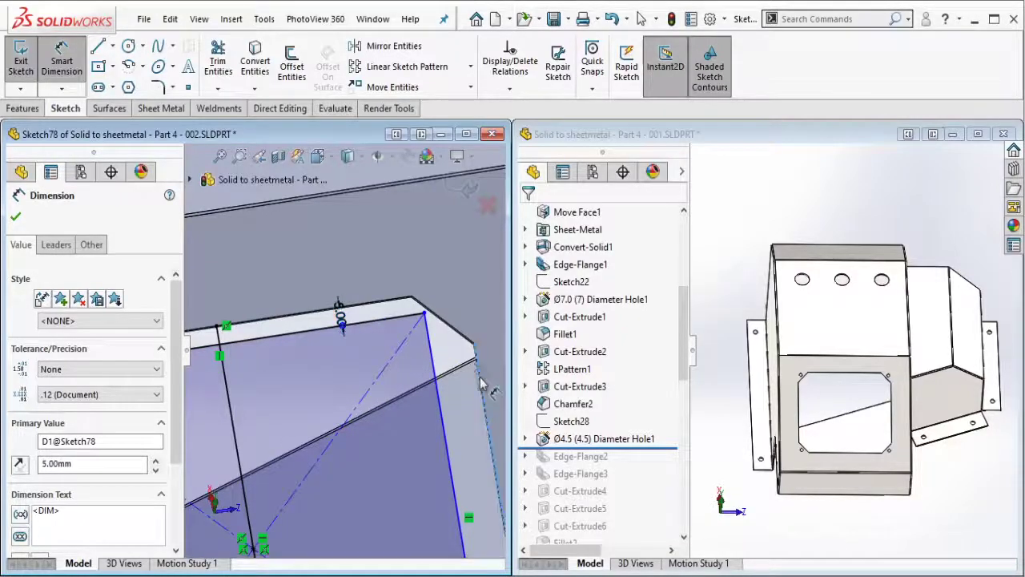
{"action": "left_click", "coordinate": [439, 398]}
{"action": "left_click", "coordinate": [453, 361]}
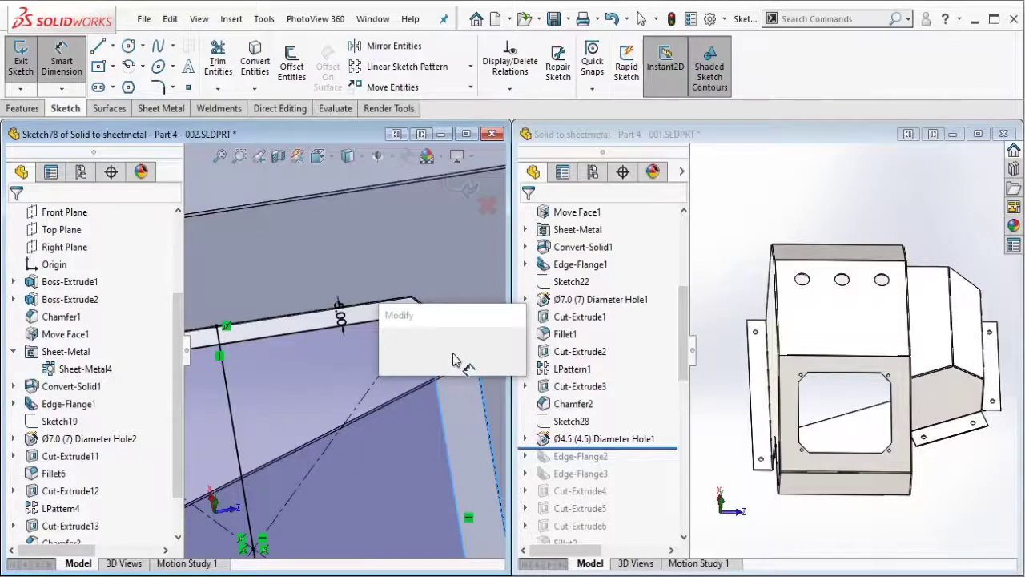
{"action": "type", "text": "5"}
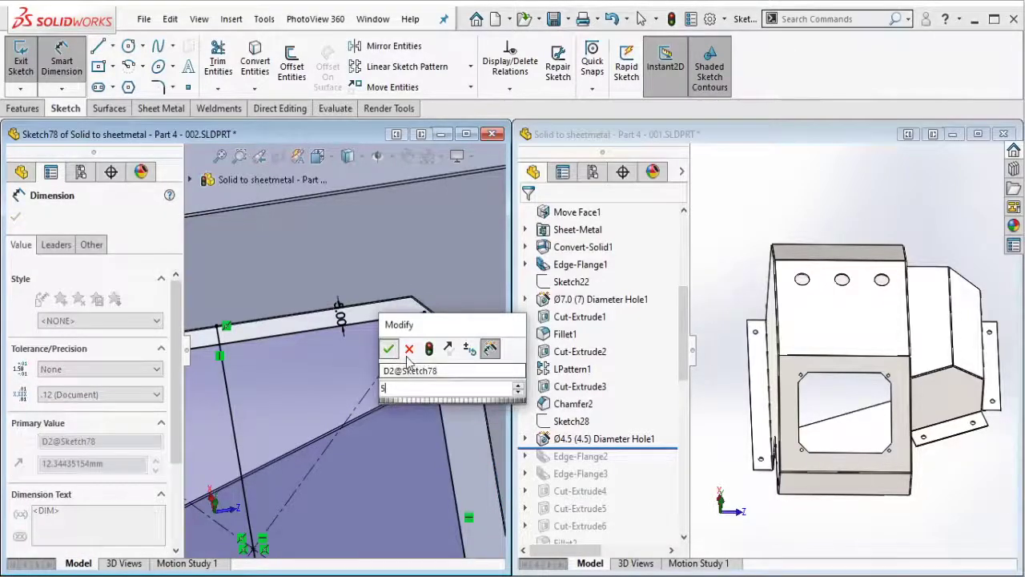
{"action": "left_click", "coordinate": [407, 356]}
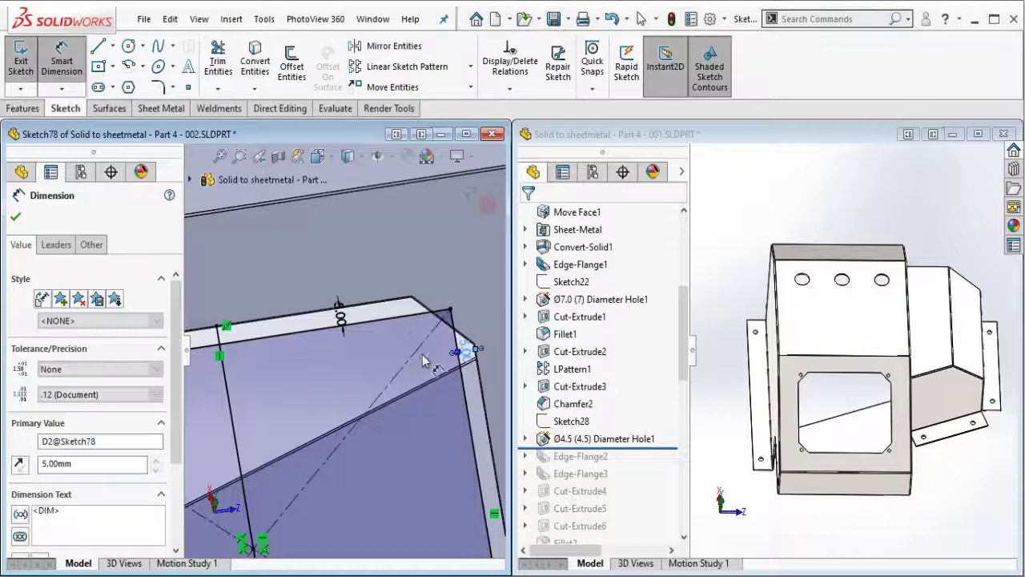
{"action": "key", "text": "Escape"}
{"action": "key", "text": "ctrl+b"}
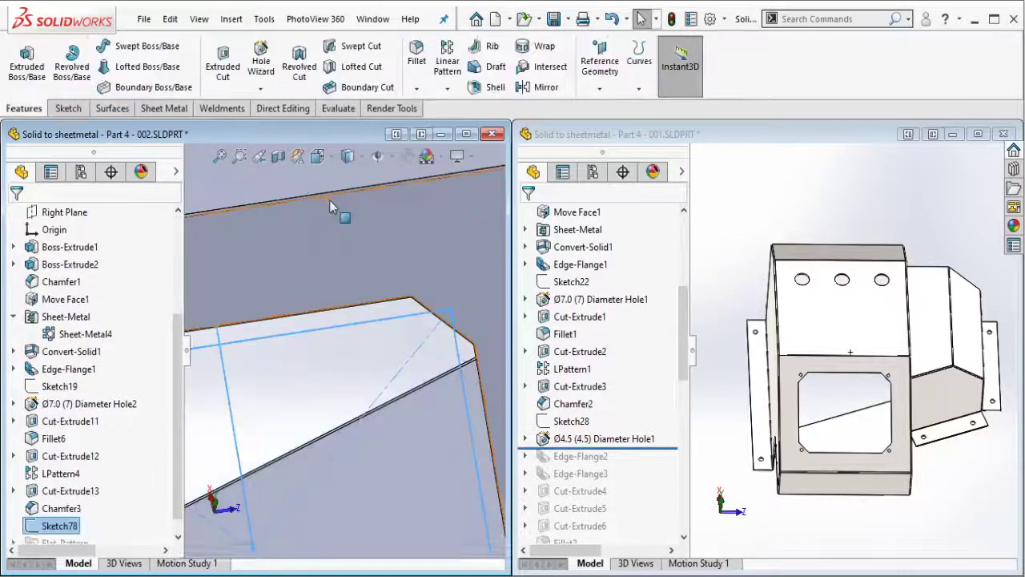
- Start a Hole Wizard hole positioned at the cut-out's chamfered corners
{"action": "left_click", "coordinate": [261, 64]}
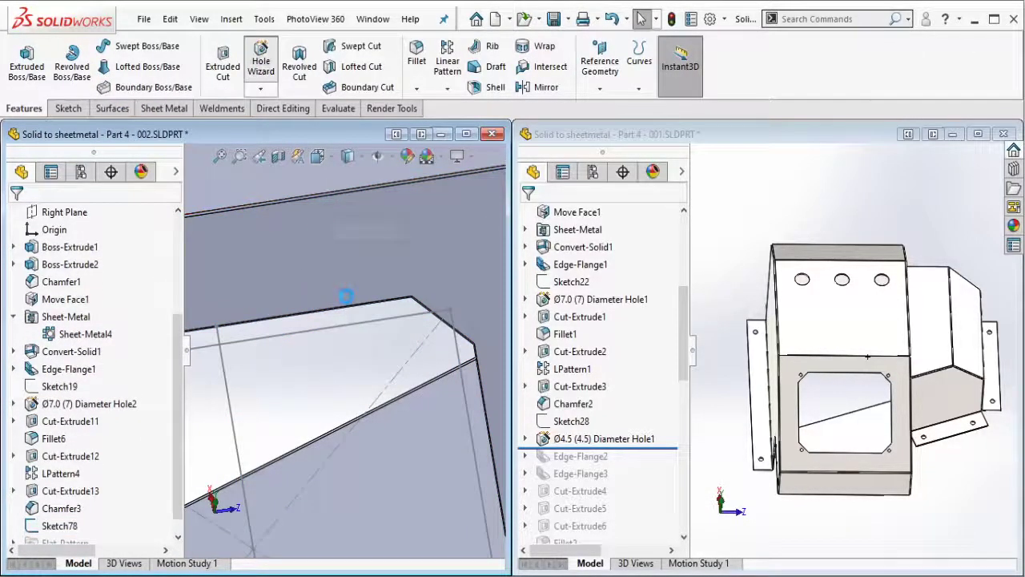
{"action": "left_click", "coordinate": [96, 244]}
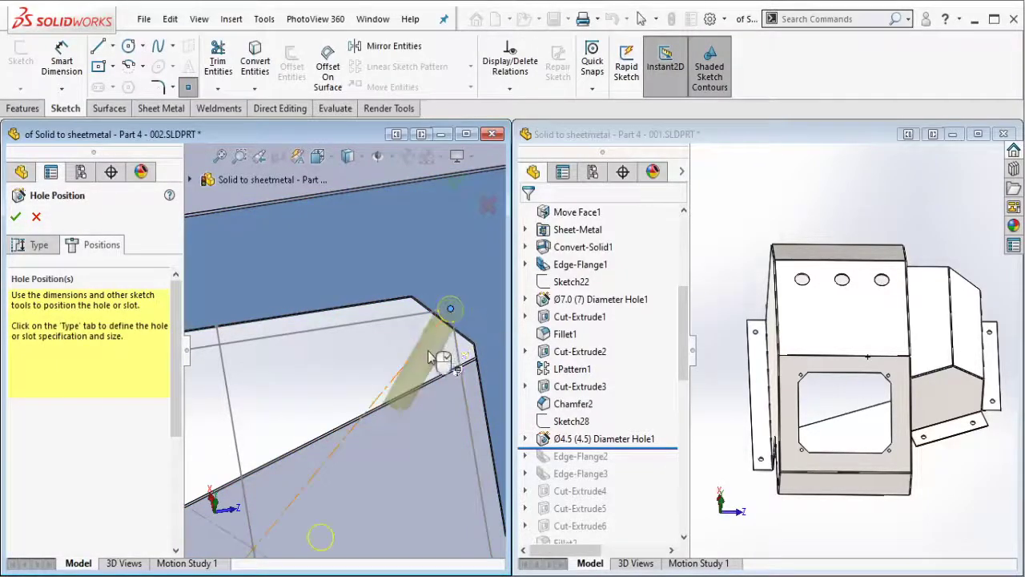
{"action": "scroll", "coordinate": [451, 310], "scroll_direction": "down", "scroll_amount": 5}
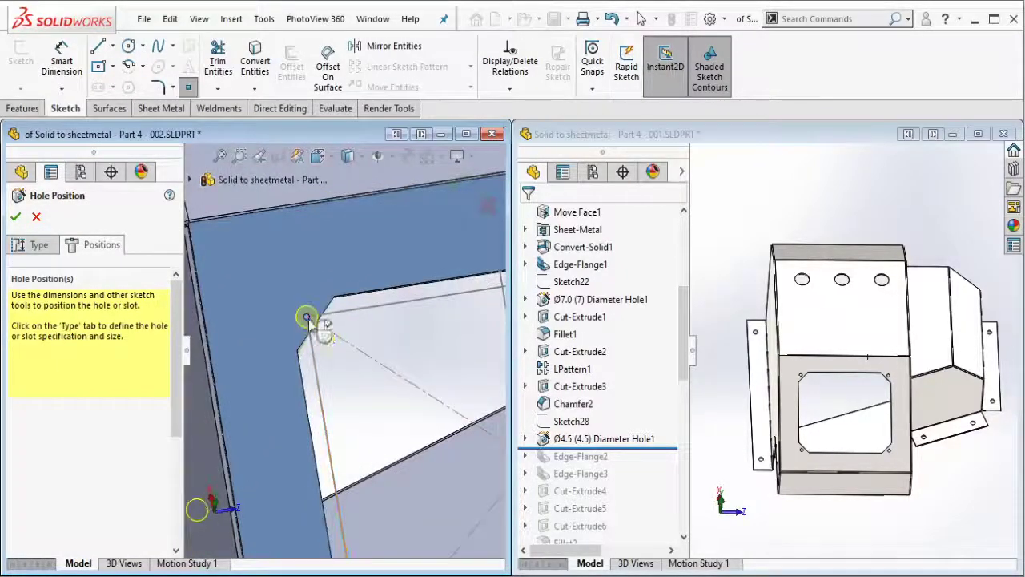
{"action": "scroll", "coordinate": [312, 325], "scroll_direction": "down", "scroll_amount": 5}
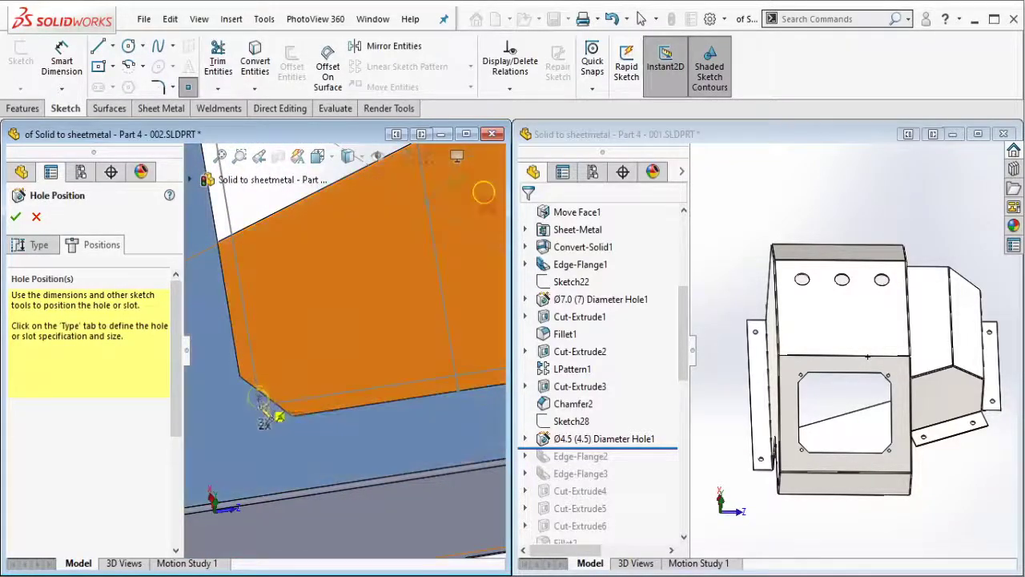
{"action": "key", "text": "Up"}
{"action": "key", "text": "Up"}
{"action": "key", "text": "Up"}
{"action": "key", "text": "Up"}
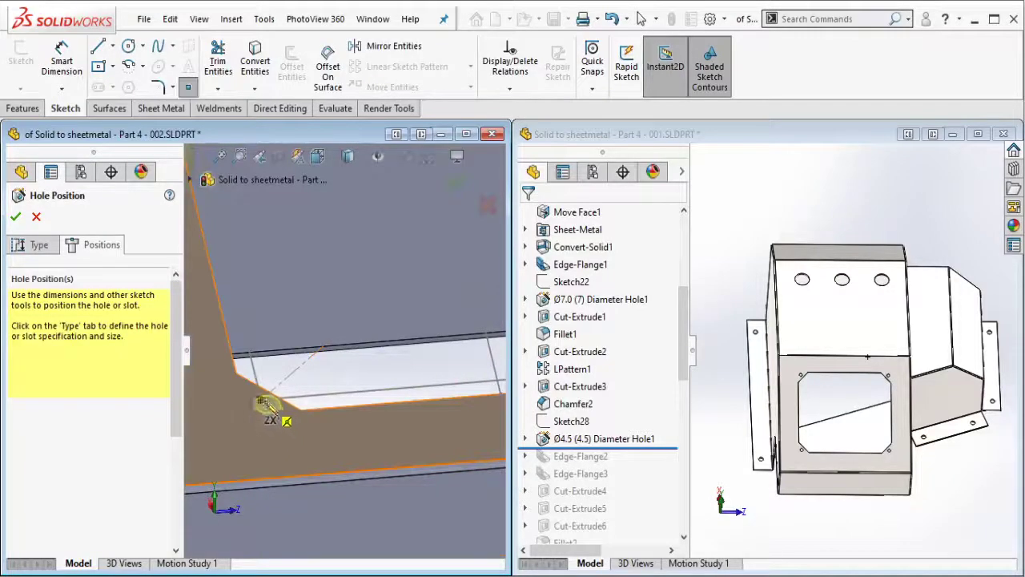
{"action": "key", "text": "Up"}
{"action": "key", "text": "Up"}
{"action": "middle_click_drag", "start_coordinate": [260, 400], "coordinate": [415, 356]}
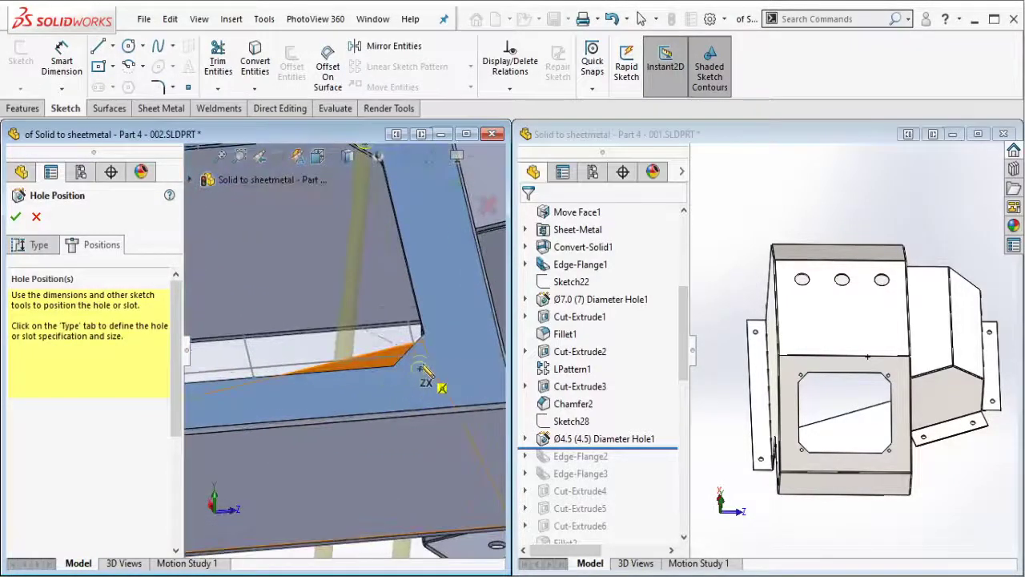
{"action": "key", "text": "Down"}
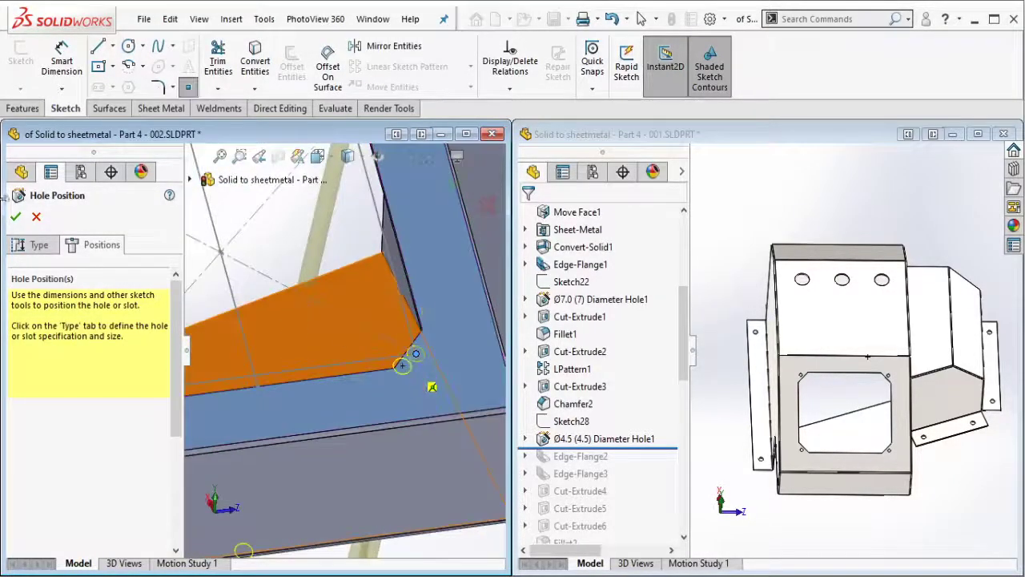
{"action": "left_click", "coordinate": [19, 247]}
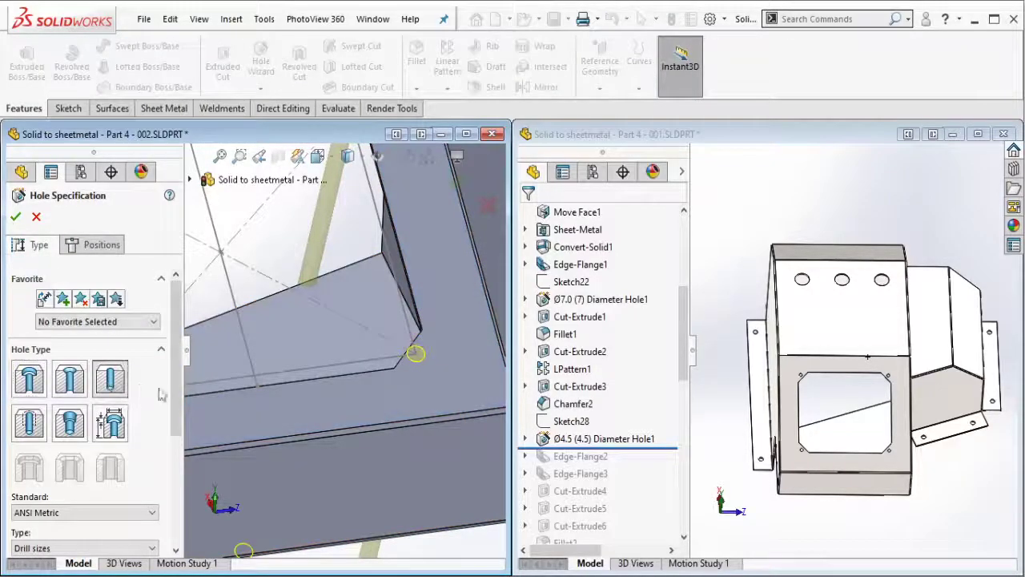
- Make the hole an ANSI Metric Ø4.5 drill size with a blind end condition
{"action": "scroll", "coordinate": [160, 394], "scroll_direction": "down", "scroll_amount": 3}
{"action": "left_click", "coordinate": [80, 416]}
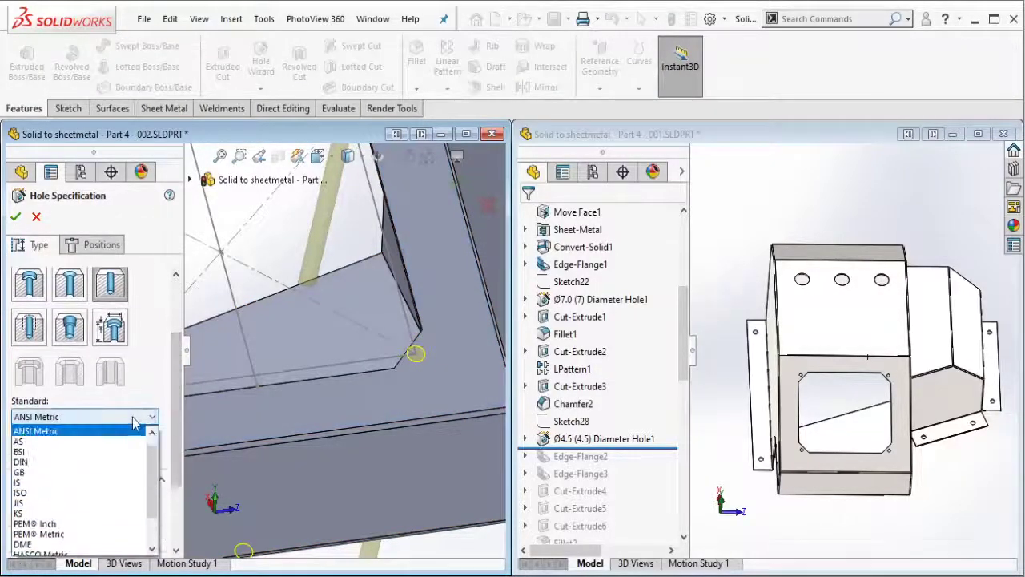
{"action": "left_click", "coordinate": [77, 434]}
{"action": "left_click", "coordinate": [80, 453]}
{"action": "left_click", "coordinate": [80, 452]}
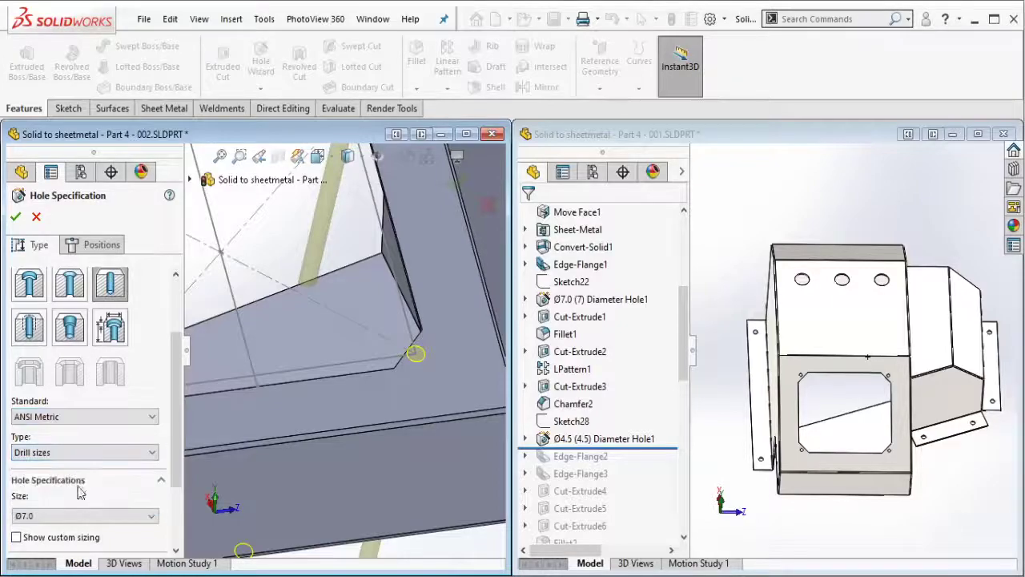
{"action": "left_click", "coordinate": [154, 518]}
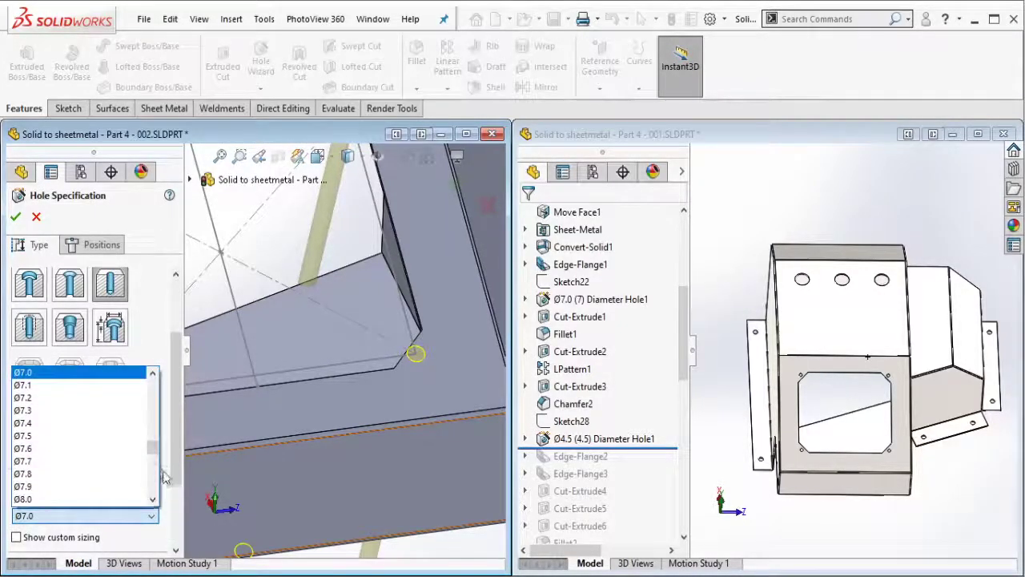
{"action": "left_click_drag", "start_coordinate": [157, 452], "coordinate": [156, 446]}
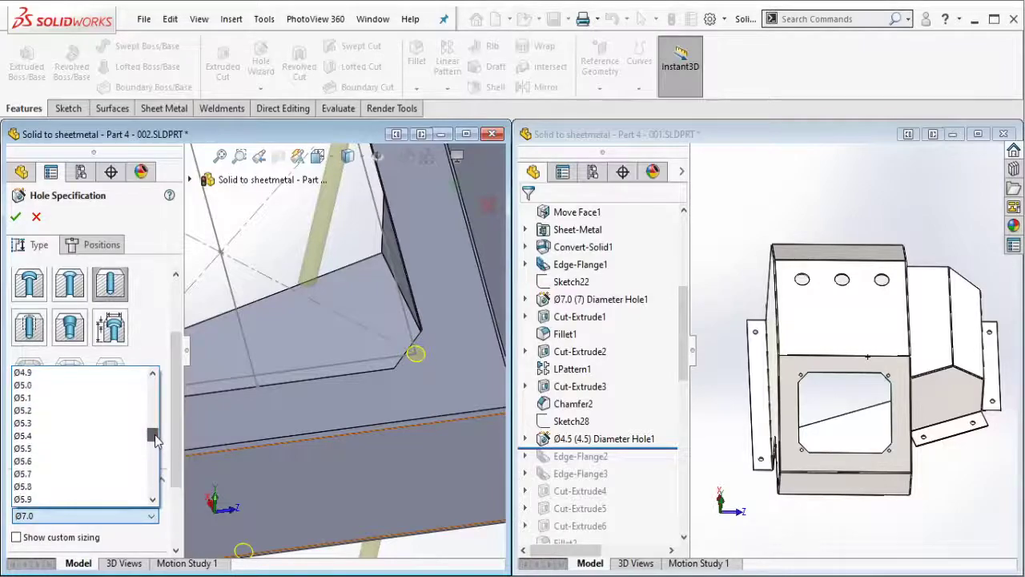
{"action": "left_click", "coordinate": [32, 397]}
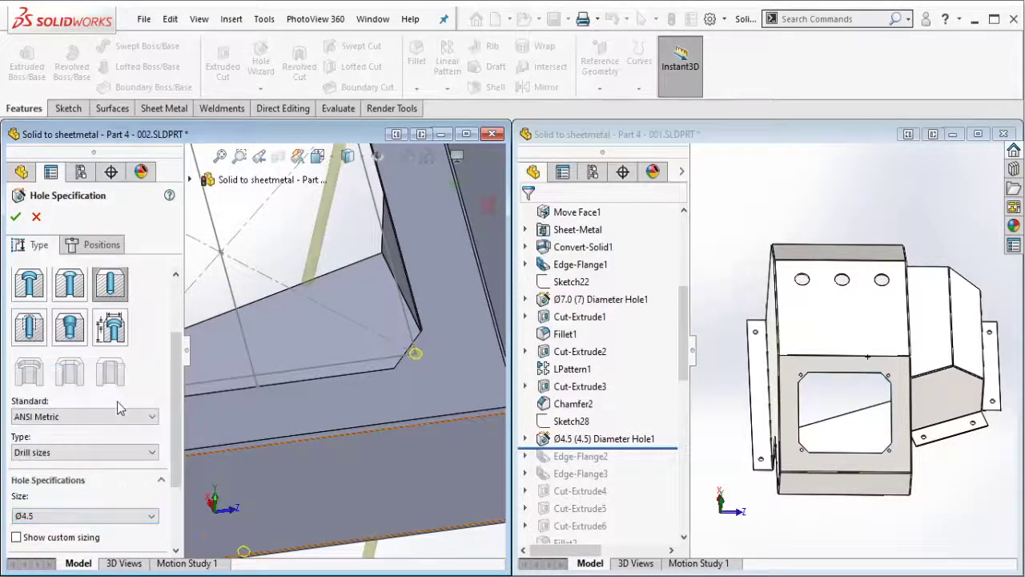
{"action": "left_click_drag", "start_coordinate": [178, 430], "coordinate": [167, 512]}
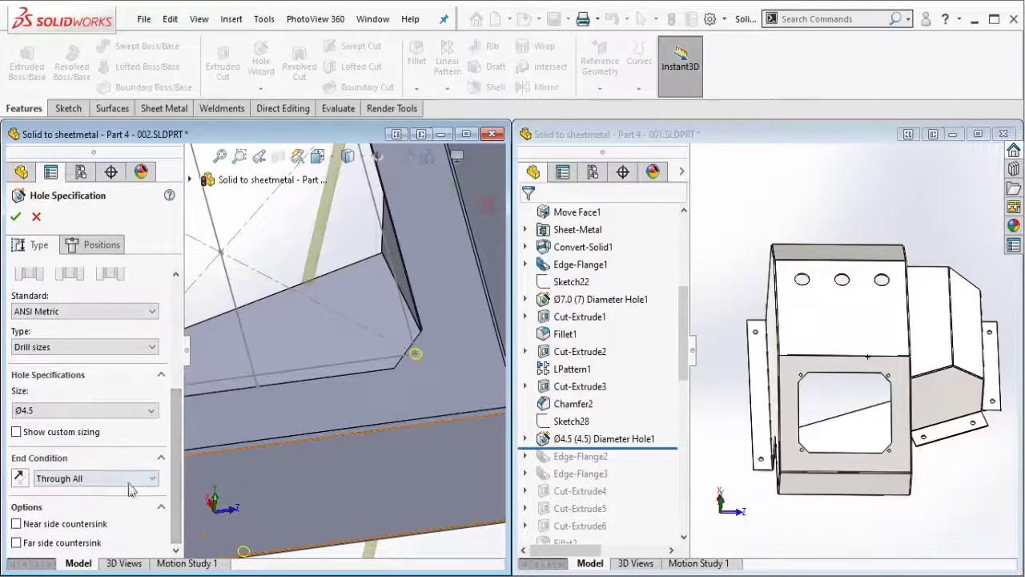
{"action": "left_click", "coordinate": [144, 478]}
{"action": "left_click", "coordinate": [113, 497]}
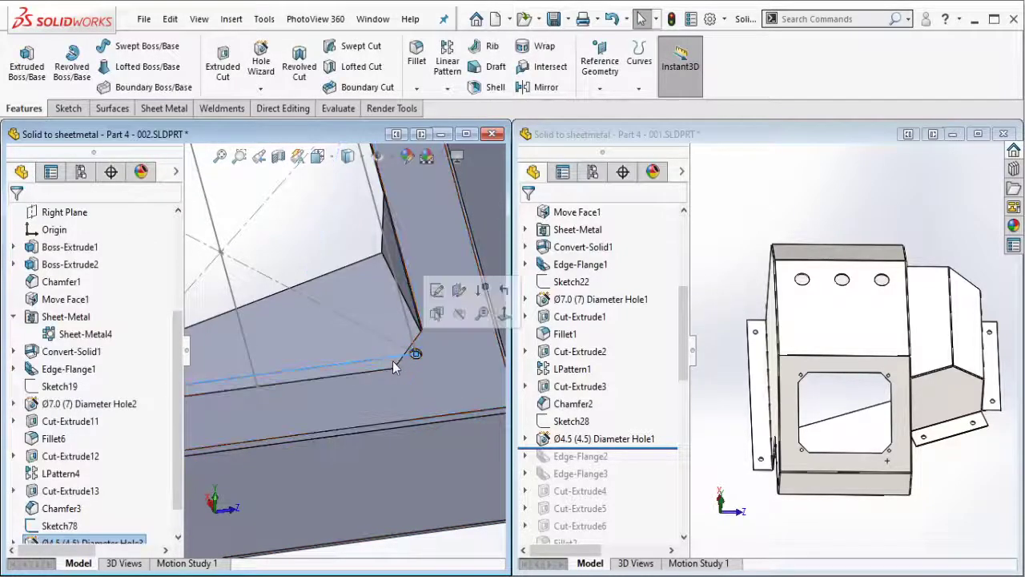
- Roll the reference part's history forward past Edge-Flange2 and Edge-Flange3, then orbit to view its slot
{"action": "scroll", "coordinate": [455, 319], "scroll_direction": "up", "scroll_amount": 5}
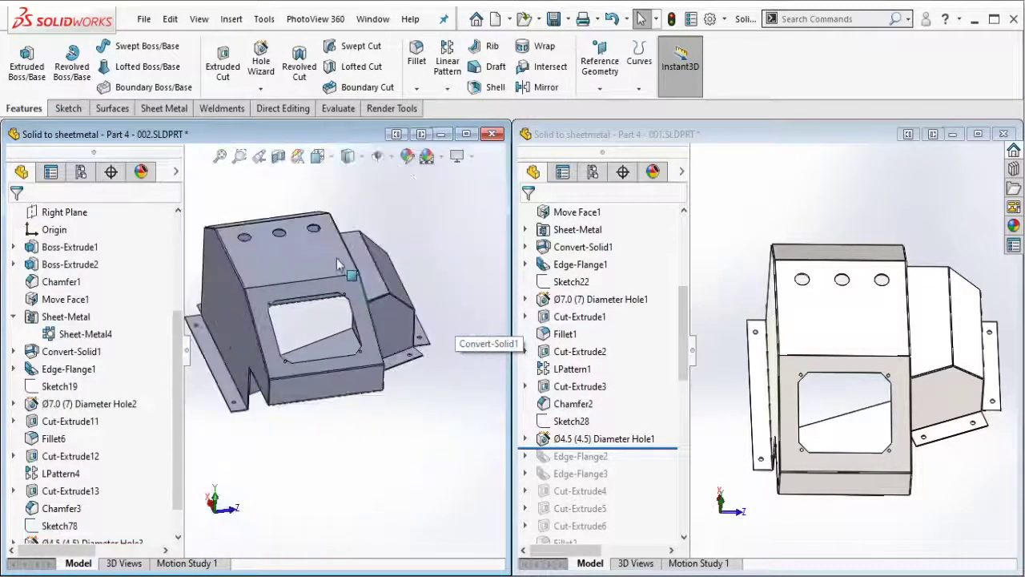
{"action": "mouse_move", "coordinate": [451, 393]}
{"action": "middle_mouse_down"}
{"action": "mouse_move", "coordinate": [340, 297]}
{"action": "mouse_move", "coordinate": [293, 340]}
{"action": "middle_mouse_up"}
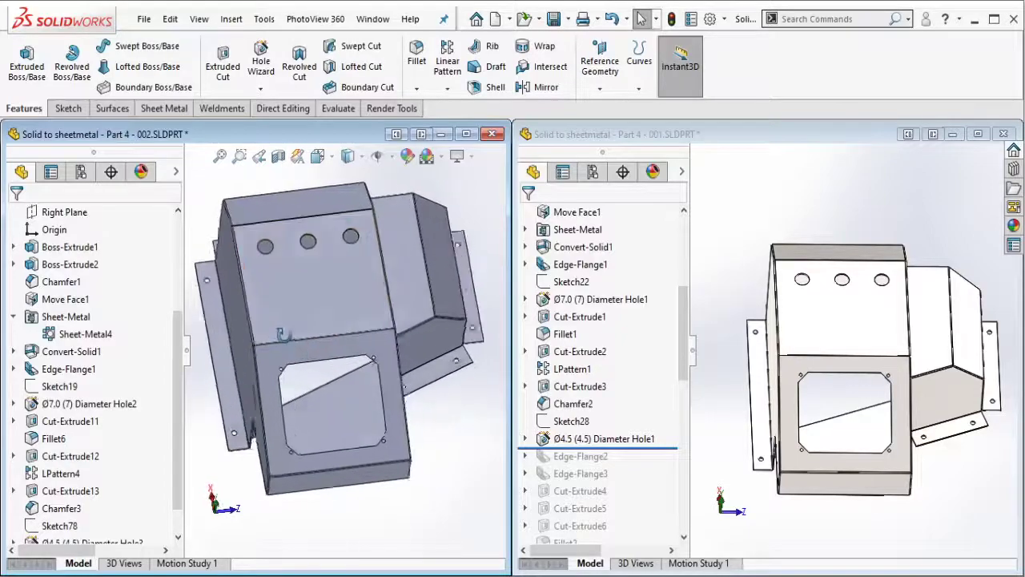
{"action": "left_click", "coordinate": [735, 136]}
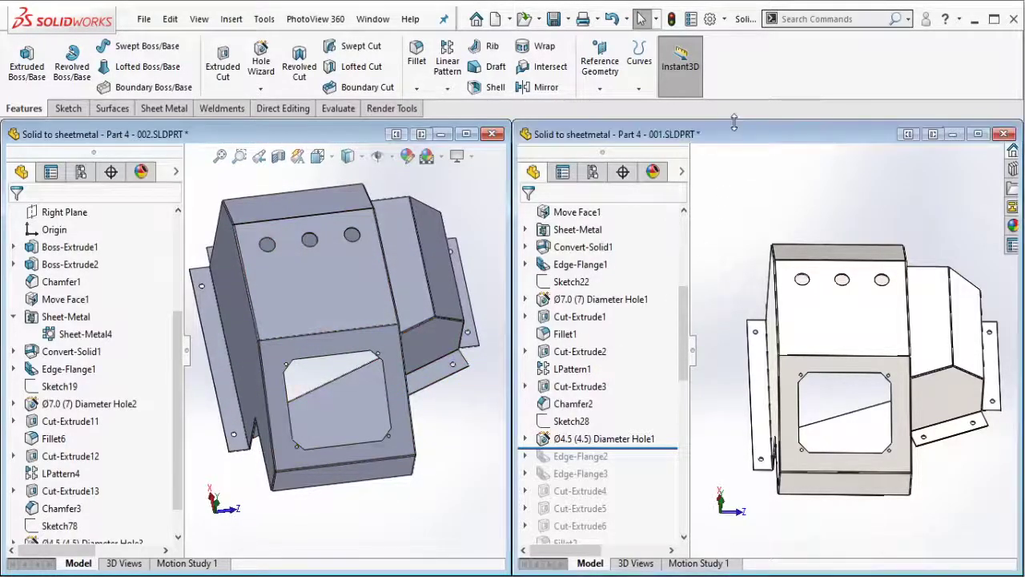
{"action": "left_click_drag", "start_coordinate": [671, 446], "coordinate": [667, 458]}
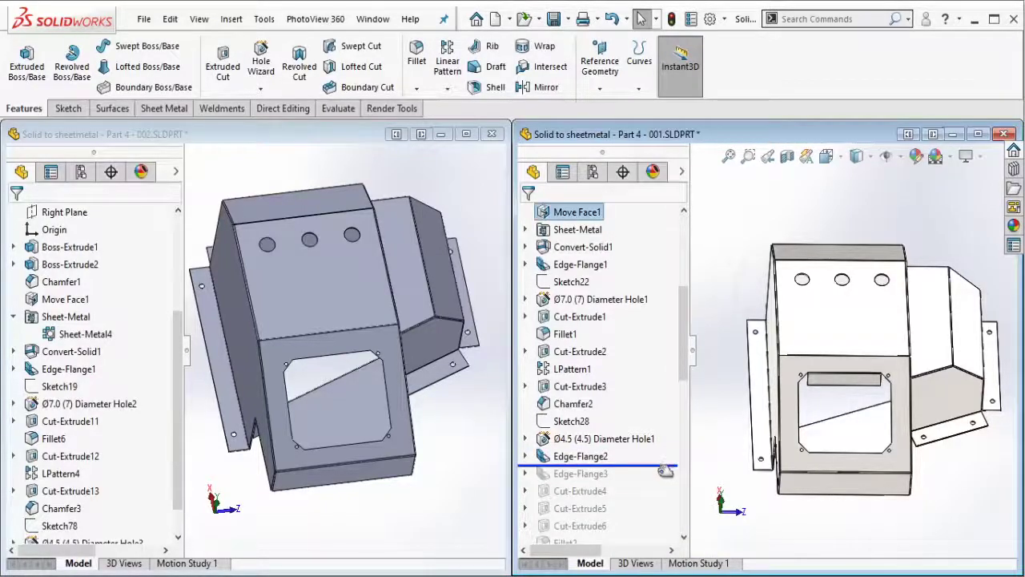
{"action": "left_click_drag", "start_coordinate": [665, 465], "coordinate": [650, 480]}
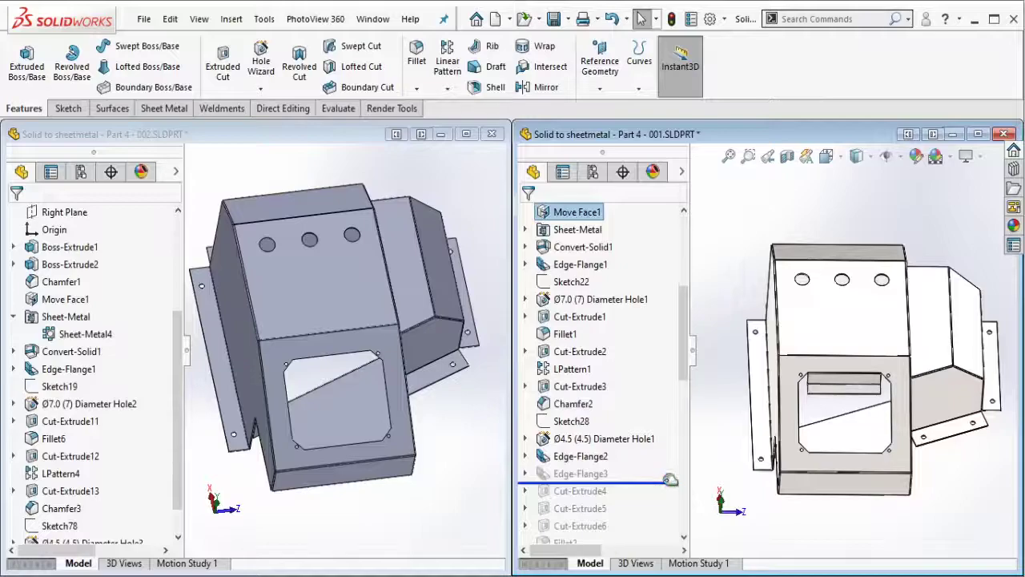
{"action": "scroll", "coordinate": [841, 380], "scroll_direction": "down", "scroll_amount": 3}
{"action": "middle_click_drag", "start_coordinate": [841, 380], "coordinate": [809, 432]}
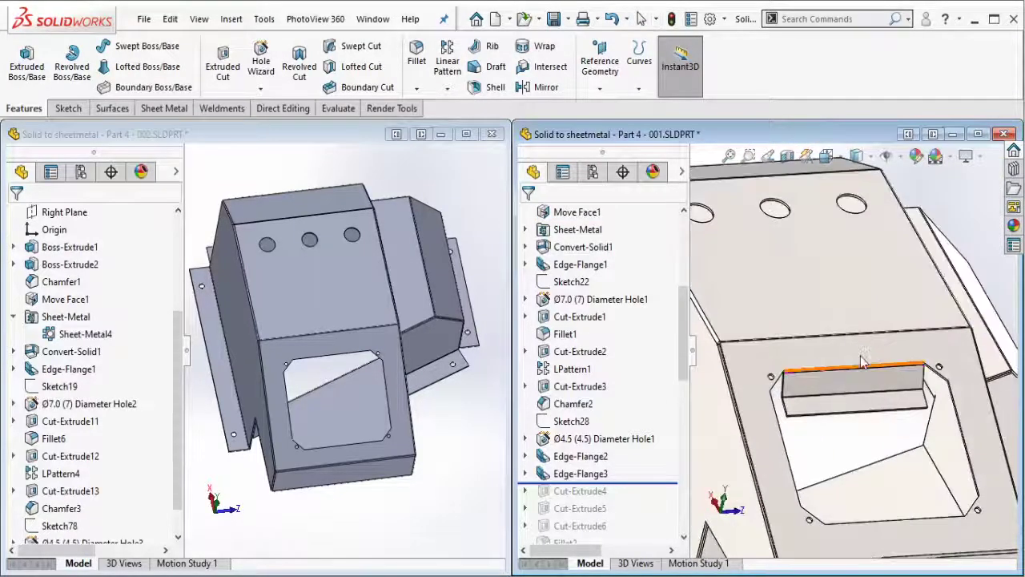
- Back on Part 4-002, orbit to the cut-out's top edge and start a new Edge Flange
{"action": "left_click", "coordinate": [455, 468]}
{"action": "scroll", "coordinate": [326, 338], "scroll_direction": "down", "scroll_amount": 2}
{"action": "scroll", "coordinate": [326, 338], "scroll_direction": "down", "scroll_amount": 2}
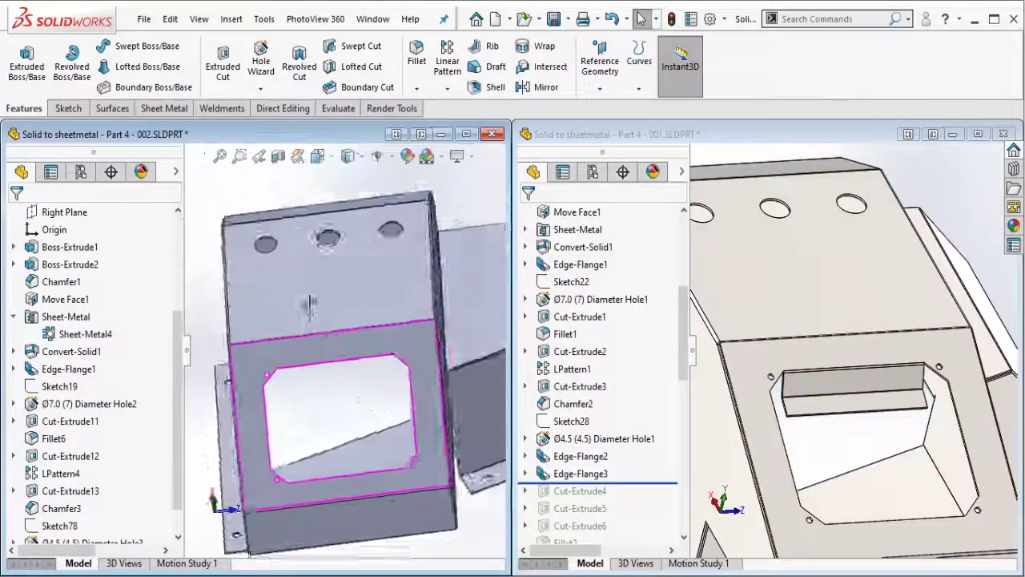
{"action": "scroll", "coordinate": [336, 346], "scroll_direction": "down", "scroll_amount": 2}
{"action": "scroll", "coordinate": [346, 353], "scroll_direction": "down", "scroll_amount": 2}
{"action": "middle_click_drag", "start_coordinate": [346, 357], "coordinate": [396, 353]}
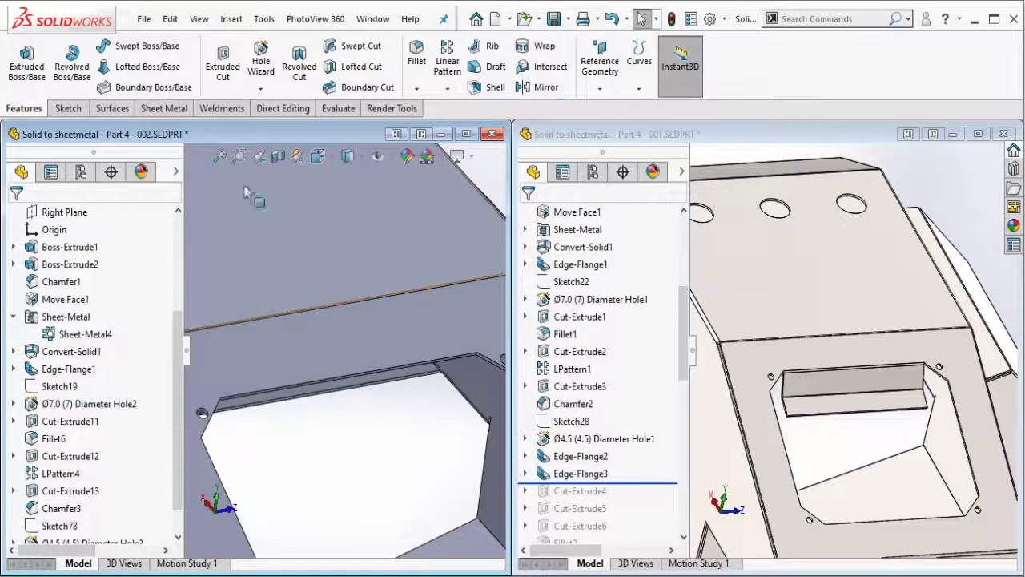
{"action": "left_click", "coordinate": [184, 113]}
{"action": "left_click", "coordinate": [221, 108]}
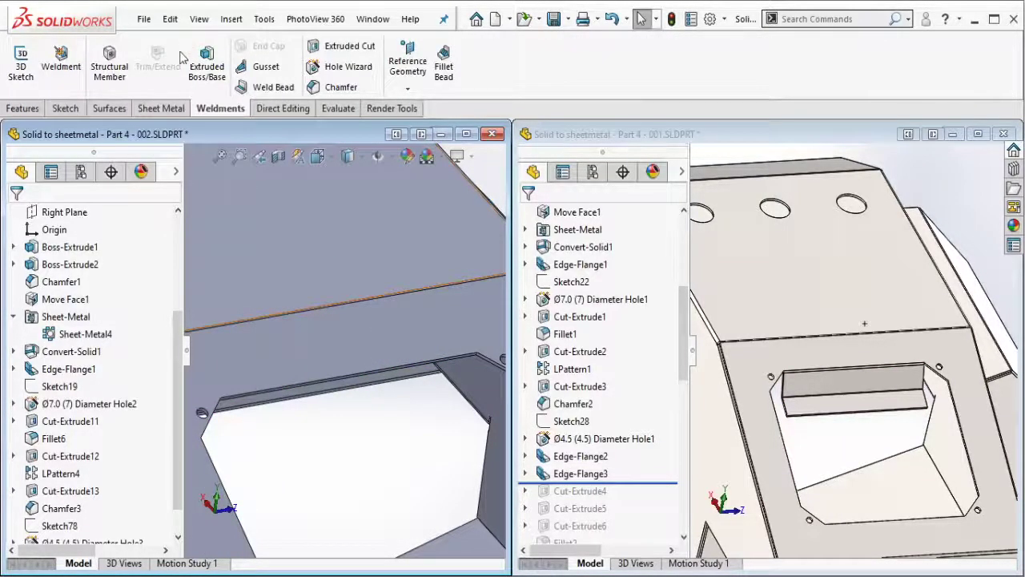
{"action": "left_click", "coordinate": [162, 113]}
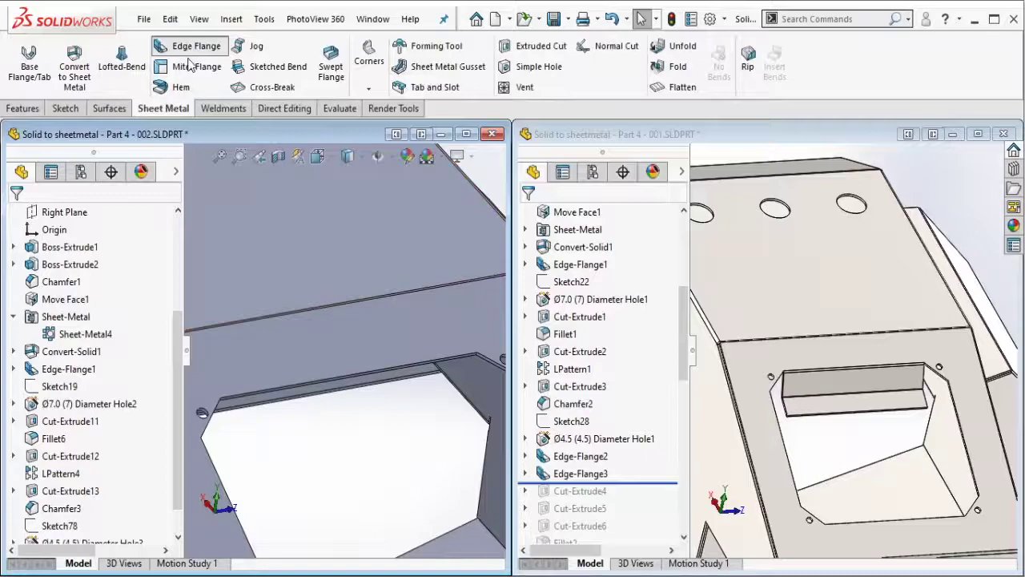
{"action": "left_click", "coordinate": [190, 56]}
- Flange the picked plate edge, flipped, at 45° angle and 20 mm length, adjusting its flange position
{"action": "scroll", "coordinate": [441, 382], "scroll_direction": "down", "scroll_amount": 2}
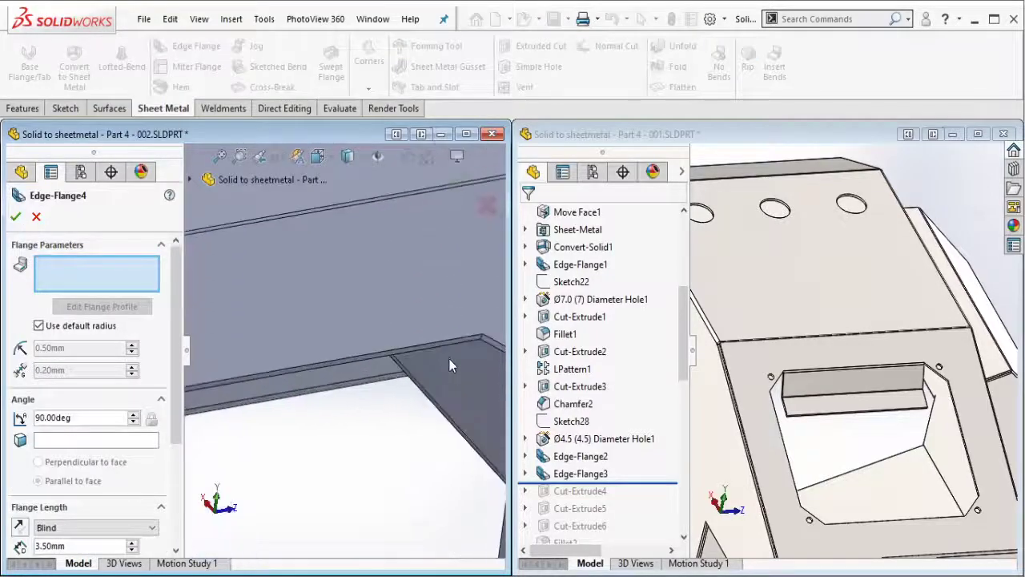
{"action": "left_click", "coordinate": [444, 348]}
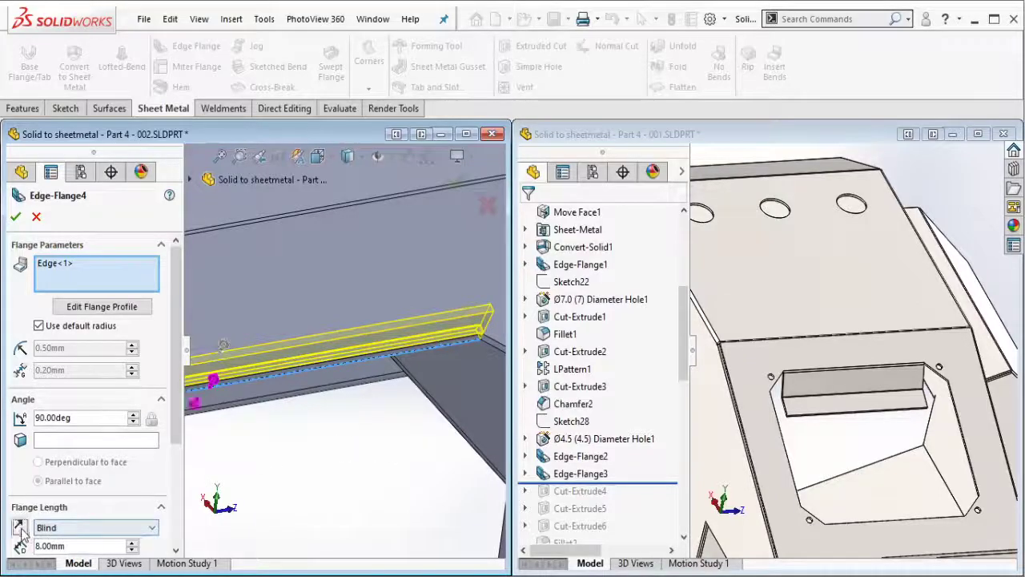
{"action": "left_click", "coordinate": [20, 528]}
{"action": "left_click", "coordinate": [72, 417]}
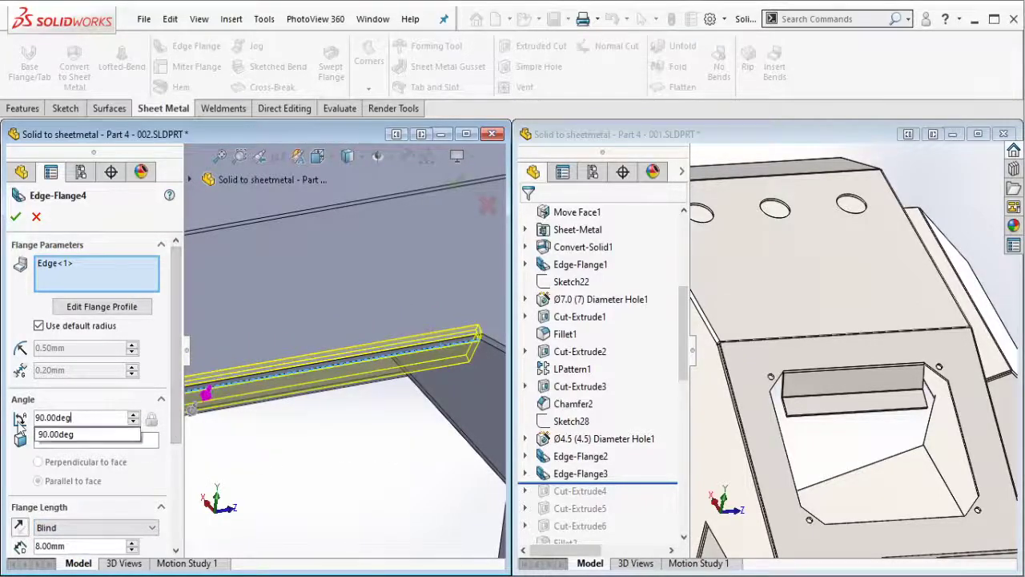
{"action": "type", "text": "4"}
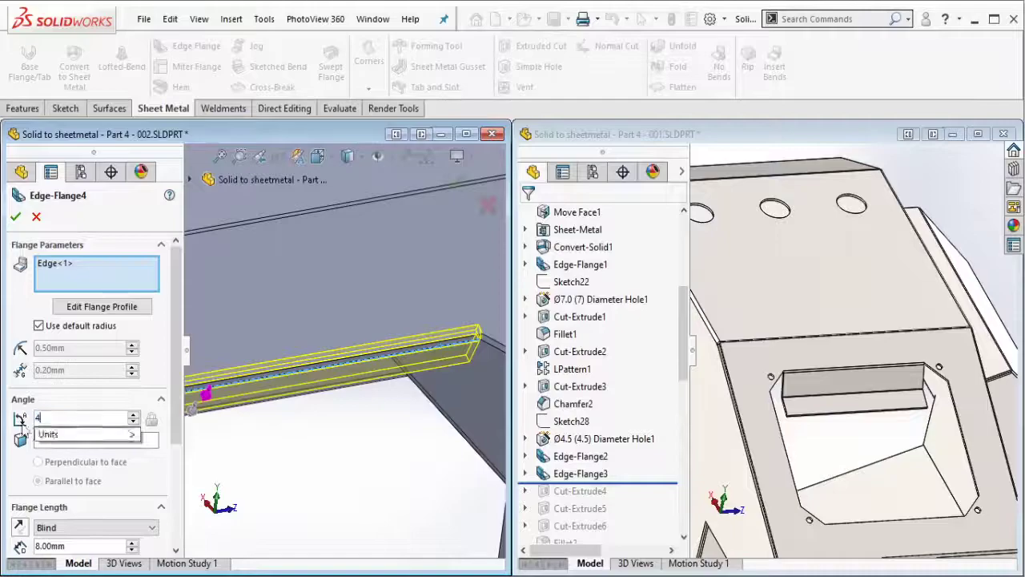
{"action": "type", "text": "5"}
{"action": "key", "text": "Return"}
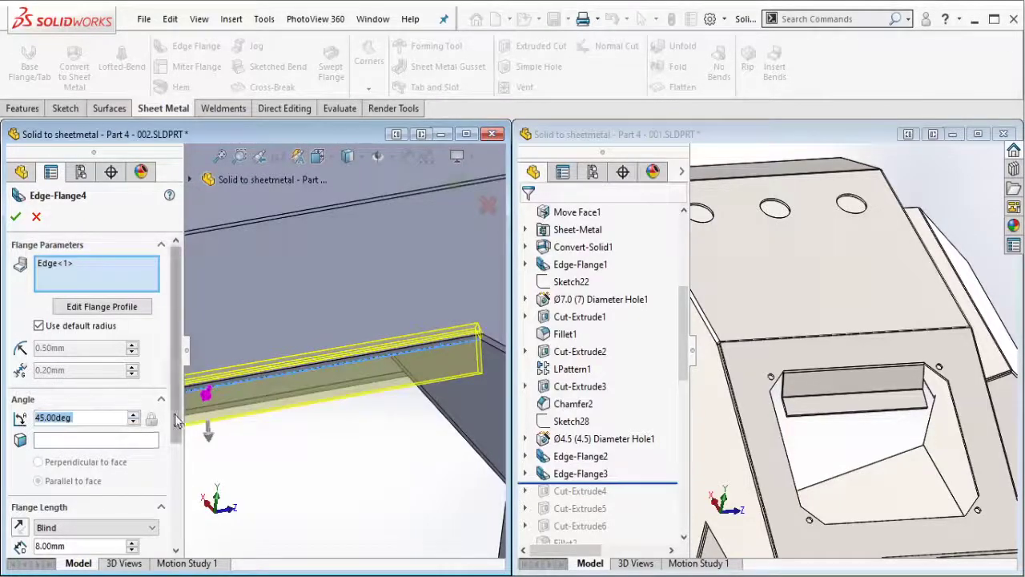
{"action": "scroll", "coordinate": [173, 424], "scroll_direction": "down", "scroll_amount": 2}
{"action": "left_click", "coordinate": [35, 471]}
{"action": "type", "text": "20"}
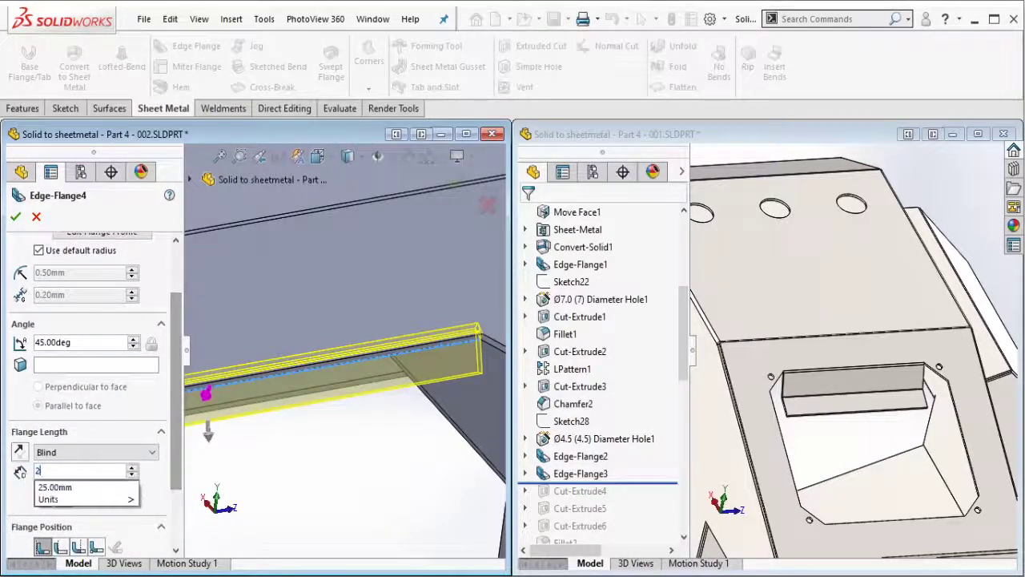
{"action": "key", "text": "Return"}
{"action": "left_click_drag", "start_coordinate": [174, 426], "coordinate": [171, 485]}
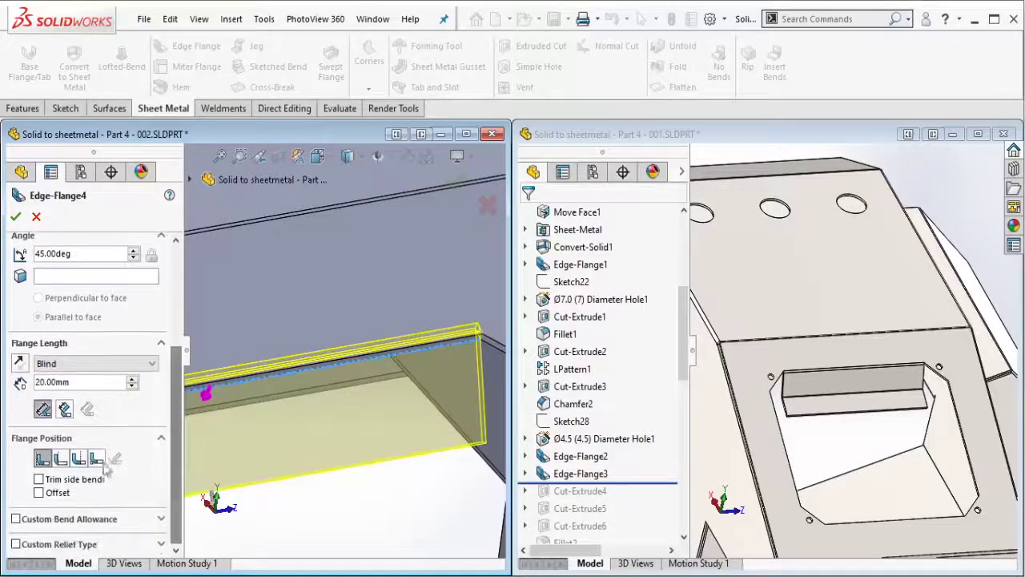
{"action": "left_click", "coordinate": [79, 457]}
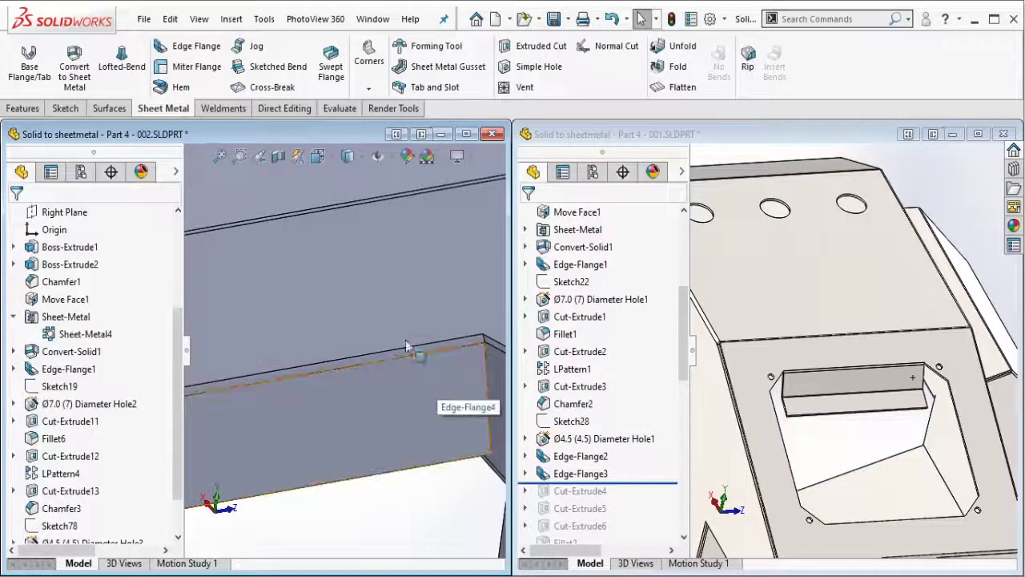
- Flange the pocket's bottom edge at 45° and 15 mm using the first flange position, and accept
{"action": "left_click", "coordinate": [405, 477]}
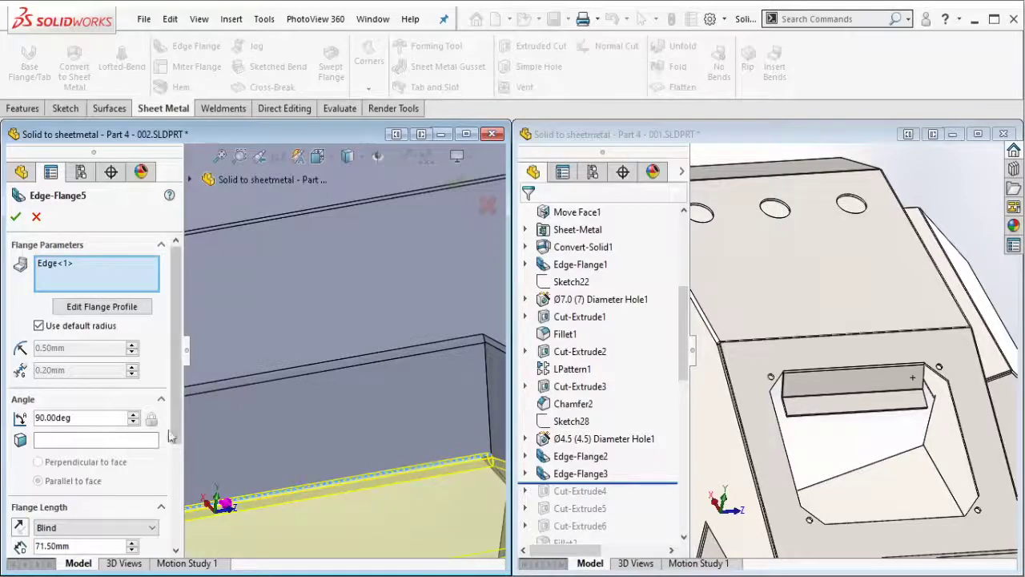
{"action": "left_click", "coordinate": [110, 415]}
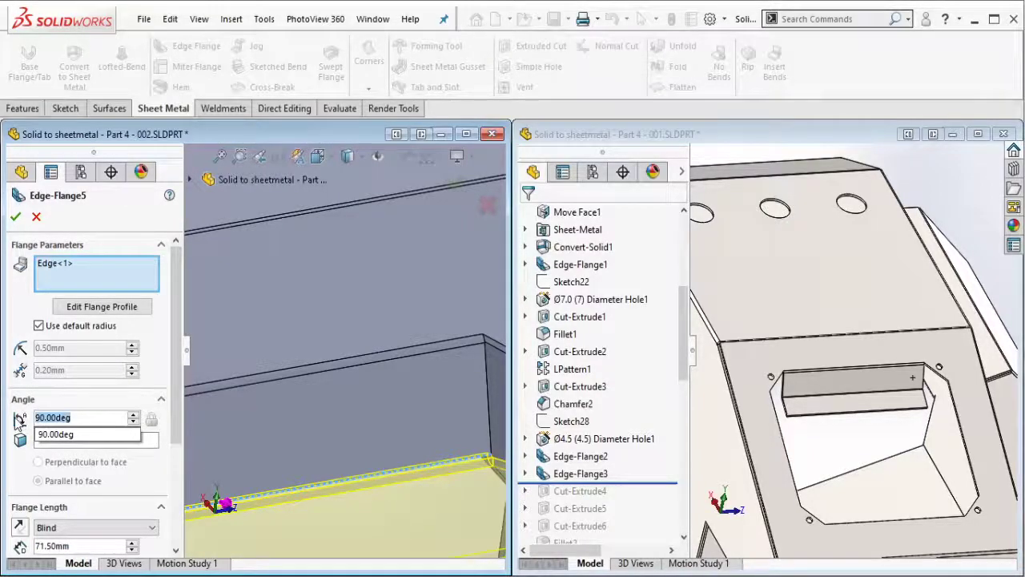
{"action": "type", "text": "45"}
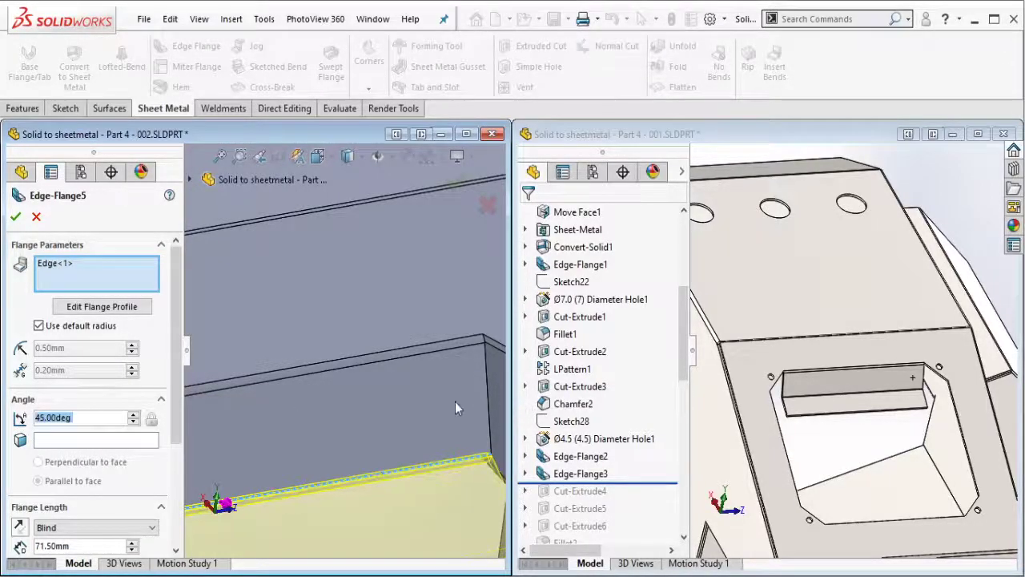
{"action": "middle_click_drag", "start_coordinate": [455, 401], "coordinate": [395, 346]}
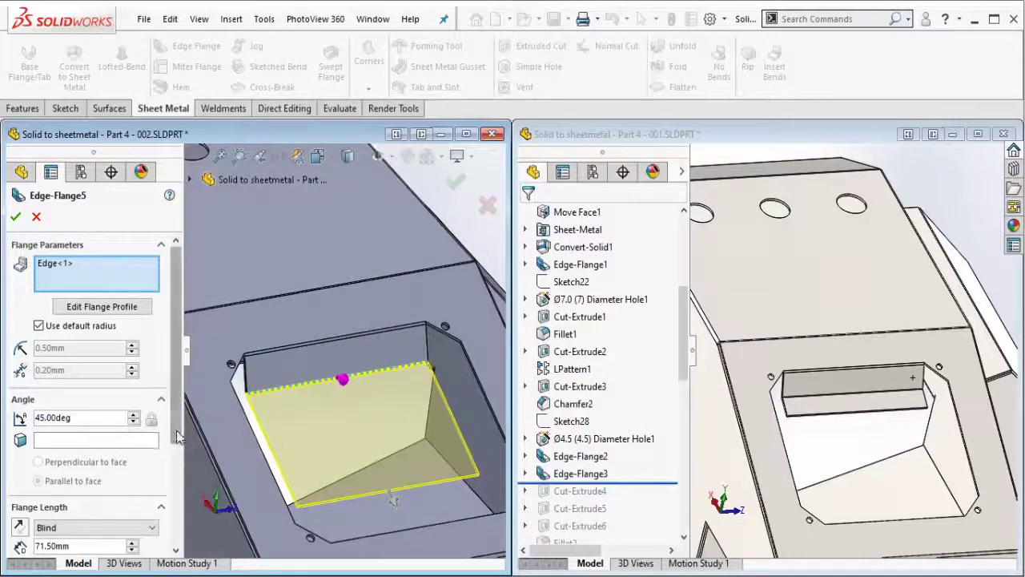
{"action": "scroll", "coordinate": [160, 459], "scroll_direction": "down", "scroll_amount": 3}
{"action": "left_click", "coordinate": [92, 467]}
{"action": "type", "text": "1"}
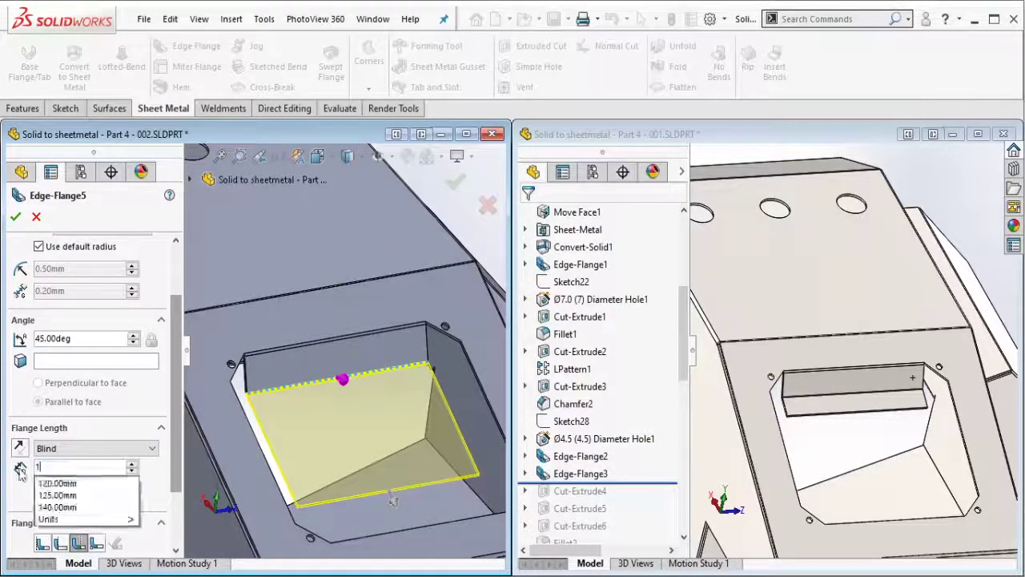
{"action": "type", "text": "5"}
{"action": "key", "text": "Return"}
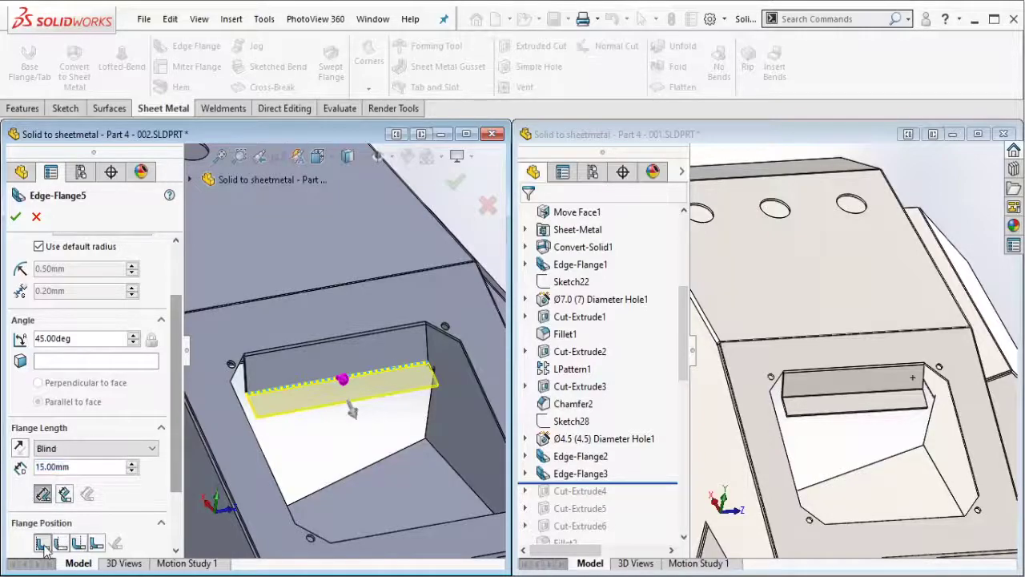
{"action": "left_click", "coordinate": [44, 547]}
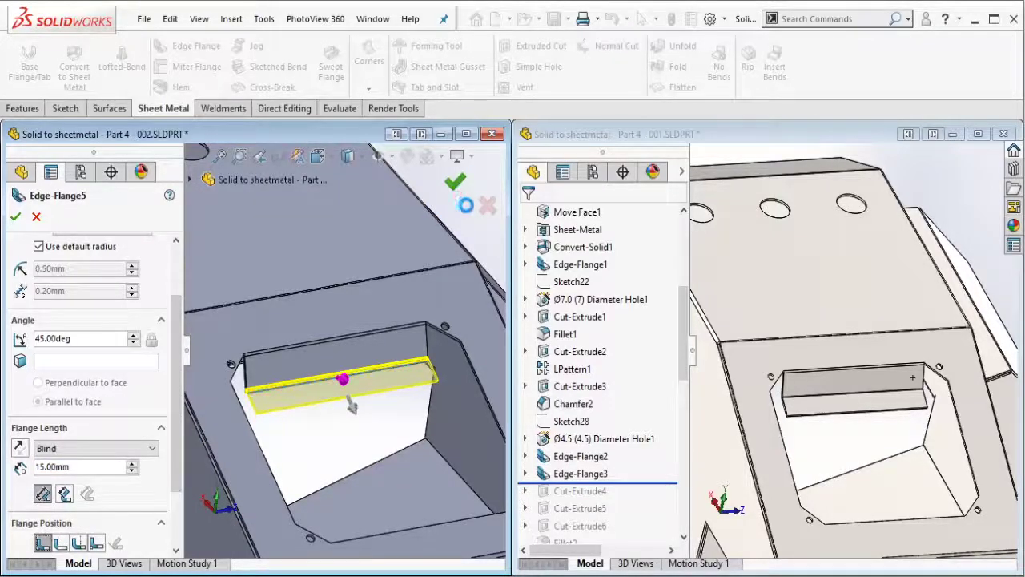
{"action": "key", "text": "Return"}
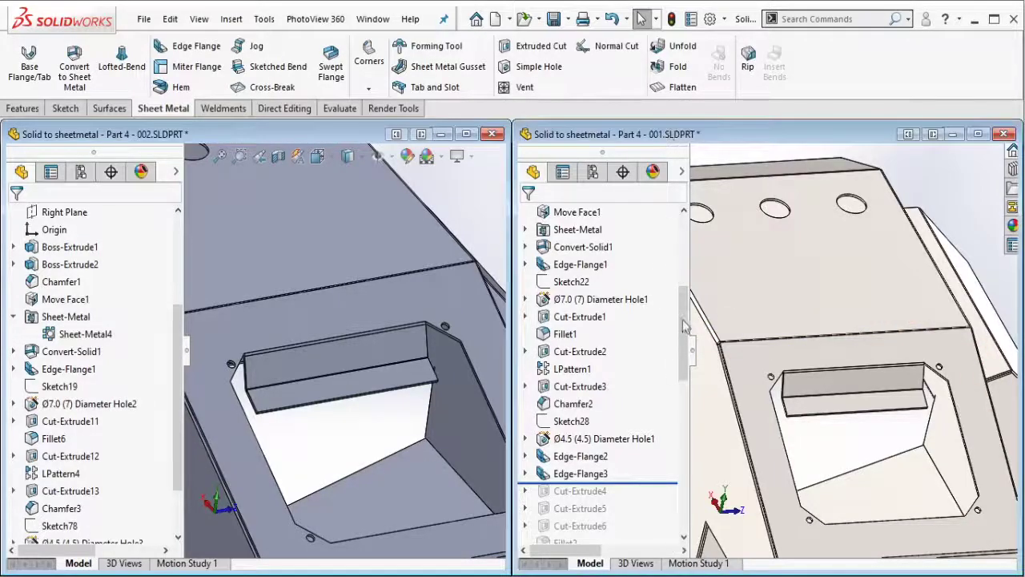
- Roll the reference past Cut-Extrude4 and Cut-Extrude5, highlight both notches, then select the new flange's end face
{"action": "left_click_drag", "start_coordinate": [685, 325], "coordinate": [684, 357]}
{"action": "left_click_drag", "start_coordinate": [644, 325], "coordinate": [633, 341]}
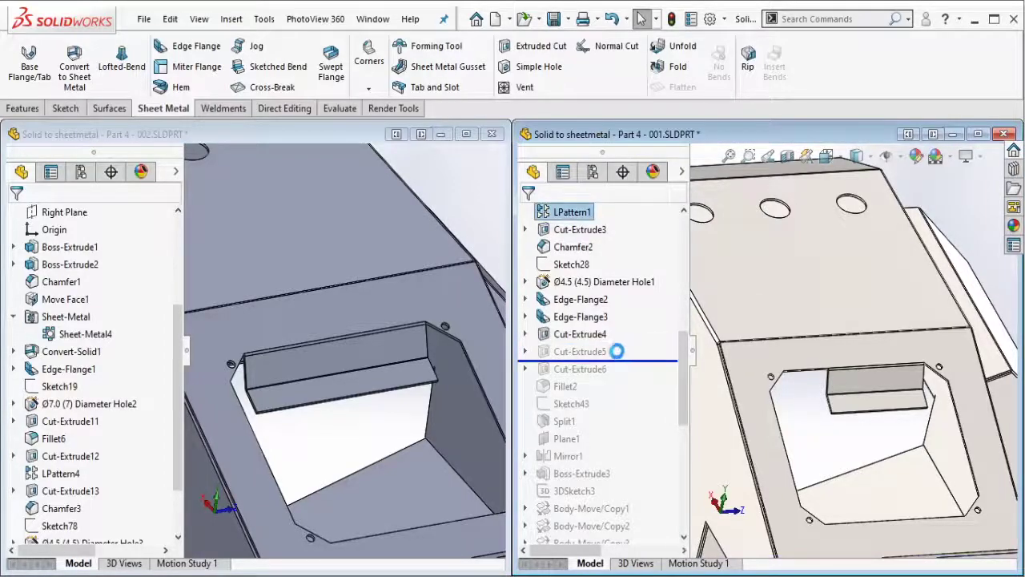
{"action": "left_click", "coordinate": [592, 334]}
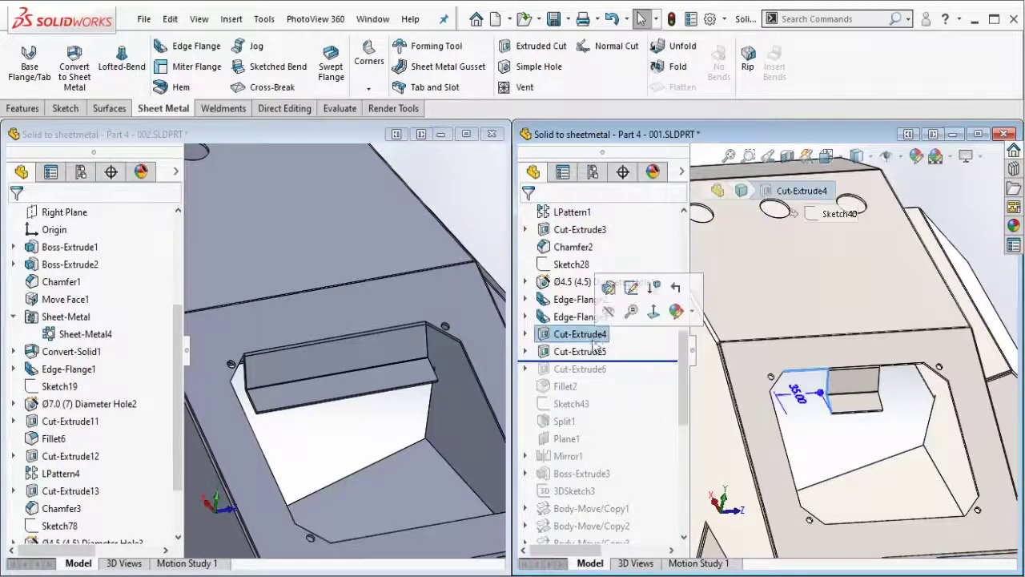
{"action": "left_click", "coordinate": [356, 433]}
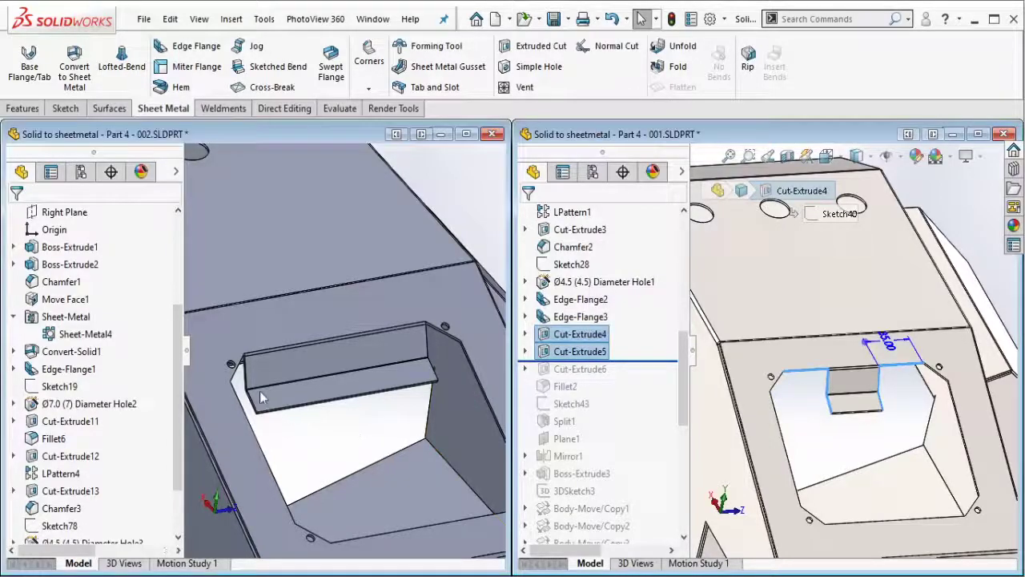
{"action": "scroll", "coordinate": [260, 391], "scroll_direction": "down", "scroll_amount": 5}
{"action": "middle_click_drag", "start_coordinate": [281, 361], "coordinate": [245, 360]}
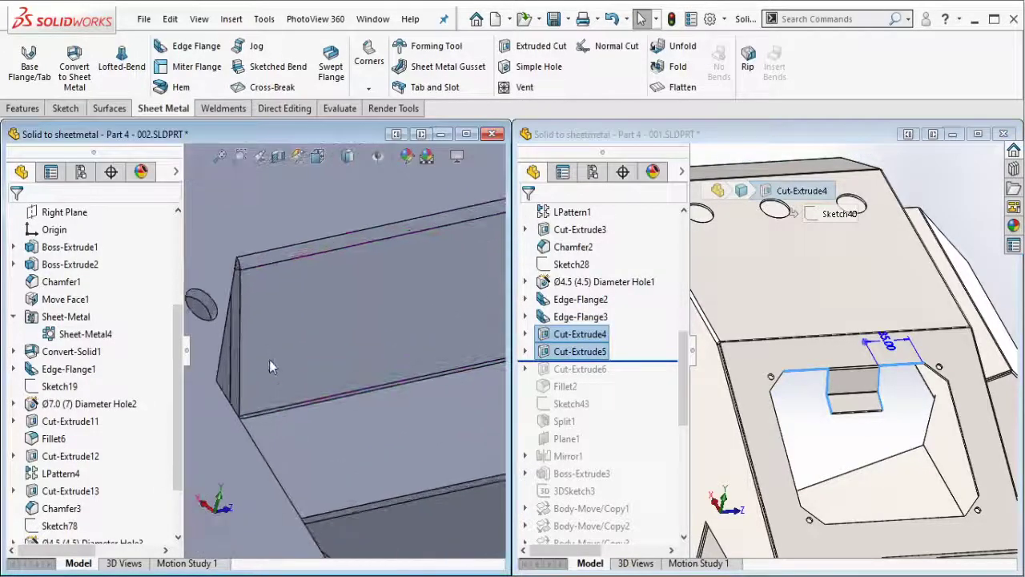
{"action": "left_click", "coordinate": [230, 349]}
- Sketch on the flange end face and convert the flange face's edges into the sketch
{"action": "left_click", "coordinate": [284, 308]}
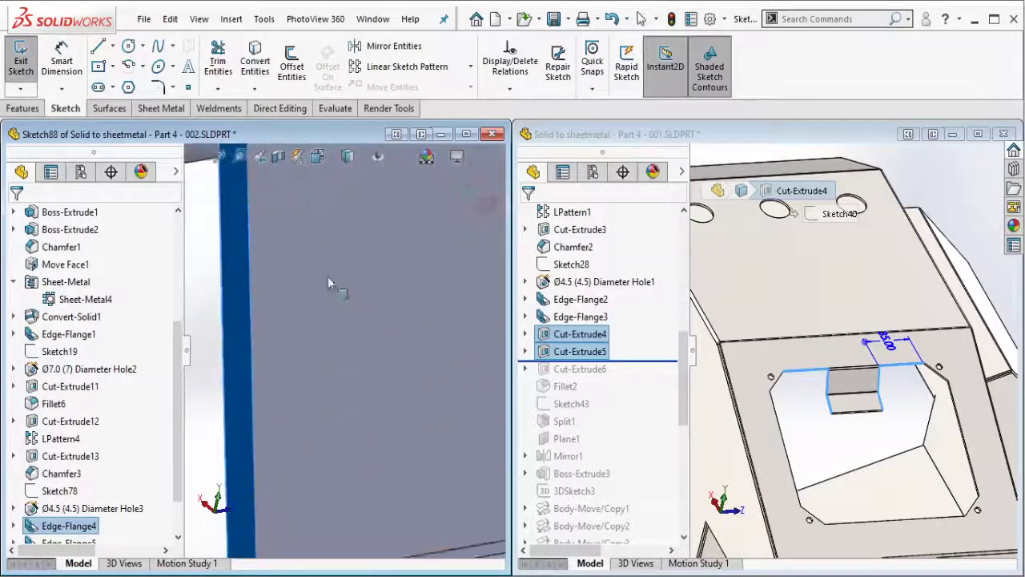
{"action": "scroll", "coordinate": [251, 290], "scroll_direction": "up", "scroll_amount": 5}
{"action": "left_click", "coordinate": [267, 325]}
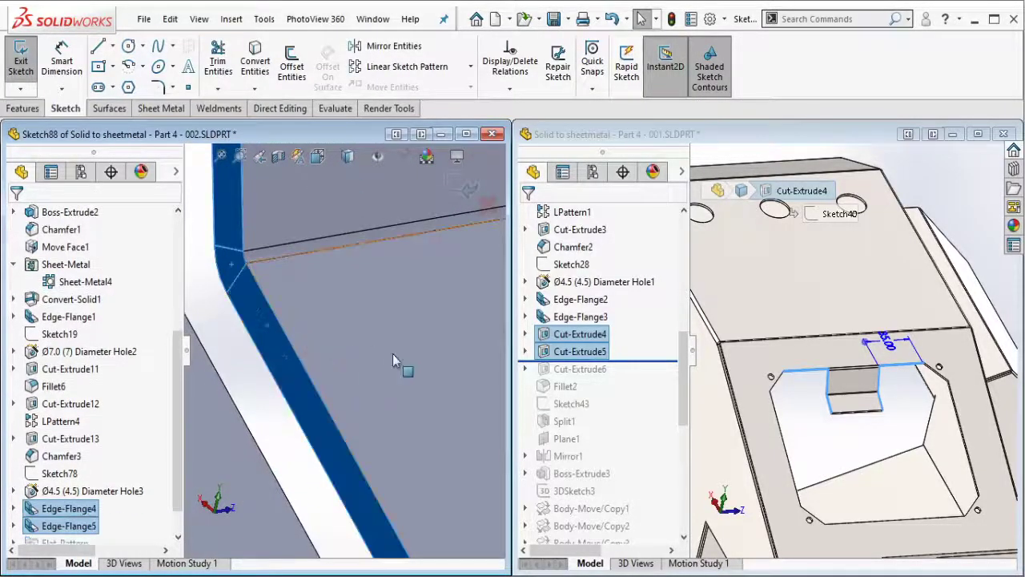
{"action": "middle_click_drag", "start_coordinate": [392, 353], "coordinate": [408, 311]}
{"action": "left_click", "coordinate": [255, 62]}
{"action": "mouse_move", "coordinate": [373, 256]}
{"action": "middle_mouse_down"}
{"action": "mouse_move", "coordinate": [290, 302]}
{"action": "mouse_move", "coordinate": [305, 320]}
{"action": "middle_mouse_up"}
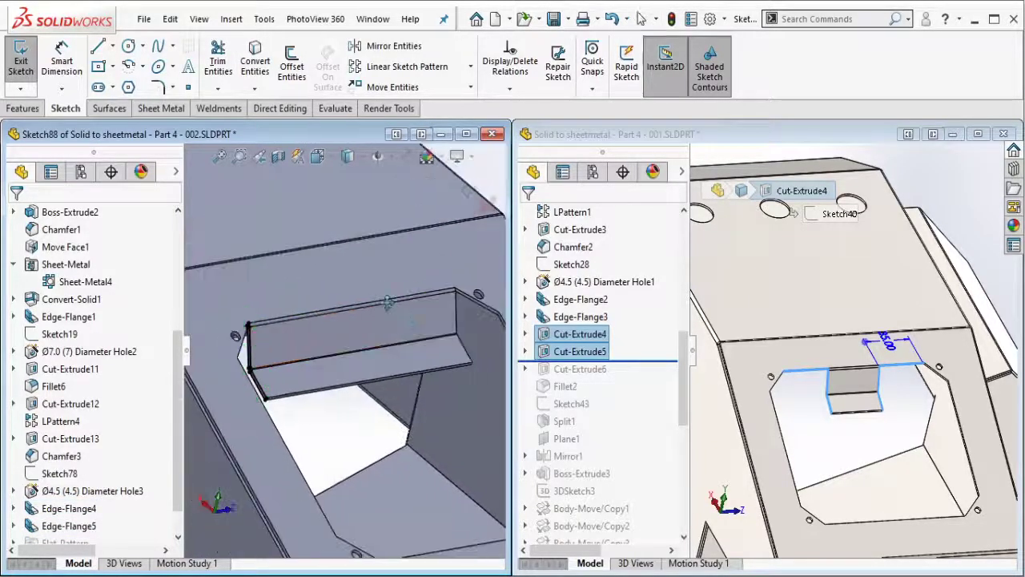
- Set up an Extruded Cut from the sketch, Blind at 35 mm depth
{"action": "left_click", "coordinate": [23, 108]}
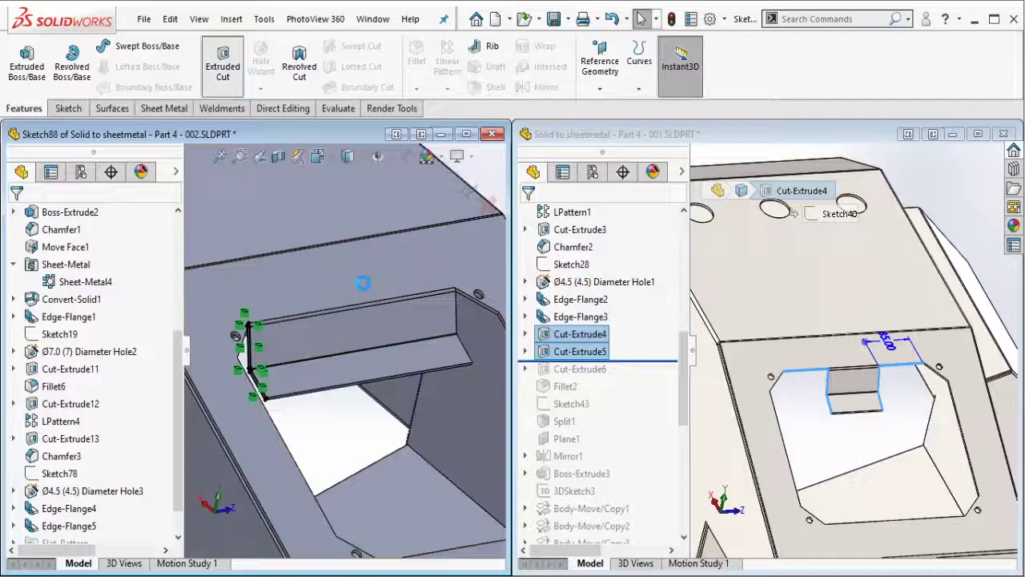
{"action": "type", "text": "3"}
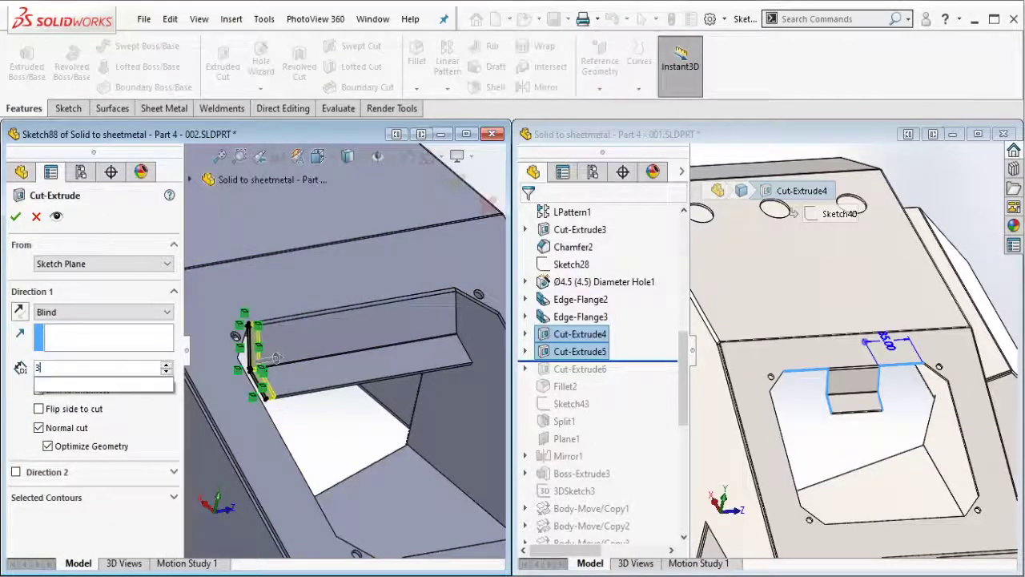
{"action": "type", "text": "5"}
{"action": "key", "text": "Return"}
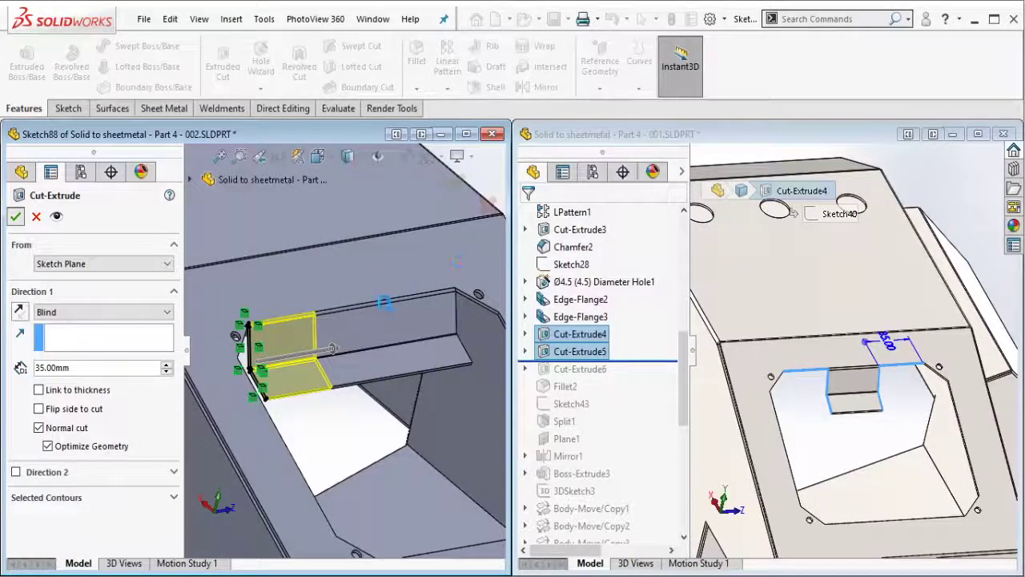
- Accept the first notch cut and open a sketch on the face at the other flange end
{"action": "key", "text": "Return"}
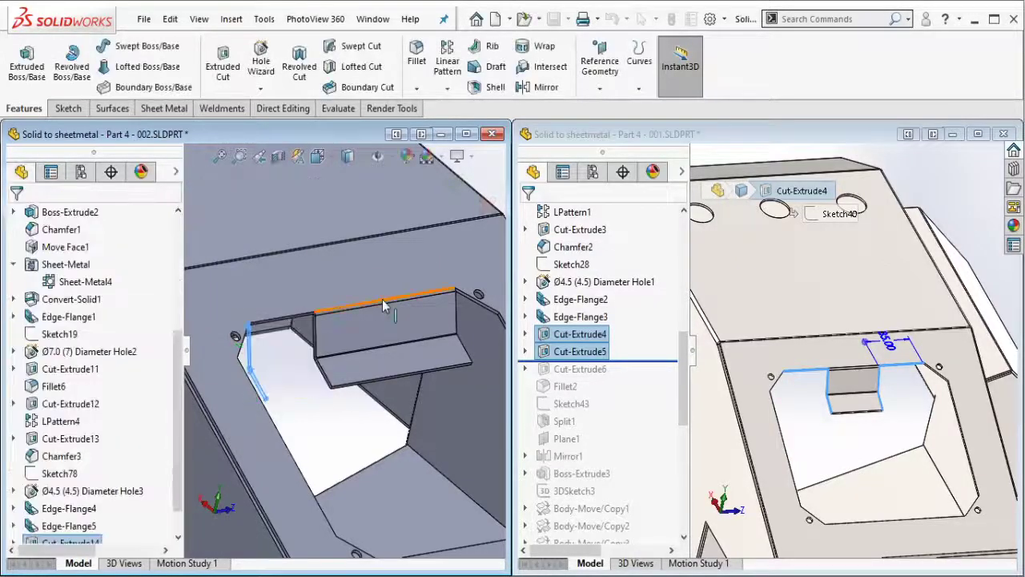
{"action": "middle_click_drag", "start_coordinate": [382, 299], "coordinate": [441, 376]}
{"action": "scroll", "coordinate": [441, 376], "scroll_direction": "down", "scroll_amount": 3}
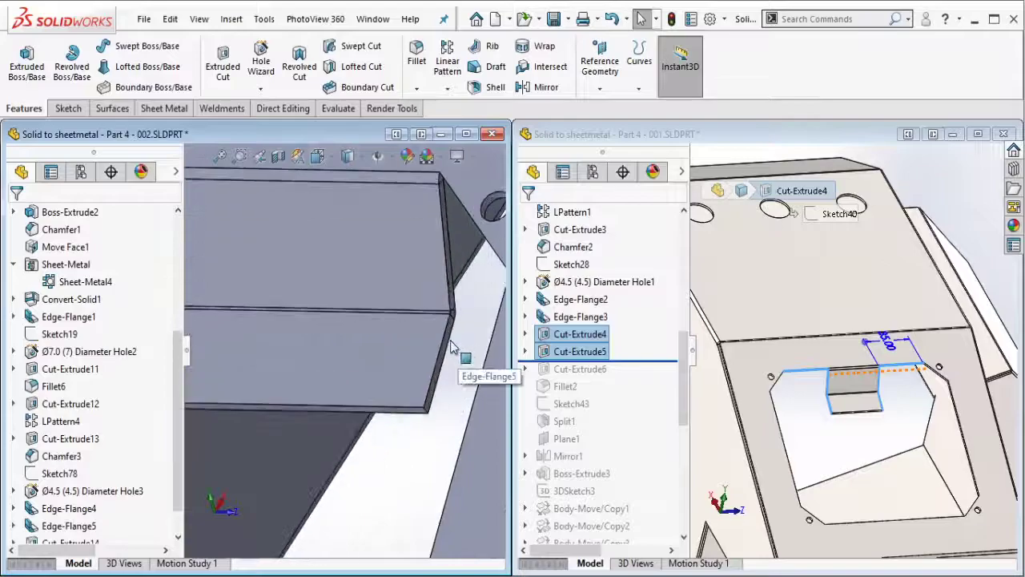
{"action": "scroll", "coordinate": [445, 360], "scroll_direction": "down", "scroll_amount": 2}
{"action": "left_click", "coordinate": [440, 347]}
{"action": "left_click", "coordinate": [467, 288]}
{"action": "middle_click_drag", "start_coordinate": [467, 289], "coordinate": [373, 206]}
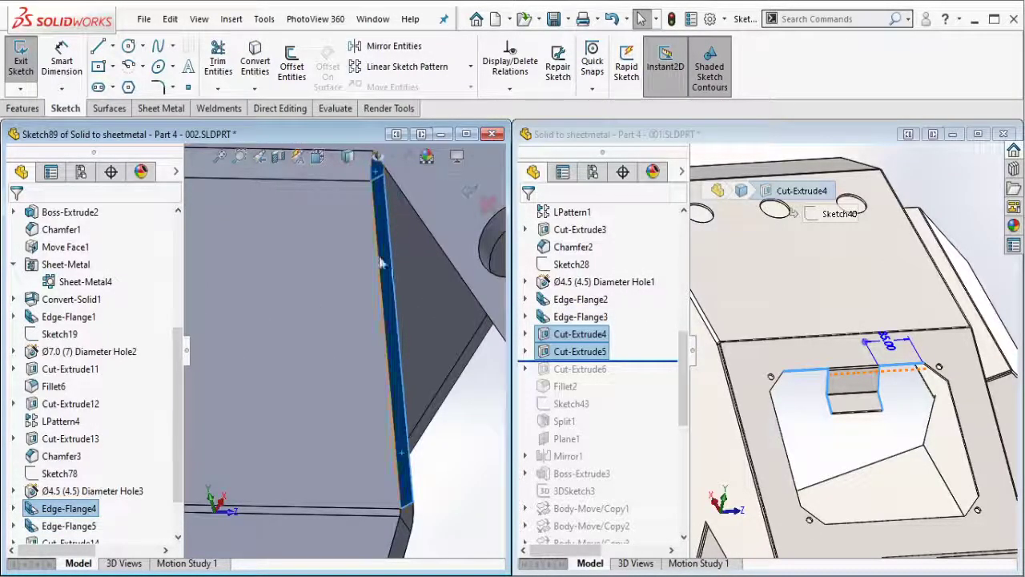
- Cut that end's sketch profile Blind 35 mm to notch the other flange end
{"action": "middle_click_drag", "start_coordinate": [380, 265], "coordinate": [421, 414]}
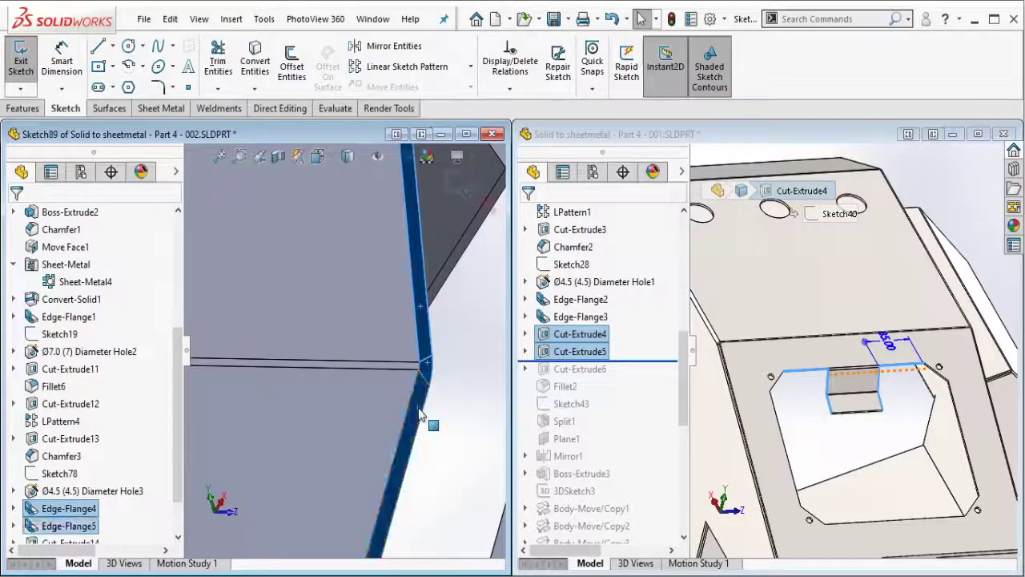
{"action": "mouse_move", "coordinate": [322, 299]}
{"action": "middle_mouse_down"}
{"action": "mouse_move", "coordinate": [307, 309]}
{"action": "mouse_move", "coordinate": [329, 291]}
{"action": "middle_mouse_up"}
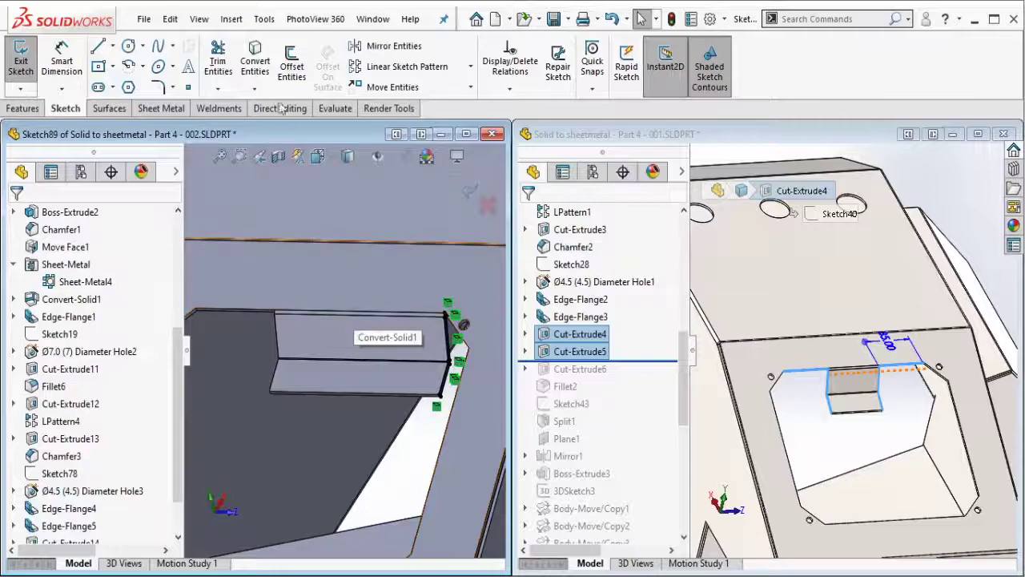
{"action": "left_click", "coordinate": [23, 108]}
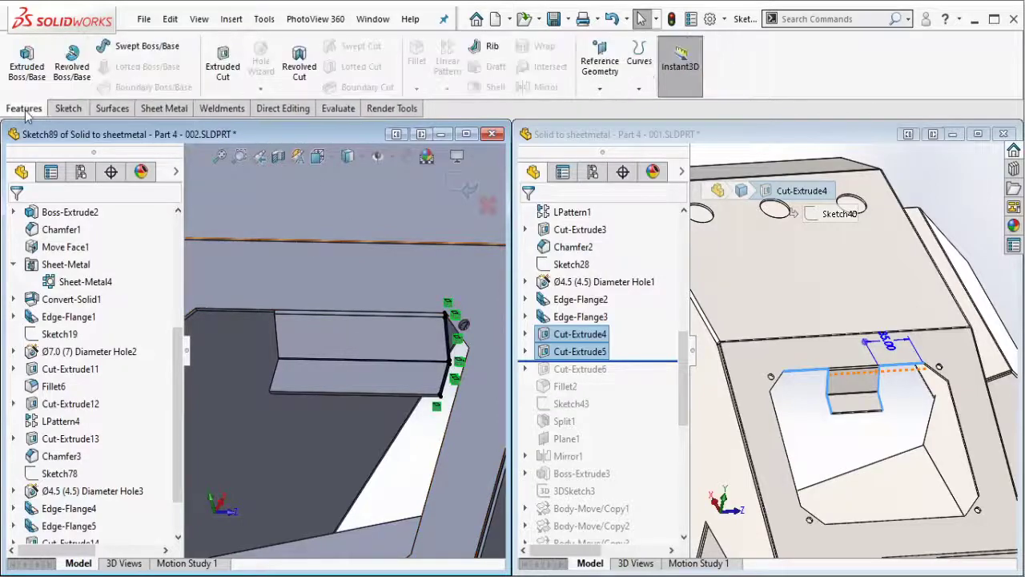
{"action": "left_click", "coordinate": [222, 66]}
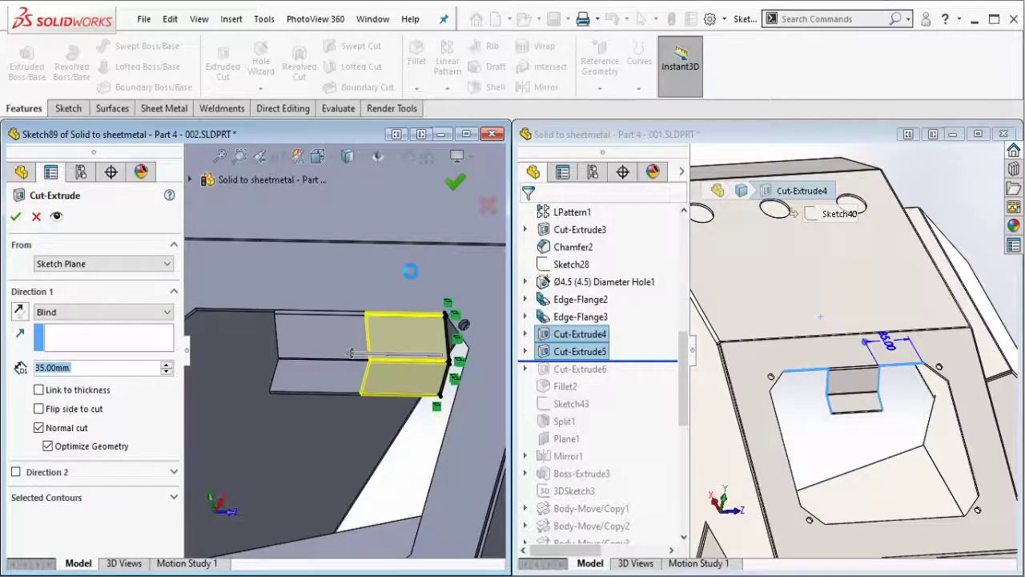
{"action": "key", "text": "Escape"}
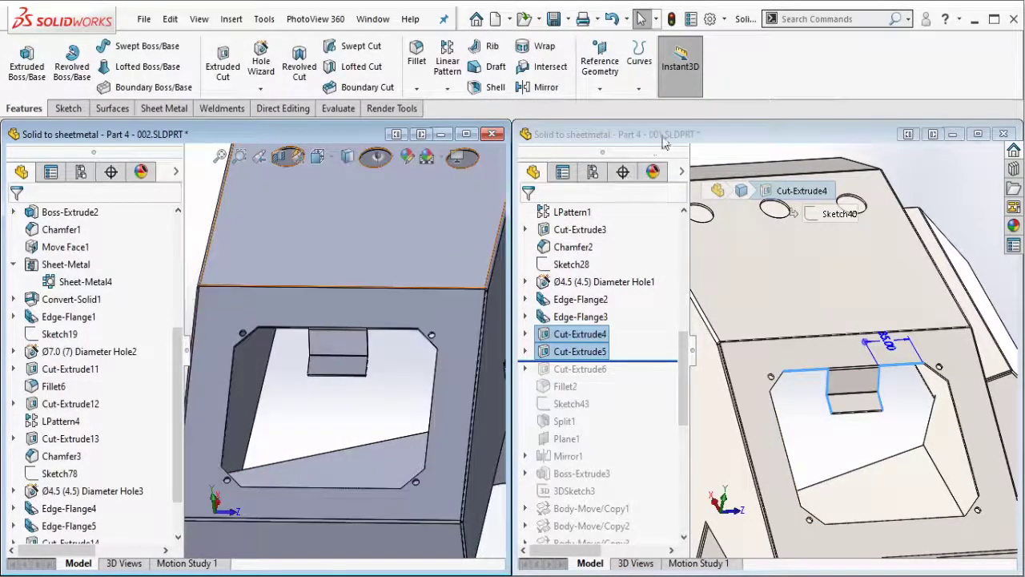
- Roll the reference part past Cut-Extrude6 and display its 20 × 7 mm slot dimensions
{"action": "left_click", "coordinate": [622, 383]}
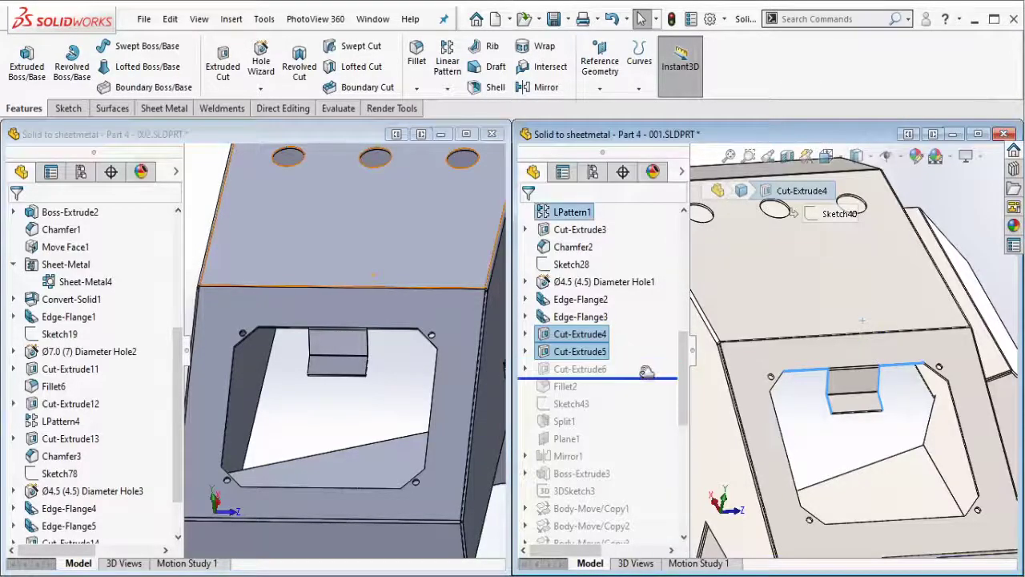
{"action": "left_click_drag", "start_coordinate": [633, 360], "coordinate": [635, 378]}
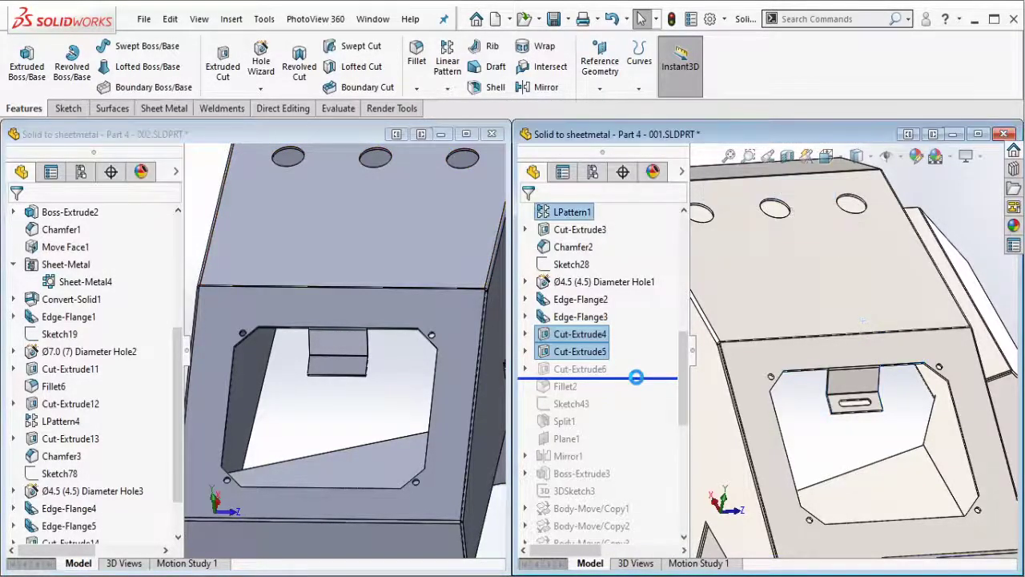
{"action": "double_click", "coordinate": [600, 368]}
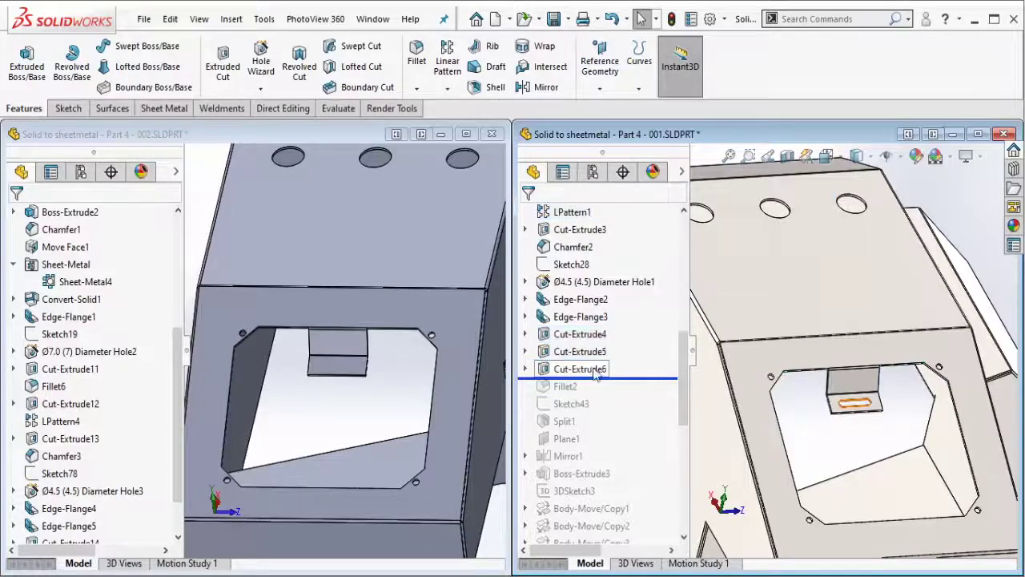
- Zoom the working part and open a new sketch on its angled flange face
{"action": "scroll", "coordinate": [871, 410], "scroll_direction": "down", "scroll_amount": 3}
{"action": "scroll", "coordinate": [871, 410], "scroll_direction": "down", "scroll_amount": 2}
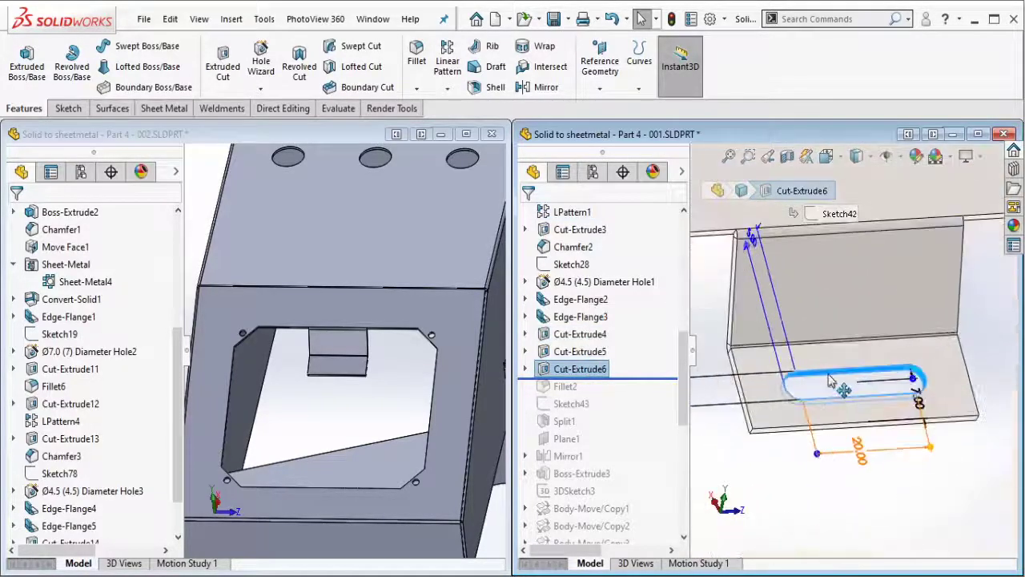
{"action": "scroll", "coordinate": [871, 410], "scroll_direction": "up", "scroll_amount": 1}
{"action": "scroll", "coordinate": [870, 410], "scroll_direction": "up", "scroll_amount": 1}
{"action": "scroll", "coordinate": [373, 367], "scroll_direction": "down", "scroll_amount": 4}
{"action": "scroll", "coordinate": [344, 367], "scroll_direction": "down", "scroll_amount": 2}
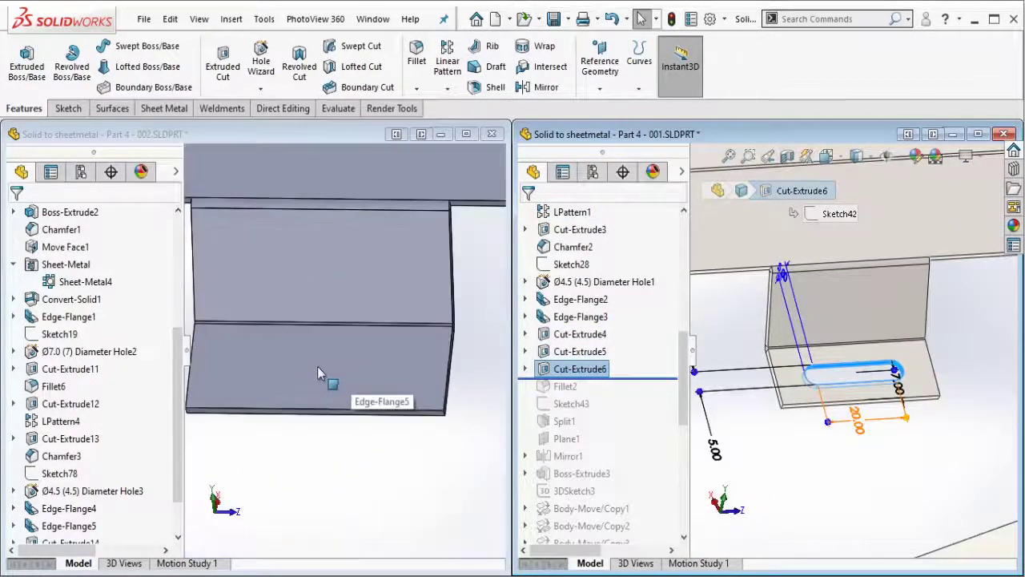
{"action": "left_click", "coordinate": [315, 366]}
{"action": "left_click", "coordinate": [382, 323]}
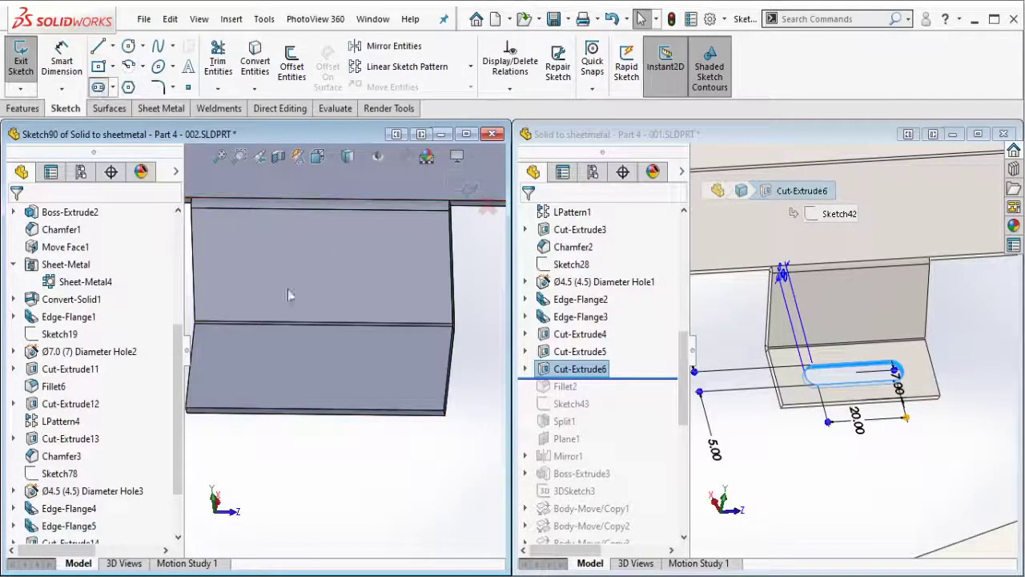
- Draw a straight slot on the angled flange face
{"action": "left_click", "coordinate": [315, 348]}
{"action": "left_click", "coordinate": [363, 348]}
{"action": "left_click", "coordinate": [369, 367]}
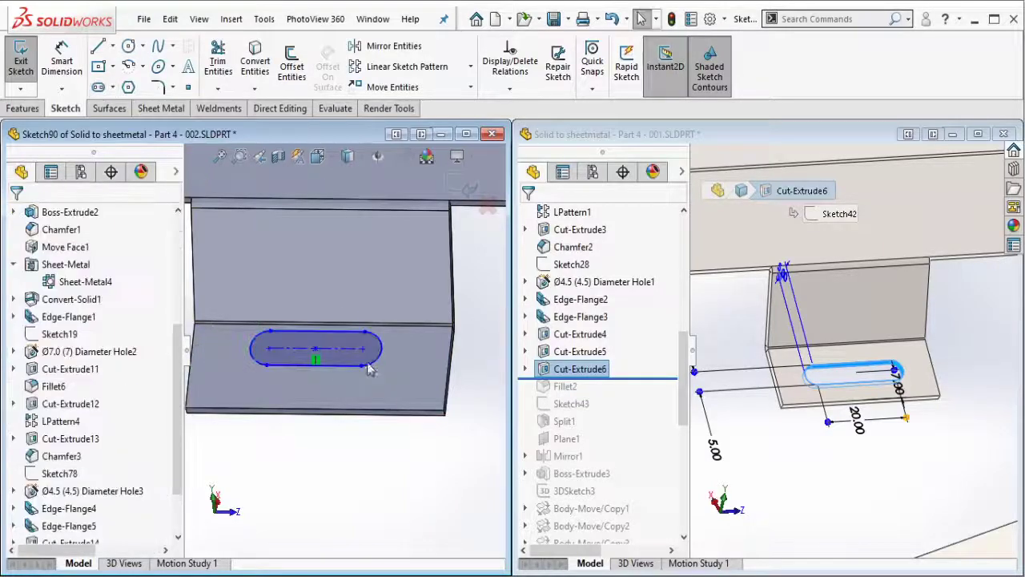
- Add a centerline at the flange edge and make the slot centre coincident with its end
{"action": "left_click", "coordinate": [112, 46]}
{"action": "left_click", "coordinate": [132, 82]}
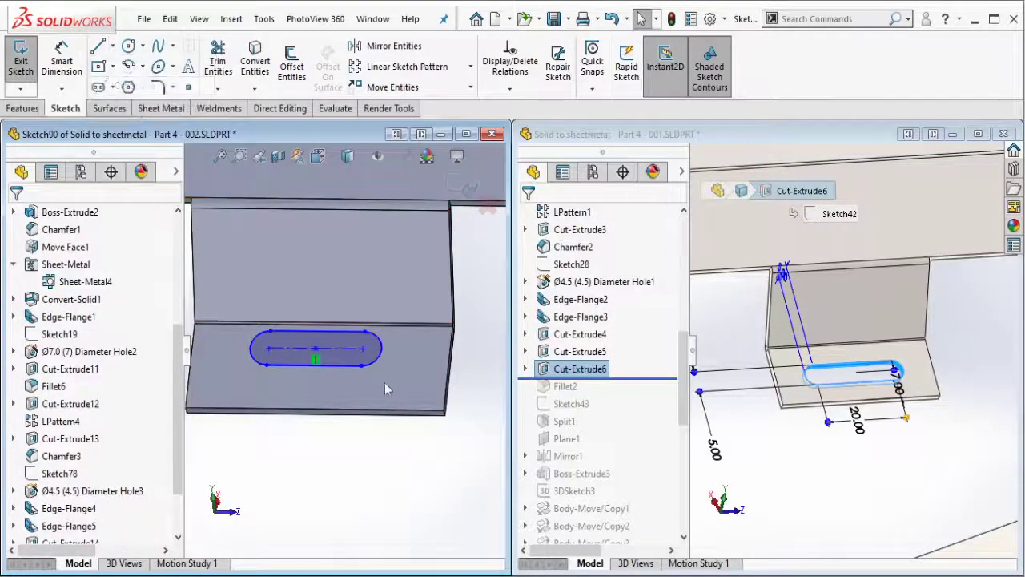
{"action": "left_click", "coordinate": [315, 409]}
{"action": "key", "text": "Escape"}
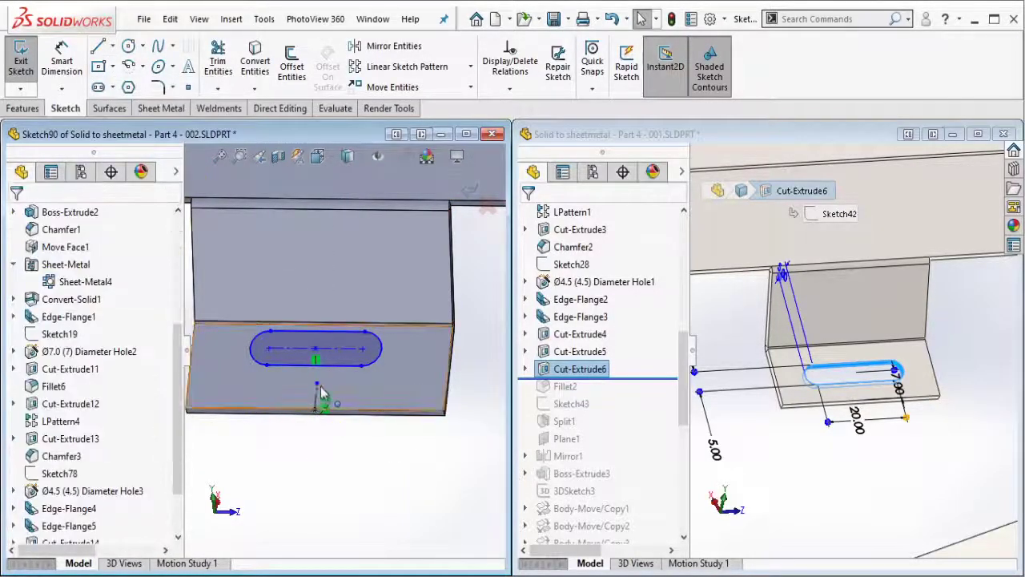
{"action": "left_click", "coordinate": [317, 349]}
{"action": "left_click", "coordinate": [359, 365]}
{"action": "left_click", "coordinate": [317, 384], "text": "ctrl"}
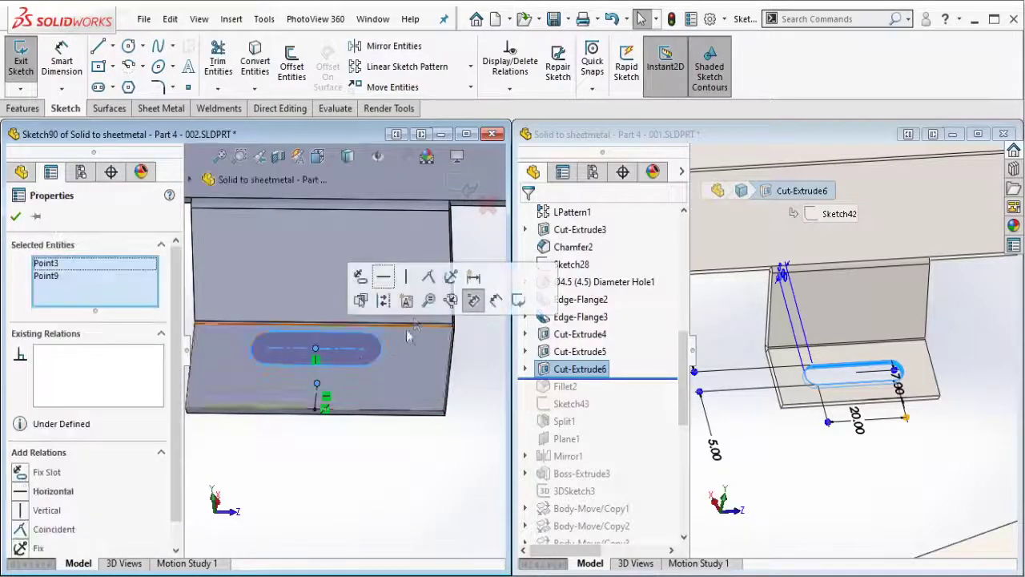
{"action": "left_click", "coordinate": [428, 275]}
{"action": "key", "text": "Escape"}
{"action": "scroll", "coordinate": [336, 405], "scroll_direction": "down", "scroll_amount": 2}
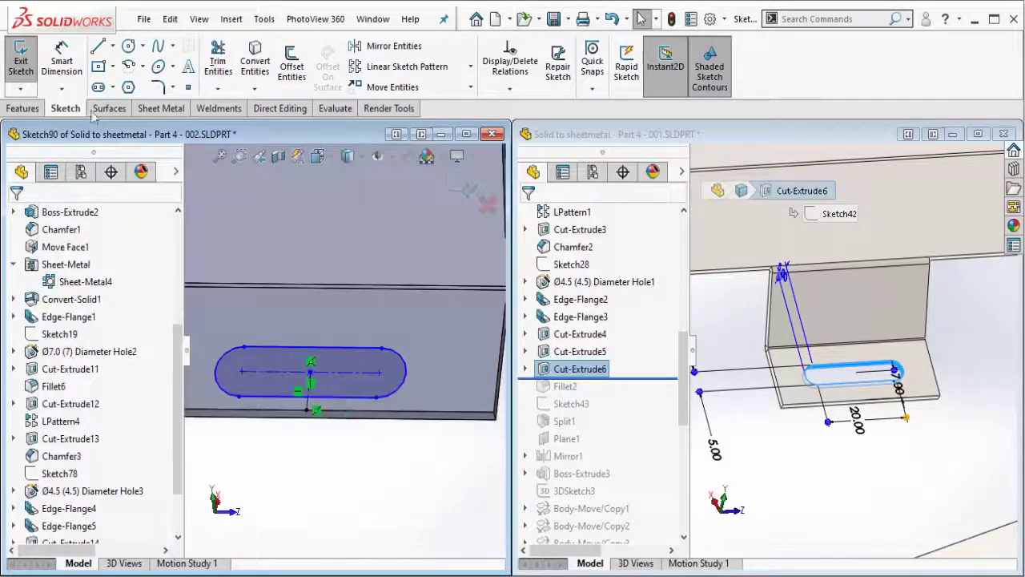
- Dimension the slot: 20 mm length, 5 mm width, and 7 mm from the flange edge
{"action": "key", "text": "d"}
{"action": "left_click", "coordinate": [359, 376]}
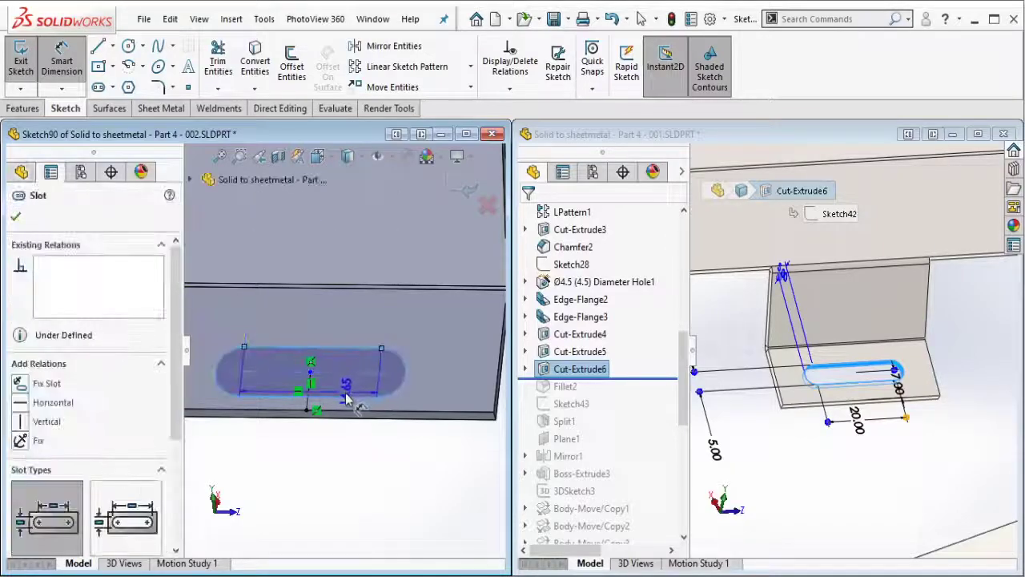
{"action": "left_click", "coordinate": [360, 440]}
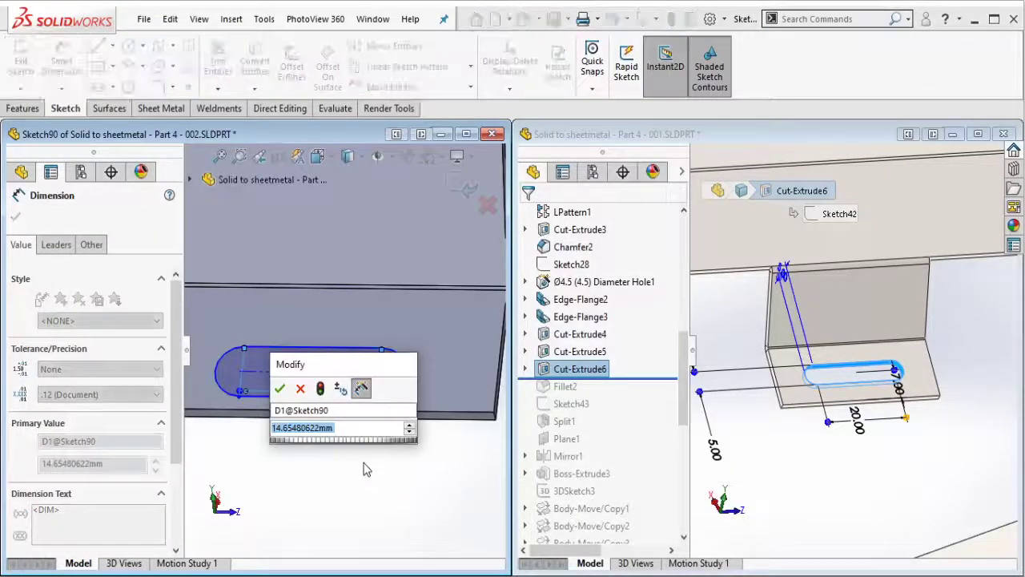
{"action": "type", "text": "20"}
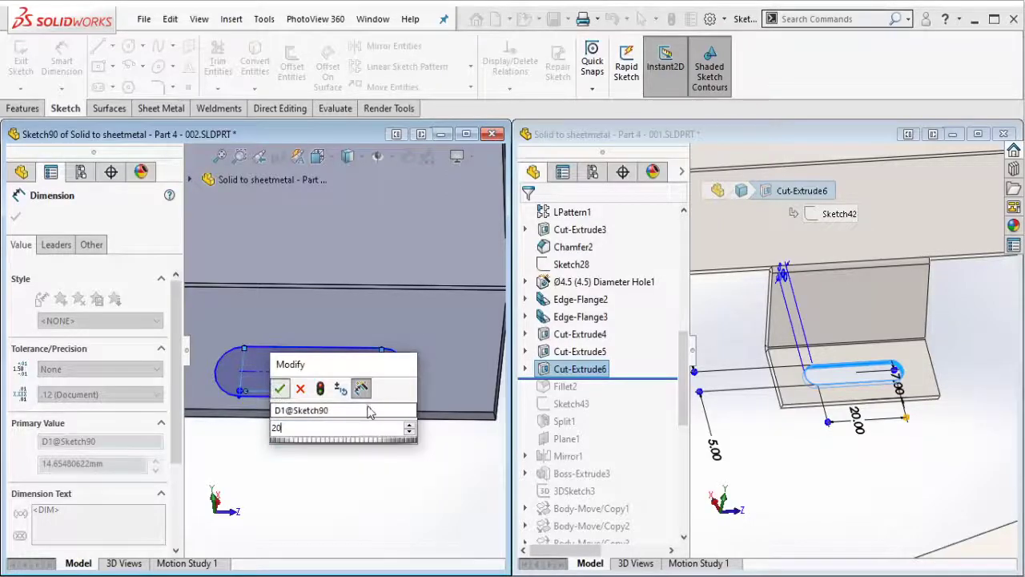
{"action": "key", "text": "Return"}
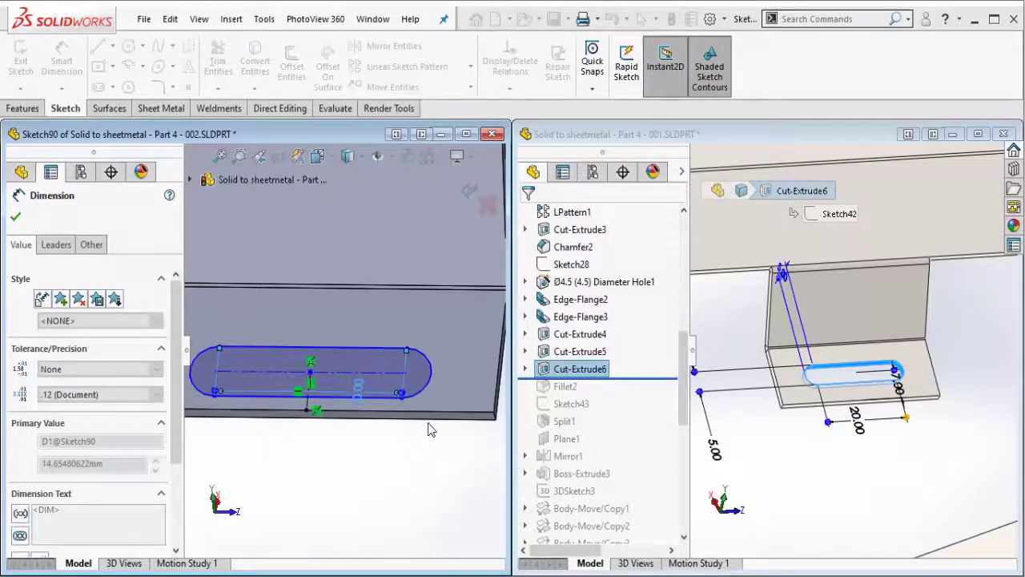
{"action": "left_click", "coordinate": [348, 356]}
{"action": "left_click", "coordinate": [467, 382]}
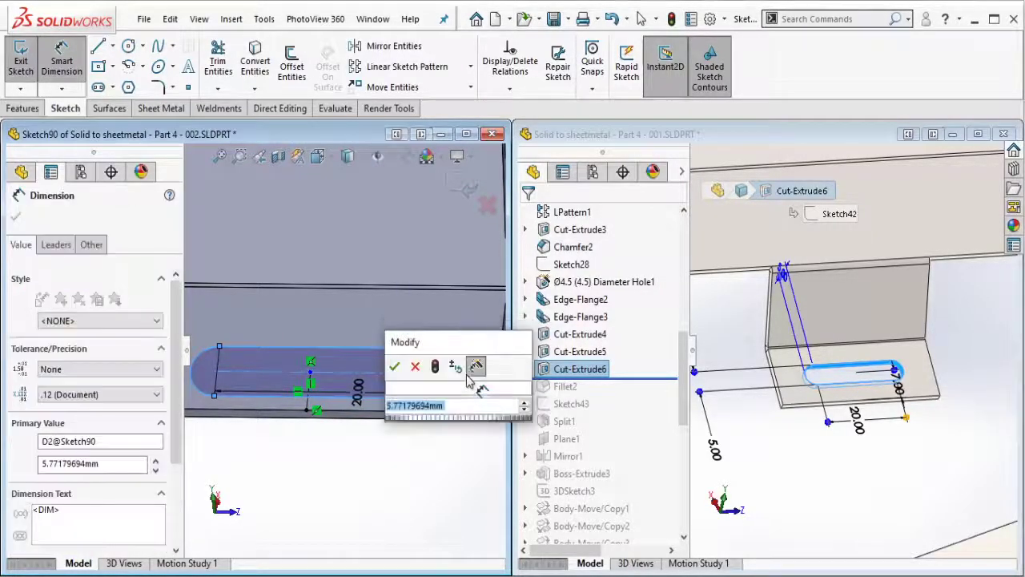
{"action": "type", "text": "5"}
{"action": "left_click", "coordinate": [395, 367]}
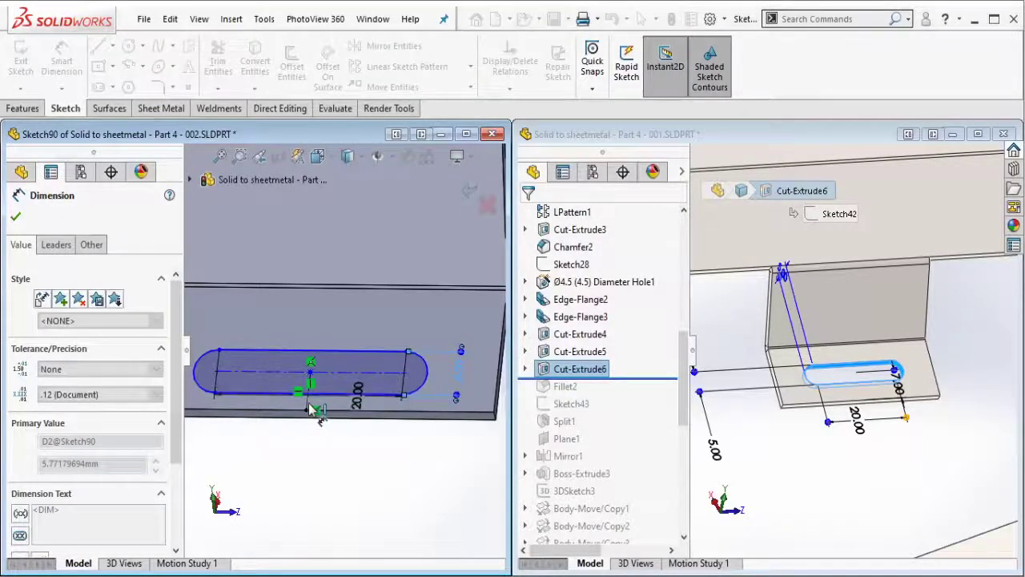
{"action": "left_click", "coordinate": [328, 457]}
{"action": "left_click", "coordinate": [328, 471]}
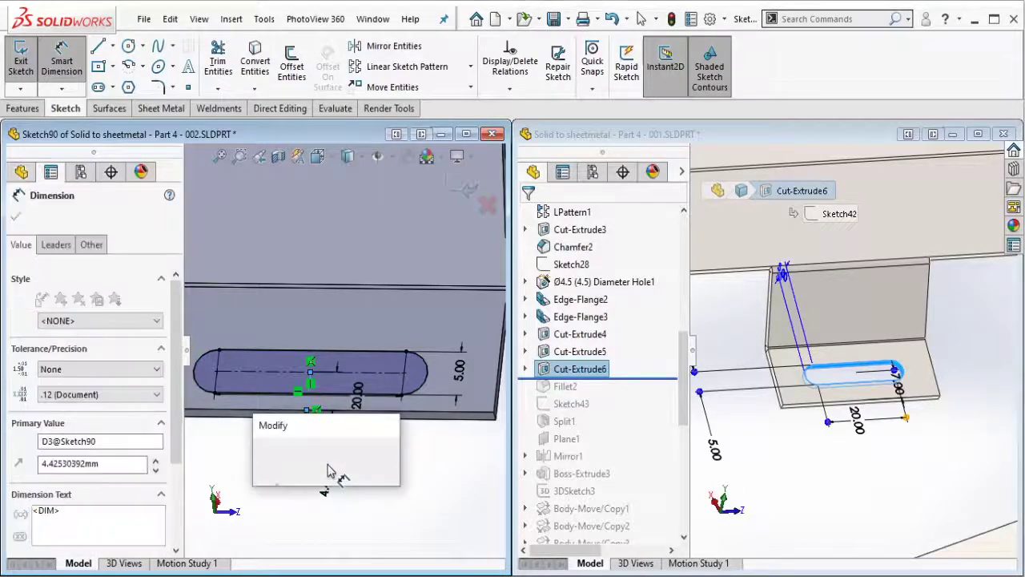
{"action": "type", "text": "7"}
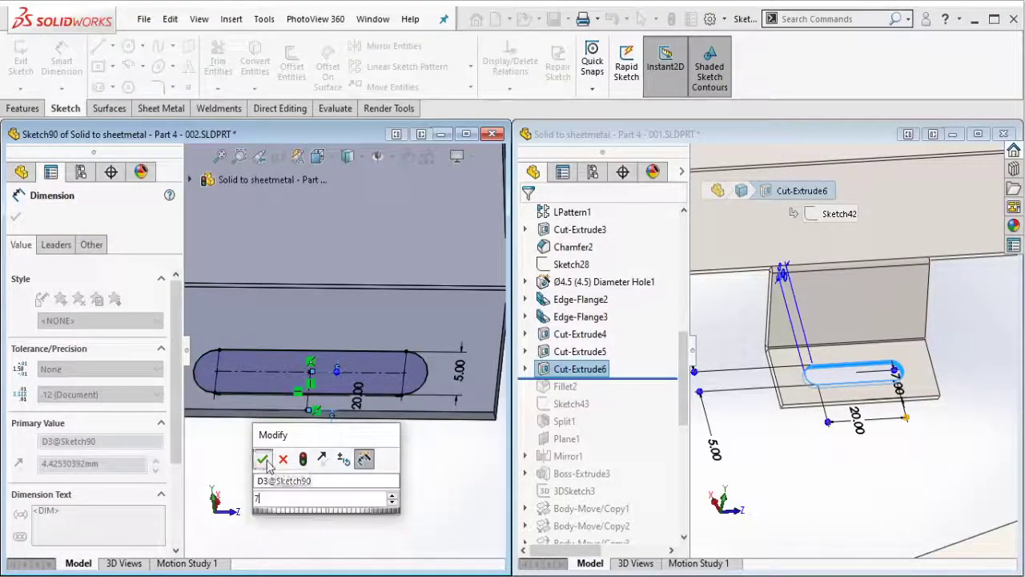
{"action": "left_click", "coordinate": [264, 459]}
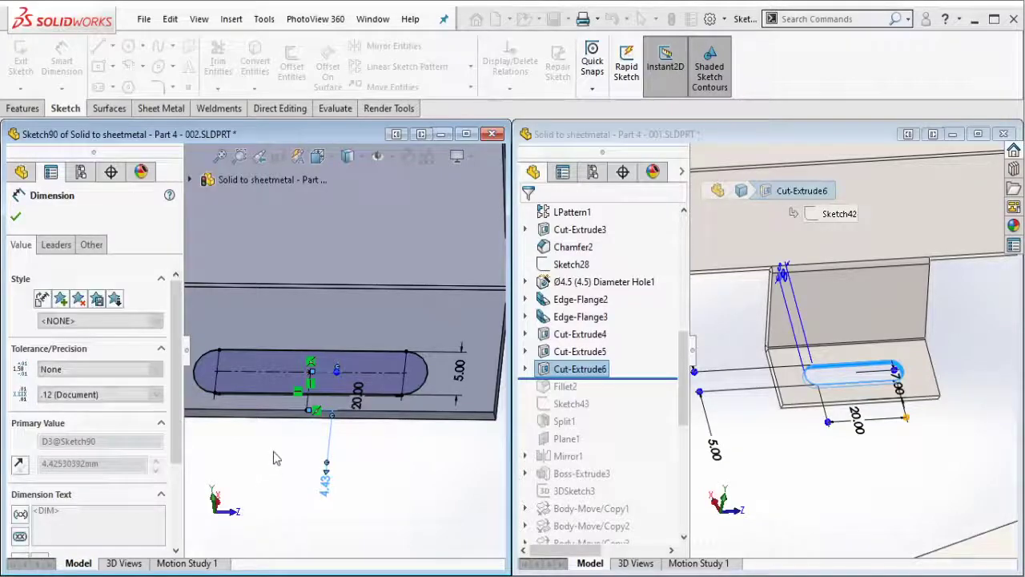
{"action": "left_click", "coordinate": [15, 217]}
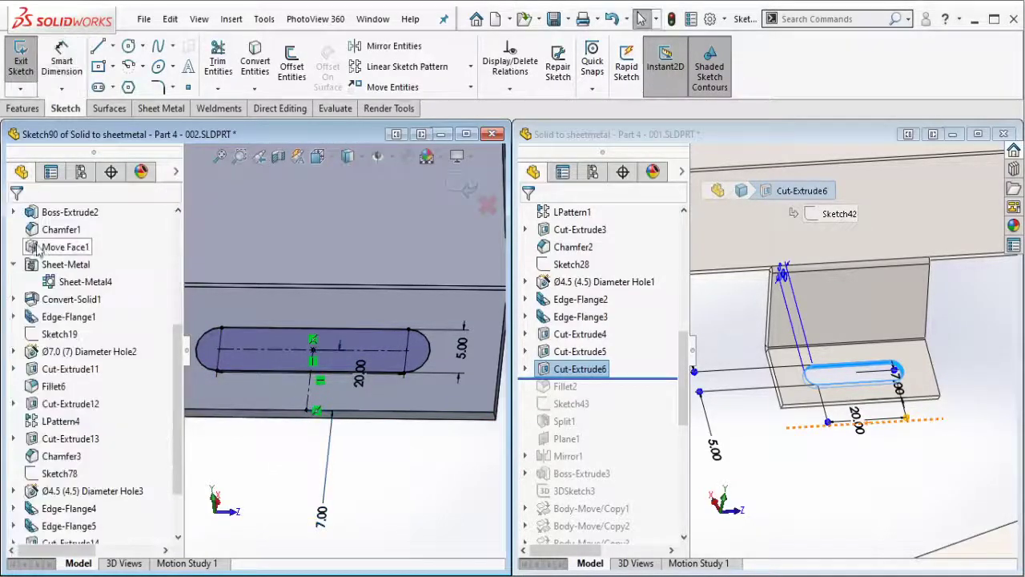
{"action": "left_click", "coordinate": [31, 110]}
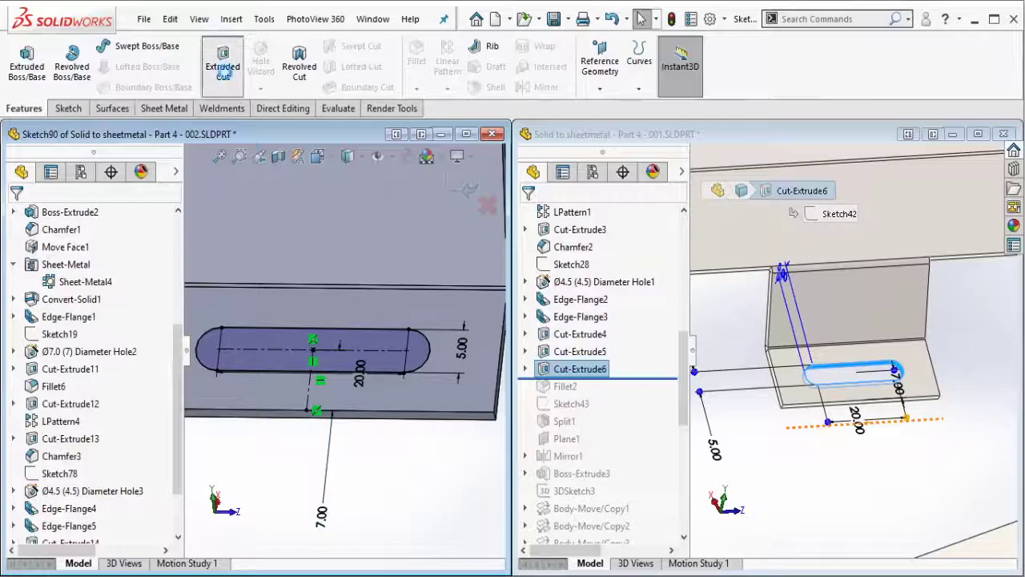
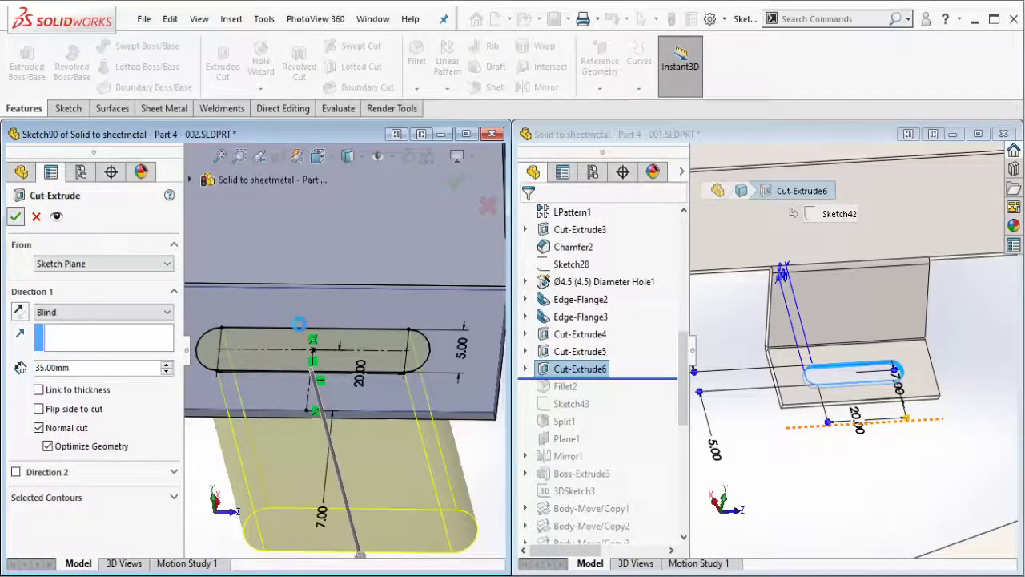
- Commit the rounded slot cut through the tab and orbit to view the opening
{"action": "key", "text": "Return"}
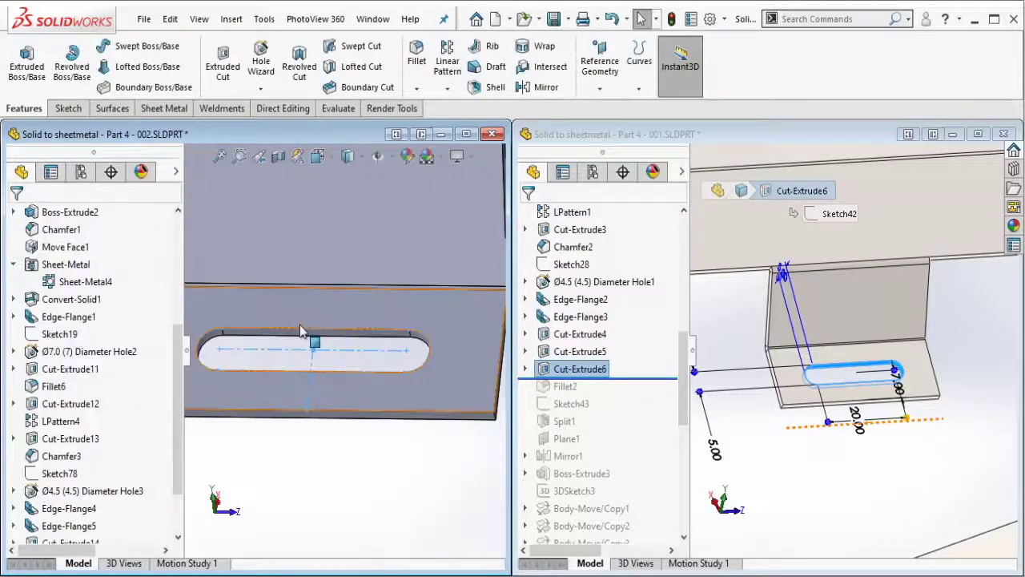
{"action": "scroll", "coordinate": [344, 353], "scroll_direction": "up", "scroll_amount": 5}
{"action": "middle_click_drag", "start_coordinate": [382, 410], "coordinate": [400, 297]}
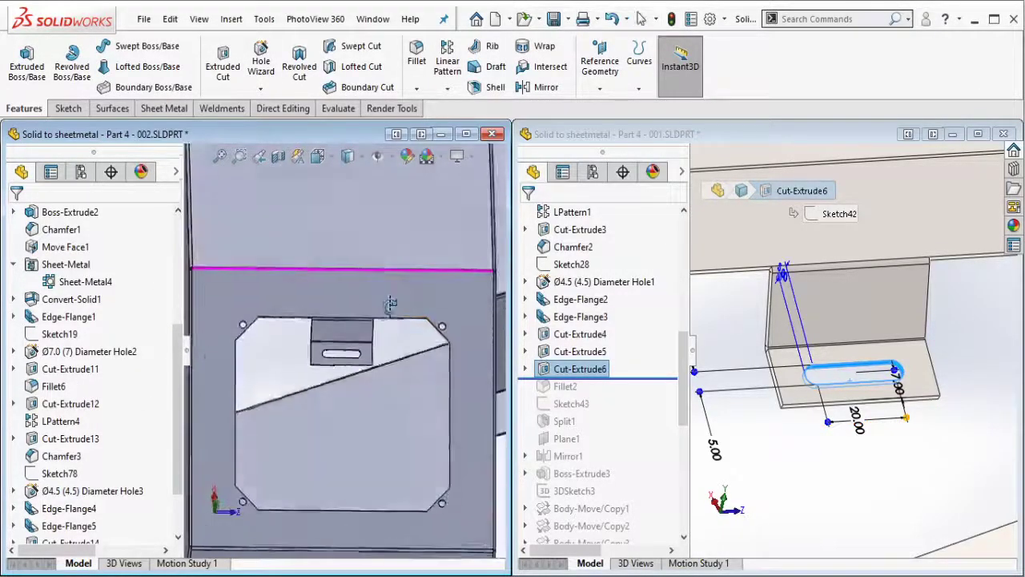
- Roll the reference part to Fillet2 to check its corner fillet size, then start a fillet
{"action": "left_click_drag", "start_coordinate": [639, 377], "coordinate": [623, 394]}
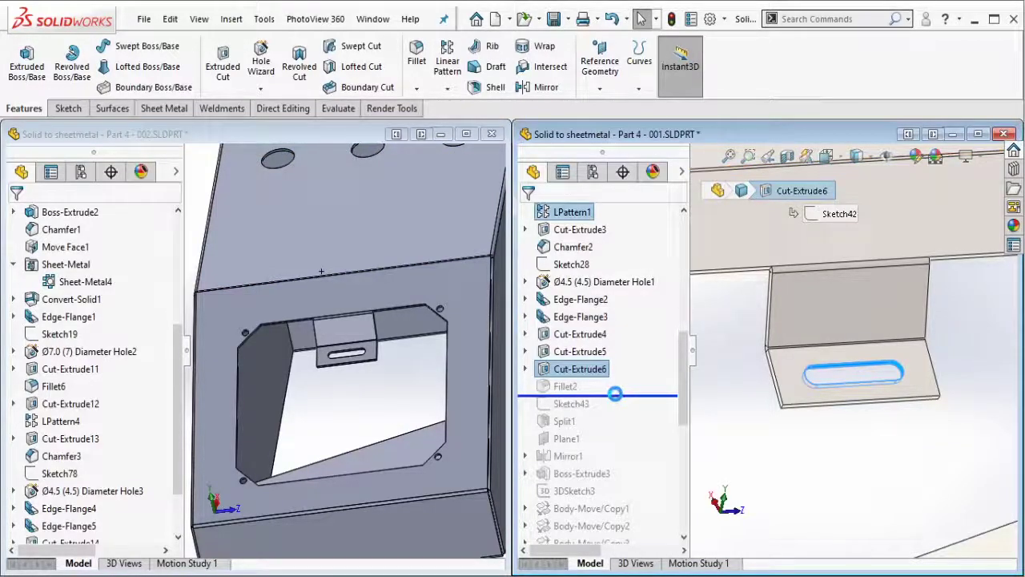
{"action": "left_click", "coordinate": [575, 385]}
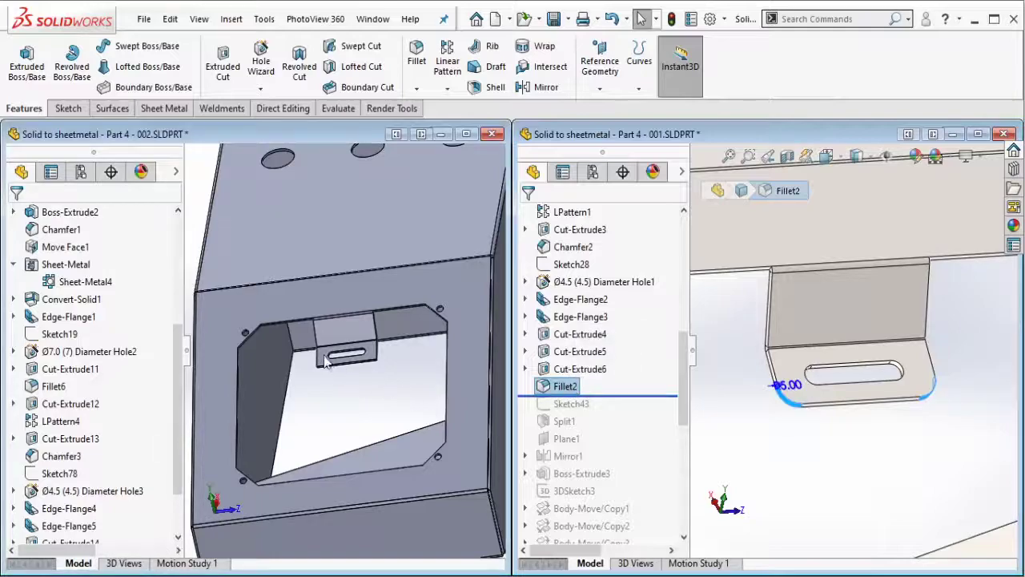
{"action": "scroll", "coordinate": [324, 360], "scroll_direction": "down", "scroll_amount": 3}
{"action": "scroll", "coordinate": [324, 360], "scroll_direction": "down", "scroll_amount": 2}
{"action": "left_click", "coordinate": [417, 56]}
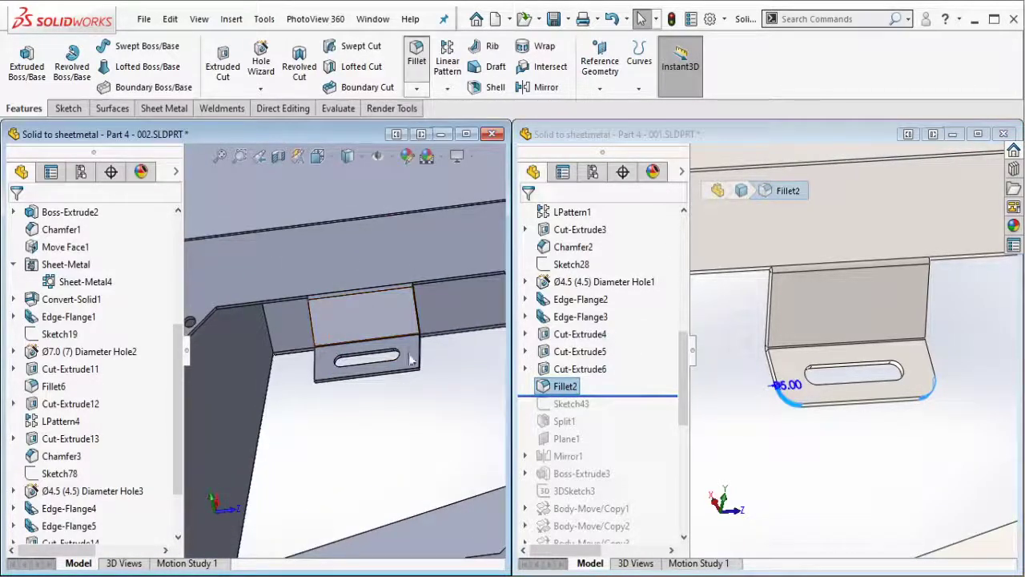
{"action": "scroll", "coordinate": [409, 366], "scroll_direction": "down", "scroll_amount": 2}
{"action": "scroll", "coordinate": [425, 372], "scroll_direction": "down", "scroll_amount": 2}
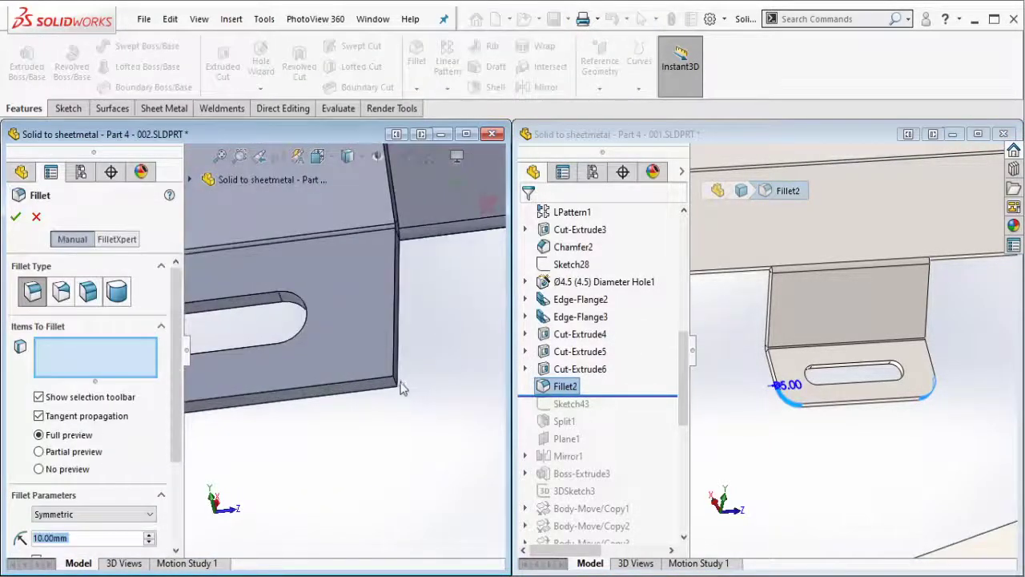
- Round the tab's two lower corner edges with 5 mm fillets
{"action": "left_click", "coordinate": [398, 388]}
{"action": "scroll", "coordinate": [337, 391], "scroll_direction": "up", "scroll_amount": 2}
{"action": "scroll", "coordinate": [247, 393], "scroll_direction": "down", "scroll_amount": 2}
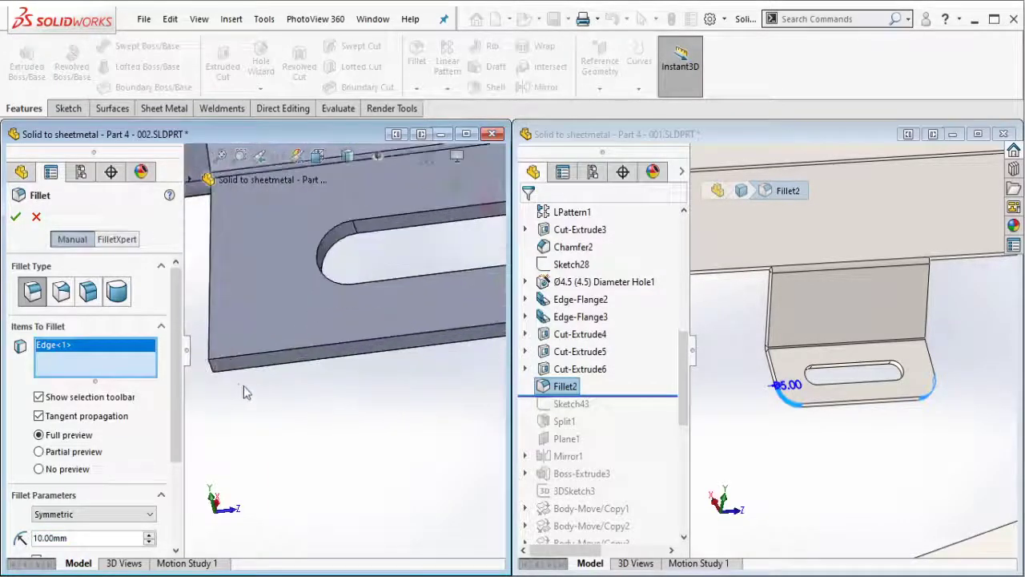
{"action": "left_click", "coordinate": [212, 368]}
{"action": "scroll", "coordinate": [213, 372], "scroll_direction": "up", "scroll_amount": 3}
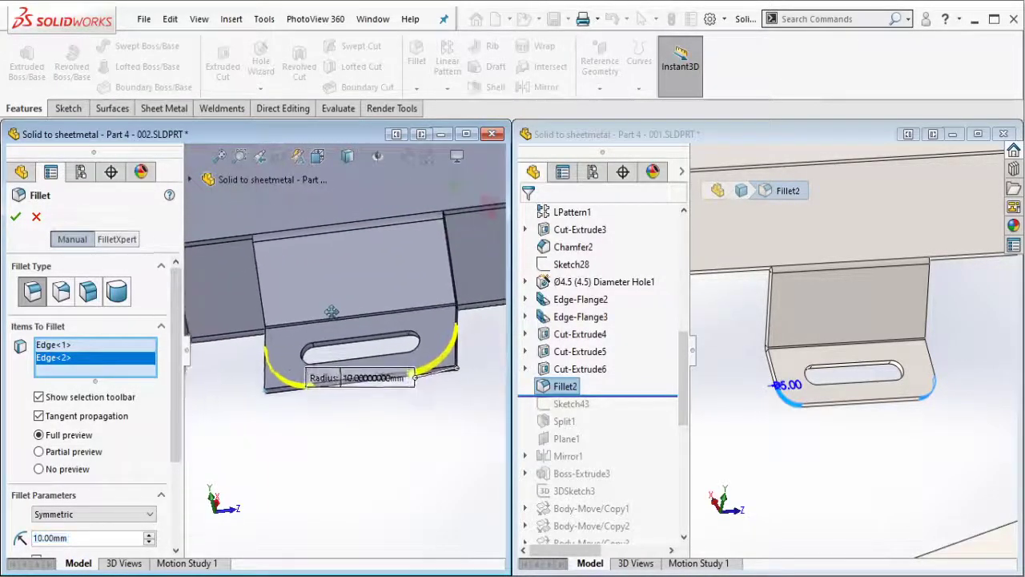
{"action": "scroll", "coordinate": [124, 489], "scroll_direction": "down", "scroll_amount": 2}
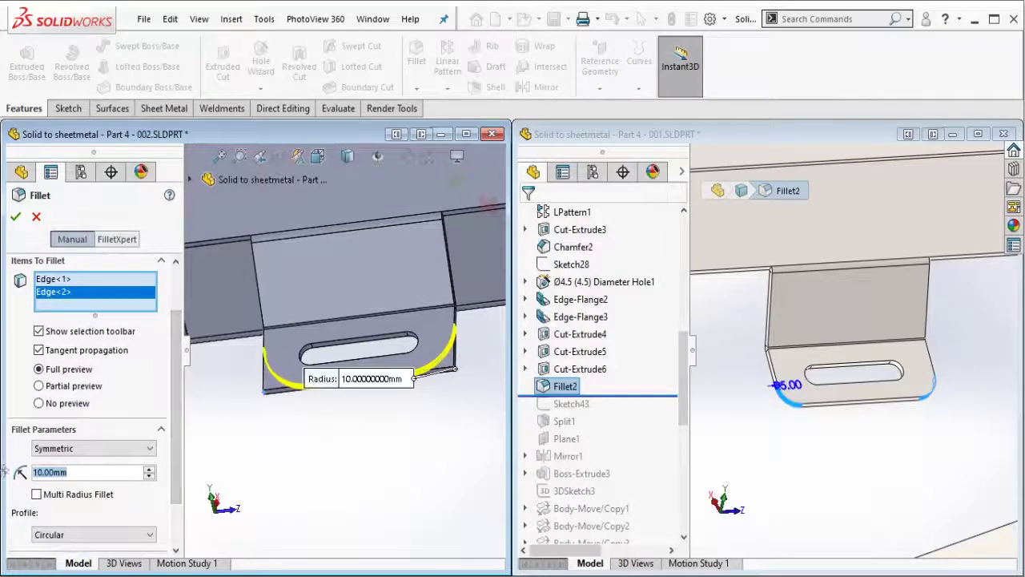
{"action": "type", "text": "5"}
{"action": "key", "text": "Return"}
{"action": "left_click", "coordinate": [20, 220]}
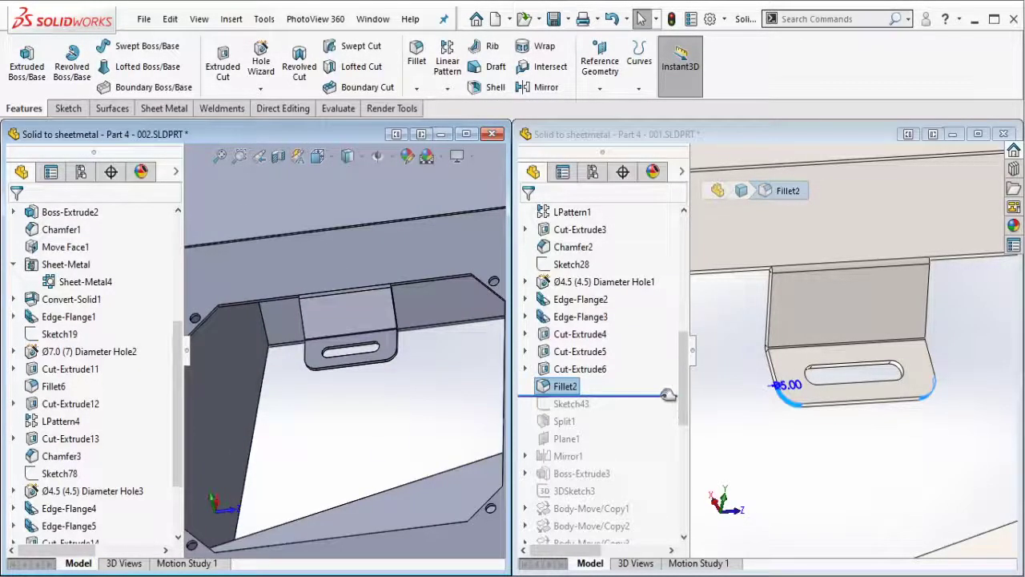
- Roll the reference part past Split1, then sketch on the small chamfer face at the flange corner
{"action": "left_click_drag", "start_coordinate": [667, 394], "coordinate": [627, 428]}
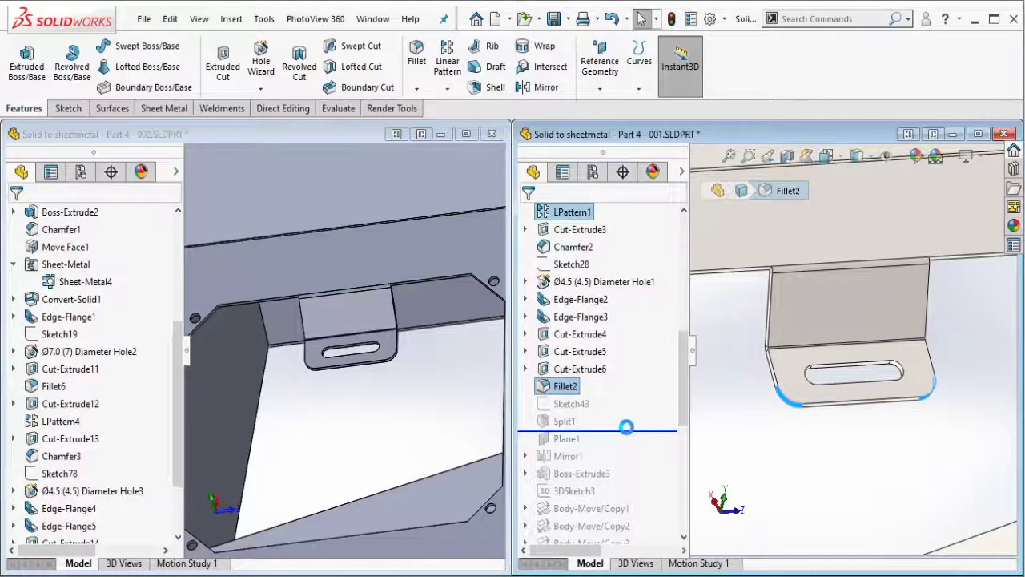
{"action": "left_click", "coordinate": [406, 414]}
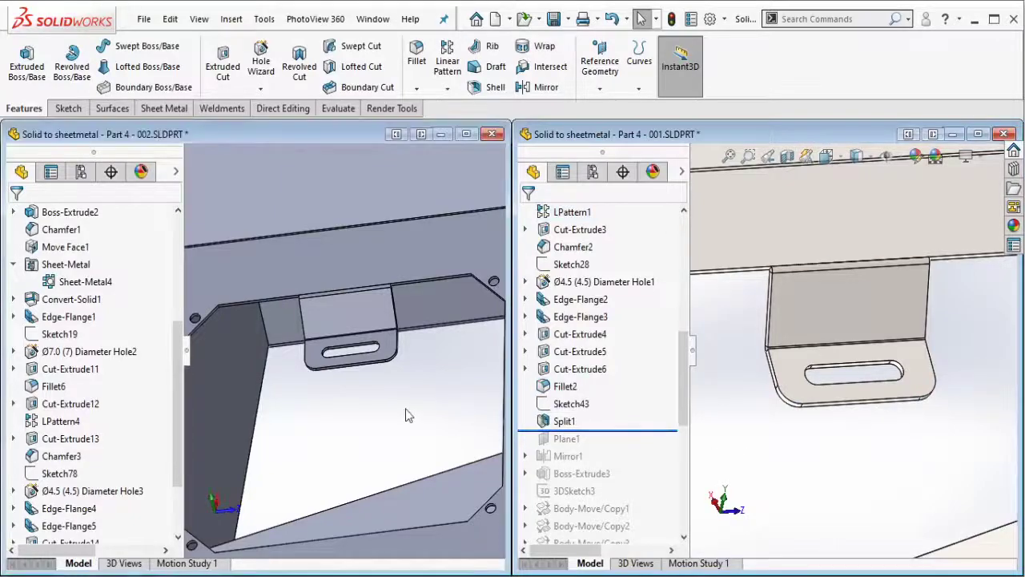
{"action": "scroll", "coordinate": [342, 316], "scroll_direction": "down", "scroll_amount": 3}
{"action": "middle_click_drag", "start_coordinate": [344, 329], "coordinate": [288, 336]}
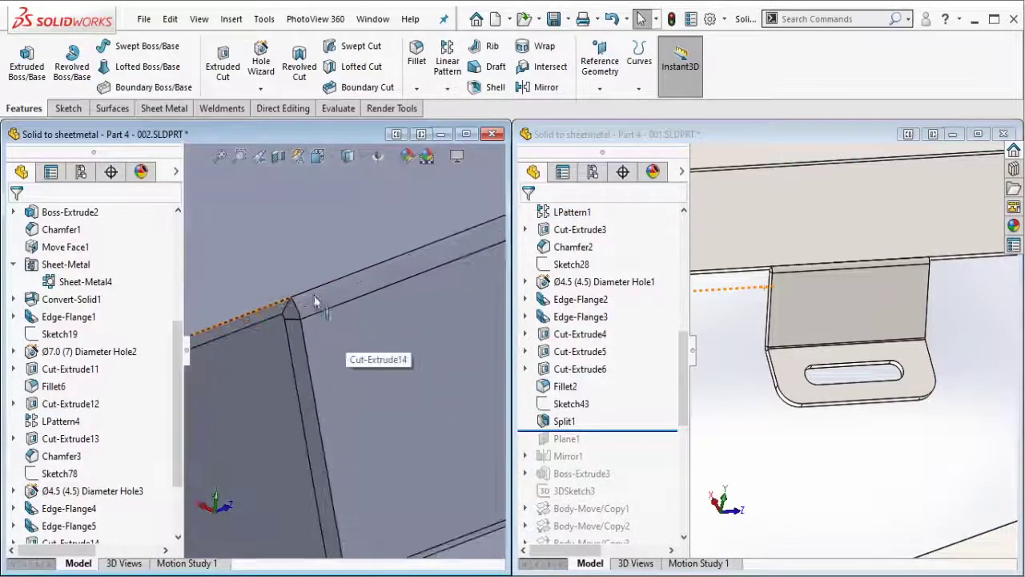
{"action": "left_click", "coordinate": [287, 331]}
{"action": "left_click", "coordinate": [354, 282]}
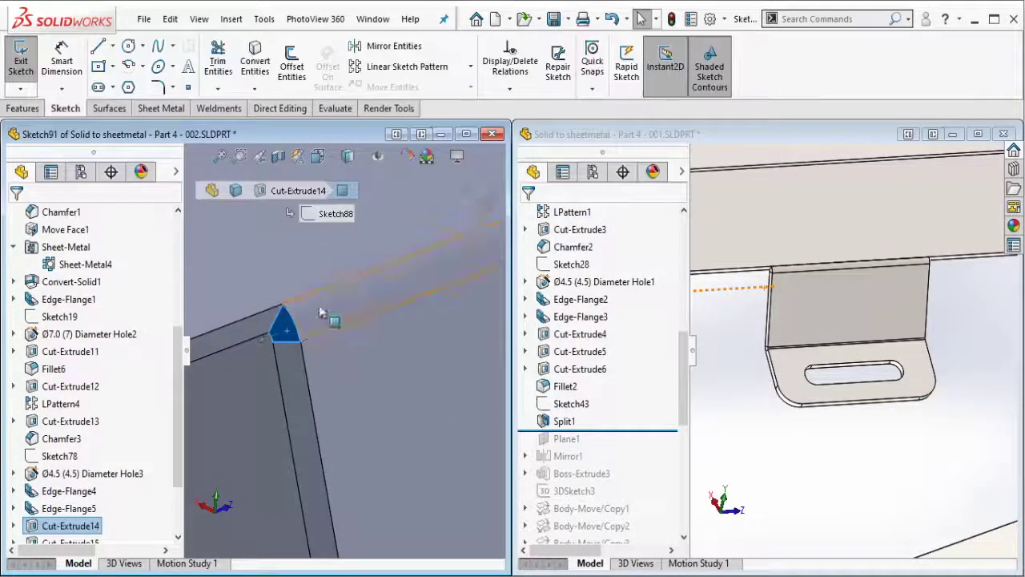
- Convert the chamfer-face edges into Sketch91 and split the slotted tab off as its own body (Split2)
{"action": "key", "text": "Escape"}
{"action": "left_click", "coordinate": [256, 70]}
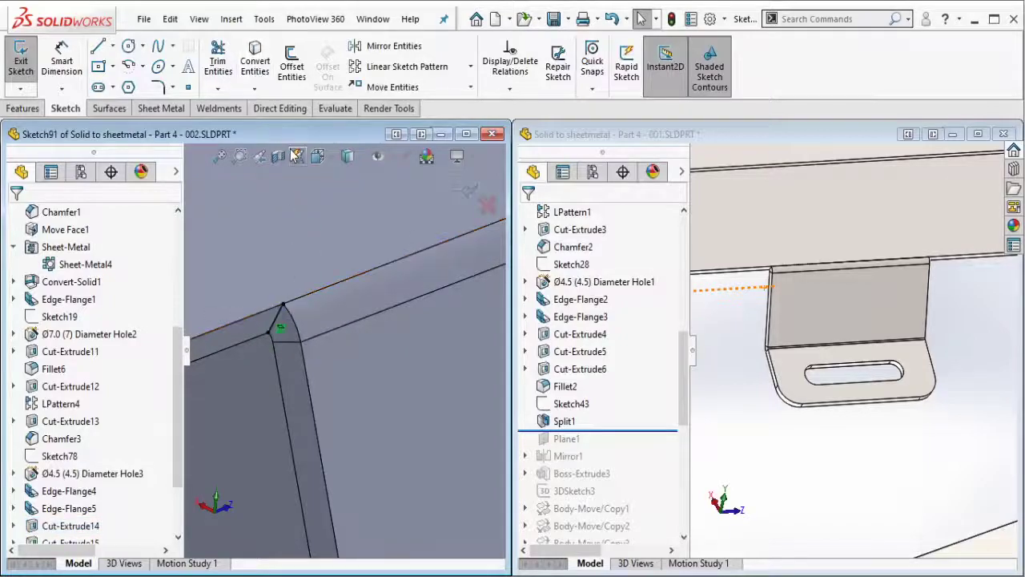
{"action": "left_click", "coordinate": [280, 109]}
{"action": "left_click", "coordinate": [293, 60]}
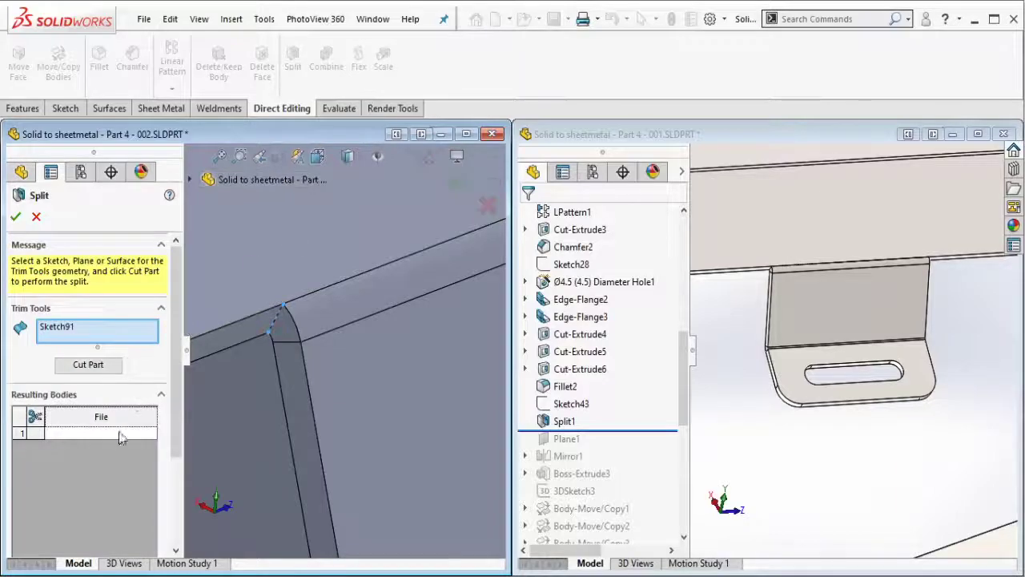
{"action": "scroll", "coordinate": [390, 434], "scroll_direction": "up", "scroll_amount": 5}
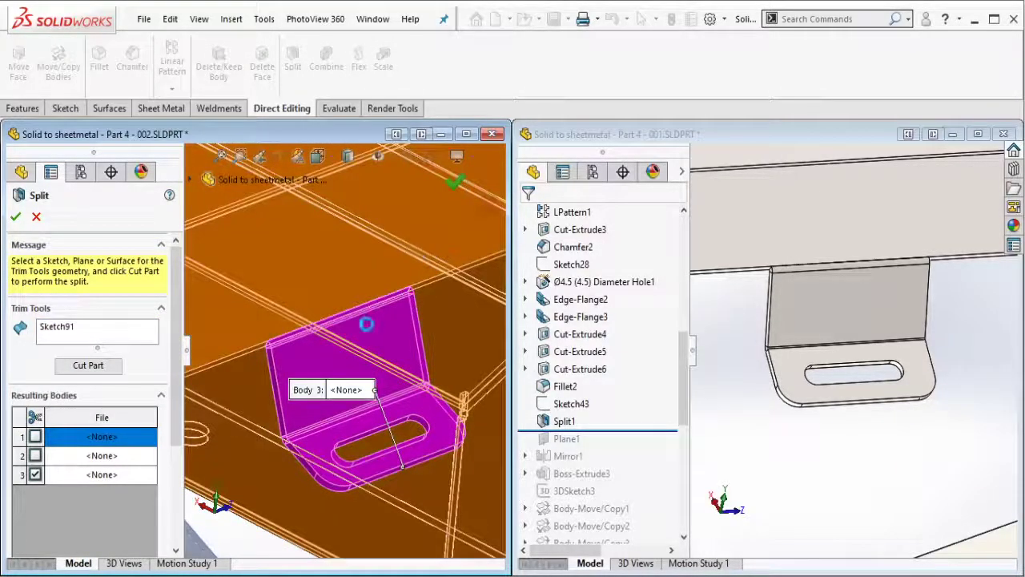
{"action": "key", "text": "Return"}
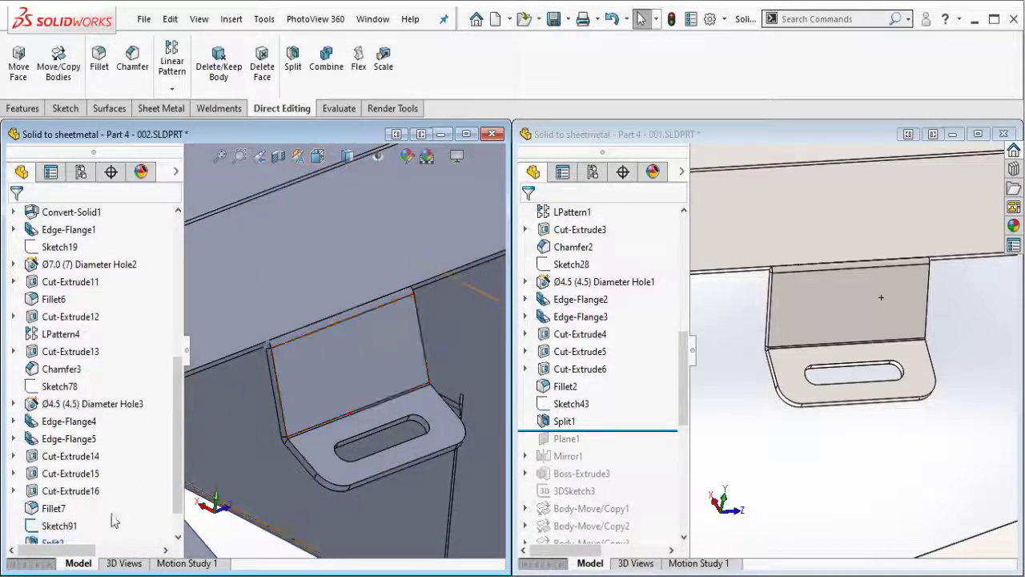
{"action": "middle_click_drag", "start_coordinate": [372, 389], "coordinate": [462, 277]}
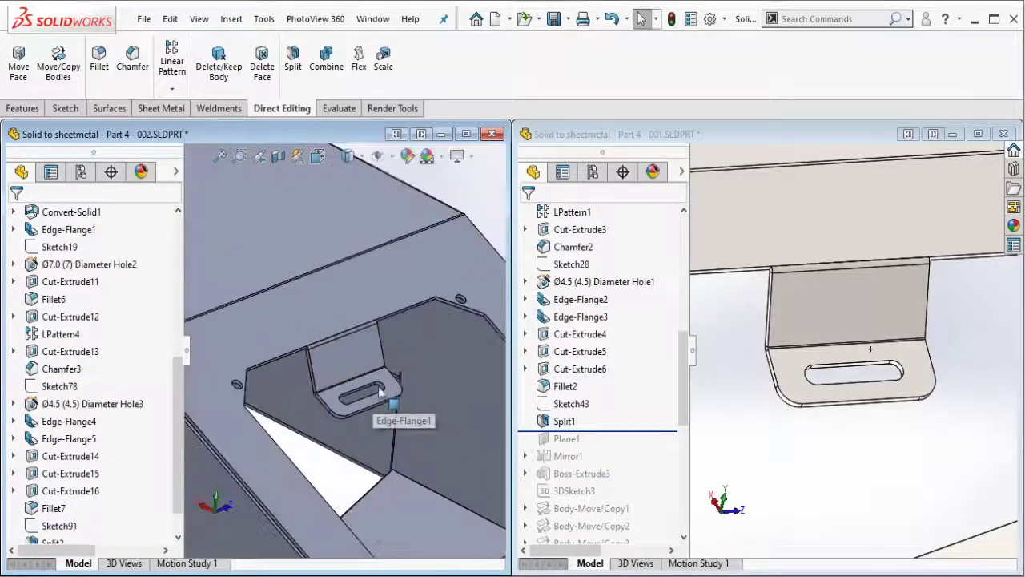
- Roll the reference part forward past Plane1 to inspect it
{"action": "left_click", "coordinate": [792, 378]}
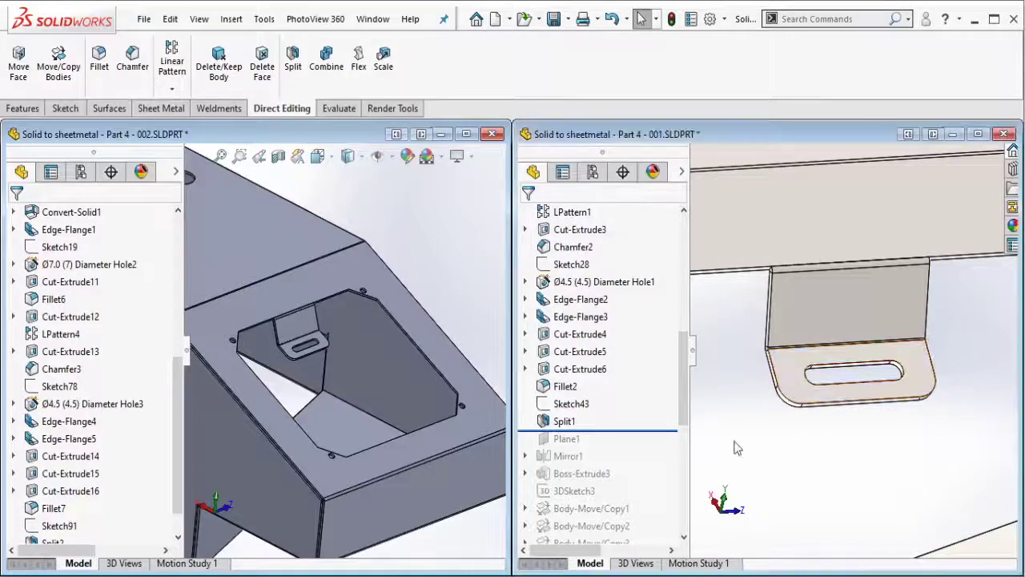
{"action": "mouse_move", "coordinate": [779, 382]}
{"action": "middle_mouse_down"}
{"action": "mouse_move", "coordinate": [760, 411]}
{"action": "mouse_move", "coordinate": [951, 401]}
{"action": "mouse_move", "coordinate": [693, 450]}
{"action": "middle_mouse_up"}
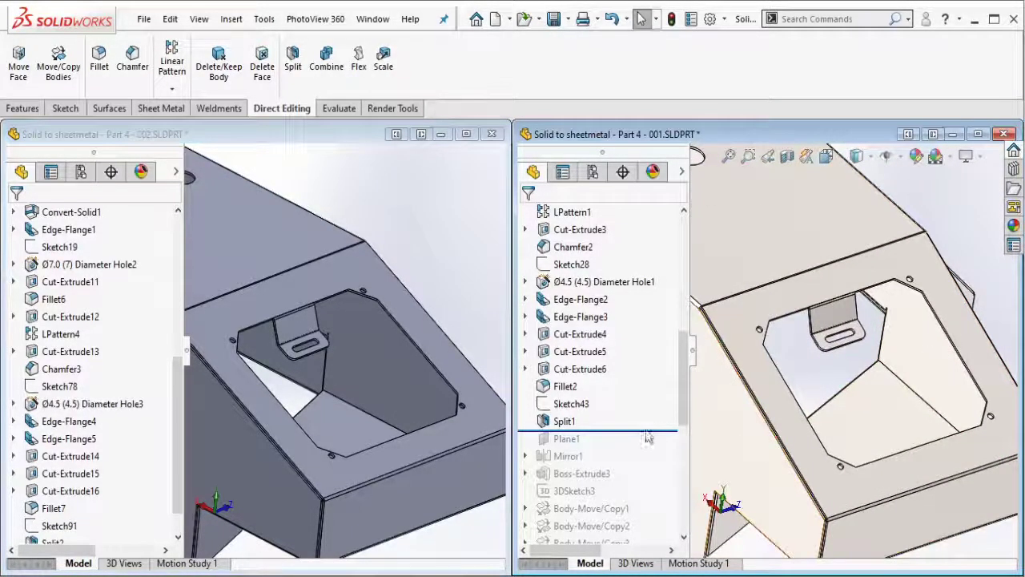
{"action": "left_click_drag", "start_coordinate": [647, 434], "coordinate": [634, 447]}
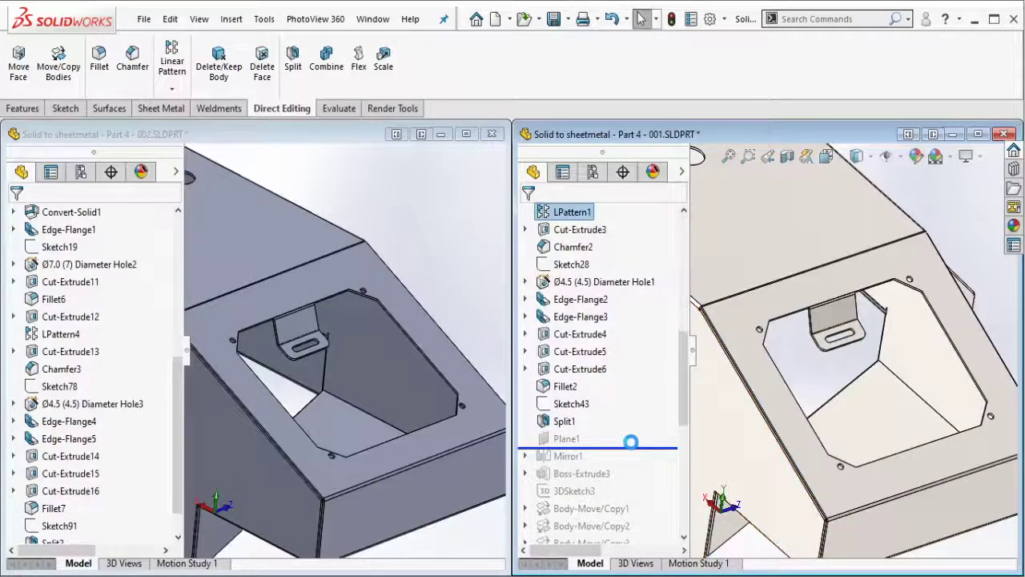
{"action": "left_click", "coordinate": [566, 438]}
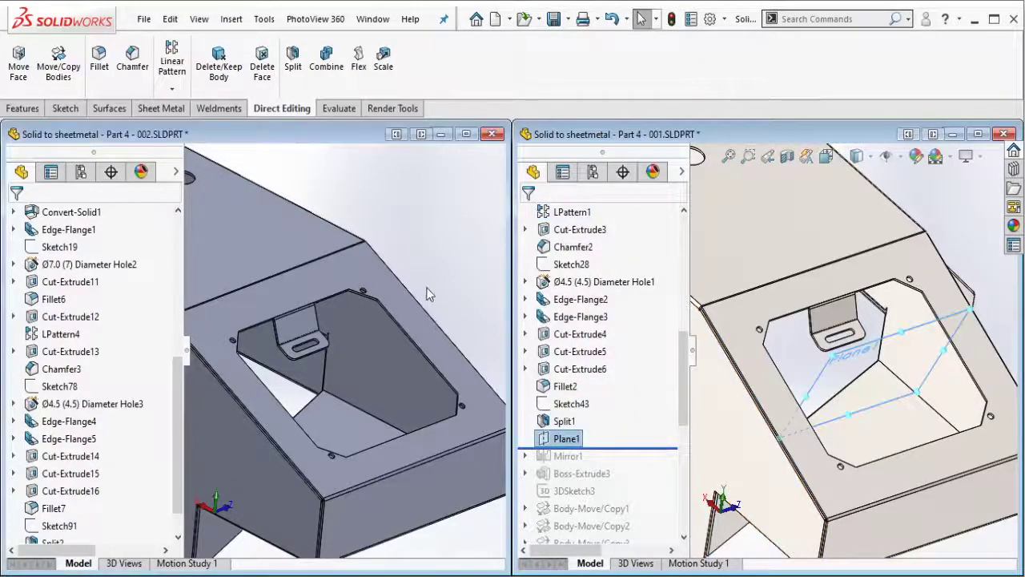
- Create Plane2 as a mid plane between two opposite faces of the opening
{"action": "left_click", "coordinate": [22, 108]}
{"action": "left_click", "coordinate": [599, 89]}
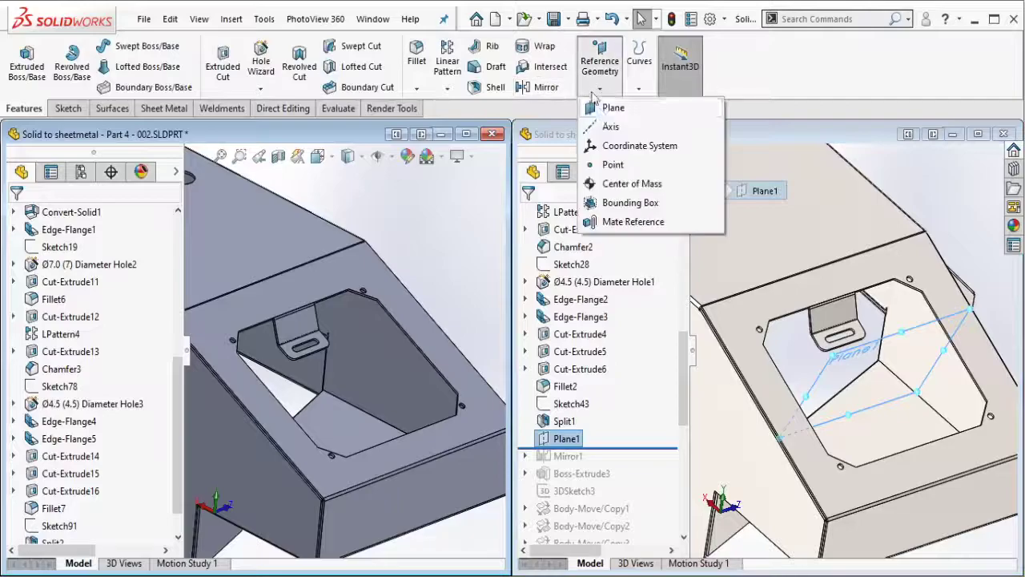
{"action": "left_click", "coordinate": [610, 107]}
{"action": "scroll", "coordinate": [335, 312], "scroll_direction": "down", "scroll_amount": 5}
{"action": "scroll", "coordinate": [324, 316], "scroll_direction": "down", "scroll_amount": 2}
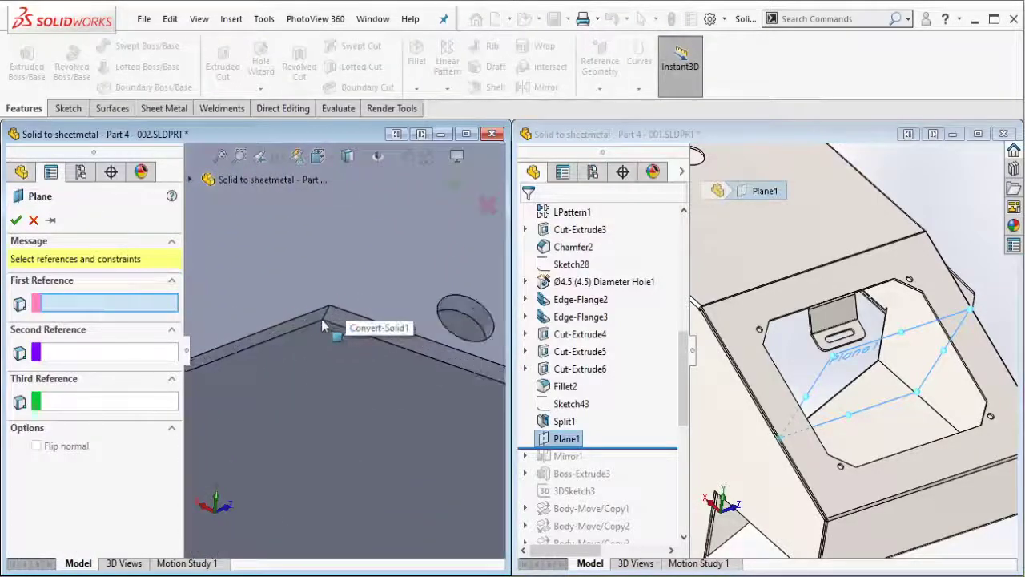
{"action": "left_click", "coordinate": [321, 318]}
{"action": "middle_click_drag", "start_coordinate": [321, 319], "coordinate": [396, 464]}
{"action": "scroll", "coordinate": [409, 480], "scroll_direction": "down", "scroll_amount": 5}
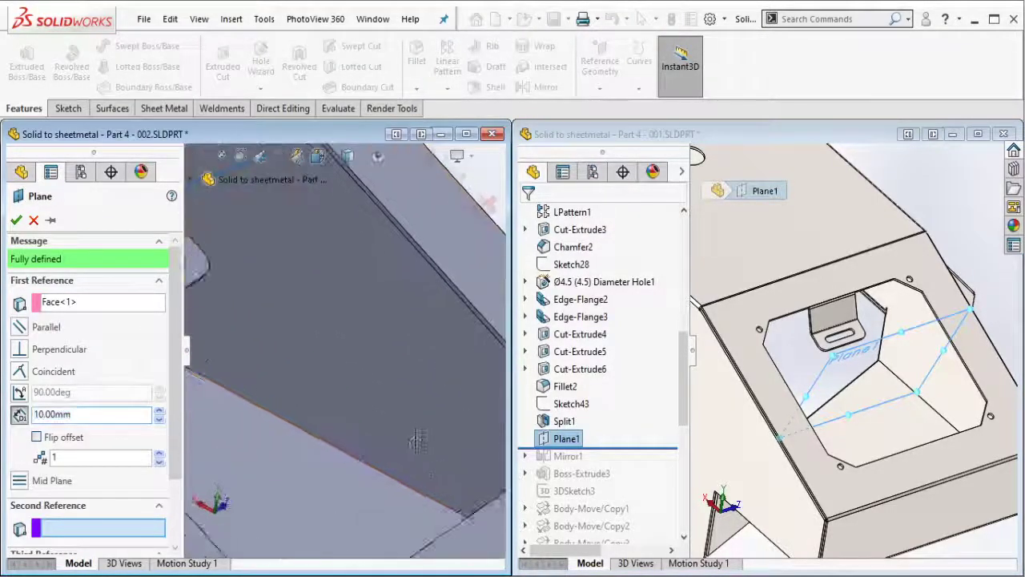
{"action": "scroll", "coordinate": [416, 440], "scroll_direction": "up", "scroll_amount": 3}
{"action": "scroll", "coordinate": [477, 378], "scroll_direction": "down", "scroll_amount": 3}
{"action": "scroll", "coordinate": [446, 299], "scroll_direction": "down", "scroll_amount": 1}
{"action": "left_click", "coordinate": [439, 296]}
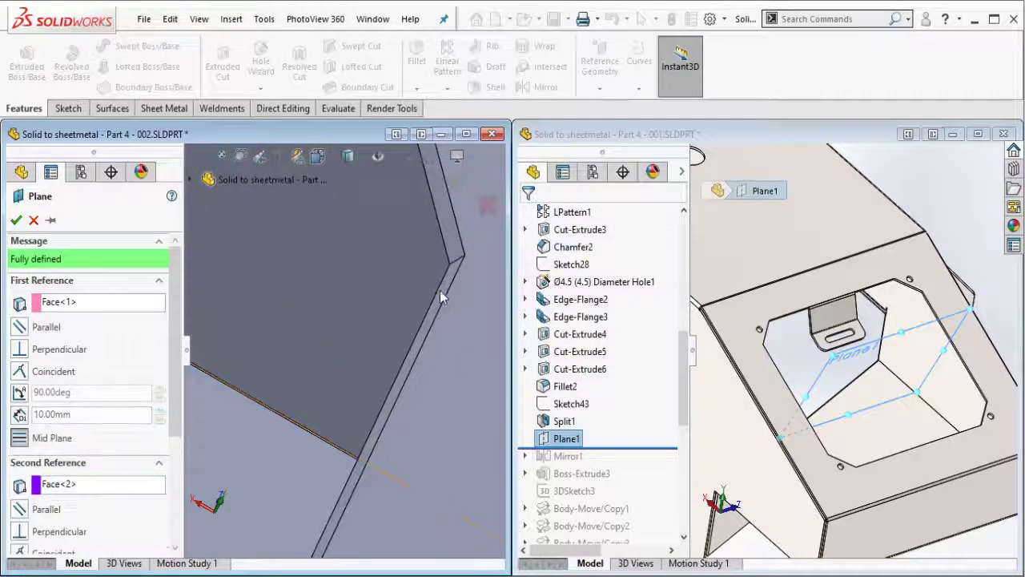
{"action": "scroll", "coordinate": [448, 312], "scroll_direction": "up", "scroll_amount": 5}
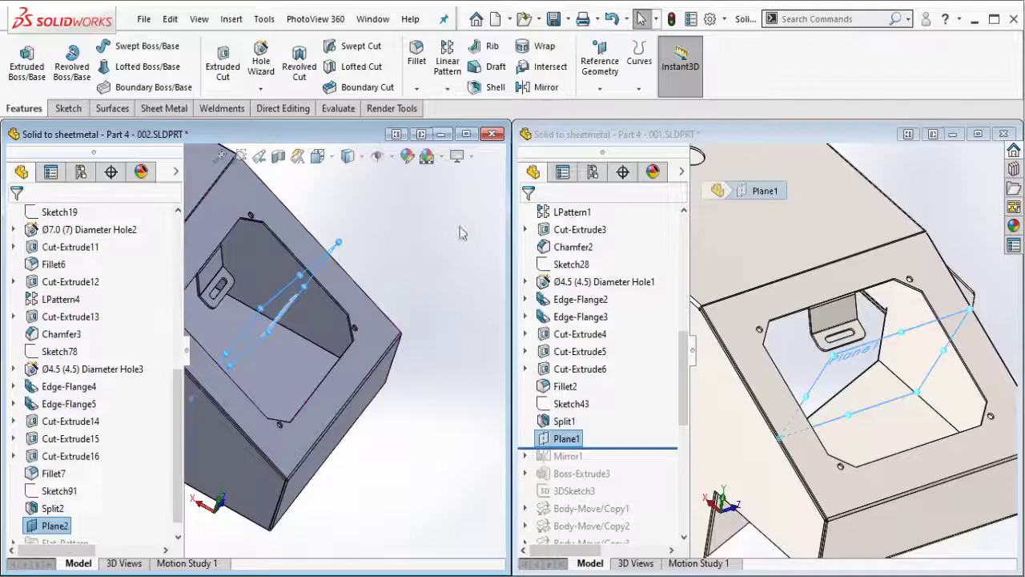
- Mirror the slotted tab body across Plane2 and view the whole part
{"action": "left_click", "coordinate": [543, 88]}
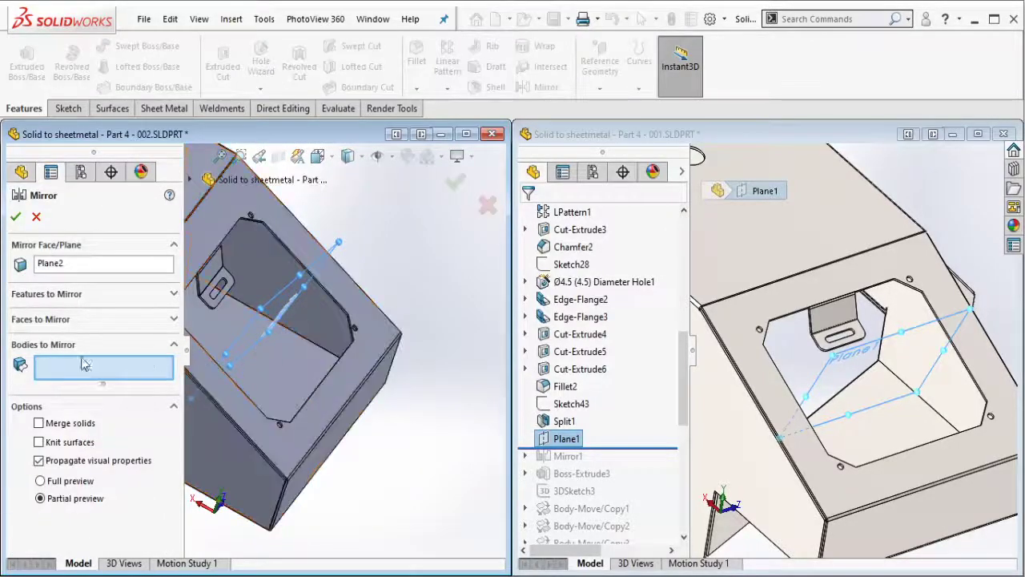
{"action": "left_click", "coordinate": [214, 277]}
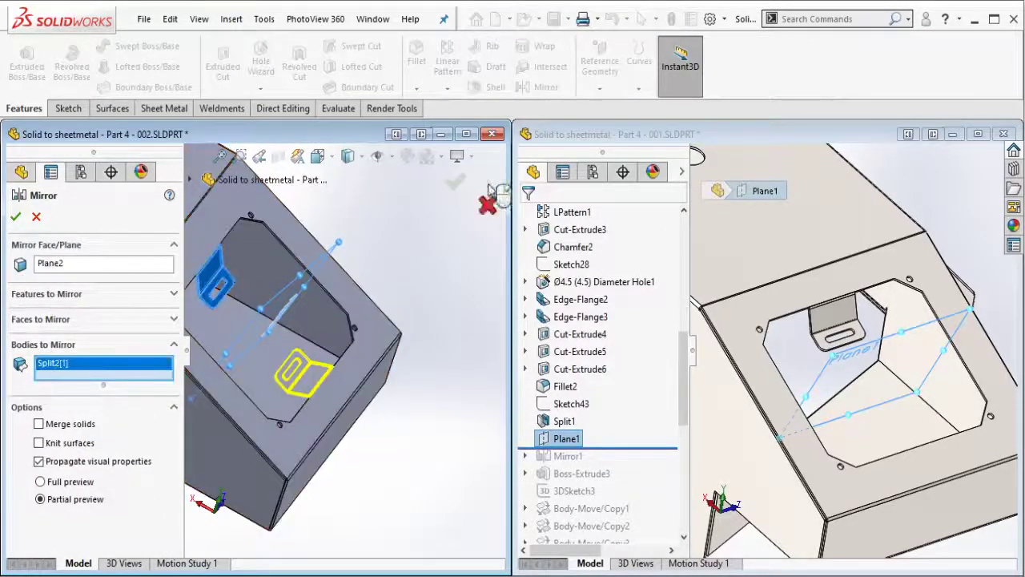
{"action": "left_click", "coordinate": [453, 184]}
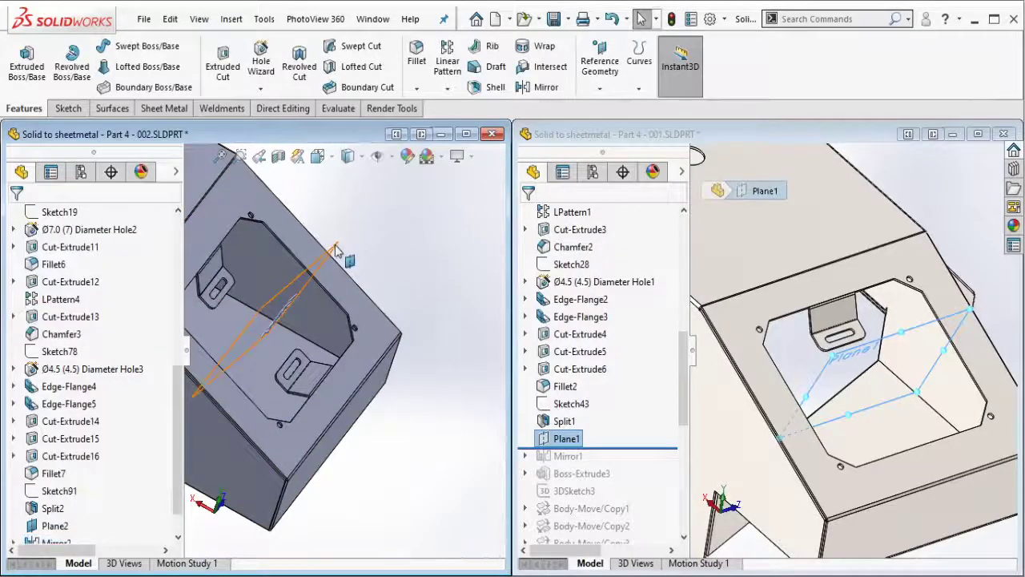
{"action": "left_click", "coordinate": [407, 156]}
{"action": "left_click", "coordinate": [419, 204]}
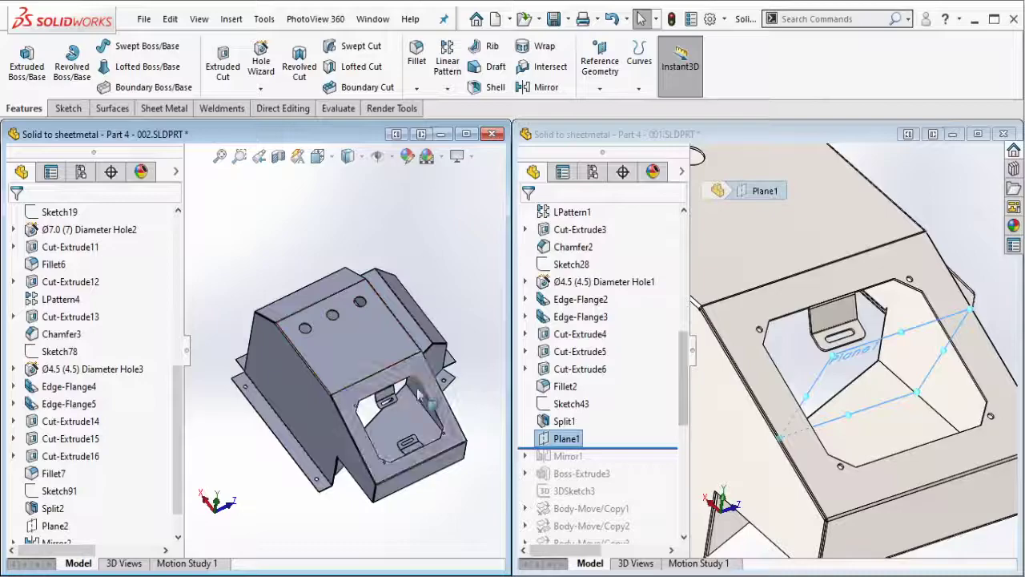
{"action": "scroll", "coordinate": [427, 378], "scroll_direction": "down", "scroll_amount": 4}
{"action": "scroll", "coordinate": [427, 378], "scroll_direction": "down", "scroll_amount": 2}
{"action": "scroll", "coordinate": [440, 364], "scroll_direction": "down", "scroll_amount": 2}
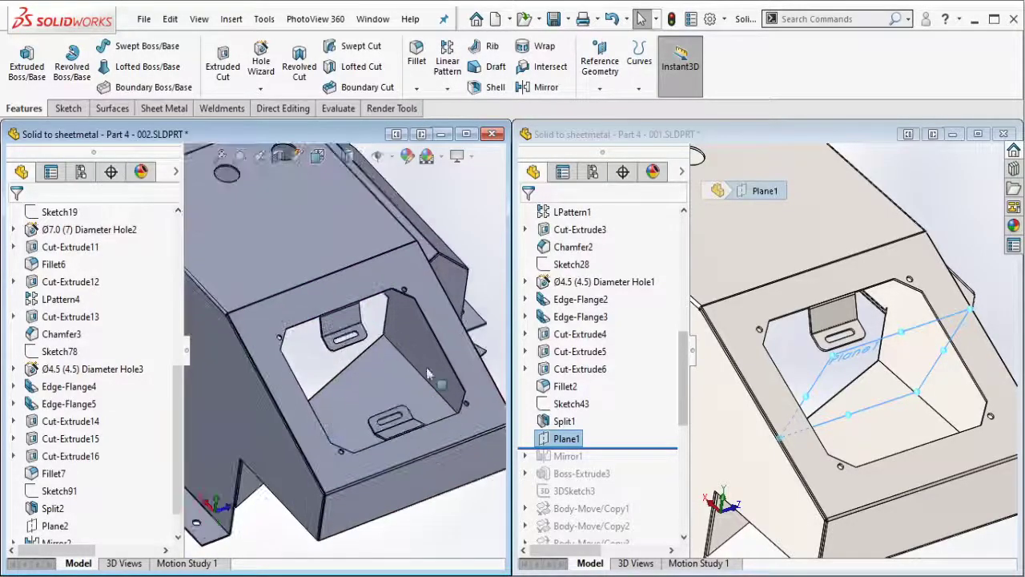
- Roll the reference part forward past Mirror1 and Boss-Extrude3
{"action": "left_click", "coordinate": [650, 453]}
{"action": "left_click_drag", "start_coordinate": [638, 470], "coordinate": [631, 464]}
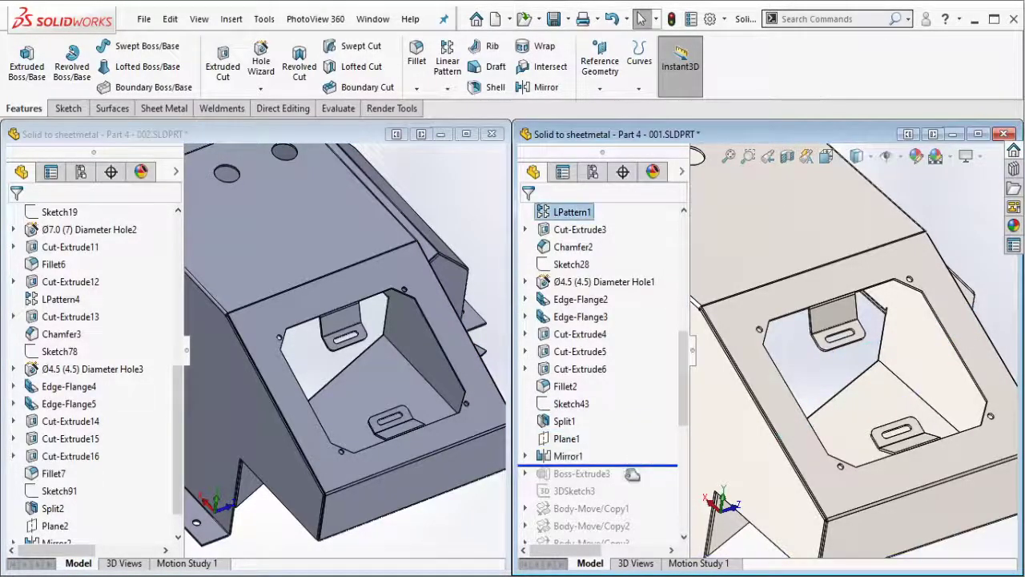
{"action": "left_click_drag", "start_coordinate": [631, 464], "coordinate": [623, 478]}
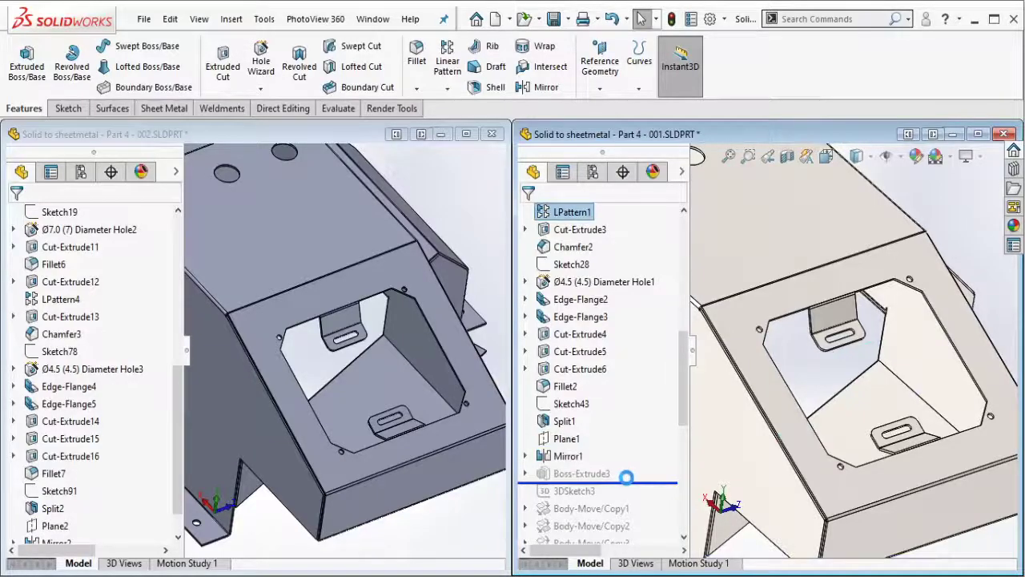
- Sketch a diagonal construction line across the flat face around the opening
{"action": "left_click", "coordinate": [476, 387]}
{"action": "left_click", "coordinate": [543, 340]}
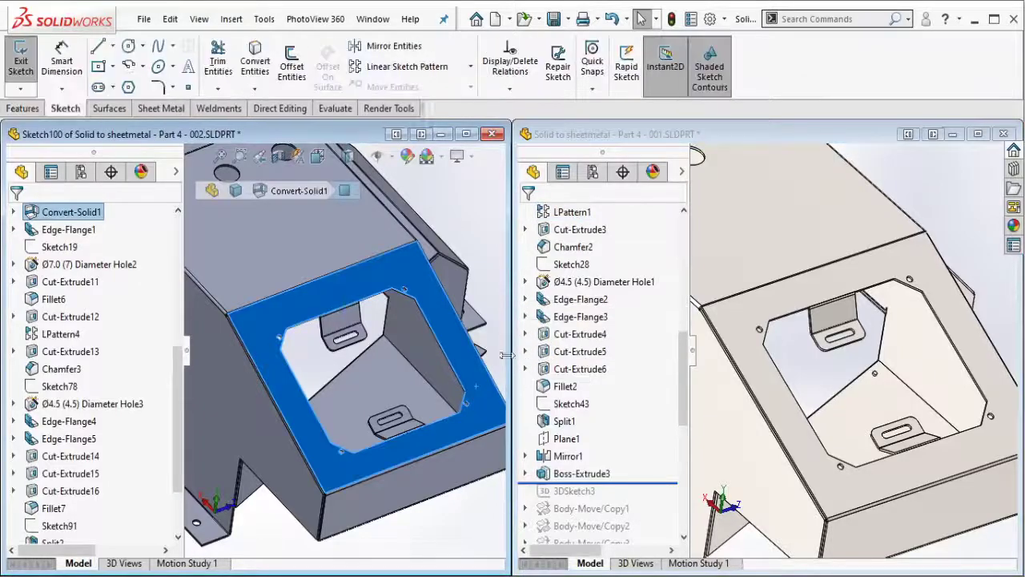
{"action": "left_click", "coordinate": [100, 48]}
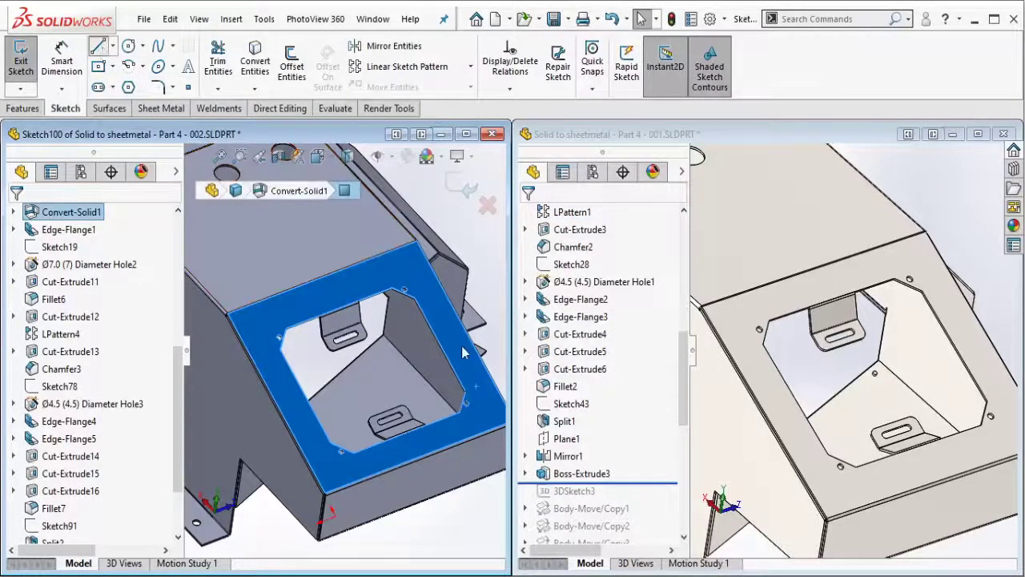
{"action": "left_click_drag", "start_coordinate": [440, 345], "coordinate": [315, 395]}
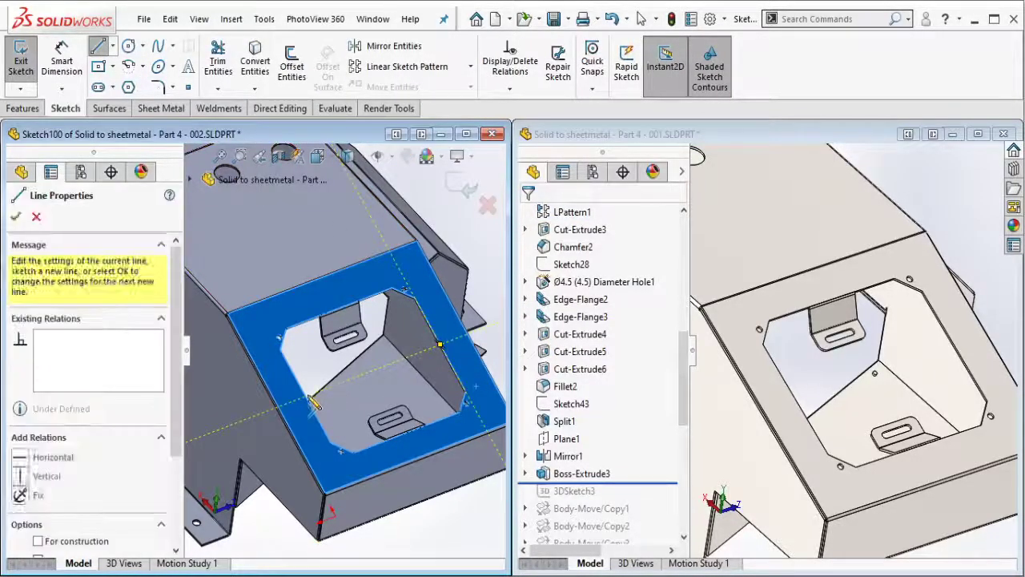
{"action": "key", "text": "Escape"}
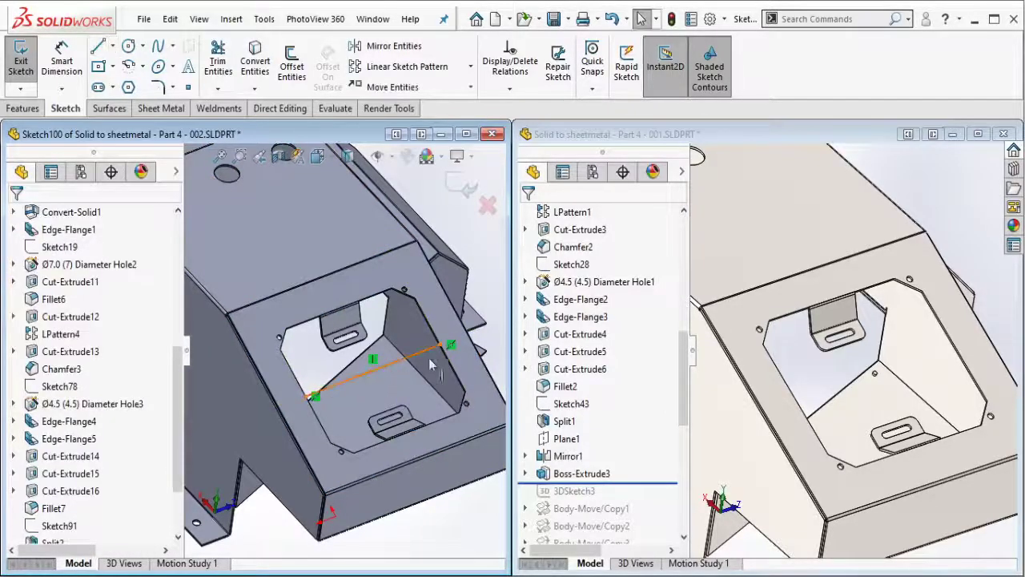
{"action": "left_click", "coordinate": [439, 348]}
{"action": "left_click", "coordinate": [452, 320]}
{"action": "scroll", "coordinate": [366, 383], "scroll_direction": "down", "scroll_amount": 2}
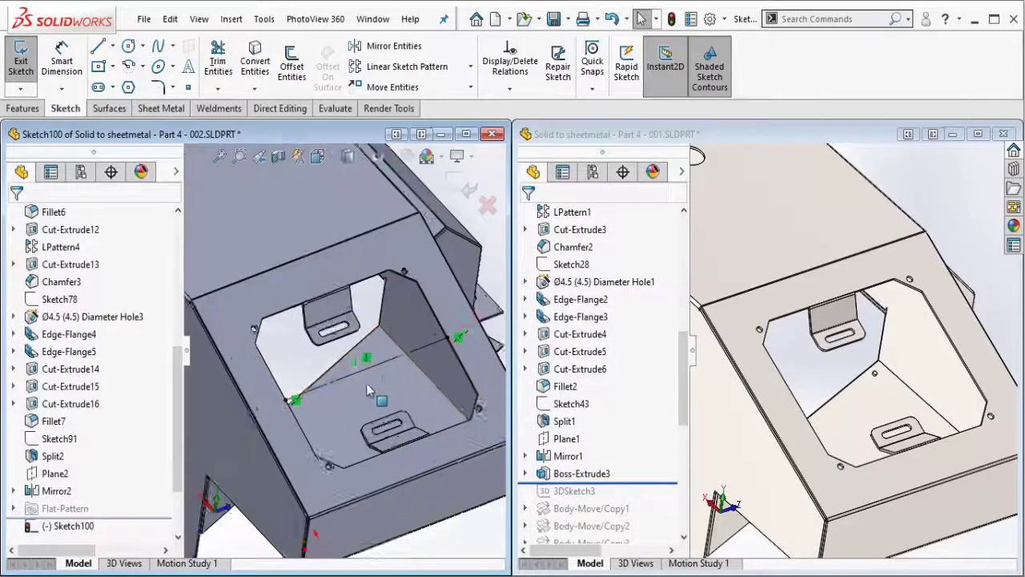
{"action": "scroll", "coordinate": [366, 382], "scroll_direction": "down", "scroll_amount": 3}
{"action": "scroll", "coordinate": [366, 381], "scroll_direction": "down", "scroll_amount": 2}
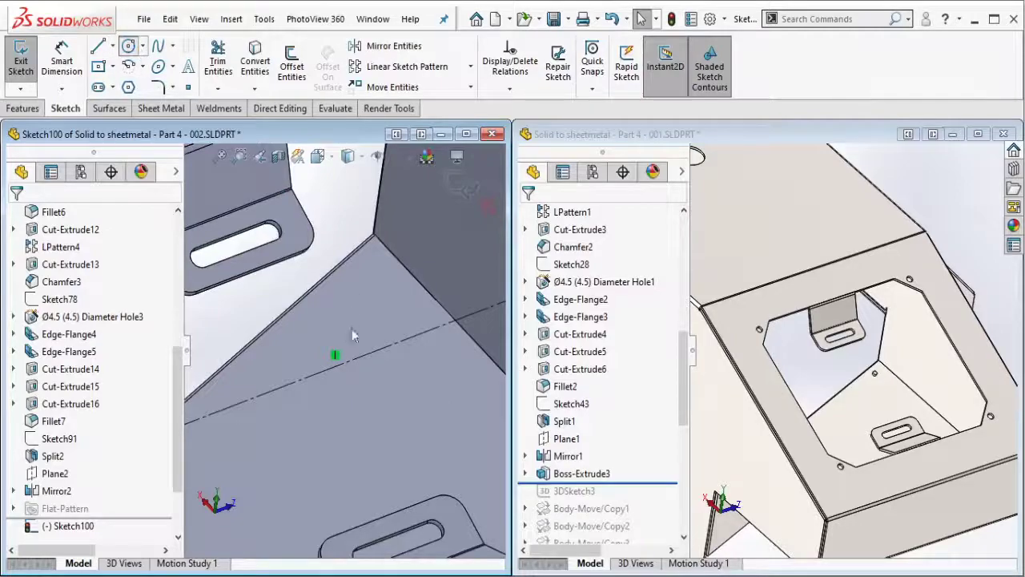
- Add a small circle at the line's midpoint and extrude it 35 mm into a cylinder
{"action": "left_click", "coordinate": [335, 365]}
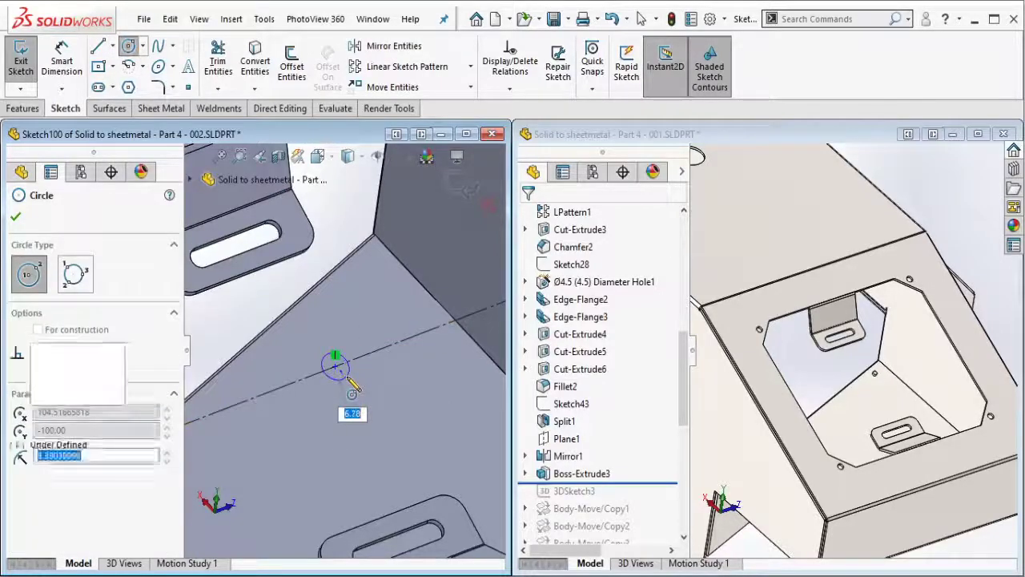
{"action": "left_click", "coordinate": [352, 387]}
{"action": "left_click", "coordinate": [464, 188]}
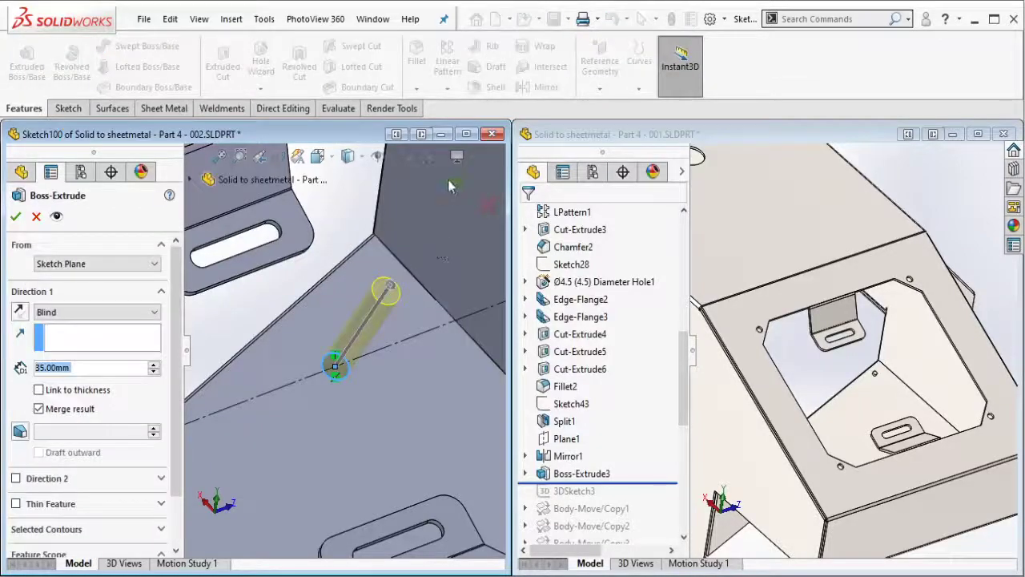
{"action": "key", "text": "Return"}
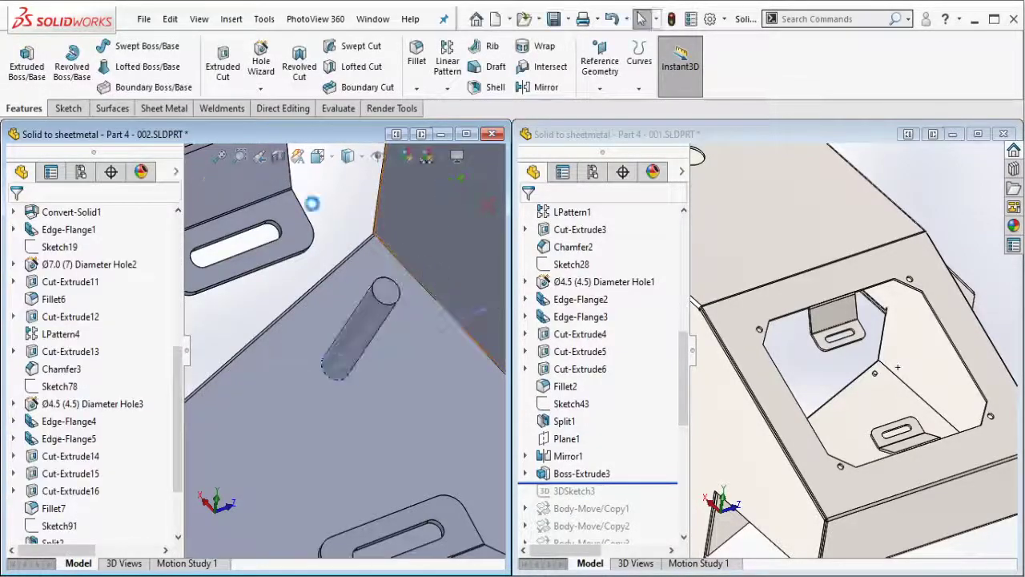
{"action": "left_click", "coordinate": [66, 110]}
{"action": "left_click", "coordinate": [21, 89]}
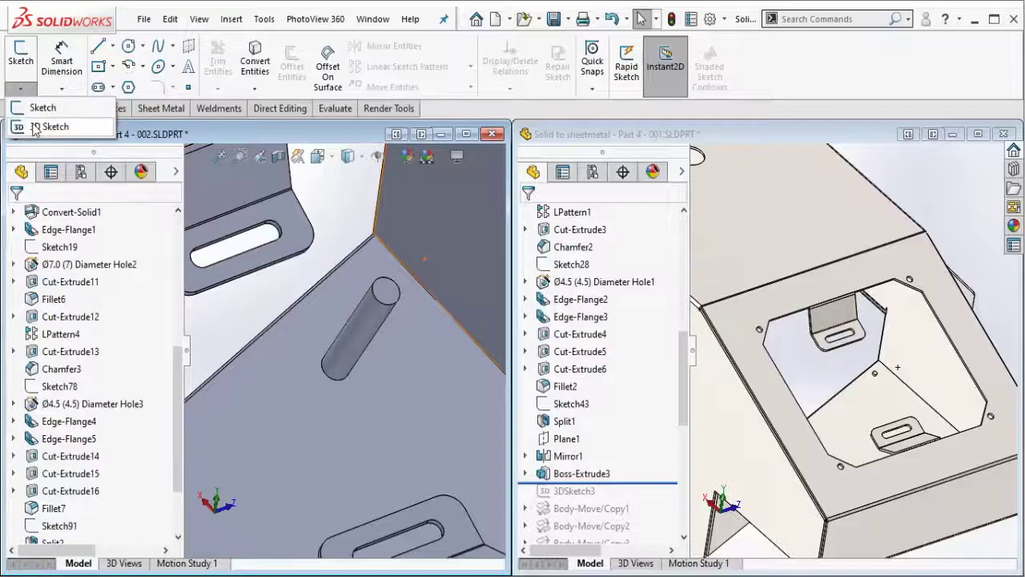
- Draw 3DSketch8, a line joining the centres of the cylinder's top and bottom end circles
{"action": "left_click", "coordinate": [34, 127]}
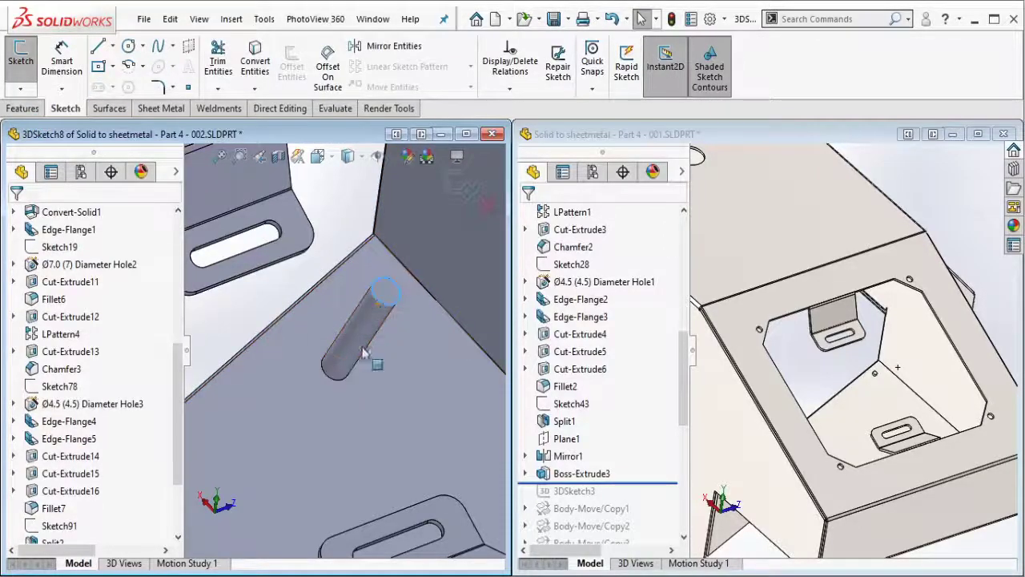
{"action": "left_click", "coordinate": [334, 375]}
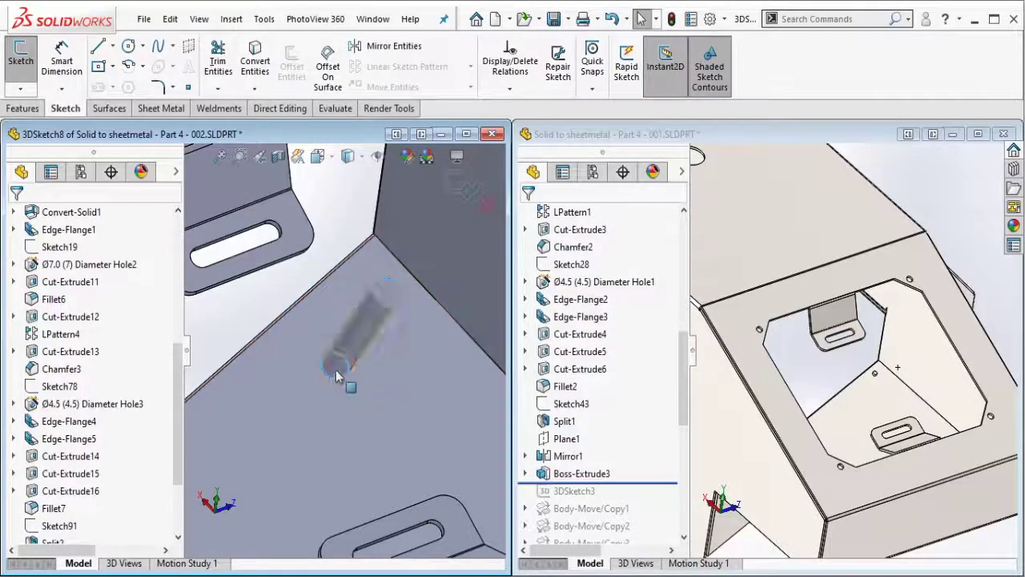
{"action": "left_click", "coordinate": [254, 60]}
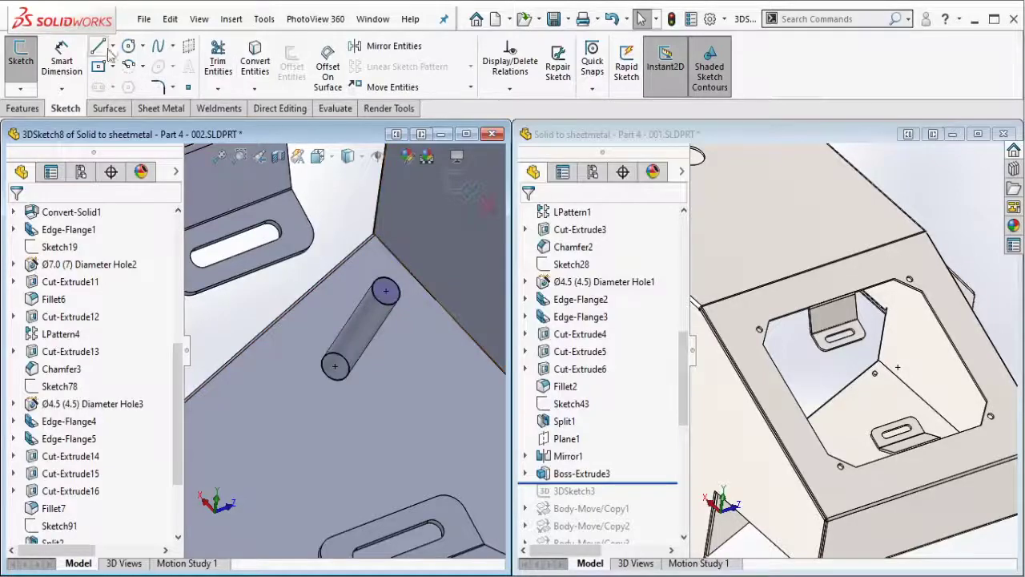
{"action": "left_click", "coordinate": [386, 290]}
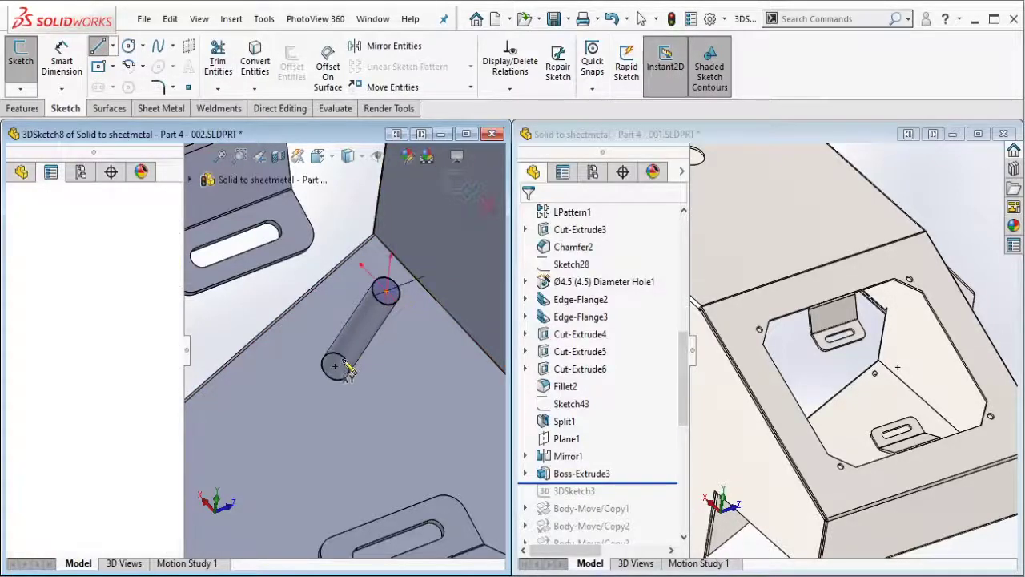
{"action": "left_click", "coordinate": [335, 366]}
{"action": "key", "text": "Escape"}
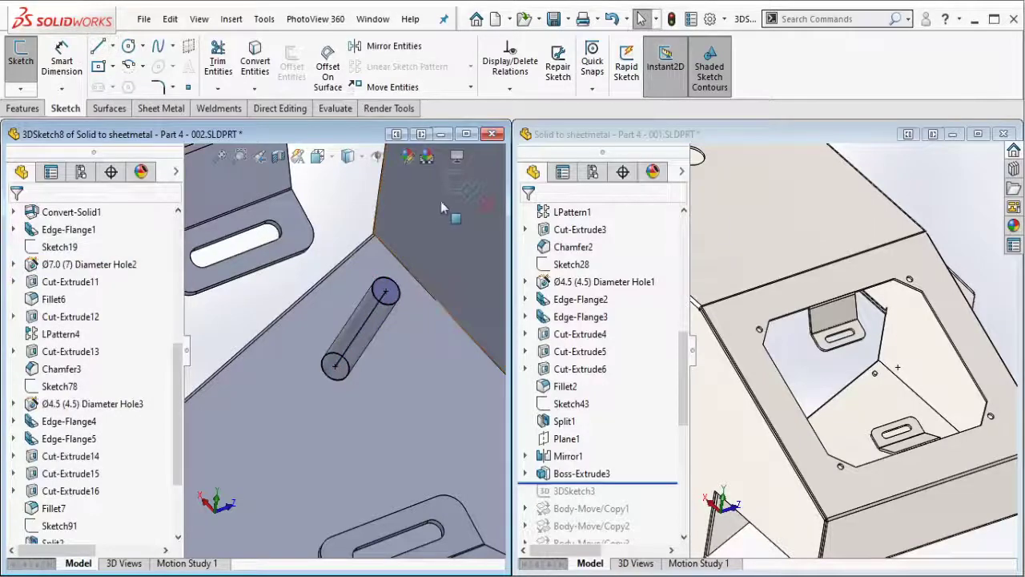
{"action": "left_click", "coordinate": [457, 187]}
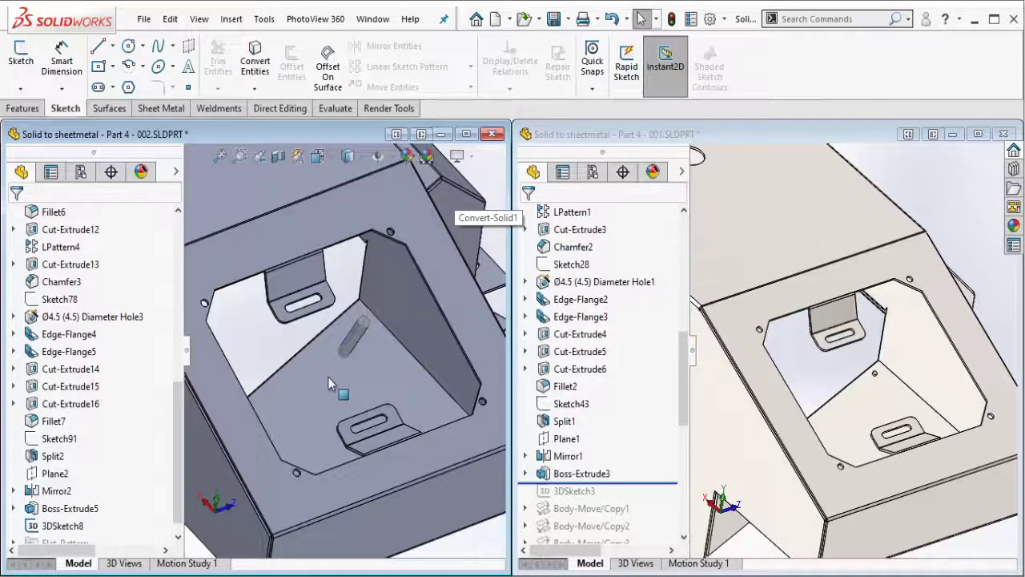
- Start Move/Copy Bodies with both slotted tabs (Split2[1] and Mirror2) selected
{"action": "left_click", "coordinate": [328, 376]}
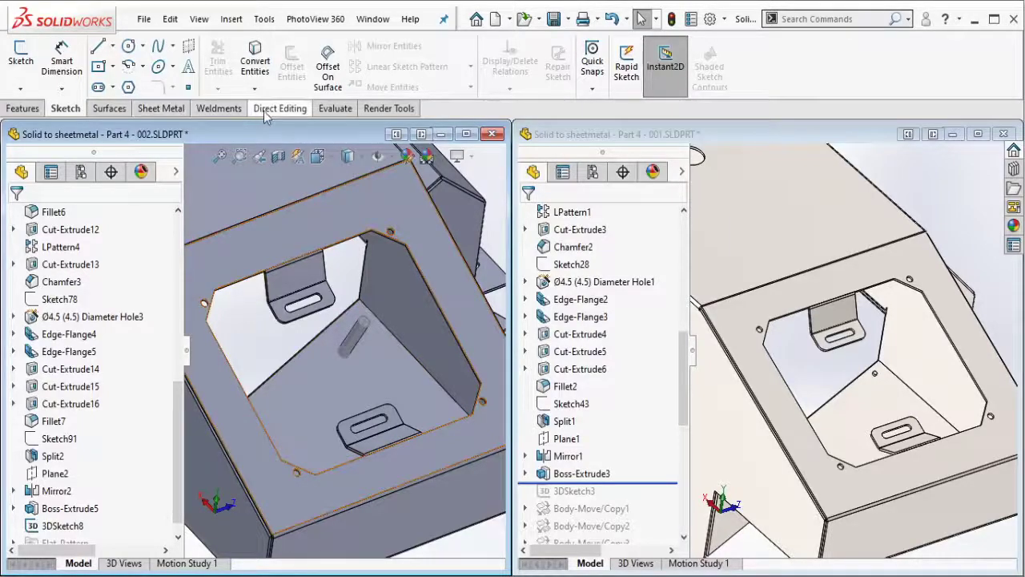
{"action": "left_click", "coordinate": [280, 109]}
{"action": "left_click", "coordinate": [54, 83]}
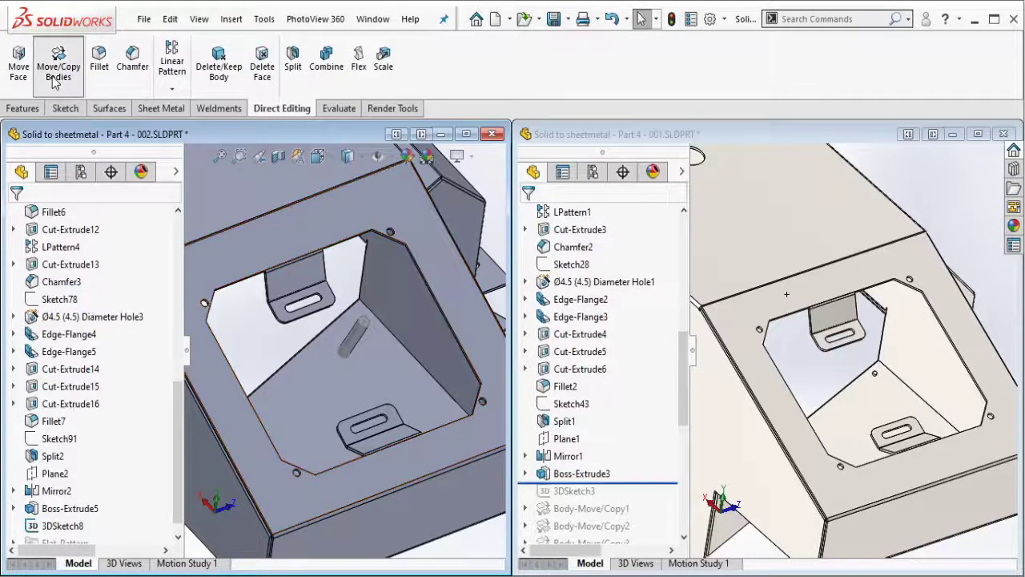
{"action": "left_click", "coordinate": [301, 303]}
{"action": "left_click", "coordinate": [376, 433]}
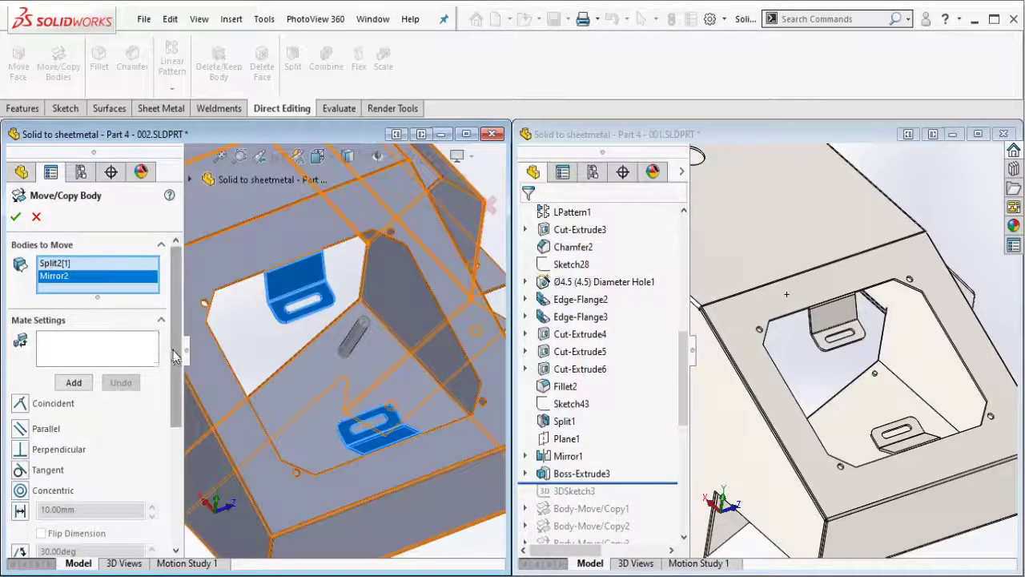
{"action": "scroll", "coordinate": [172, 357], "scroll_direction": "down", "scroll_amount": 3}
- Copy the two tabs rotated 90° about Line1@3DSketch8
{"action": "left_click", "coordinate": [91, 543]}
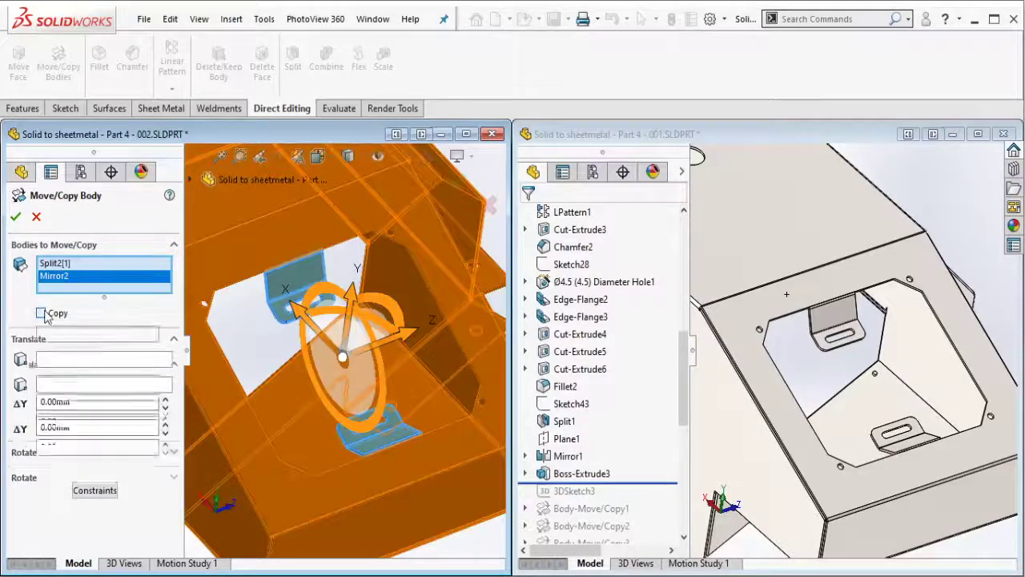
{"action": "left_click", "coordinate": [105, 477]}
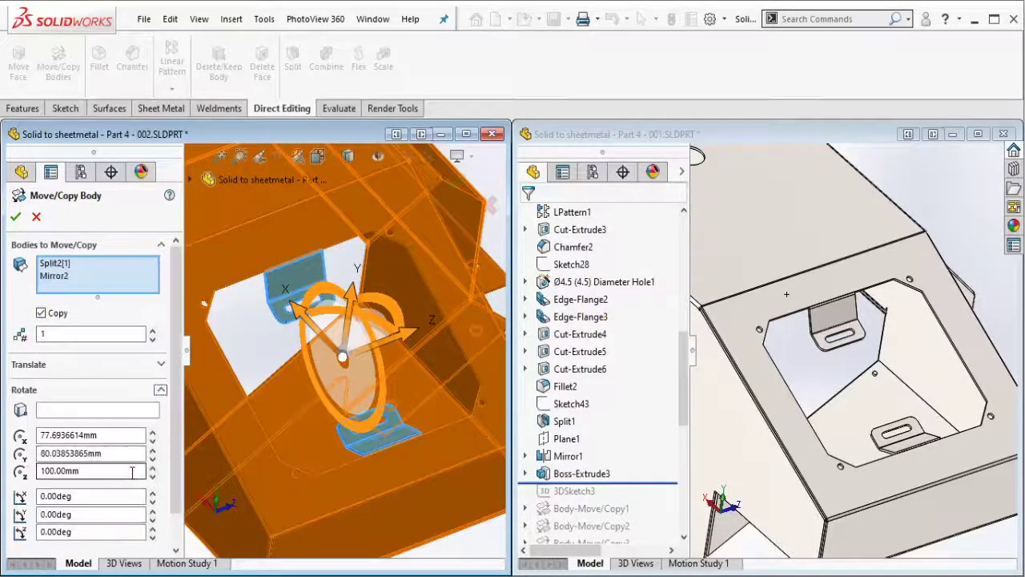
{"action": "left_click", "coordinate": [96, 409]}
{"action": "scroll", "coordinate": [357, 354], "scroll_direction": "down", "scroll_amount": 2}
{"action": "scroll", "coordinate": [357, 355], "scroll_direction": "down", "scroll_amount": 3}
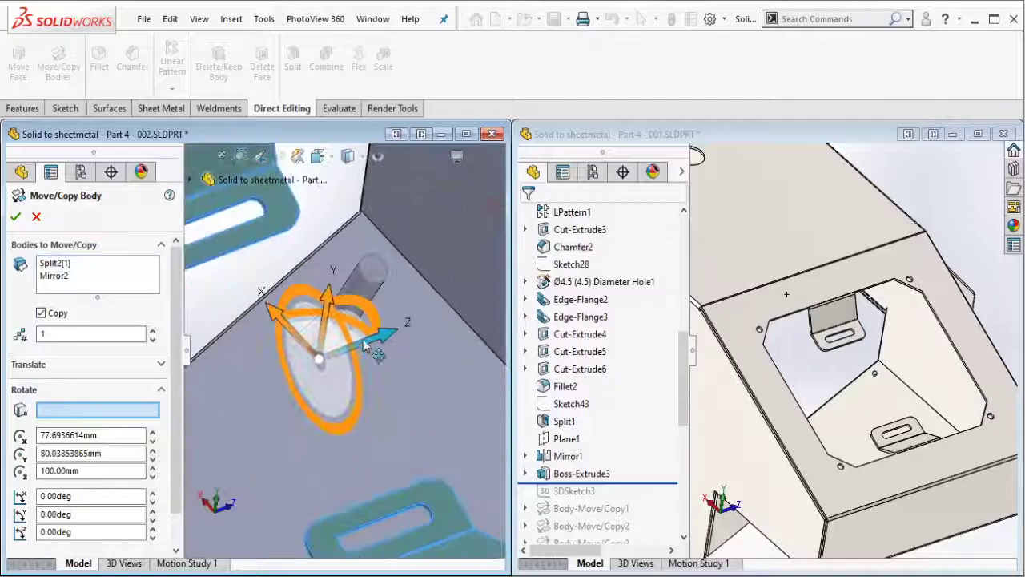
{"action": "scroll", "coordinate": [355, 311], "scroll_direction": "down", "scroll_amount": 2}
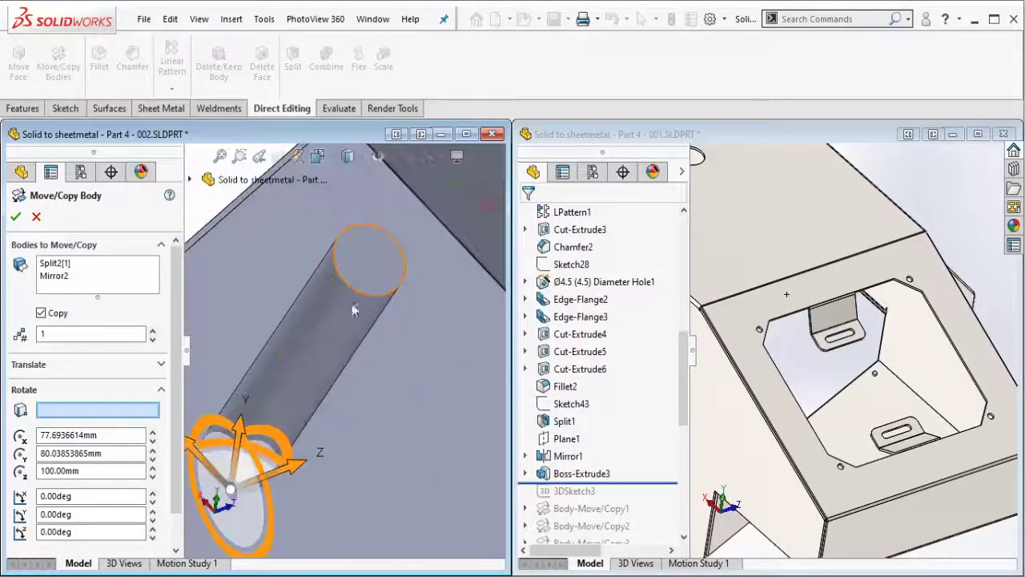
{"action": "left_click", "coordinate": [341, 310]}
{"action": "scroll", "coordinate": [345, 336], "scroll_direction": "up", "scroll_amount": 3}
{"action": "scroll", "coordinate": [336, 368], "scroll_direction": "up", "scroll_amount": 3}
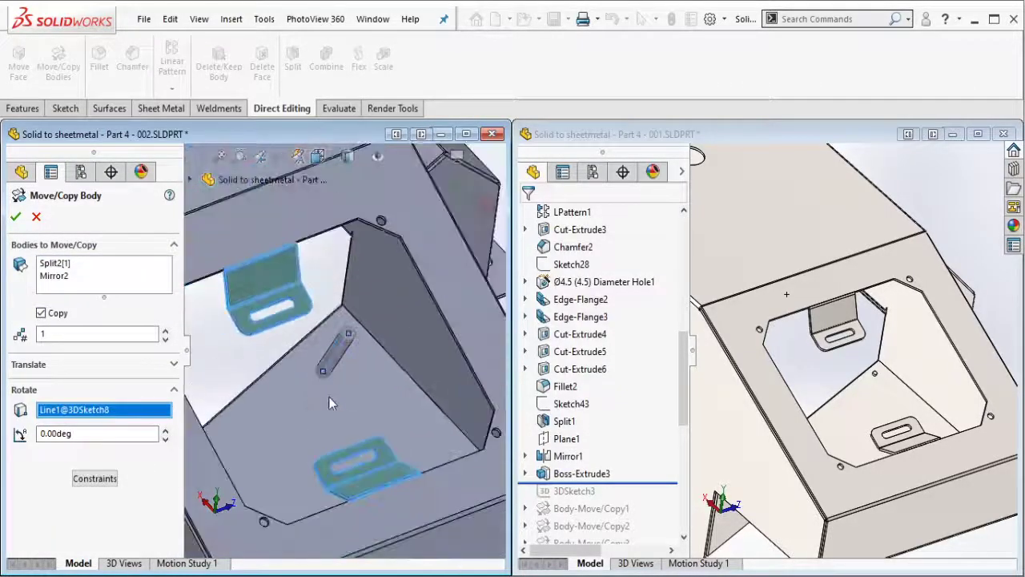
{"action": "scroll", "coordinate": [328, 397], "scroll_direction": "up", "scroll_amount": 3}
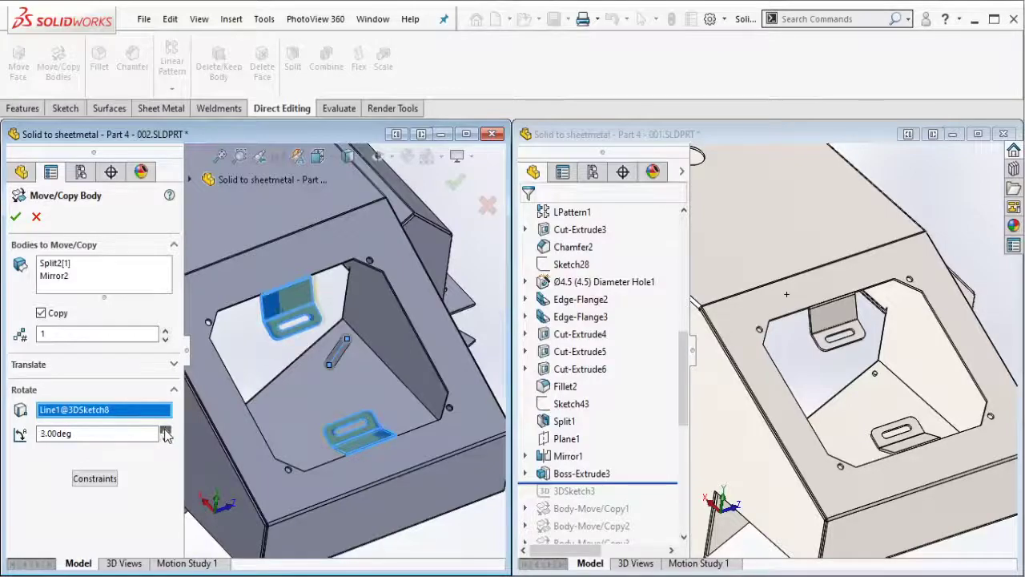
{"action": "left_click", "coordinate": [164, 430]}
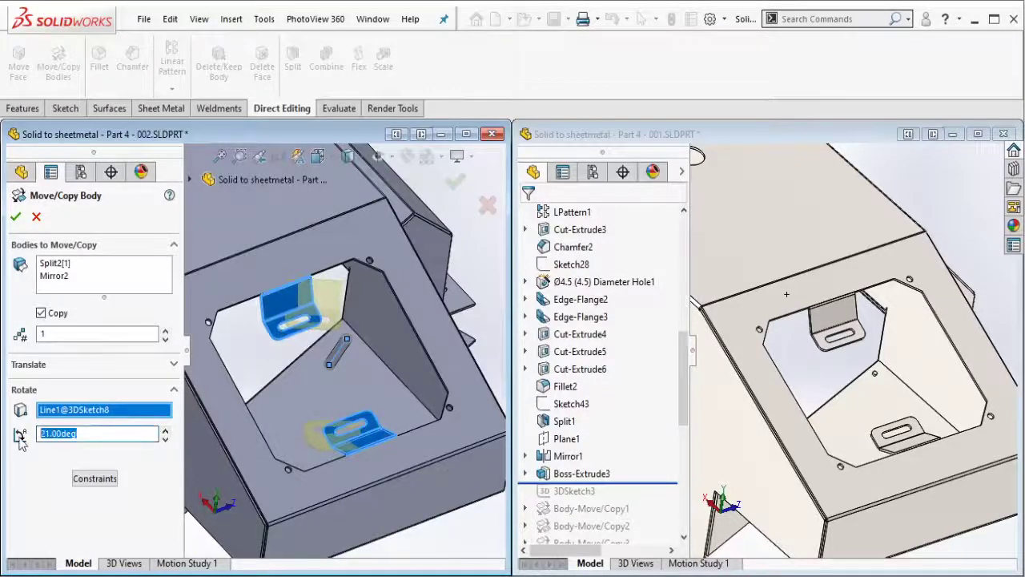
{"action": "key", "text": "Return"}
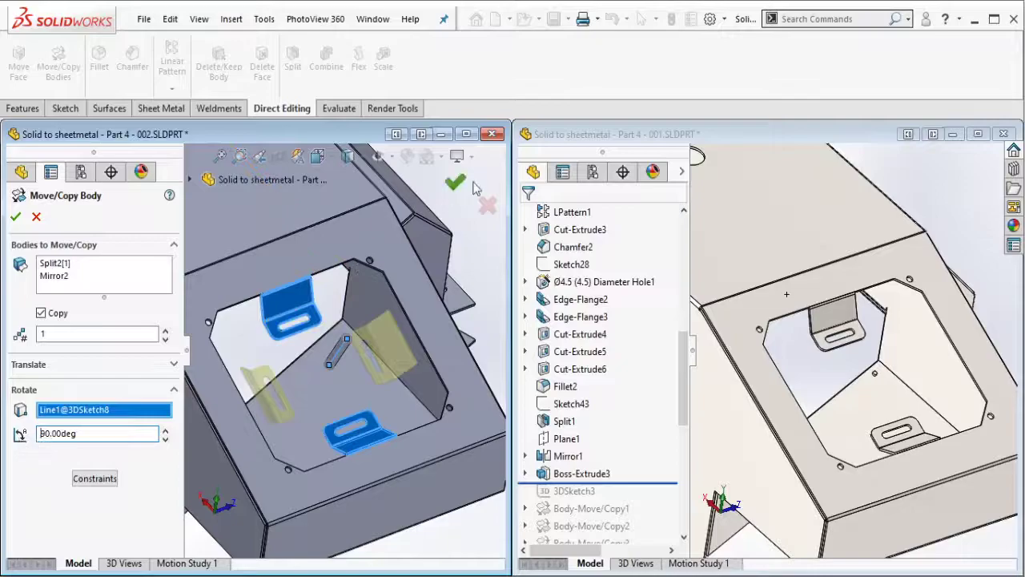
{"action": "middle_click_drag", "start_coordinate": [473, 187], "coordinate": [353, 359]}
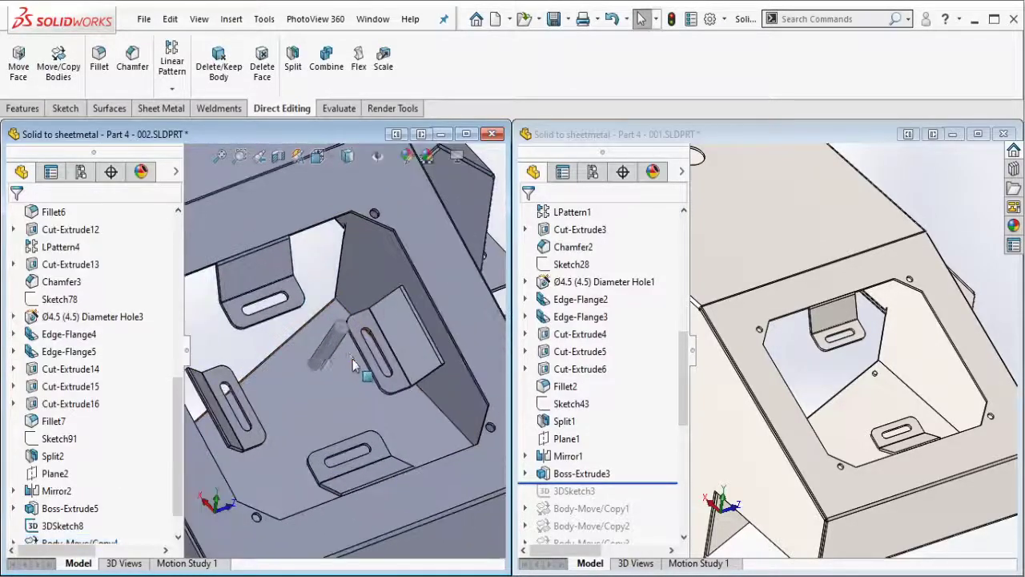
- Delete the helper cylinder body Boss-Extrude5 using Delete/Keep Body
{"action": "left_click", "coordinate": [334, 349]}
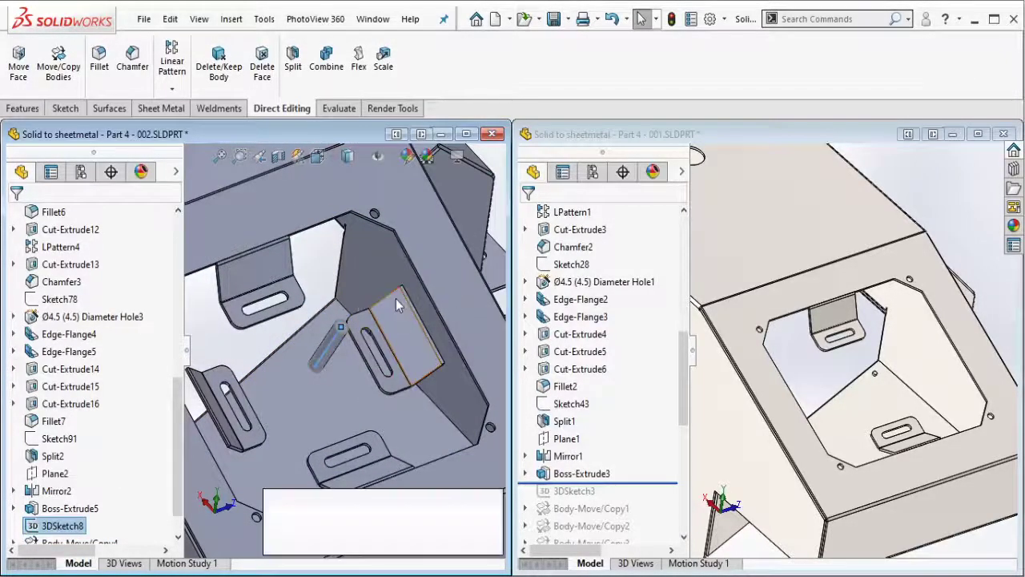
{"action": "middle_click_drag", "start_coordinate": [428, 423], "coordinate": [360, 384]}
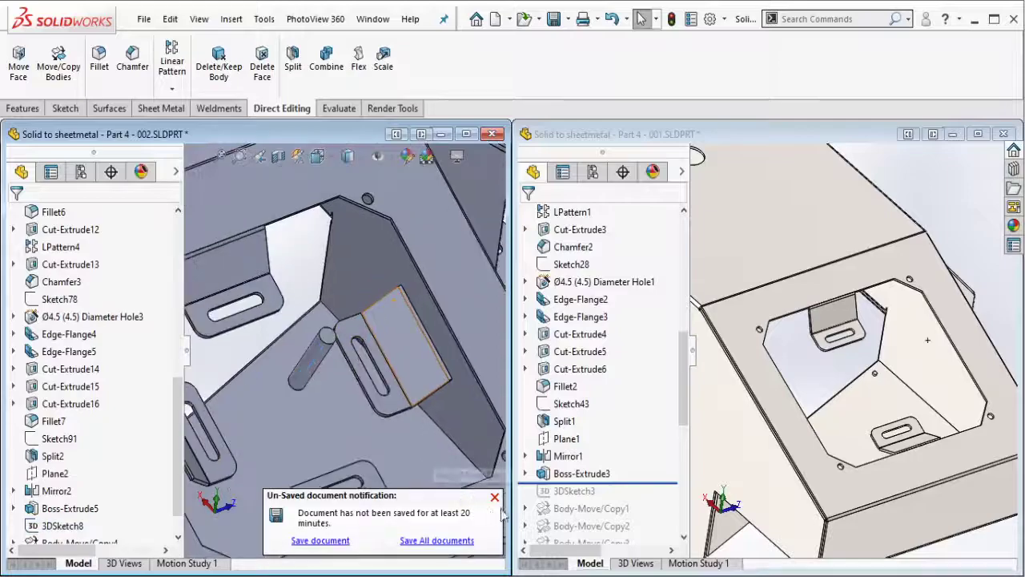
{"action": "middle_click_drag", "start_coordinate": [308, 344], "coordinate": [319, 298]}
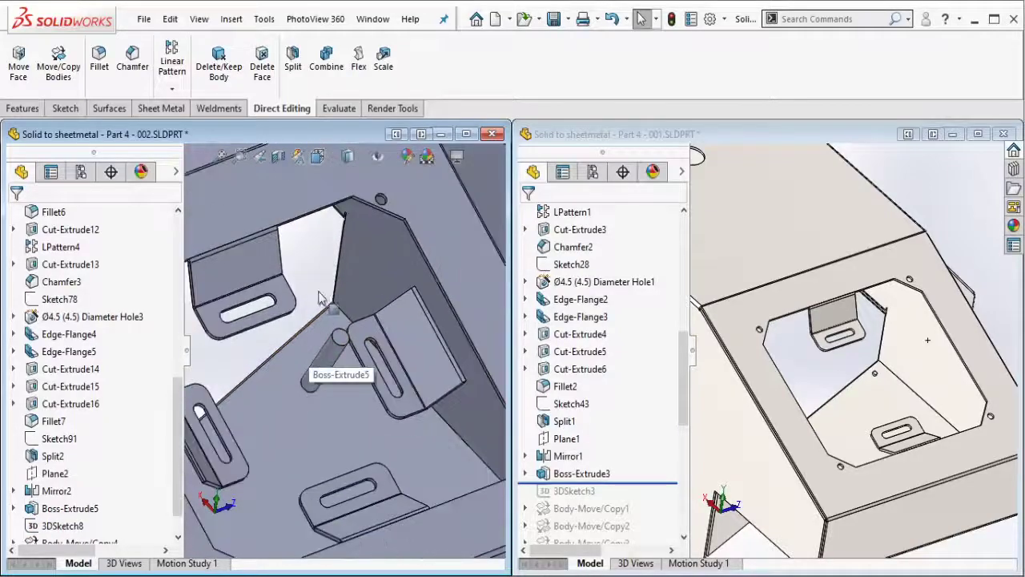
{"action": "left_click", "coordinate": [219, 60]}
{"action": "left_click", "coordinate": [330, 359]}
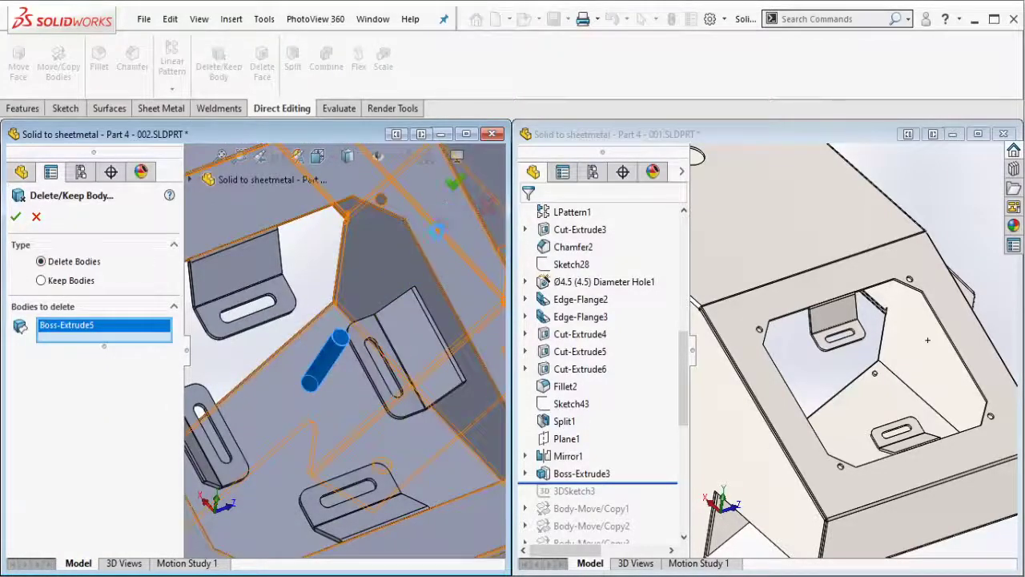
{"action": "left_click", "coordinate": [453, 183]}
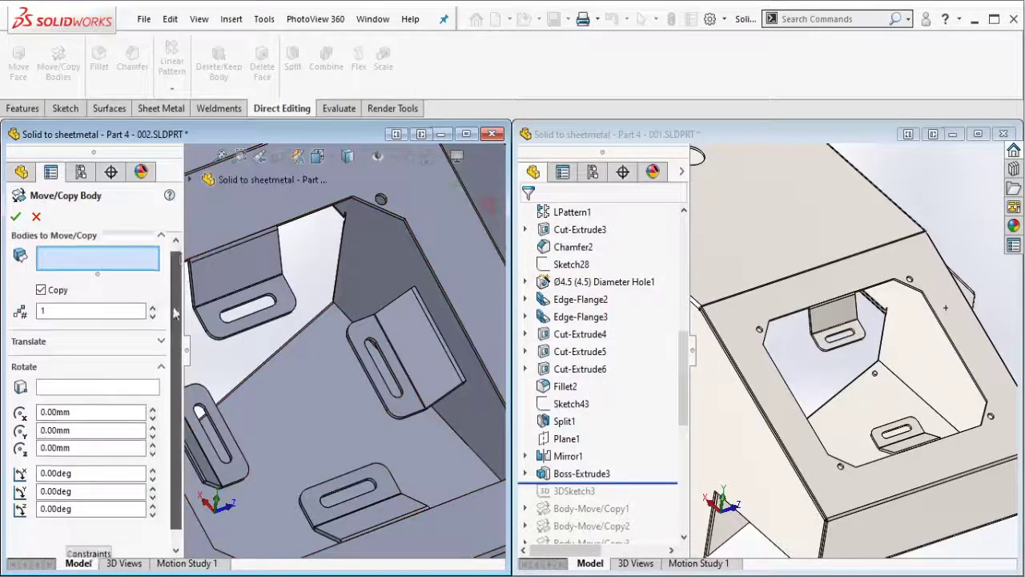
- Move the first slotted bracket with a coincident mate between its face and the plate face
{"action": "left_click", "coordinate": [89, 541]}
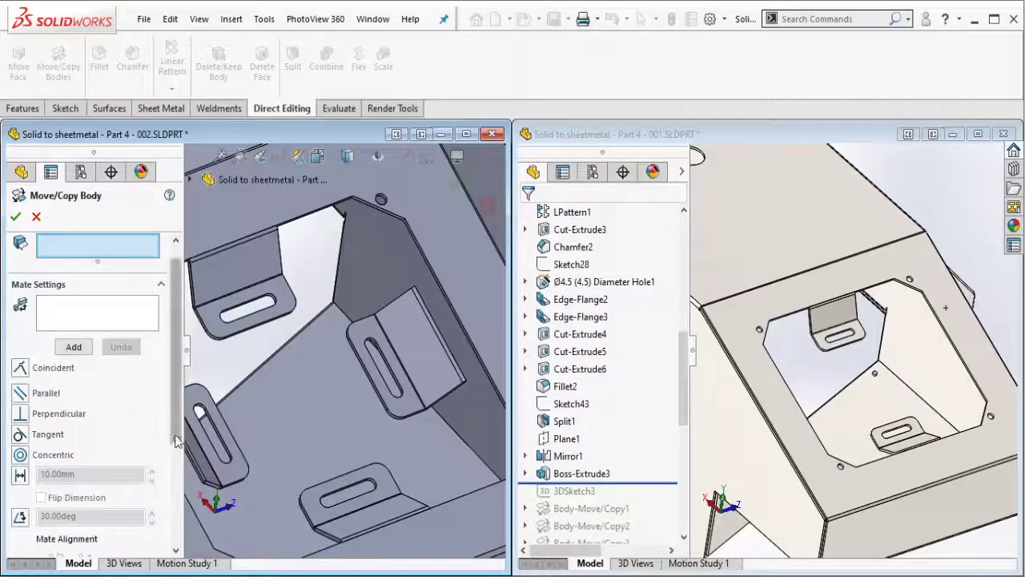
{"action": "left_click", "coordinate": [414, 368]}
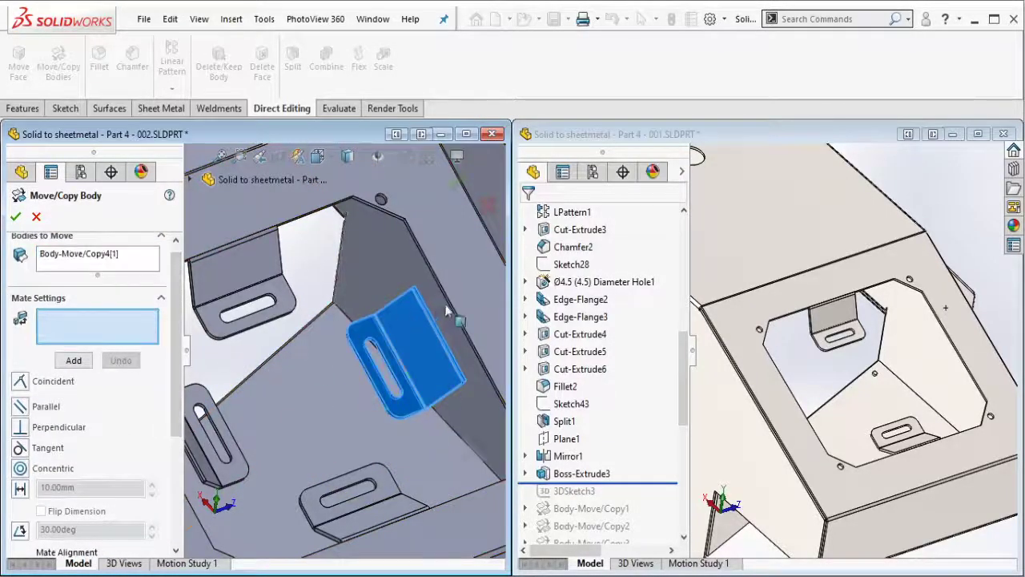
{"action": "scroll", "coordinate": [404, 348], "scroll_direction": "down", "scroll_amount": 3}
{"action": "scroll", "coordinate": [396, 335], "scroll_direction": "down", "scroll_amount": 3}
{"action": "left_click", "coordinate": [396, 336]}
{"action": "scroll", "coordinate": [398, 328], "scroll_direction": "up", "scroll_amount": 2}
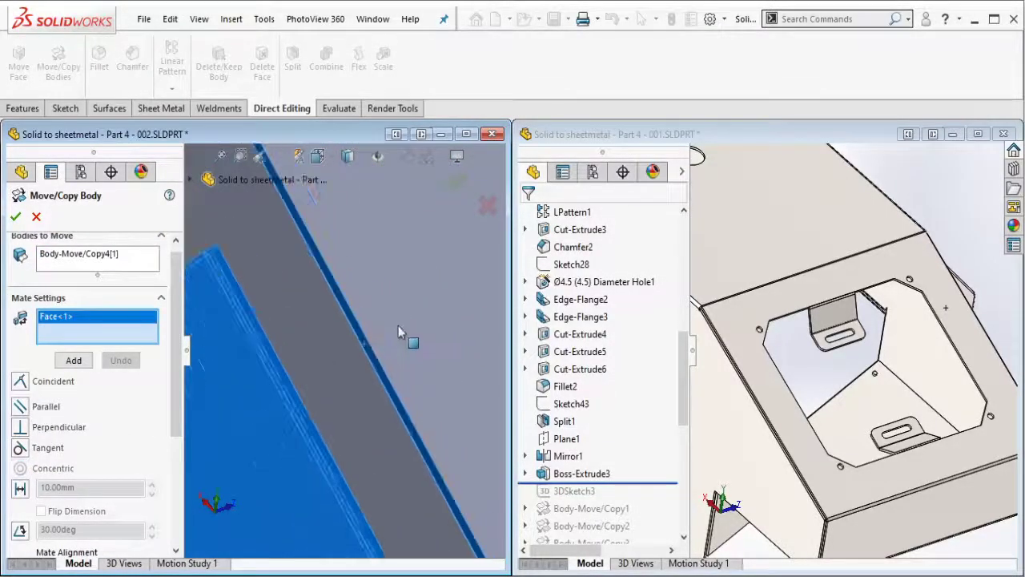
{"action": "scroll", "coordinate": [398, 325], "scroll_direction": "up", "scroll_amount": 3}
{"action": "scroll", "coordinate": [305, 299], "scroll_direction": "down", "scroll_amount": 2}
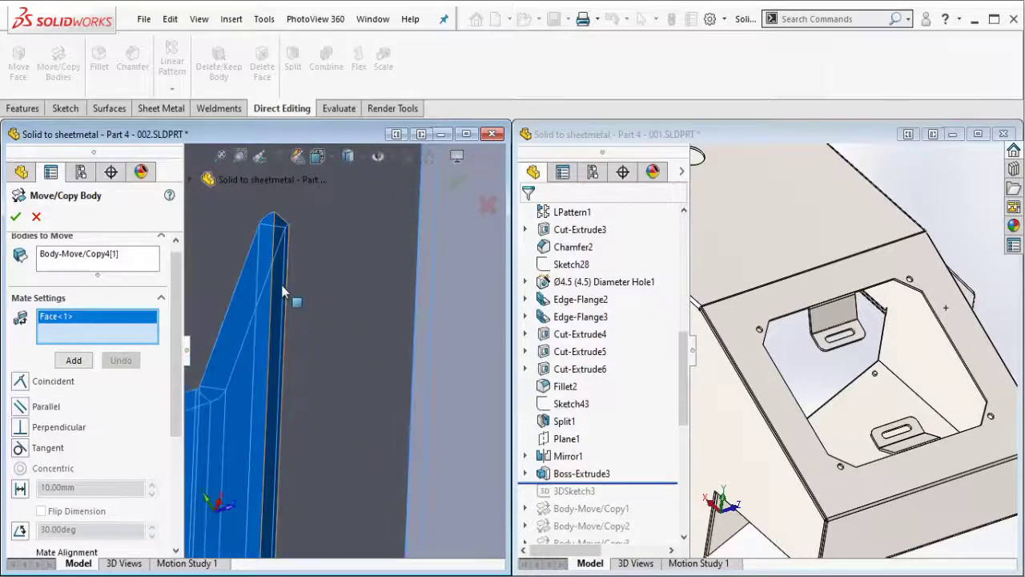
{"action": "left_click", "coordinate": [282, 293]}
{"action": "left_click", "coordinate": [454, 185]}
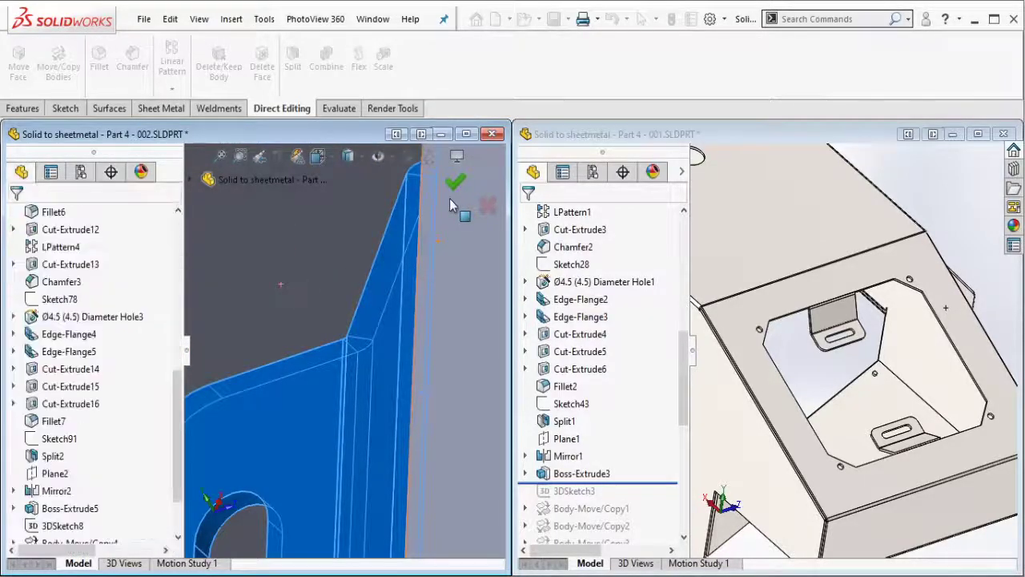
{"action": "scroll", "coordinate": [327, 416], "scroll_direction": "up", "scroll_amount": 2}
{"action": "scroll", "coordinate": [243, 422], "scroll_direction": "up", "scroll_amount": 3}
{"action": "scroll", "coordinate": [242, 428], "scroll_direction": "down", "scroll_amount": 3}
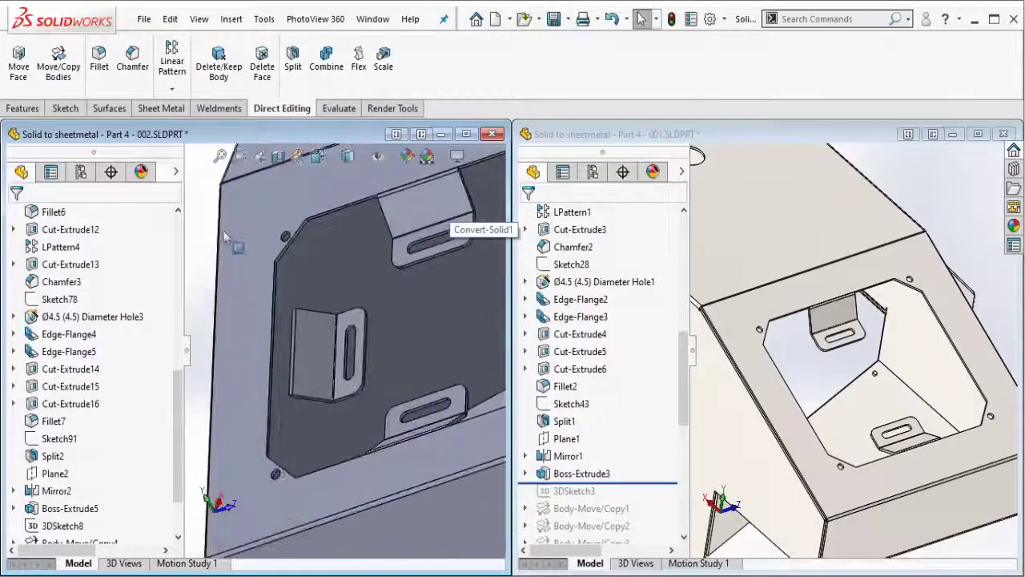
- Move the second bracket by mating its face coincident with the upper face
{"action": "left_click", "coordinate": [51, 80]}
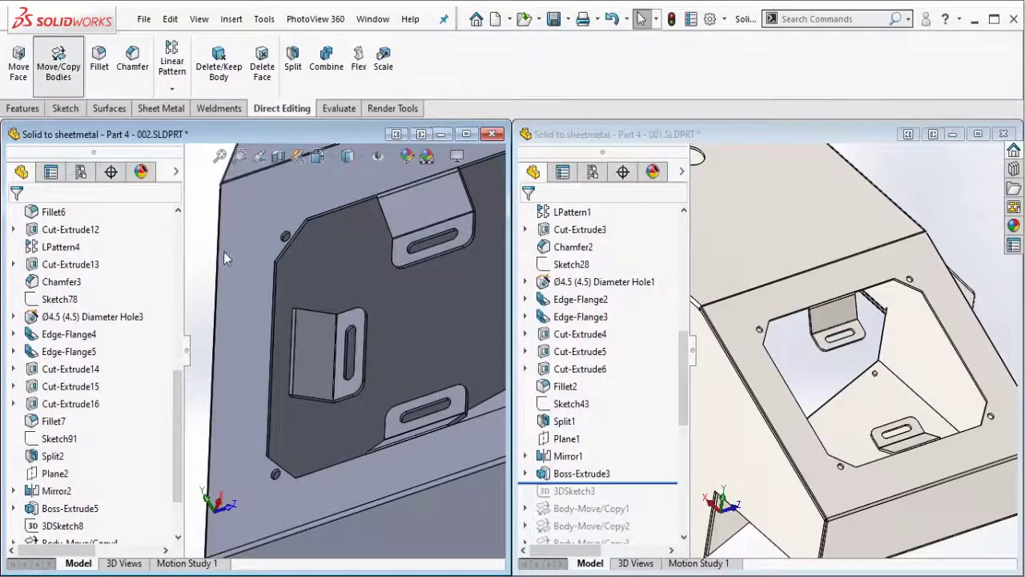
{"action": "left_click", "coordinate": [325, 354]}
{"action": "scroll", "coordinate": [273, 348], "scroll_direction": "down", "scroll_amount": 2}
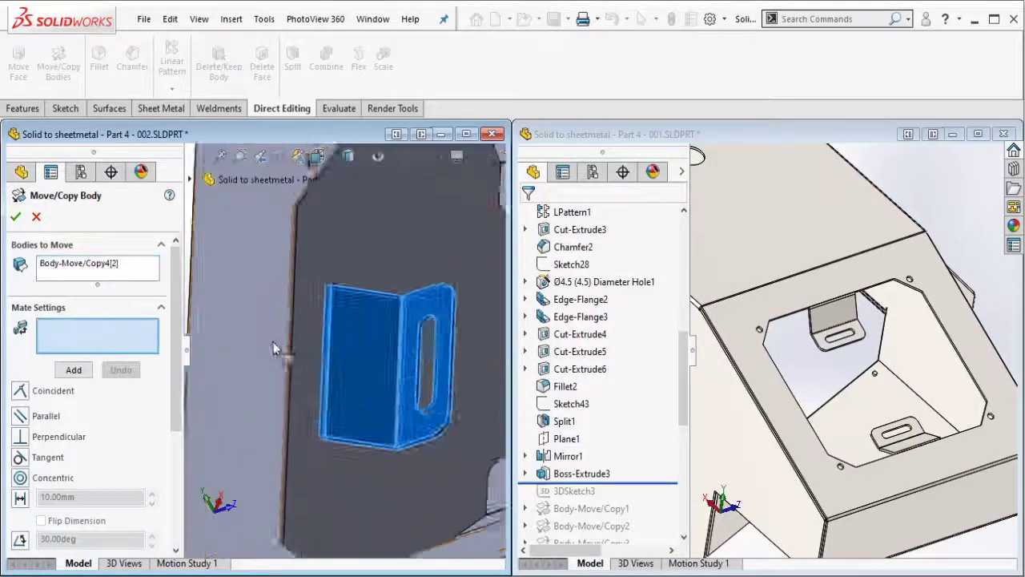
{"action": "scroll", "coordinate": [273, 348], "scroll_direction": "down", "scroll_amount": 2}
{"action": "left_click", "coordinate": [311, 341]}
{"action": "middle_click_drag", "start_coordinate": [310, 342], "coordinate": [340, 308]}
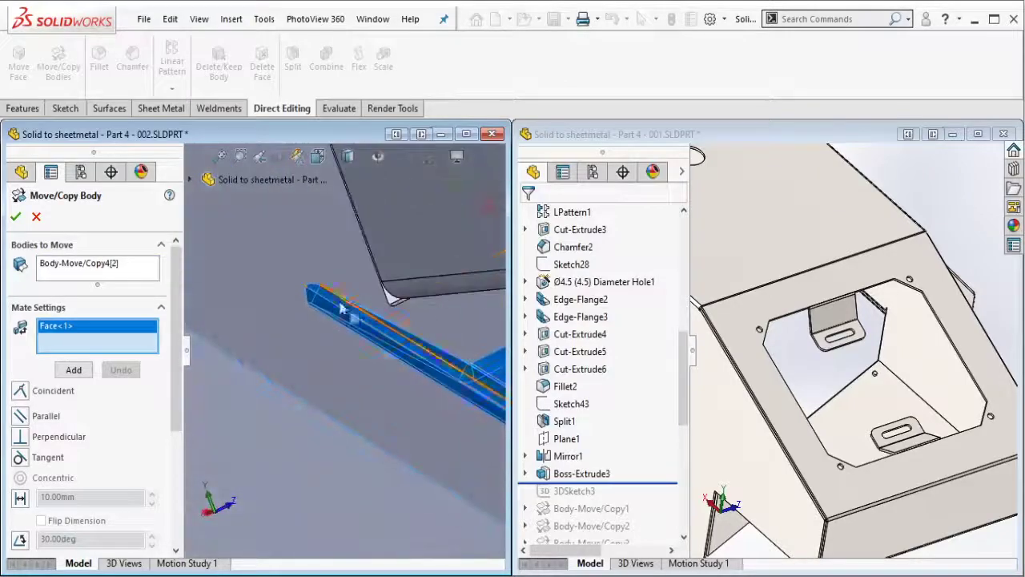
{"action": "left_click", "coordinate": [437, 231]}
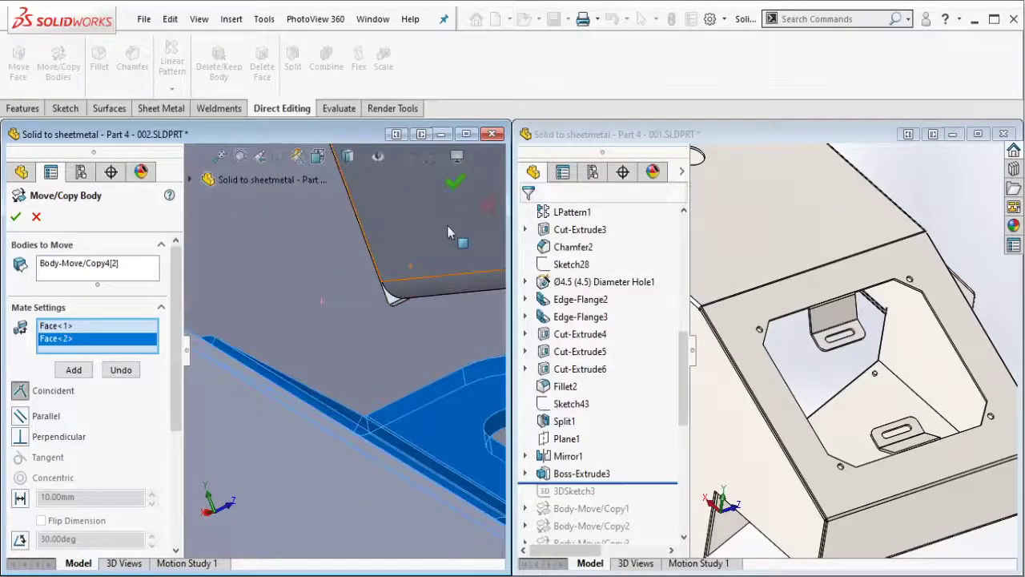
{"action": "left_click", "coordinate": [454, 181]}
{"action": "scroll", "coordinate": [419, 326], "scroll_direction": "up", "scroll_amount": 2}
{"action": "scroll", "coordinate": [419, 326], "scroll_direction": "up", "scroll_amount": 3}
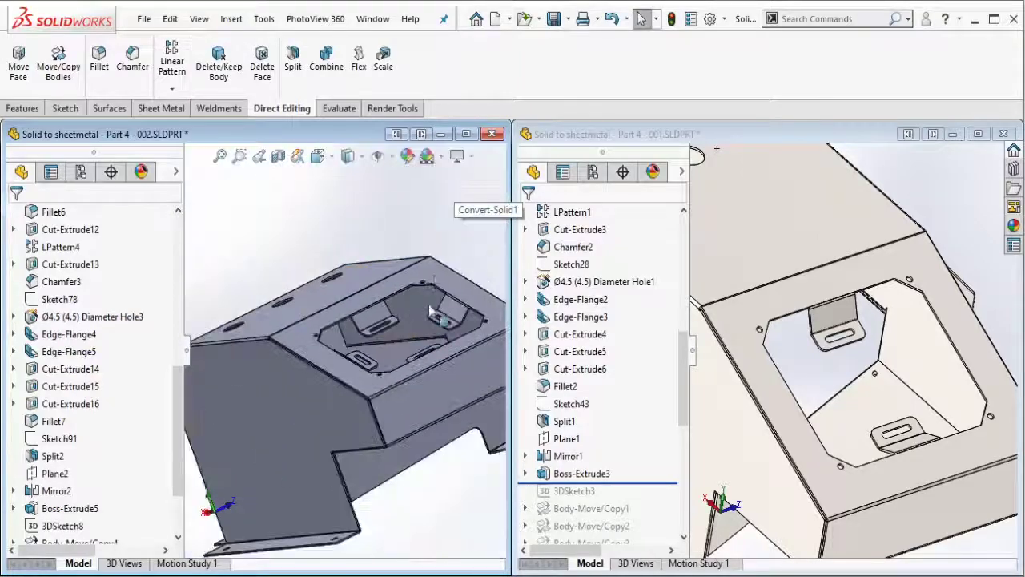
{"action": "middle_click_drag", "start_coordinate": [418, 325], "coordinate": [360, 304]}
- Combine Split2[1], Split2[2], Body-Move/Copy5, Body-Move/Copy6 and Mirror2 into a single body, then bring up the 001 reference window
{"action": "left_click", "coordinate": [326, 67]}
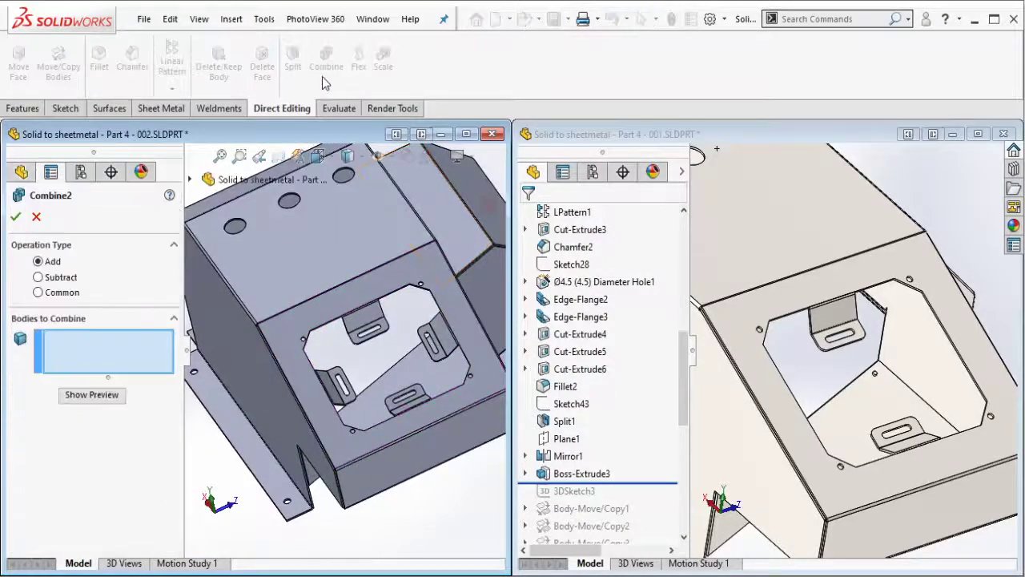
{"action": "left_click", "coordinate": [352, 308]}
{"action": "left_click", "coordinate": [373, 324]}
{"action": "left_click", "coordinate": [442, 340]}
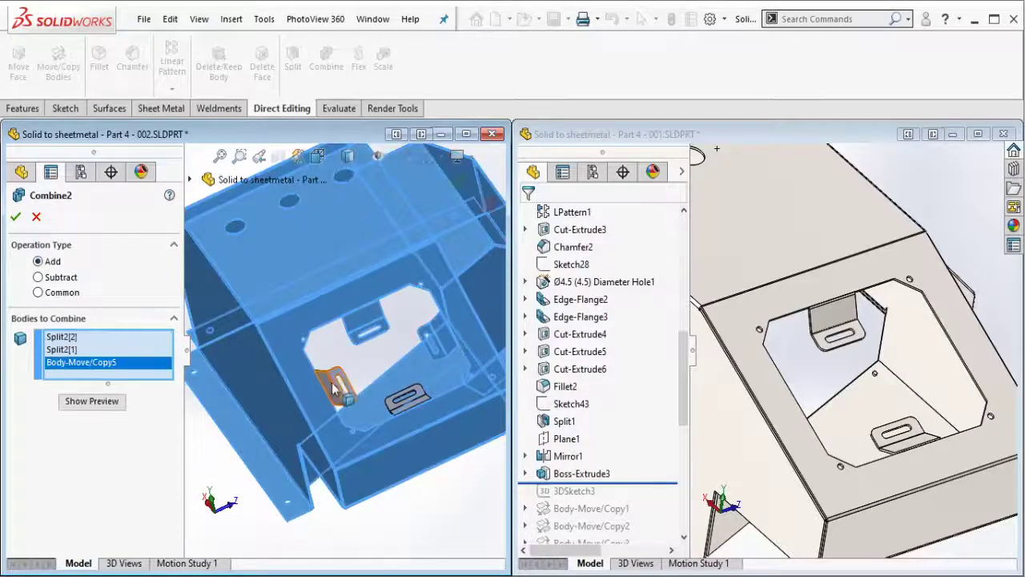
{"action": "left_click", "coordinate": [340, 384]}
{"action": "left_click", "coordinate": [410, 409]}
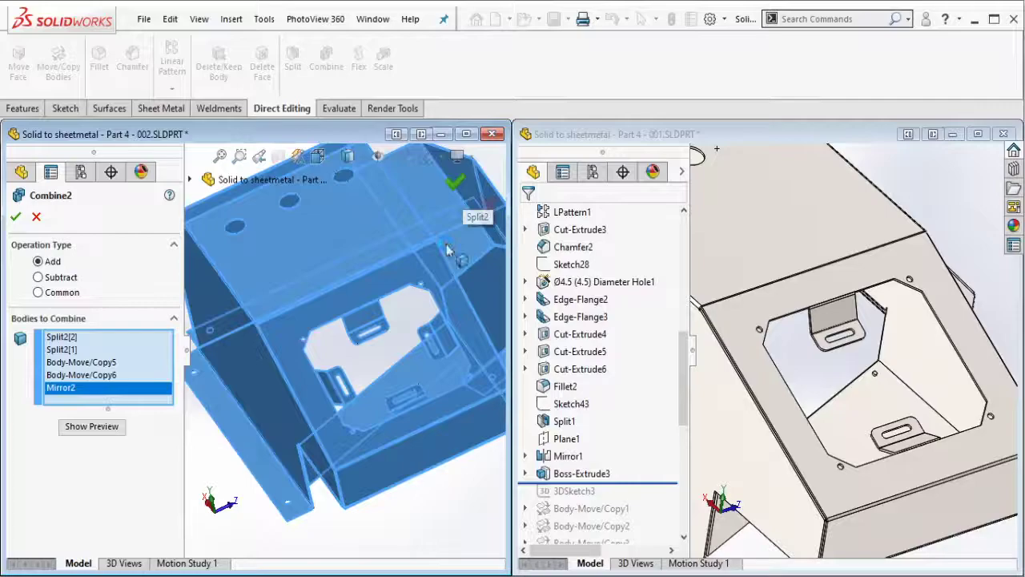
{"action": "key", "text": "Return"}
{"action": "middle_click_drag", "start_coordinate": [447, 251], "coordinate": [430, 308]}
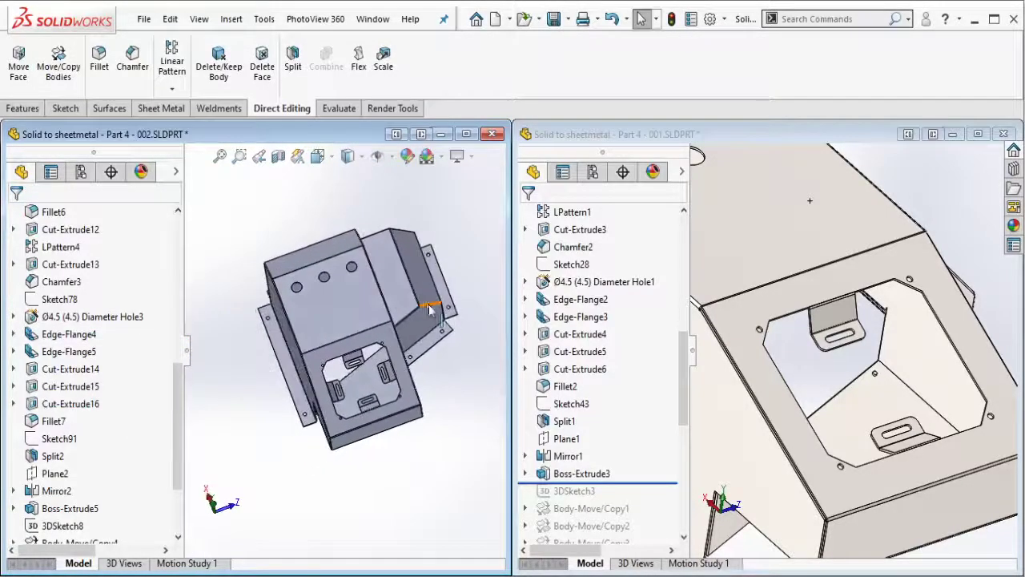
{"action": "left_click", "coordinate": [912, 212]}
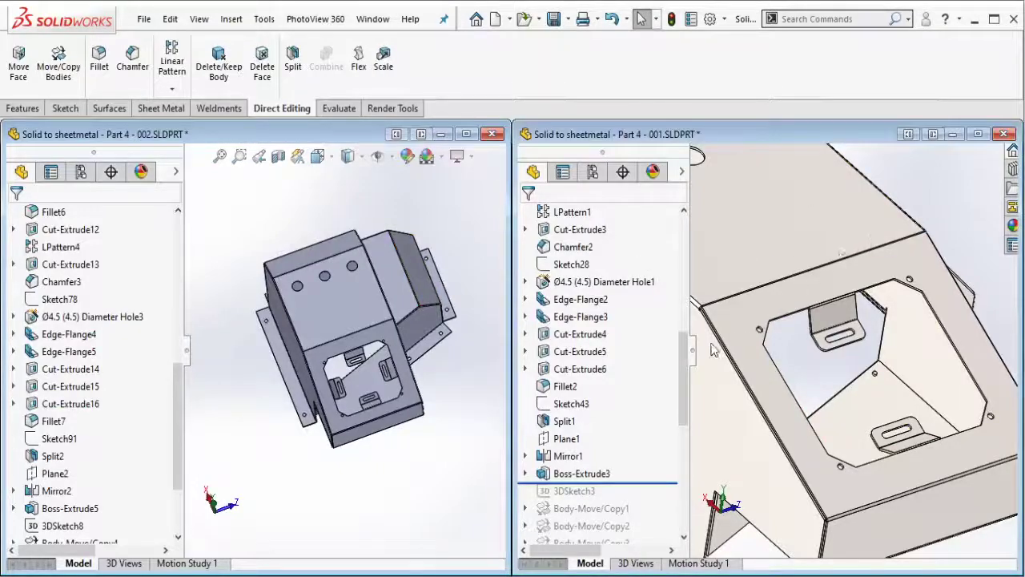
- Roll the reference part forward past Cut-Extrude7 and display its slot dimensions
{"action": "key", "text": "f"}
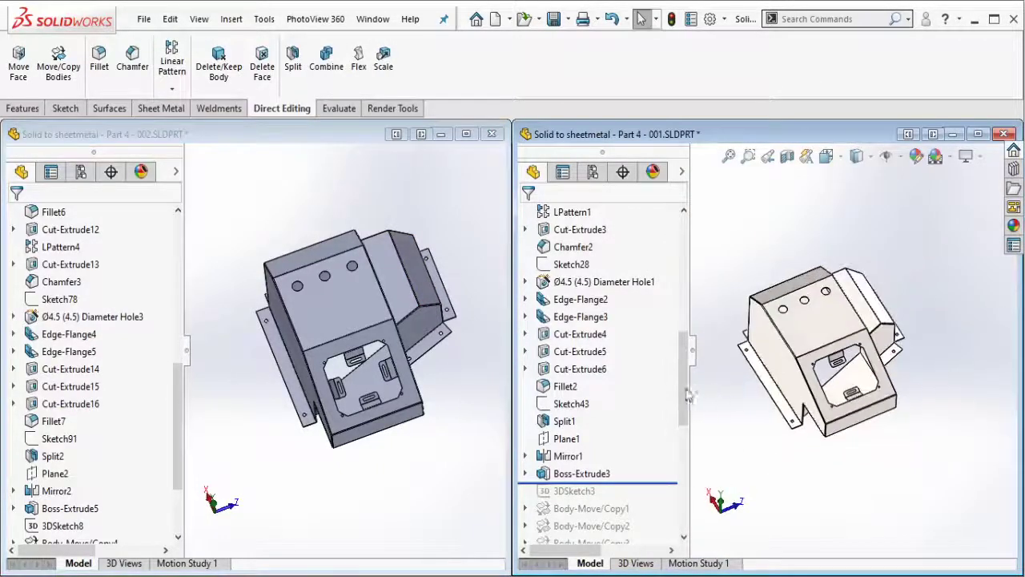
{"action": "scroll", "coordinate": [675, 438], "scroll_direction": "down", "scroll_amount": 3}
{"action": "scroll", "coordinate": [675, 438], "scroll_direction": "down", "scroll_amount": 1}
{"action": "left_click_drag", "start_coordinate": [644, 309], "coordinate": [632, 408]}
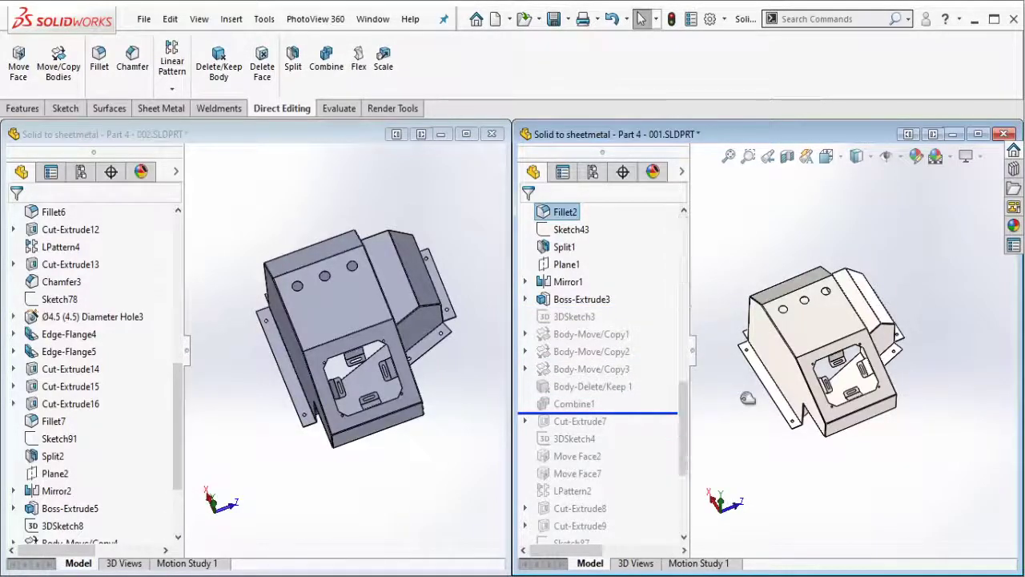
{"action": "left_click_drag", "start_coordinate": [647, 413], "coordinate": [636, 432]}
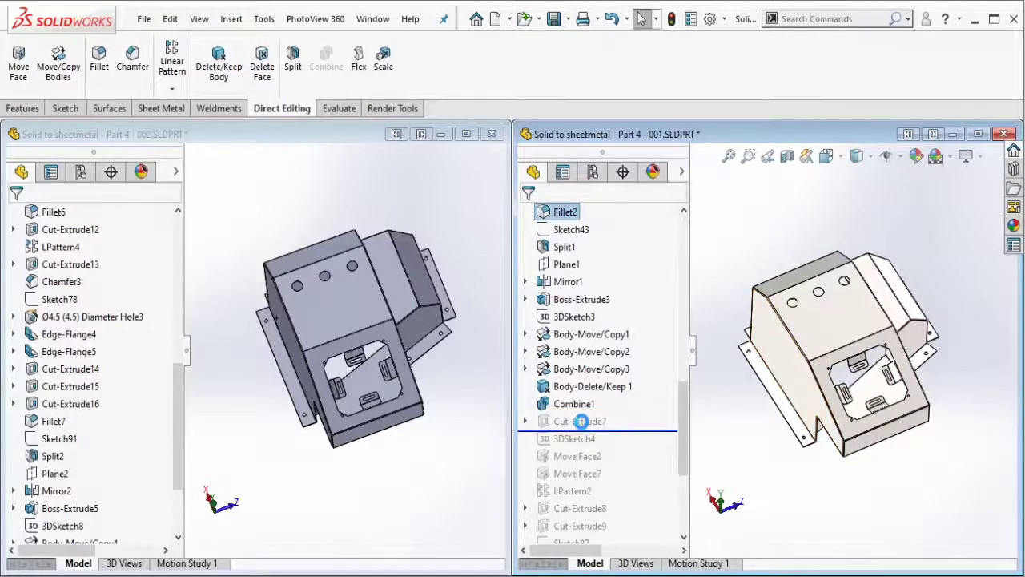
{"action": "double_click", "coordinate": [583, 428]}
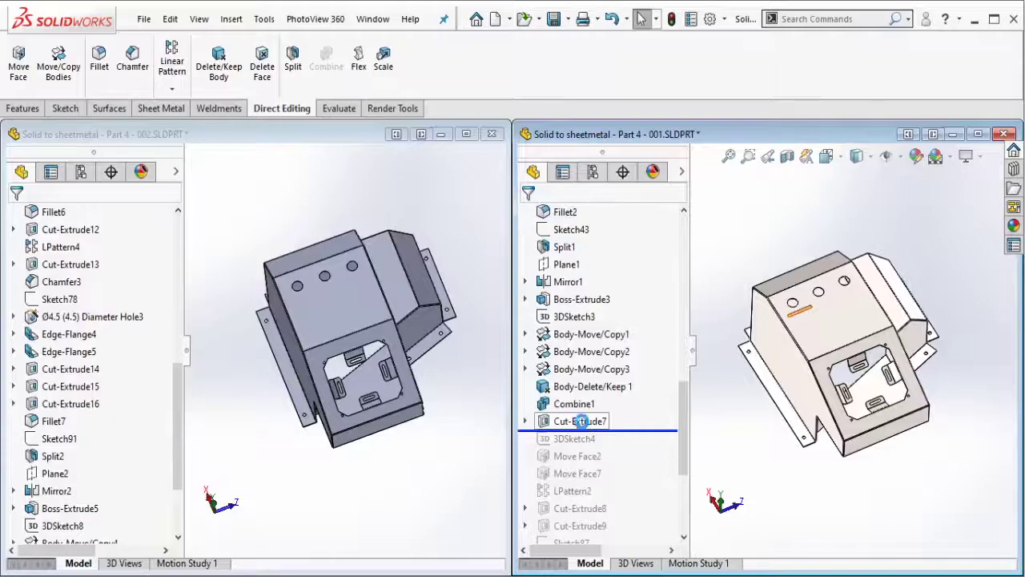
{"action": "scroll", "coordinate": [790, 312], "scroll_direction": "down", "scroll_amount": 5}
{"action": "scroll", "coordinate": [789, 312], "scroll_direction": "down", "scroll_amount": 3}
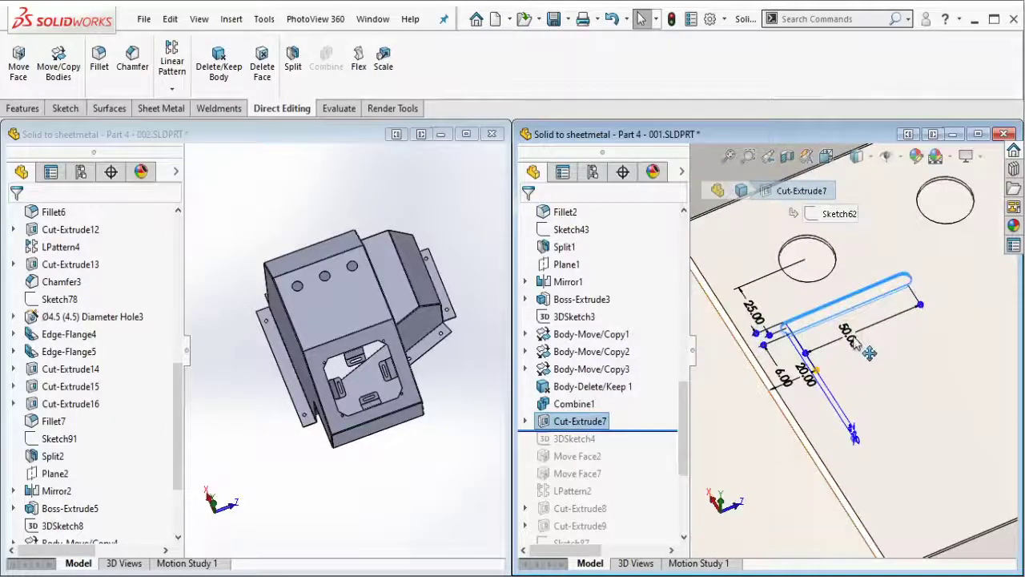
- Return to the 002 hopper window and zoom to its holed top face
{"action": "left_click", "coordinate": [473, 264]}
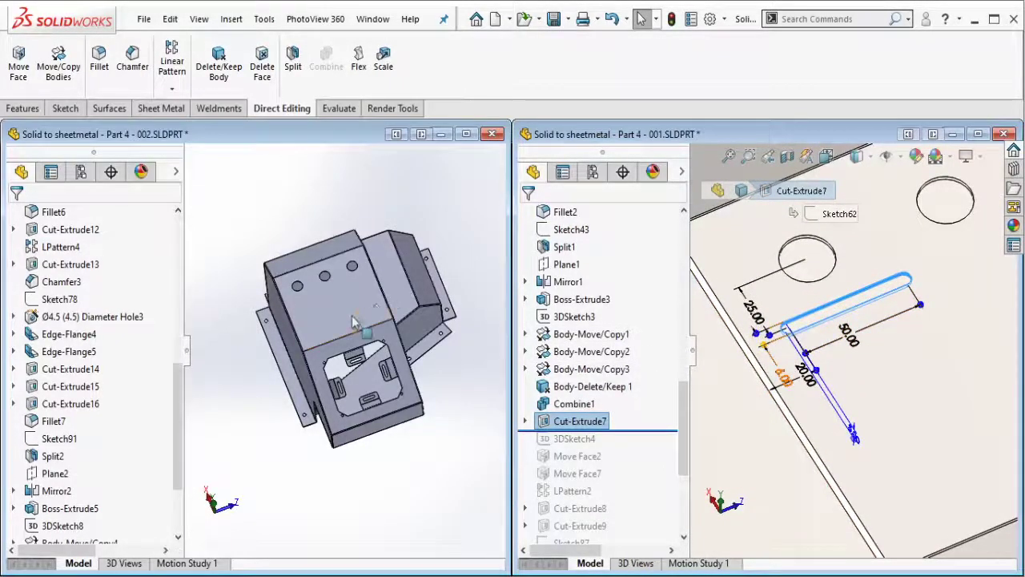
{"action": "scroll", "coordinate": [352, 329], "scroll_direction": "down", "scroll_amount": 5}
{"action": "scroll", "coordinate": [296, 309], "scroll_direction": "down", "scroll_amount": 3}
{"action": "scroll", "coordinate": [272, 296], "scroll_direction": "up", "scroll_amount": 3}
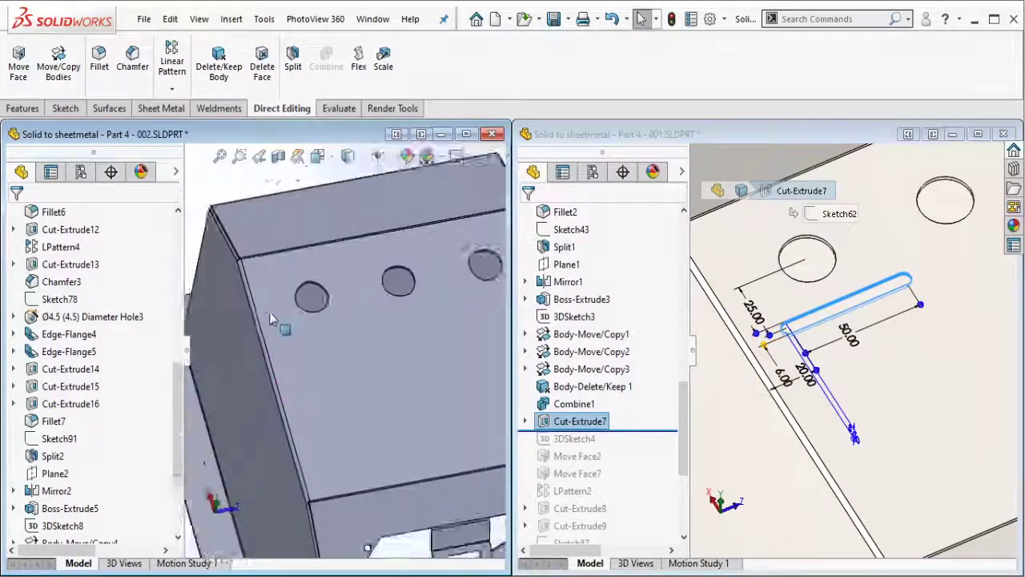
{"action": "scroll", "coordinate": [312, 345], "scroll_direction": "down", "scroll_amount": 3}
- Sketch a straight slot on the holed top face
{"action": "left_click", "coordinate": [330, 359]}
{"action": "left_click", "coordinate": [396, 312]}
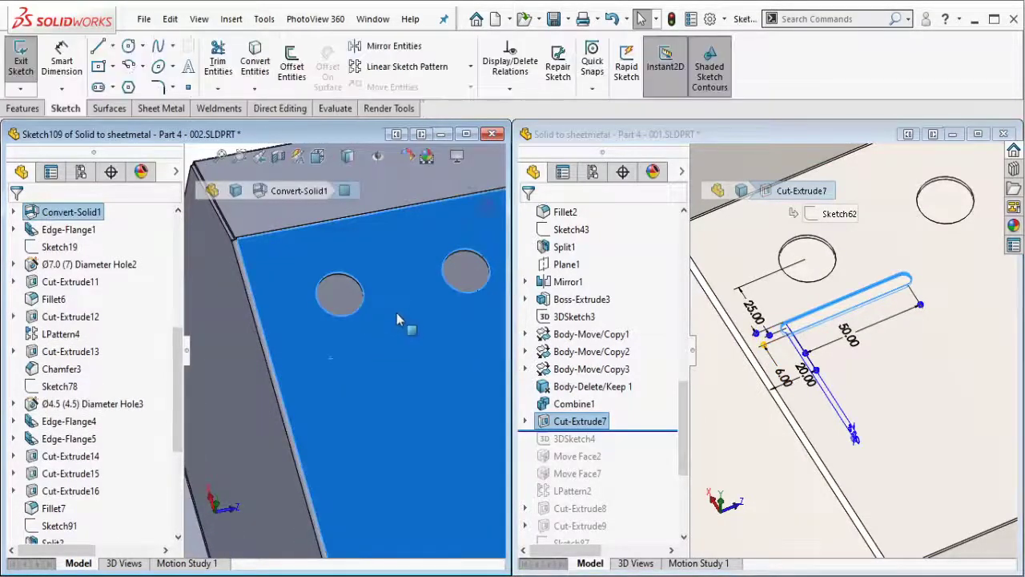
{"action": "left_click", "coordinate": [98, 86]}
{"action": "left_click", "coordinate": [350, 374]}
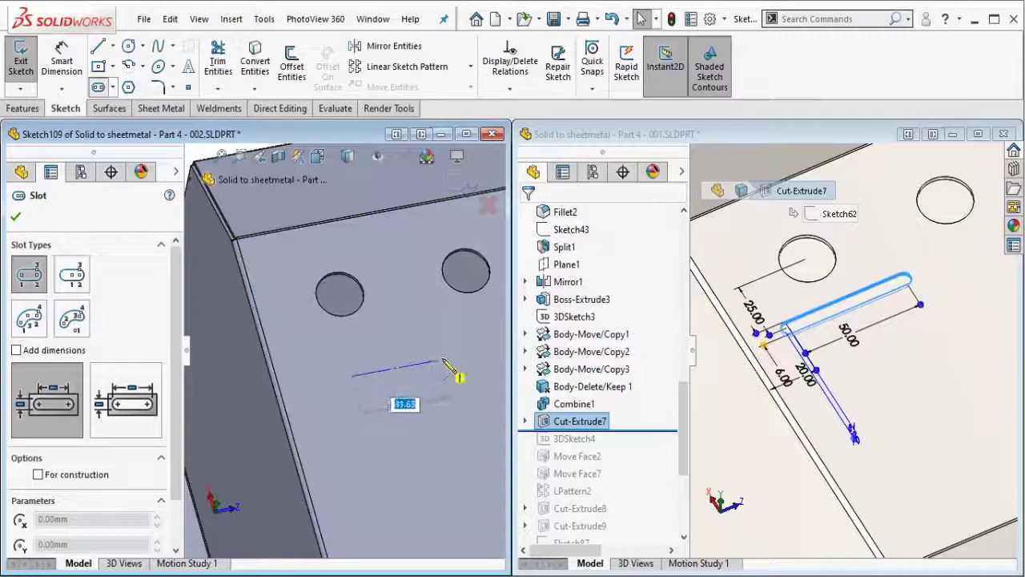
{"action": "left_click", "coordinate": [446, 360]}
{"action": "left_click", "coordinate": [399, 378]}
{"action": "key", "text": "Escape"}
- Dimension the slot 50 mm long and 6 mm wide
{"action": "left_click", "coordinate": [62, 60]}
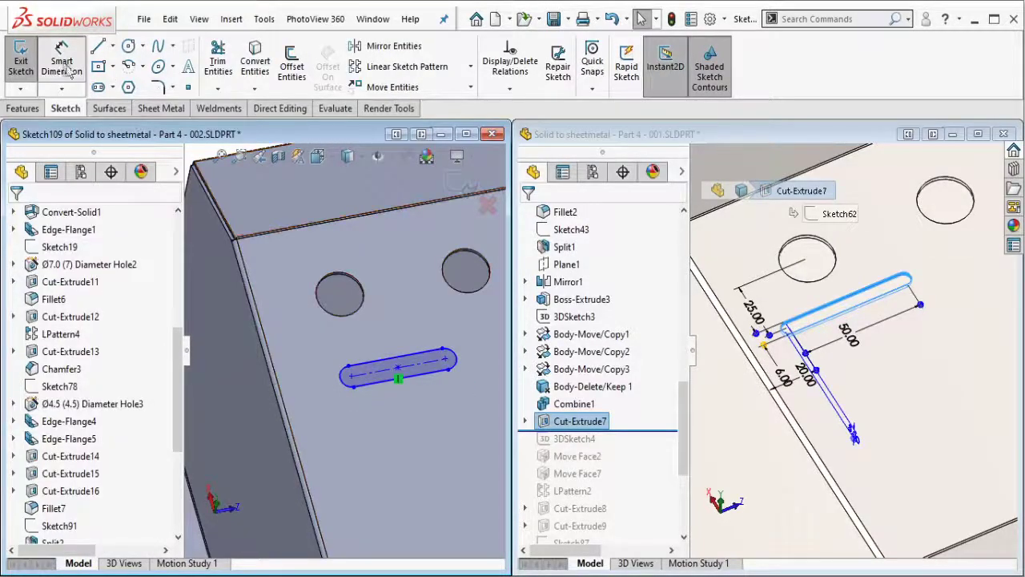
{"action": "key", "text": "ctrl+8"}
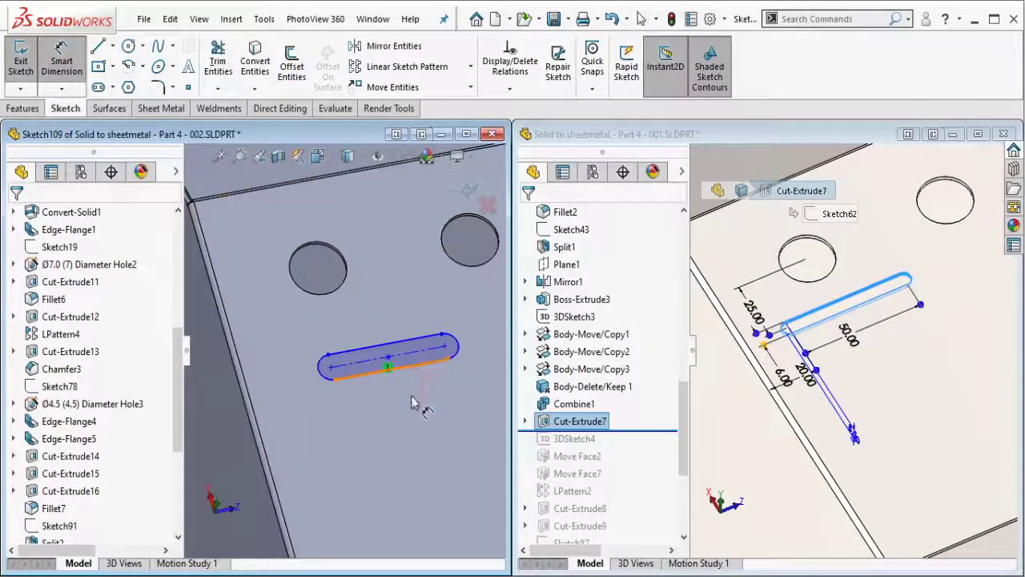
{"action": "left_click", "coordinate": [411, 400]}
{"action": "left_click", "coordinate": [416, 422]}
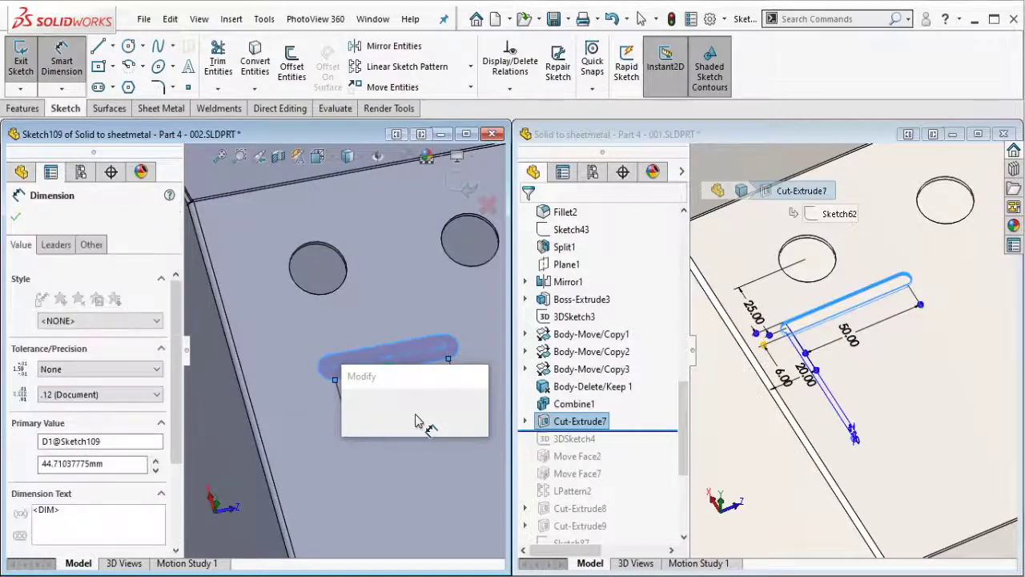
{"action": "type", "text": "50"}
{"action": "left_click", "coordinate": [351, 410]}
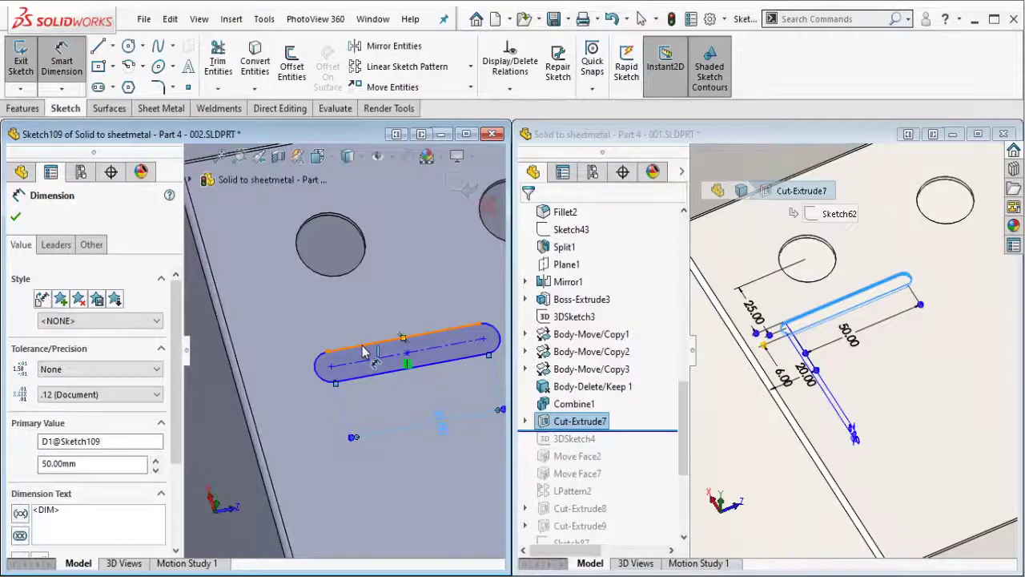
{"action": "left_click", "coordinate": [380, 377]}
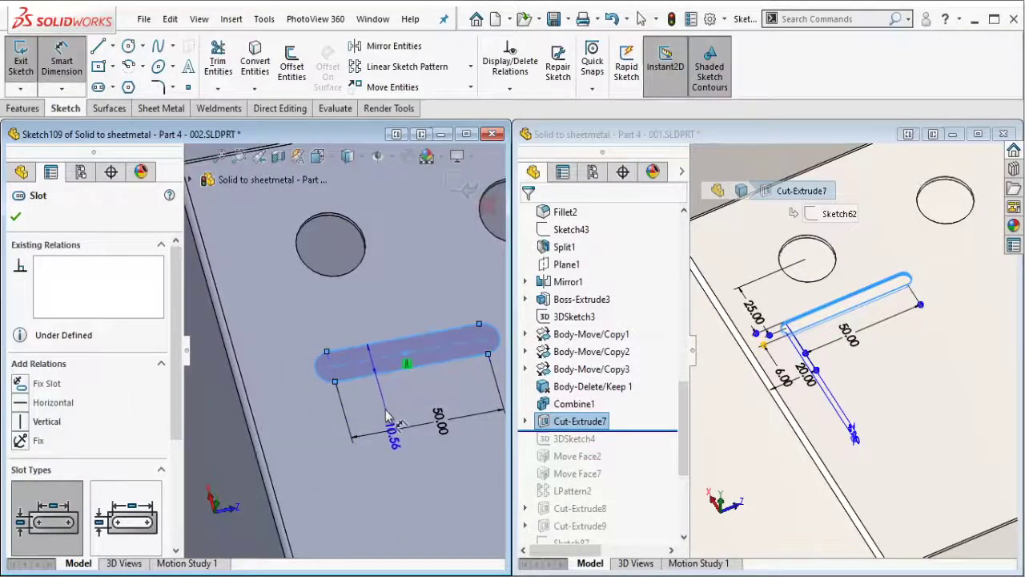
{"action": "left_click", "coordinate": [386, 415]}
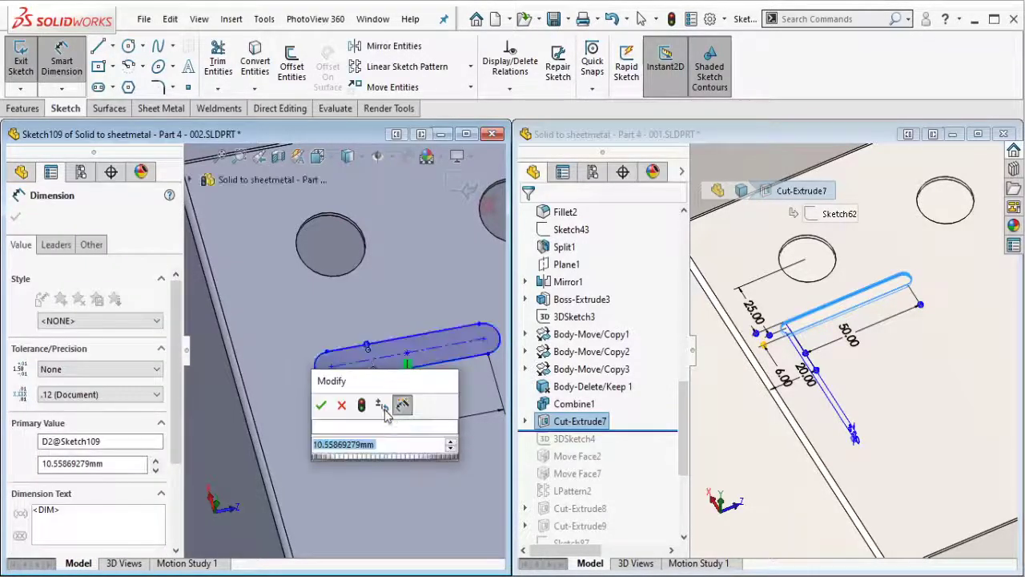
{"action": "type", "text": "6"}
{"action": "key", "text": "Return"}
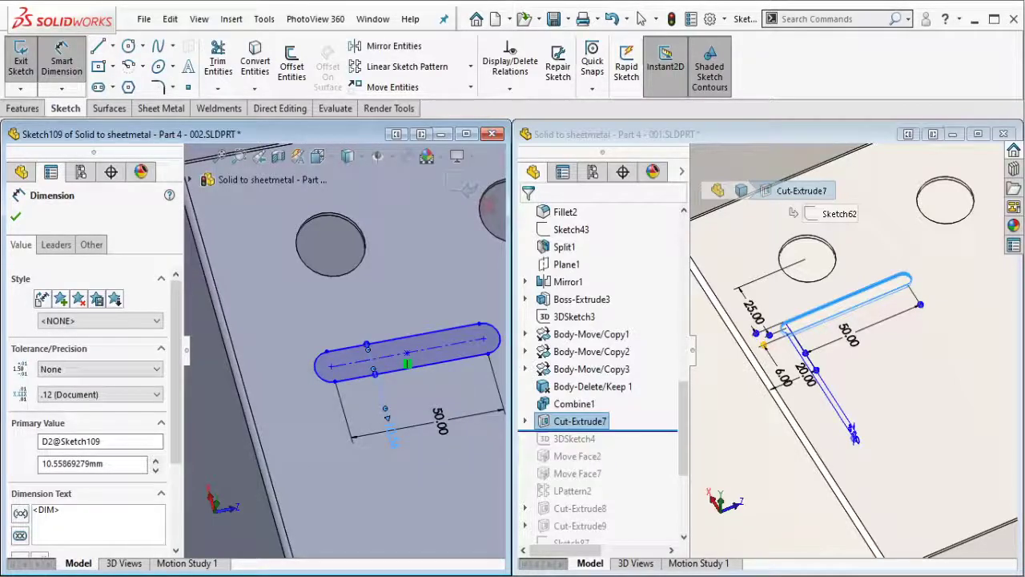
- Place the slot 20 mm from the panel edge and 25 mm from the hole
{"action": "left_click", "coordinate": [248, 417]}
{"action": "left_click", "coordinate": [334, 380]}
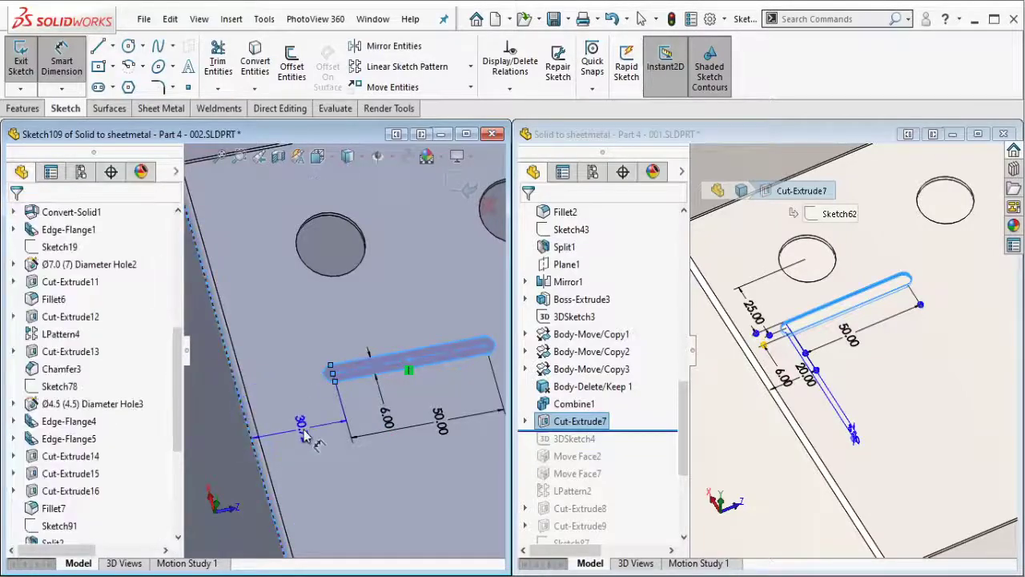
{"action": "left_click", "coordinate": [305, 435]}
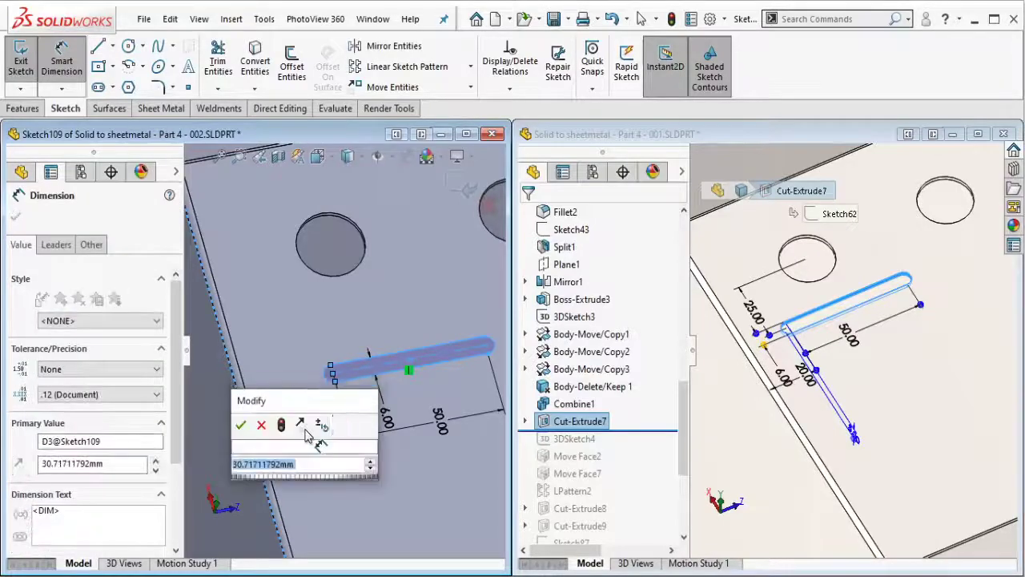
{"action": "type", "text": "20"}
{"action": "key", "text": "Return"}
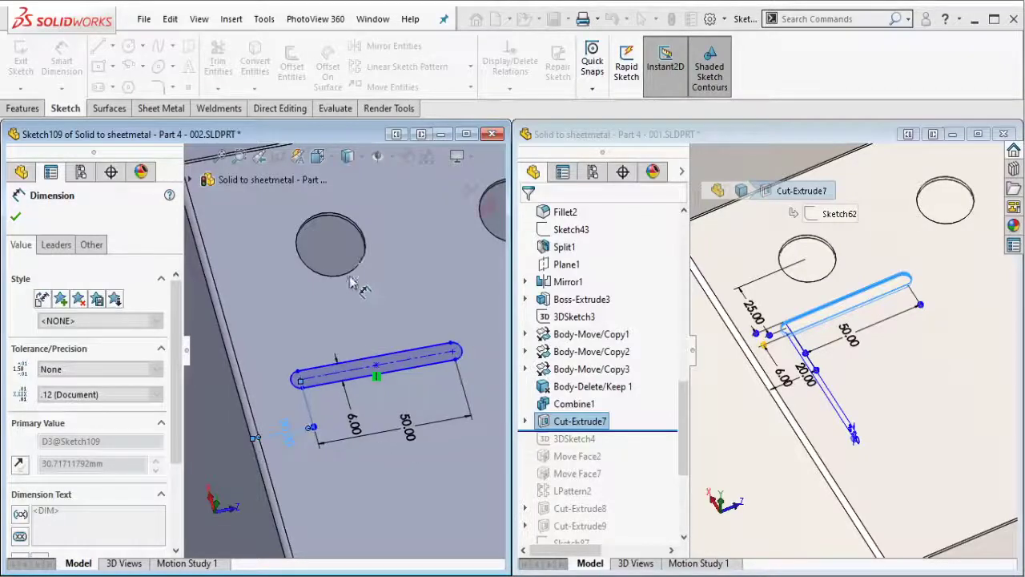
{"action": "key", "text": "Escape"}
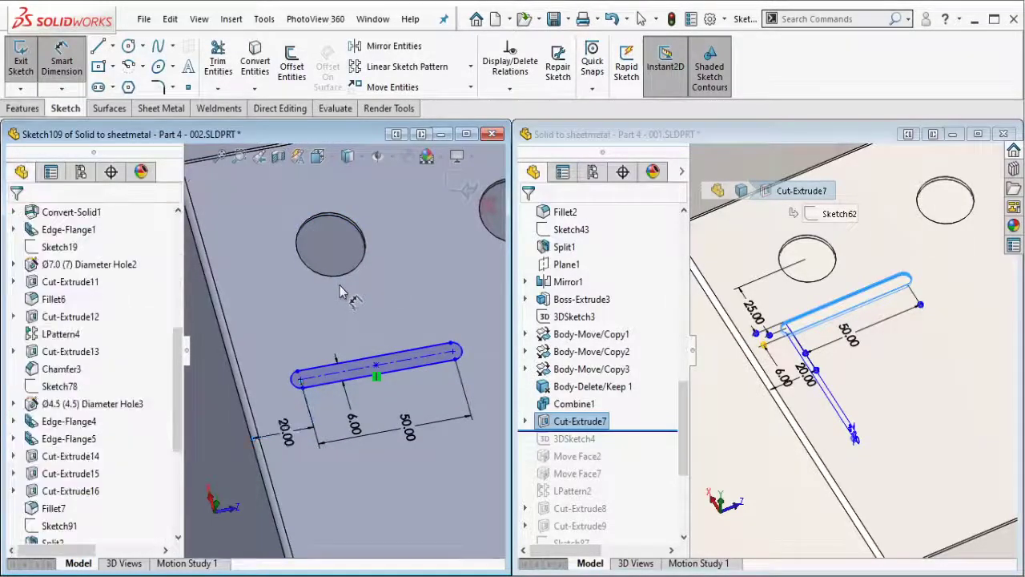
{"action": "left_click", "coordinate": [302, 263]}
{"action": "left_click", "coordinate": [300, 378]}
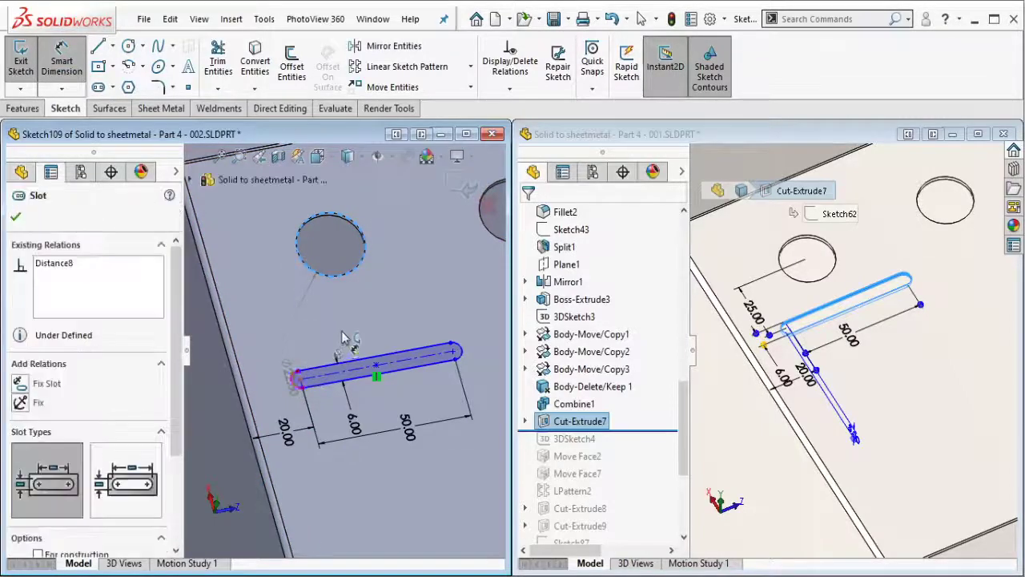
{"action": "left_click", "coordinate": [358, 320]}
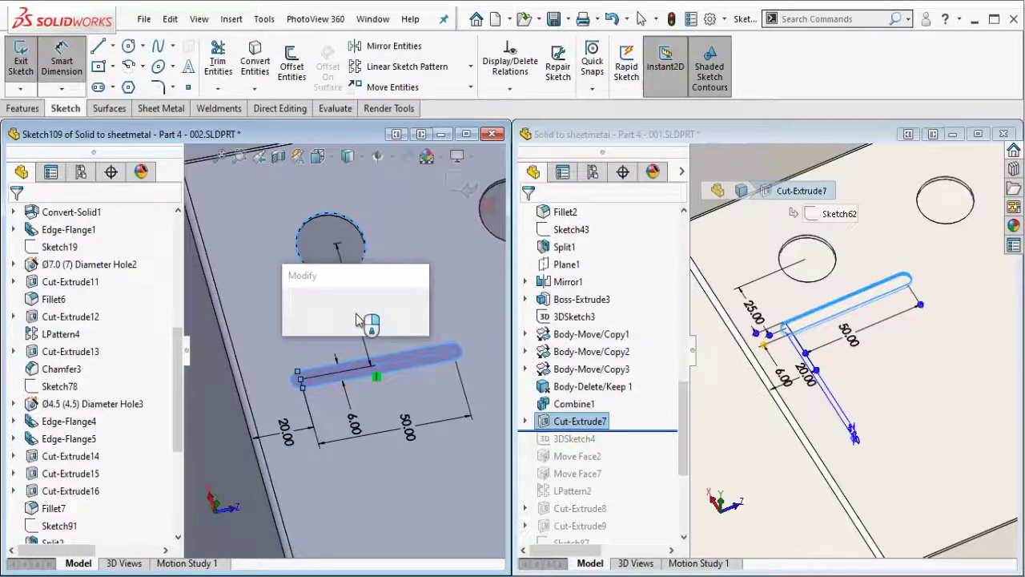
{"action": "type", "text": "25"}
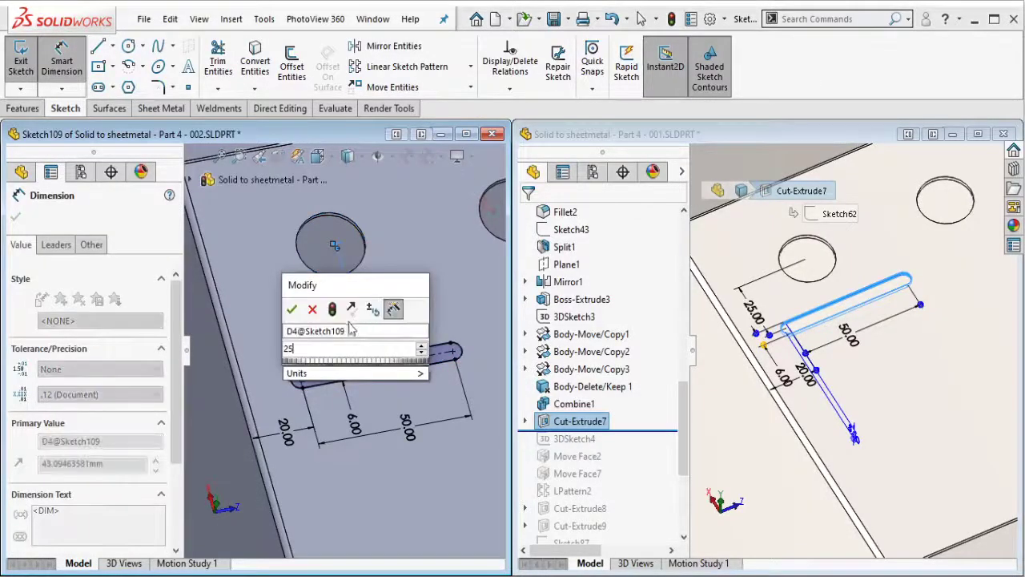
{"action": "key", "text": "Return"}
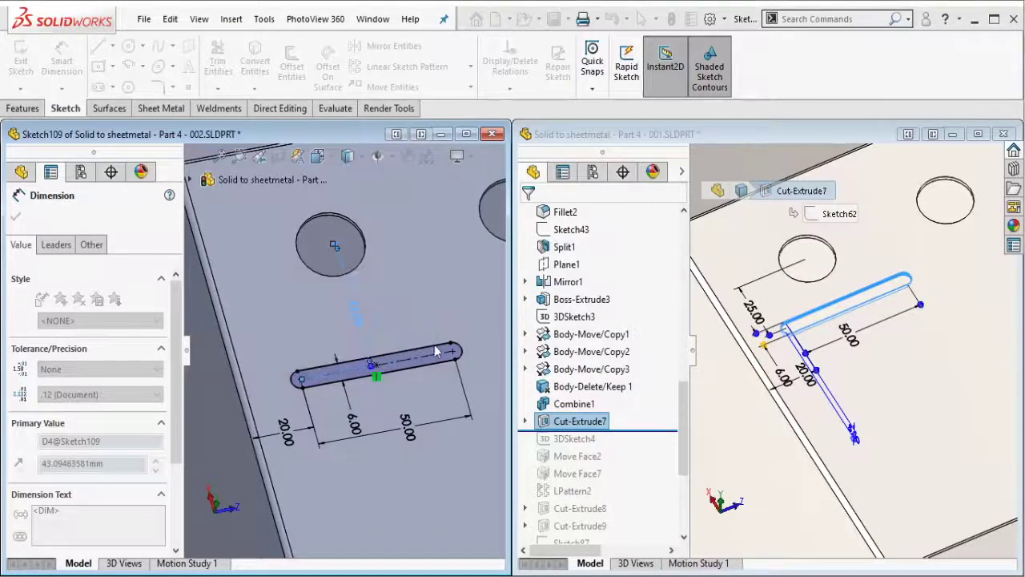
- Extrude-cut the slot through the panel and roll the reference part forward past Move Face7
{"action": "left_click", "coordinate": [24, 108]}
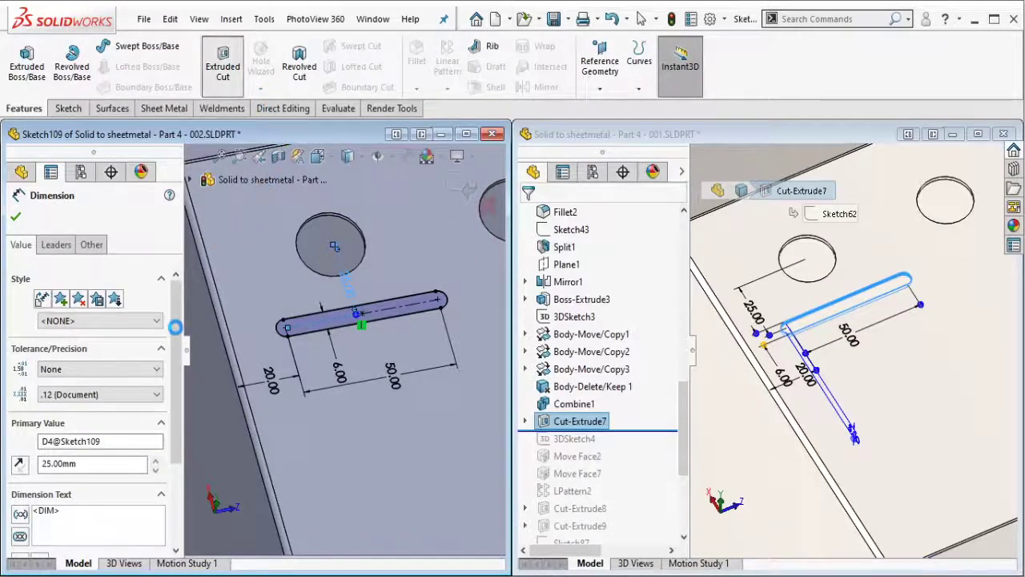
{"action": "left_click", "coordinate": [16, 216]}
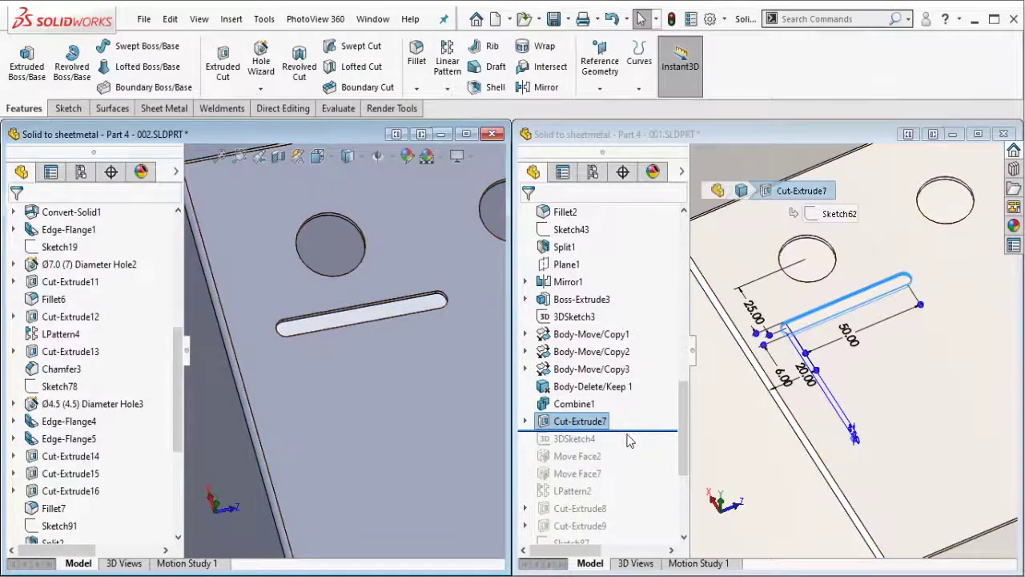
{"action": "left_click_drag", "start_coordinate": [632, 432], "coordinate": [631, 457]}
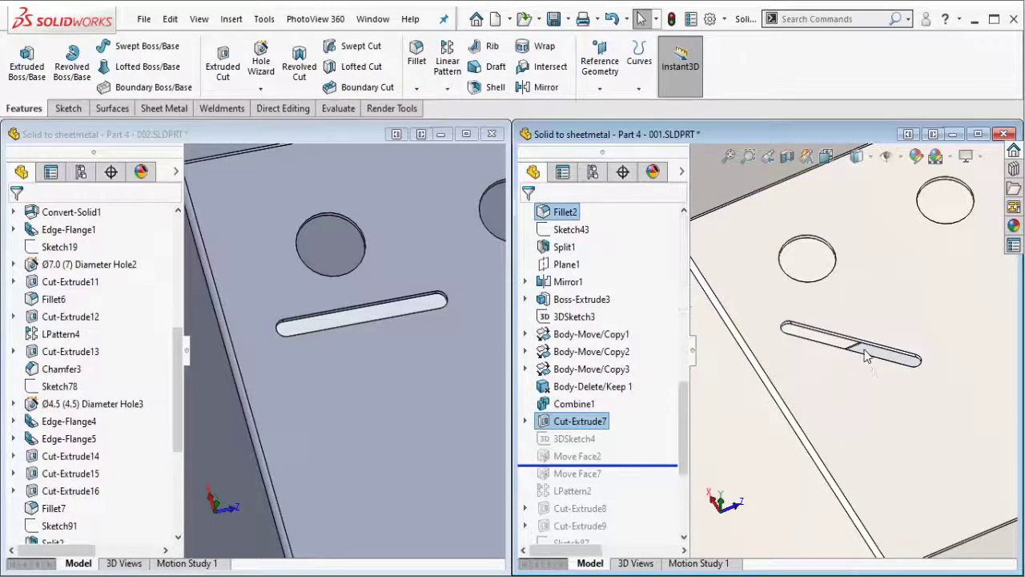
{"action": "scroll", "coordinate": [865, 361], "scroll_direction": "up", "scroll_amount": 5}
{"action": "mouse_move", "coordinate": [867, 358]}
{"action": "middle_mouse_down"}
{"action": "mouse_move", "coordinate": [749, 430]}
{"action": "mouse_move", "coordinate": [699, 442]}
{"action": "middle_mouse_up"}
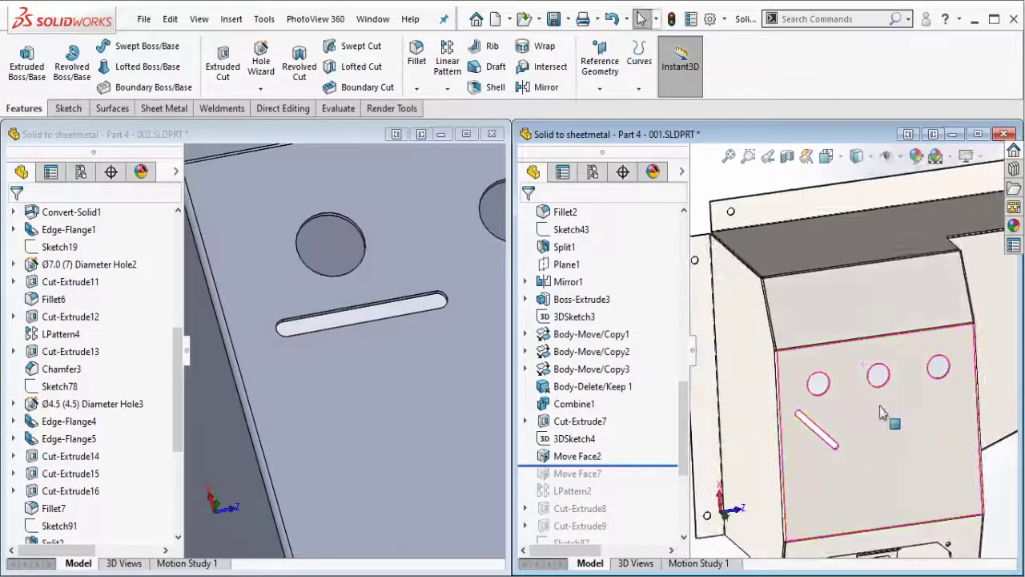
{"action": "left_click_drag", "start_coordinate": [664, 464], "coordinate": [647, 479]}
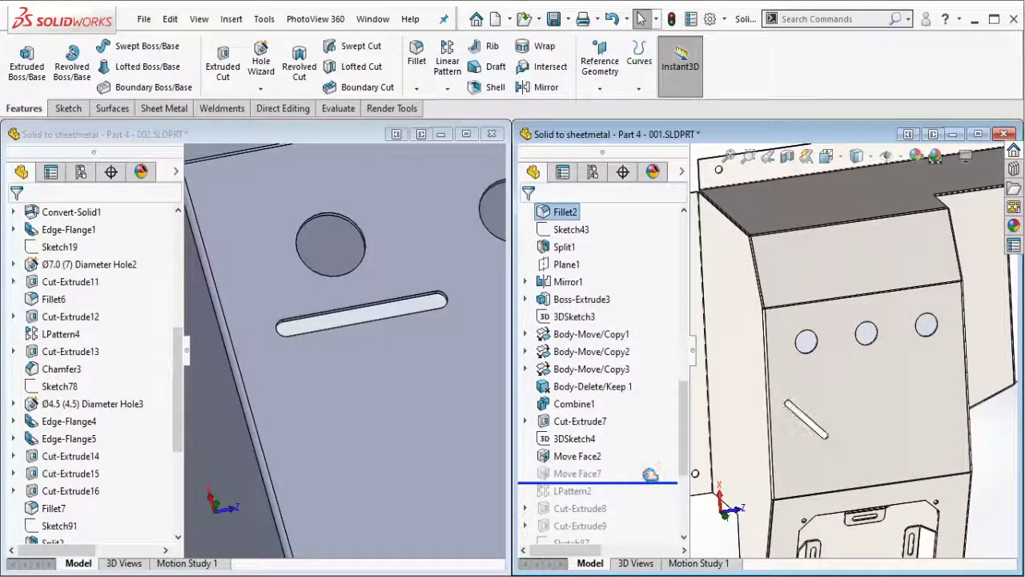
- Create 3DSketch9 on Part 4-002 and begin a line from the slot's lower rounded end
{"action": "left_click", "coordinate": [363, 355]}
{"action": "scroll", "coordinate": [364, 355], "scroll_direction": "down", "scroll_amount": 5}
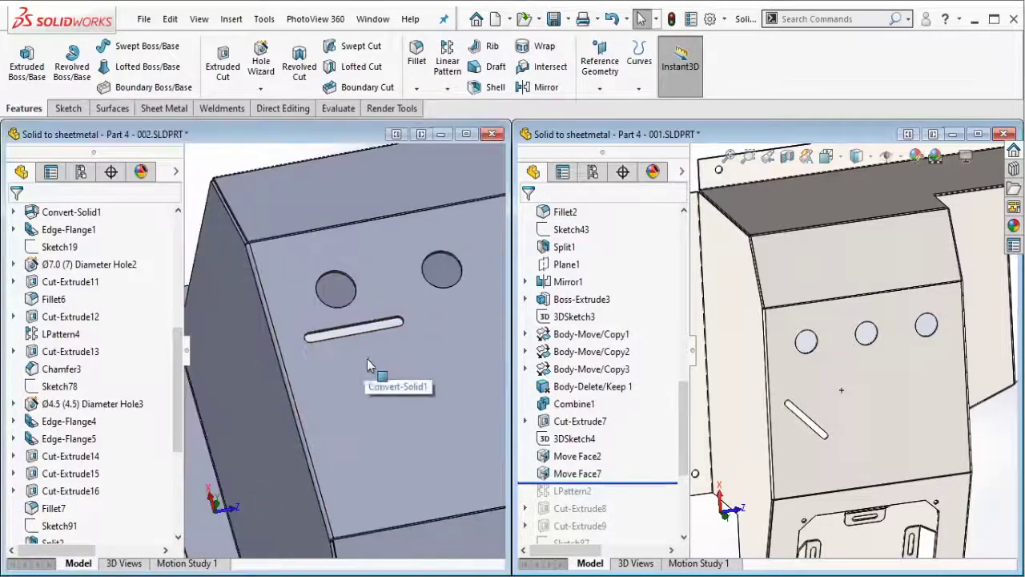
{"action": "middle_click_drag", "start_coordinate": [362, 404], "coordinate": [371, 313]}
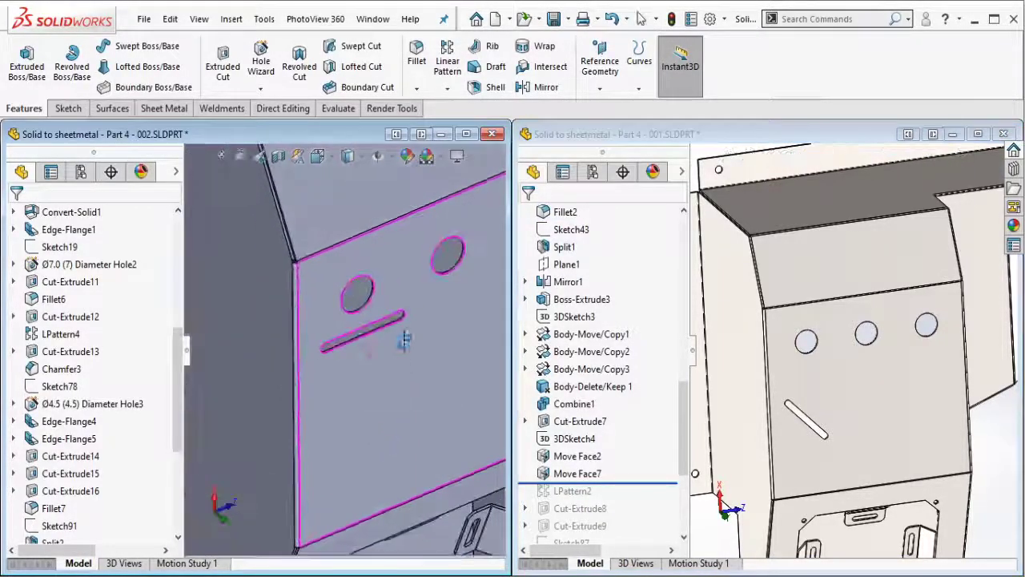
{"action": "left_click", "coordinate": [68, 108]}
{"action": "left_click", "coordinate": [20, 88]}
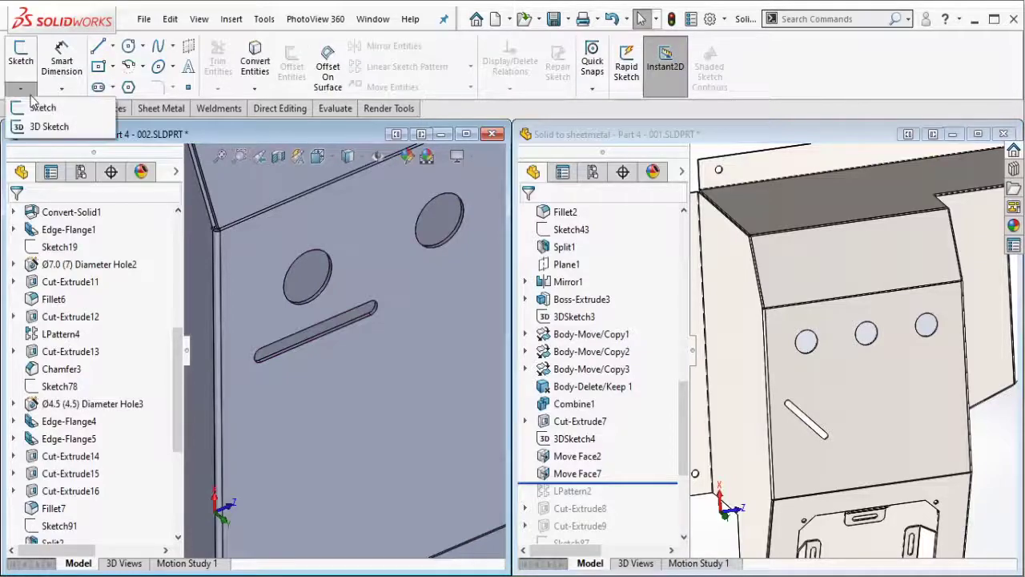
{"action": "left_click", "coordinate": [50, 126]}
{"action": "left_click", "coordinate": [99, 48]}
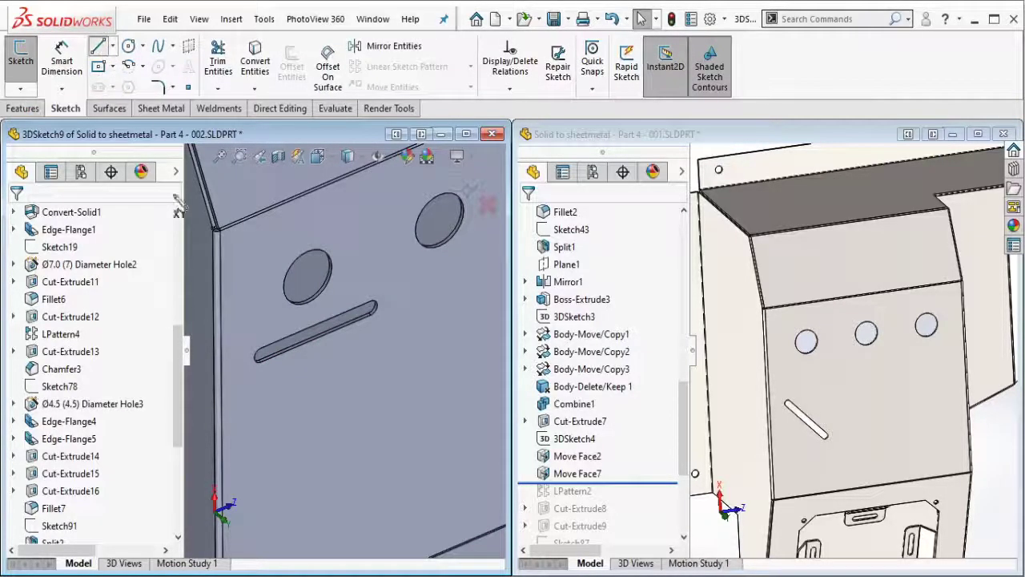
{"action": "middle_click_drag", "start_coordinate": [300, 416], "coordinate": [297, 403]}
{"action": "scroll", "coordinate": [301, 377], "scroll_direction": "down", "scroll_amount": 5}
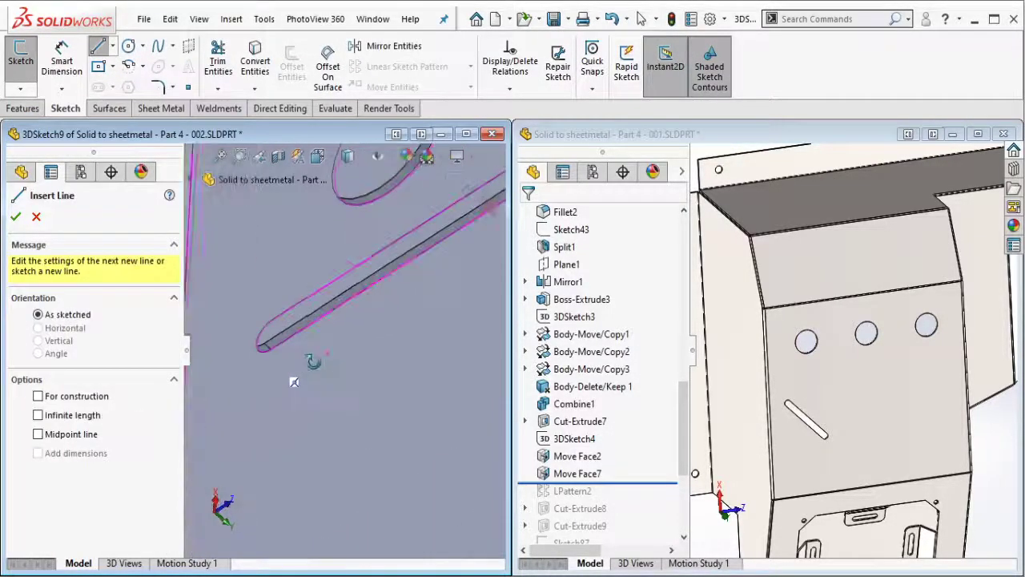
{"action": "left_click", "coordinate": [283, 343]}
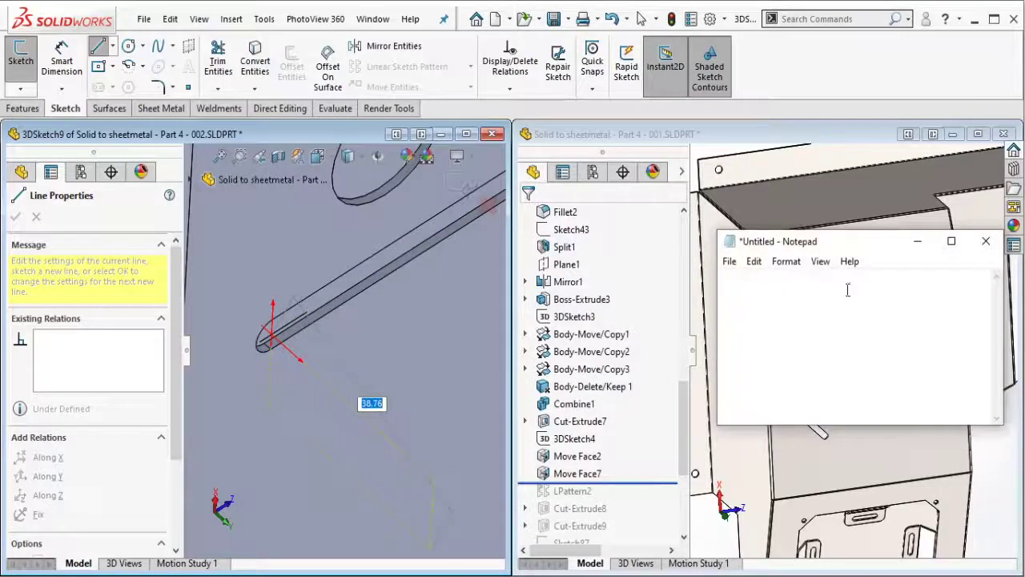
{"action": "left_click_drag", "start_coordinate": [863, 251], "coordinate": [478, 285]}
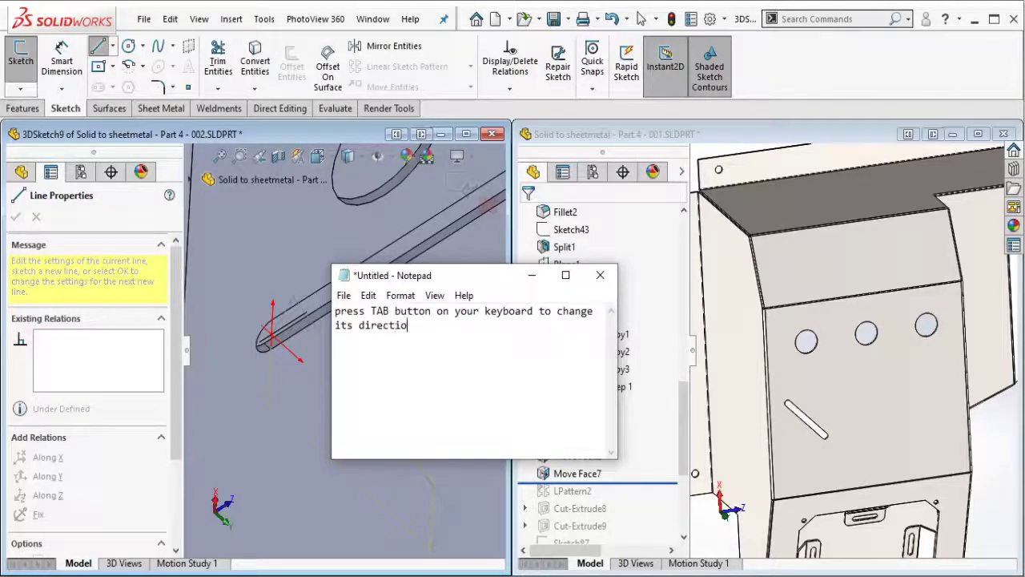
{"action": "left_click_drag", "start_coordinate": [485, 281], "coordinate": [627, 304]}
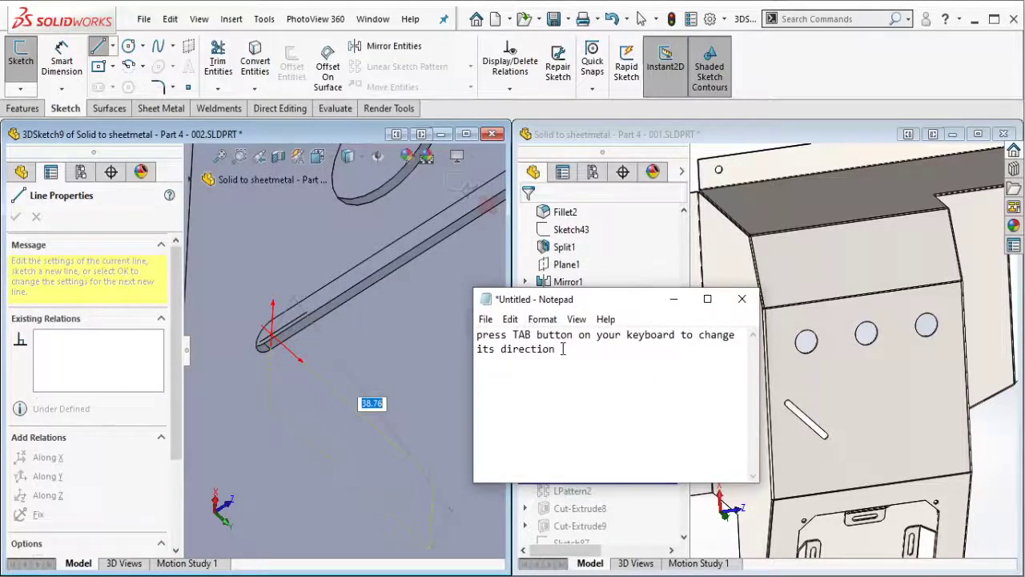
{"action": "key", "text": "ctrl+a"}
{"action": "key", "text": "BackSpace"}
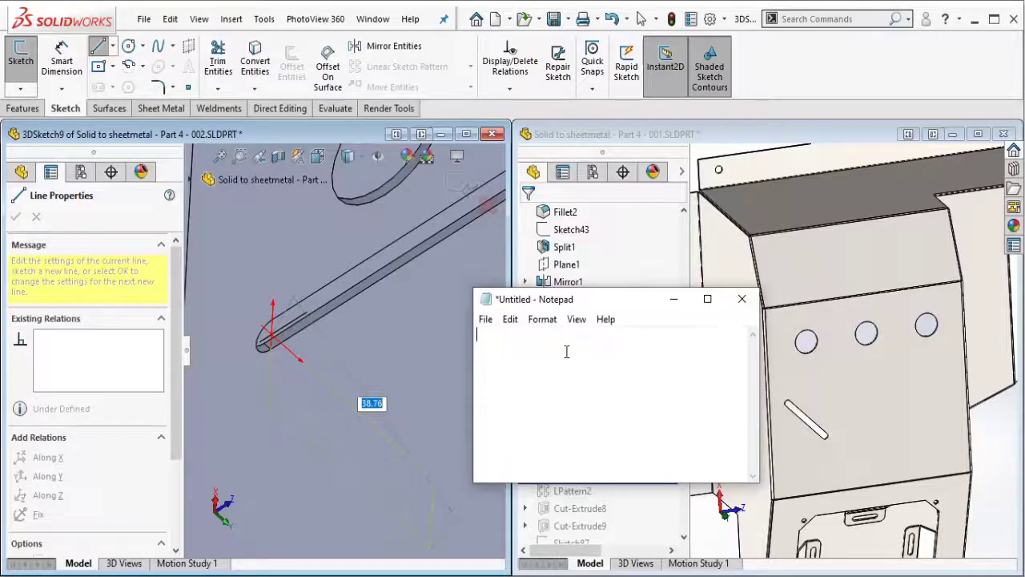
- Finish the line from the slot end, exit 3DSketch9, and bring up the Direct Editing tools
{"action": "left_click", "coordinate": [334, 280]}
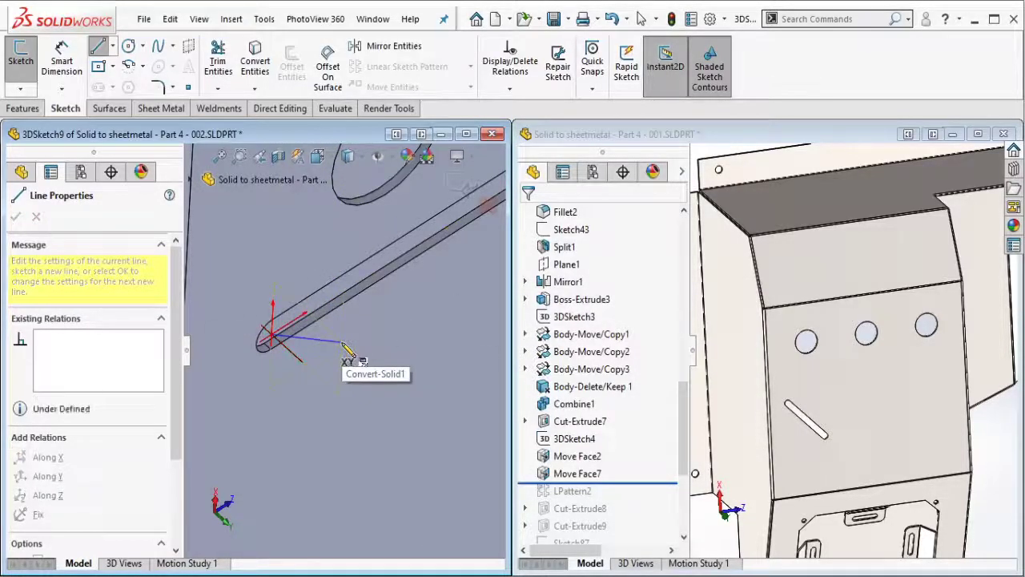
{"action": "scroll", "coordinate": [348, 355], "scroll_direction": "down", "scroll_amount": 3}
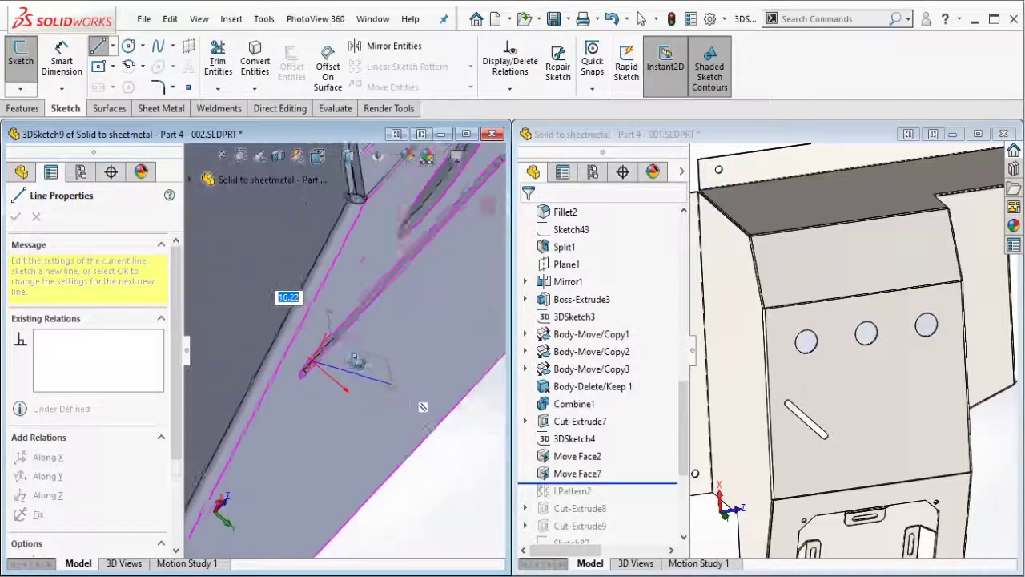
{"action": "scroll", "coordinate": [344, 366], "scroll_direction": "down", "scroll_amount": 2}
{"action": "left_click", "coordinate": [390, 417]}
{"action": "key", "text": "Escape"}
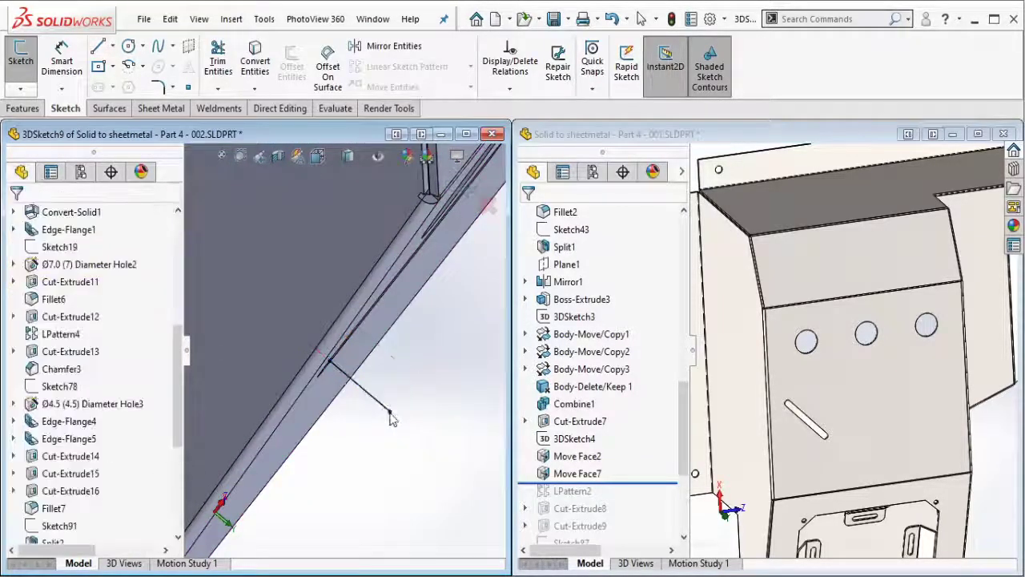
{"action": "mouse_move", "coordinate": [365, 408]}
{"action": "middle_mouse_down"}
{"action": "mouse_move", "coordinate": [290, 376]}
{"action": "mouse_move", "coordinate": [394, 286]}
{"action": "middle_mouse_up"}
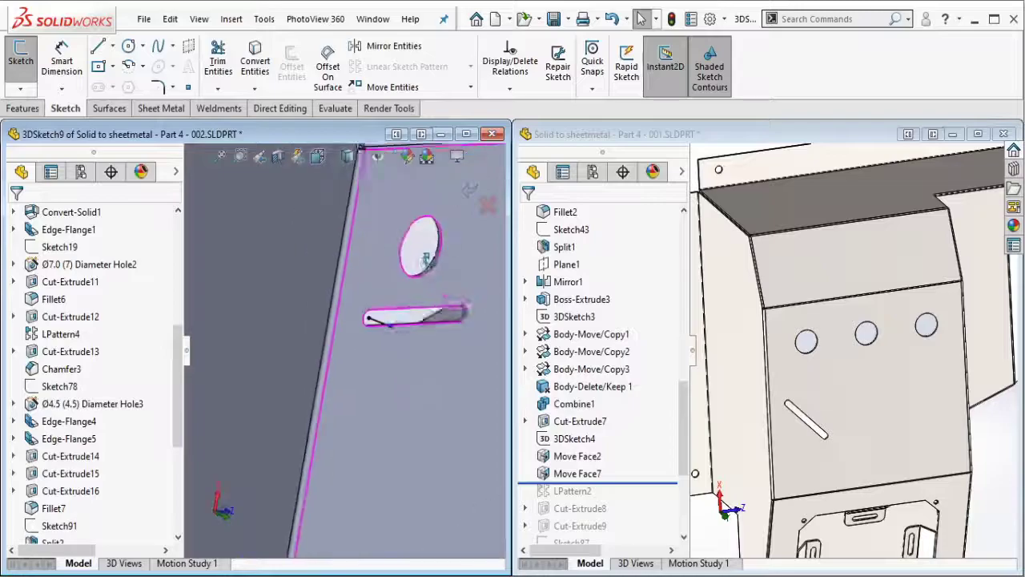
{"action": "left_click", "coordinate": [469, 189]}
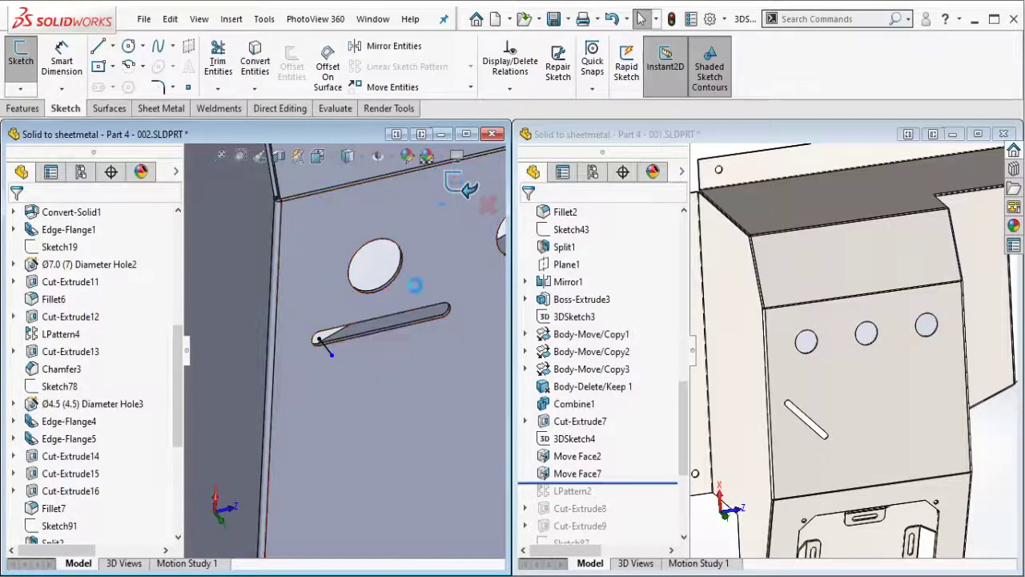
{"action": "scroll", "coordinate": [389, 343], "scroll_direction": "down", "scroll_amount": 3}
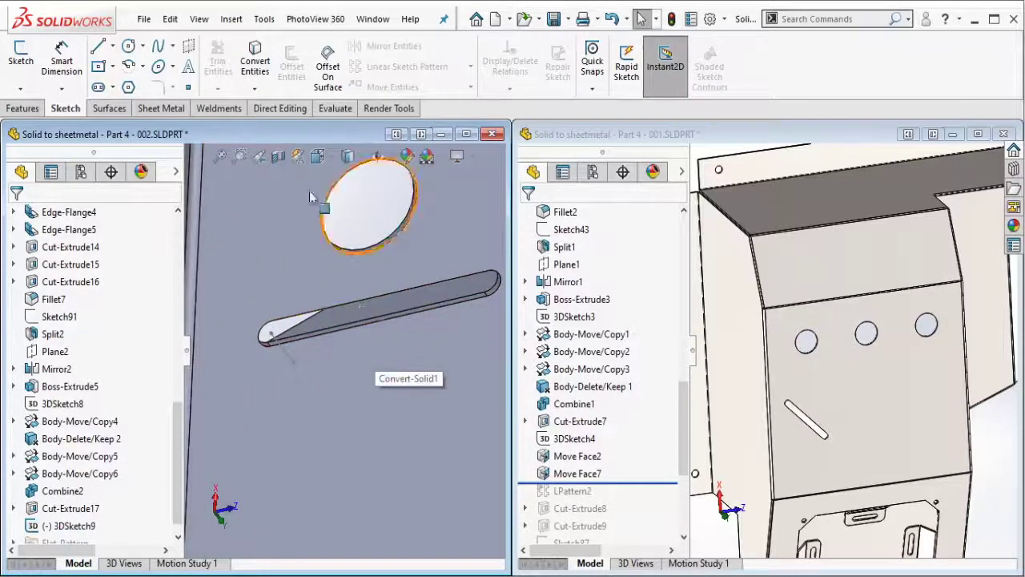
{"action": "left_click", "coordinate": [273, 110]}
- Set up a Move Face rotation of the four tangent slot faces about Line1@3DSketch9
{"action": "left_click", "coordinate": [18, 62]}
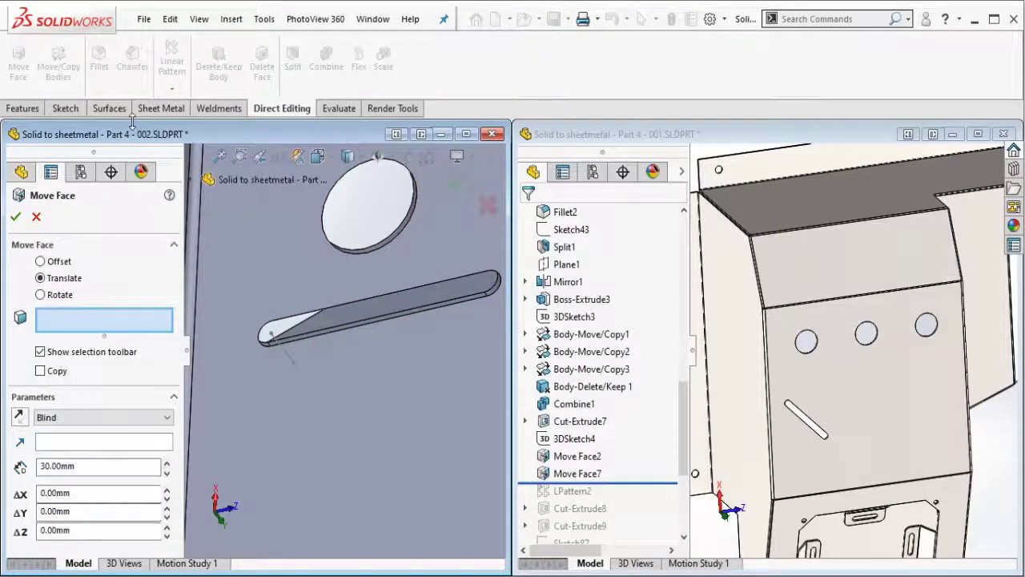
{"action": "left_click", "coordinate": [74, 295]}
{"action": "scroll", "coordinate": [318, 341], "scroll_direction": "down", "scroll_amount": 3}
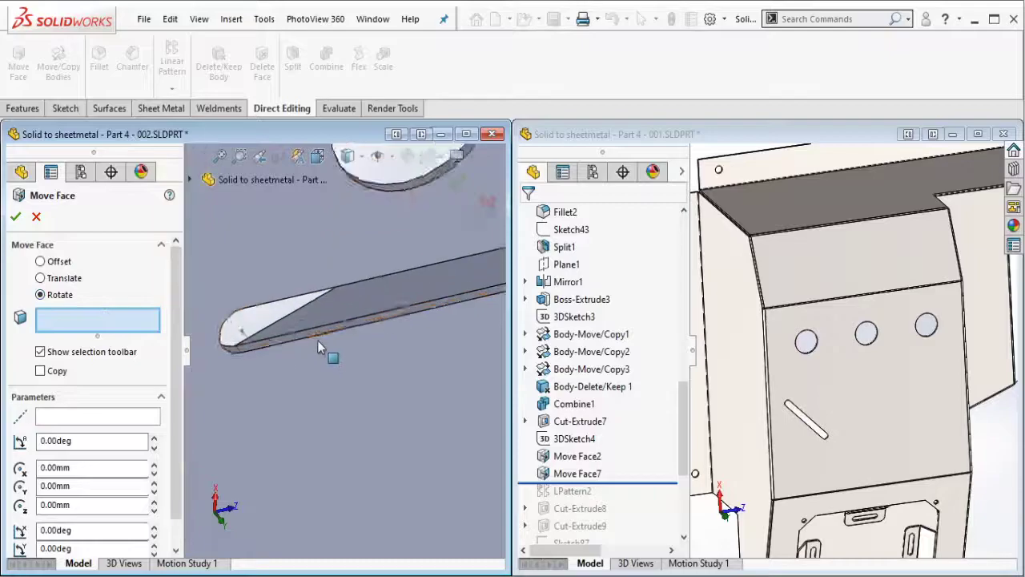
{"action": "right_click", "coordinate": [317, 335]}
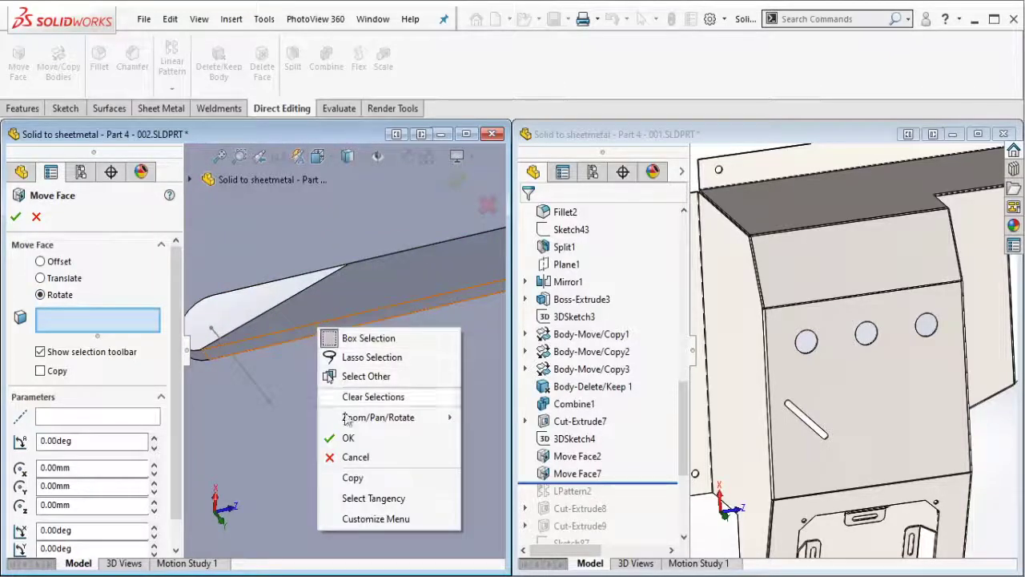
{"action": "left_click", "coordinate": [364, 498]}
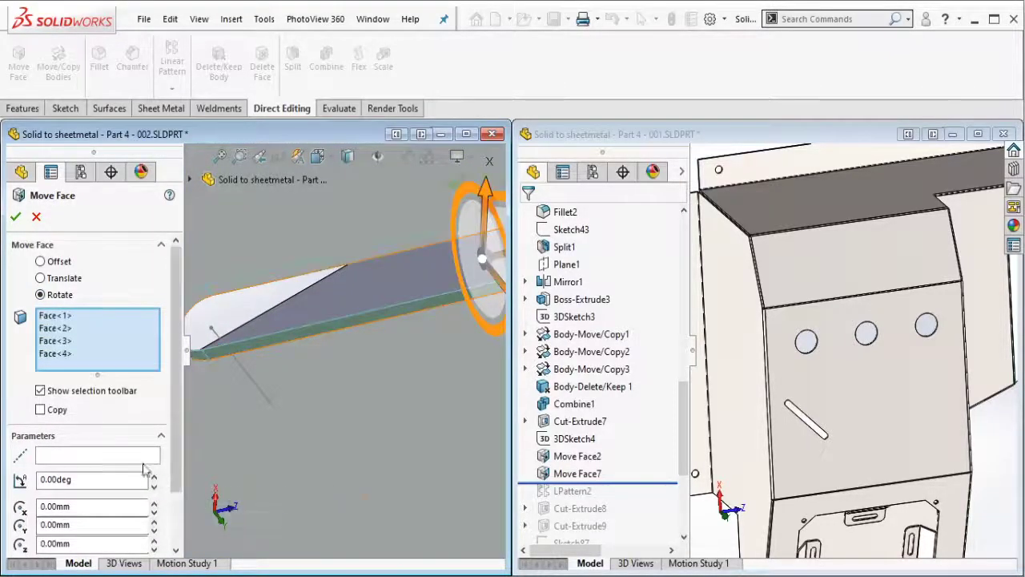
{"action": "left_click", "coordinate": [135, 458]}
{"action": "left_click", "coordinate": [251, 376]}
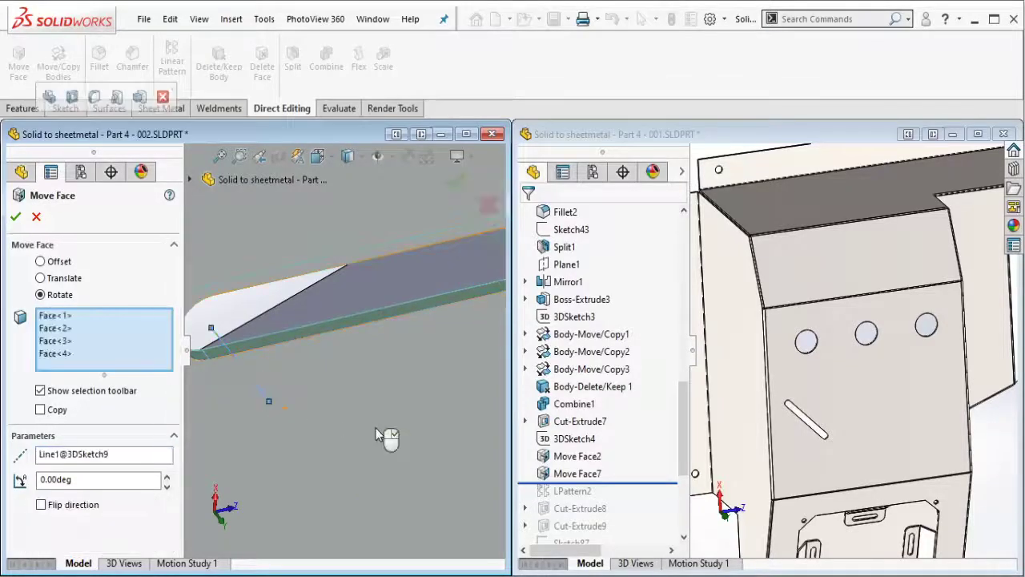
{"action": "scroll", "coordinate": [385, 435], "scroll_direction": "up", "scroll_amount": 3}
{"action": "middle_click_drag", "start_coordinate": [436, 395], "coordinate": [196, 468]}
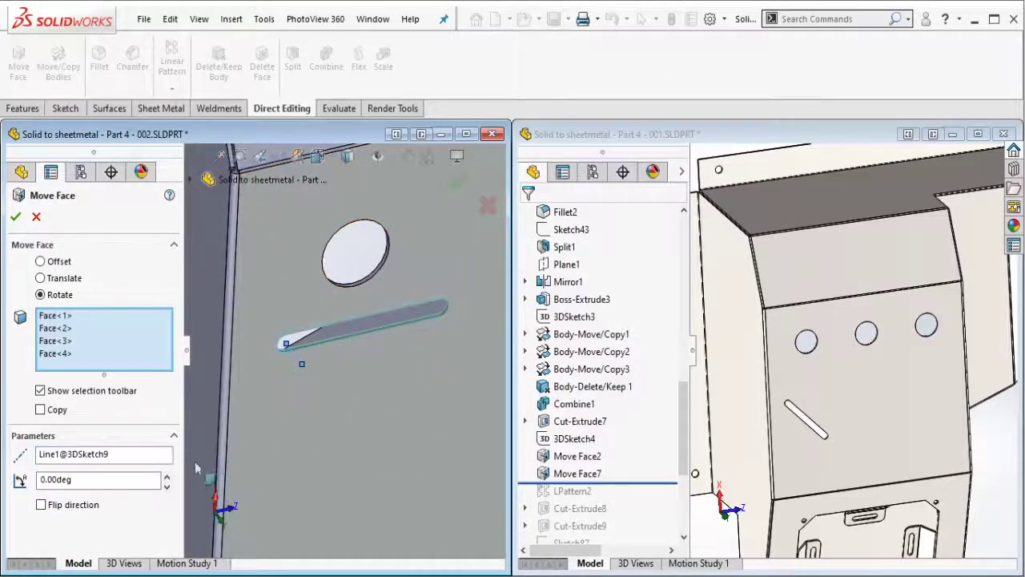
- Rotate the slot 45° in the flipped direction and apply it
{"action": "left_click", "coordinate": [167, 478]}
{"action": "left_click", "coordinate": [67, 504]}
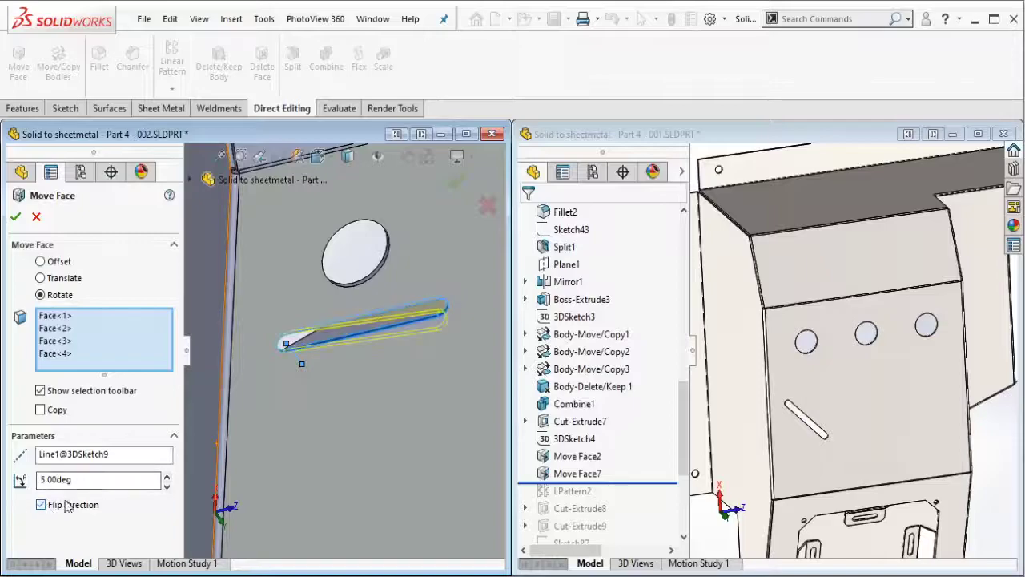
{"action": "left_click", "coordinate": [167, 474]}
{"action": "left_click", "coordinate": [167, 474]}
{"action": "left_click", "coordinate": [167, 474]}
{"action": "left_click", "coordinate": [167, 474]}
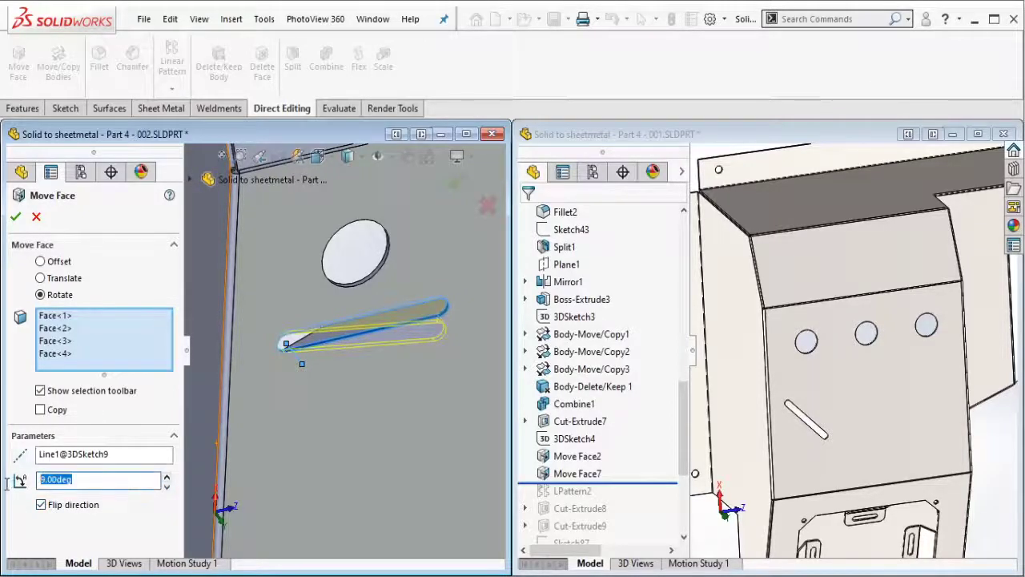
{"action": "type", "text": "45"}
{"action": "key", "text": "Return"}
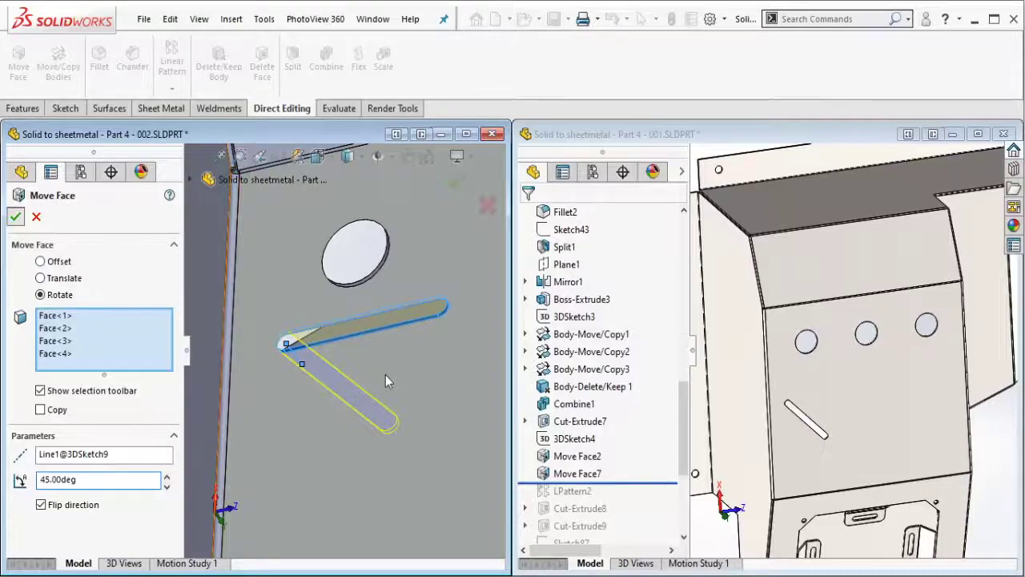
{"action": "key", "text": "Return"}
{"action": "middle_click_drag", "start_coordinate": [385, 375], "coordinate": [304, 359]}
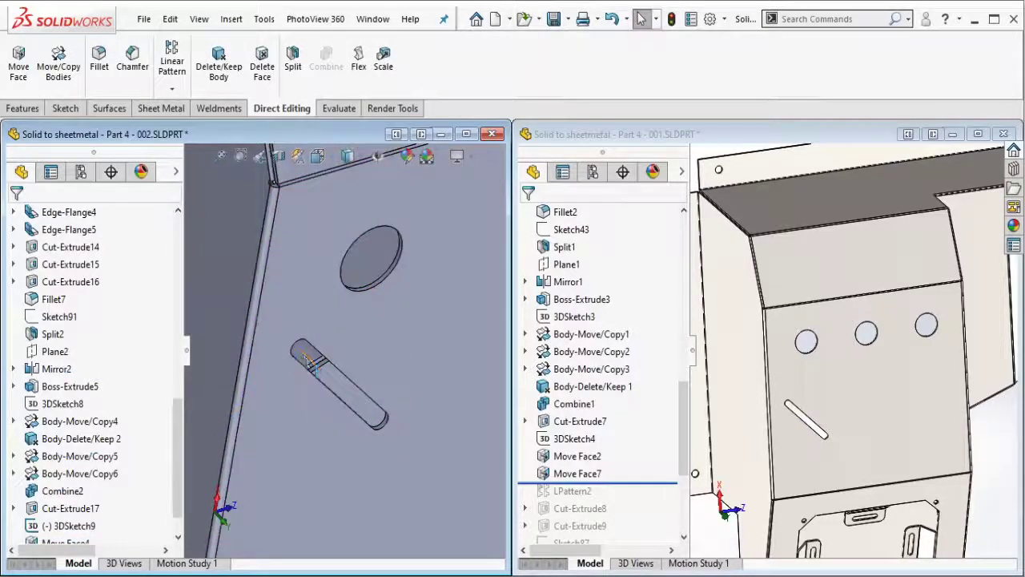
- Translate the four tangent slot faces by ΔX -30 mm with Move Face
{"action": "left_click", "coordinate": [314, 362]}
{"action": "middle_click_drag", "start_coordinate": [369, 323], "coordinate": [397, 367]}
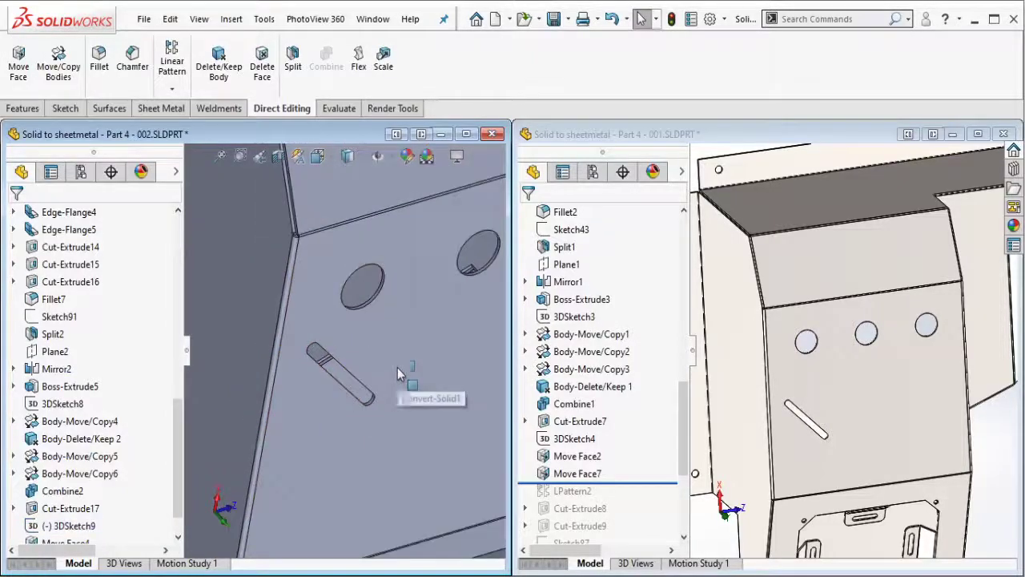
{"action": "left_click", "coordinate": [19, 64]}
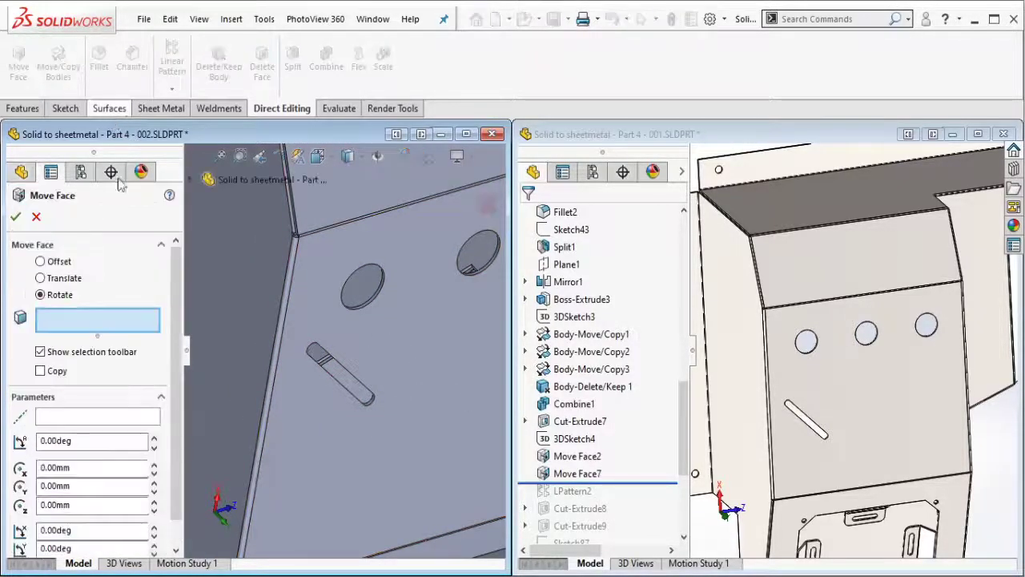
{"action": "left_click", "coordinate": [42, 277]}
{"action": "scroll", "coordinate": [368, 393], "scroll_direction": "down", "scroll_amount": 5}
{"action": "scroll", "coordinate": [393, 408], "scroll_direction": "down", "scroll_amount": 2}
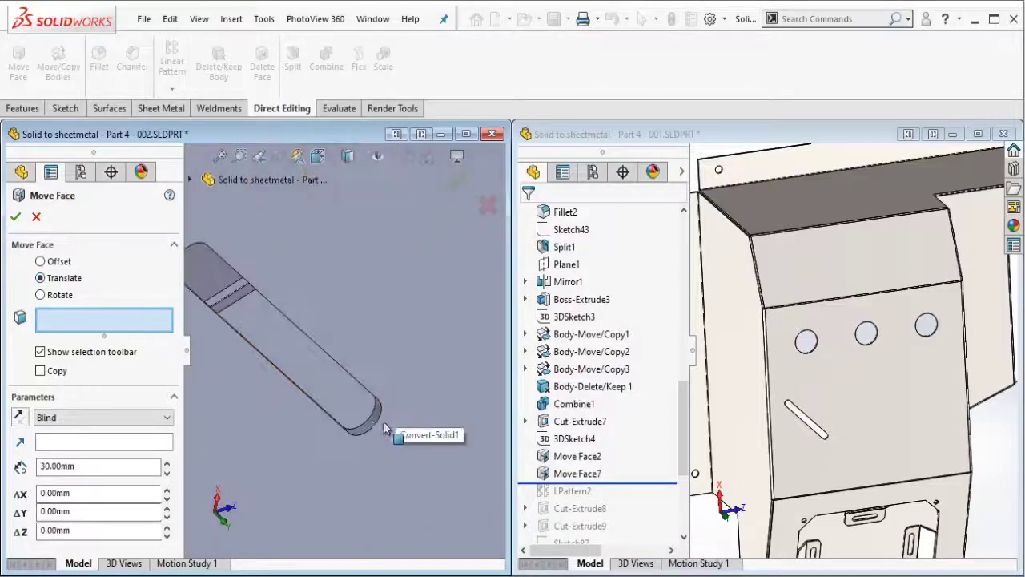
{"action": "right_click", "coordinate": [371, 420]}
{"action": "left_click", "coordinate": [409, 387]}
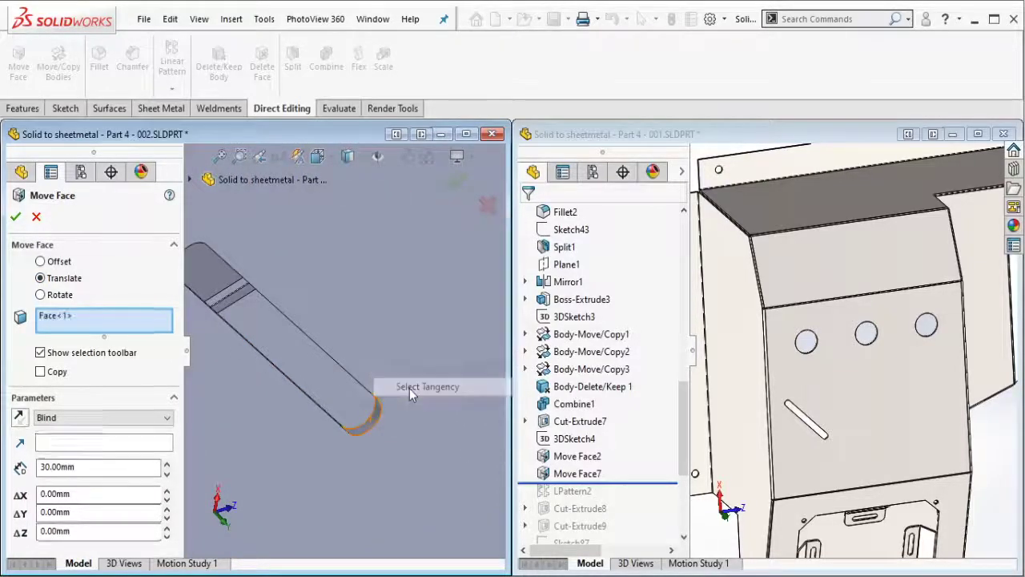
{"action": "mouse_move", "coordinate": [409, 387]}
{"action": "middle_mouse_down"}
{"action": "mouse_move", "coordinate": [432, 351]}
{"action": "mouse_move", "coordinate": [432, 324]}
{"action": "middle_mouse_up"}
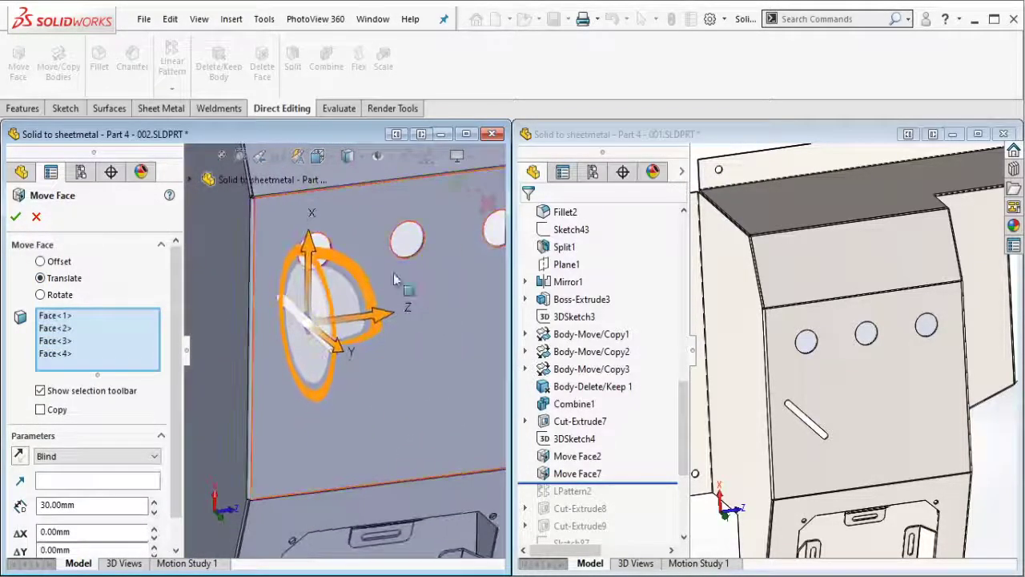
{"action": "mouse_move", "coordinate": [309, 273]}
{"action": "left_mouse_down"}
{"action": "mouse_move", "coordinate": [329, 286]}
{"action": "mouse_move", "coordinate": [333, 335]}
{"action": "mouse_move", "coordinate": [330, 320]}
{"action": "left_mouse_up"}
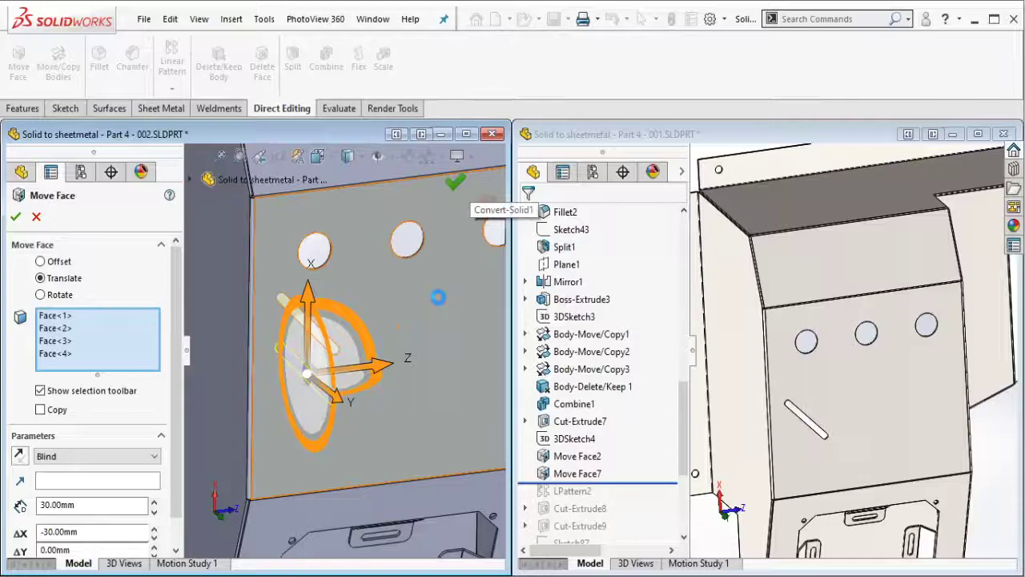
{"action": "key", "text": "Return"}
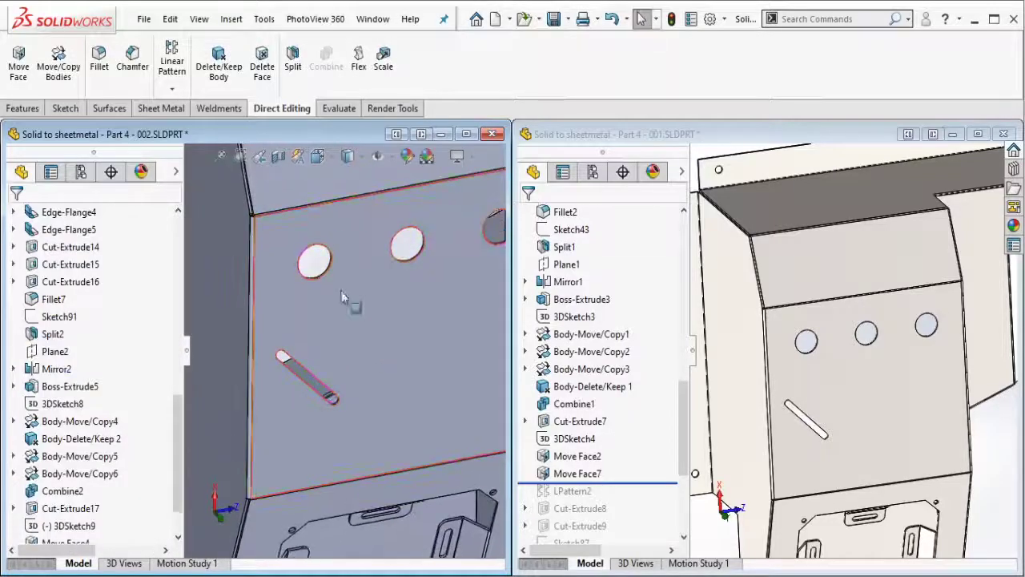
- Start a linear pattern along the top edge with the four tangent slot faces selected
{"action": "left_click", "coordinate": [300, 214]}
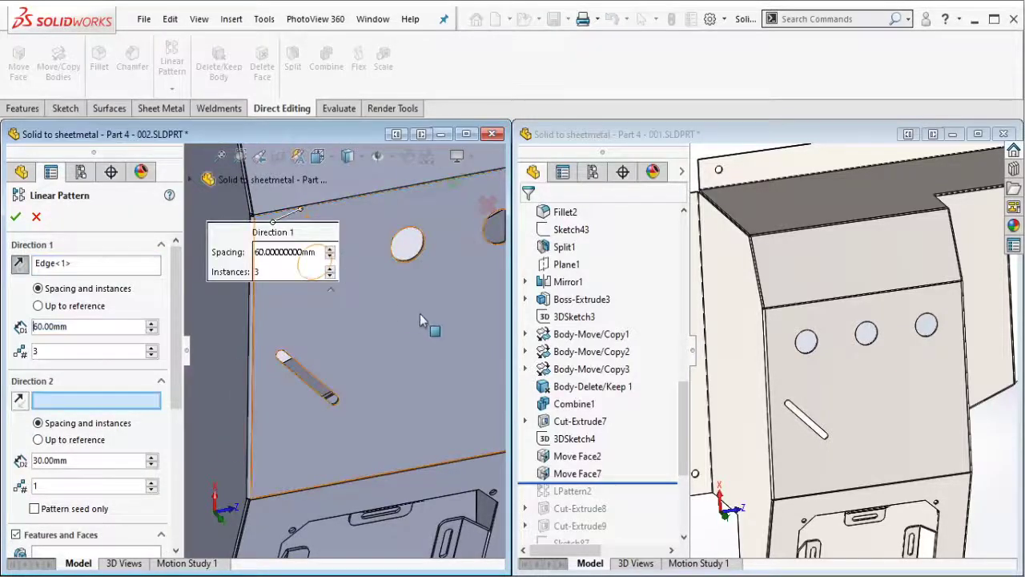
{"action": "scroll", "coordinate": [419, 313], "scroll_direction": "up", "scroll_amount": 3}
{"action": "scroll", "coordinate": [436, 342], "scroll_direction": "down", "scroll_amount": 3}
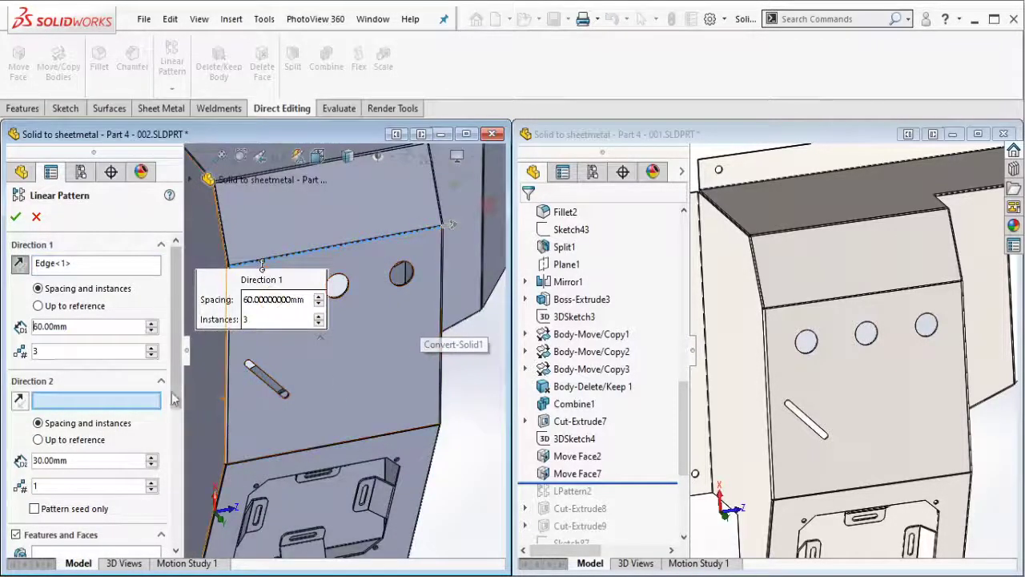
{"action": "scroll", "coordinate": [96, 360], "scroll_direction": "down", "scroll_amount": 3}
{"action": "left_click", "coordinate": [108, 454]}
{"action": "scroll", "coordinate": [280, 380], "scroll_direction": "down", "scroll_amount": 3}
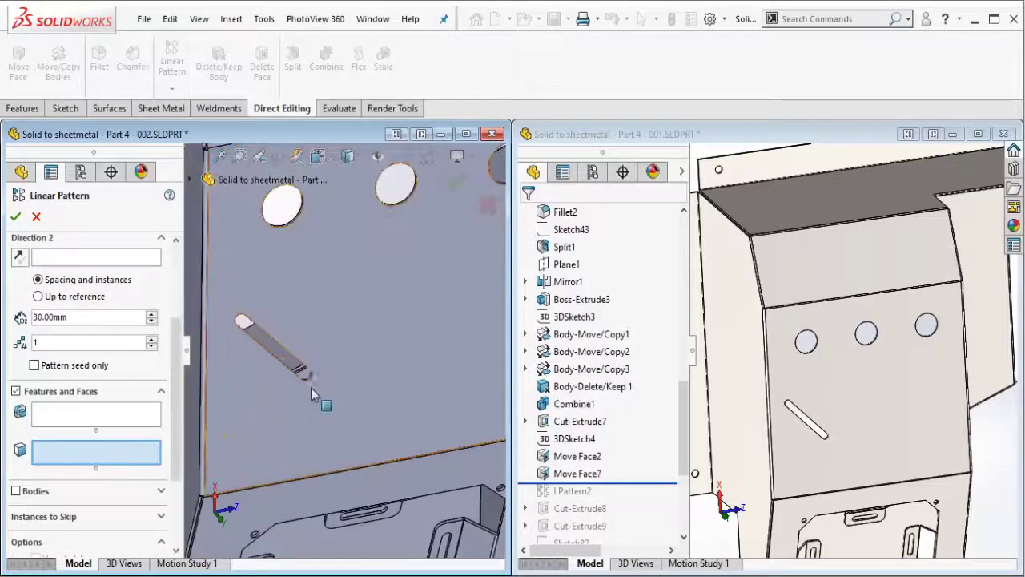
{"action": "scroll", "coordinate": [319, 371], "scroll_direction": "down", "scroll_amount": 3}
{"action": "right_click", "coordinate": [269, 362]}
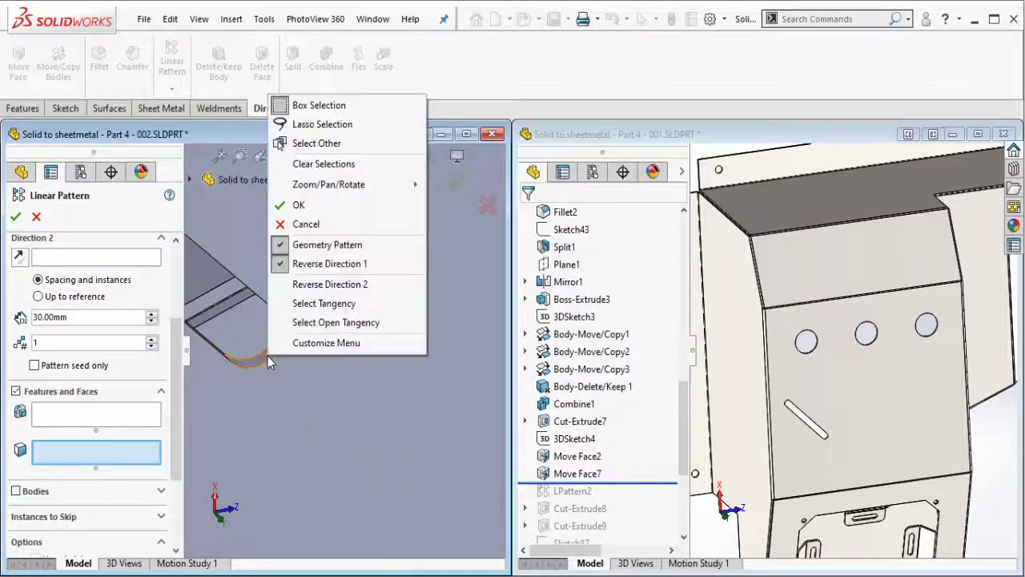
{"action": "left_click", "coordinate": [325, 304]}
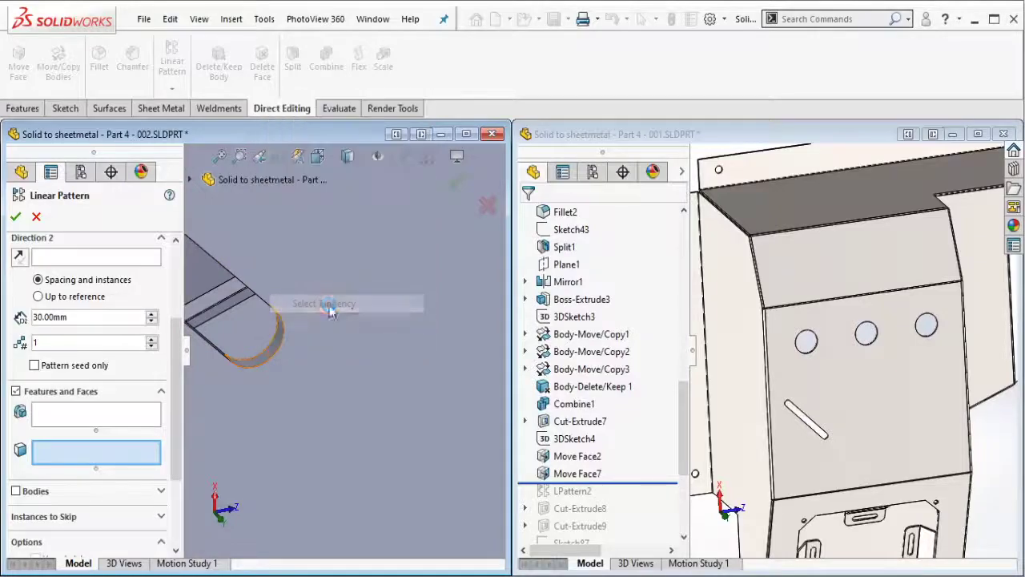
- Space the pattern 20 mm apart with 7 instances and apply it
{"action": "scroll", "coordinate": [383, 329], "scroll_direction": "up", "scroll_amount": 3}
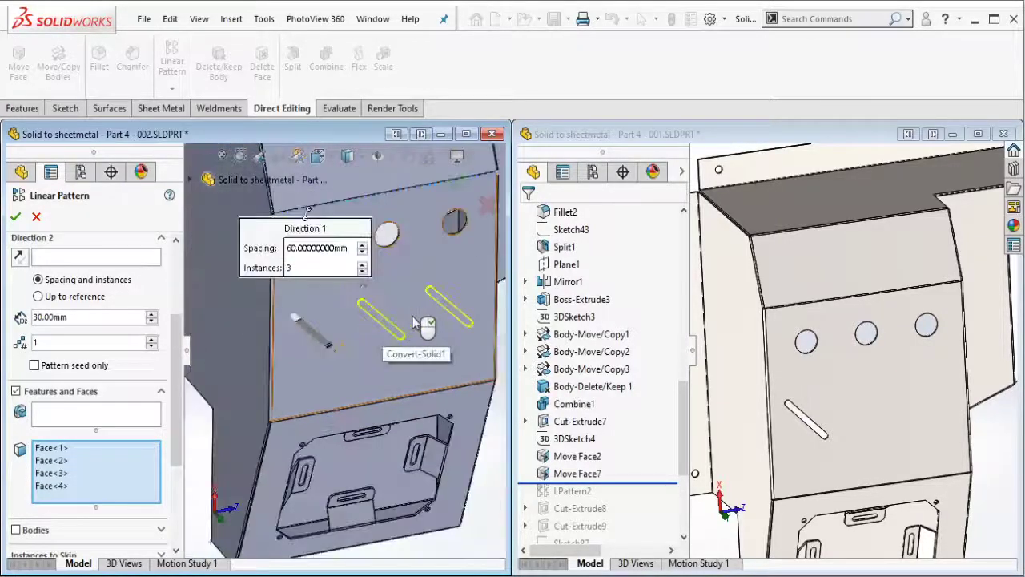
{"action": "scroll", "coordinate": [416, 296], "scroll_direction": "up", "scroll_amount": 1}
{"action": "scroll", "coordinate": [178, 337], "scroll_direction": "up", "scroll_amount": 3}
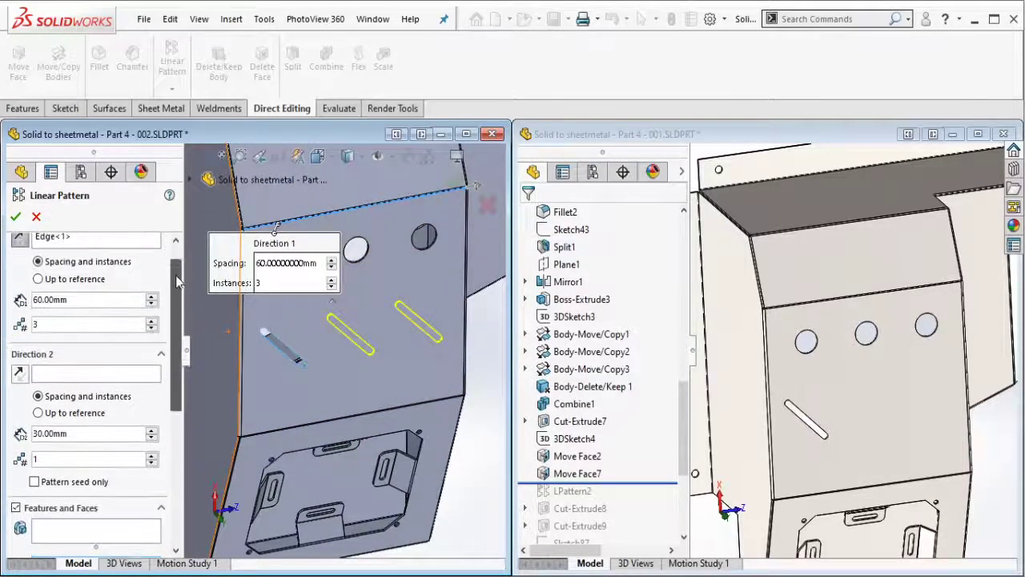
{"action": "left_click", "coordinate": [154, 304]}
{"action": "left_click", "coordinate": [154, 304]}
{"action": "left_click", "coordinate": [154, 304]}
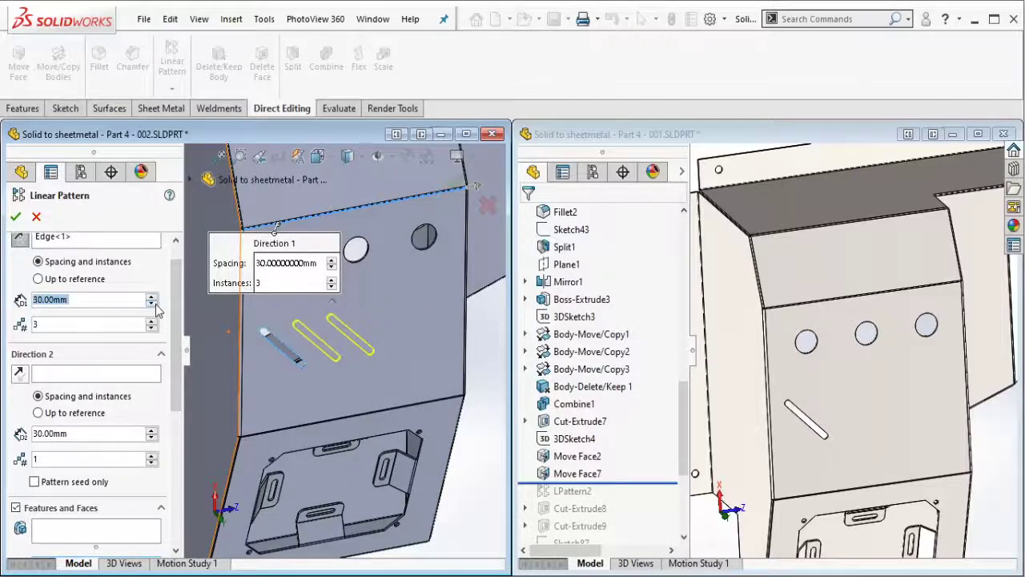
{"action": "left_click", "coordinate": [153, 304]}
{"action": "type", "text": "7"}
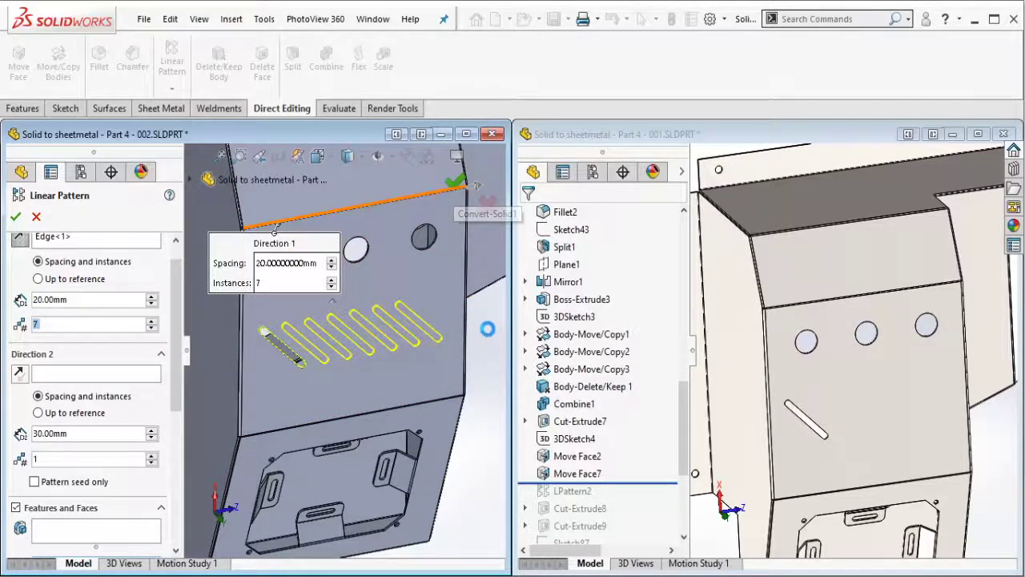
{"action": "key", "text": "Return"}
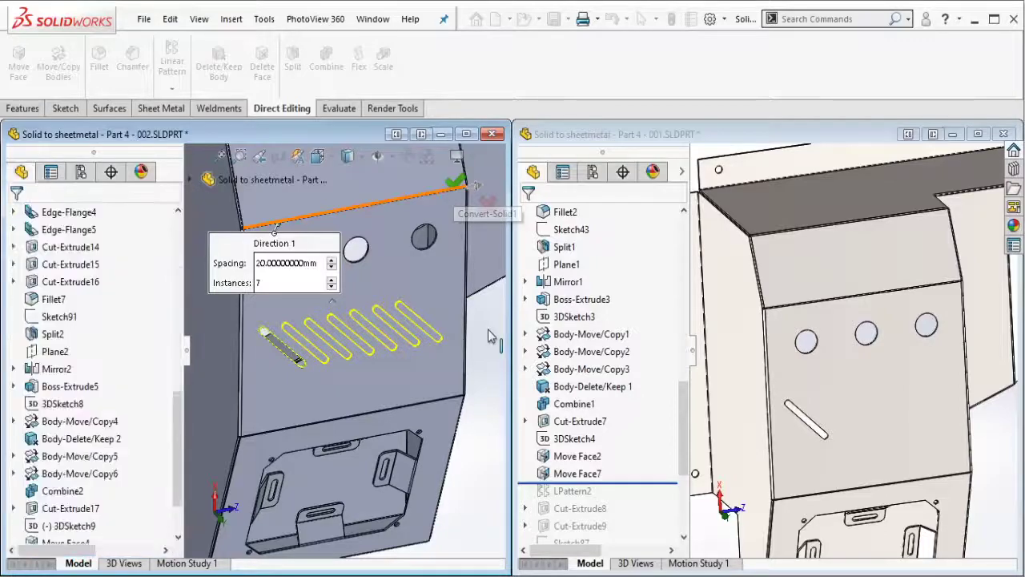
{"action": "left_click", "coordinate": [718, 140]}
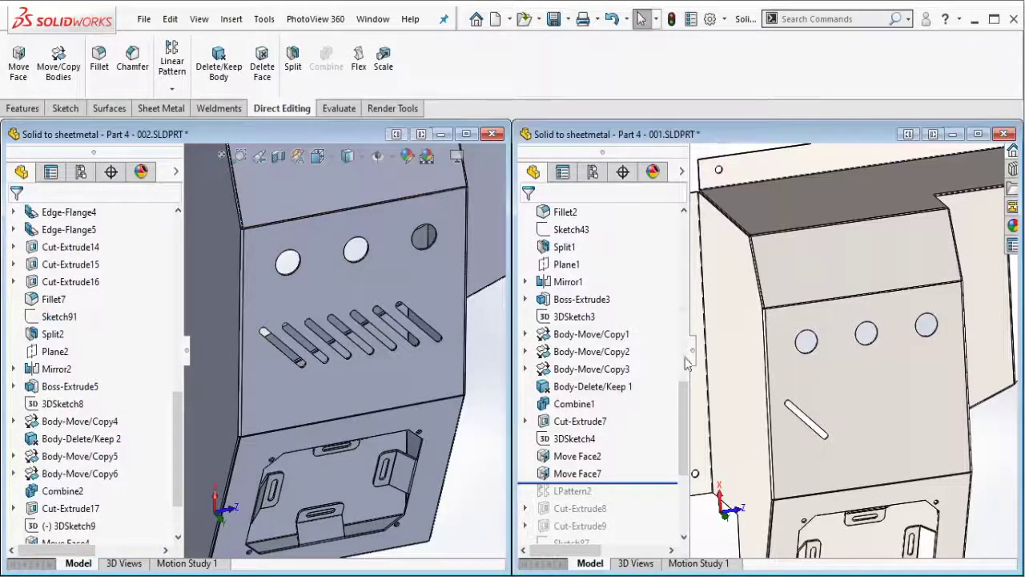
- Inspect the reference part's three Ø22 side holes at Cut-Extrude8, then orbit part 002 to its side panel
{"action": "scroll", "coordinate": [685, 394], "scroll_direction": "down", "scroll_amount": 4}
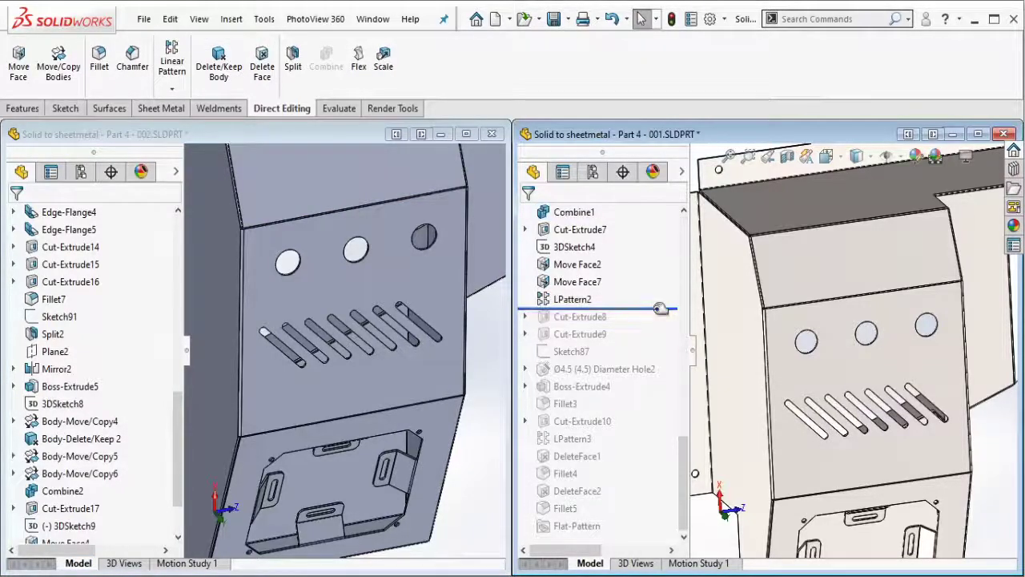
{"action": "left_click_drag", "start_coordinate": [660, 308], "coordinate": [654, 321]}
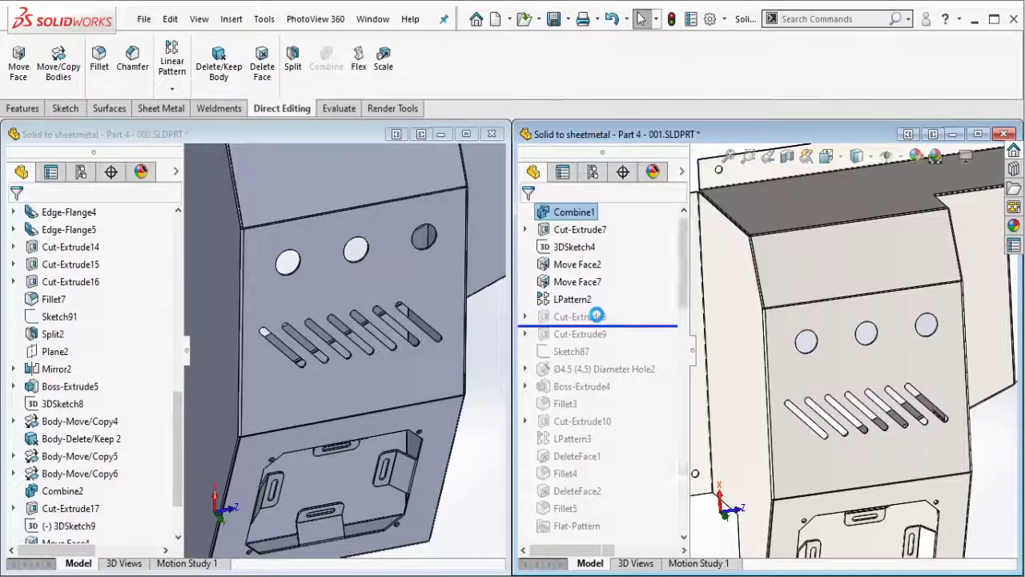
{"action": "left_click_drag", "start_coordinate": [602, 316], "coordinate": [600, 321]}
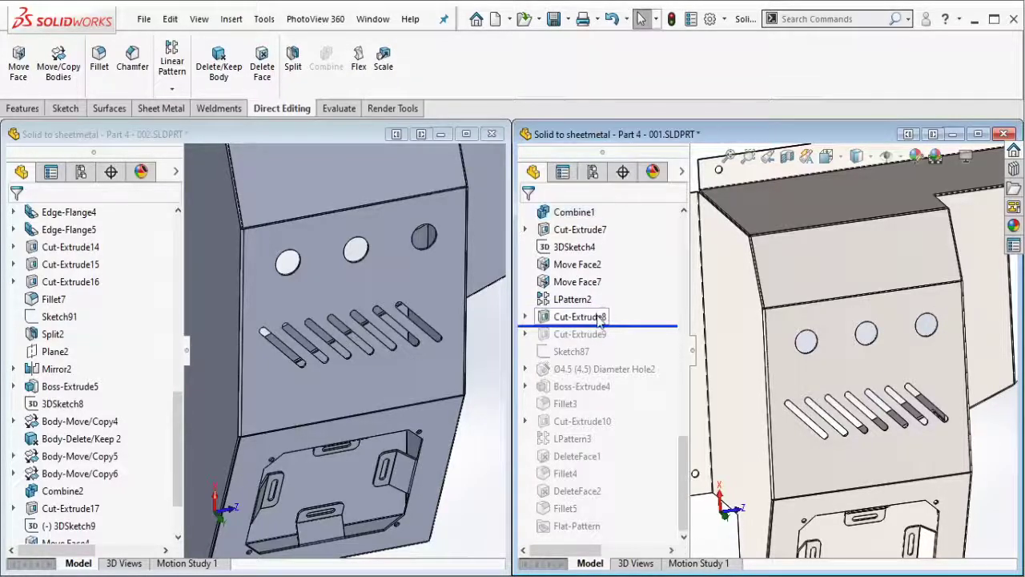
{"action": "left_click", "coordinate": [599, 321]}
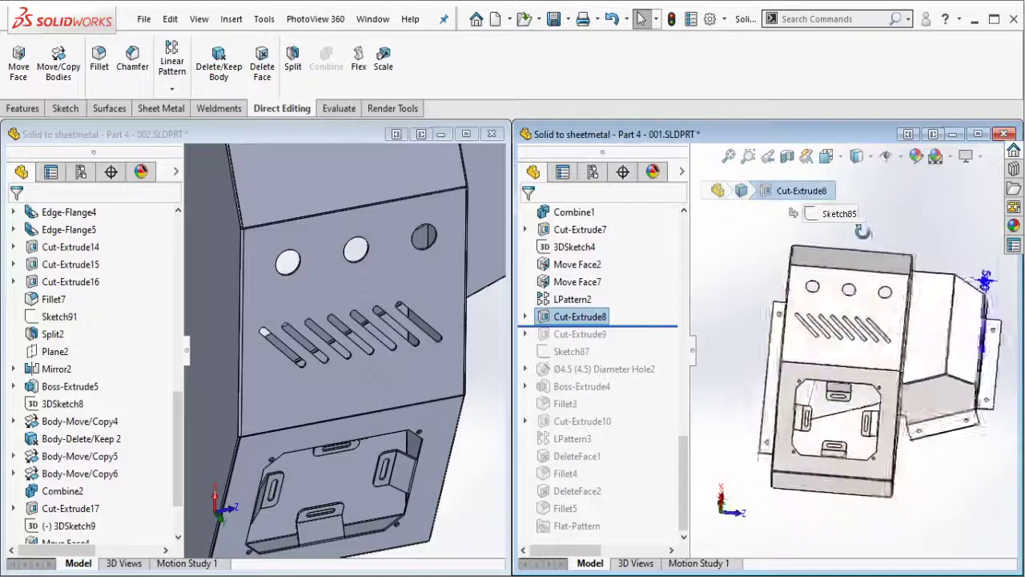
{"action": "middle_click_drag", "start_coordinate": [906, 258], "coordinate": [811, 286]}
{"action": "scroll", "coordinate": [947, 399], "scroll_direction": "down", "scroll_amount": 3}
{"action": "scroll", "coordinate": [947, 398], "scroll_direction": "down", "scroll_amount": 3}
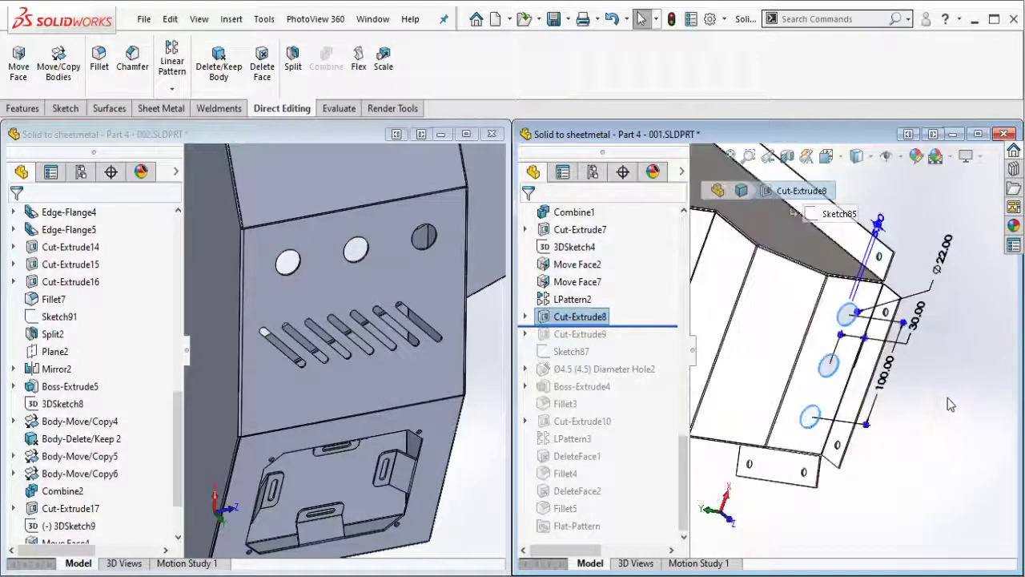
{"action": "left_click", "coordinate": [485, 352]}
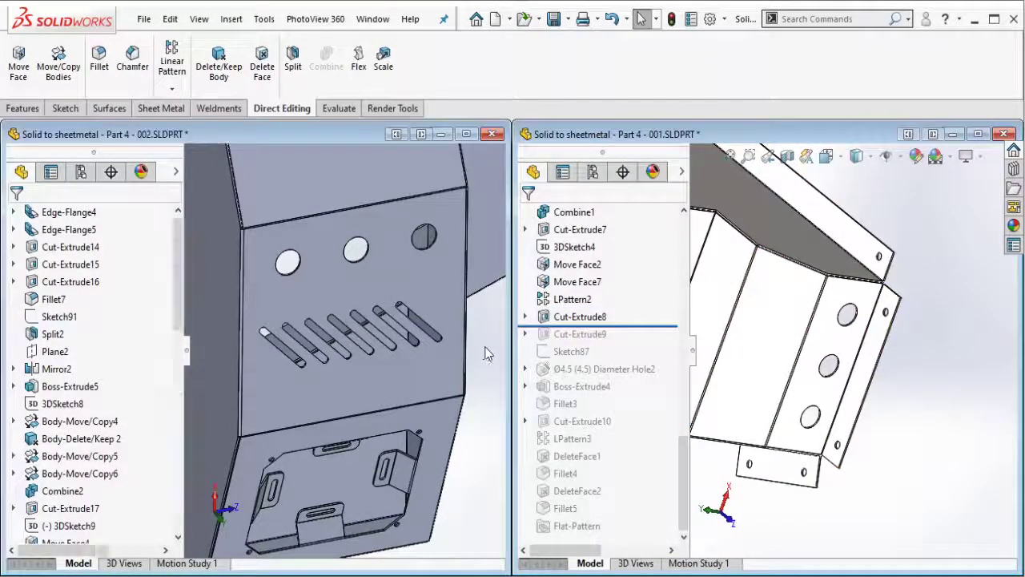
{"action": "mouse_move", "coordinate": [473, 312]}
{"action": "middle_mouse_down"}
{"action": "mouse_move", "coordinate": [378, 303]}
{"action": "mouse_move", "coordinate": [428, 311]}
{"action": "middle_mouse_up"}
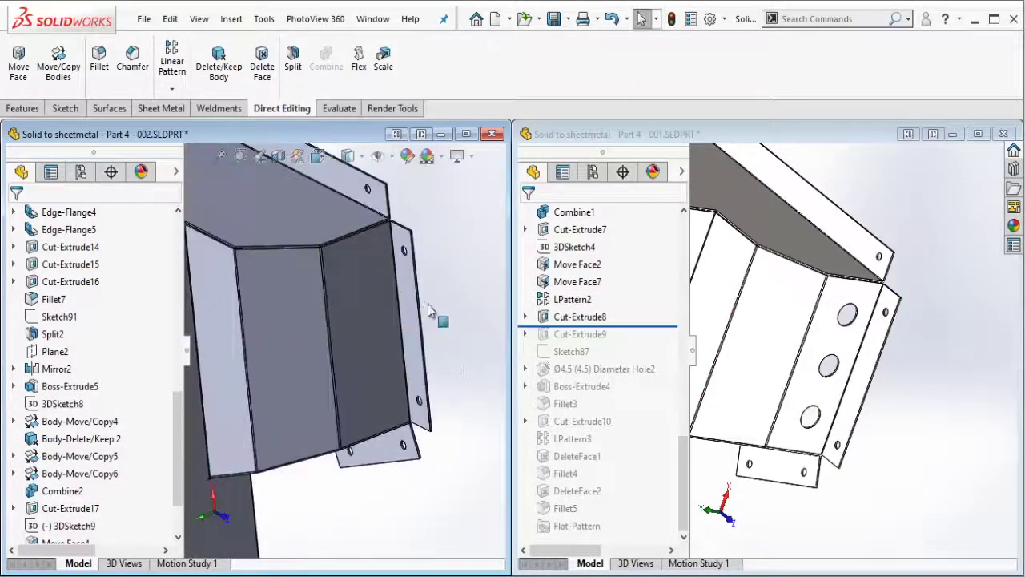
- Sketch three circles on the angled side panel and make them equal
{"action": "left_click", "coordinate": [392, 336]}
{"action": "left_click", "coordinate": [464, 267]}
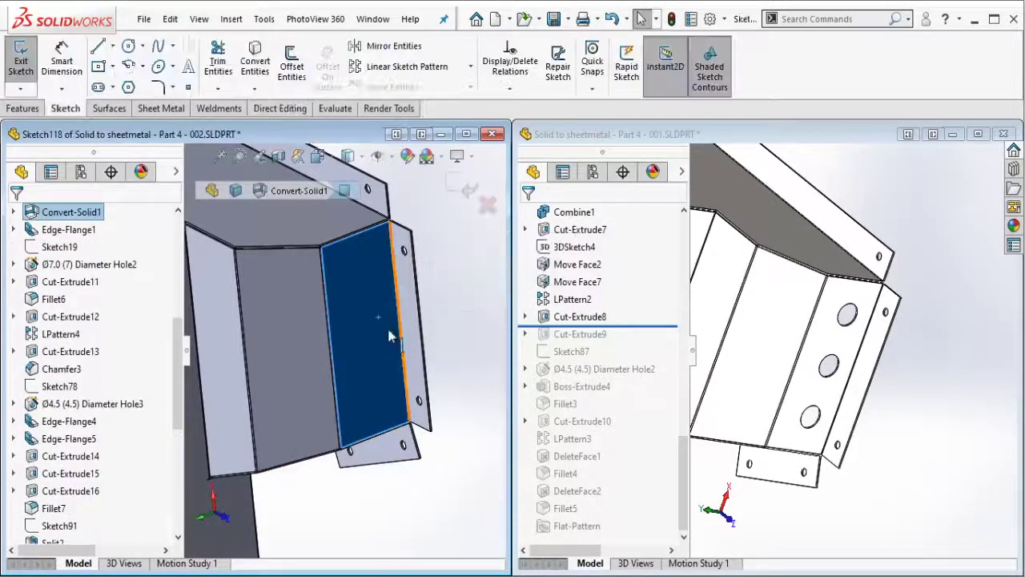
{"action": "left_click", "coordinate": [128, 46]}
{"action": "left_click_drag", "start_coordinate": [346, 276], "coordinate": [346, 291]}
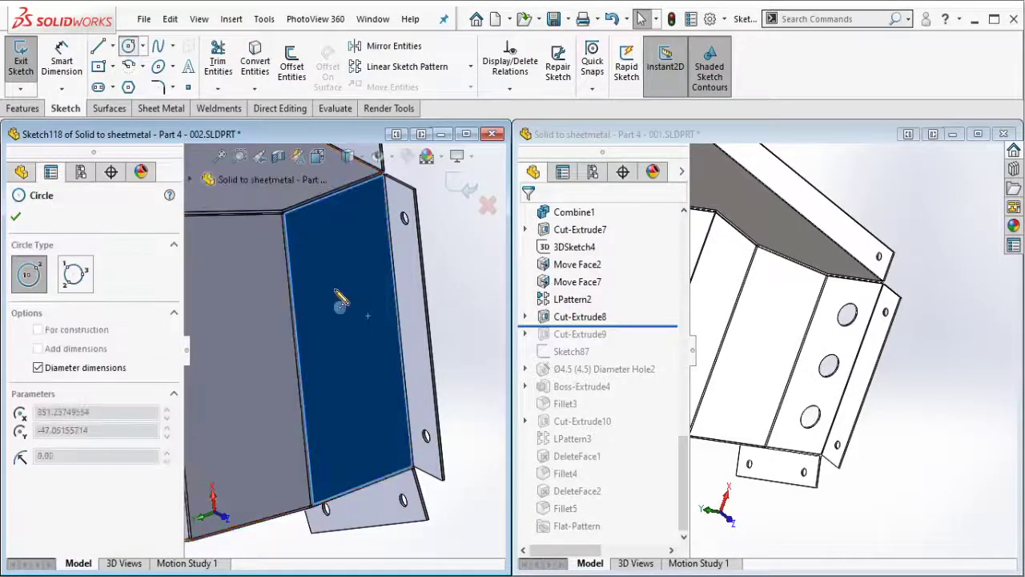
{"action": "left_click_drag", "start_coordinate": [346, 353], "coordinate": [346, 372]}
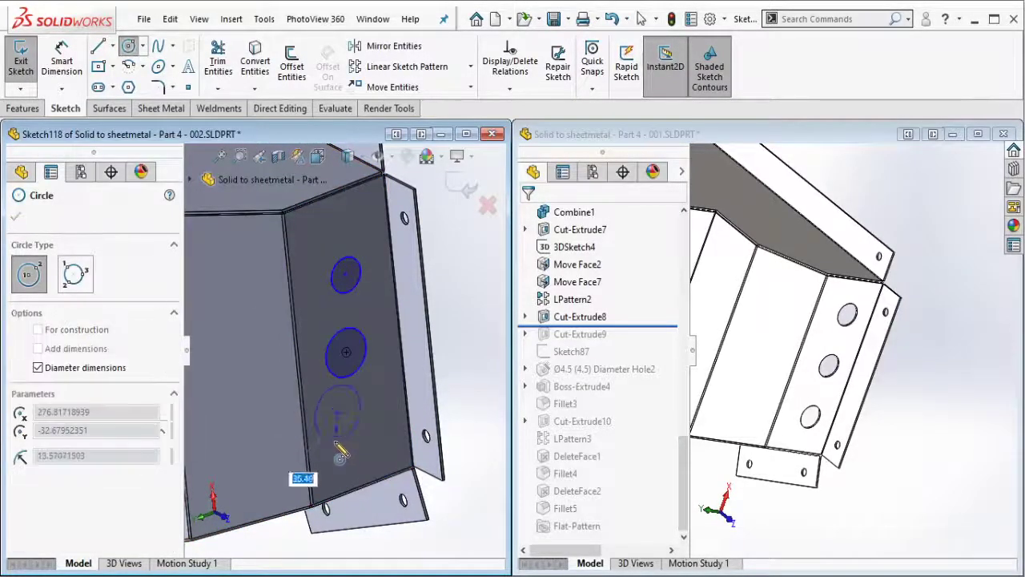
{"action": "left_click_drag", "start_coordinate": [336, 416], "coordinate": [357, 436]}
{"action": "key", "text": "Escape"}
{"action": "scroll", "coordinate": [372, 395], "scroll_direction": "down", "scroll_amount": 2}
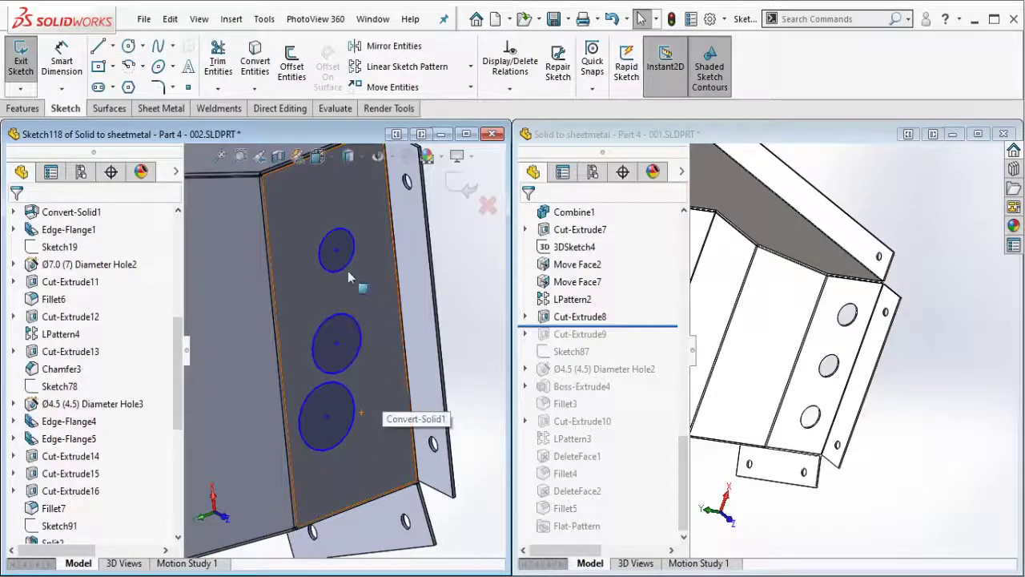
{"action": "left_click", "coordinate": [348, 319]}
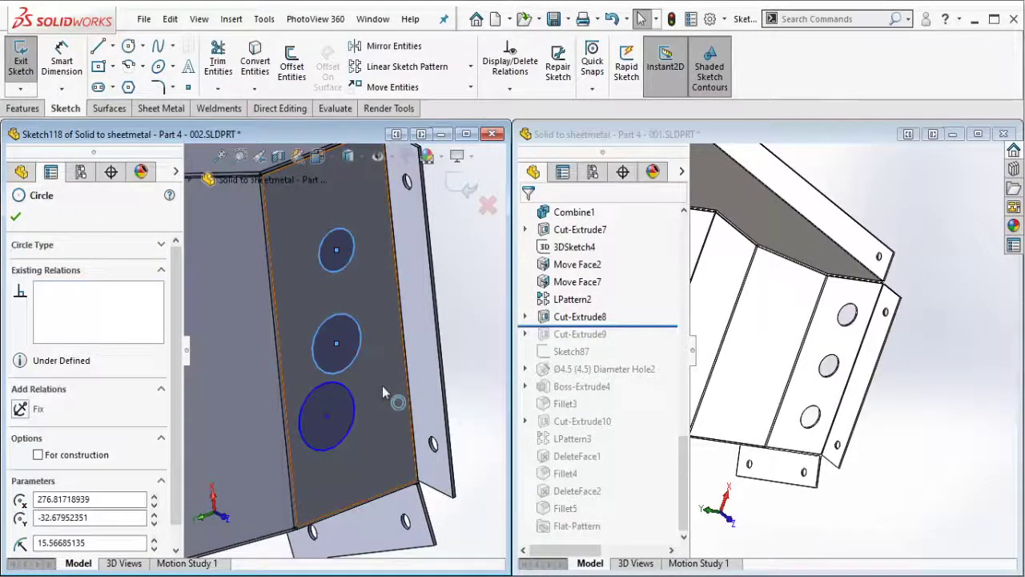
{"action": "key", "text": "ctrl+a"}
{"action": "left_click", "coordinate": [431, 336]}
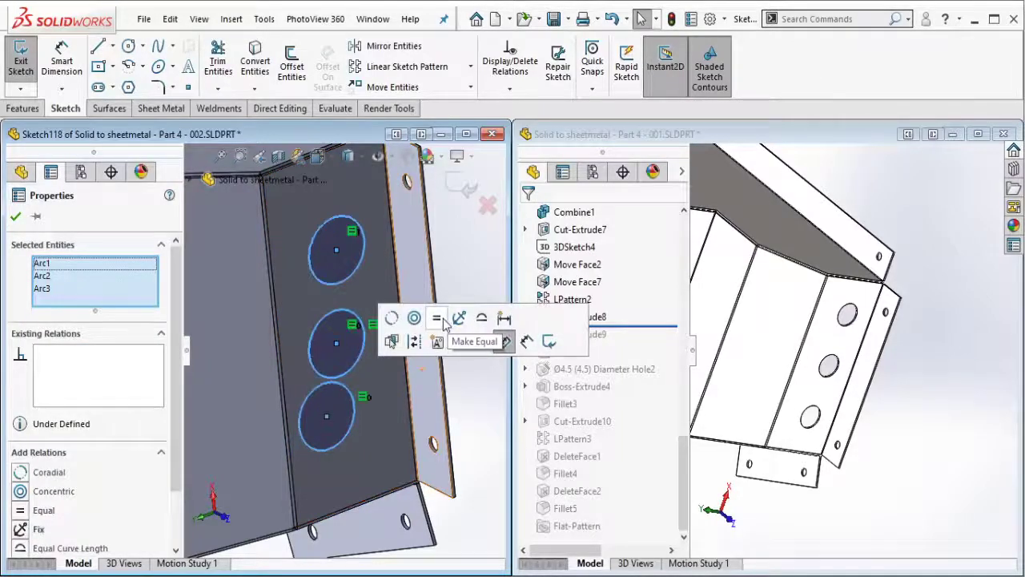
- Draw a horizontal construction centerline through the circle centres, with the middle circle at its midpoint
{"action": "left_click", "coordinate": [112, 46]}
{"action": "left_click", "coordinate": [132, 86]}
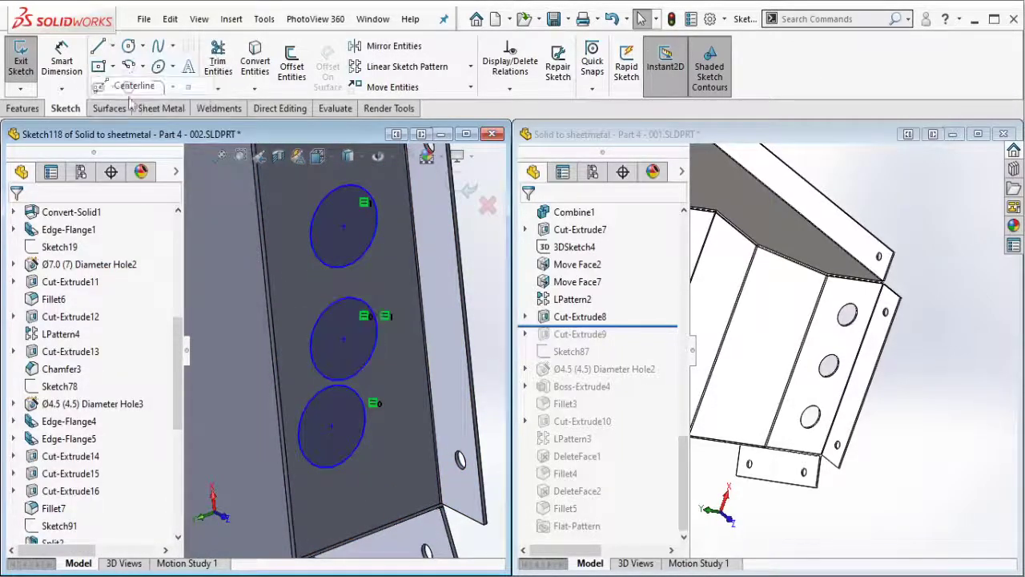
{"action": "left_click", "coordinate": [344, 226]}
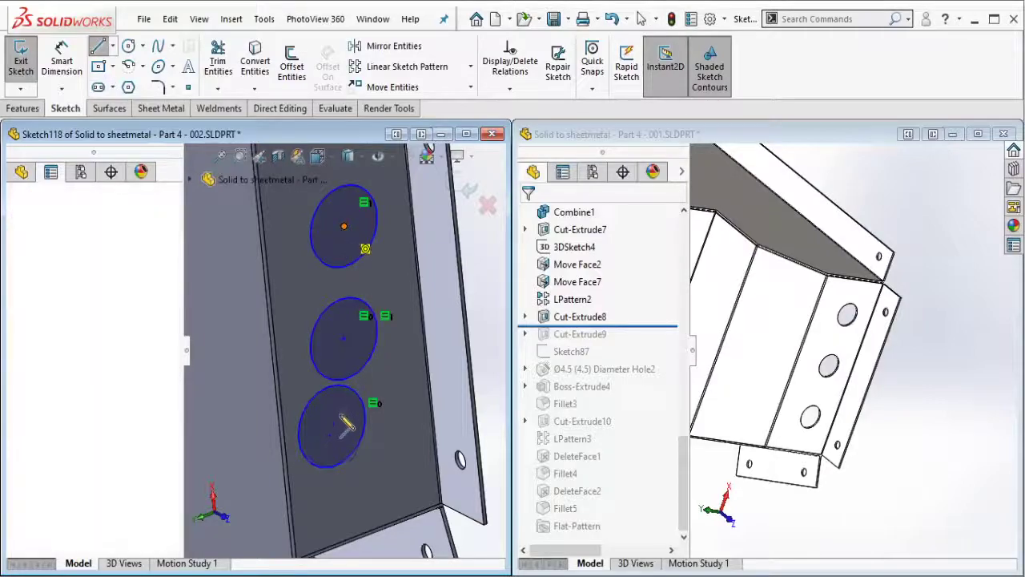
{"action": "left_click", "coordinate": [333, 425]}
{"action": "key", "text": "Escape"}
{"action": "key", "text": "Escape"}
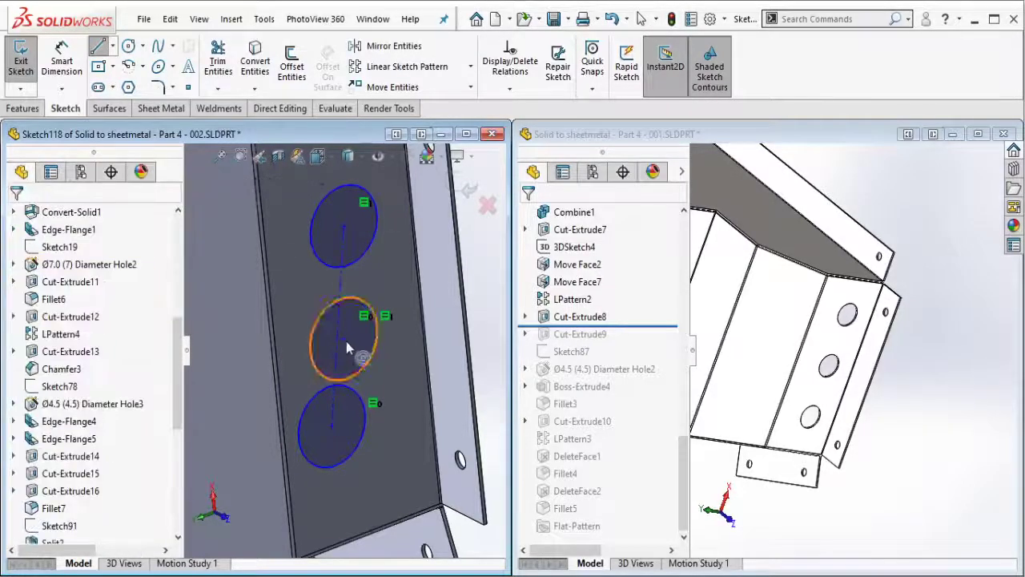
{"action": "left_click", "coordinate": [342, 318]}
{"action": "left_click", "coordinate": [342, 280]}
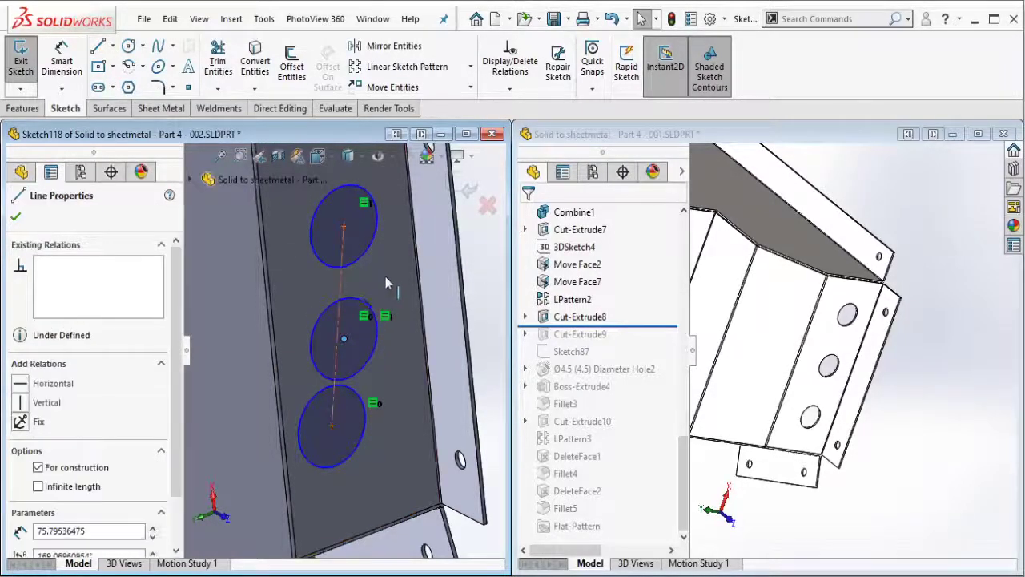
{"action": "left_click", "coordinate": [343, 338], "text": "ctrl"}
{"action": "left_click", "coordinate": [383, 243]}
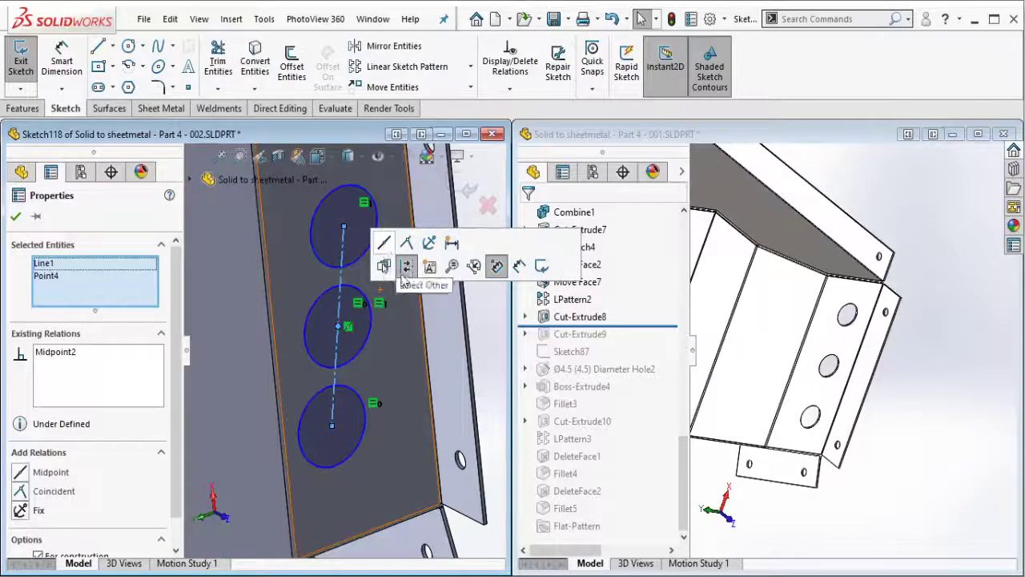
{"action": "key", "text": "Escape"}
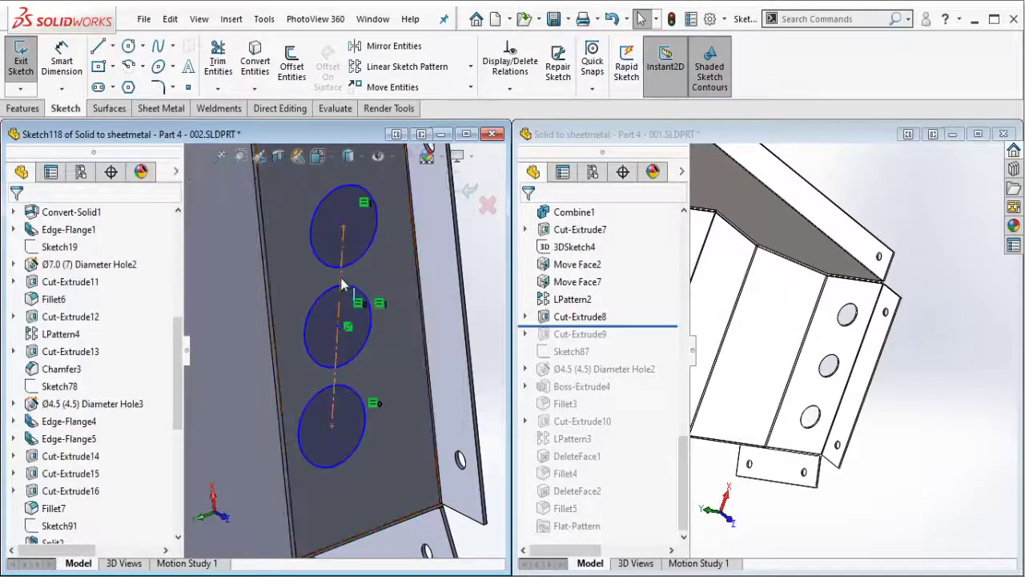
{"action": "left_click", "coordinate": [365, 282]}
{"action": "left_click", "coordinate": [392, 223]}
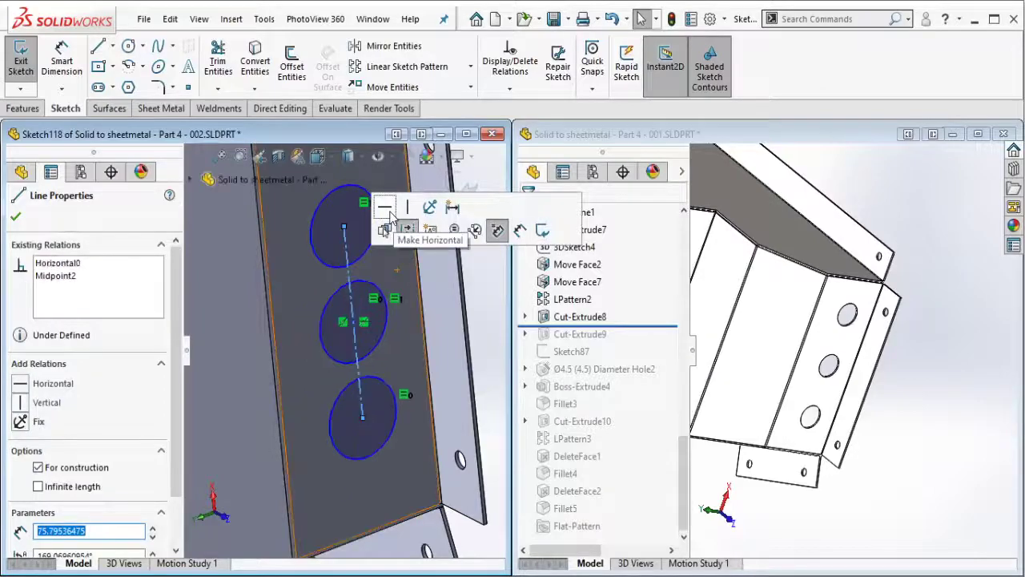
{"action": "key", "text": "Escape"}
- Project the flange edge nearest the circles into the sketch
{"action": "middle_click_drag", "start_coordinate": [399, 217], "coordinate": [389, 229]}
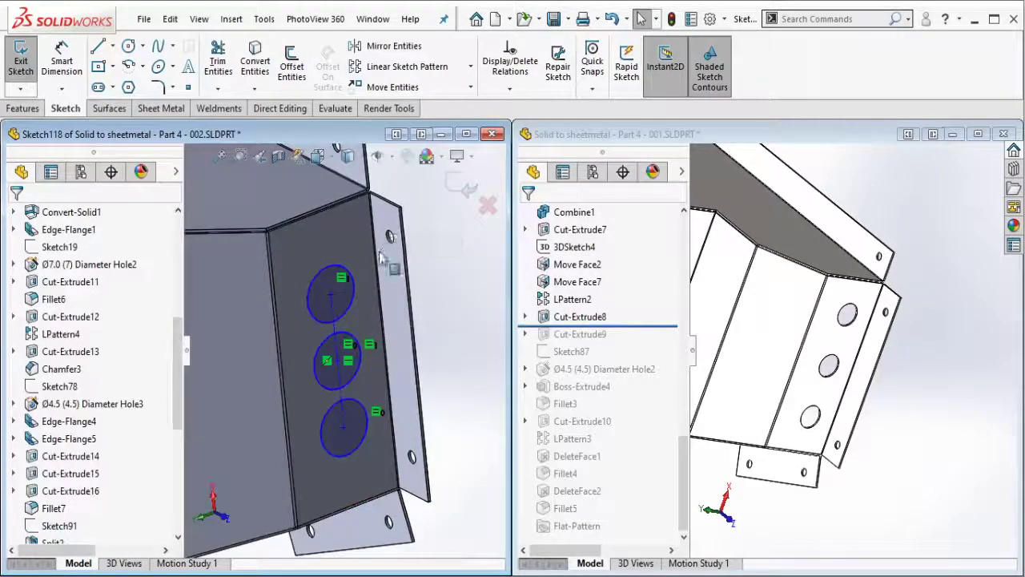
{"action": "middle_click_drag", "start_coordinate": [376, 298], "coordinate": [418, 303]}
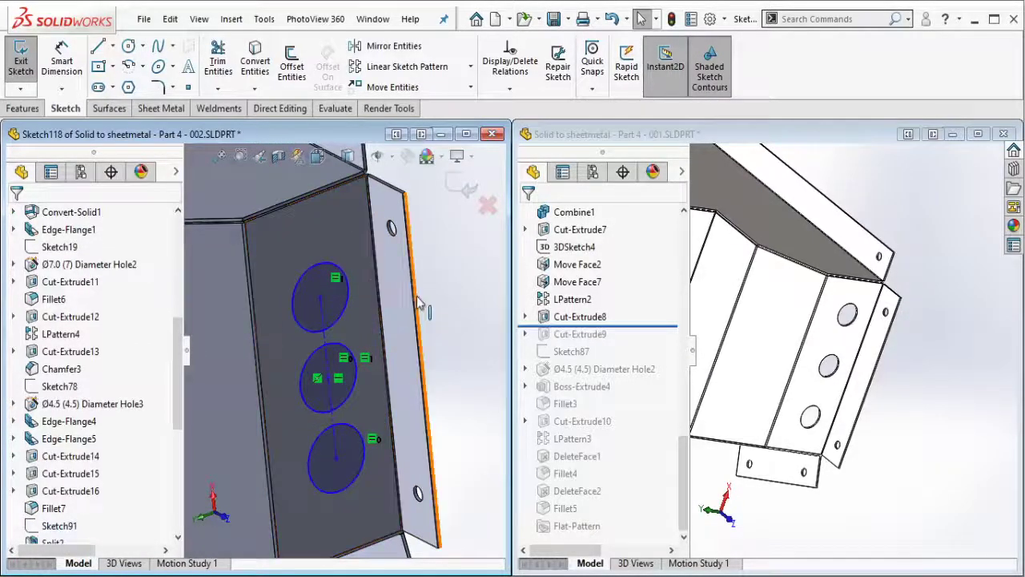
{"action": "left_click", "coordinate": [255, 58]}
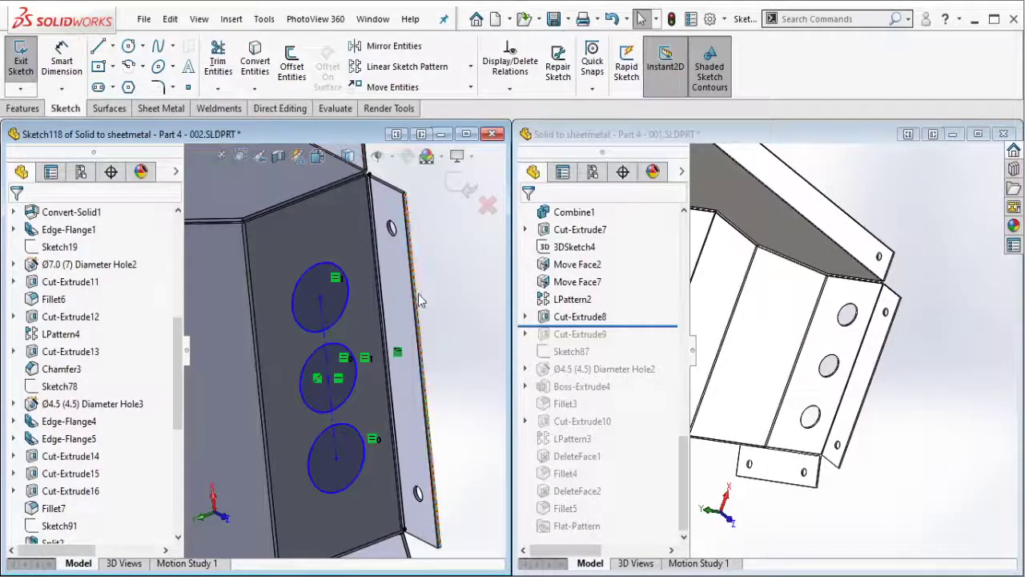
{"action": "scroll", "coordinate": [421, 298], "scroll_direction": "down", "scroll_amount": 3}
{"action": "scroll", "coordinate": [413, 306], "scroll_direction": "down", "scroll_amount": 2}
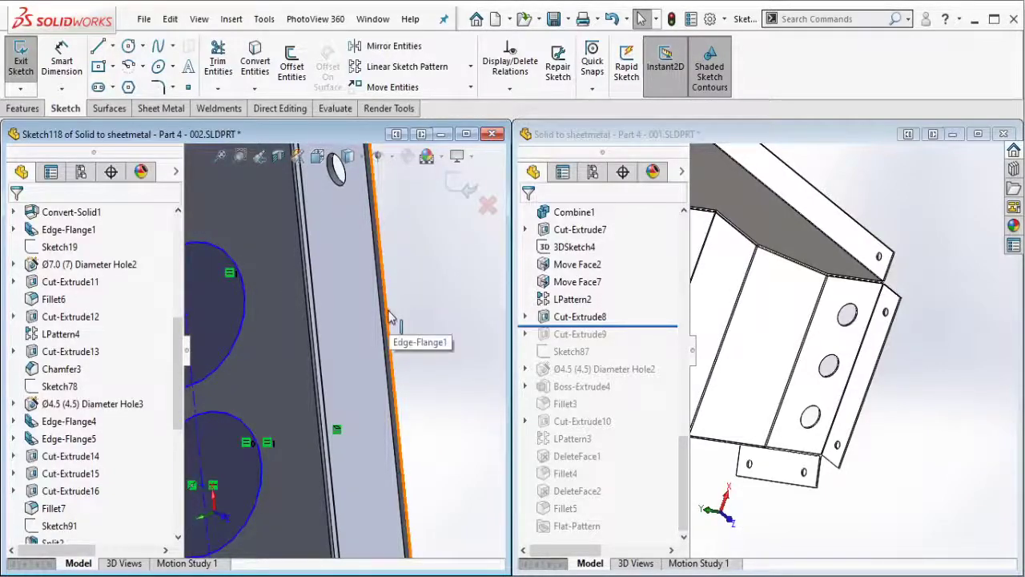
{"action": "left_click", "coordinate": [389, 316]}
{"action": "left_click", "coordinate": [311, 271]}
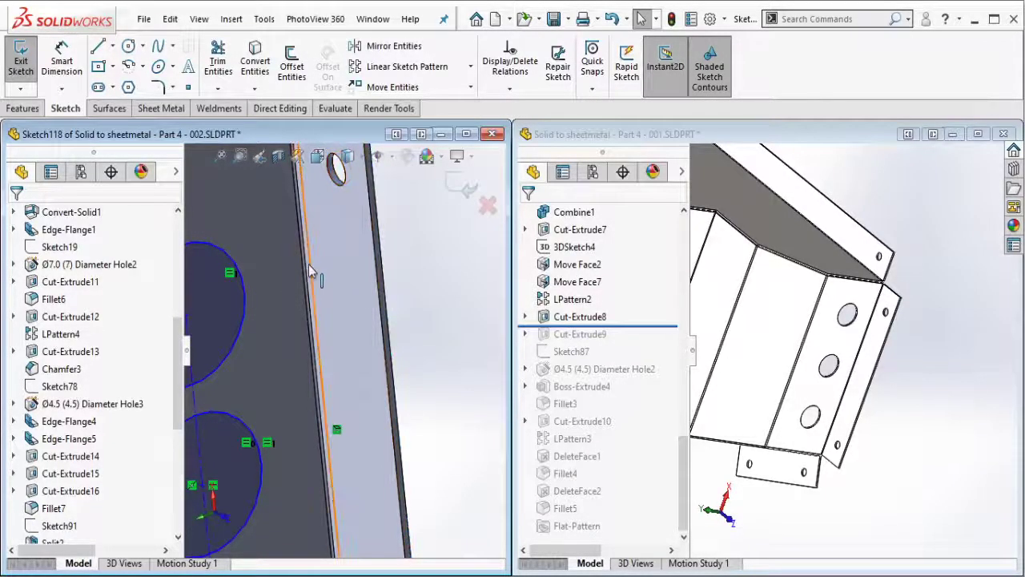
{"action": "left_click", "coordinate": [355, 258]}
{"action": "key", "text": "Escape"}
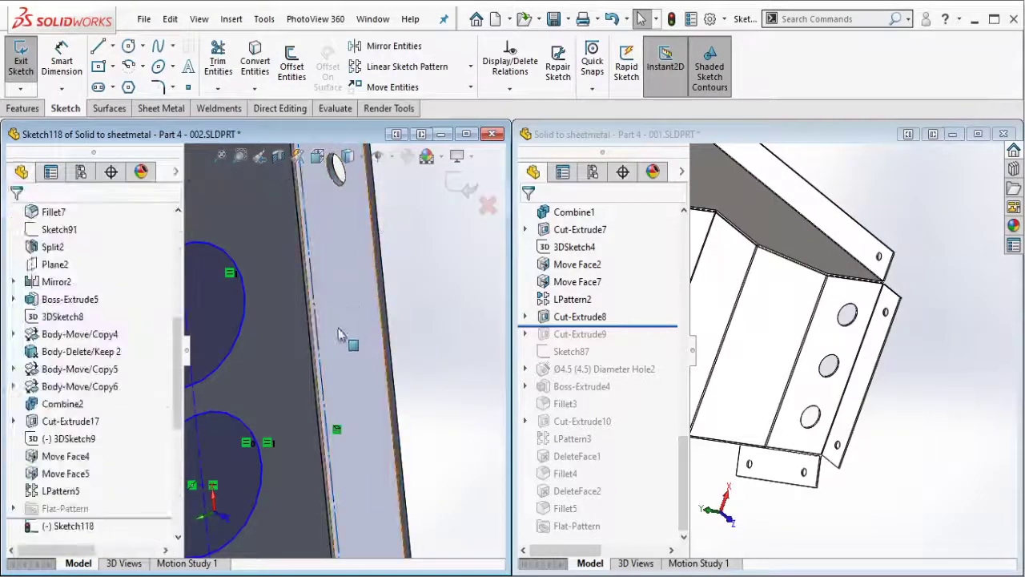
- Add a short construction centerline to the panel edge and merge its end point with the circles' centerline
{"action": "middle_click_drag", "start_coordinate": [342, 339], "coordinate": [247, 452]}
{"action": "left_click", "coordinate": [112, 46]}
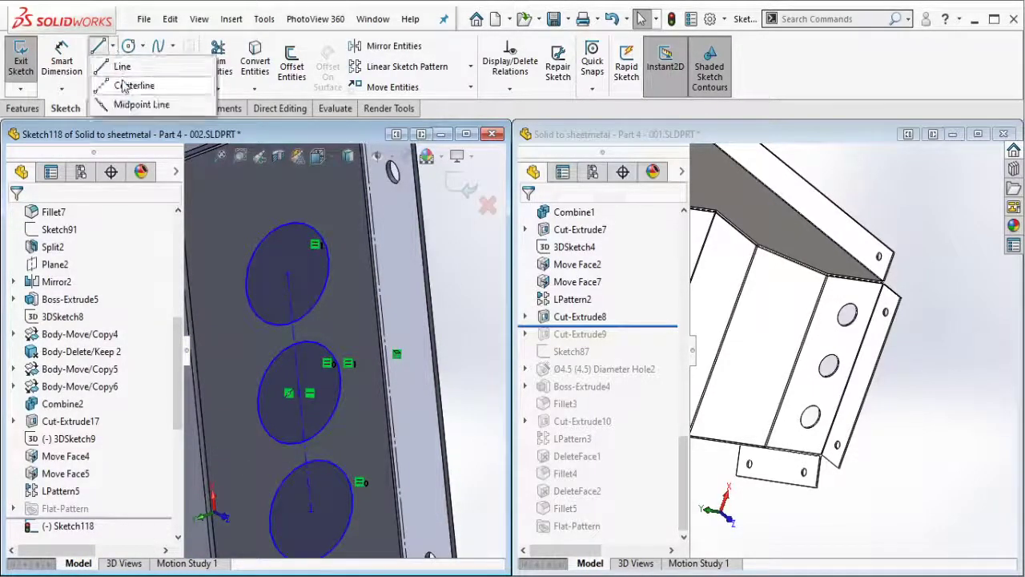
{"action": "left_click", "coordinate": [140, 82]}
{"action": "left_click", "coordinate": [384, 354]}
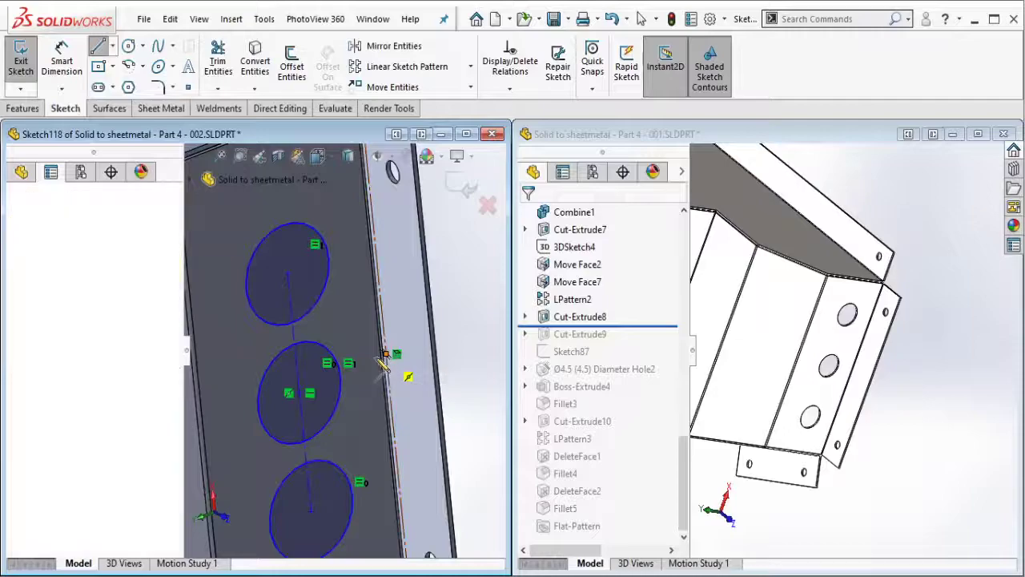
{"action": "left_click", "coordinate": [373, 368]}
{"action": "key", "text": "Escape"}
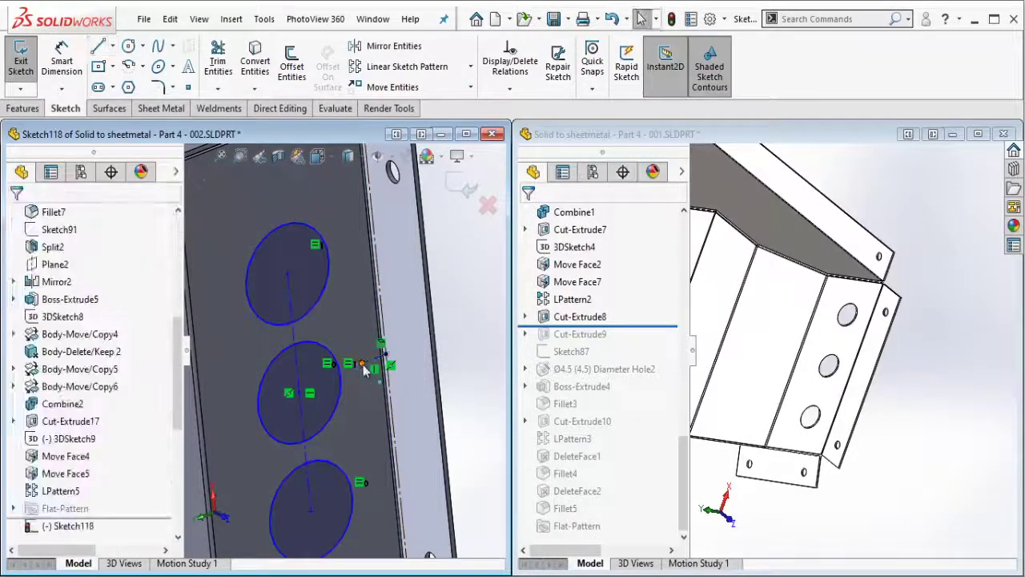
{"action": "left_click", "coordinate": [303, 402]}
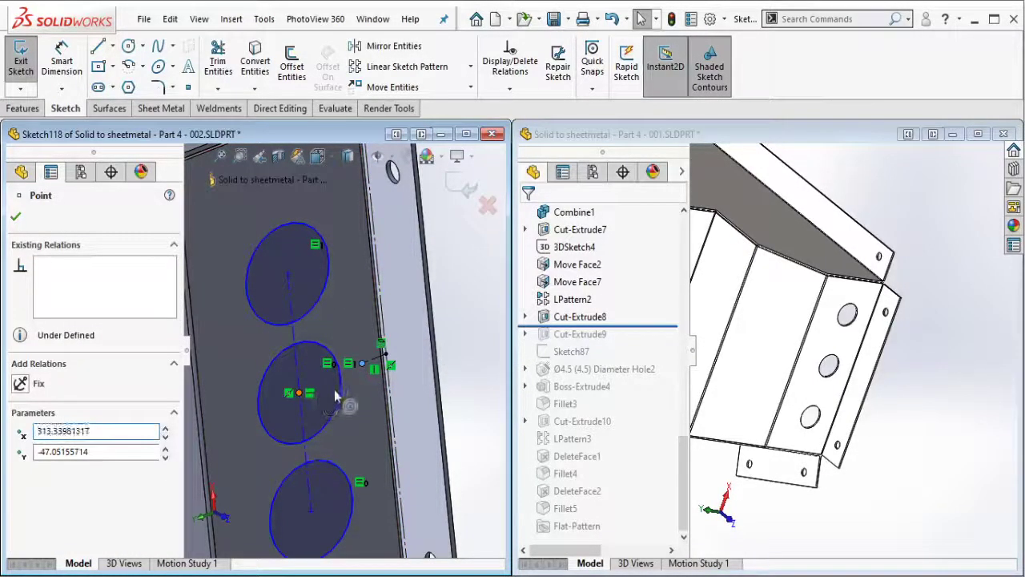
{"action": "left_click", "coordinate": [361, 364], "text": "ctrl"}
{"action": "left_click", "coordinate": [410, 325]}
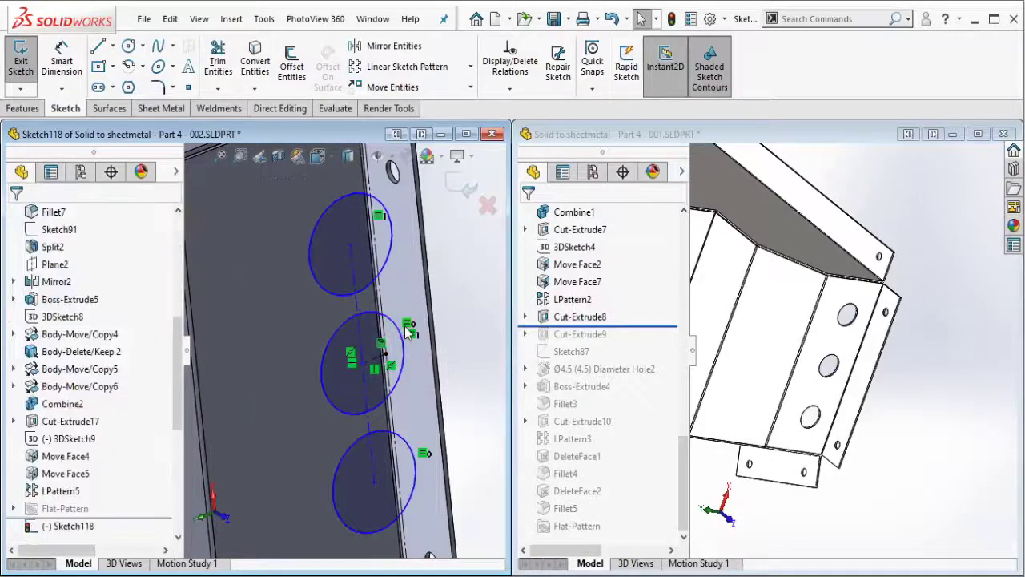
{"action": "middle_click_drag", "start_coordinate": [400, 320], "coordinate": [350, 304]}
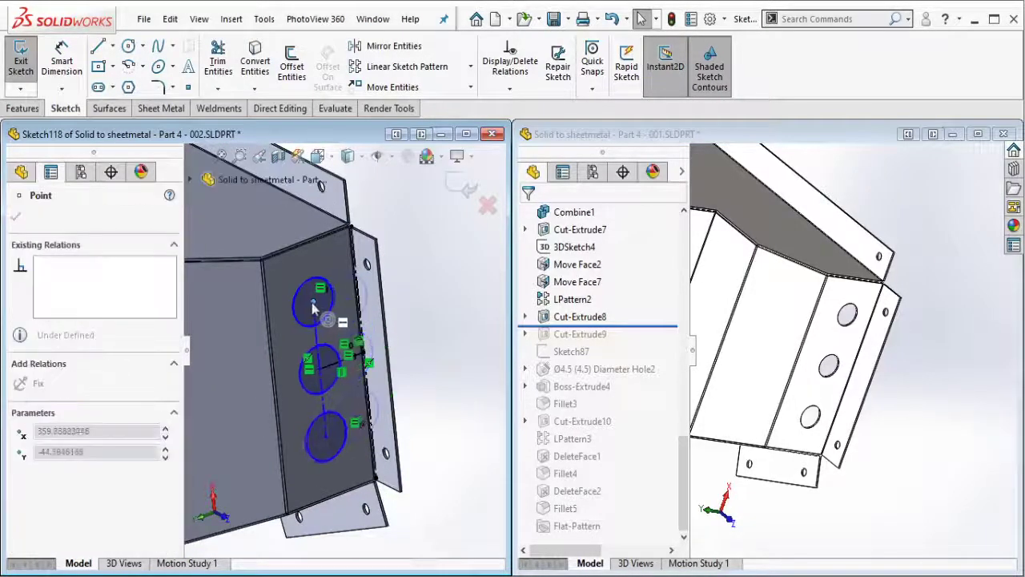
{"action": "left_click_drag", "start_coordinate": [331, 309], "coordinate": [353, 328]}
{"action": "middle_click_drag", "start_coordinate": [353, 328], "coordinate": [343, 339]}
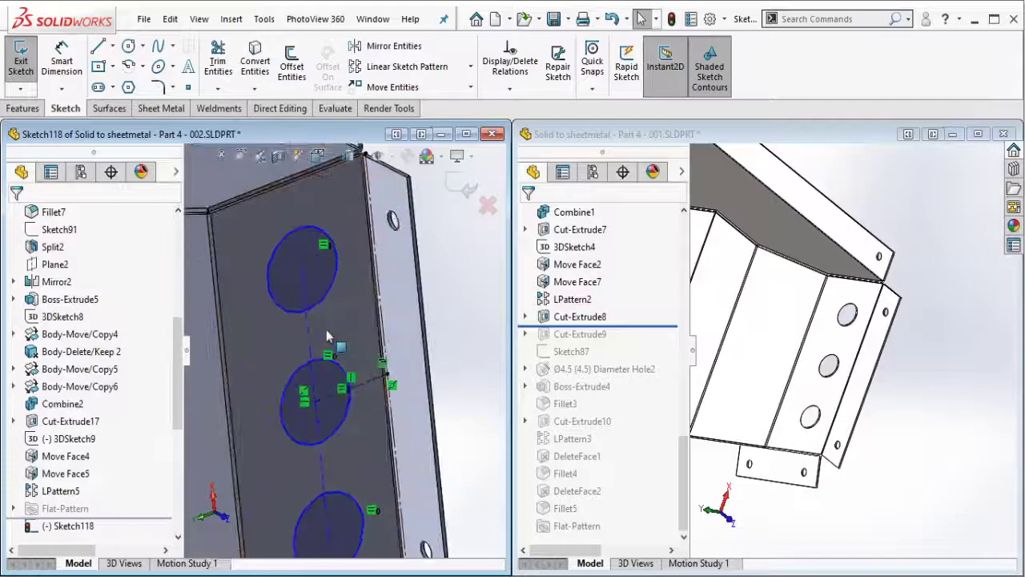
- Dimension the hole centerline 30 mm from the plate edge and the outer holes 100 mm apart
{"action": "key", "text": "d"}
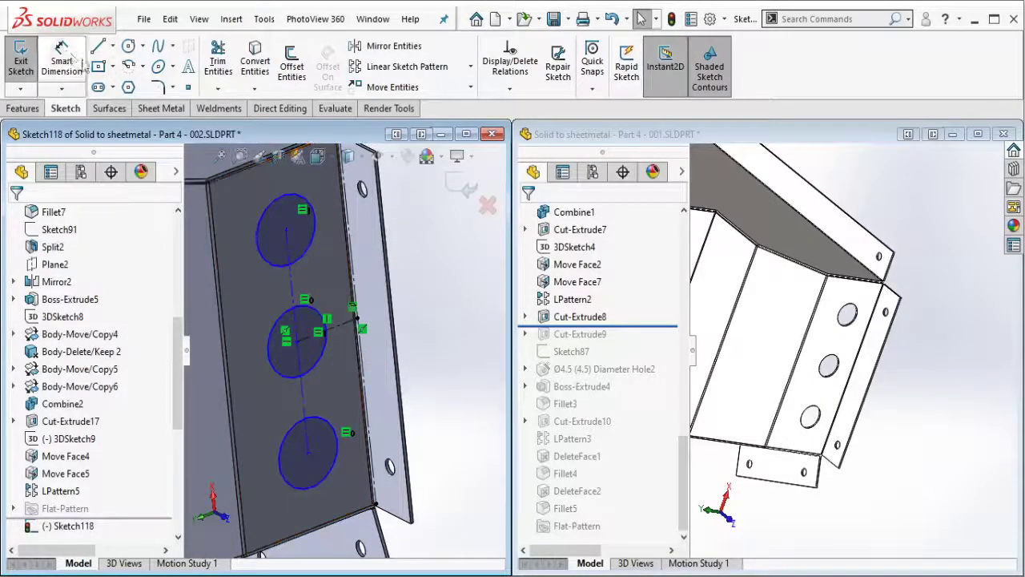
{"action": "left_click", "coordinate": [300, 384]}
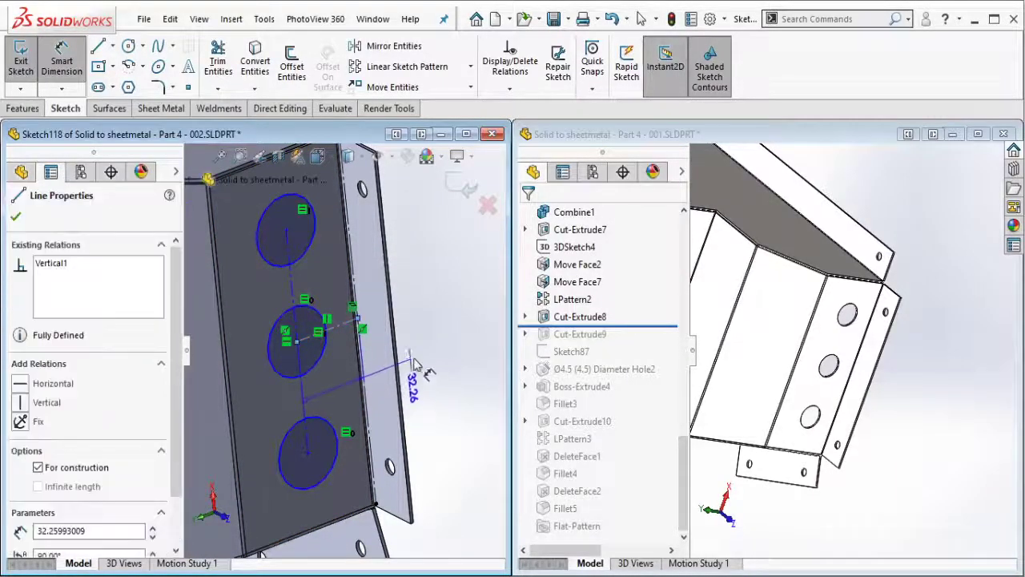
{"action": "left_click", "coordinate": [370, 376]}
{"action": "left_click", "coordinate": [439, 375]}
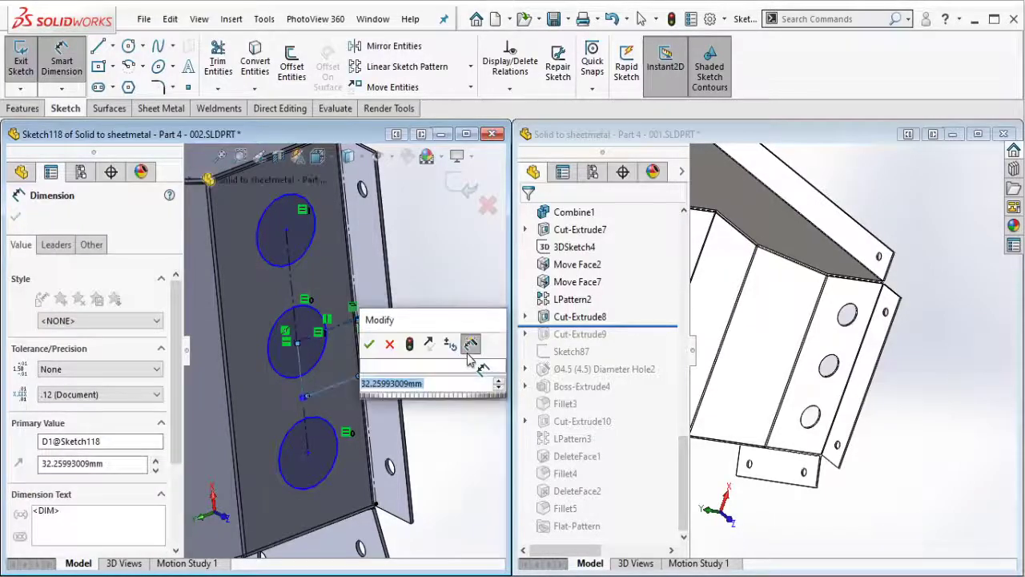
{"action": "type", "text": "30"}
{"action": "key", "text": "Escape"}
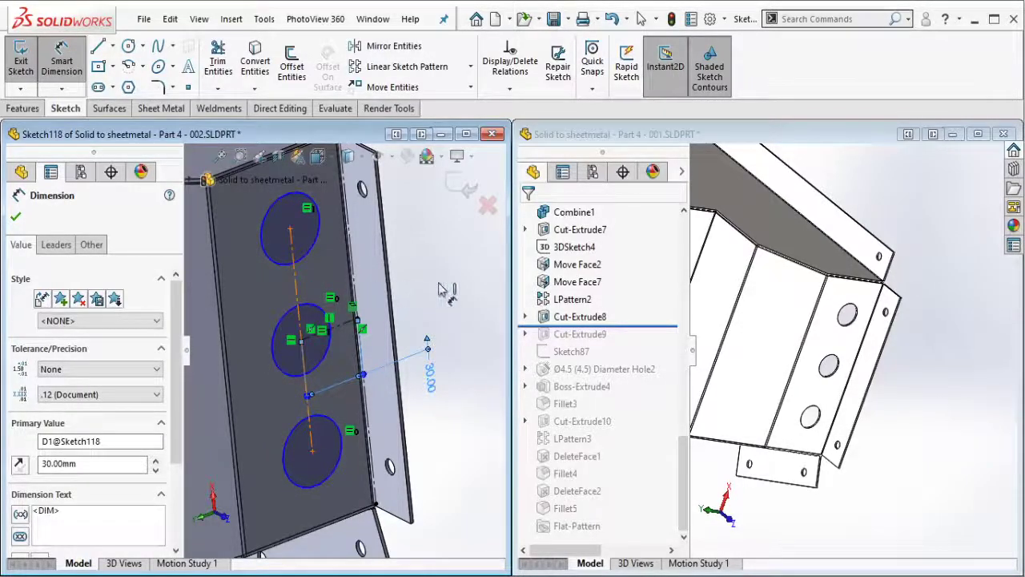
{"action": "left_click", "coordinate": [298, 321]}
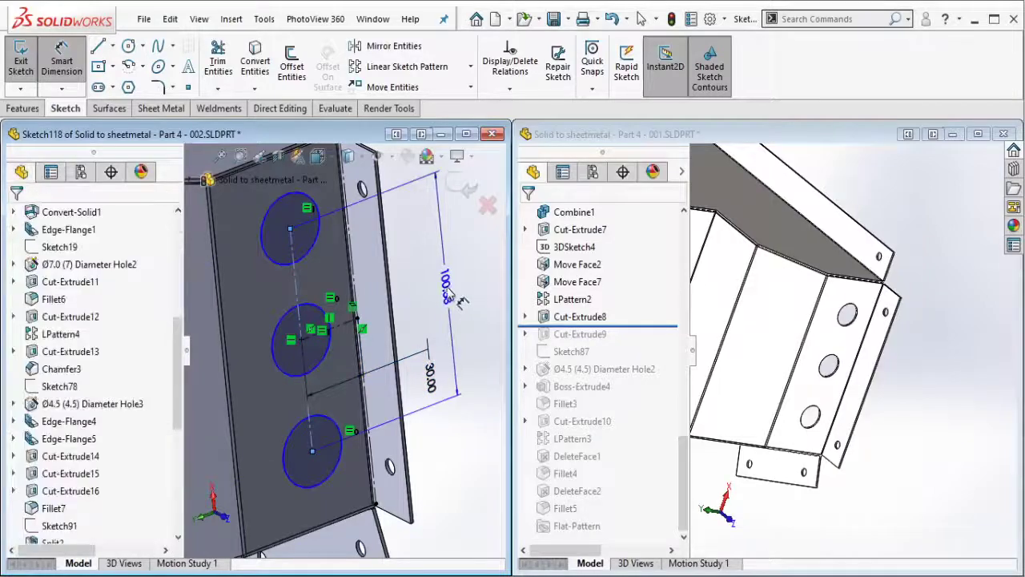
{"action": "left_click", "coordinate": [448, 295]}
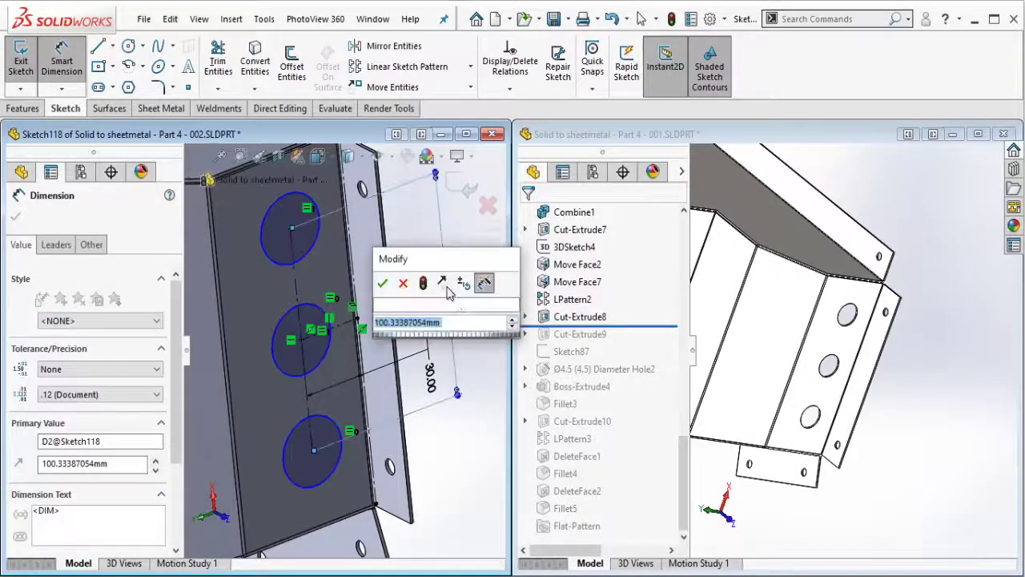
{"action": "type", "text": "100"}
{"action": "left_click", "coordinate": [384, 286]}
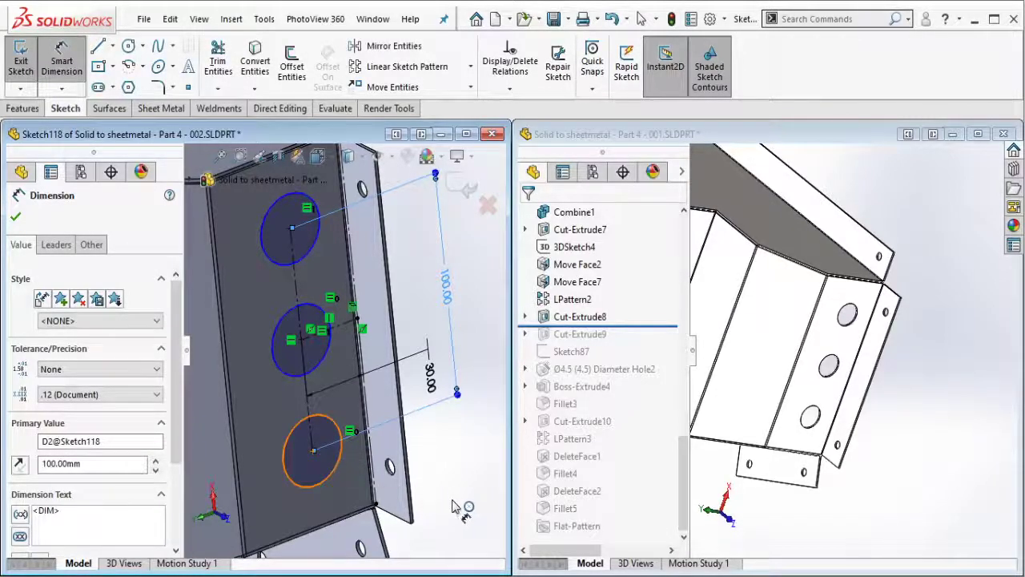
- Dimension the bottom hole to Ø22 and start an Extruded Cut of the holes
{"action": "left_click", "coordinate": [341, 455]}
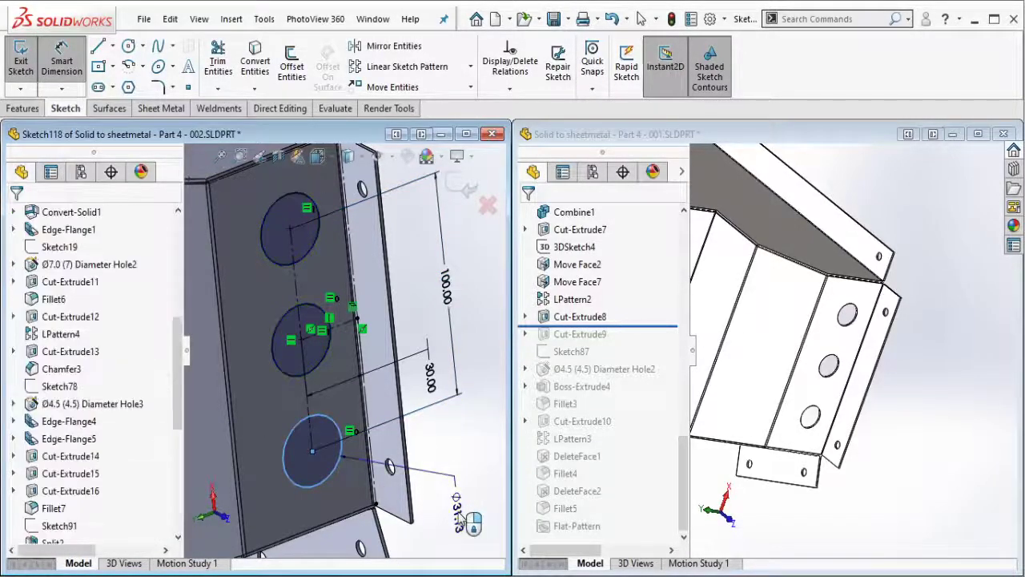
{"action": "left_click", "coordinate": [459, 520]}
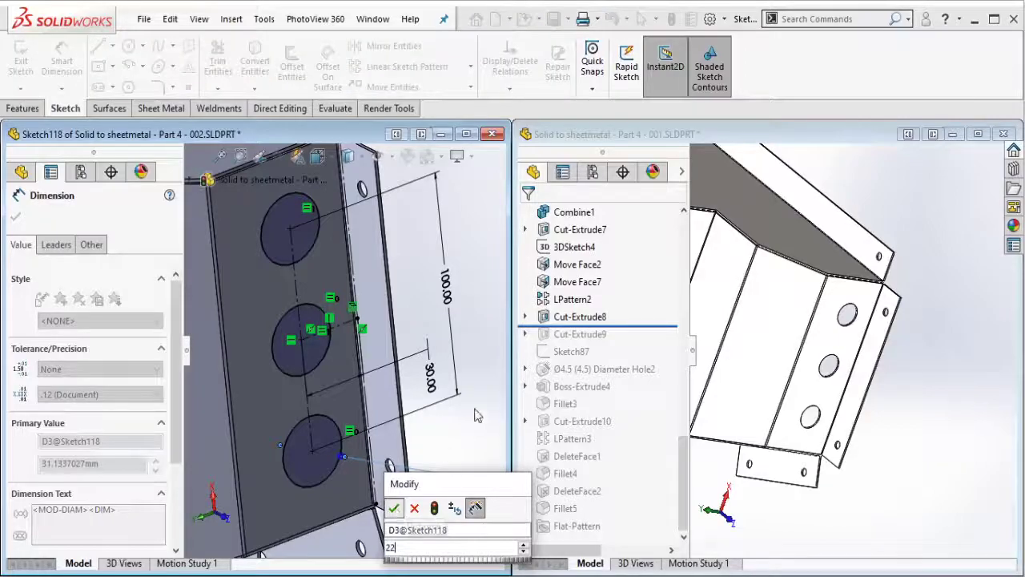
{"action": "key", "text": "Escape"}
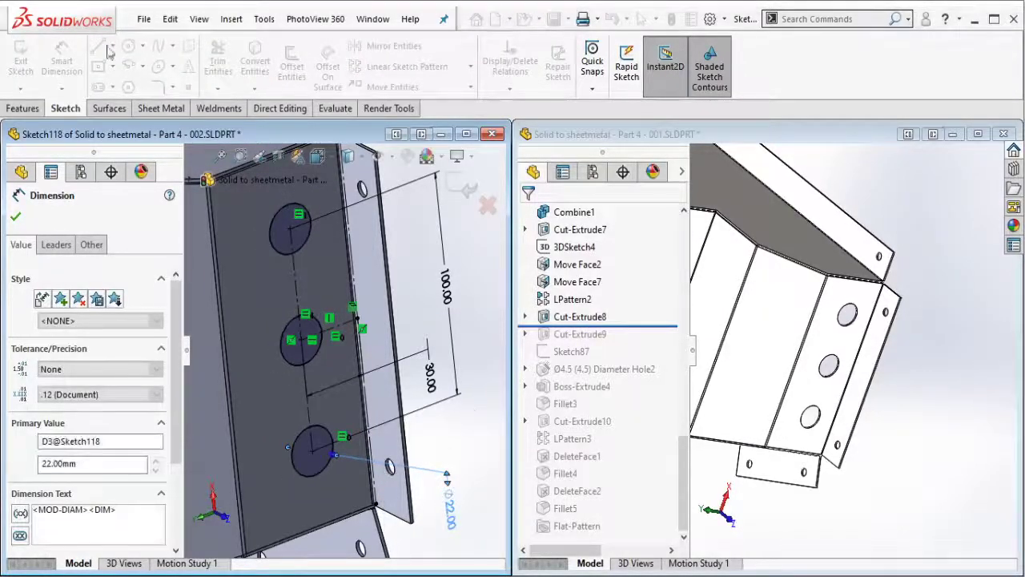
{"action": "left_click", "coordinate": [32, 110]}
{"action": "left_click", "coordinate": [223, 64]}
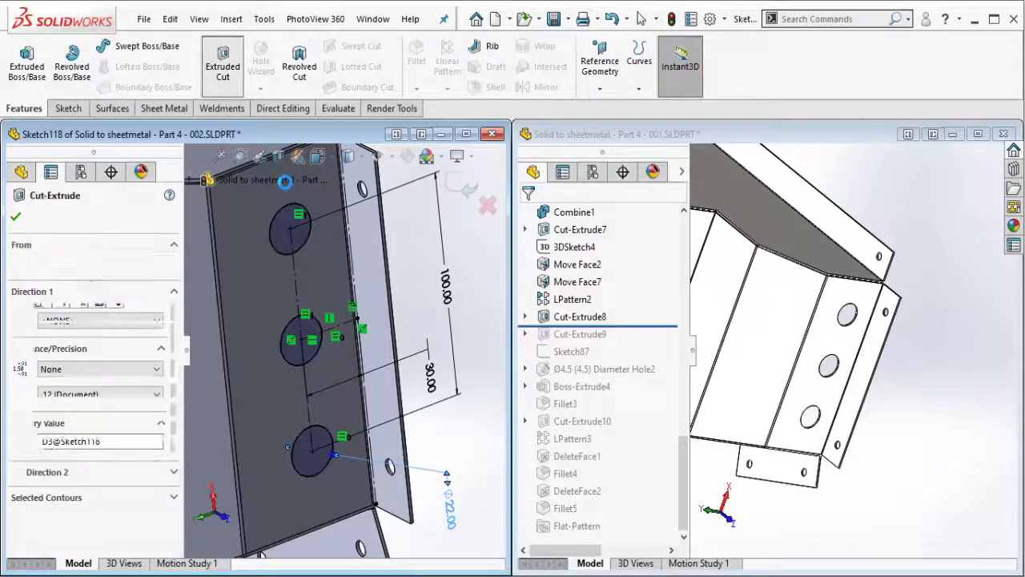
- Cut the three holes with a 5 mm Blind depth
{"action": "type", "text": "5.00mm"}
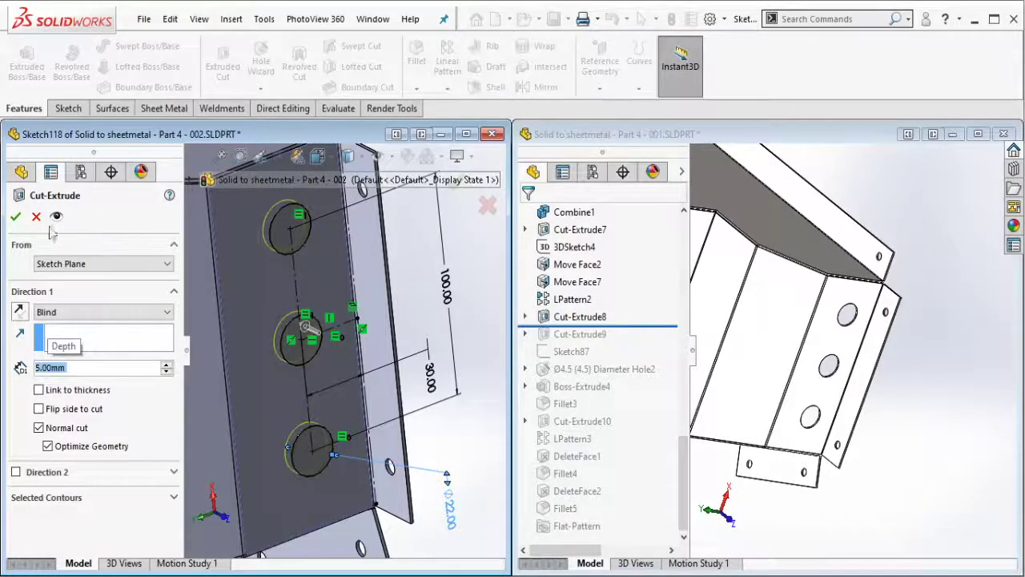
{"action": "key", "text": "Return"}
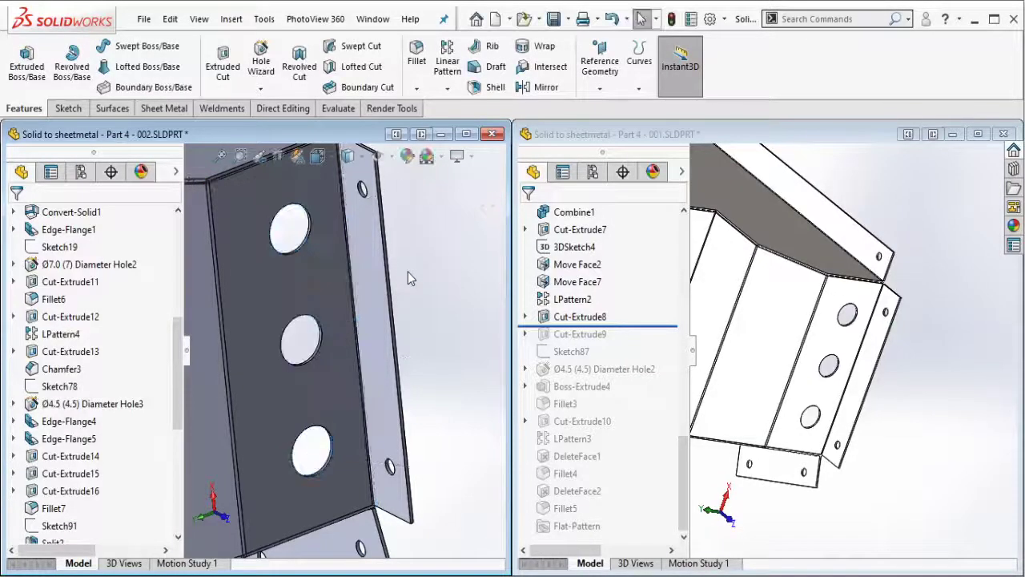
{"action": "scroll", "coordinate": [344, 320], "scroll_direction": "up", "scroll_amount": 3}
{"action": "scroll", "coordinate": [306, 358], "scroll_direction": "up", "scroll_amount": 2}
{"action": "middle_click_drag", "start_coordinate": [306, 358], "coordinate": [891, 346]}
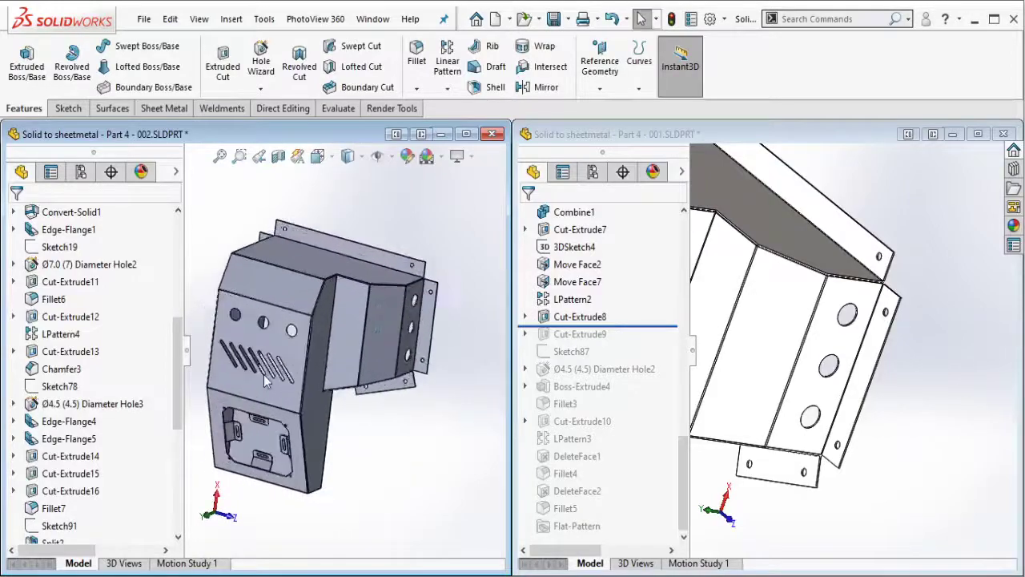
- Roll the reference part forward past Cut-Extrude9 and display its sketch dimensions
{"action": "left_click", "coordinate": [933, 276]}
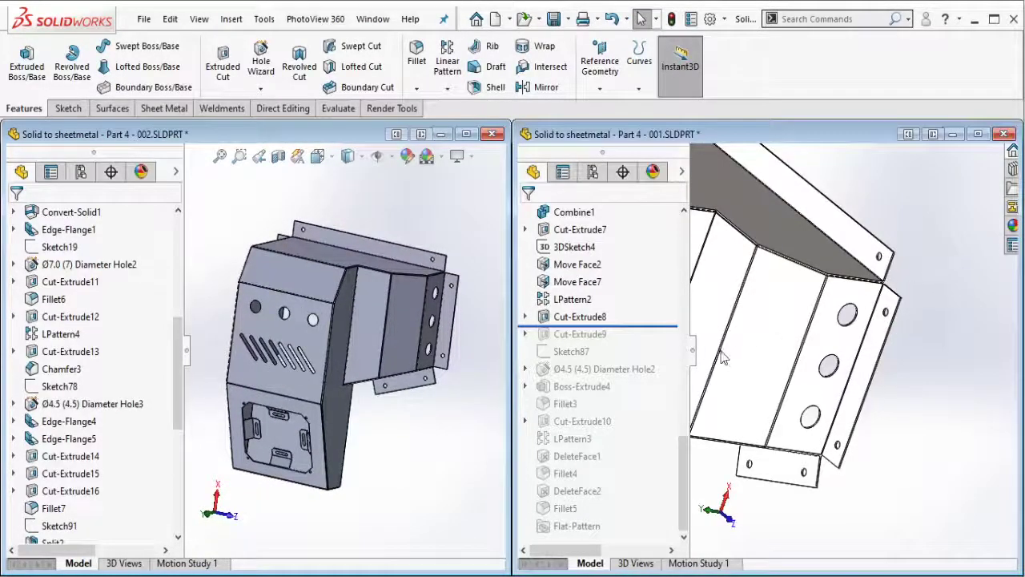
{"action": "key", "text": "ctrl+shift+z"}
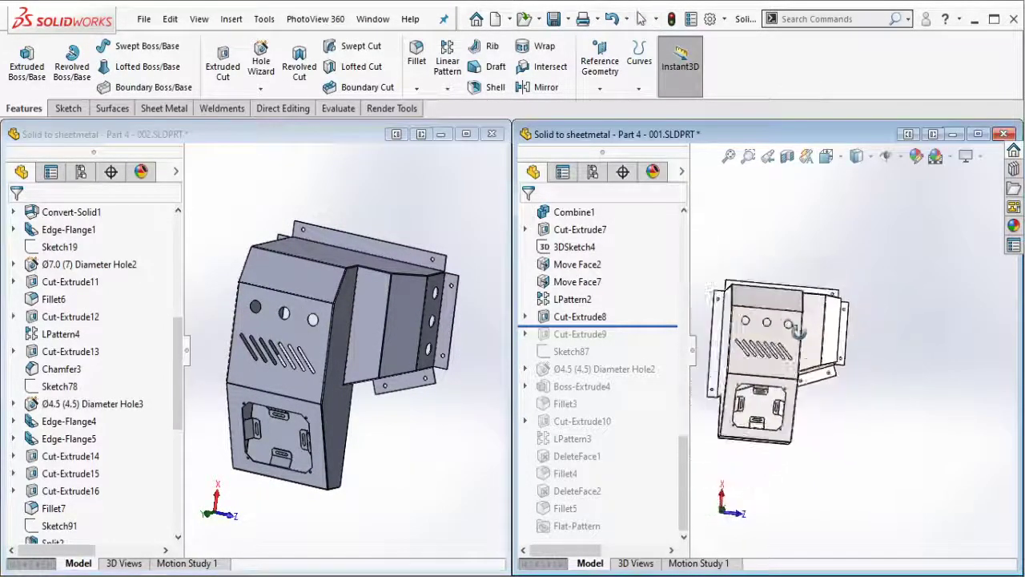
{"action": "left_click_drag", "start_coordinate": [639, 325], "coordinate": [638, 343]}
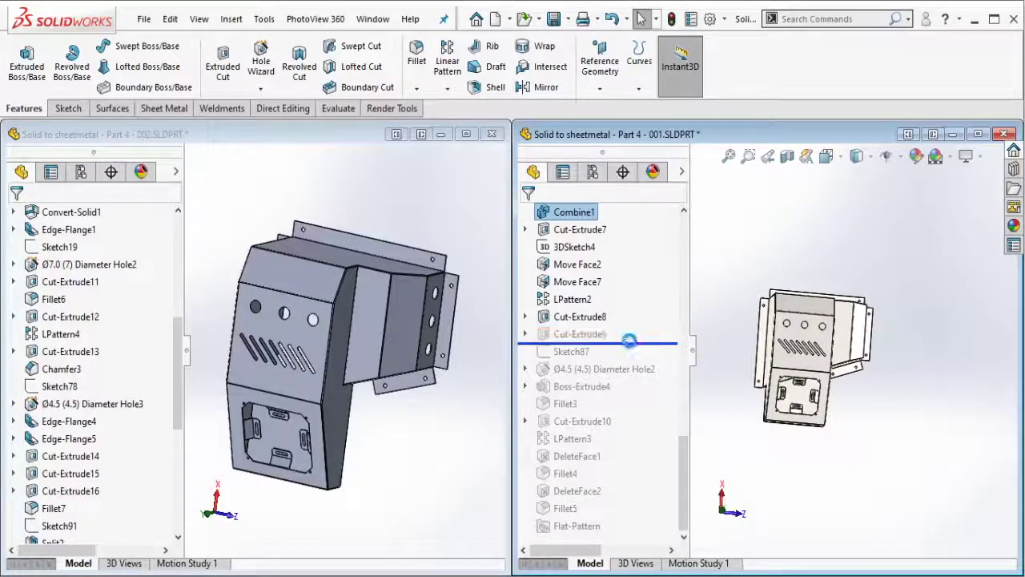
{"action": "left_click", "coordinate": [580, 334]}
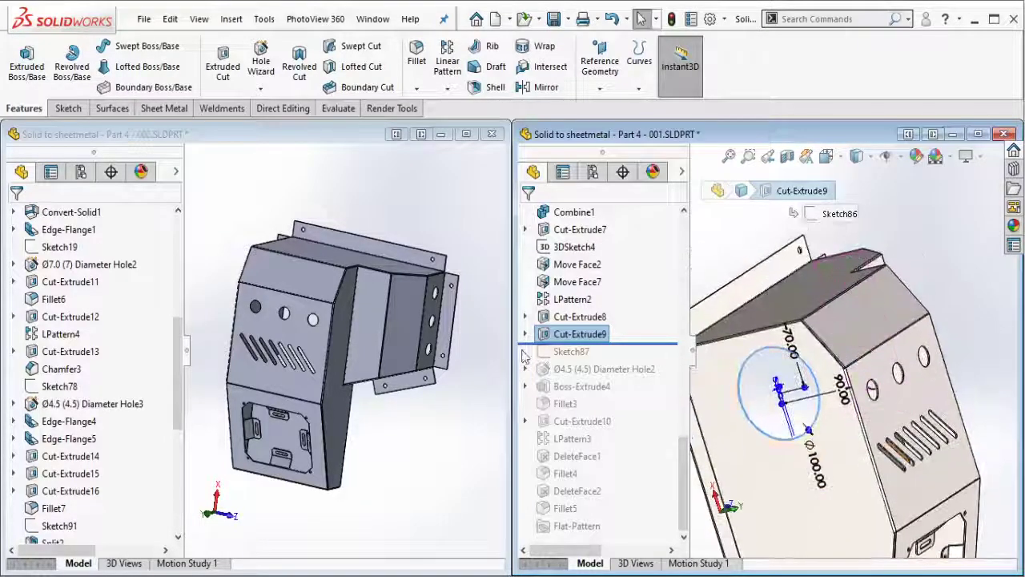
{"action": "left_click", "coordinate": [439, 418]}
{"action": "mouse_move", "coordinate": [390, 339]}
{"action": "middle_mouse_down"}
{"action": "mouse_move", "coordinate": [440, 385]}
{"action": "mouse_move", "coordinate": [311, 337]}
{"action": "middle_mouse_up"}
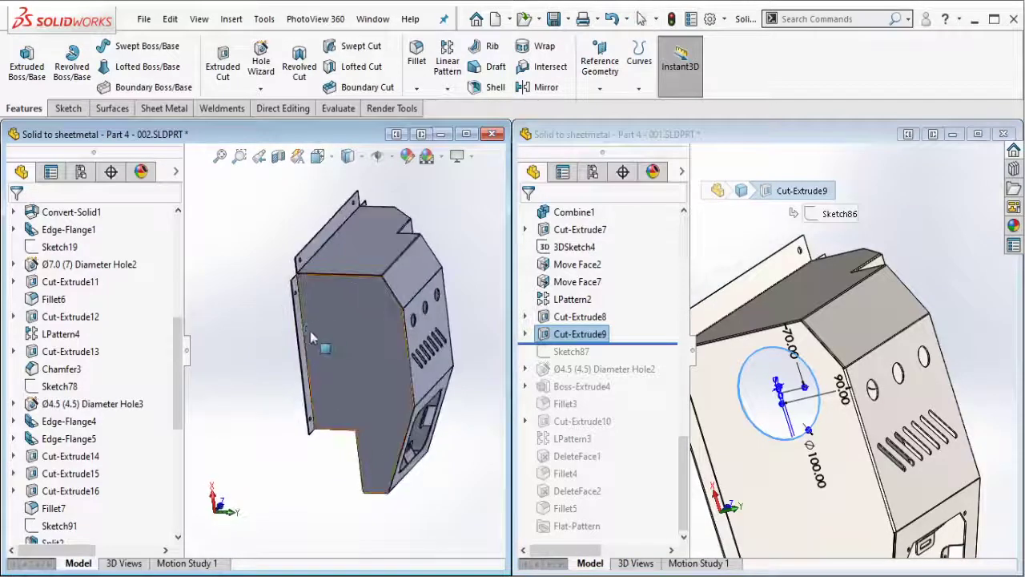
- Start a sketch on the front panel and draw a Ø100 circle
{"action": "left_click", "coordinate": [373, 322]}
{"action": "left_click", "coordinate": [410, 254]}
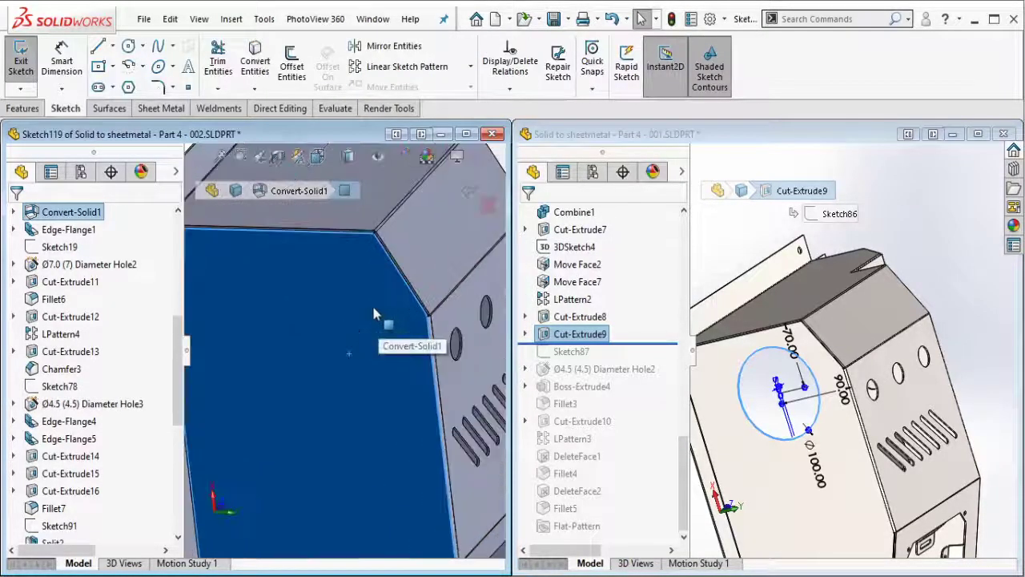
{"action": "key", "text": "c"}
{"action": "middle_click_drag", "start_coordinate": [364, 290], "coordinate": [370, 324]}
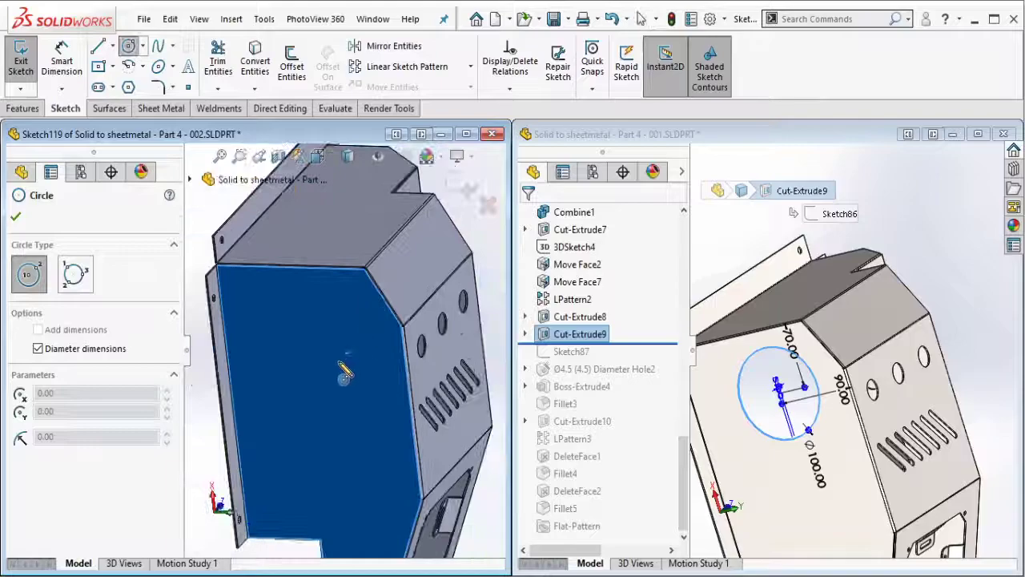
{"action": "left_click", "coordinate": [338, 362]}
{"action": "type", "text": "100"}
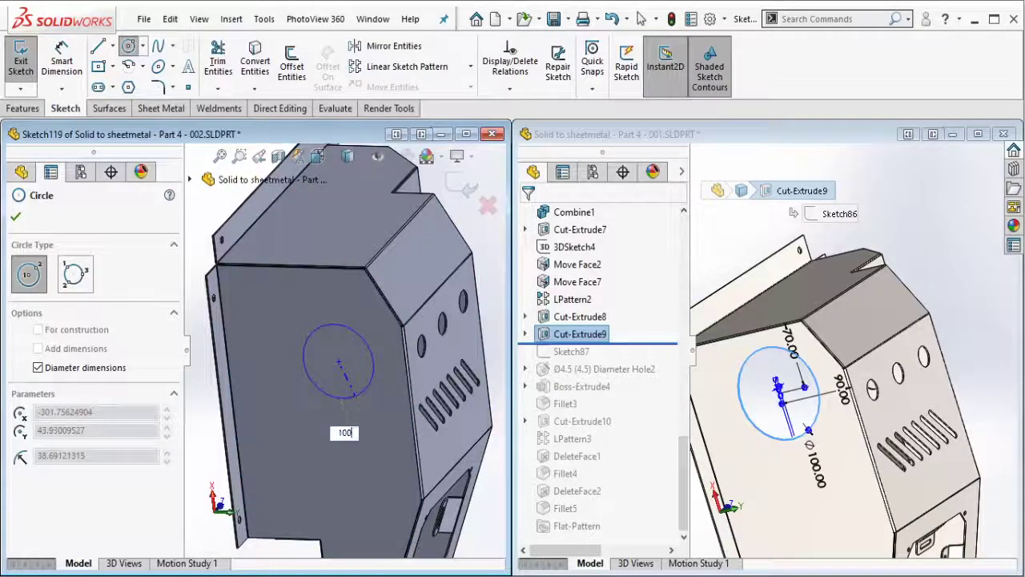
{"action": "key", "text": "Return"}
{"action": "key", "text": "Escape"}
{"action": "scroll", "coordinate": [343, 373], "scroll_direction": "down", "scroll_amount": 3}
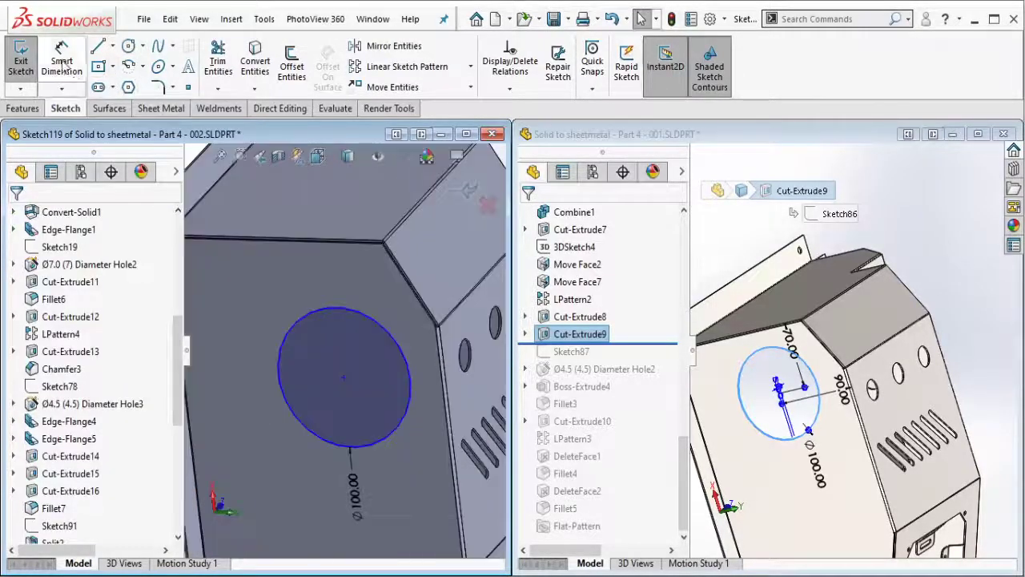
- Dimension the circle 70 mm from the top edge and 90 mm from the side edge
{"action": "left_click", "coordinate": [62, 50]}
{"action": "left_click", "coordinate": [326, 240]}
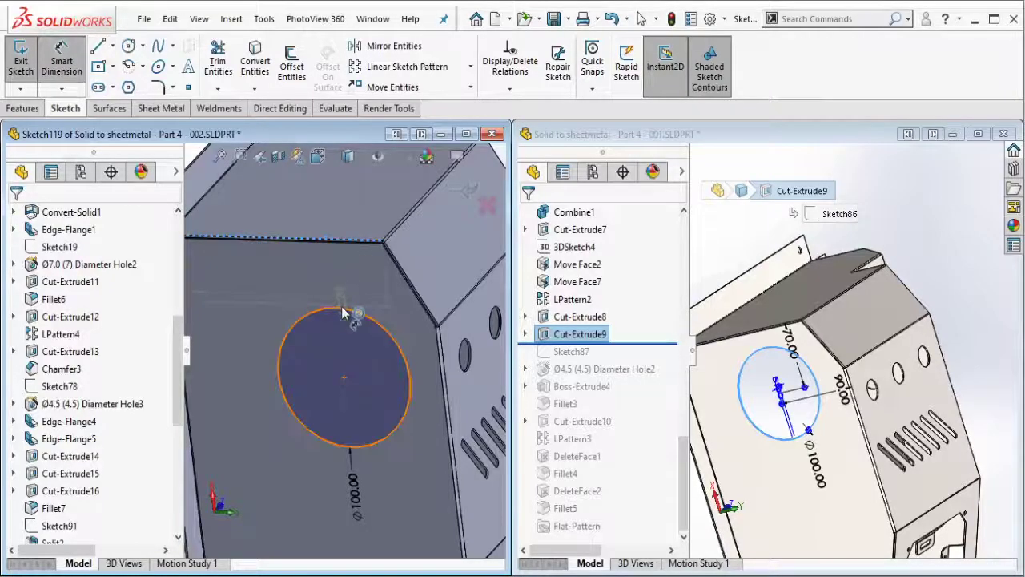
{"action": "left_click", "coordinate": [321, 292]}
{"action": "left_click", "coordinate": [290, 300]}
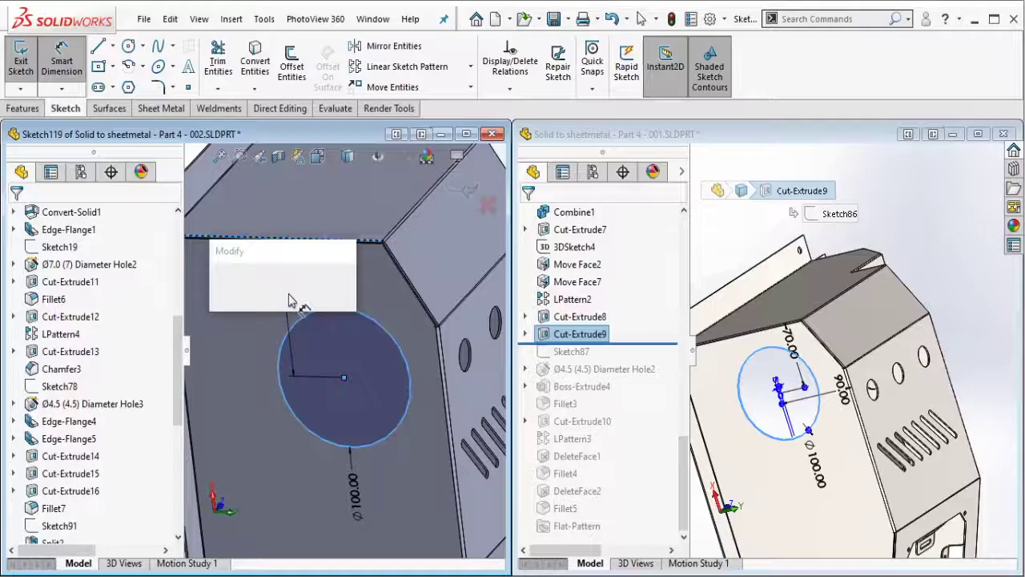
{"action": "type", "text": "70"}
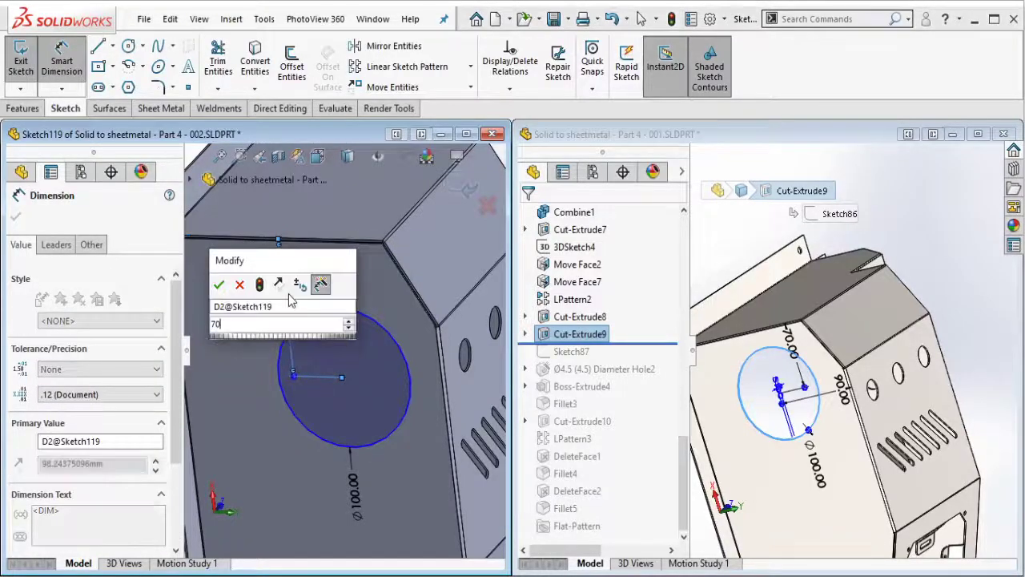
{"action": "key", "text": "Escape"}
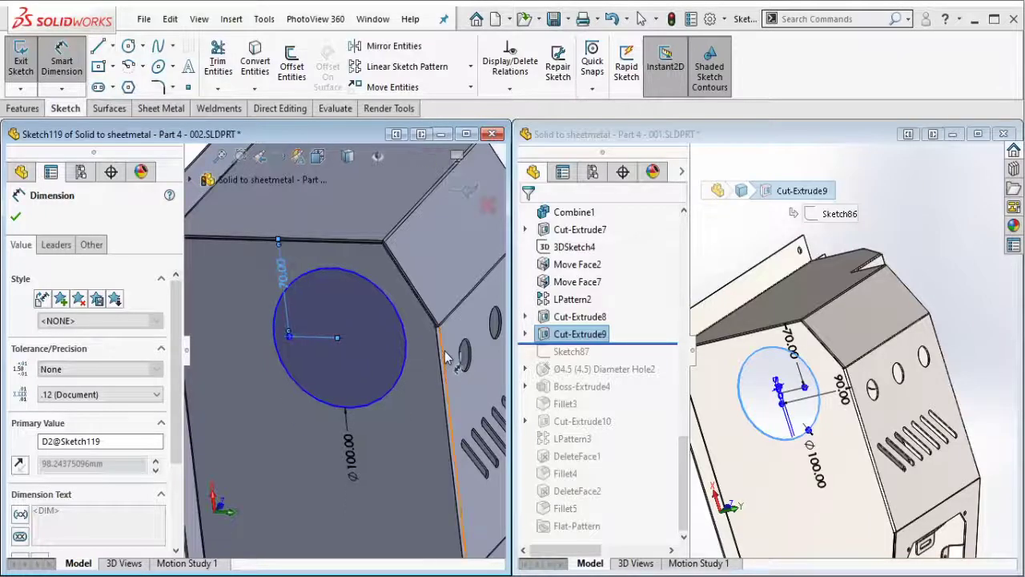
{"action": "left_click", "coordinate": [407, 438]}
{"action": "left_click", "coordinate": [405, 455]}
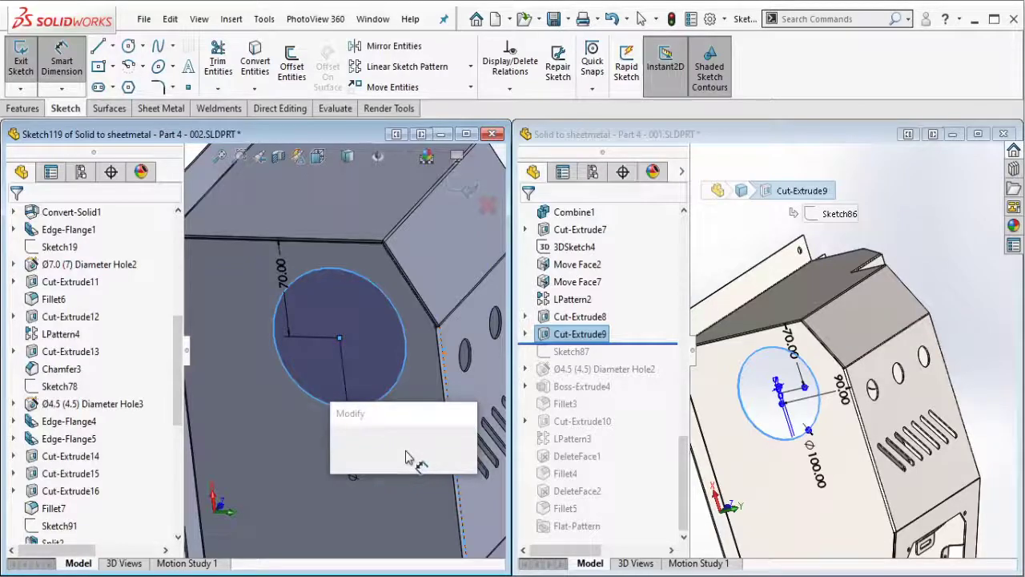
{"action": "type", "text": "90"}
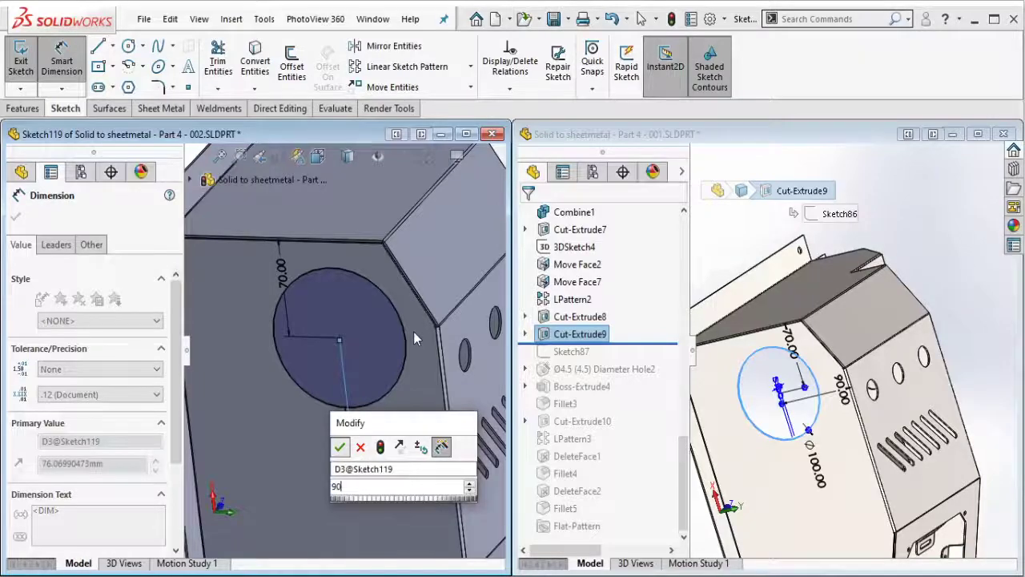
{"action": "key", "text": "Return"}
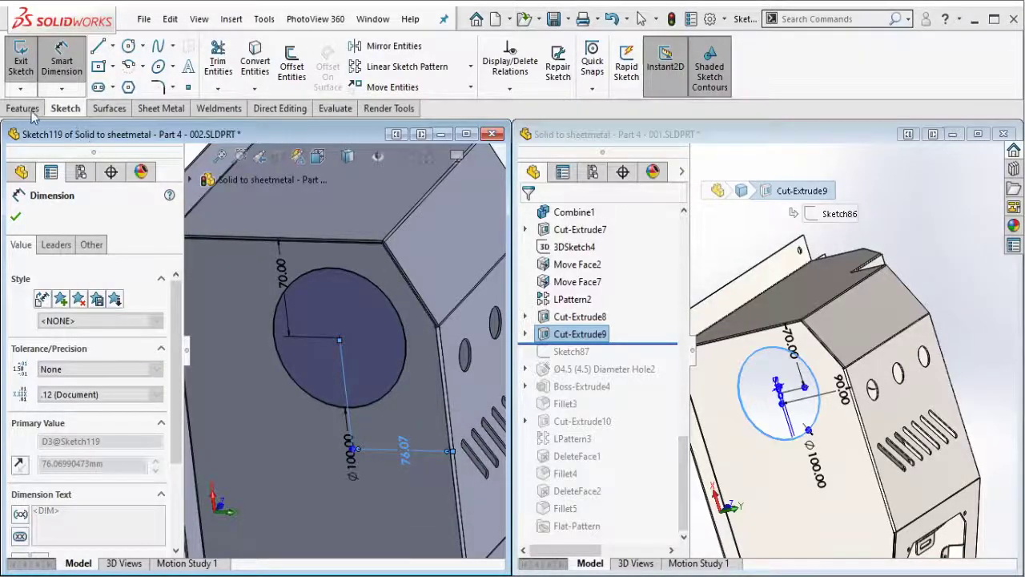
{"action": "left_click", "coordinate": [23, 109]}
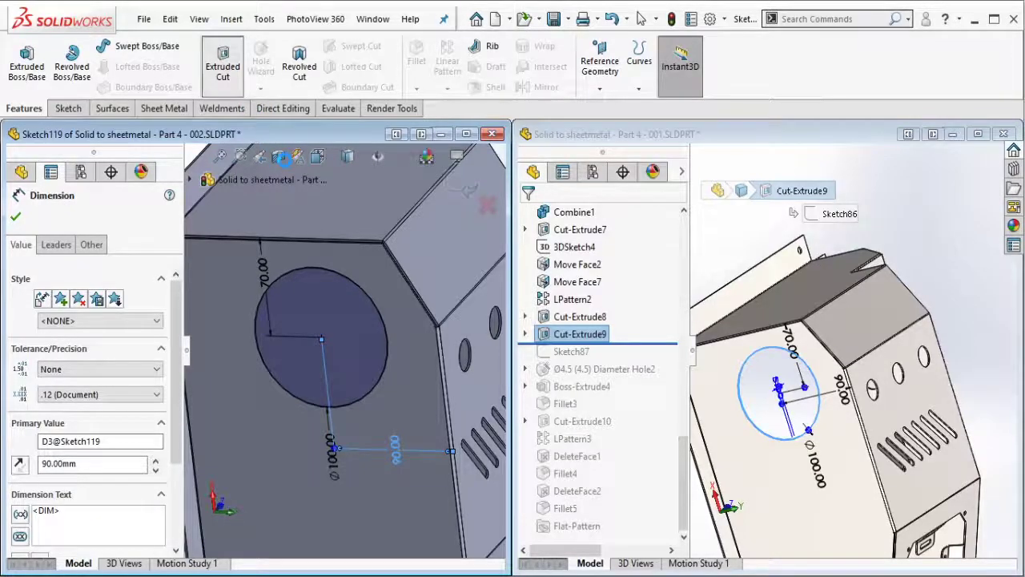
- Cut the Ø100 round opening through the panel, then roll the reference part forward and rotate it
{"action": "left_click", "coordinate": [222, 64]}
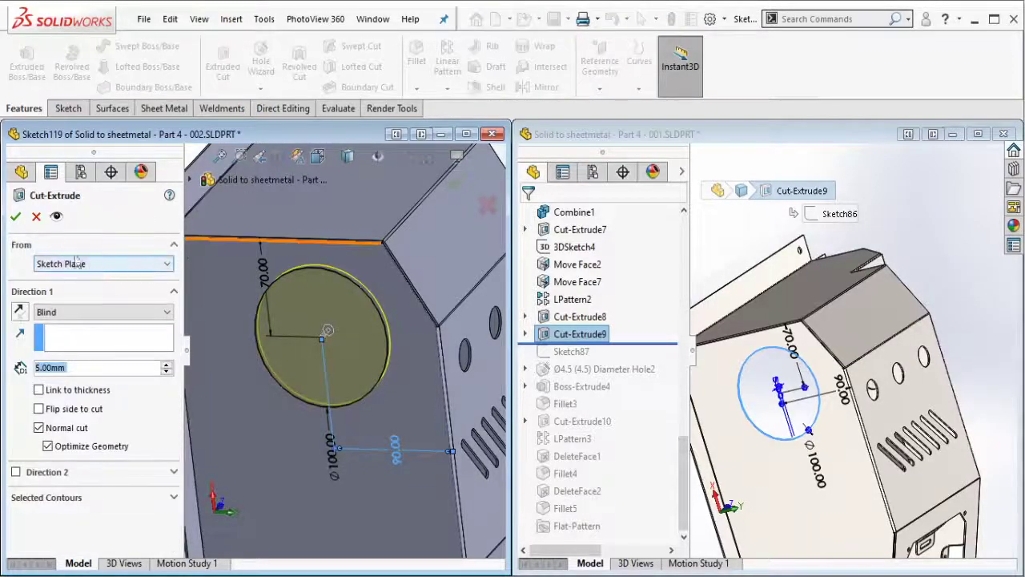
{"action": "left_click", "coordinate": [16, 217]}
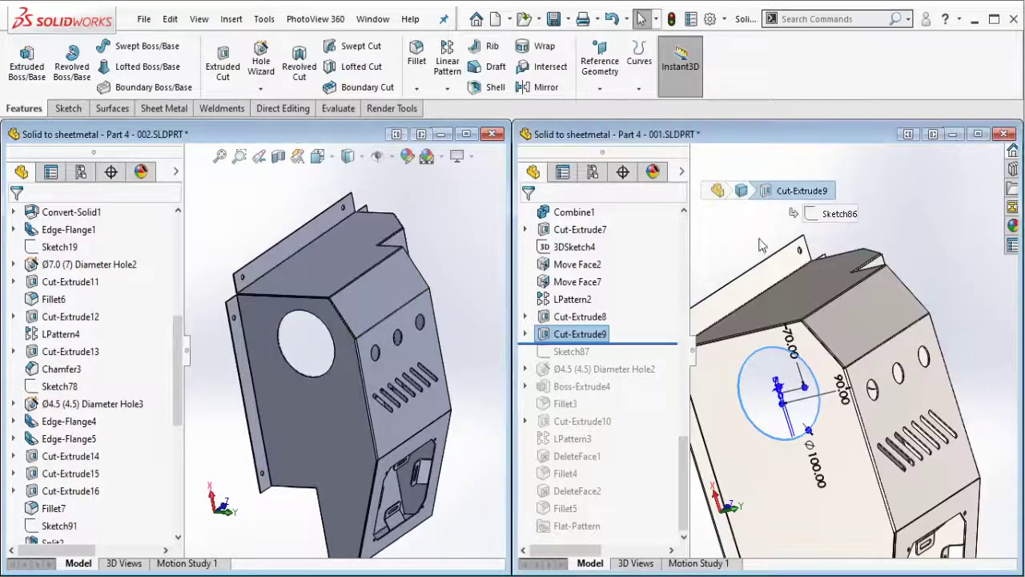
{"action": "left_click", "coordinate": [656, 342]}
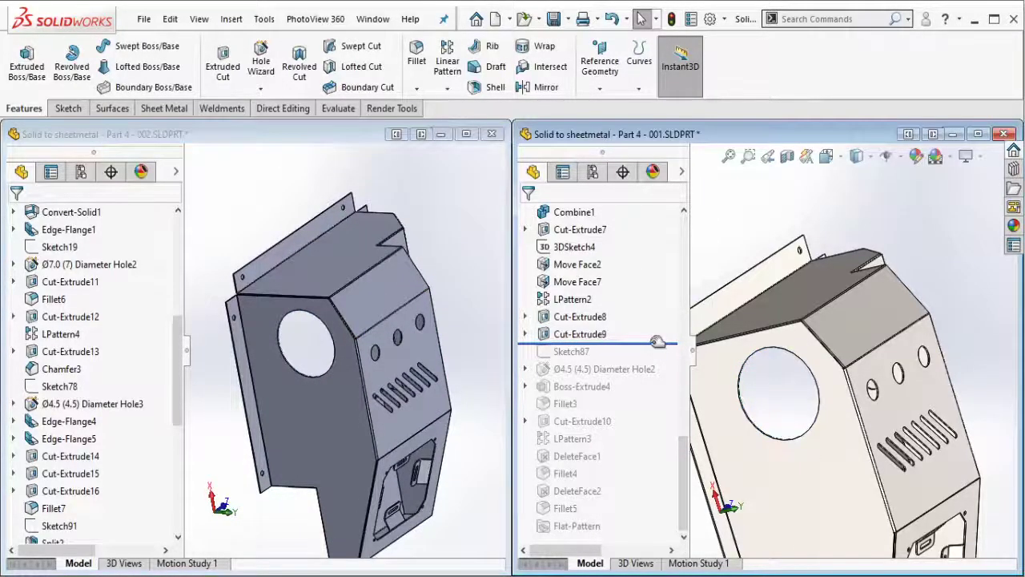
{"action": "left_click_drag", "start_coordinate": [657, 342], "coordinate": [664, 370]}
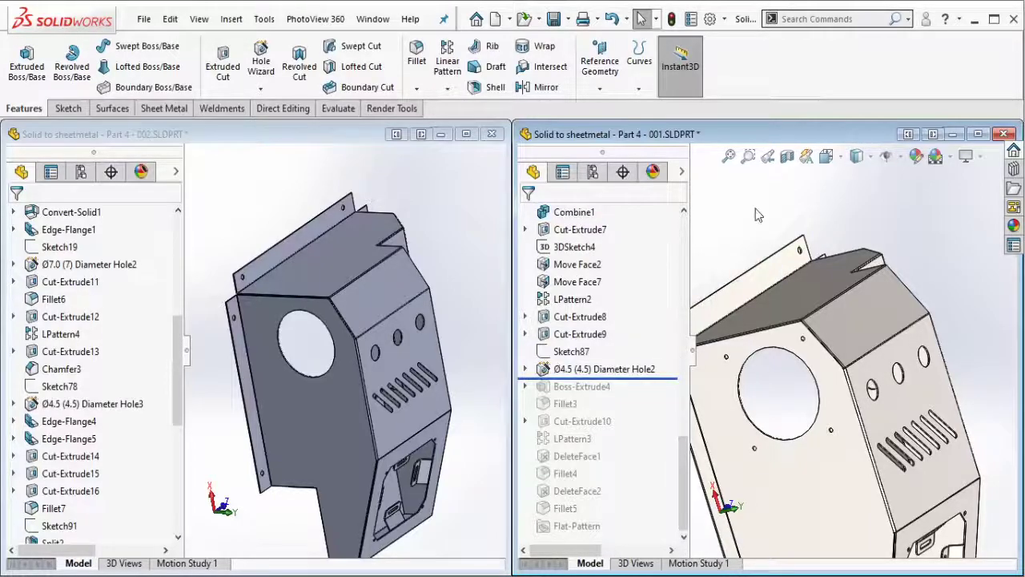
{"action": "middle_click_drag", "start_coordinate": [756, 214], "coordinate": [792, 382]}
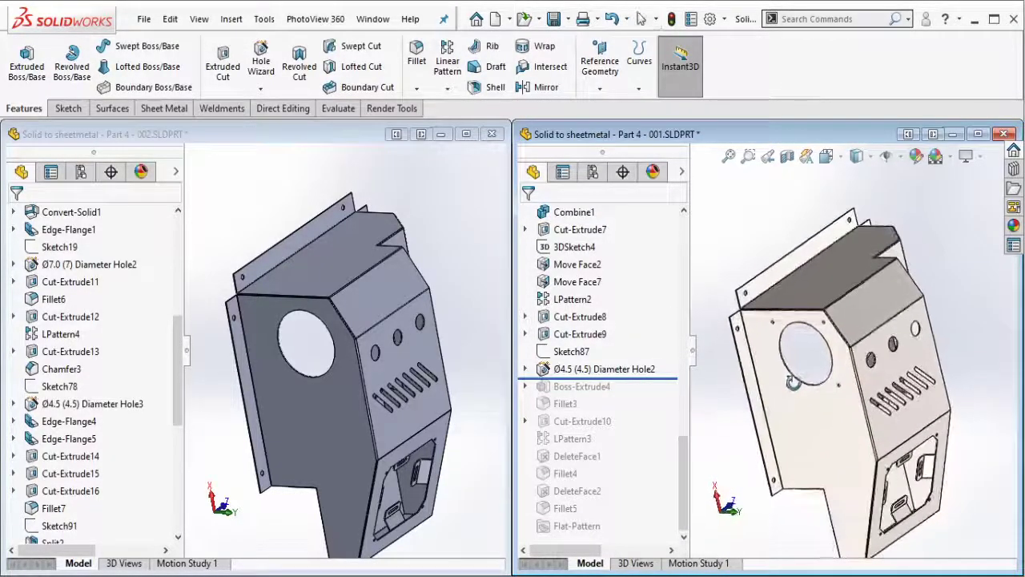
- Rotate and zoom the working part to match, selecting the face around the round opening
{"action": "left_click", "coordinate": [328, 320]}
{"action": "middle_click_drag", "start_coordinate": [298, 314], "coordinate": [304, 327]}
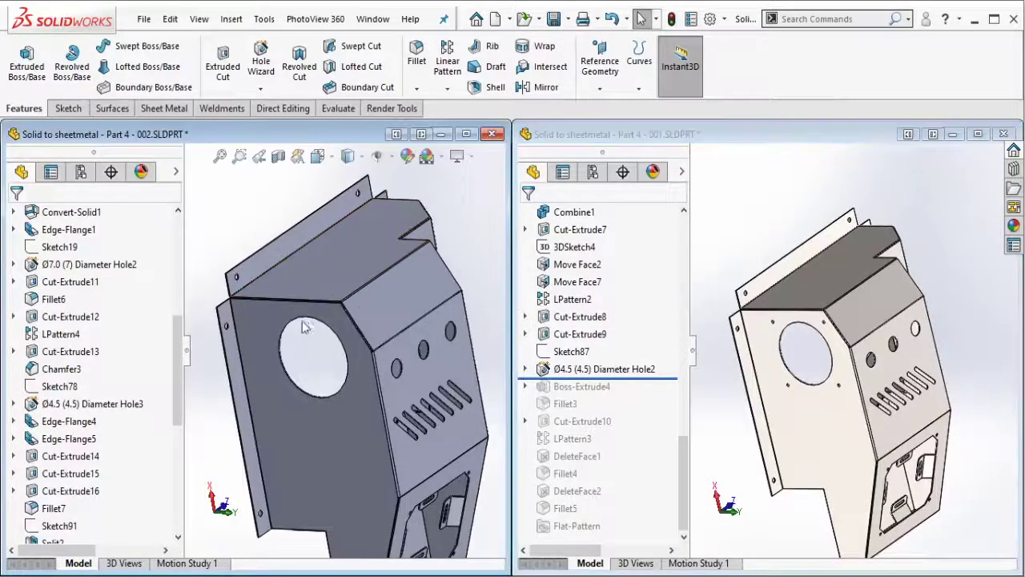
{"action": "scroll", "coordinate": [304, 327], "scroll_direction": "down", "scroll_amount": 3}
{"action": "scroll", "coordinate": [288, 317], "scroll_direction": "down", "scroll_amount": 2}
{"action": "scroll", "coordinate": [282, 302], "scroll_direction": "down", "scroll_amount": 2}
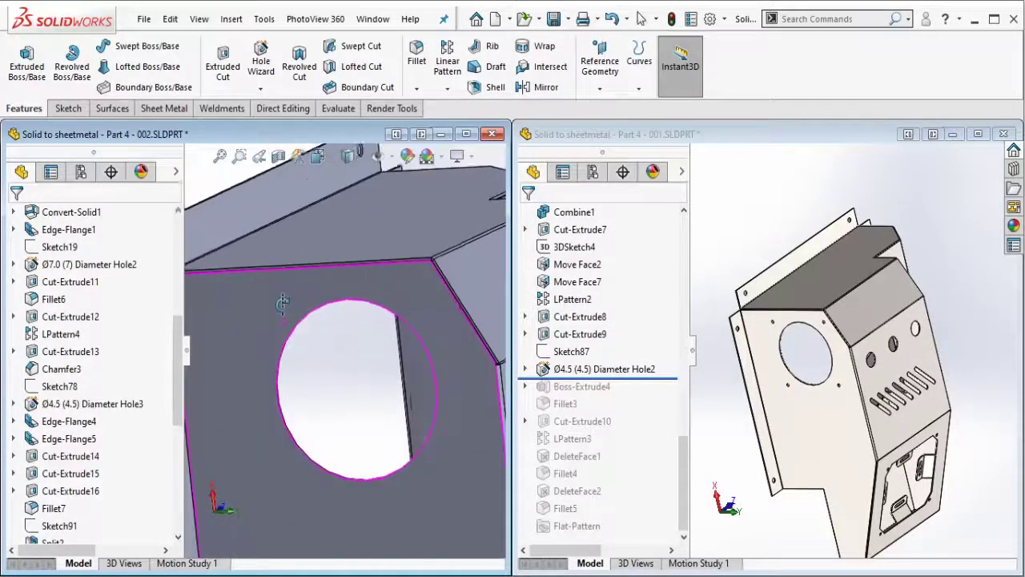
{"action": "left_click", "coordinate": [272, 303]}
- Start a sketch on the face and draw a rectangle around the round opening
{"action": "left_click", "coordinate": [350, 253]}
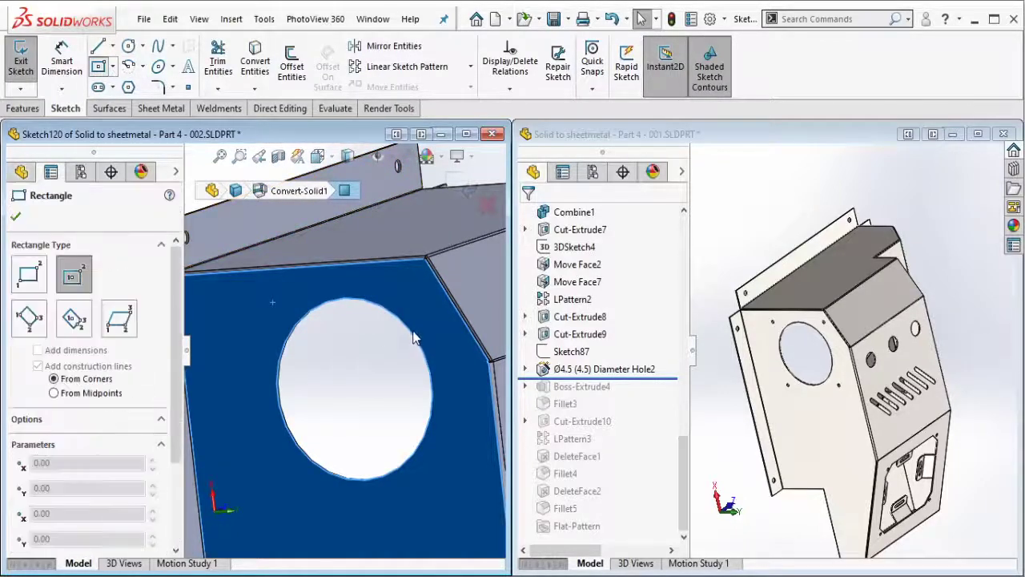
{"action": "left_click", "coordinate": [360, 390]}
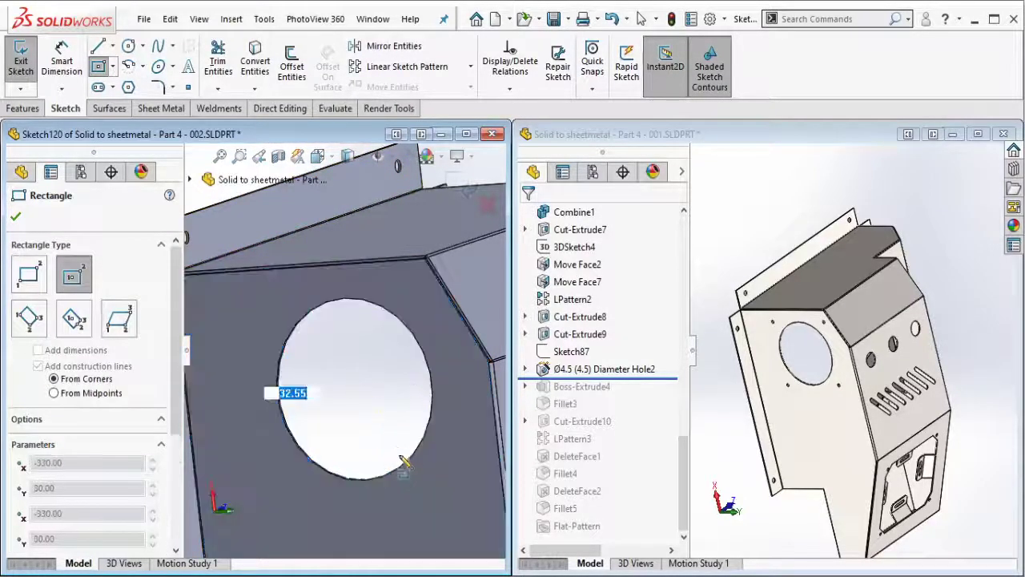
{"action": "left_click", "coordinate": [454, 495]}
{"action": "key", "text": "Escape"}
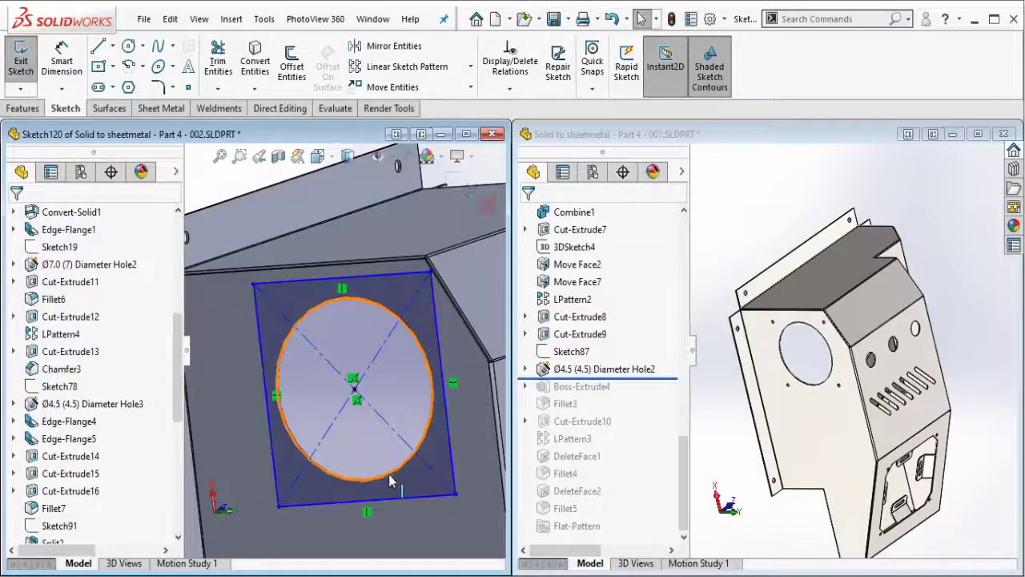
- Make the rectangle's bottom and right sides tangent to the circle, then exit the sketch
{"action": "left_click", "coordinate": [388, 505]}
{"action": "left_click", "coordinate": [426, 440], "text": "ctrl"}
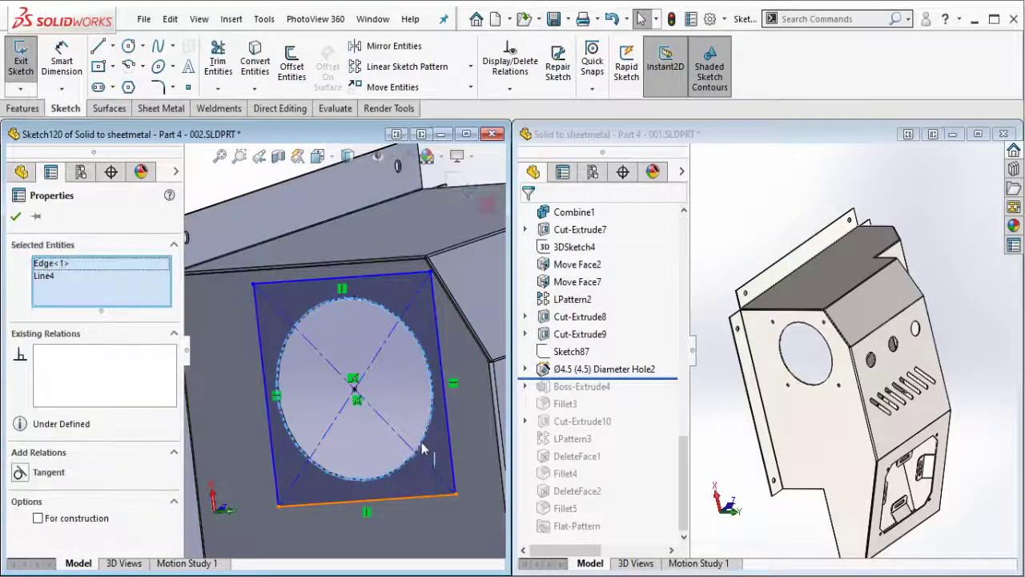
{"action": "left_click", "coordinate": [431, 423]}
{"action": "key", "text": "Escape"}
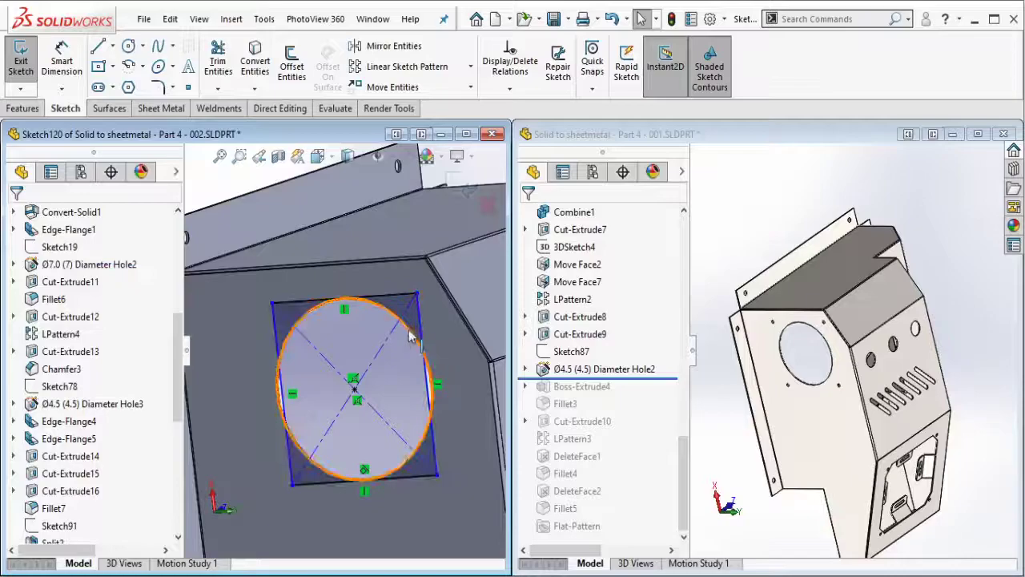
{"action": "left_click", "coordinate": [422, 340]}
{"action": "left_click", "coordinate": [461, 300], "text": "ctrl"}
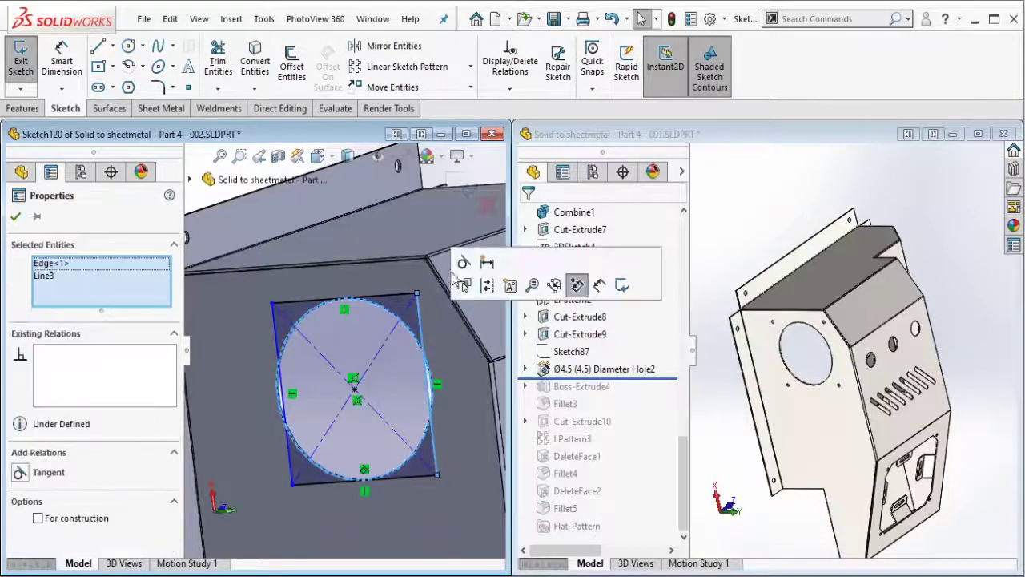
{"action": "left_click", "coordinate": [469, 270]}
{"action": "key", "text": "Escape"}
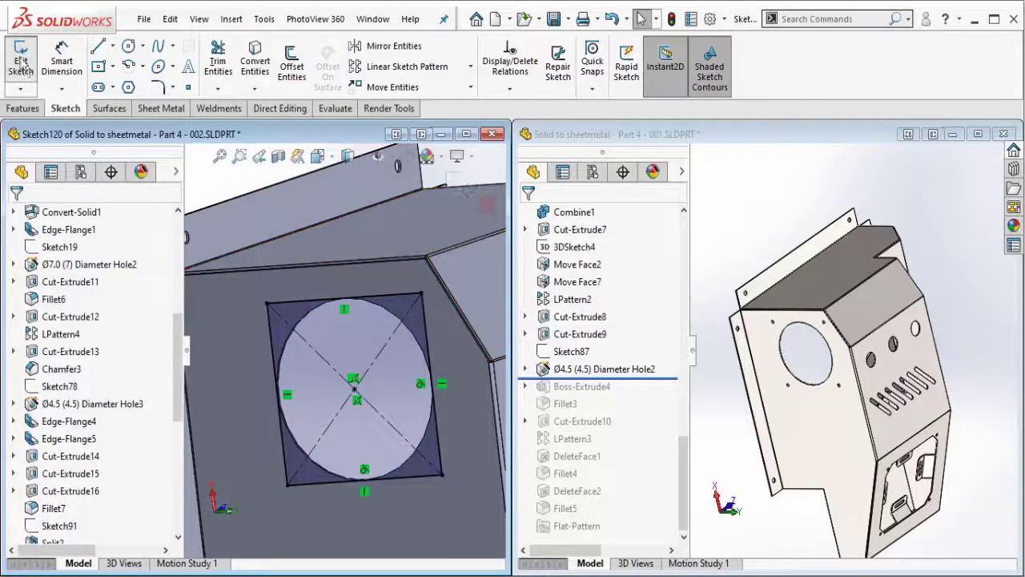
{"action": "left_click", "coordinate": [21, 64]}
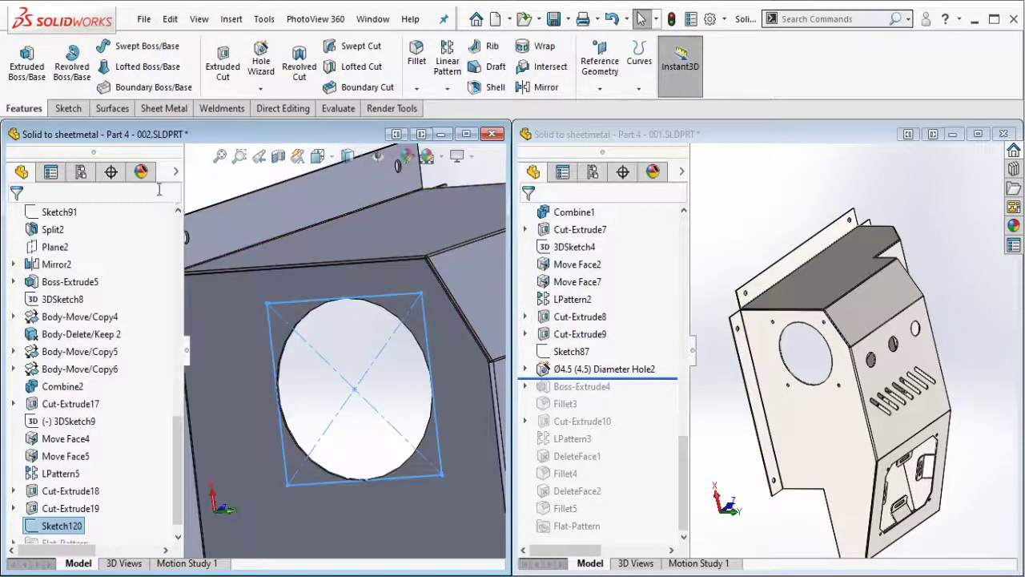
- Start a Hole Wizard hole and place points at the rectangle's four corners
{"action": "left_click", "coordinate": [261, 71]}
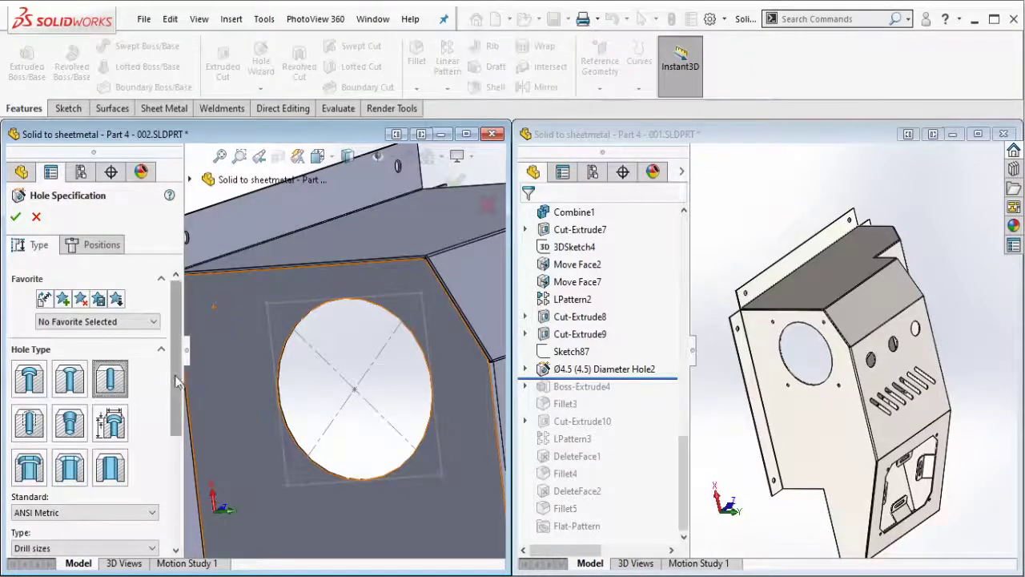
{"action": "scroll", "coordinate": [177, 381], "scroll_direction": "down", "scroll_amount": 3}
{"action": "scroll", "coordinate": [177, 381], "scroll_direction": "down", "scroll_amount": 2}
{"action": "left_click", "coordinate": [95, 245]}
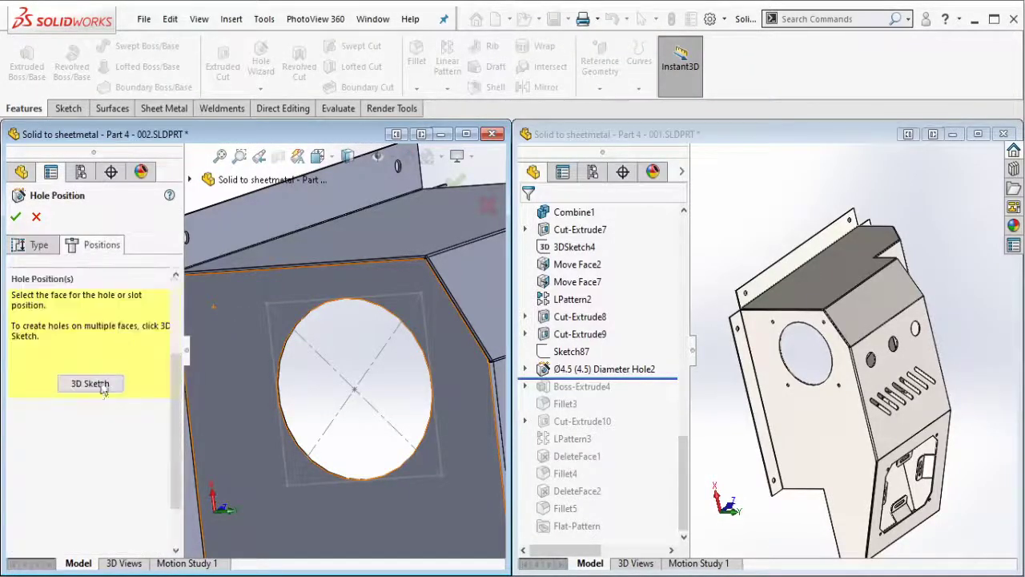
{"action": "left_click", "coordinate": [269, 303]}
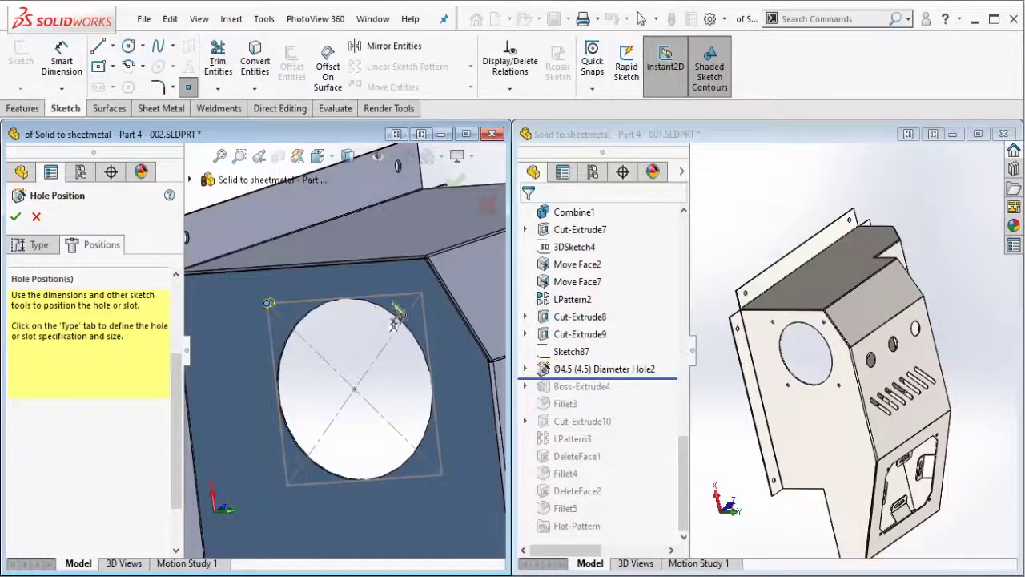
{"action": "left_click", "coordinate": [422, 293]}
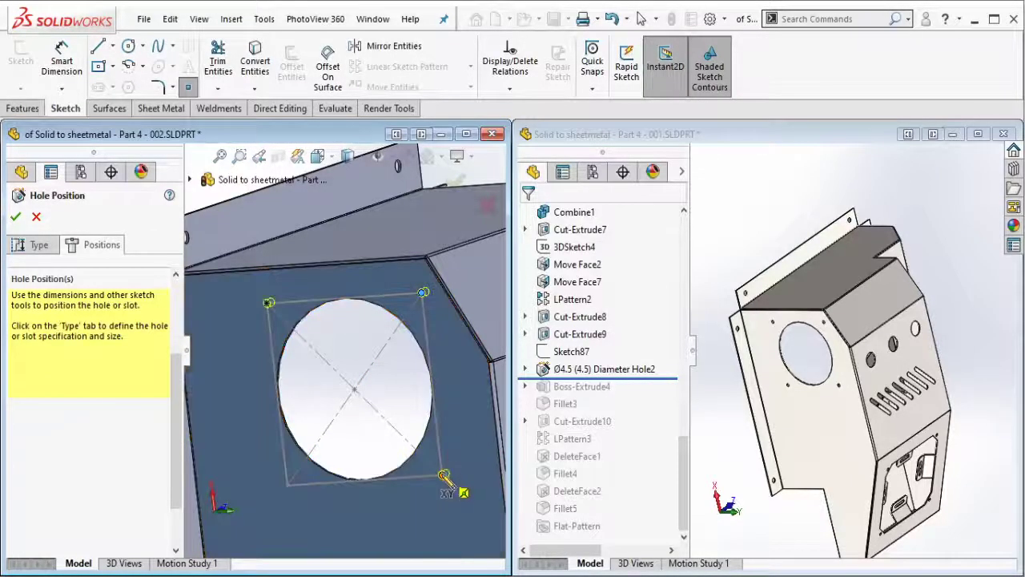
{"action": "left_click", "coordinate": [443, 474]}
{"action": "left_click", "coordinate": [289, 485]}
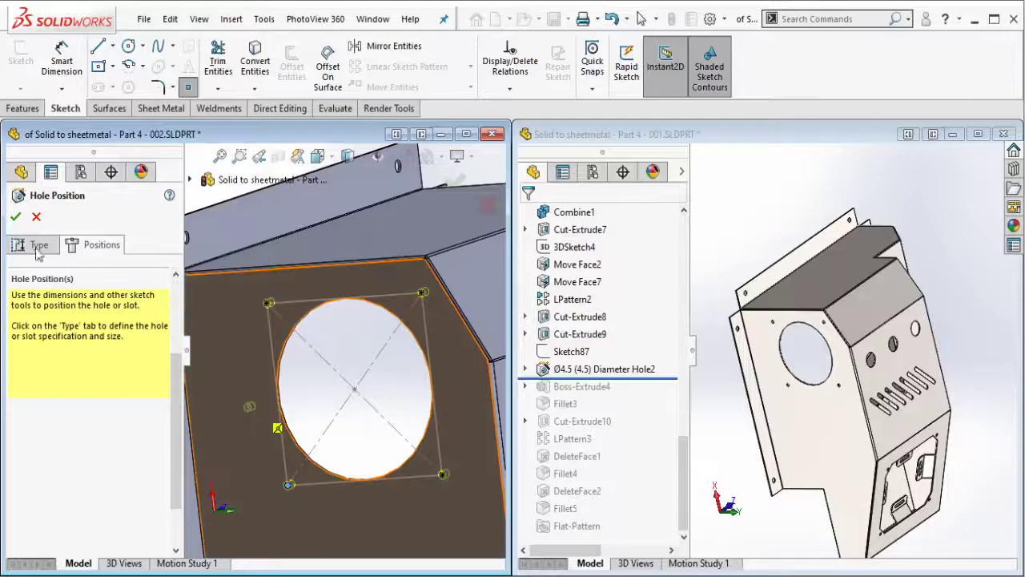
- Set the holes to ANSI Metric drill size Ø4.5, Blind 5 mm, and confirm
{"action": "left_click", "coordinate": [37, 245]}
{"action": "scroll", "coordinate": [166, 429], "scroll_direction": "down", "scroll_amount": 3}
{"action": "scroll", "coordinate": [166, 427], "scroll_direction": "down", "scroll_amount": 2}
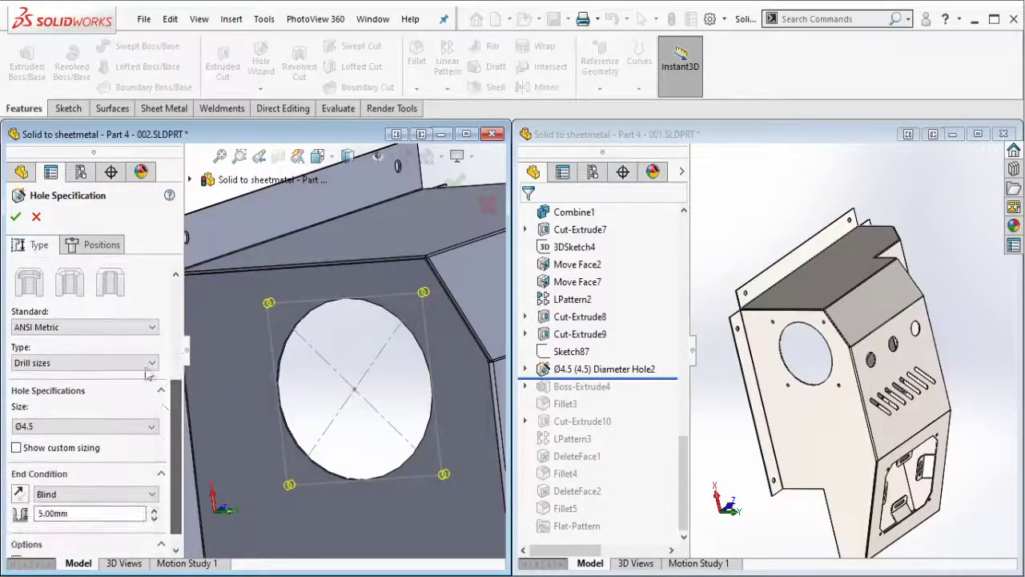
{"action": "left_click", "coordinate": [132, 326]}
{"action": "left_click", "coordinate": [97, 343]}
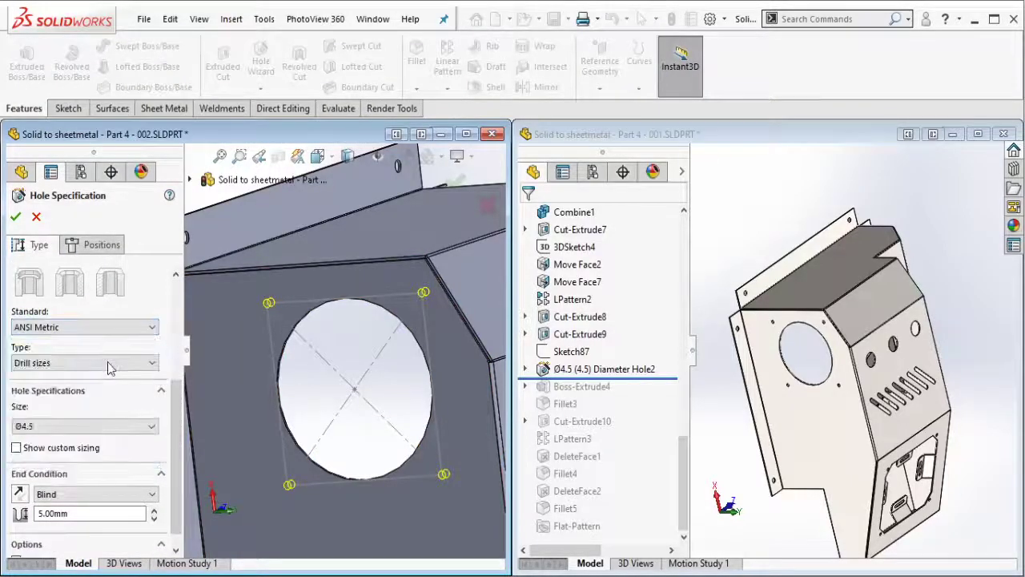
{"action": "left_click", "coordinate": [109, 363]}
{"action": "left_click", "coordinate": [80, 373]}
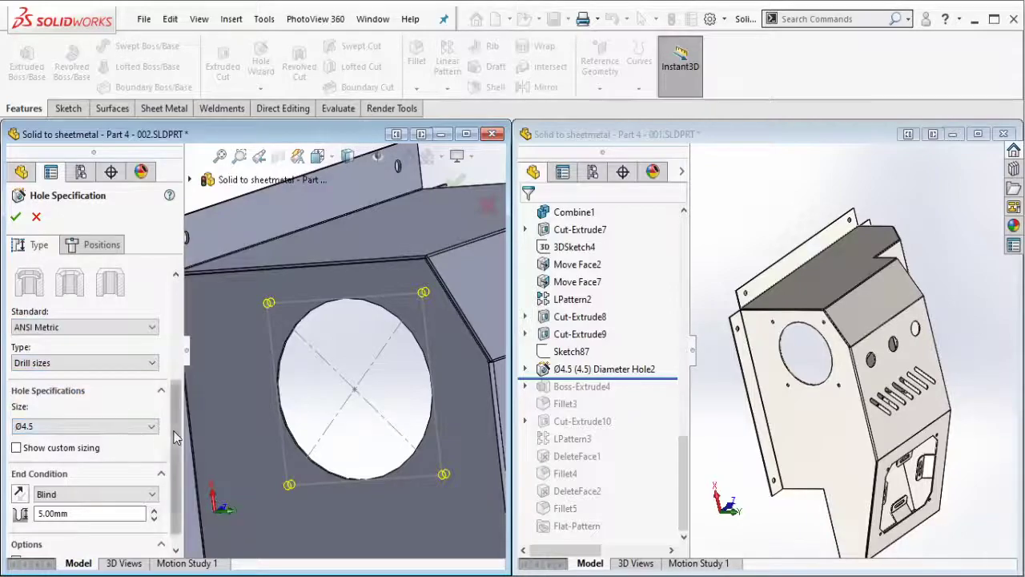
{"action": "scroll", "coordinate": [173, 432], "scroll_direction": "down", "scroll_amount": 1}
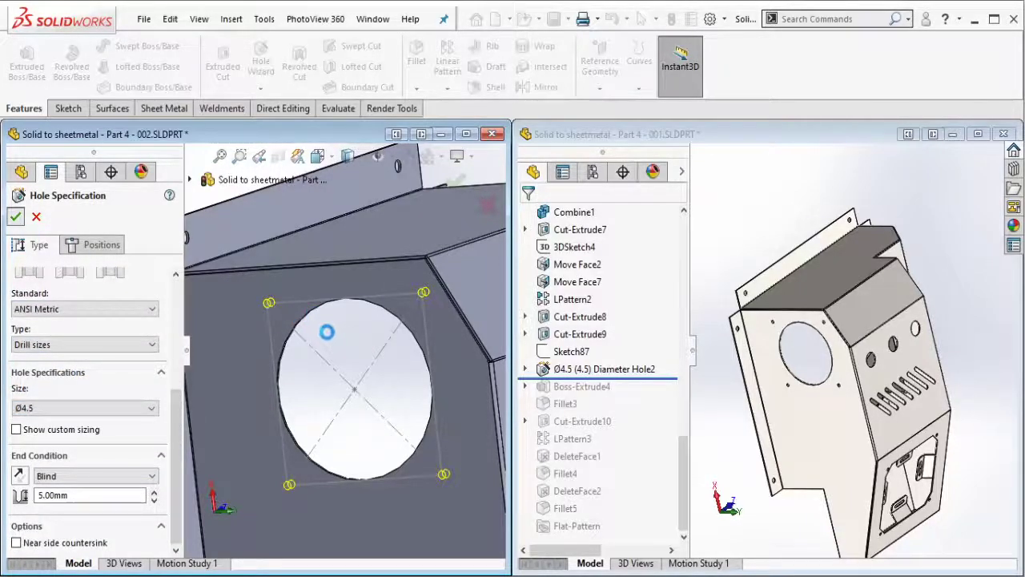
{"action": "key", "text": "Return"}
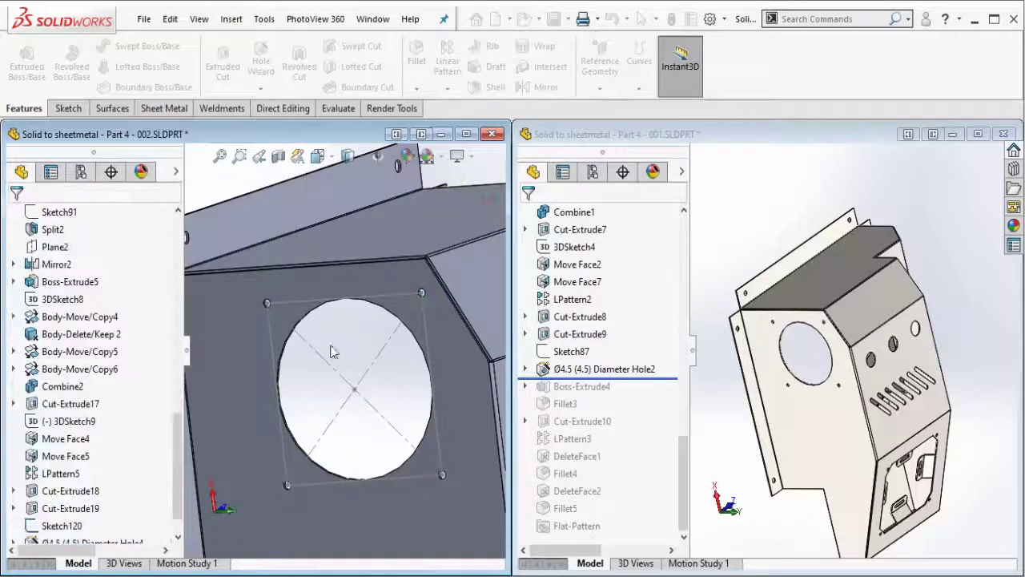
- Hide Sketch120 and roll the reference part forward past Boss-Extrude4
{"action": "left_click", "coordinate": [331, 366]}
{"action": "left_click", "coordinate": [391, 319]}
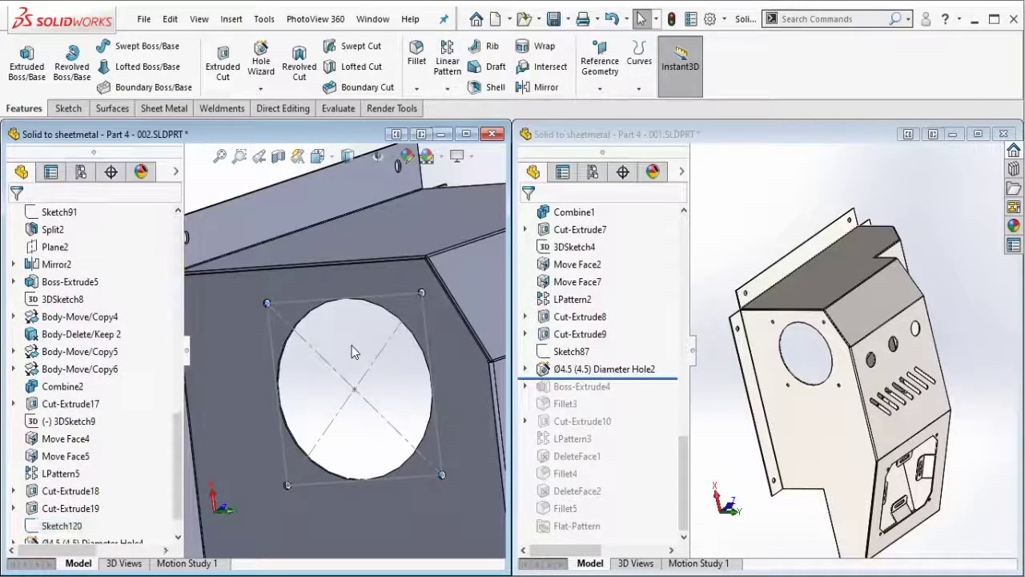
{"action": "left_click", "coordinate": [681, 141]}
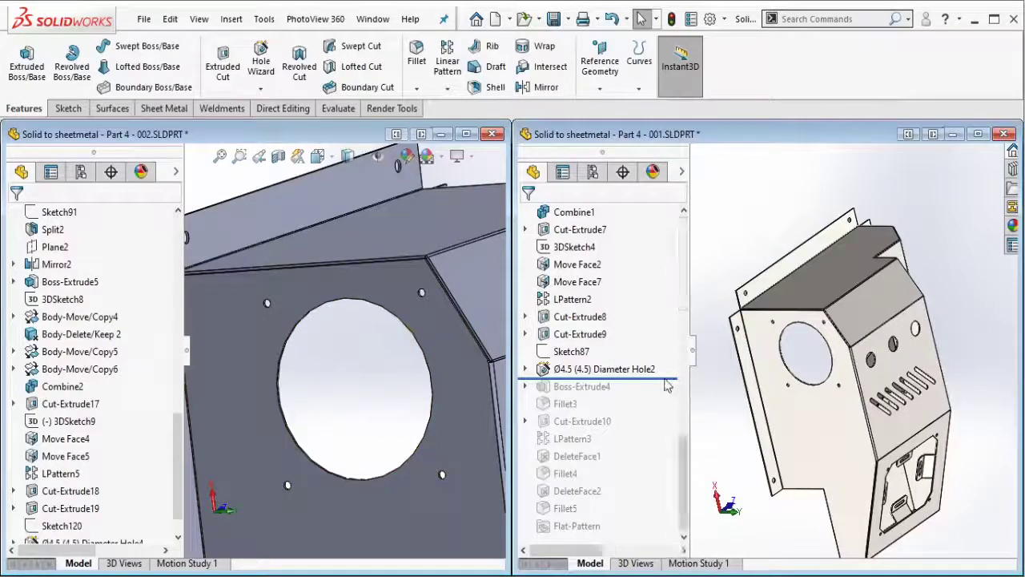
{"action": "left_click_drag", "start_coordinate": [662, 377], "coordinate": [658, 392]}
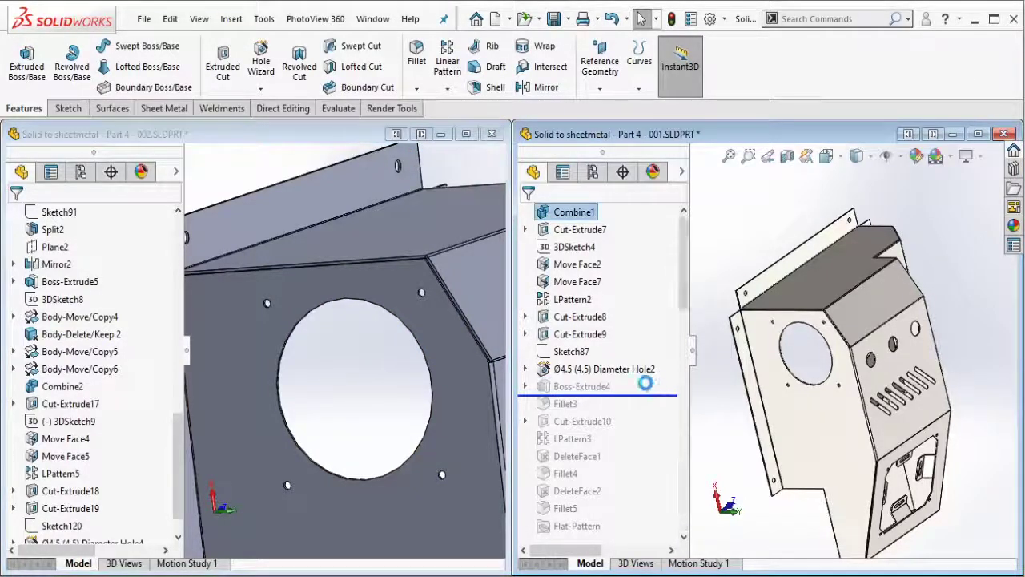
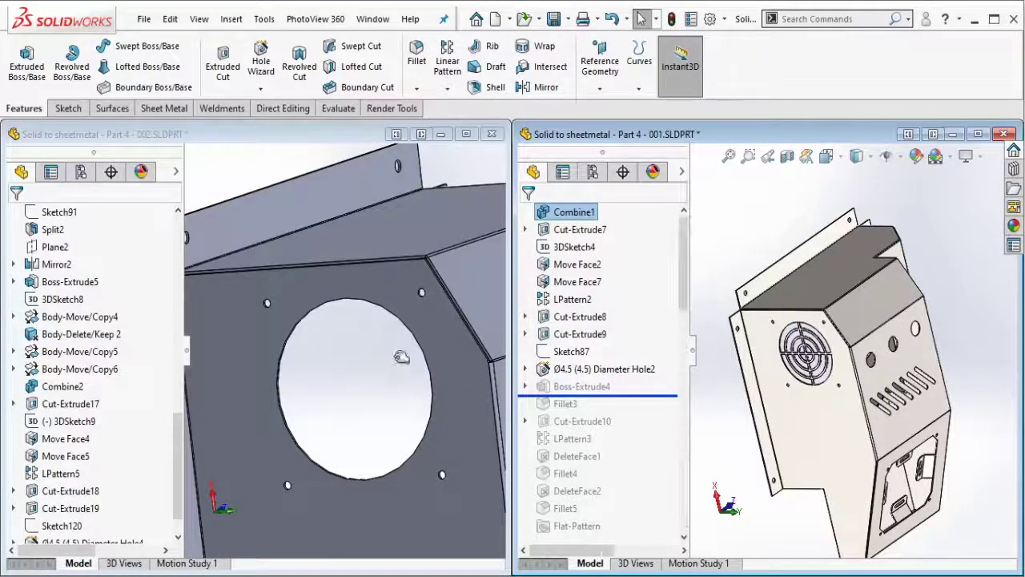
- In part 002, open a new sketch on the panel face with the round hole
{"action": "left_click", "coordinate": [392, 361]}
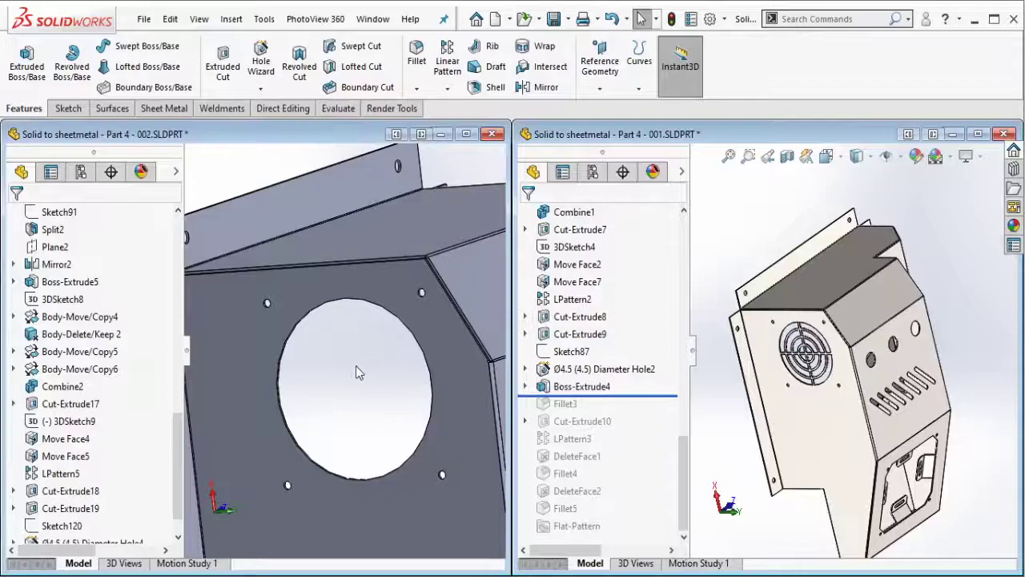
{"action": "left_click", "coordinate": [382, 282]}
{"action": "left_click", "coordinate": [454, 250]}
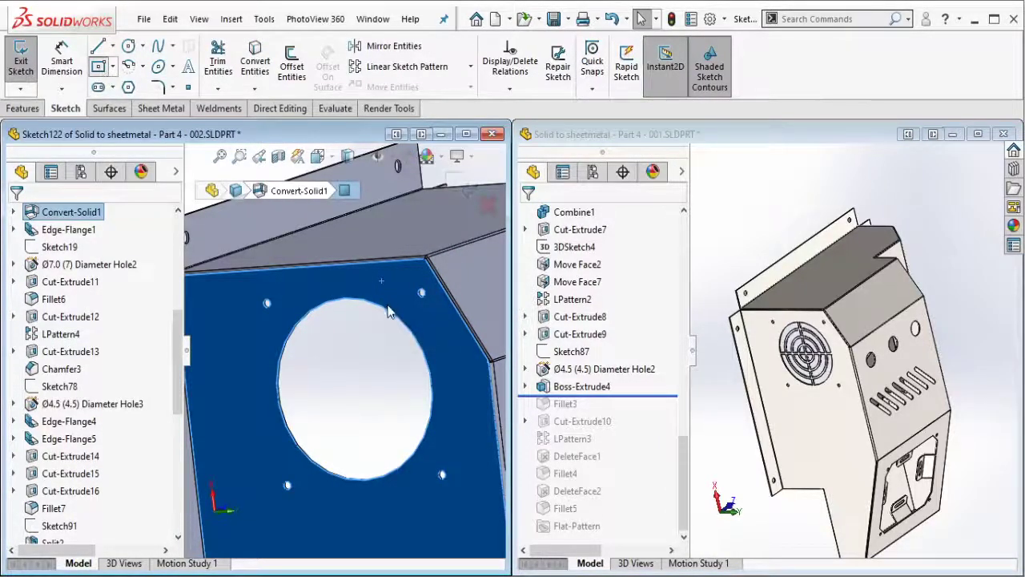
- Draw two center rectangles from the hole centre, forming a vertical and a horizontal bar
{"action": "left_click", "coordinate": [355, 390]}
{"action": "left_click", "coordinate": [391, 509]}
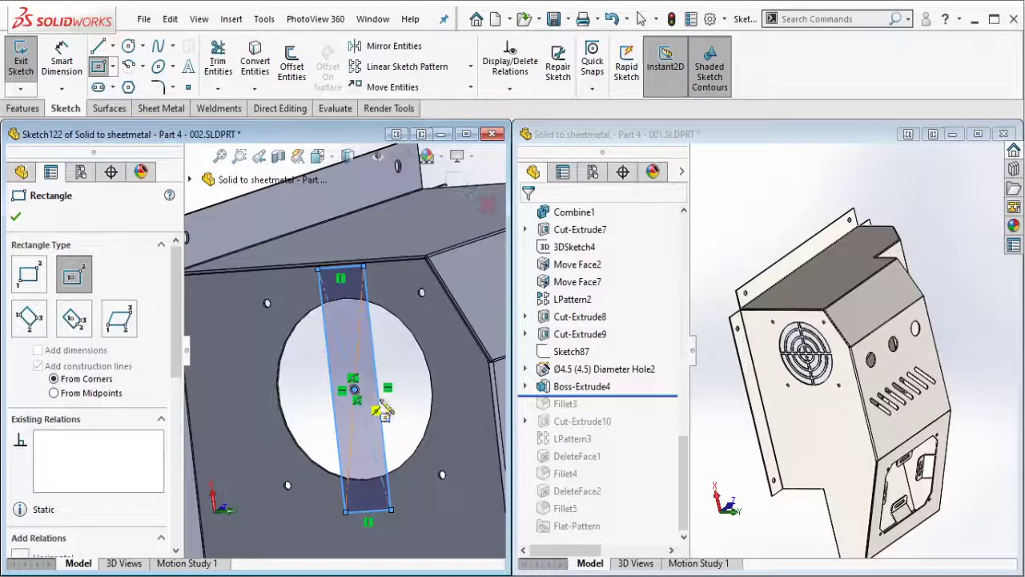
{"action": "left_click", "coordinate": [355, 390]}
{"action": "left_click", "coordinate": [454, 417]}
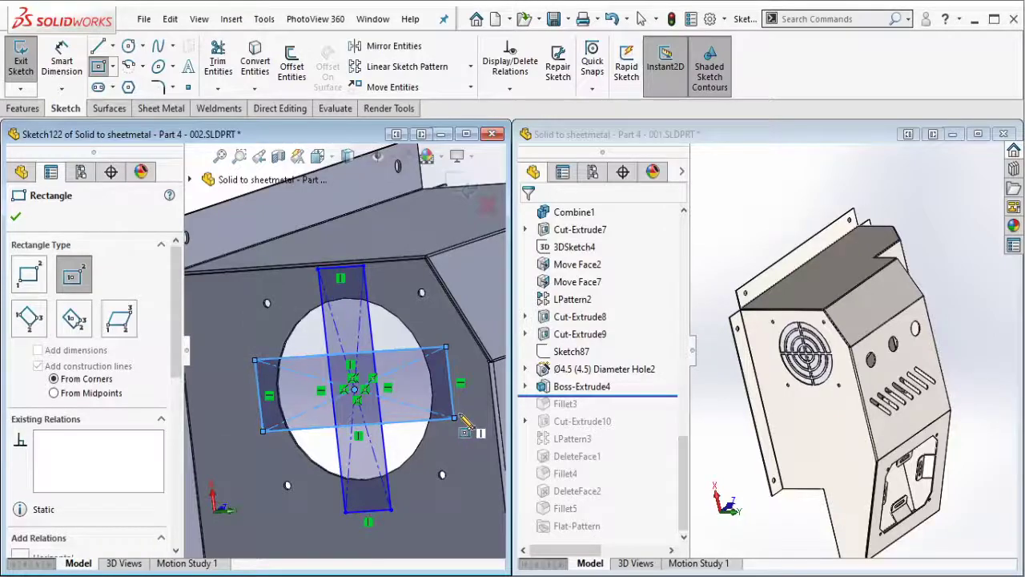
{"action": "key", "text": "Escape"}
{"action": "scroll", "coordinate": [381, 337], "scroll_direction": "down", "scroll_amount": 3}
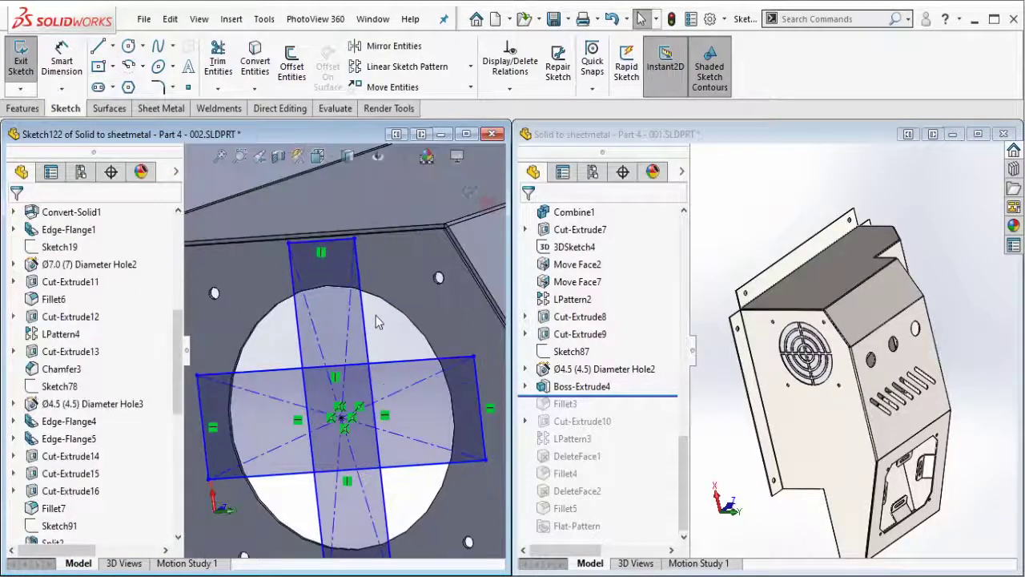
- Make the vertical bar's top end and horizontal bar's right end tangent to the hole edge
{"action": "left_click", "coordinate": [371, 240]}
{"action": "left_click", "coordinate": [389, 222], "text": "ctrl"}
{"action": "left_click", "coordinate": [385, 197]}
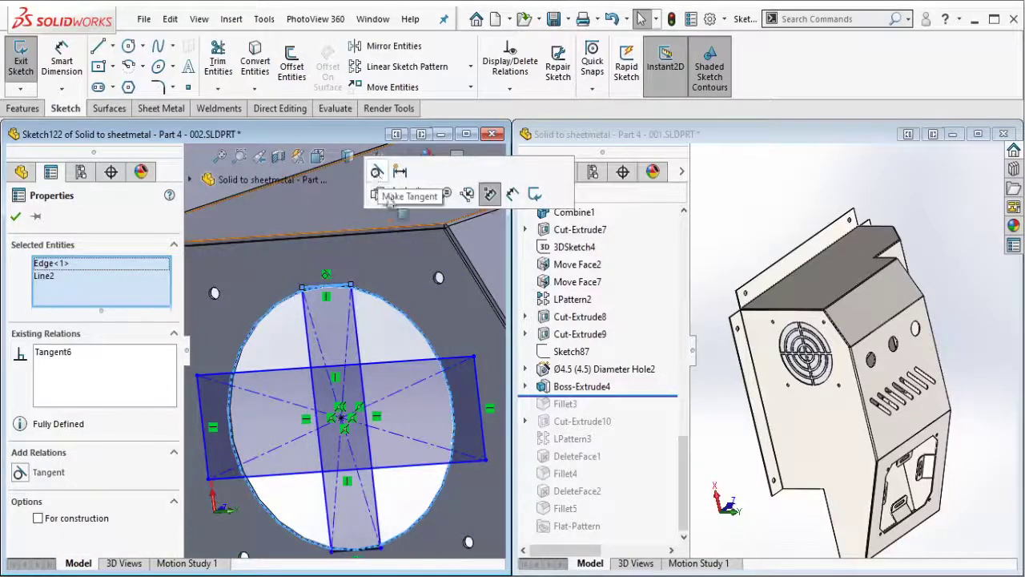
{"action": "key", "text": "Escape"}
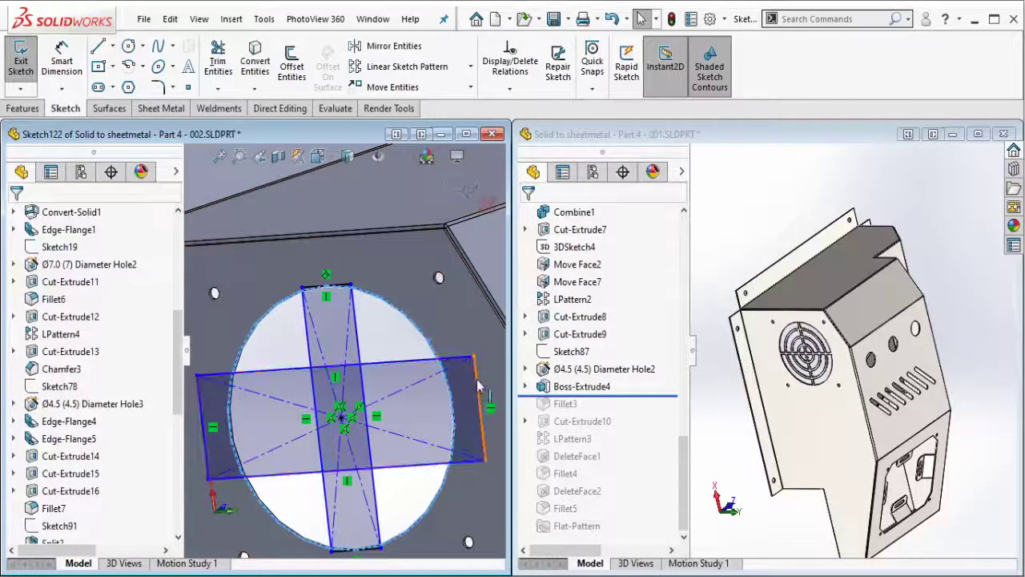
{"action": "left_click", "coordinate": [492, 383]}
{"action": "left_click", "coordinate": [503, 317], "text": "ctrl"}
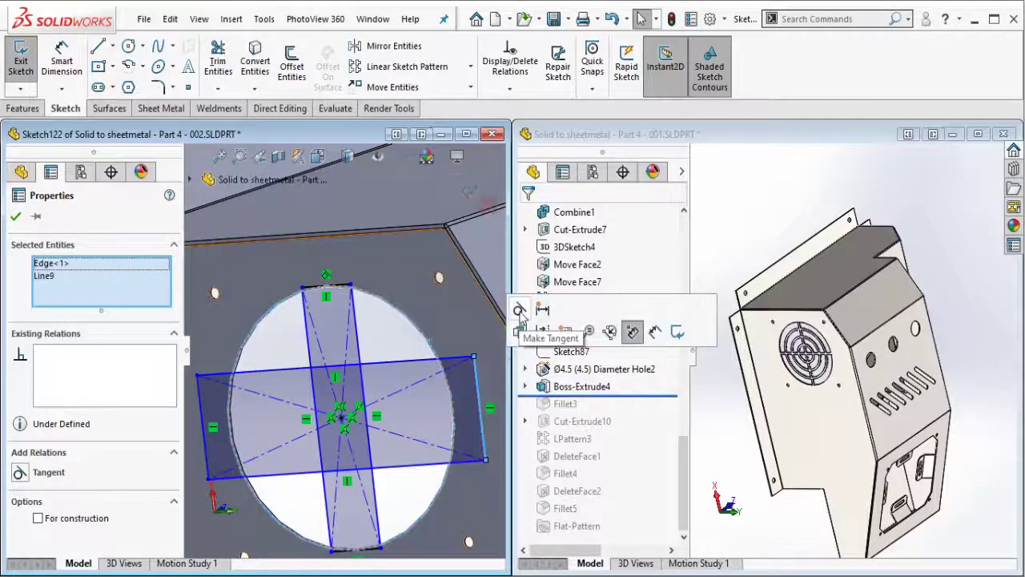
{"action": "left_click", "coordinate": [524, 322]}
{"action": "key", "text": "Escape"}
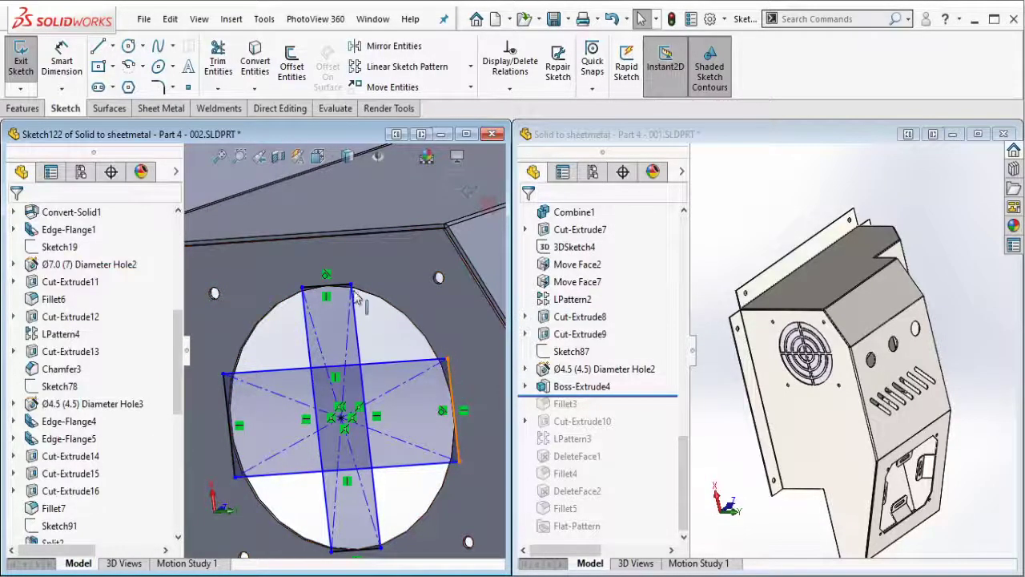
- Make both bars equal in width and dimension the bar width to 5 mm
{"action": "left_click", "coordinate": [349, 289]}
{"action": "left_click", "coordinate": [452, 408]}
{"action": "left_click", "coordinate": [336, 285], "text": "ctrl"}
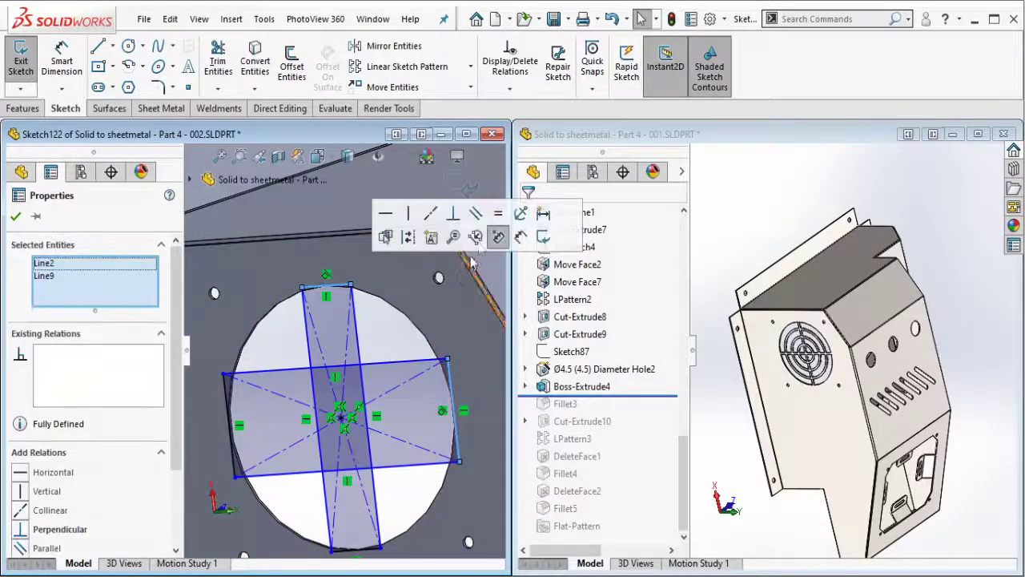
{"action": "left_click", "coordinate": [498, 227]}
{"action": "left_click", "coordinate": [61, 61]}
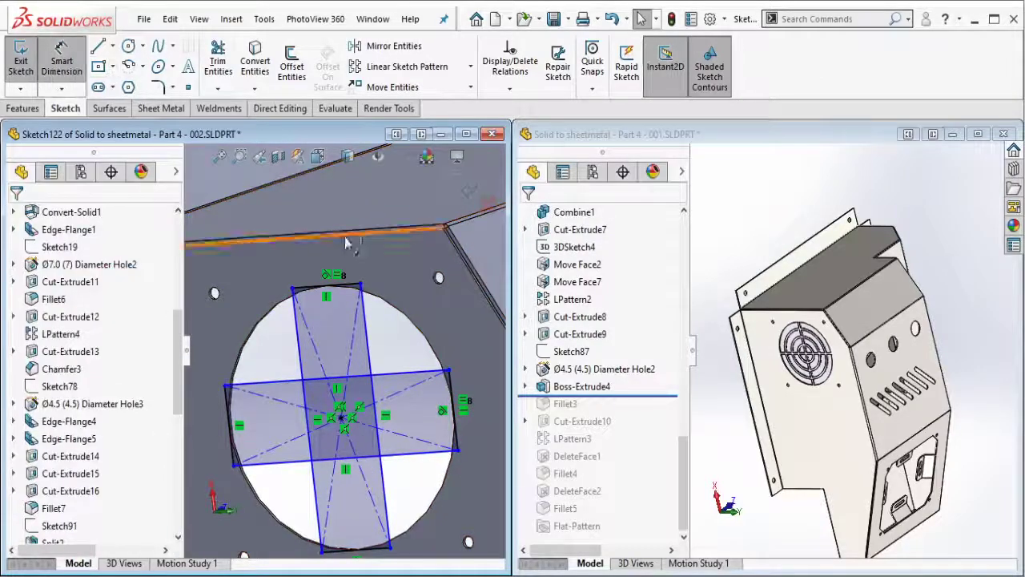
{"action": "left_click", "coordinate": [343, 304]}
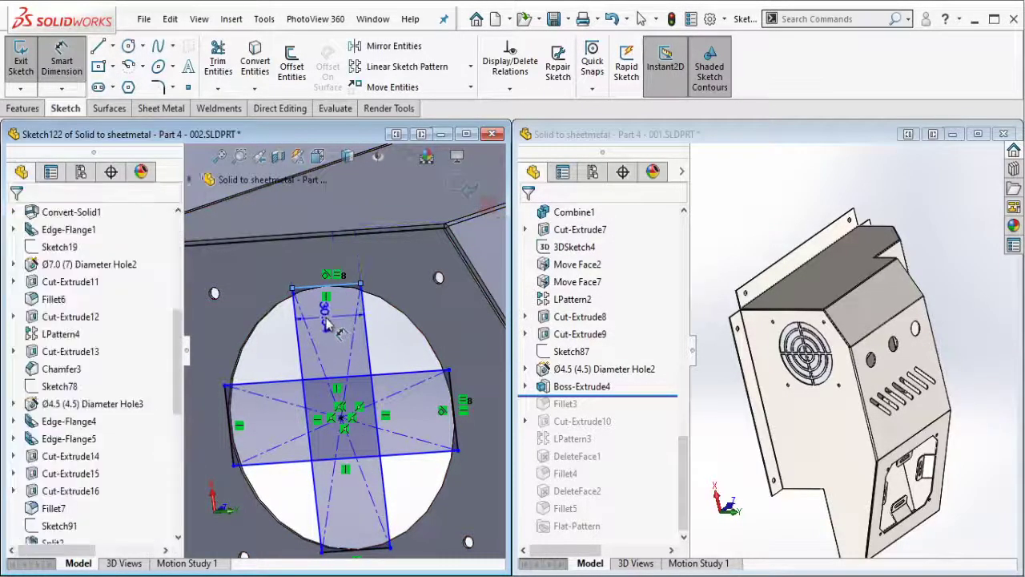
{"action": "left_click", "coordinate": [327, 322]}
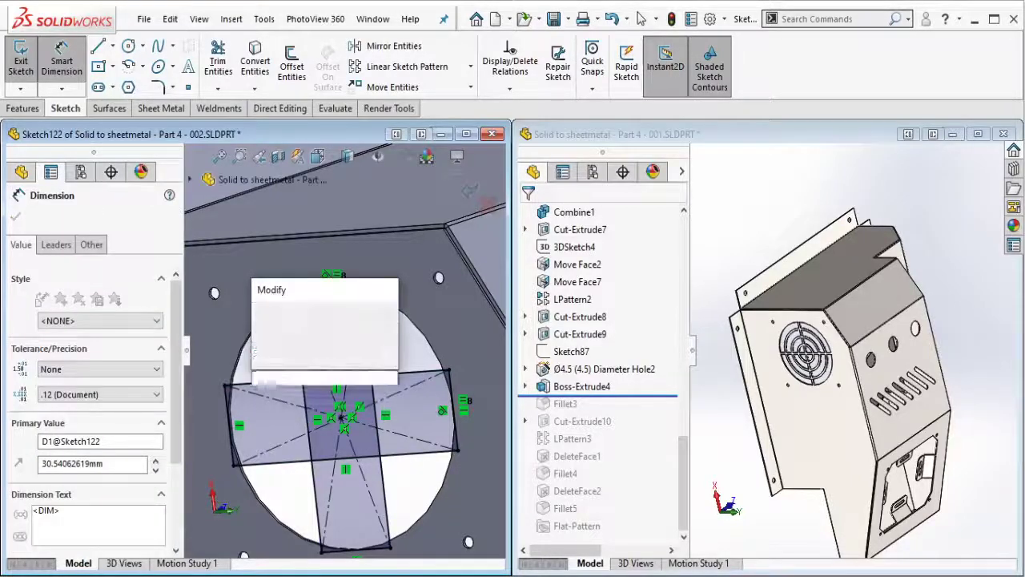
{"action": "type", "text": "5"}
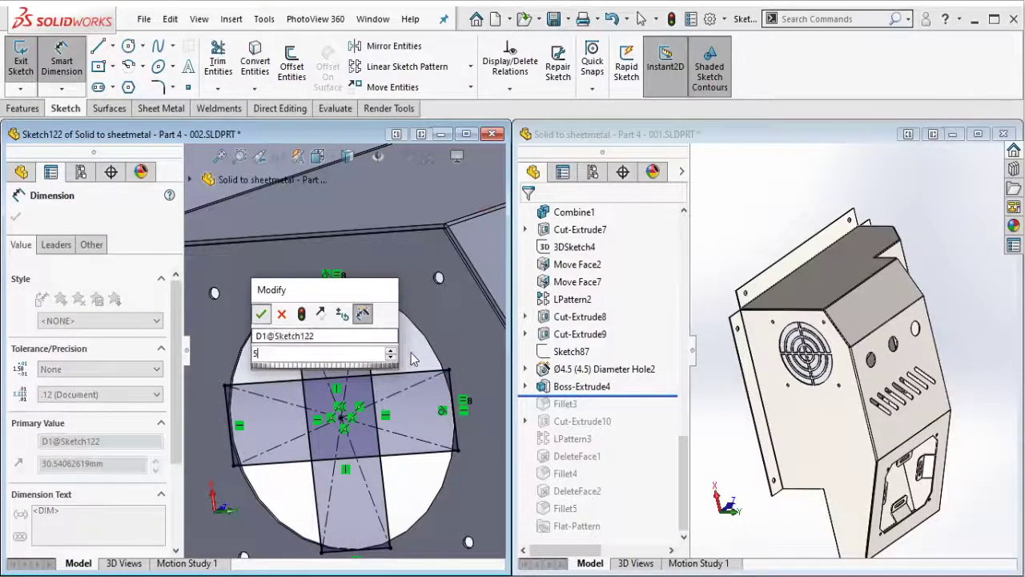
{"action": "key", "text": "Return"}
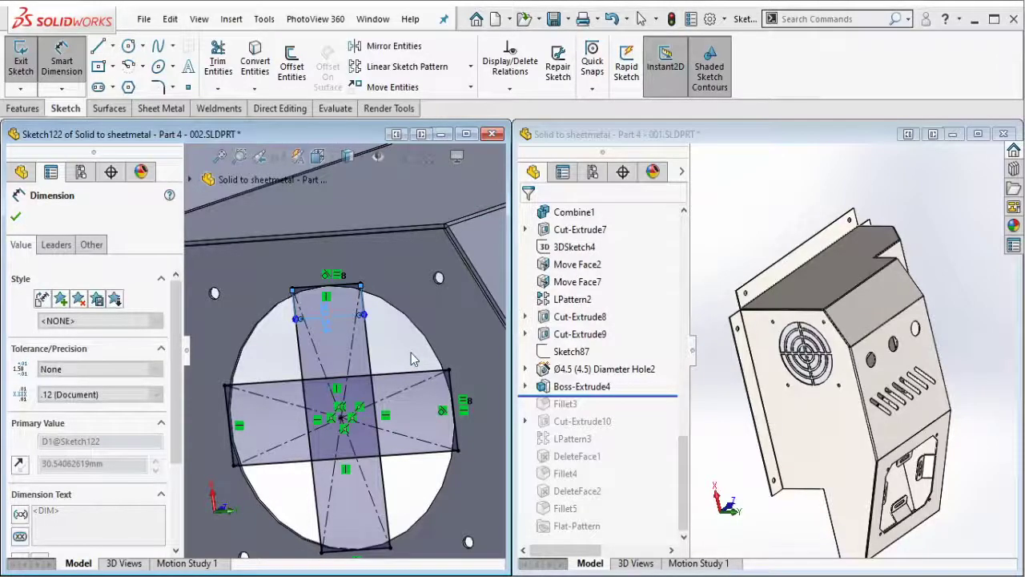
{"action": "key", "text": "Escape"}
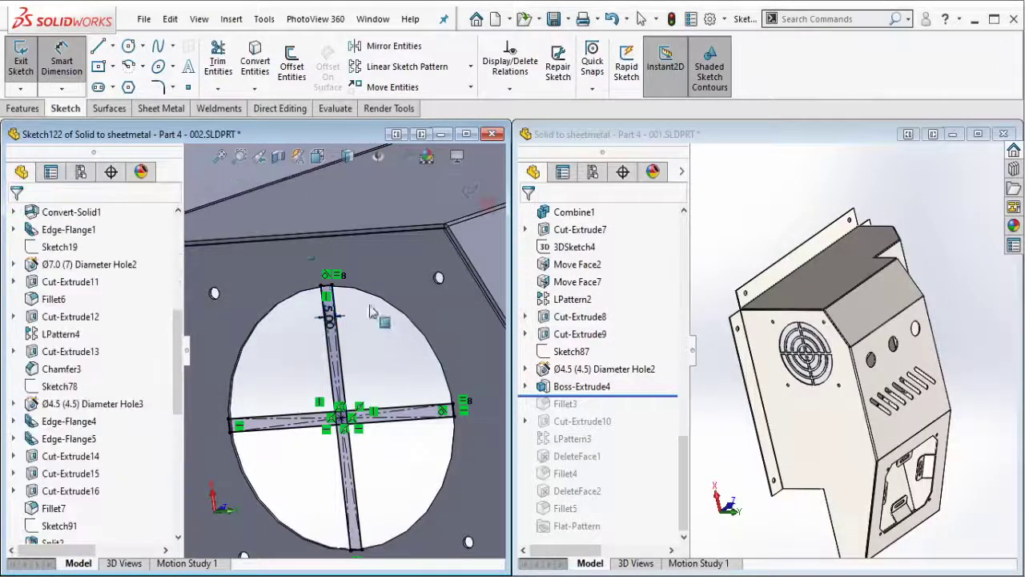
- Draw three concentric circles of different sizes centred on the bars' intersection
{"action": "key", "text": "c"}
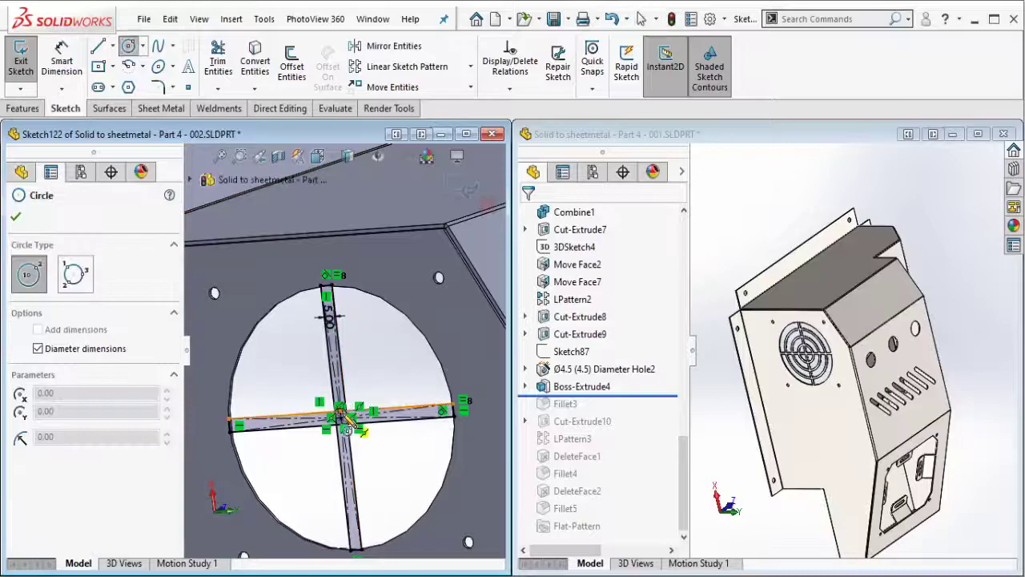
{"action": "left_click", "coordinate": [340, 415]}
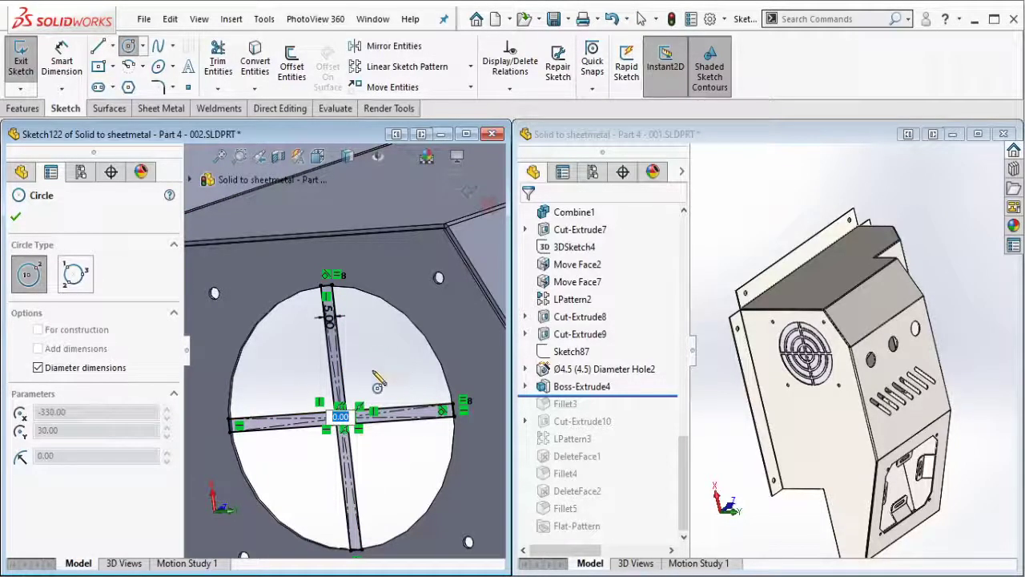
{"action": "key", "text": "Escape"}
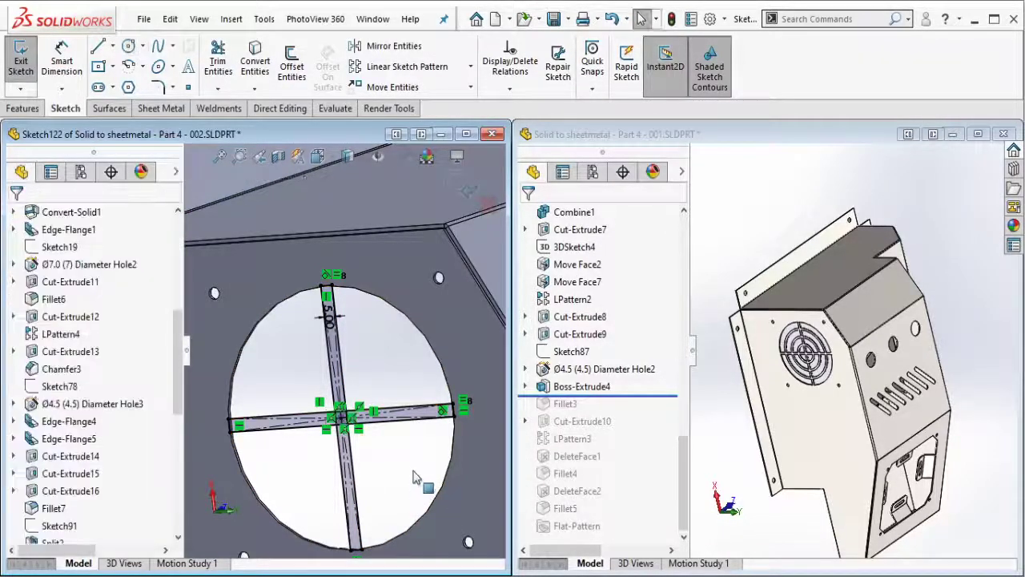
{"action": "key", "text": "Return"}
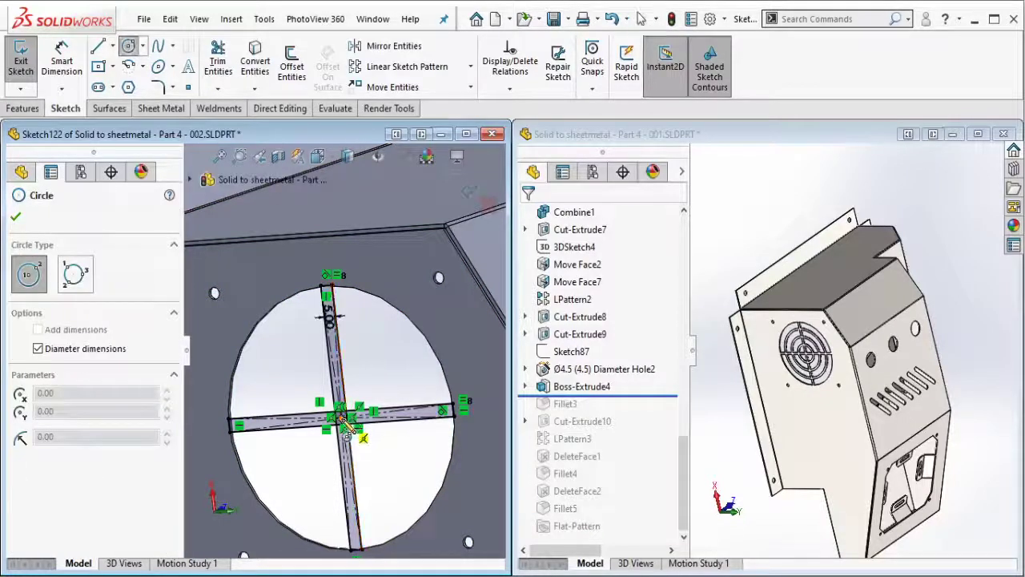
{"action": "left_click", "coordinate": [342, 417]}
{"action": "left_click", "coordinate": [405, 376]}
{"action": "scroll", "coordinate": [385, 397], "scroll_direction": "down", "scroll_amount": 3}
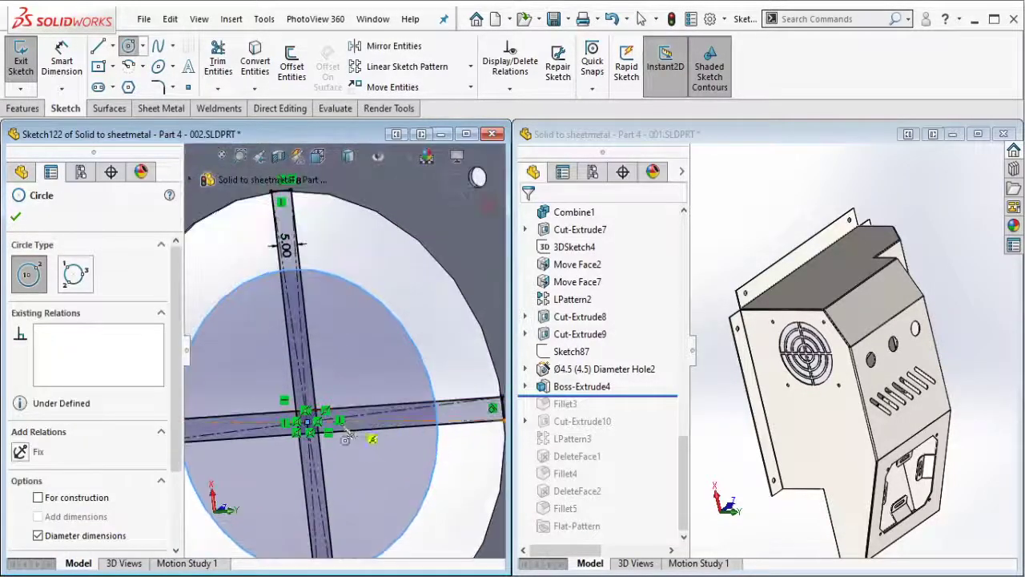
{"action": "left_click", "coordinate": [307, 420]}
{"action": "left_click", "coordinate": [375, 391]}
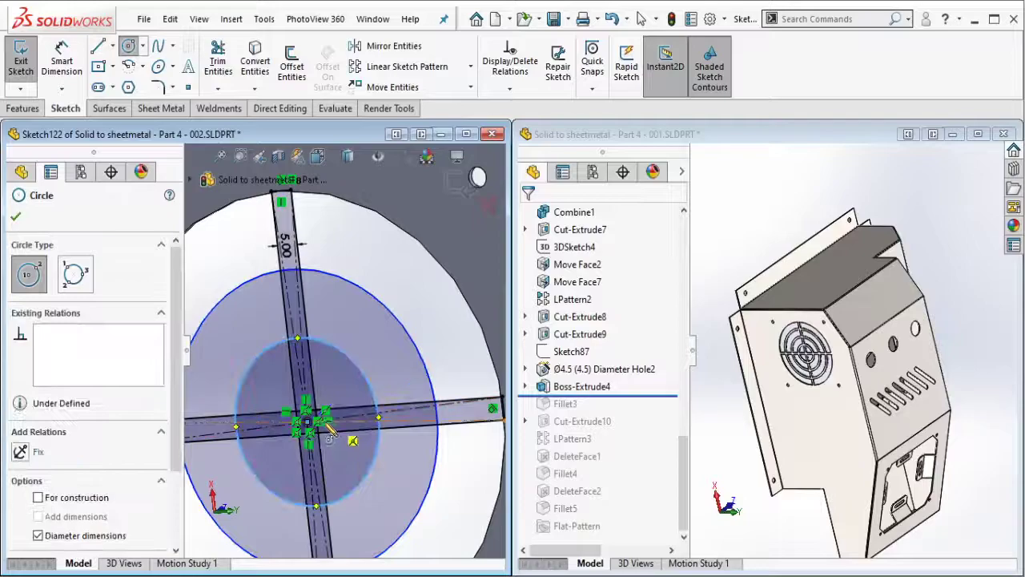
{"action": "left_click", "coordinate": [307, 419]}
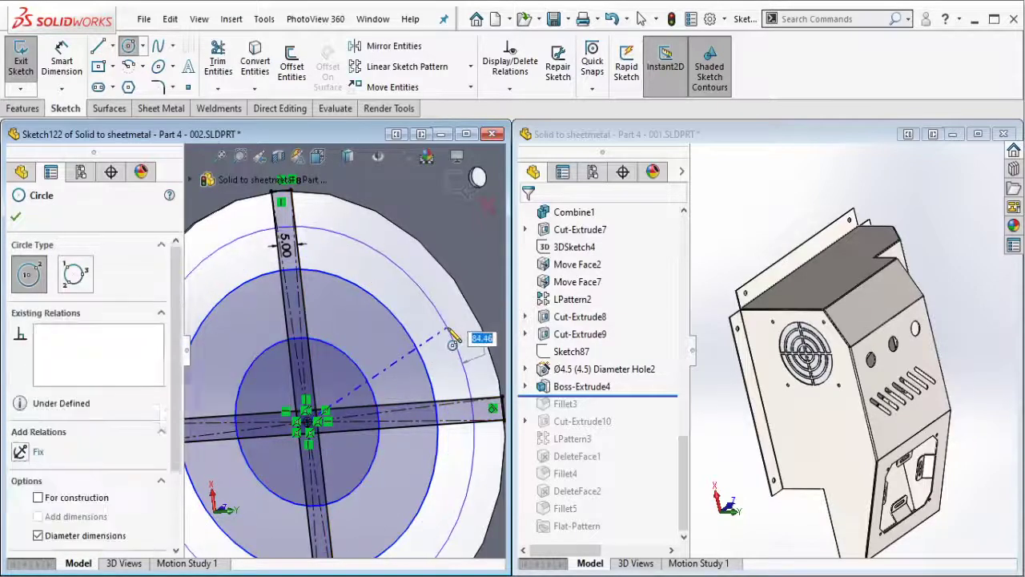
{"action": "key", "text": "Escape"}
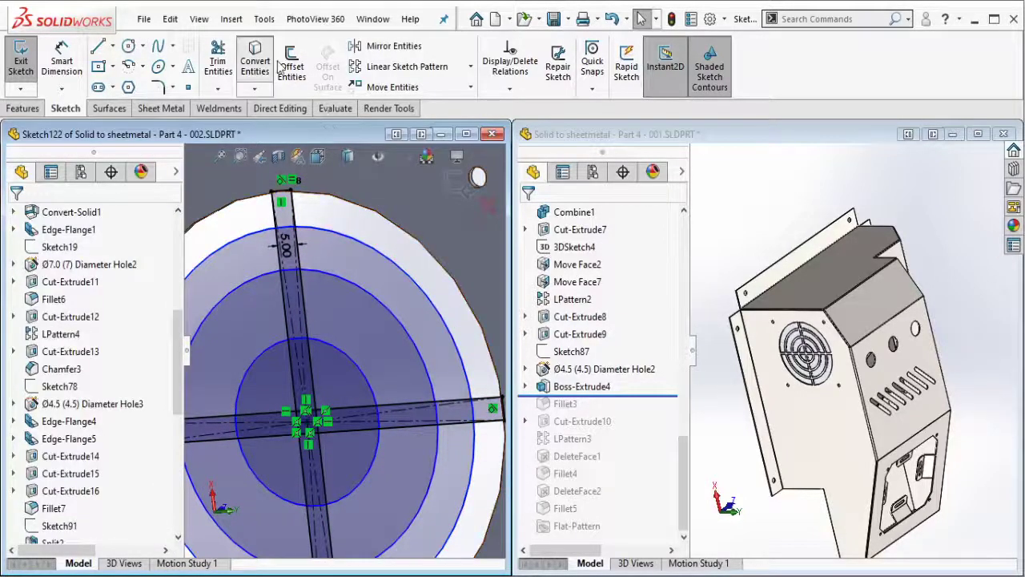
{"action": "left_click", "coordinate": [255, 64]}
{"action": "left_click", "coordinate": [36, 217]}
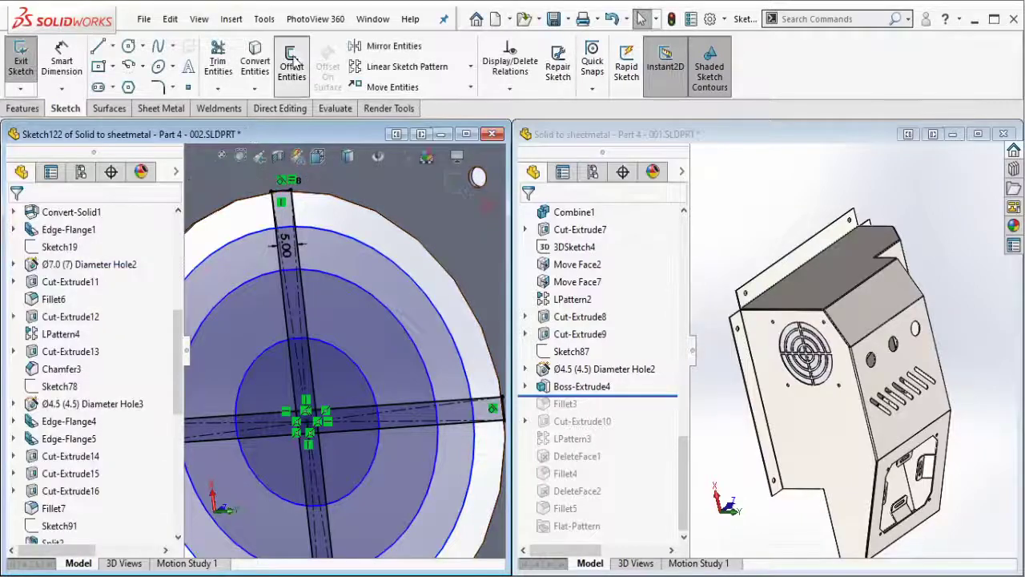
- Offset the hole edge and two grille circles inward by 3 mm
{"action": "left_click", "coordinate": [292, 64]}
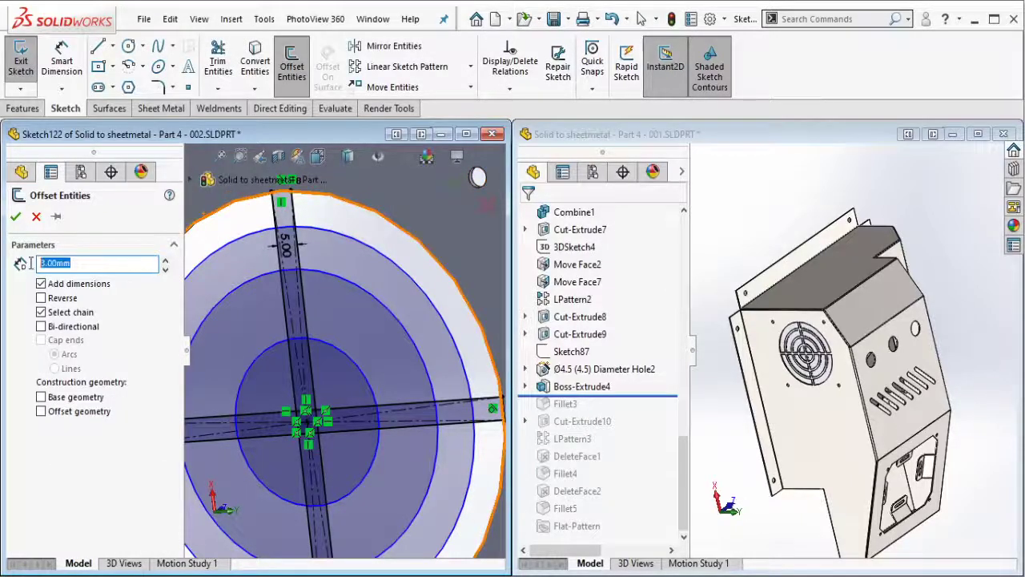
{"action": "type", "text": "3"}
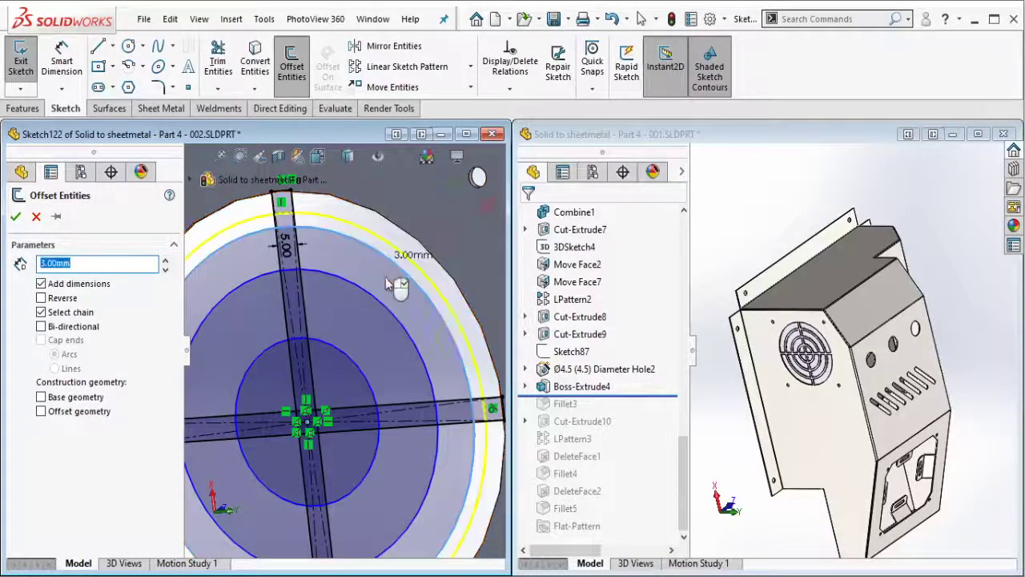
{"action": "left_click", "coordinate": [382, 313]}
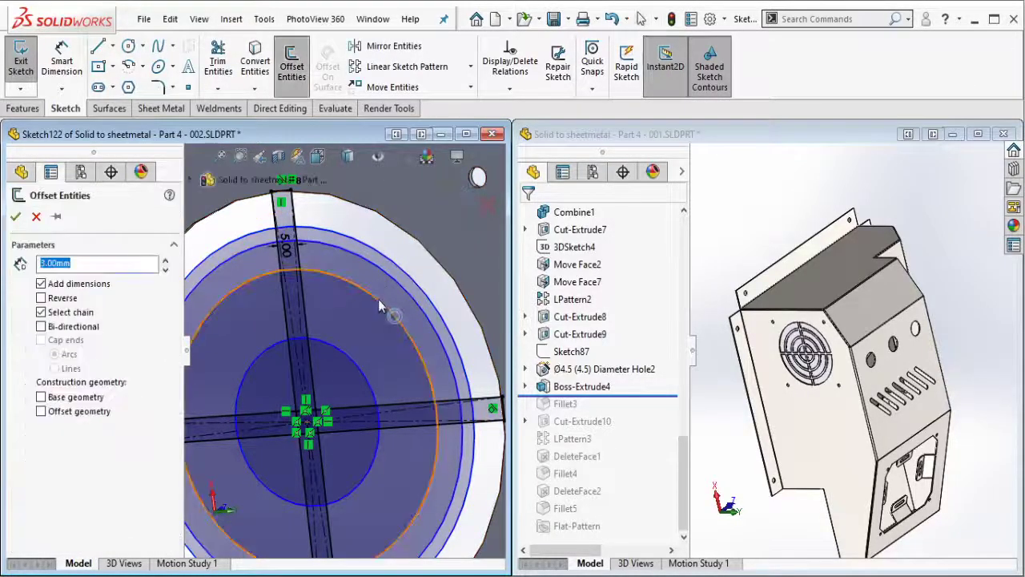
{"action": "left_click", "coordinate": [378, 276]}
{"action": "left_click", "coordinate": [359, 360]}
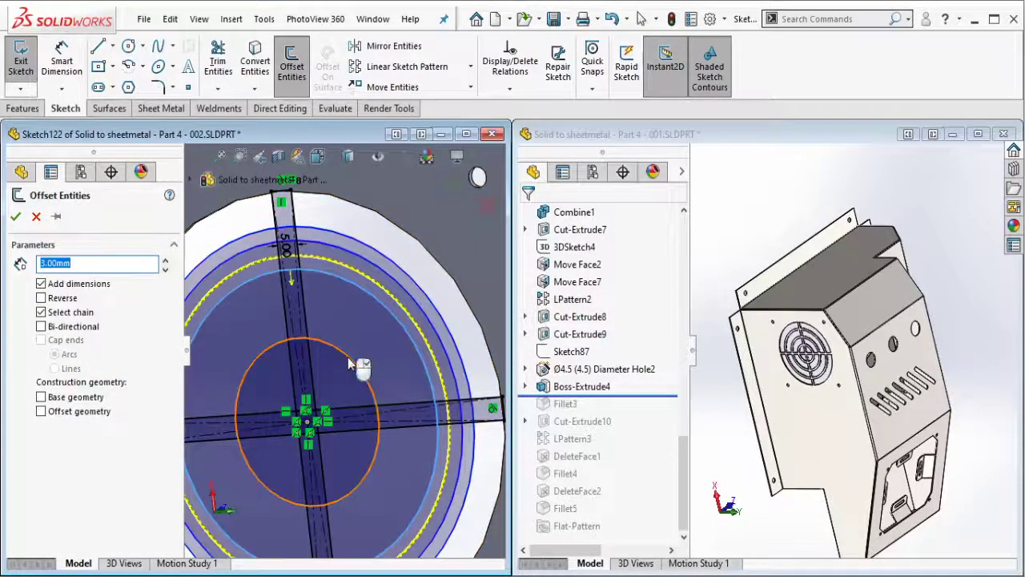
{"action": "left_click", "coordinate": [15, 216]}
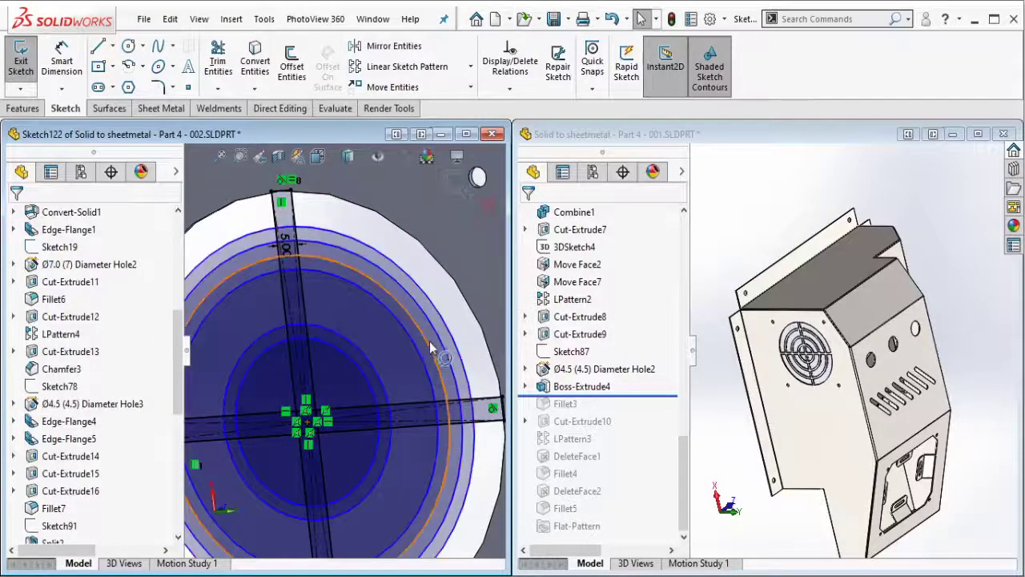
- Set the cross slot's width dimension to 3.00
{"action": "left_click", "coordinate": [418, 350]}
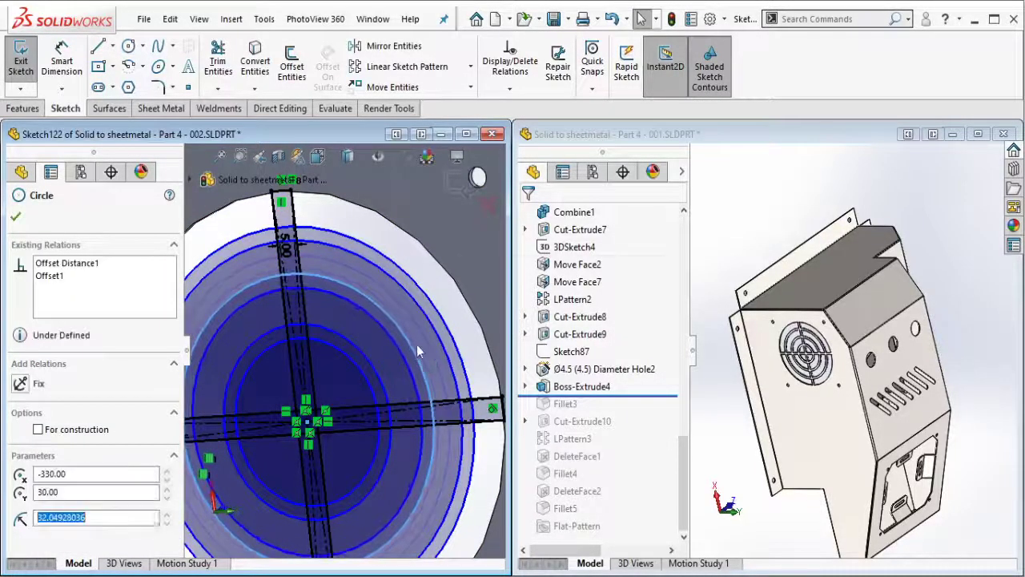
{"action": "scroll", "coordinate": [418, 346], "scroll_direction": "up", "scroll_amount": 2}
{"action": "scroll", "coordinate": [320, 324], "scroll_direction": "up", "scroll_amount": 3}
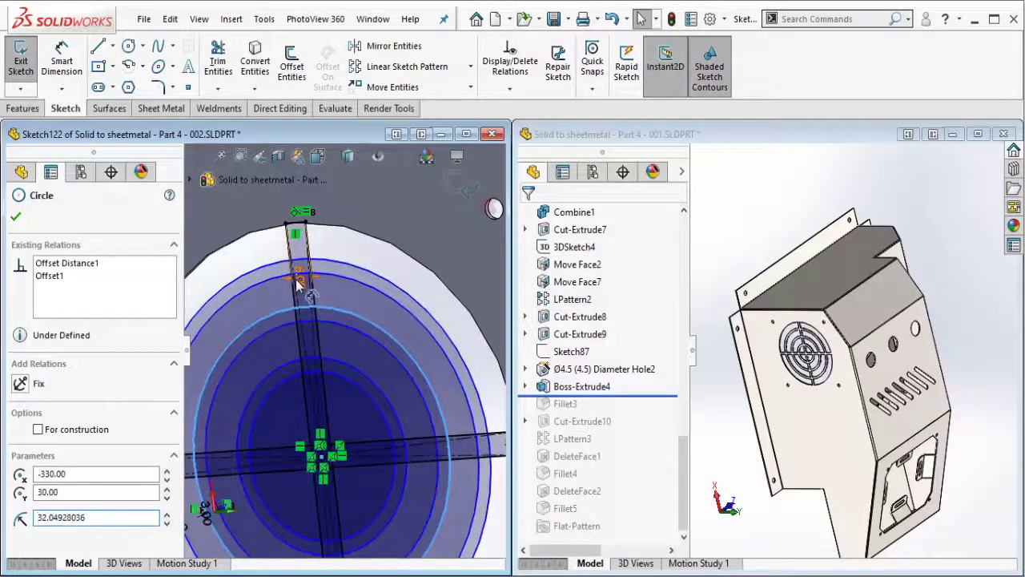
{"action": "left_click", "coordinate": [303, 287]}
{"action": "key", "text": "Return"}
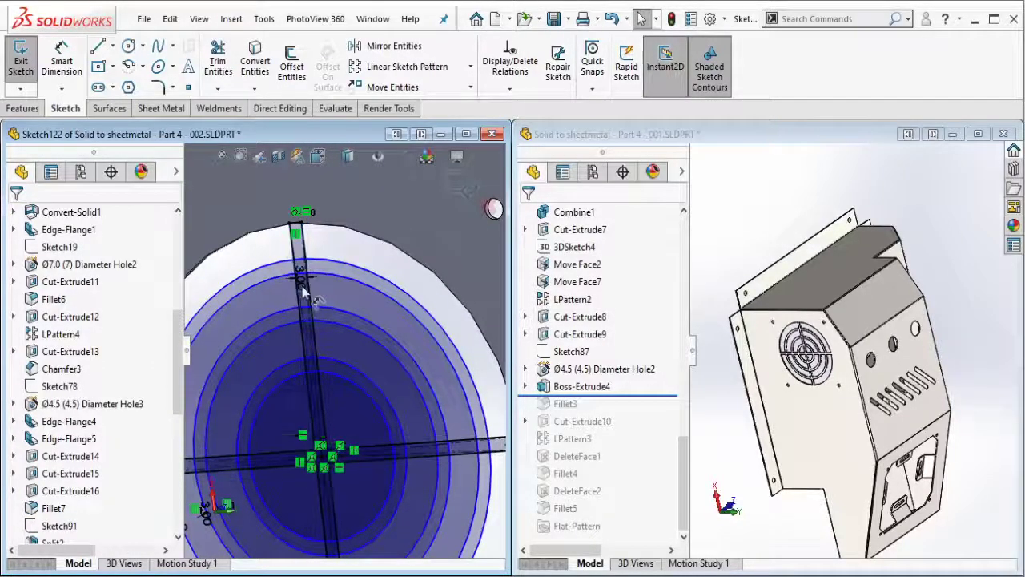
{"action": "scroll", "coordinate": [305, 300], "scroll_direction": "up", "scroll_amount": 3}
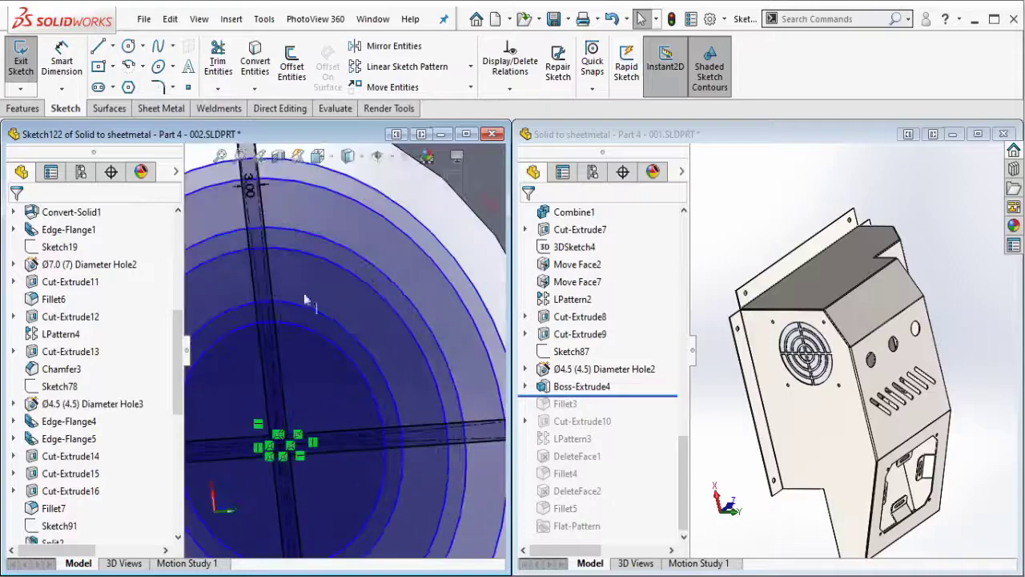
- Draw a construction centerline from the grille centre to the part's outer edge
{"action": "left_click", "coordinate": [112, 46]}
{"action": "left_click", "coordinate": [132, 85]}
{"action": "scroll", "coordinate": [296, 454], "scroll_direction": "up", "scroll_amount": 3}
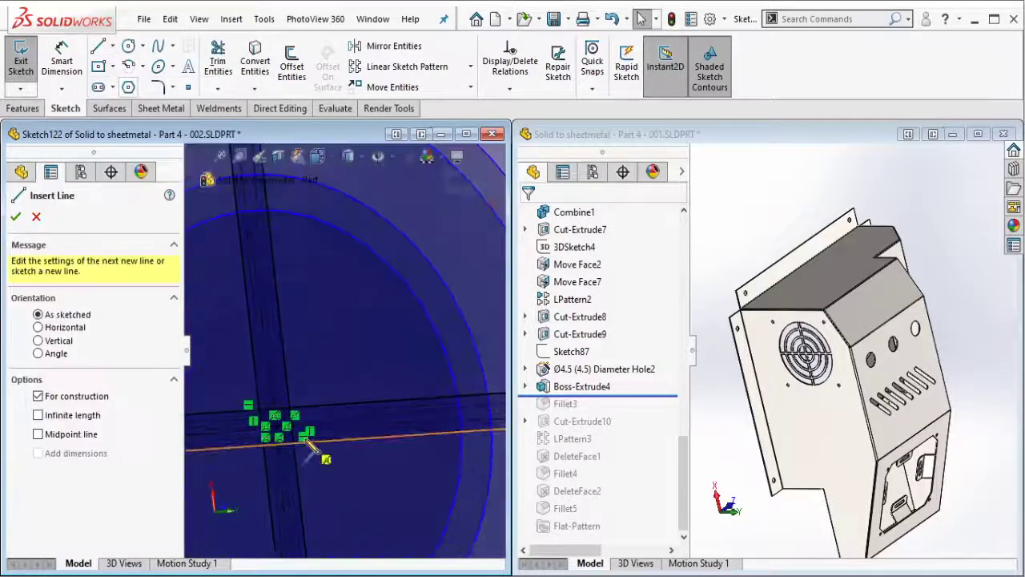
{"action": "left_click", "coordinate": [271, 413]}
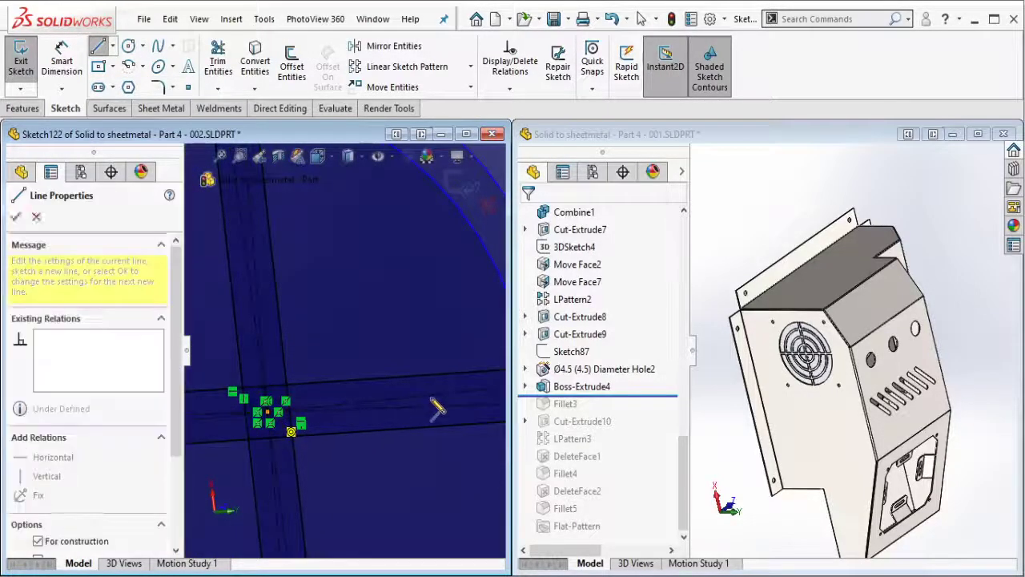
{"action": "scroll", "coordinate": [432, 412], "scroll_direction": "down", "scroll_amount": 2}
{"action": "scroll", "coordinate": [401, 410], "scroll_direction": "down", "scroll_amount": 2}
{"action": "scroll", "coordinate": [387, 413], "scroll_direction": "down", "scroll_amount": 2}
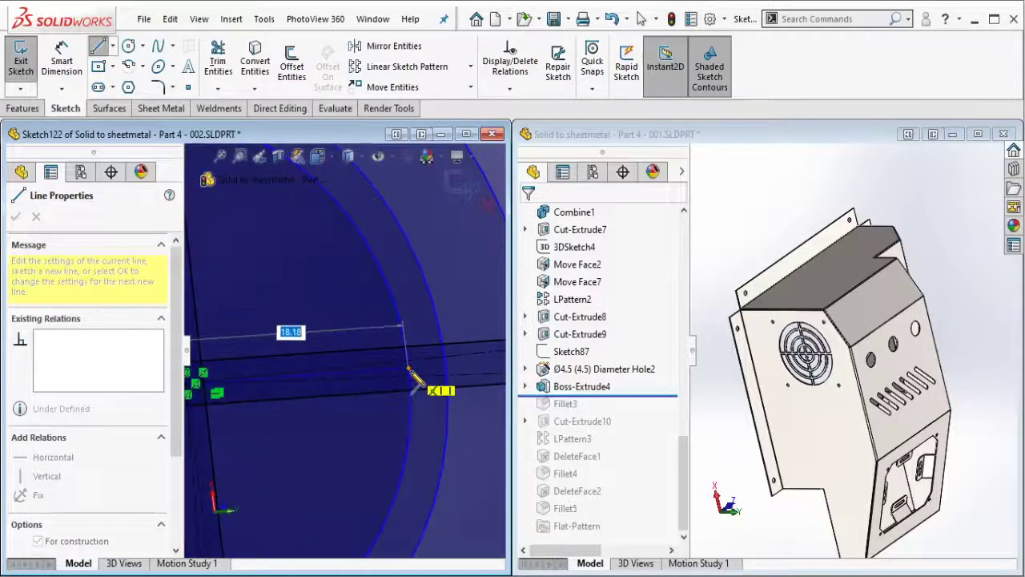
{"action": "left_click", "coordinate": [414, 378]}
{"action": "scroll", "coordinate": [284, 392], "scroll_direction": "up", "scroll_amount": 3}
{"action": "scroll", "coordinate": [285, 392], "scroll_direction": "down", "scroll_amount": 2}
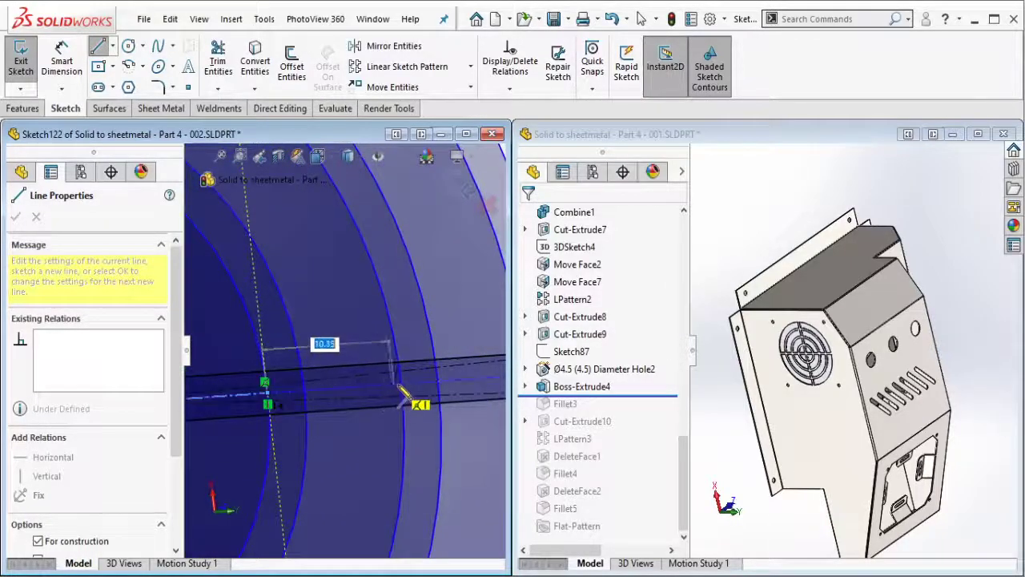
{"action": "scroll", "coordinate": [400, 394], "scroll_direction": "up", "scroll_amount": 2}
{"action": "scroll", "coordinate": [398, 394], "scroll_direction": "down", "scroll_amount": 2}
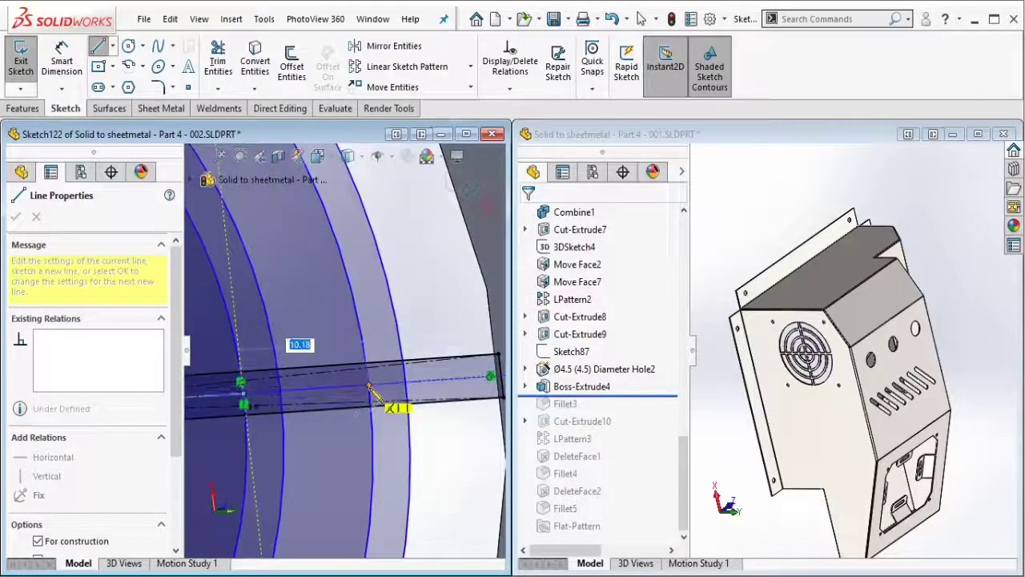
{"action": "left_click", "coordinate": [368, 385]}
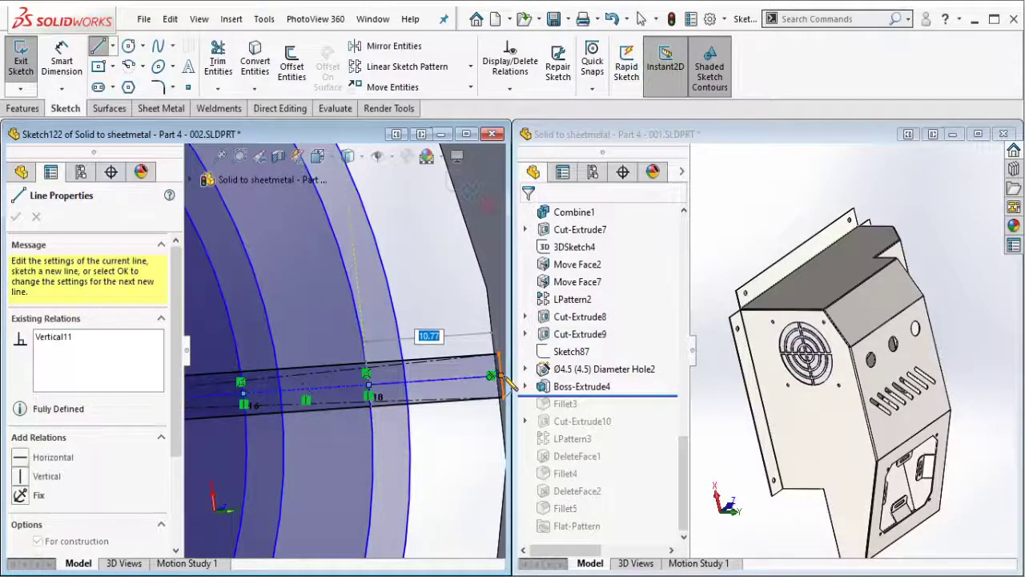
{"action": "key", "text": "Escape"}
{"action": "scroll", "coordinate": [417, 367], "scroll_direction": "down", "scroll_amount": 2}
{"action": "scroll", "coordinate": [417, 364], "scroll_direction": "up", "scroll_amount": 2}
{"action": "key", "text": "Escape"}
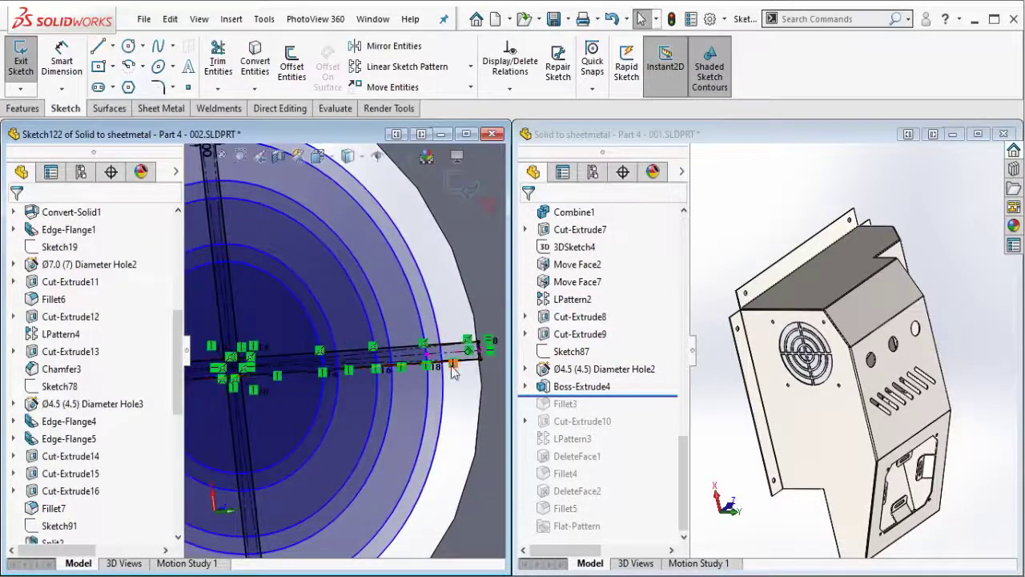
- Select the new centerline and the slot lines, including Line14, to review their relations
{"action": "scroll", "coordinate": [440, 354], "scroll_direction": "down", "scroll_amount": 1}
{"action": "left_click", "coordinate": [407, 355]}
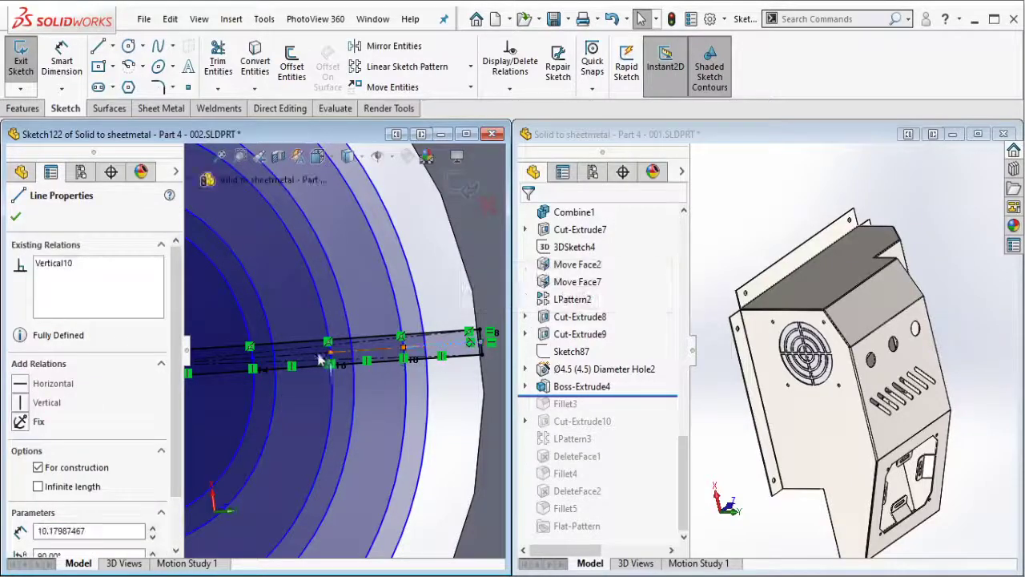
{"action": "left_click", "coordinate": [245, 365], "text": "ctrl"}
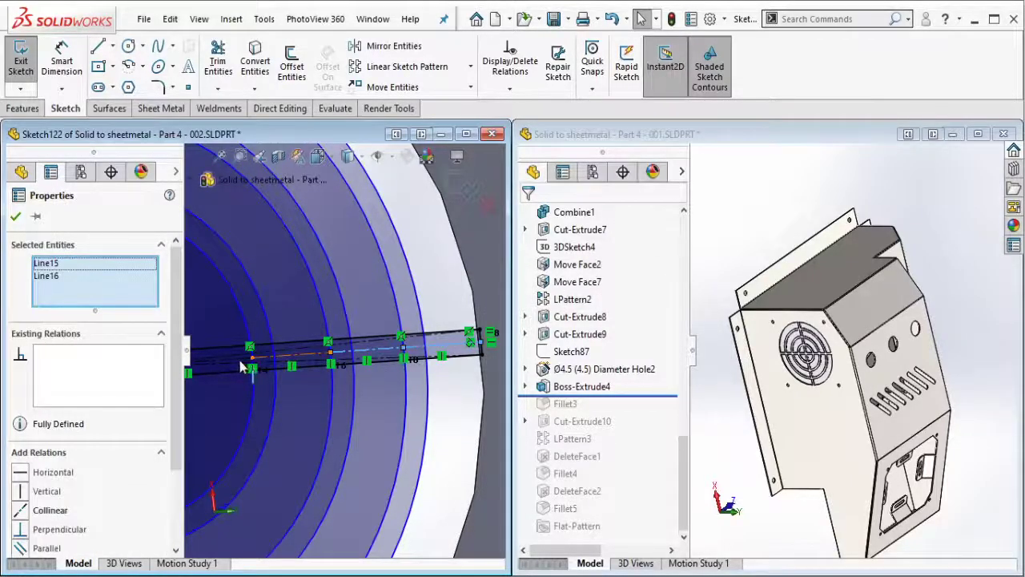
{"action": "left_click", "coordinate": [242, 365], "text": "ctrl"}
{"action": "left_click", "coordinate": [242, 365], "text": "ctrl"}
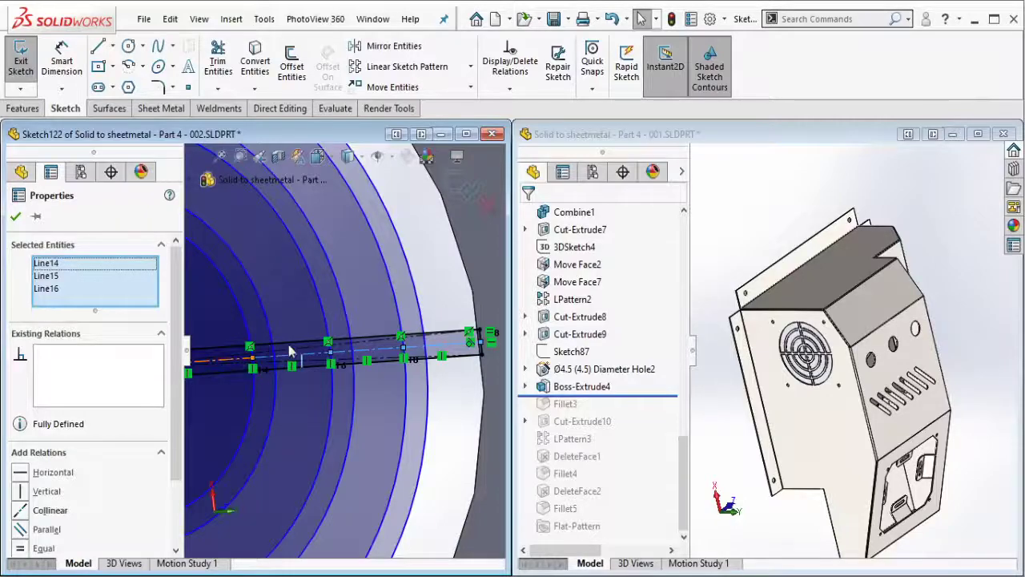
{"action": "scroll", "coordinate": [40, 472], "scroll_direction": "down", "scroll_amount": 3}
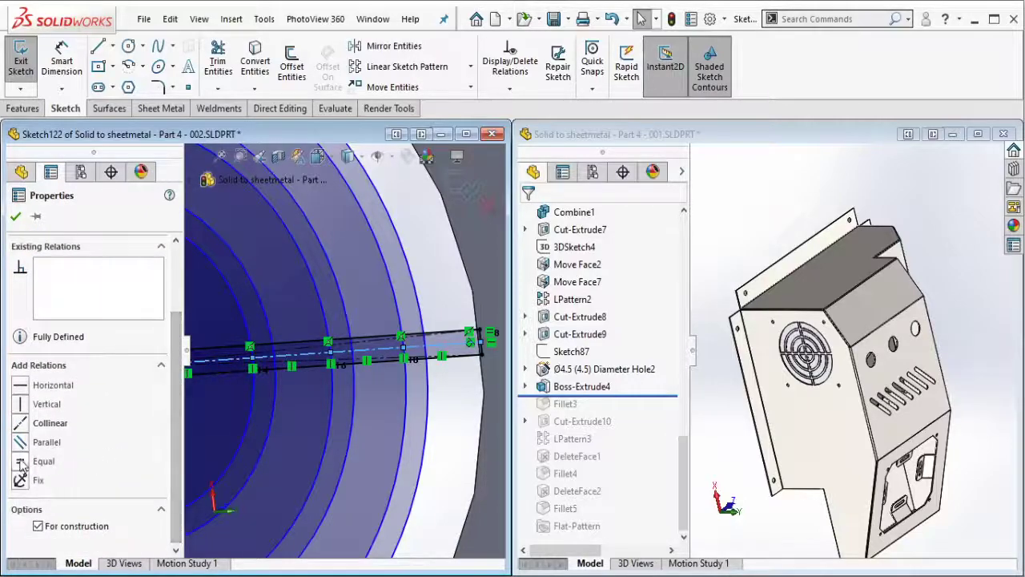
{"action": "scroll", "coordinate": [287, 350], "scroll_direction": "up", "scroll_amount": 2}
{"action": "scroll", "coordinate": [286, 350], "scroll_direction": "up", "scroll_amount": 2}
{"action": "scroll", "coordinate": [287, 350], "scroll_direction": "up", "scroll_amount": 3}
{"action": "scroll", "coordinate": [287, 350], "scroll_direction": "up", "scroll_amount": 2}
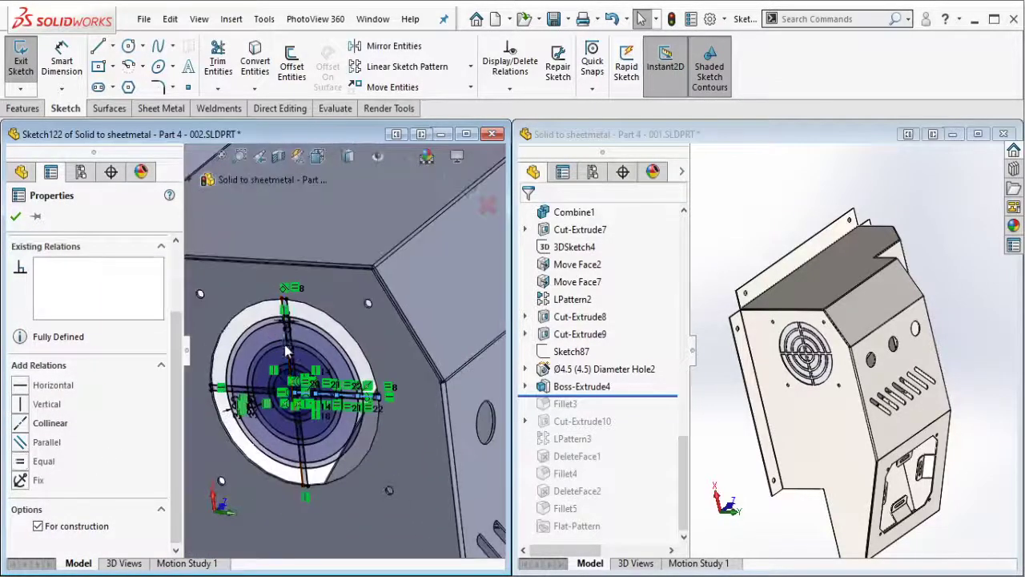
{"action": "key", "text": "Escape"}
- Start an Extruded Boss/Base on Sketch122, selecting the grille contours and ring regions
{"action": "left_click", "coordinate": [22, 108]}
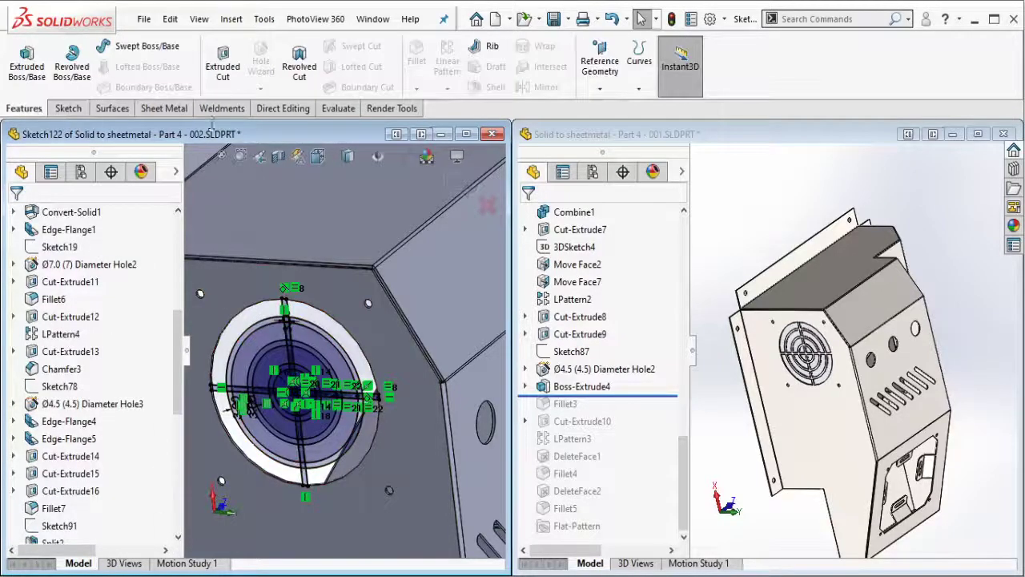
{"action": "left_click", "coordinate": [27, 60]}
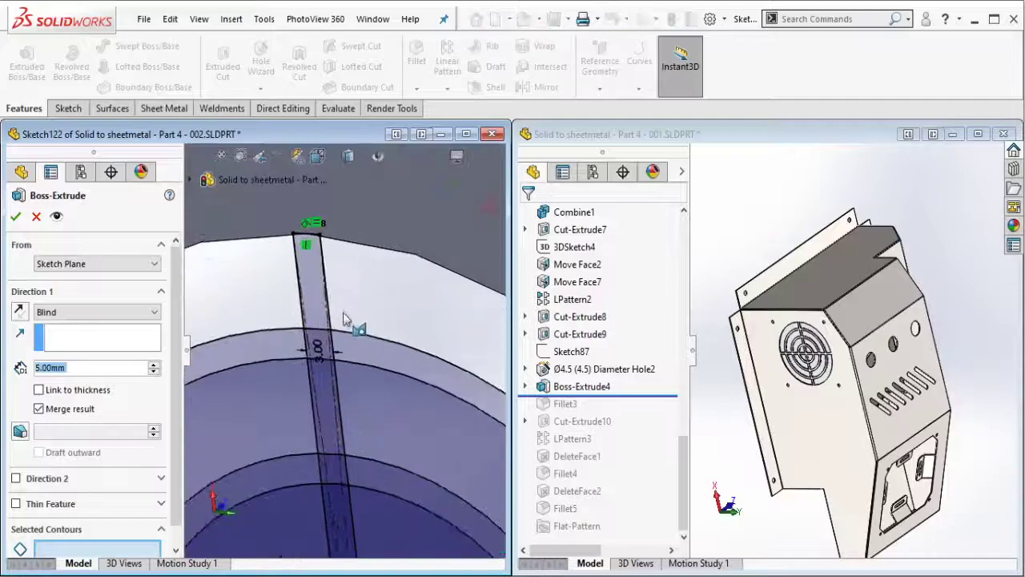
{"action": "left_click", "coordinate": [383, 334]}
{"action": "mouse_move", "coordinate": [382, 334]}
{"action": "middle_mouse_down"}
{"action": "mouse_move", "coordinate": [314, 394]}
{"action": "mouse_move", "coordinate": [272, 289]}
{"action": "middle_mouse_up"}
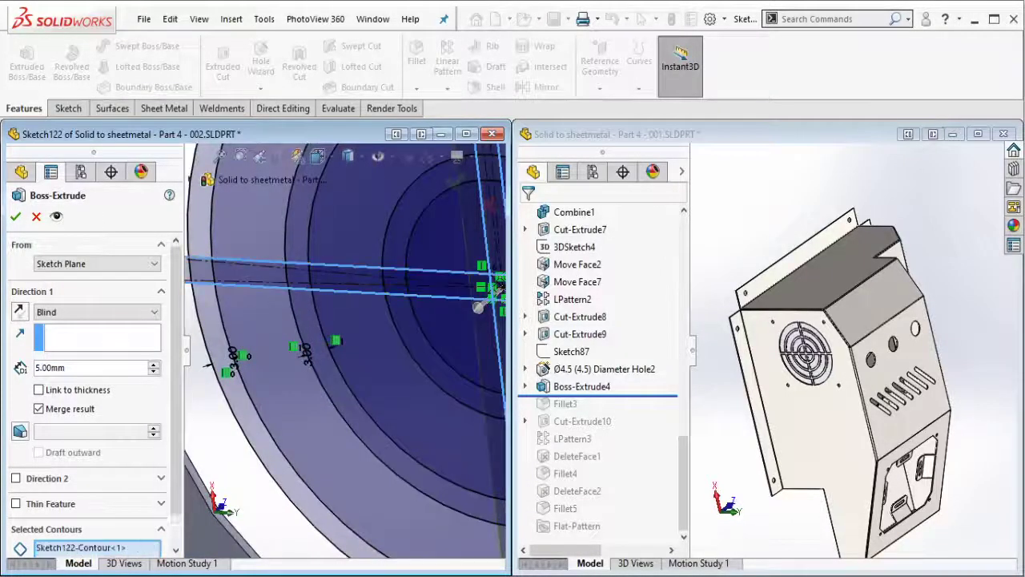
{"action": "left_click", "coordinate": [329, 372]}
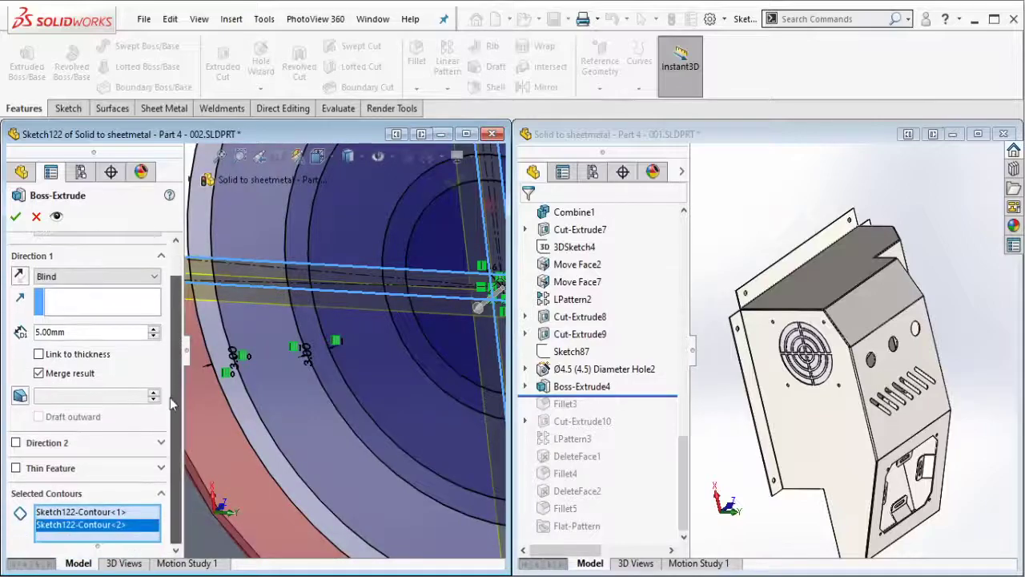
{"action": "middle_click_drag", "start_coordinate": [328, 372], "coordinate": [360, 252]}
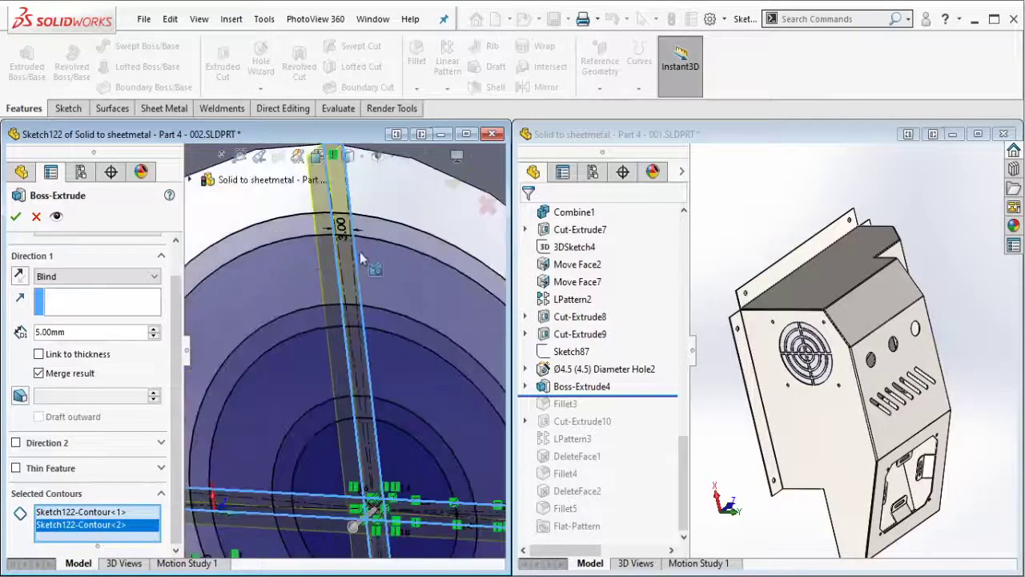
{"action": "left_click", "coordinate": [299, 228]}
{"action": "left_click", "coordinate": [324, 332]}
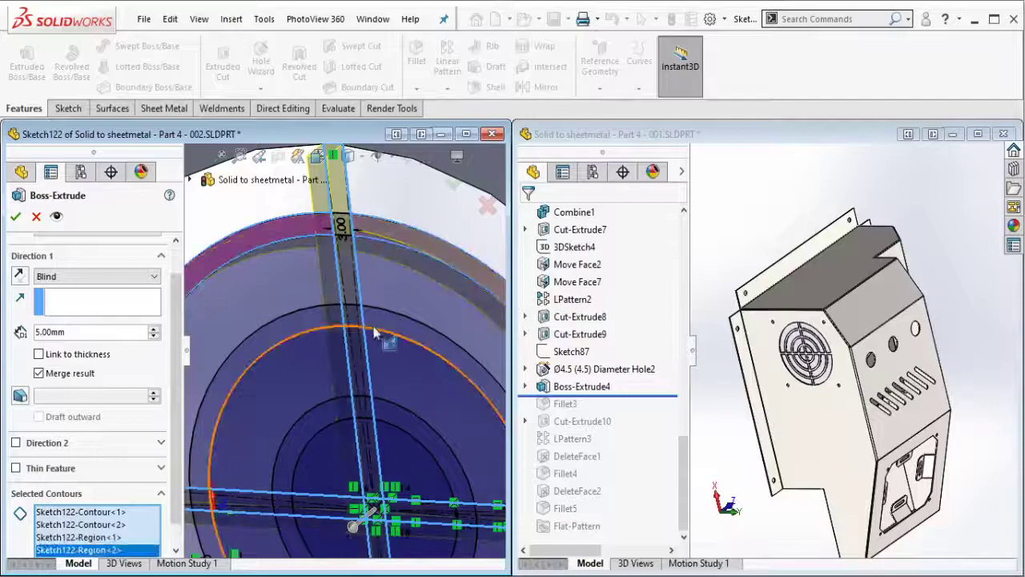
{"action": "left_click", "coordinate": [407, 427]}
{"action": "middle_click_drag", "start_coordinate": [407, 427], "coordinate": [332, 331]}
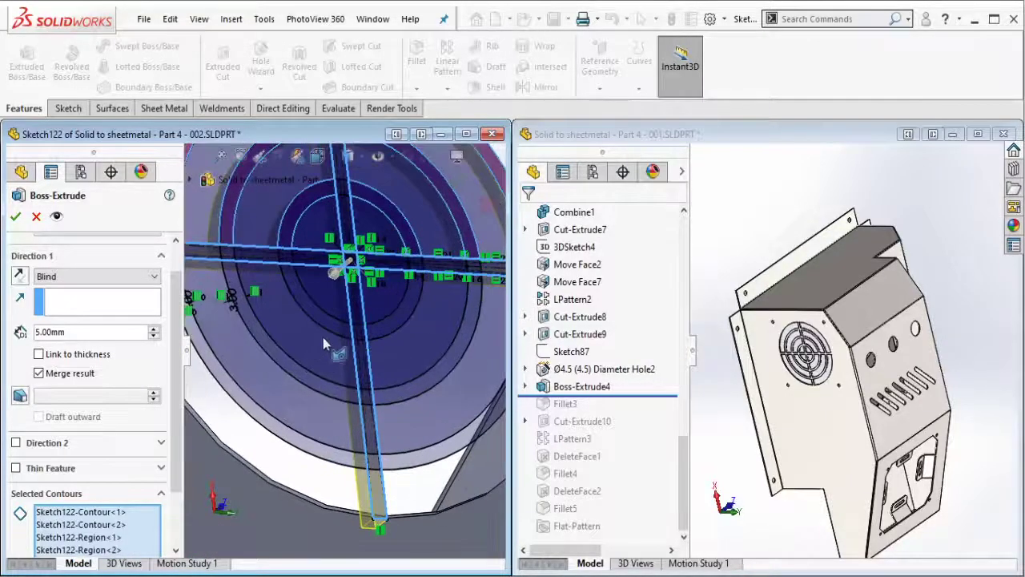
{"action": "left_click", "coordinate": [336, 404]}
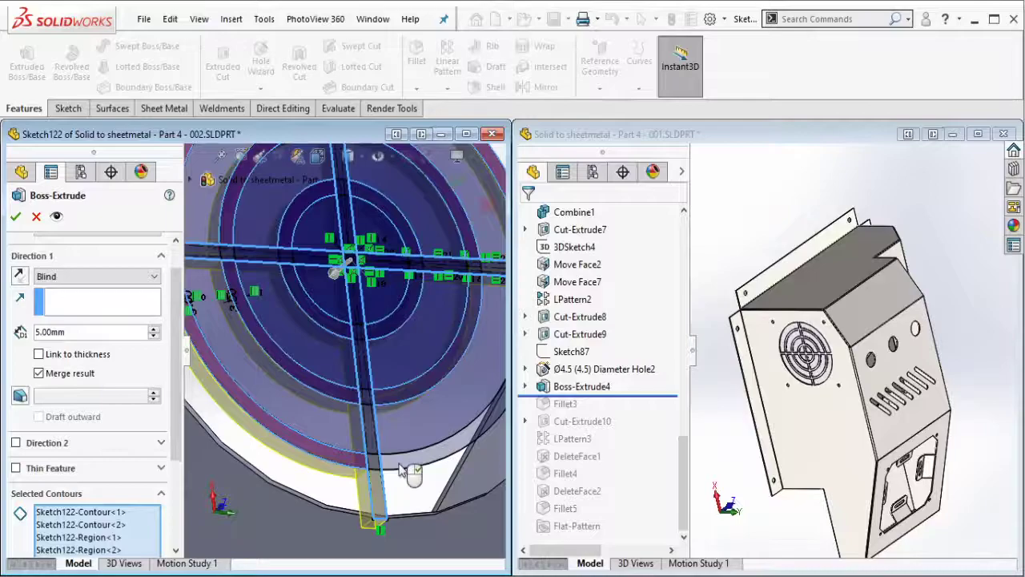
{"action": "middle_click_drag", "start_coordinate": [272, 353], "coordinate": [318, 329]}
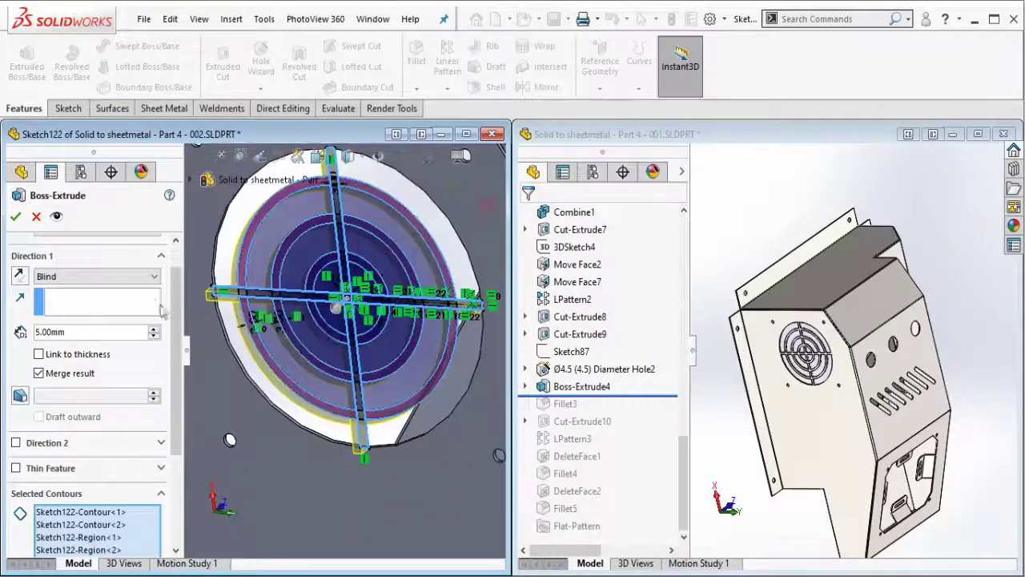
- Set the extrusion end condition to Up To Surface, using the housing face as the limit
{"action": "left_click", "coordinate": [140, 277]}
{"action": "left_click", "coordinate": [64, 323]}
{"action": "mouse_move", "coordinate": [335, 258]}
{"action": "middle_mouse_down"}
{"action": "mouse_move", "coordinate": [372, 221]}
{"action": "mouse_move", "coordinate": [414, 263]}
{"action": "middle_mouse_up"}
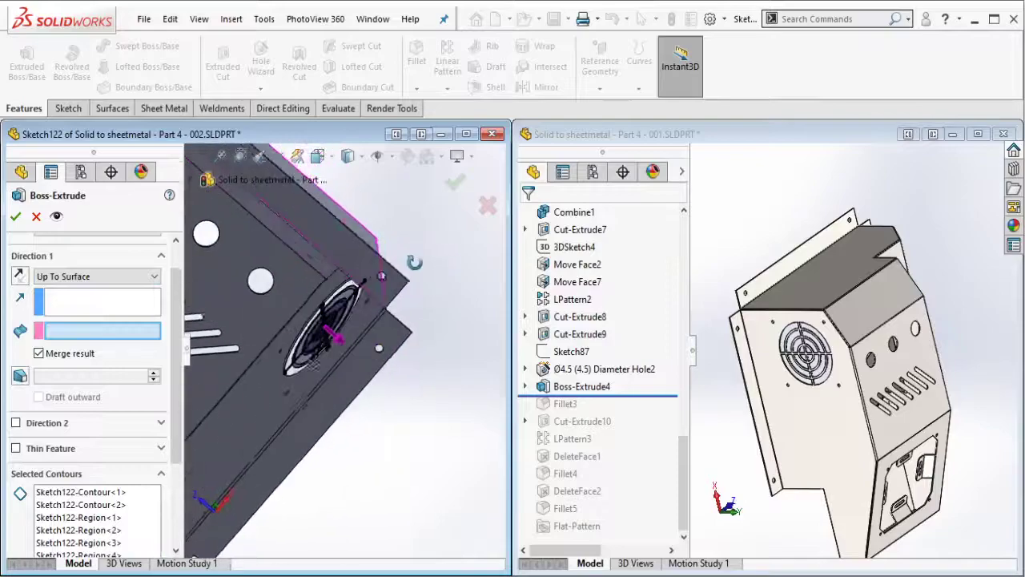
{"action": "left_click", "coordinate": [263, 415]}
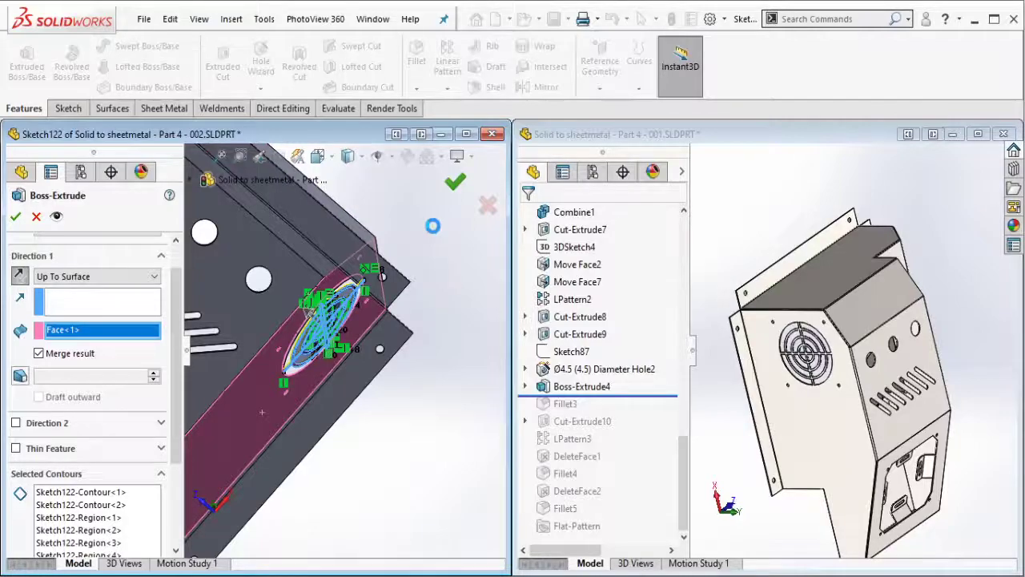
- Confirm the grille extrusion, creating Boss-Extrude6
{"action": "left_click", "coordinate": [454, 181]}
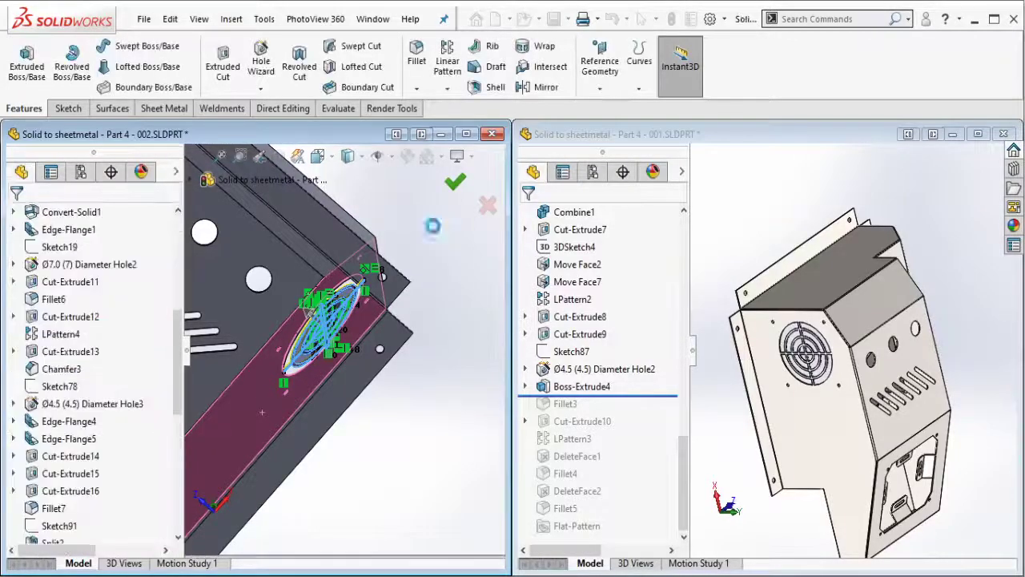
{"action": "mouse_move", "coordinate": [454, 182]}
{"action": "middle_mouse_down"}
{"action": "mouse_move", "coordinate": [235, 250]}
{"action": "mouse_move", "coordinate": [259, 273]}
{"action": "mouse_move", "coordinate": [293, 219]}
{"action": "mouse_move", "coordinate": [429, 375]}
{"action": "mouse_move", "coordinate": [263, 296]}
{"action": "middle_mouse_up"}
{"action": "scroll", "coordinate": [429, 375], "scroll_direction": "down", "scroll_amount": 3}
{"action": "scroll", "coordinate": [263, 295], "scroll_direction": "down", "scroll_amount": 2}
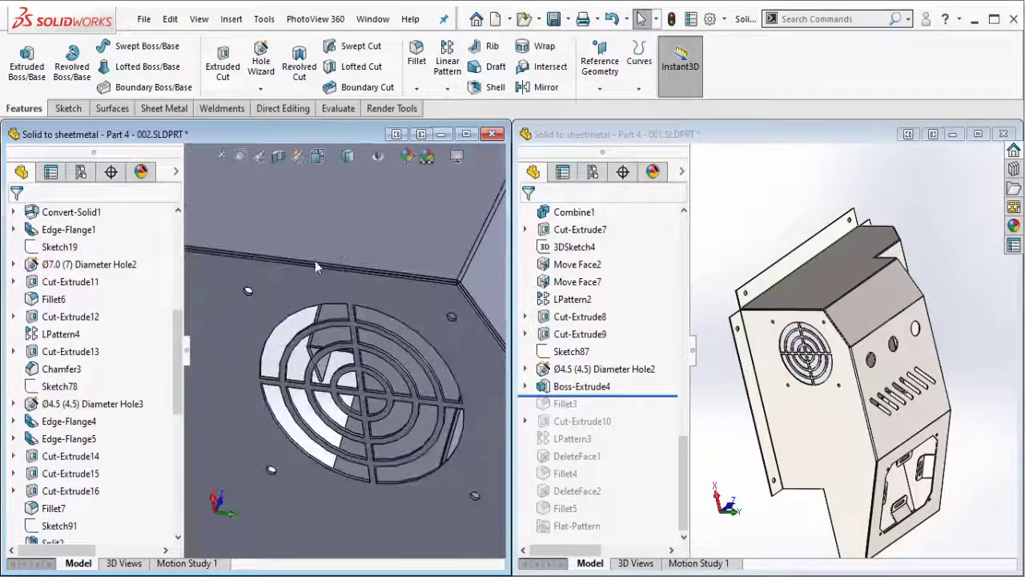
- Start a fillet on a grille edge and add all its internal loop edges
{"action": "left_click", "coordinate": [416, 52]}
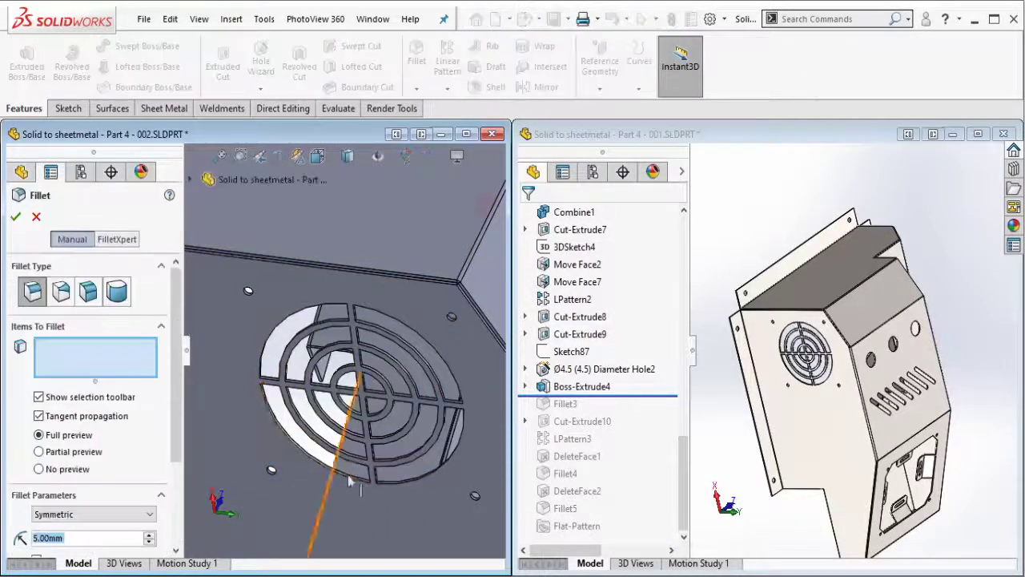
{"action": "mouse_move", "coordinate": [417, 52]}
{"action": "middle_mouse_down"}
{"action": "mouse_move", "coordinate": [385, 447]}
{"action": "mouse_move", "coordinate": [341, 456]}
{"action": "middle_mouse_up"}
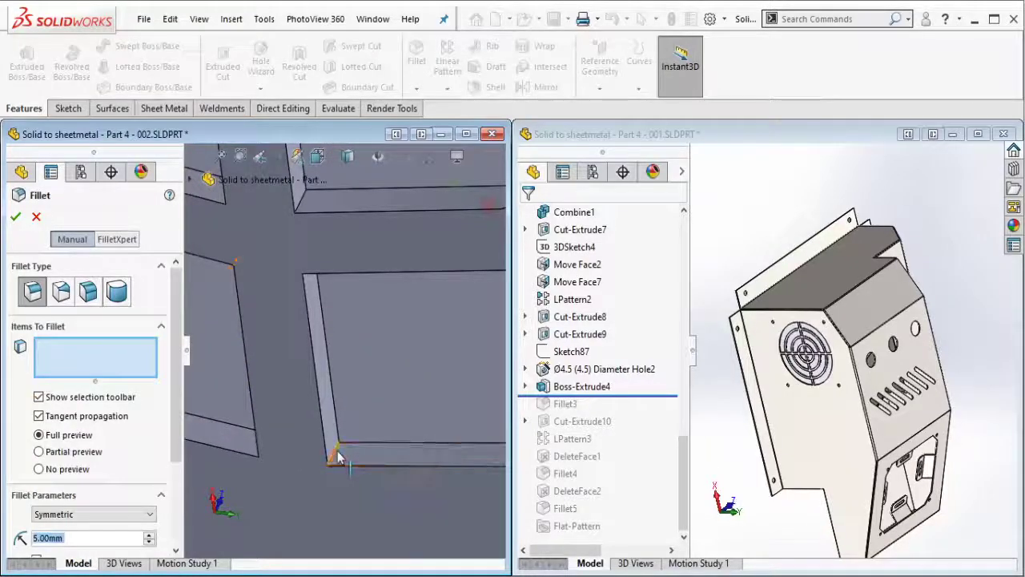
{"action": "left_click", "coordinate": [340, 457]}
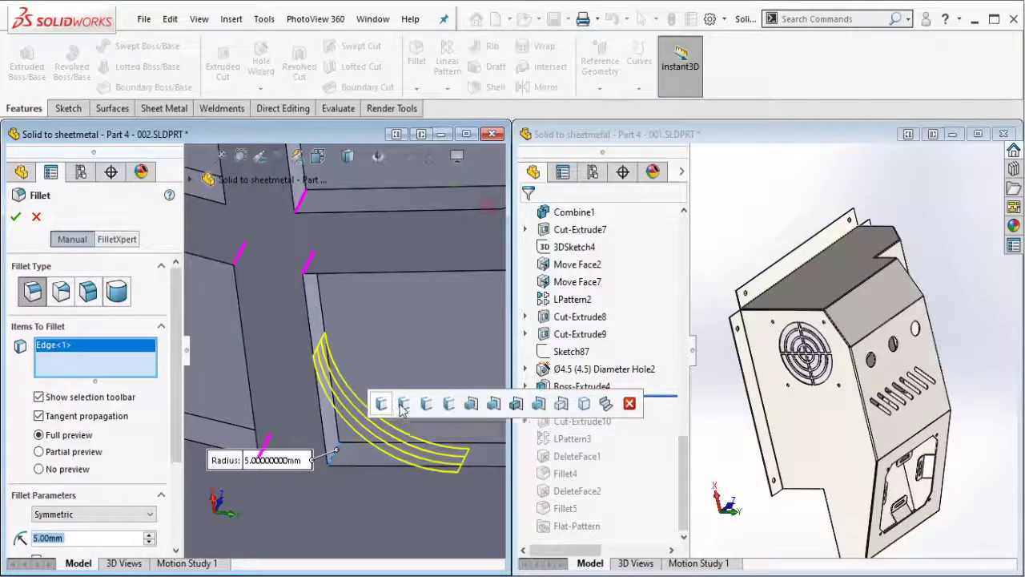
{"action": "left_click", "coordinate": [399, 404]}
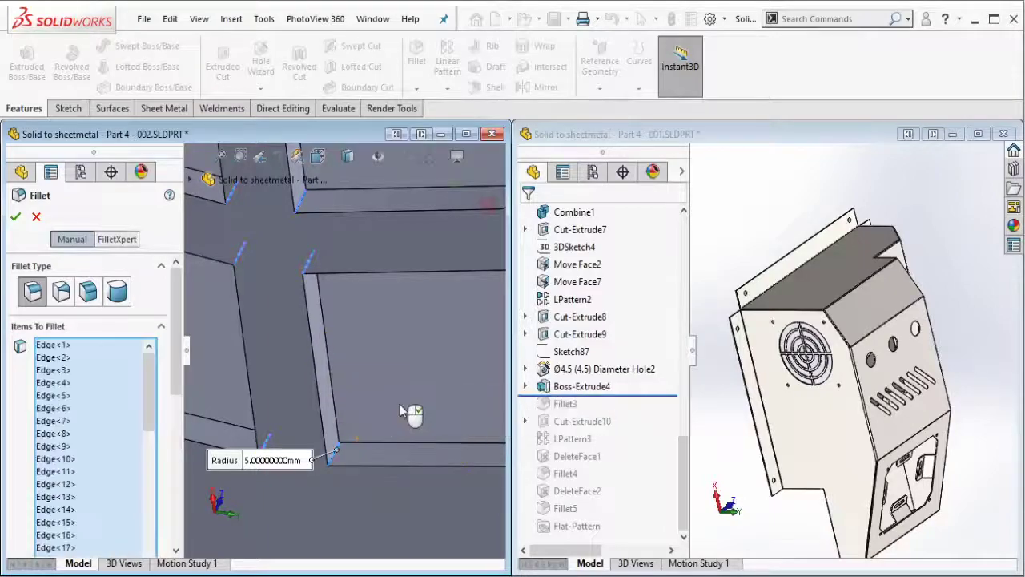
{"action": "mouse_move", "coordinate": [416, 387]}
{"action": "middle_mouse_down"}
{"action": "mouse_move", "coordinate": [427, 283]}
{"action": "mouse_move", "coordinate": [414, 252]}
{"action": "mouse_move", "coordinate": [405, 264]}
{"action": "middle_mouse_up"}
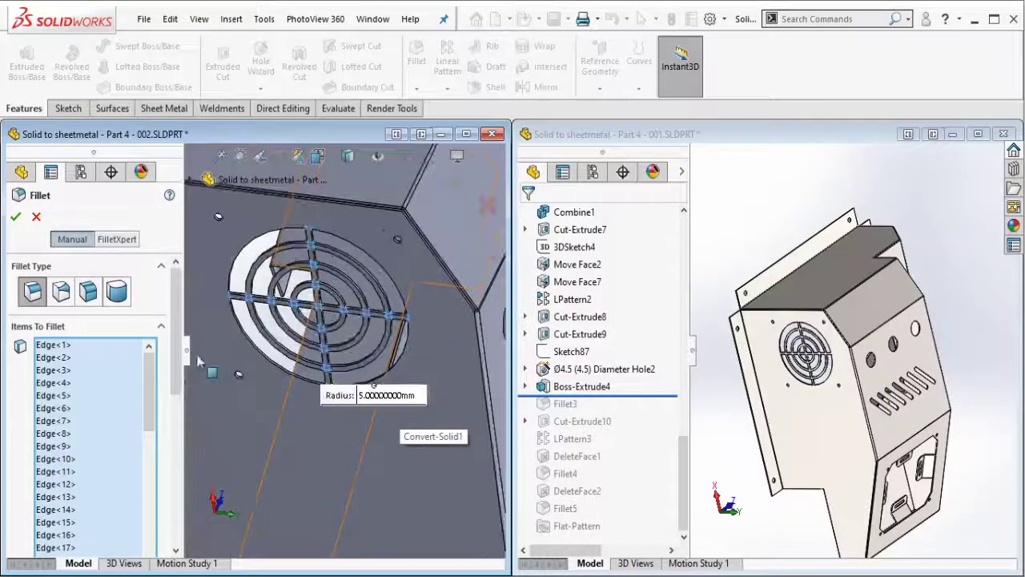
{"action": "scroll", "coordinate": [92, 476], "scroll_direction": "down", "scroll_amount": 5}
- Set the fillet radius to 2 mm and apply the fillet
{"action": "left_click", "coordinate": [92, 476]}
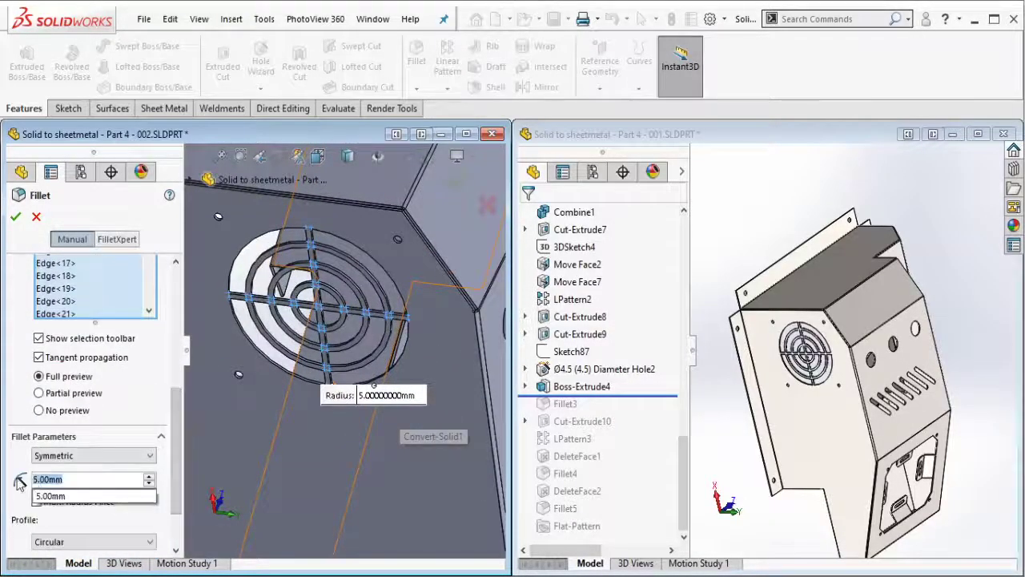
{"action": "type", "text": "1"}
{"action": "key", "text": "Return"}
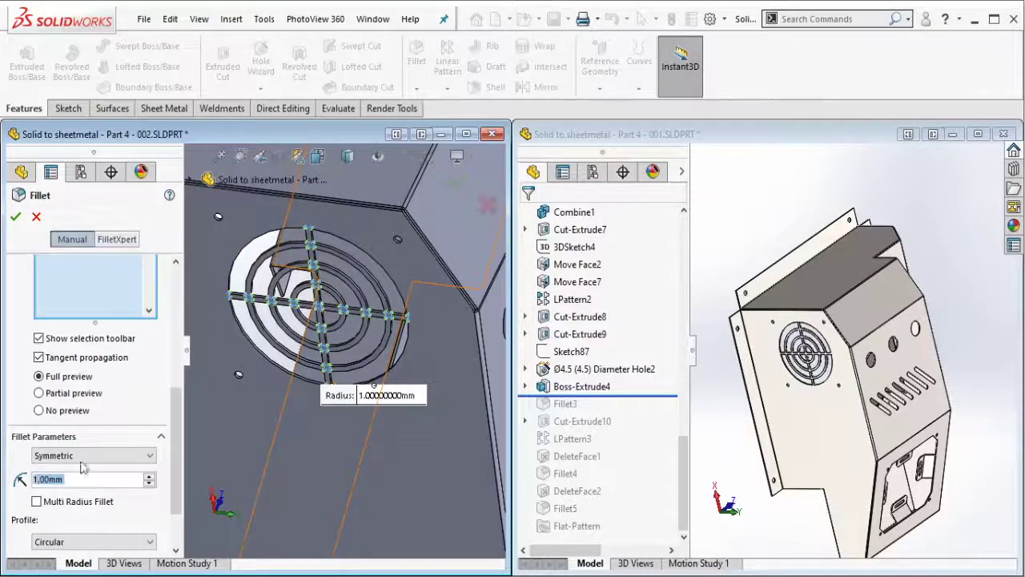
{"action": "scroll", "coordinate": [309, 366], "scroll_direction": "down", "scroll_amount": 3}
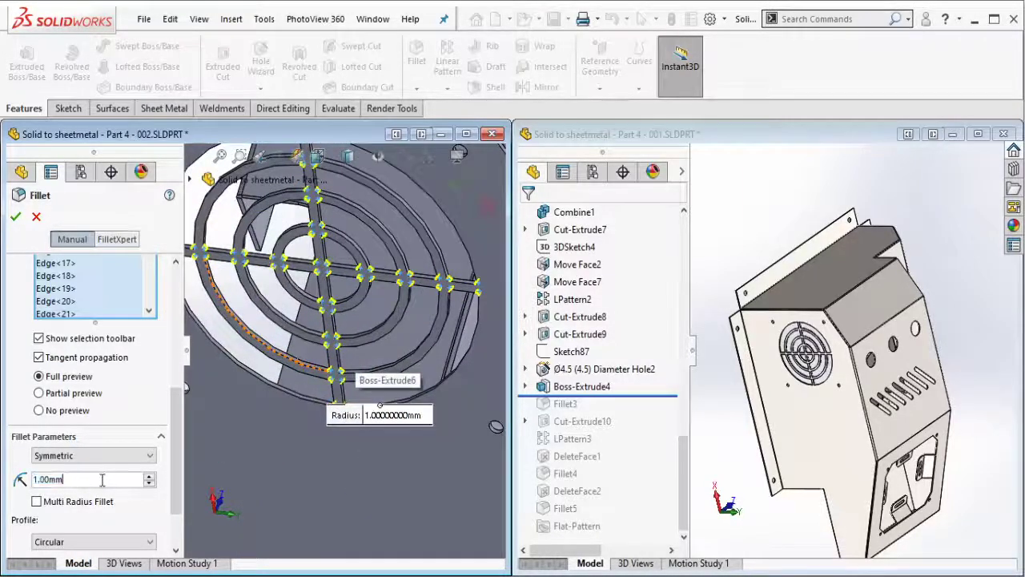
{"action": "type", "text": "2"}
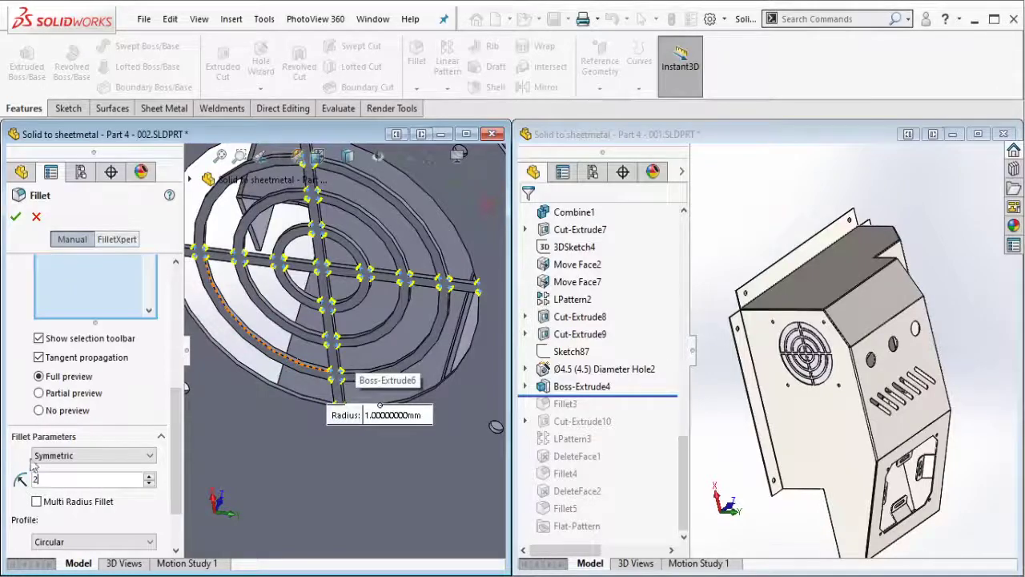
{"action": "key", "text": "Return"}
{"action": "left_click", "coordinate": [18, 217]}
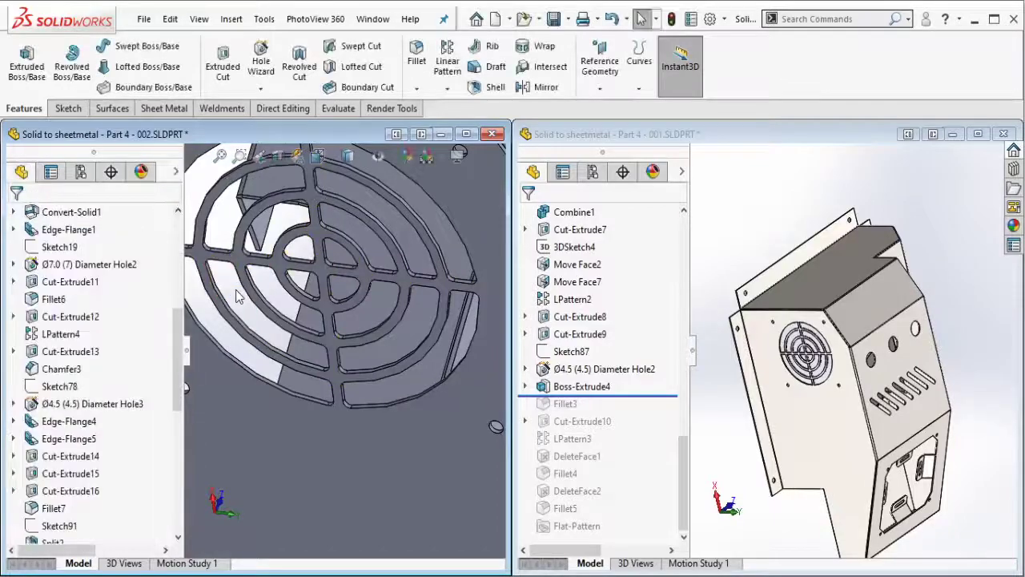
- Roll part 001's history past Fillet3 and Cut-Extrude10, showing the cut's 25 and 35 mm dimensions
{"action": "mouse_move", "coordinate": [236, 289]}
{"action": "middle_mouse_down"}
{"action": "mouse_move", "coordinate": [388, 270]}
{"action": "mouse_move", "coordinate": [407, 243]}
{"action": "middle_mouse_up"}
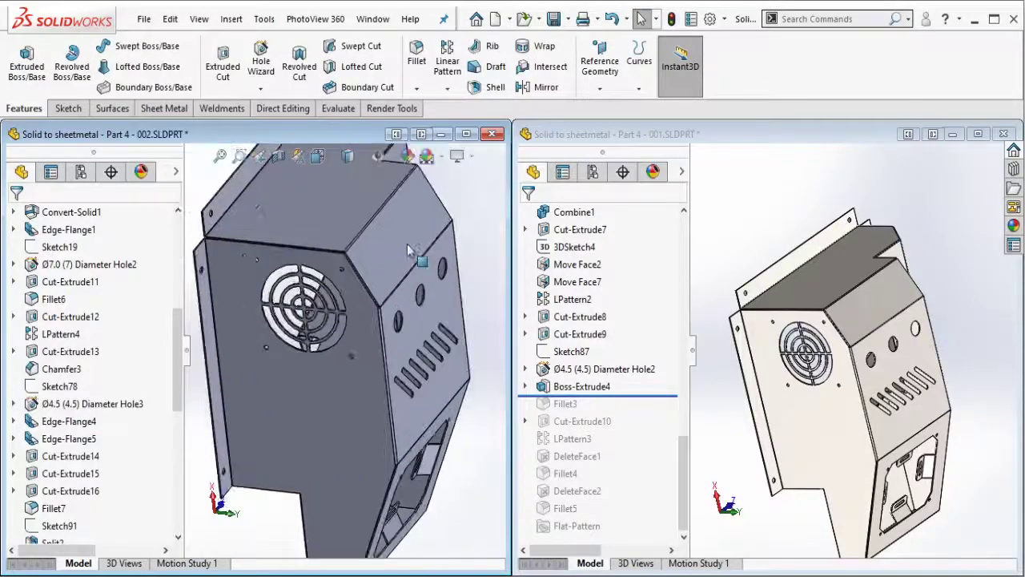
{"action": "left_click", "coordinate": [655, 353]}
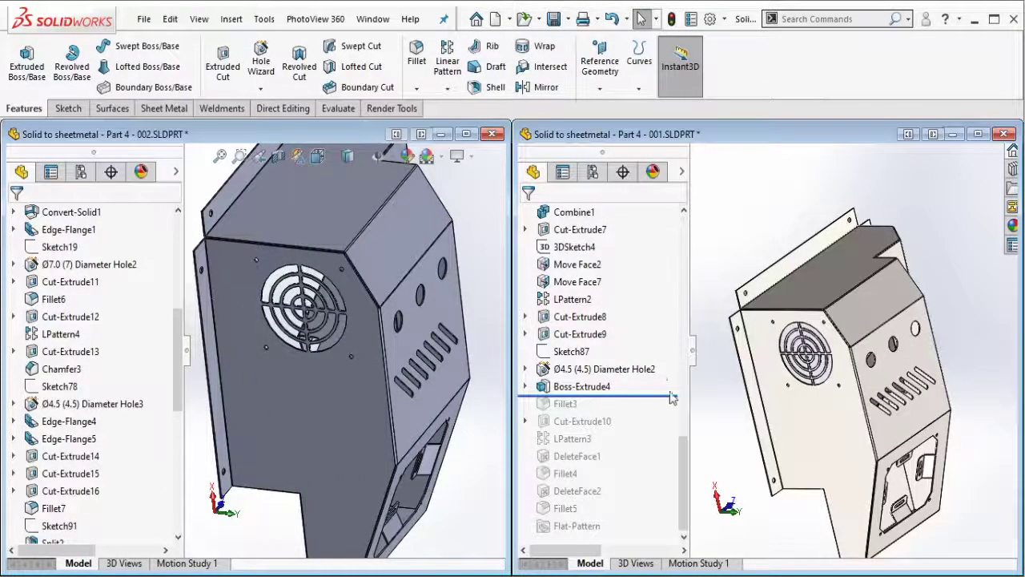
{"action": "left_click_drag", "start_coordinate": [661, 394], "coordinate": [652, 412]}
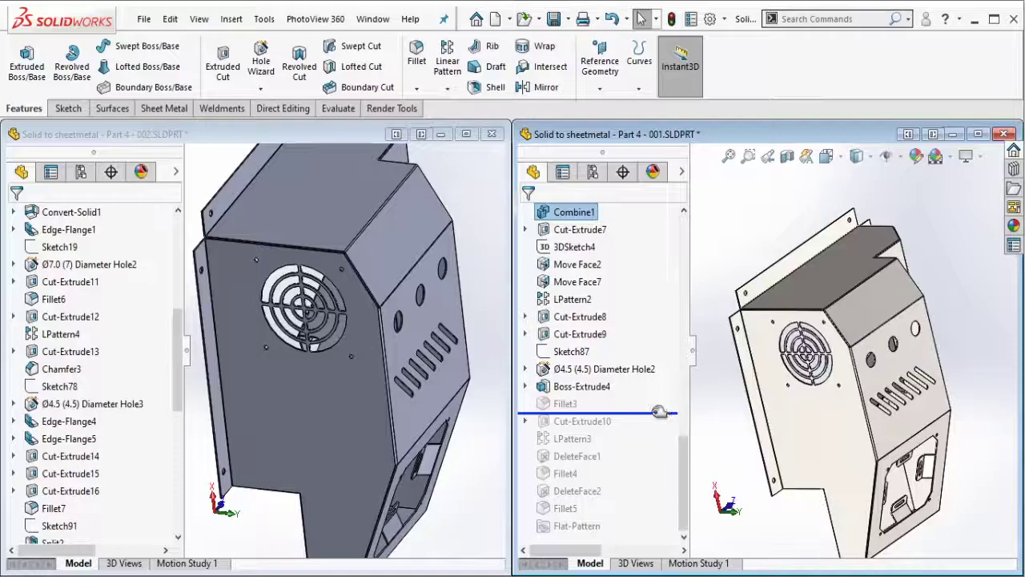
{"action": "left_click_drag", "start_coordinate": [658, 411], "coordinate": [654, 422]}
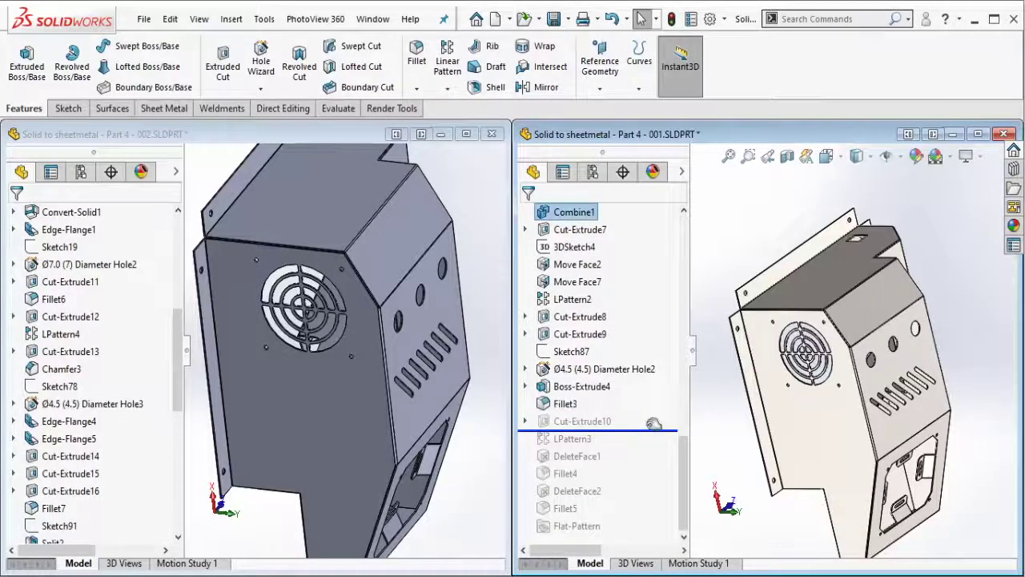
{"action": "left_click", "coordinate": [593, 420]}
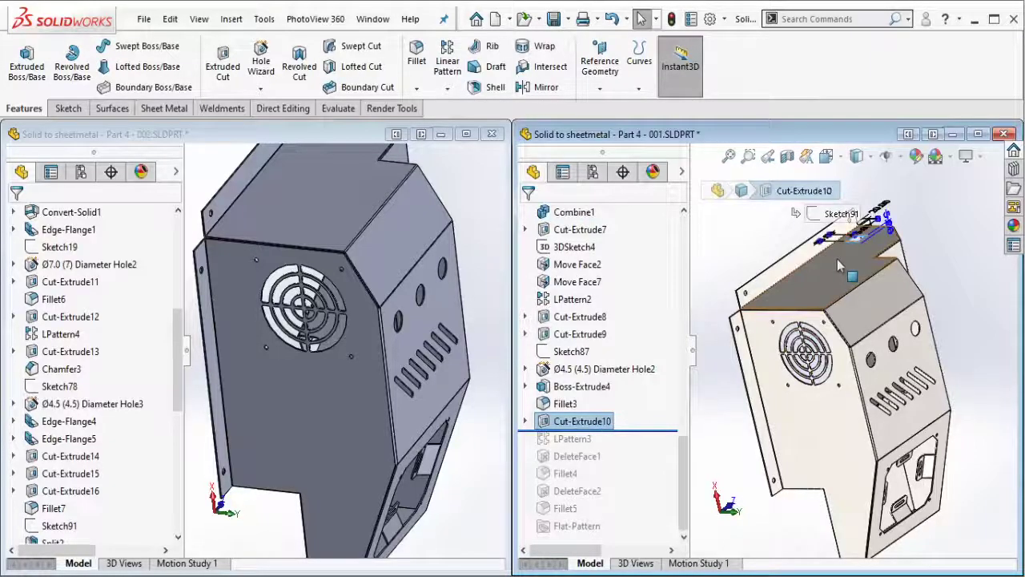
{"action": "mouse_move", "coordinate": [881, 265]}
{"action": "middle_mouse_down"}
{"action": "mouse_move", "coordinate": [966, 228]}
{"action": "mouse_move", "coordinate": [945, 256]}
{"action": "middle_mouse_up"}
{"action": "scroll", "coordinate": [924, 286], "scroll_direction": "down", "scroll_amount": 5}
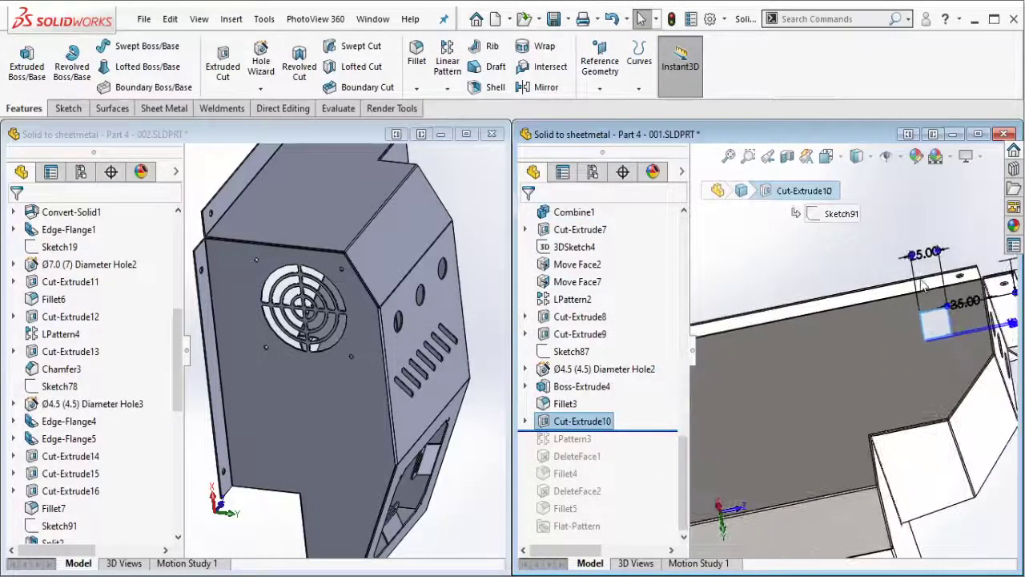
- Return to the new part and orbit it to another view
{"action": "left_click", "coordinate": [491, 206]}
{"action": "mouse_move", "coordinate": [479, 206]}
{"action": "middle_mouse_down"}
{"action": "mouse_move", "coordinate": [426, 266]}
{"action": "mouse_move", "coordinate": [361, 304]}
{"action": "middle_mouse_up"}
{"action": "scroll", "coordinate": [345, 314], "scroll_direction": "down", "scroll_amount": 3}
{"action": "scroll", "coordinate": [345, 313], "scroll_direction": "down", "scroll_amount": 3}
- Sketch a small two-corner rectangle on the new part's top face
{"action": "left_click", "coordinate": [408, 287]}
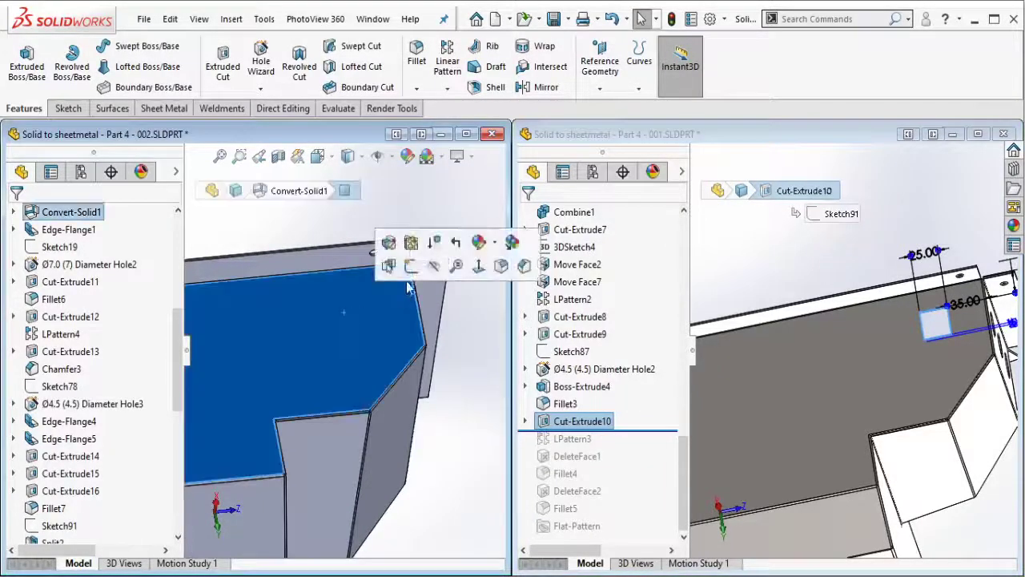
{"action": "left_click", "coordinate": [411, 265]}
{"action": "left_click", "coordinate": [113, 67]}
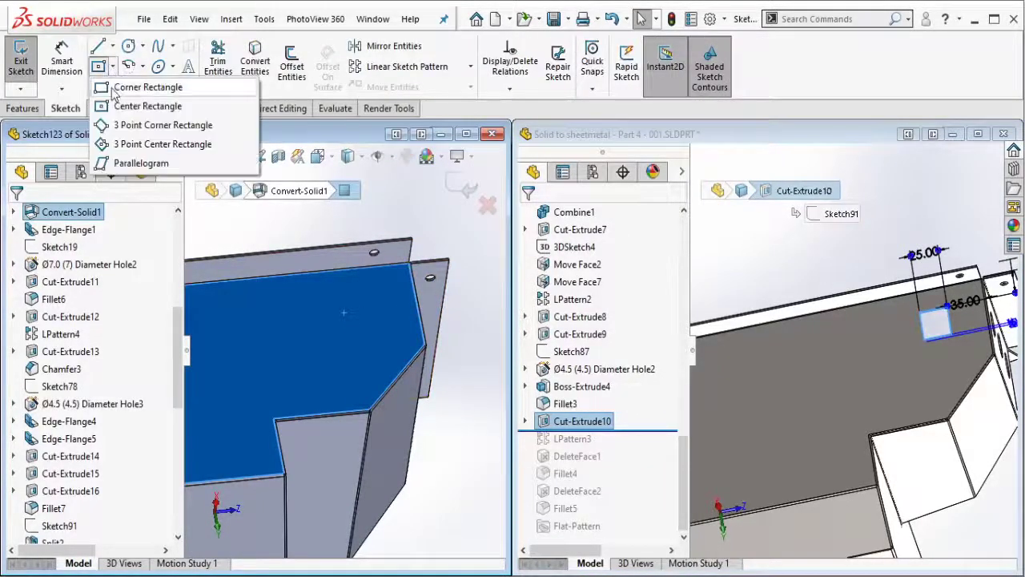
{"action": "left_click", "coordinate": [156, 83]}
{"action": "left_click", "coordinate": [347, 302]}
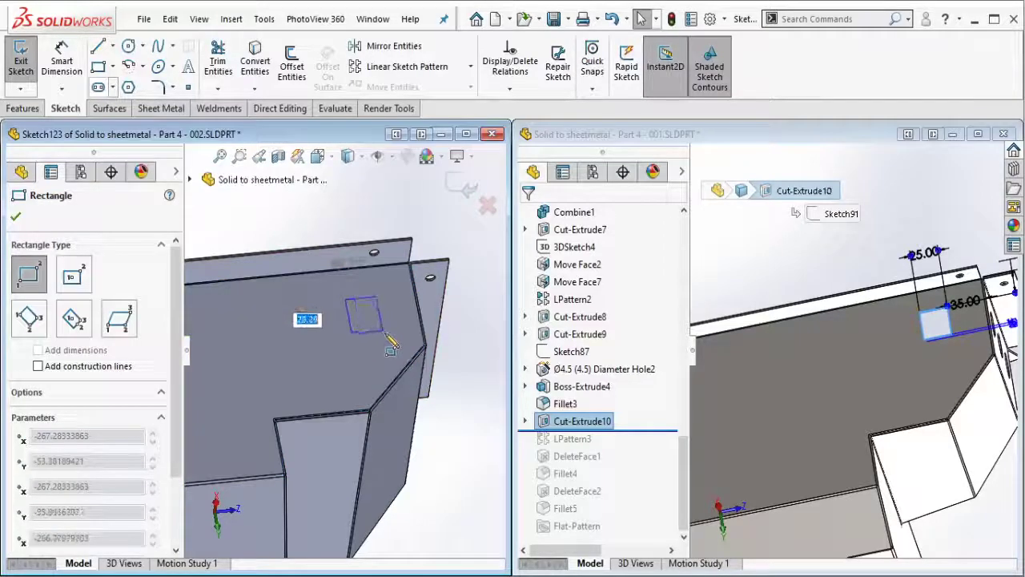
{"action": "left_click", "coordinate": [358, 316]}
{"action": "scroll", "coordinate": [381, 296], "scroll_direction": "down", "scroll_amount": 3}
{"action": "key", "text": "Escape"}
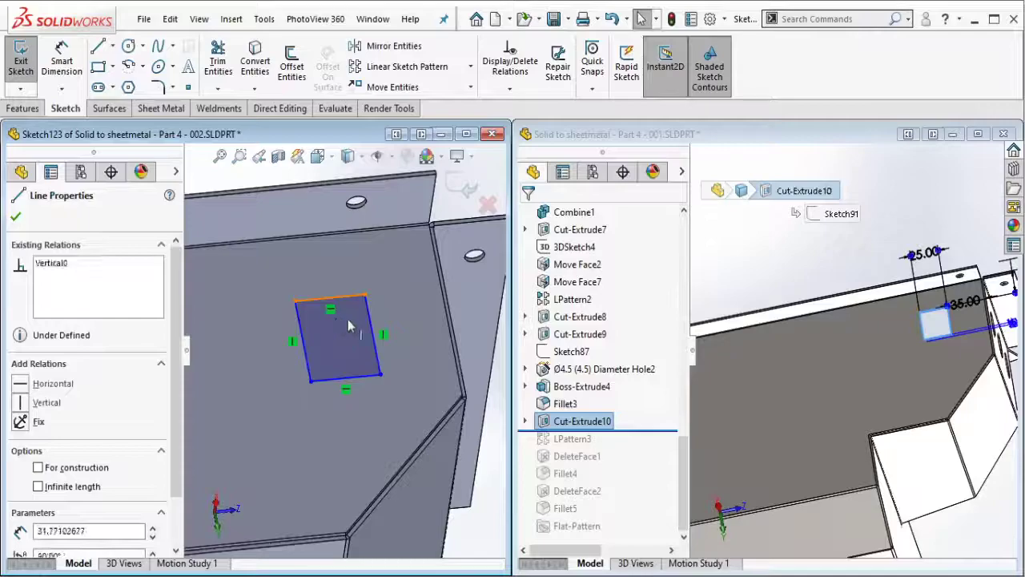
- Make the rectangle's sides equal and dimension its width to 25 mm
{"action": "left_click", "coordinate": [376, 324], "text": "ctrl"}
{"action": "left_click", "coordinate": [454, 248]}
{"action": "key", "text": "Escape"}
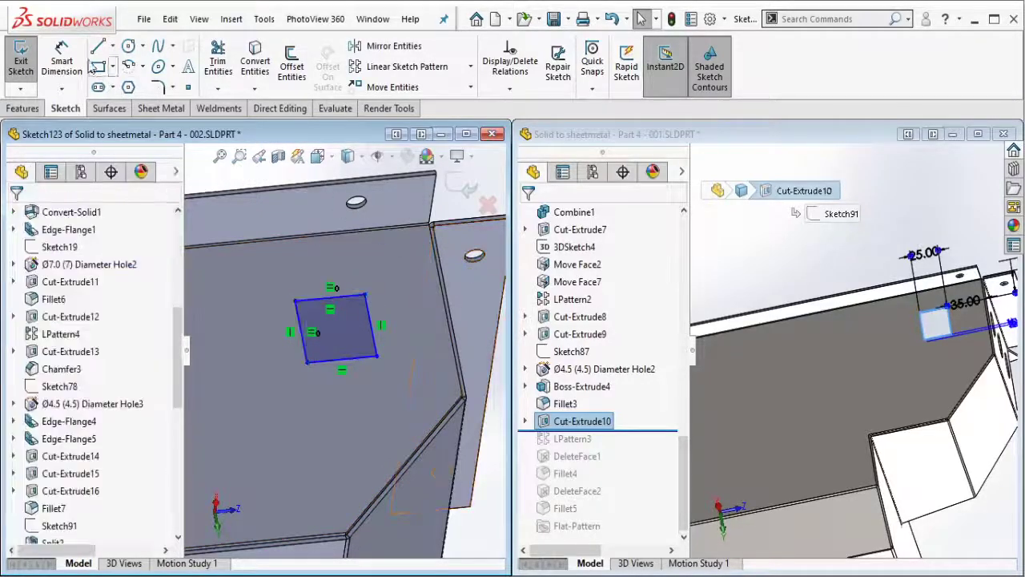
{"action": "left_click", "coordinate": [62, 62]}
{"action": "left_click", "coordinate": [342, 392]}
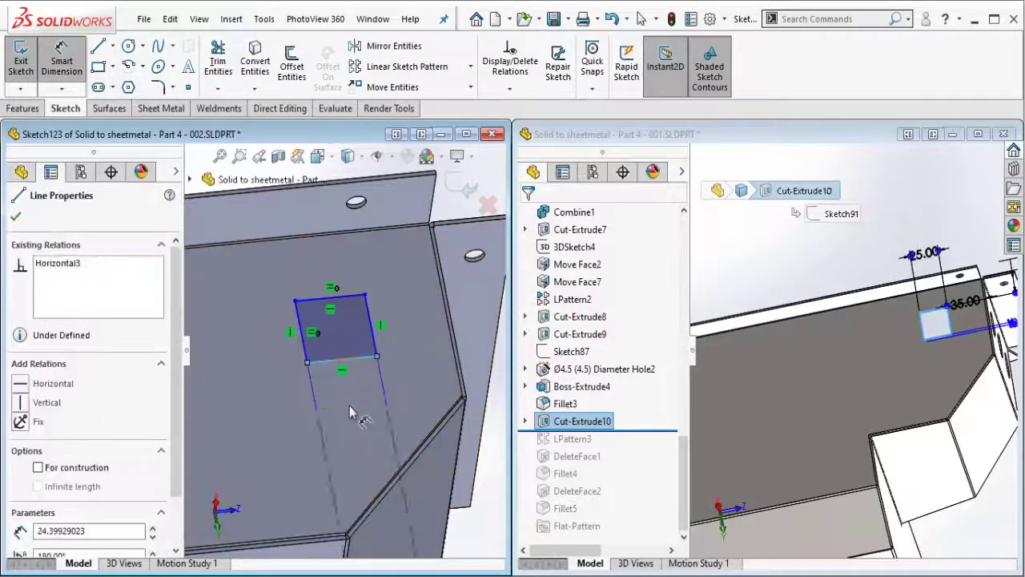
{"action": "left_click", "coordinate": [349, 401]}
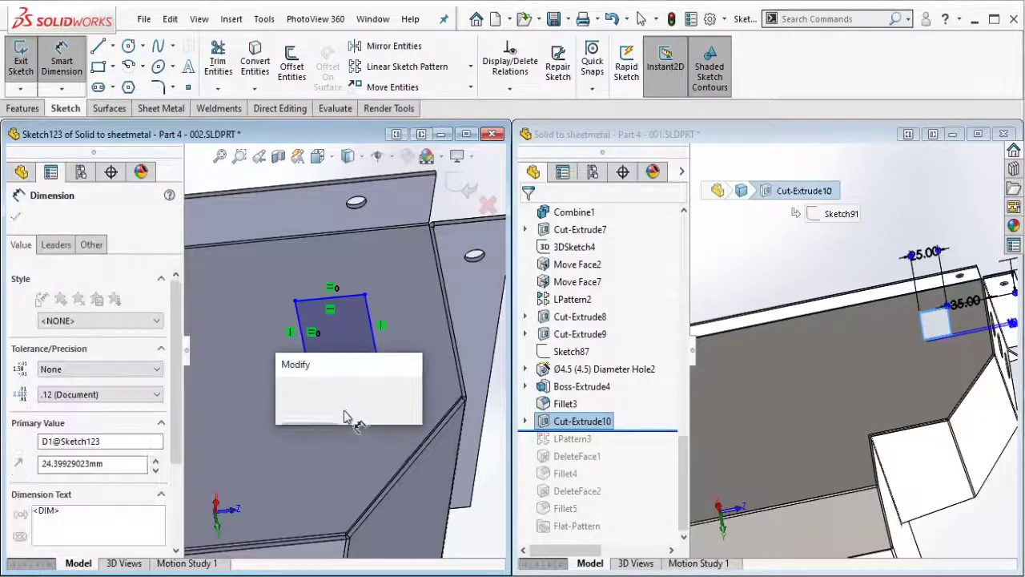
{"action": "type", "text": "25"}
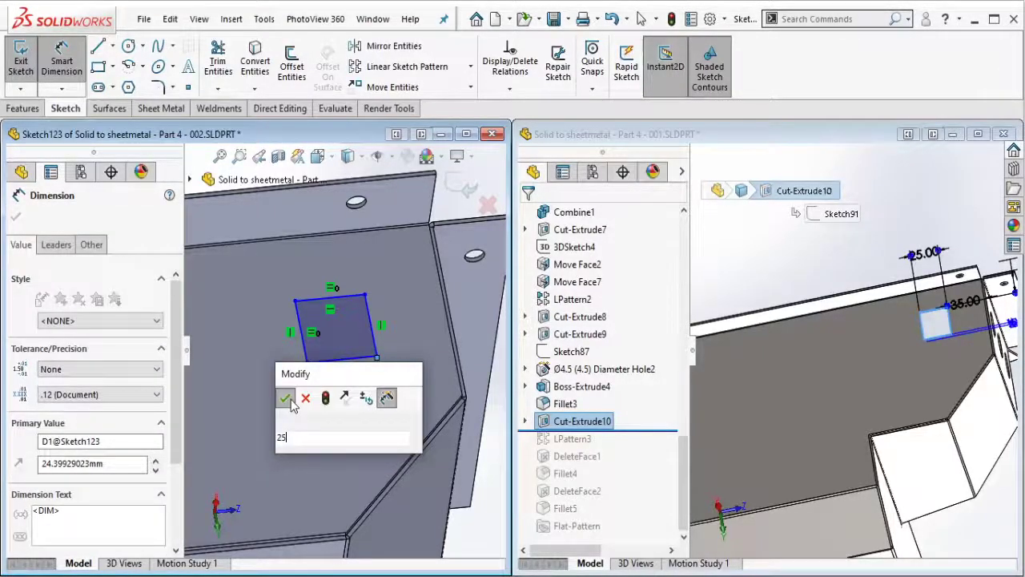
{"action": "left_click", "coordinate": [288, 400]}
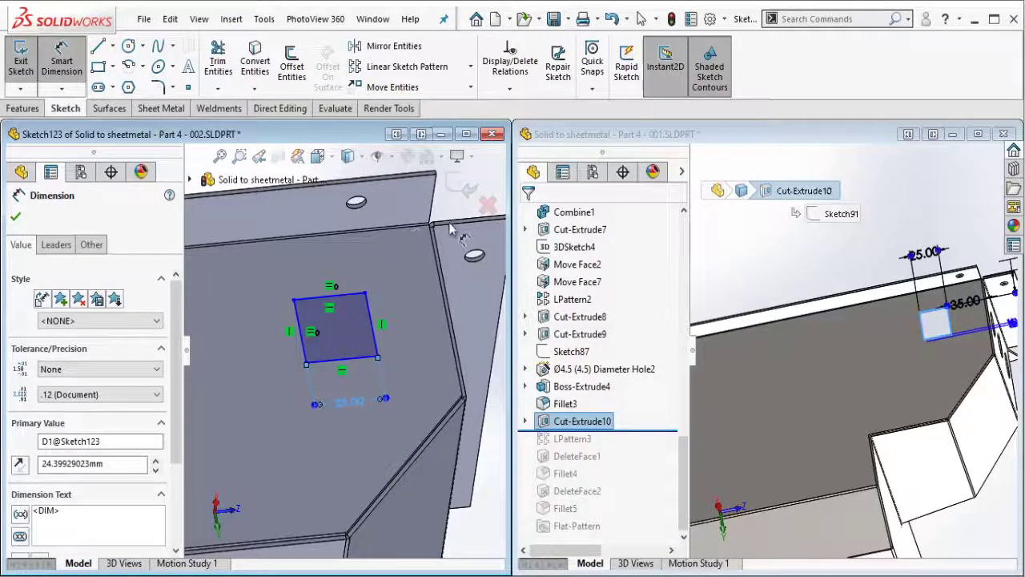
- Locate the square 35 mm from the vertical bend edge
{"action": "mouse_move", "coordinate": [451, 231]}
{"action": "middle_mouse_down"}
{"action": "mouse_move", "coordinate": [311, 310]}
{"action": "mouse_move", "coordinate": [343, 337]}
{"action": "middle_mouse_up"}
{"action": "key", "text": "Escape"}
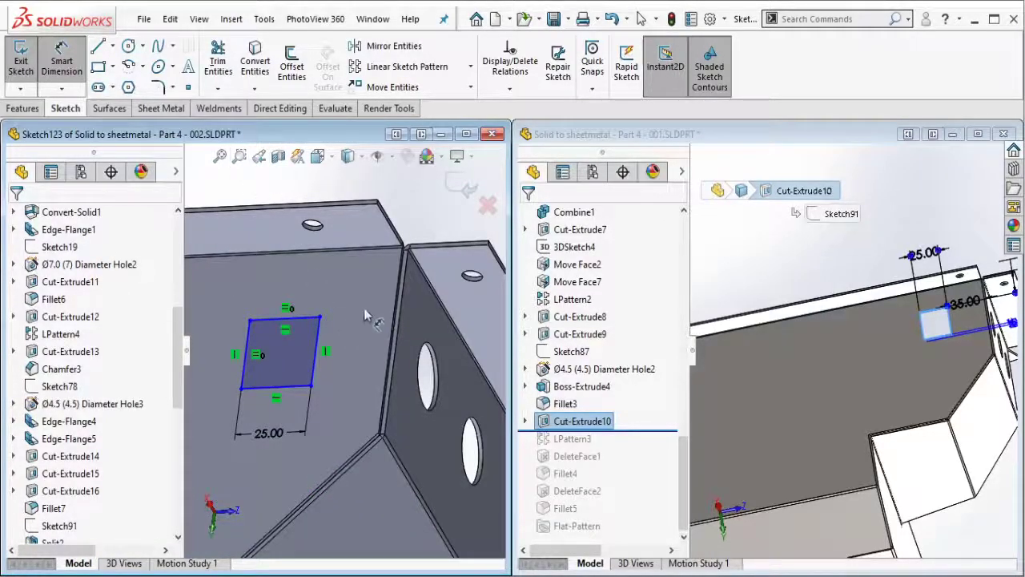
{"action": "left_click", "coordinate": [401, 343]}
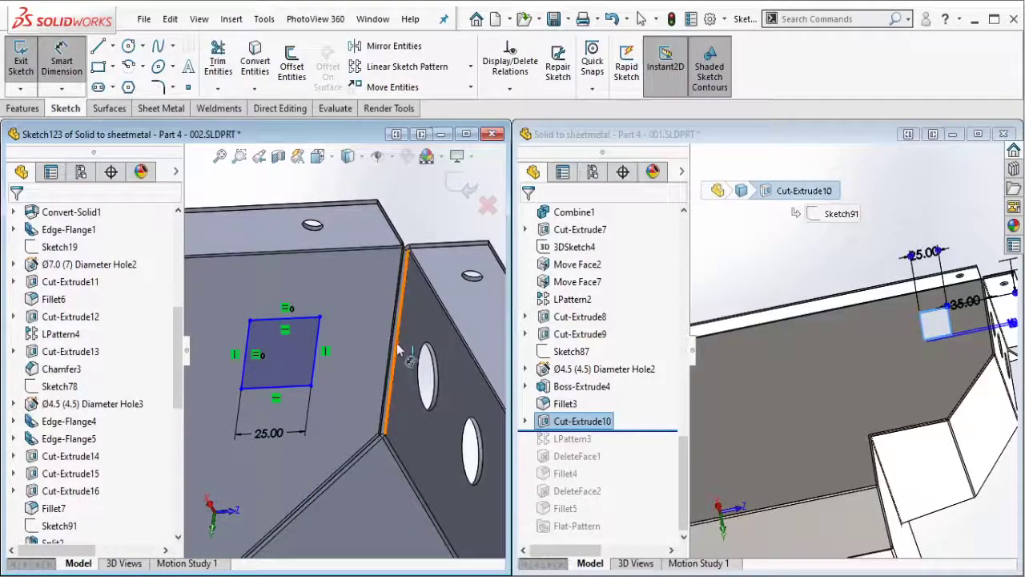
{"action": "left_click", "coordinate": [317, 351]}
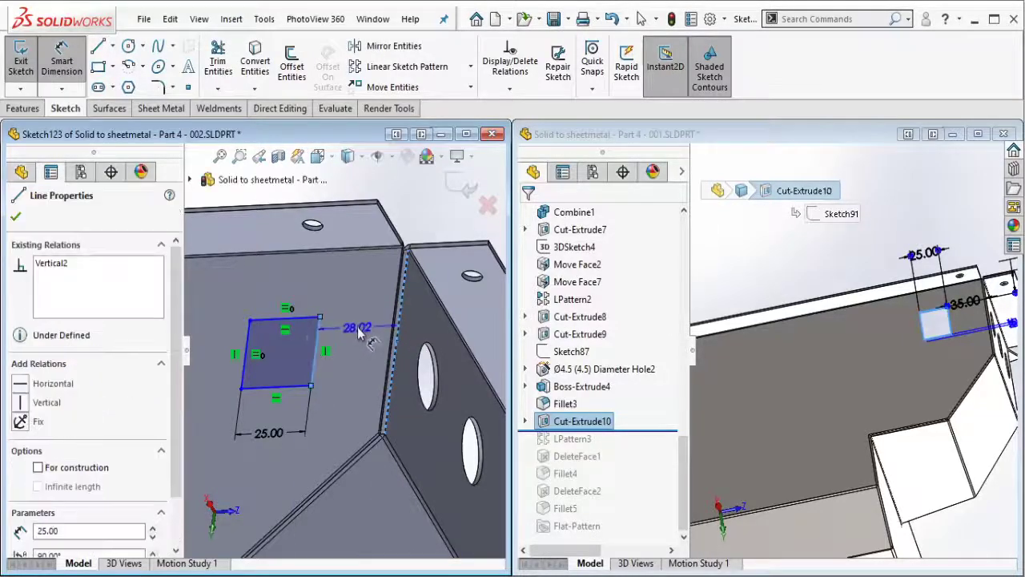
{"action": "left_click", "coordinate": [361, 328]}
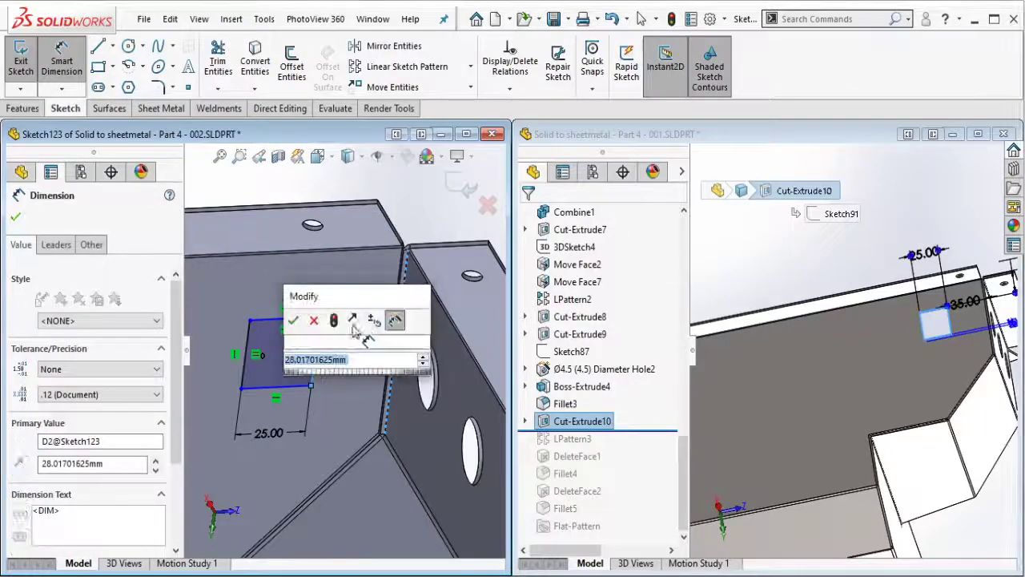
{"action": "type", "text": "35"}
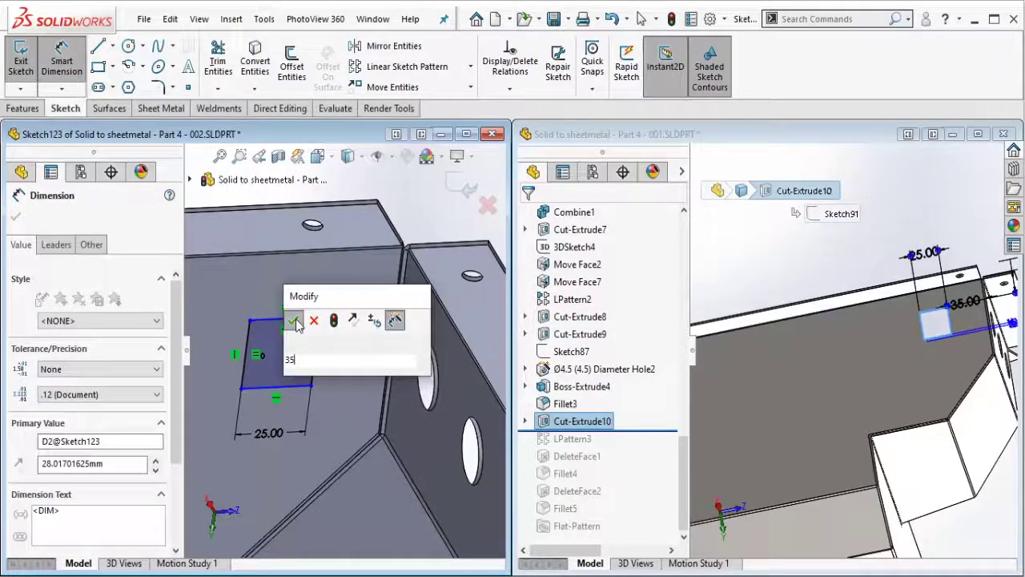
{"action": "left_click", "coordinate": [295, 321]}
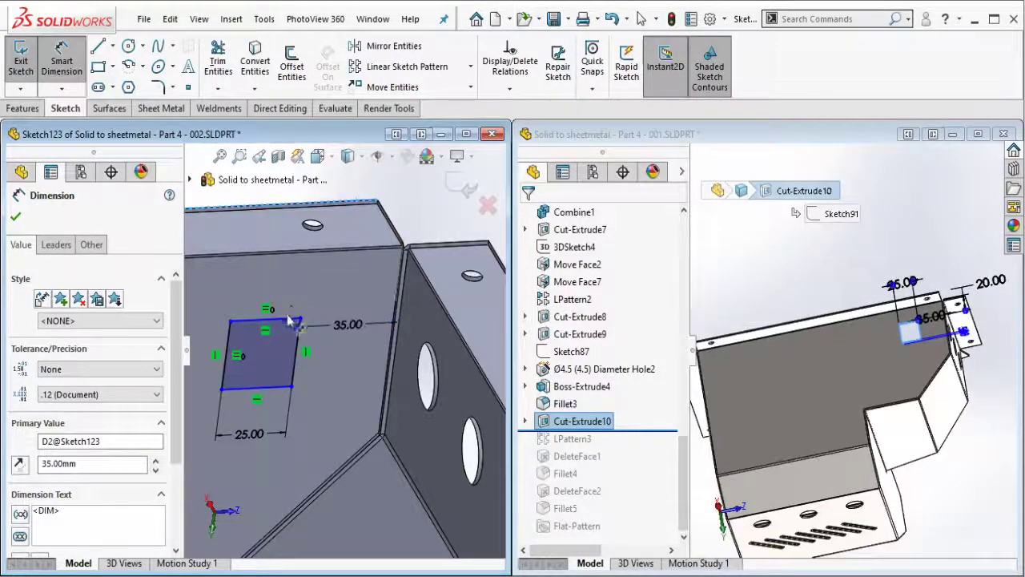
- Dimension the square's top edge 20 mm below the panel's top edge
{"action": "left_click", "coordinate": [326, 287]}
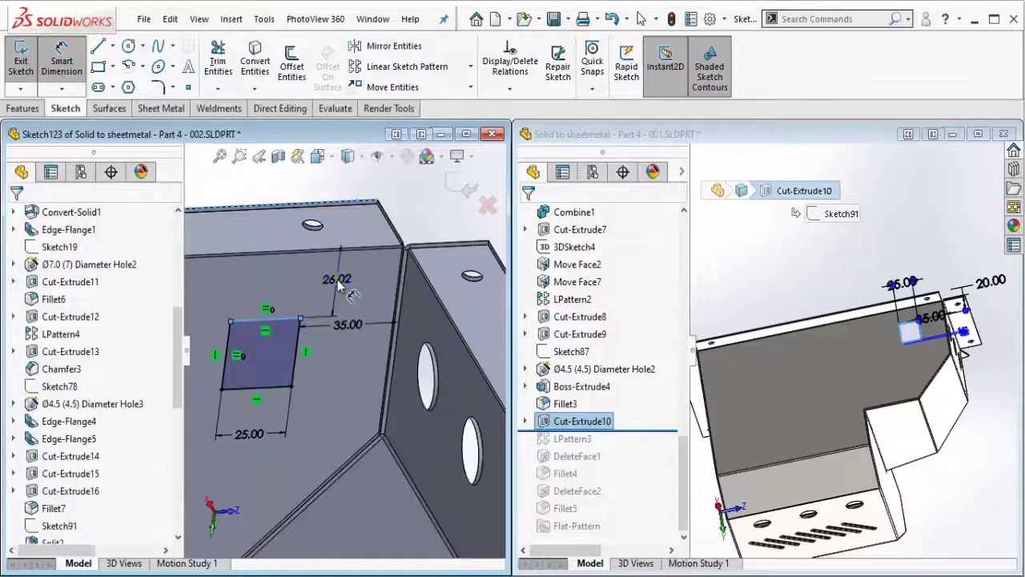
{"action": "left_click", "coordinate": [336, 287]}
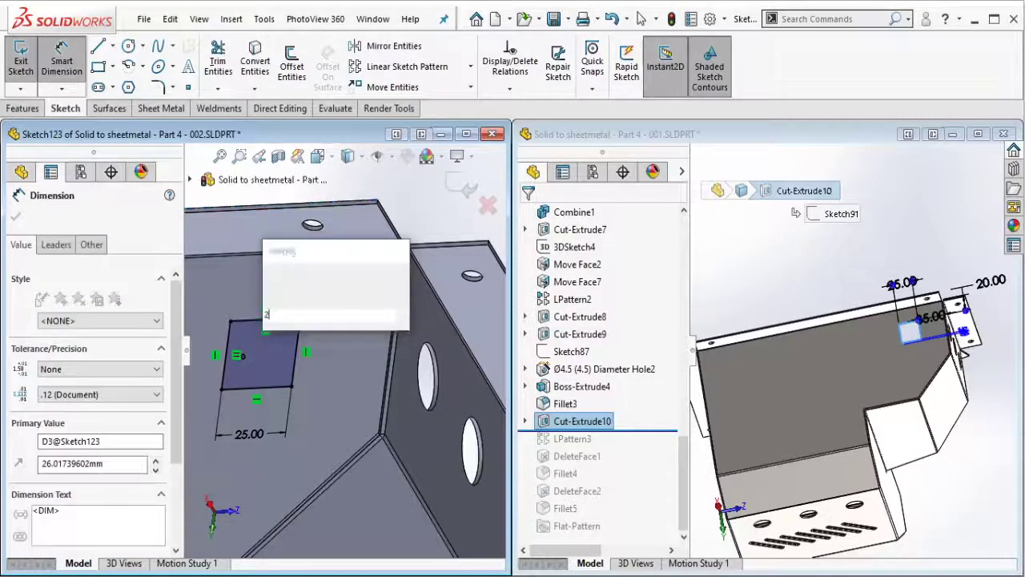
{"action": "type", "text": "20"}
{"action": "left_click", "coordinate": [272, 275]}
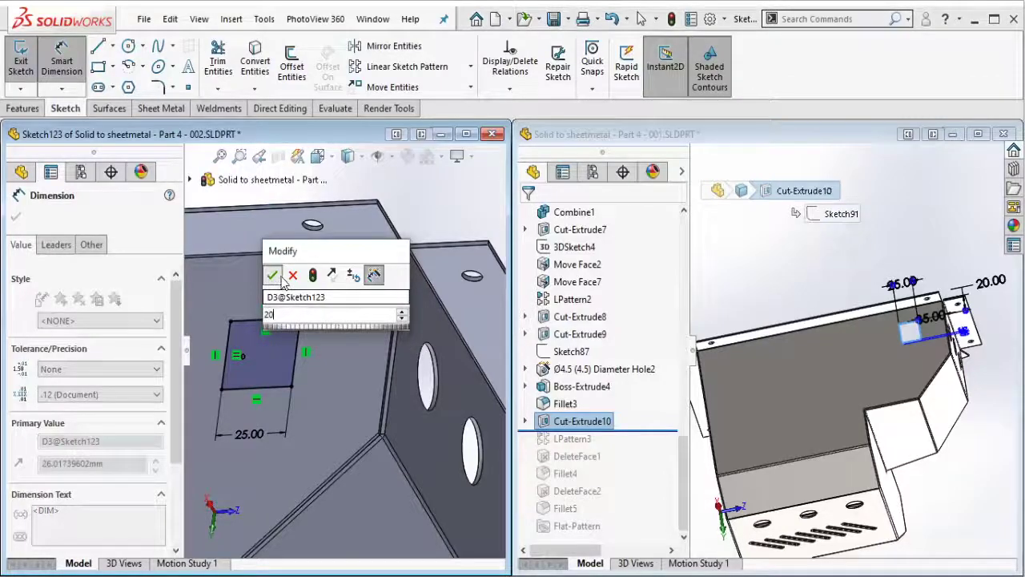
{"action": "left_click", "coordinate": [277, 276]}
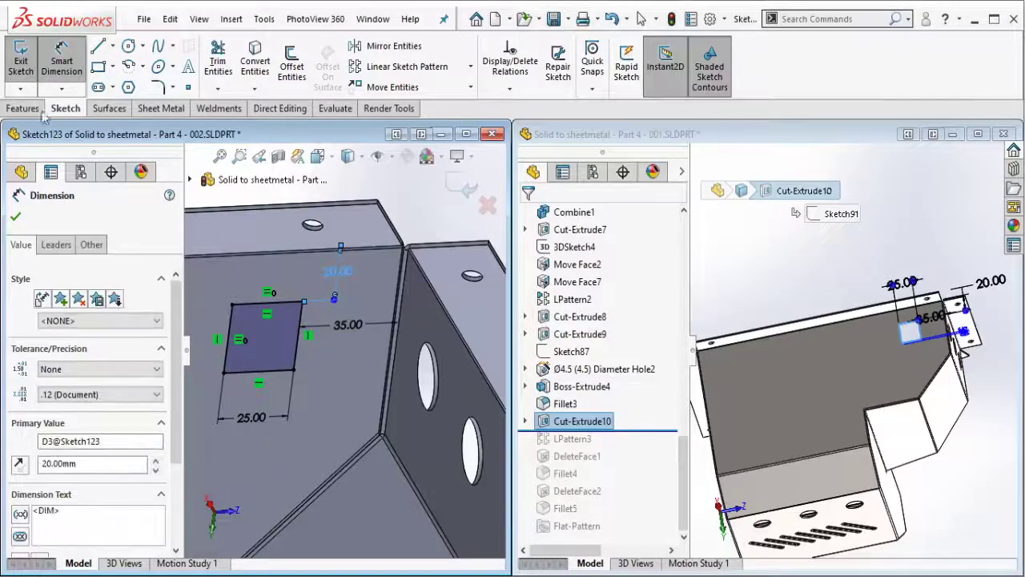
- Extruded-cut the 25 mm square sketch through the panel with default settings
{"action": "left_click", "coordinate": [35, 110]}
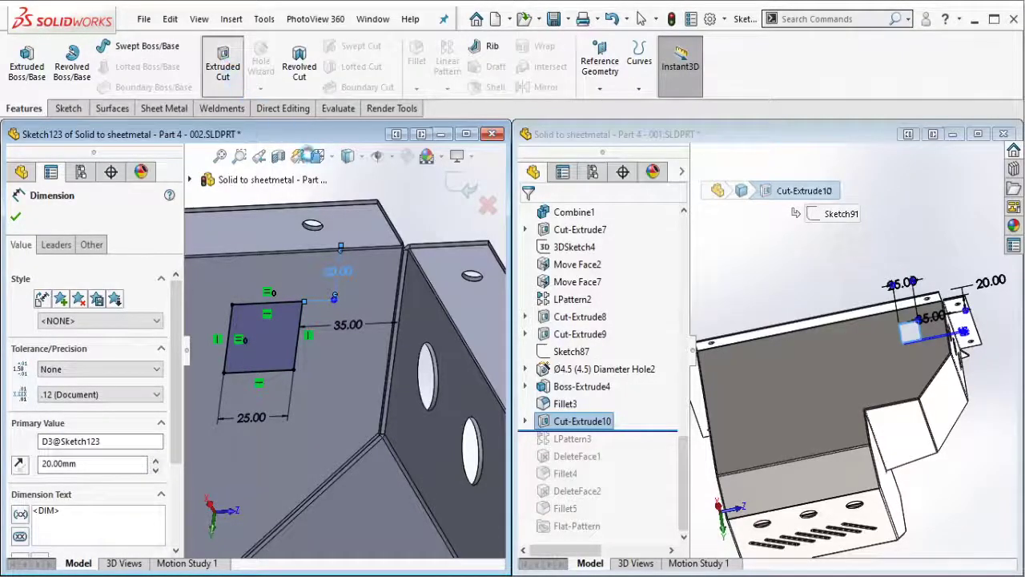
{"action": "left_click", "coordinate": [223, 64]}
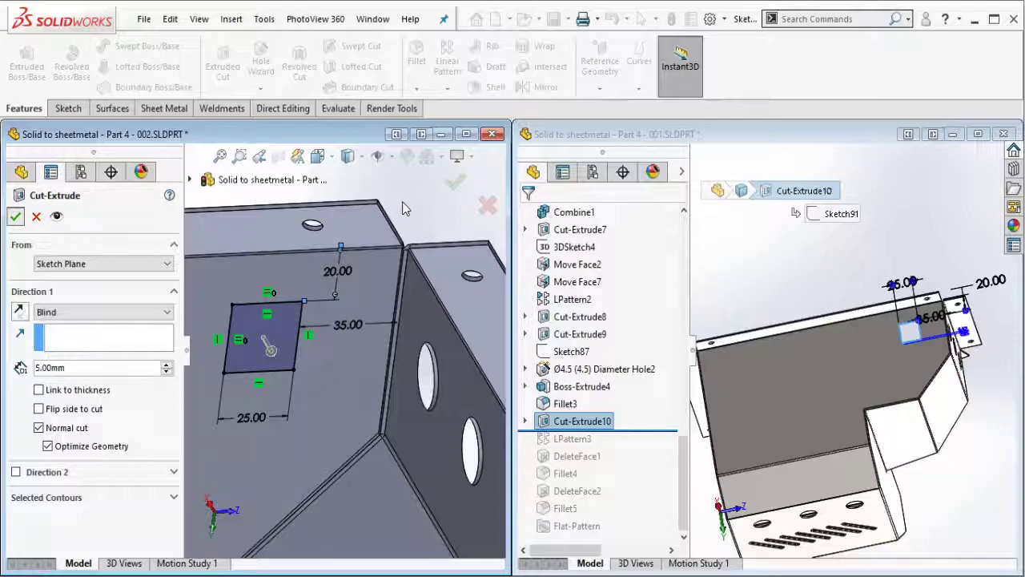
{"action": "left_click", "coordinate": [455, 182]}
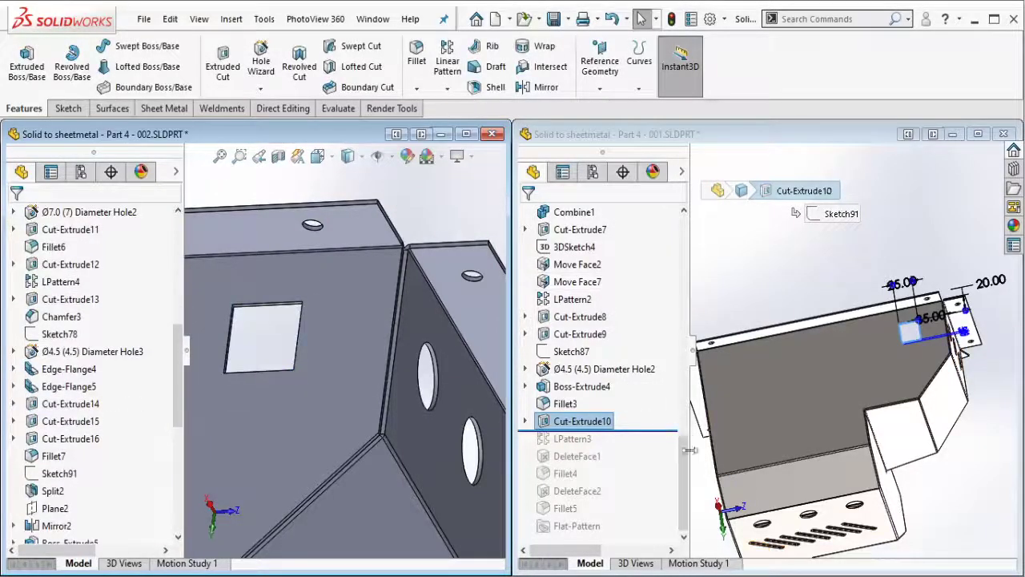
- Roll Part 001 below LPattern3 to show its square vent grid, then activate Part 002
{"action": "left_click_drag", "start_coordinate": [664, 430], "coordinate": [648, 448]}
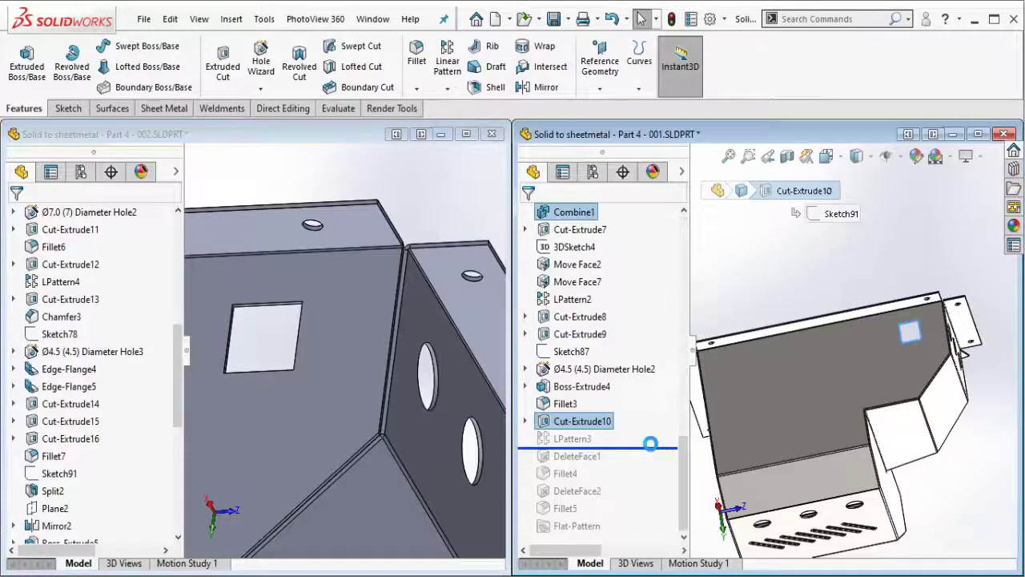
{"action": "left_click", "coordinate": [578, 439]}
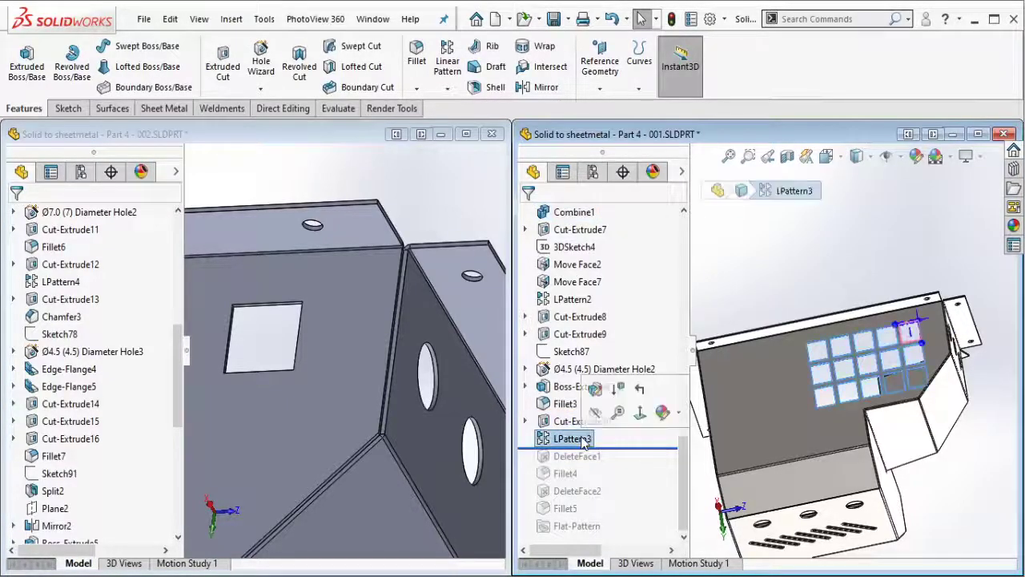
{"action": "left_click", "coordinate": [743, 259]}
{"action": "left_click", "coordinate": [268, 182]}
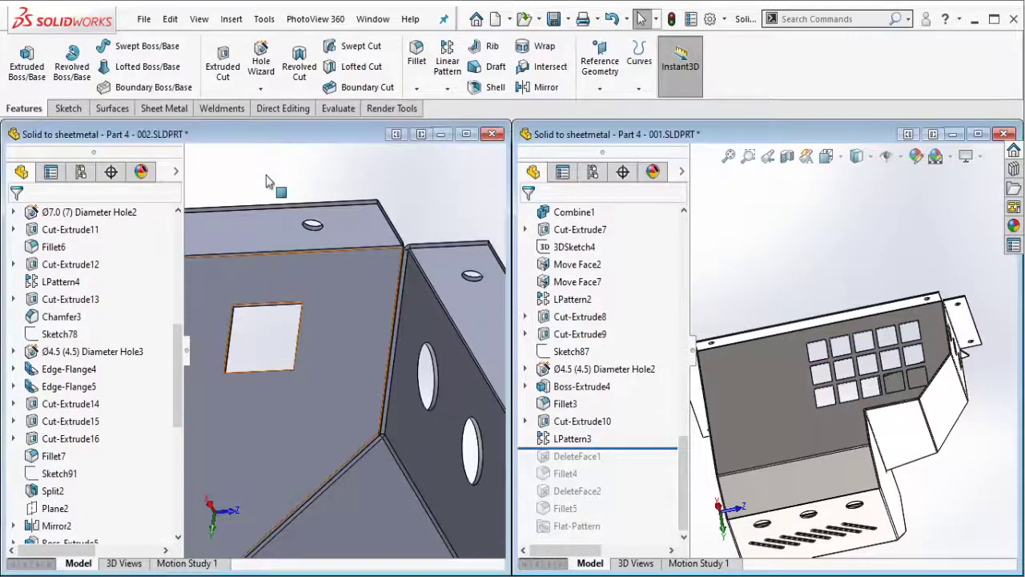
{"action": "scroll", "coordinate": [312, 267], "scroll_direction": "up", "scroll_amount": 3}
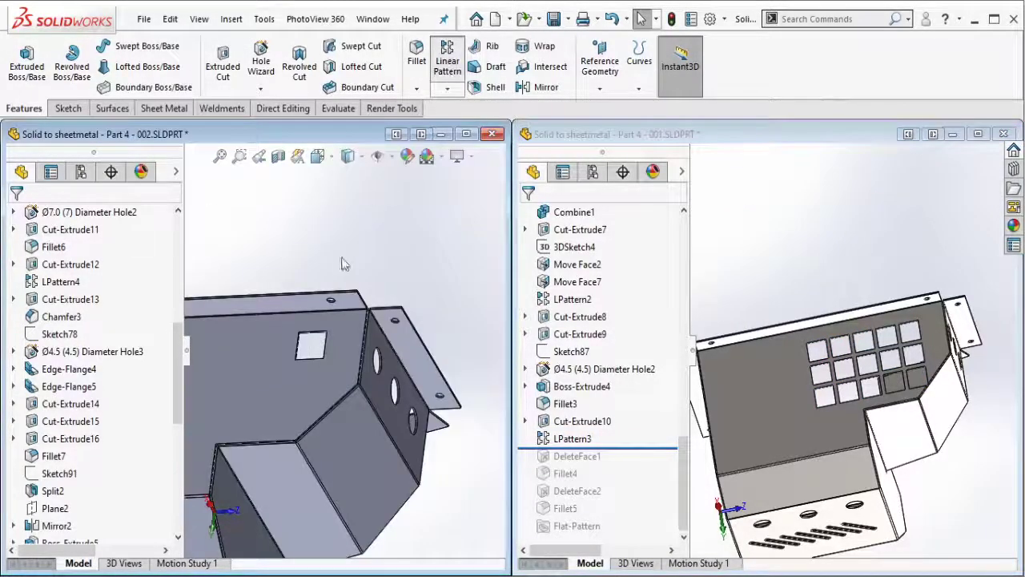
- Pattern the square cutout along the top edge at 30 mm spacing
{"action": "left_click", "coordinate": [307, 296]}
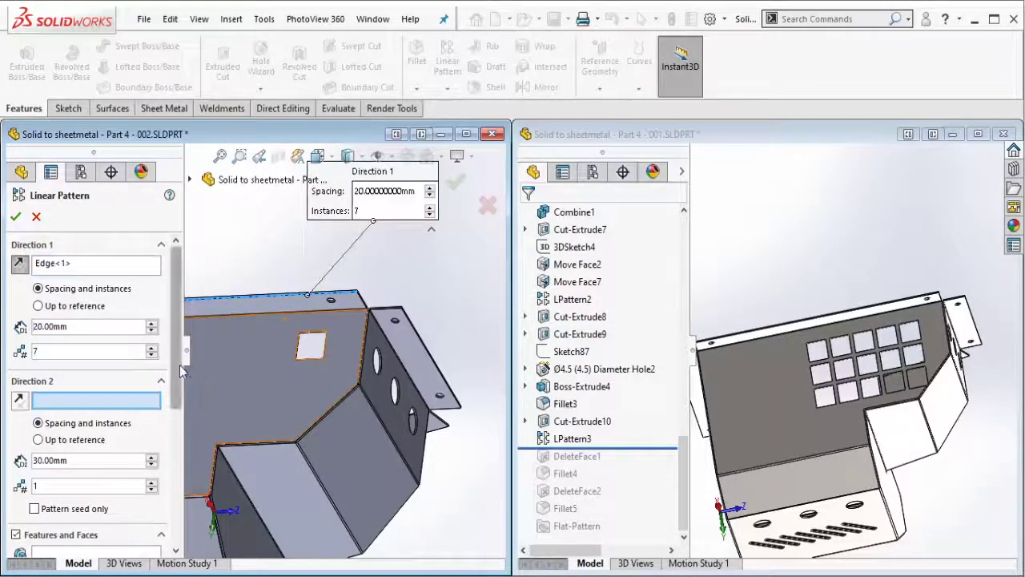
{"action": "scroll", "coordinate": [113, 401], "scroll_direction": "down", "scroll_amount": 2}
{"action": "left_click", "coordinate": [118, 470]}
{"action": "scroll", "coordinate": [320, 326], "scroll_direction": "down", "scroll_amount": 3}
{"action": "scroll", "coordinate": [319, 312], "scroll_direction": "down", "scroll_amount": 3}
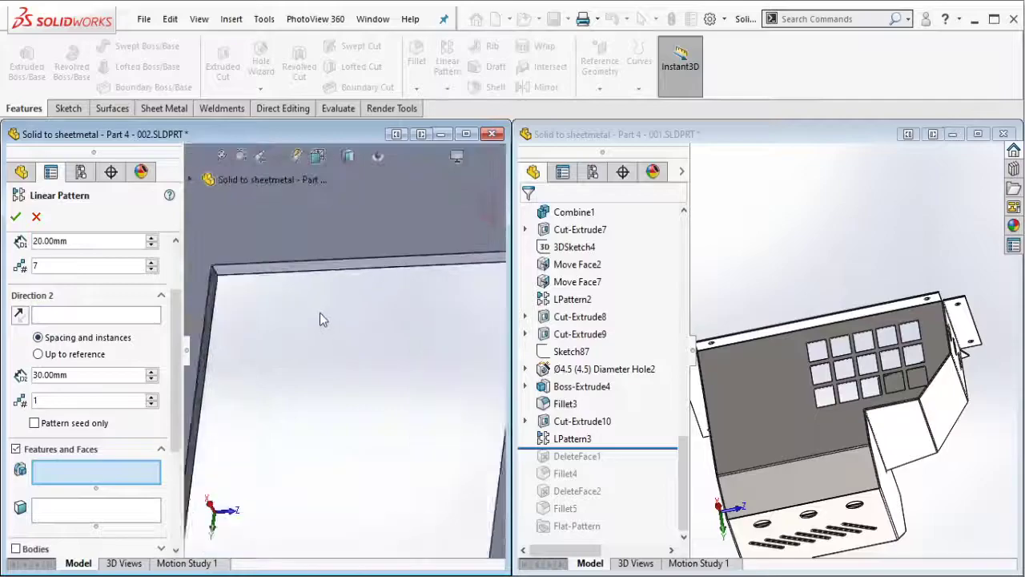
{"action": "scroll", "coordinate": [320, 313], "scroll_direction": "down", "scroll_amount": 2}
{"action": "left_click", "coordinate": [363, 346]}
{"action": "scroll", "coordinate": [363, 344], "scroll_direction": "up", "scroll_amount": 3}
{"action": "scroll", "coordinate": [268, 354], "scroll_direction": "up", "scroll_amount": 3}
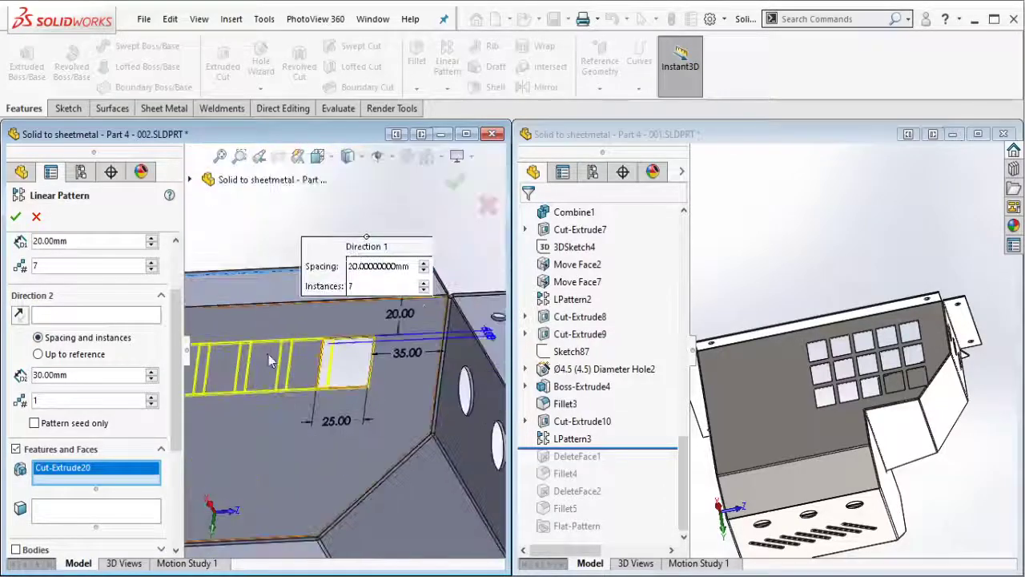
{"action": "scroll", "coordinate": [192, 321], "scroll_direction": "down", "scroll_amount": 1}
{"action": "scroll", "coordinate": [176, 316], "scroll_direction": "up", "scroll_amount": 2}
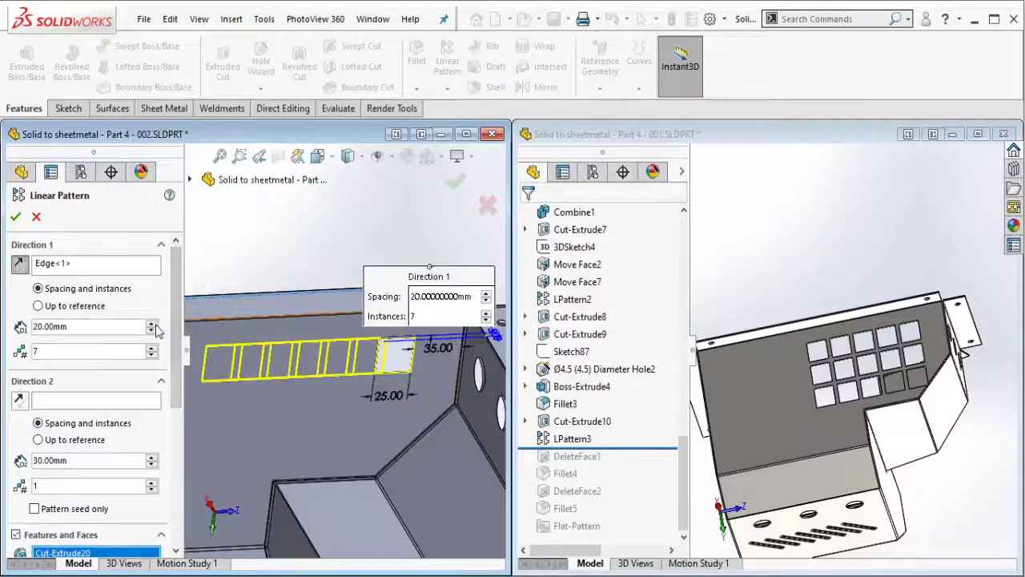
{"action": "left_click", "coordinate": [153, 324]}
- Add the side edge as Direction 2 with 3 downward rows, reduce columns to 5, and confirm
{"action": "left_click", "coordinate": [108, 404]}
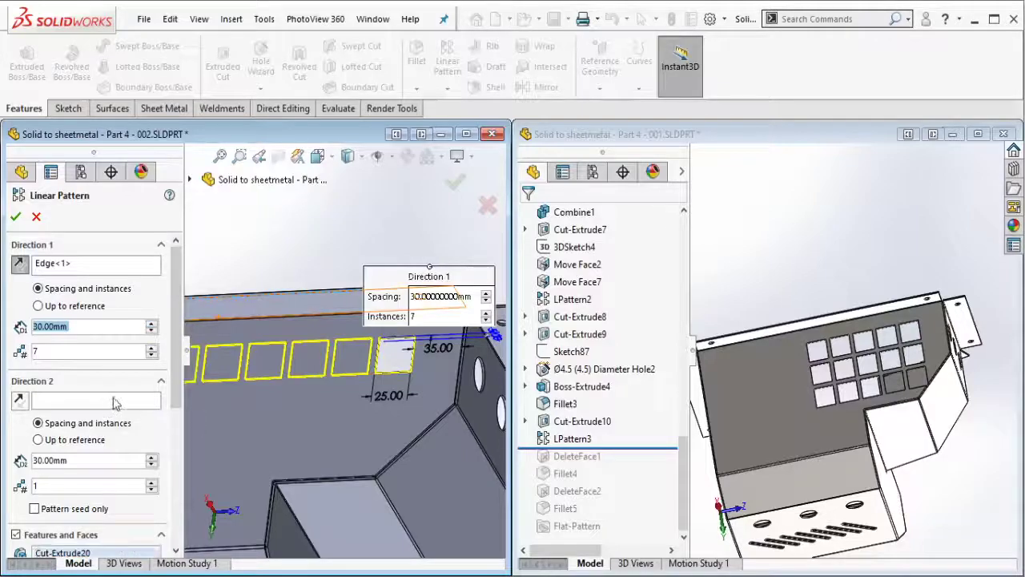
{"action": "left_click", "coordinate": [461, 386]}
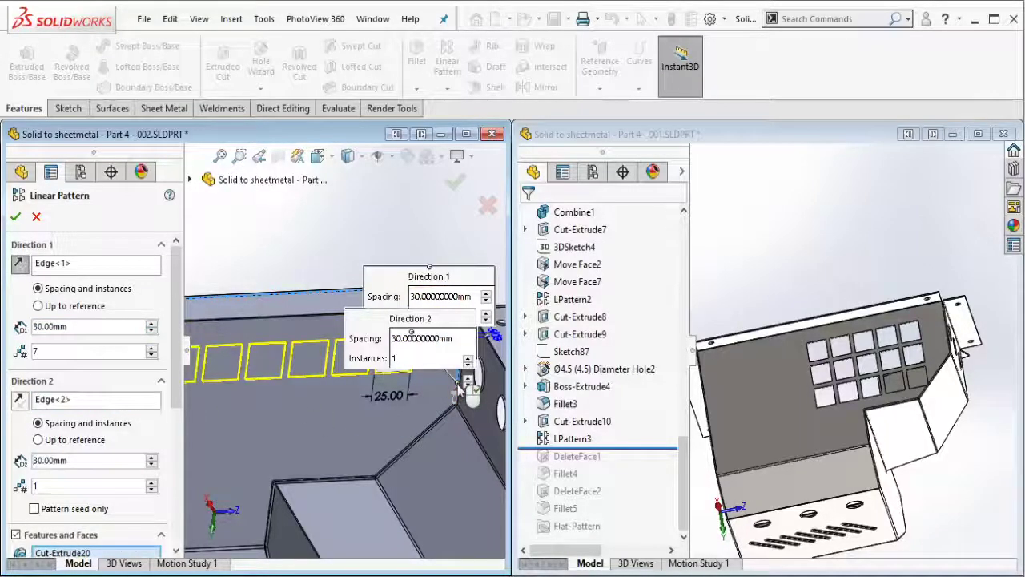
{"action": "left_click", "coordinate": [151, 482]}
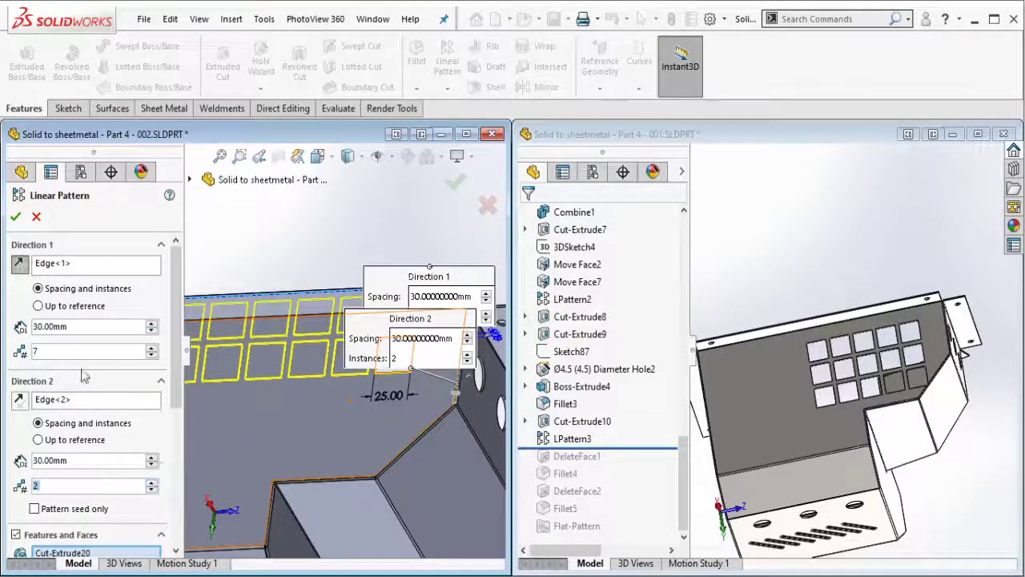
{"action": "left_click", "coordinate": [20, 400]}
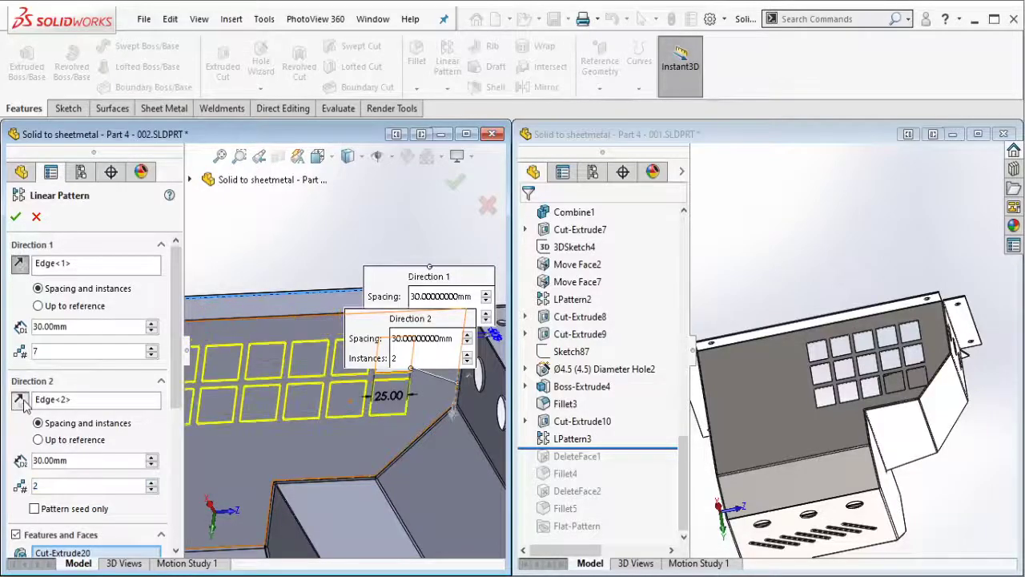
{"action": "left_click", "coordinate": [151, 481]}
{"action": "middle_click_drag", "start_coordinate": [324, 465], "coordinate": [304, 441]}
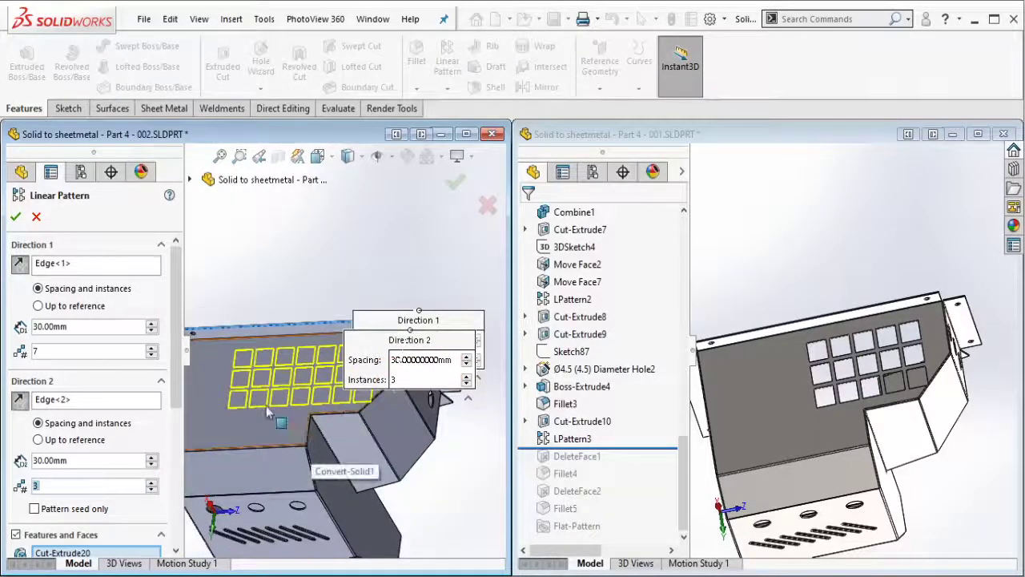
{"action": "scroll", "coordinate": [305, 440], "scroll_direction": "down", "scroll_amount": 1}
{"action": "left_click", "coordinate": [152, 355]}
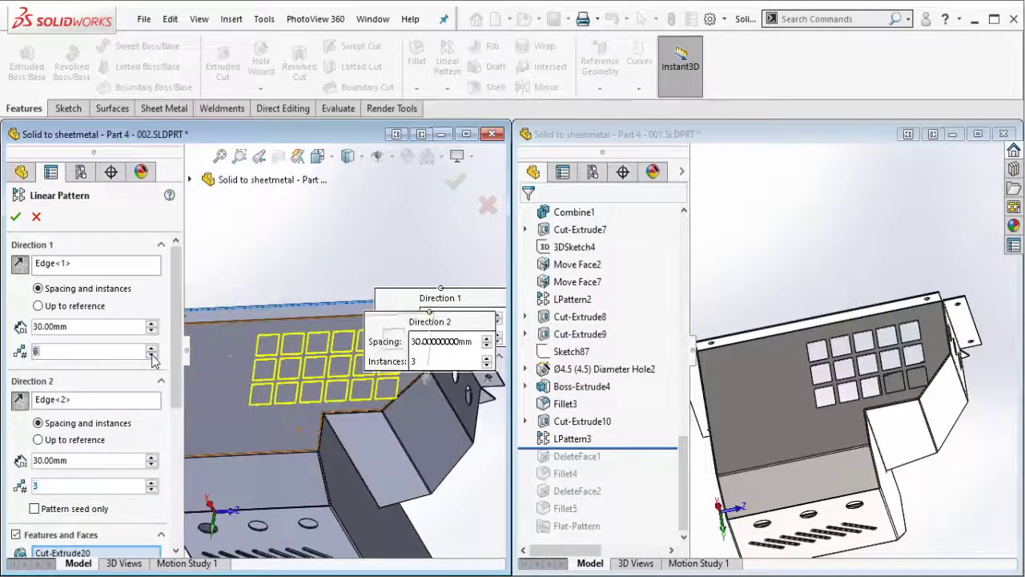
{"action": "left_click", "coordinate": [151, 355]}
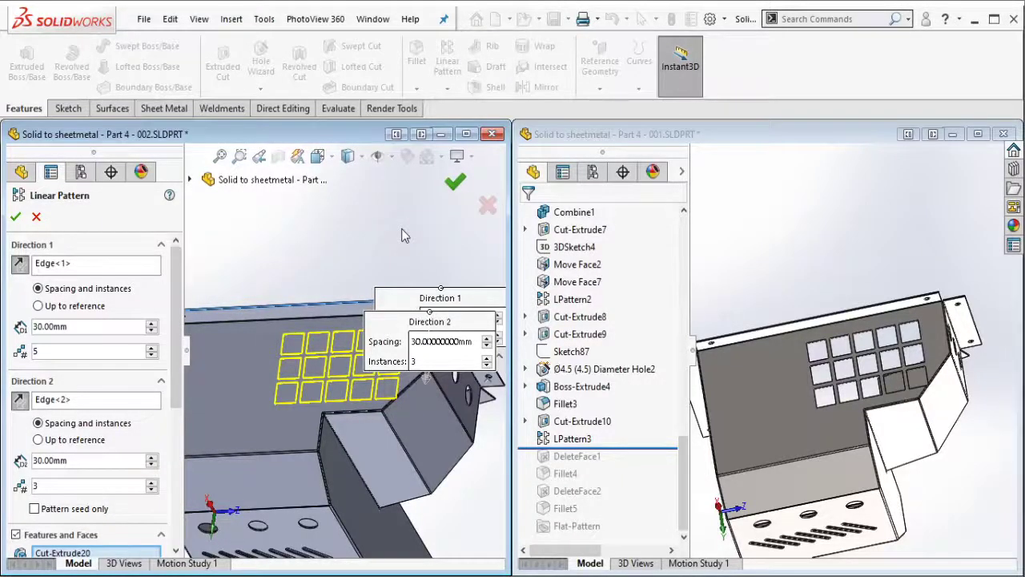
{"action": "key", "text": "Return"}
- Roll Part 001 past DeleteFace1 and start a Delete Face on Part 002
{"action": "left_click", "coordinate": [659, 448]}
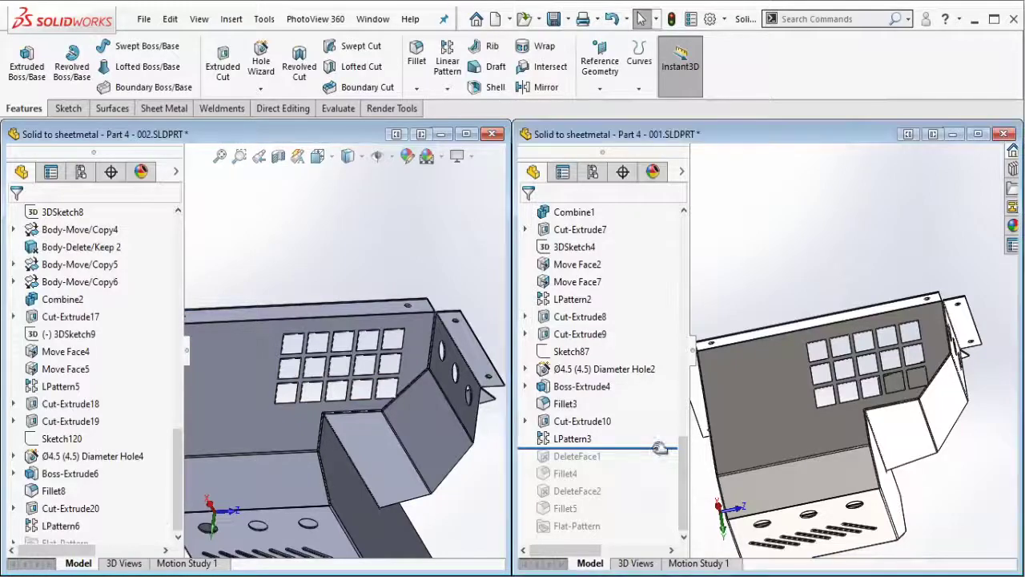
{"action": "left_click_drag", "start_coordinate": [649, 466], "coordinate": [646, 465]}
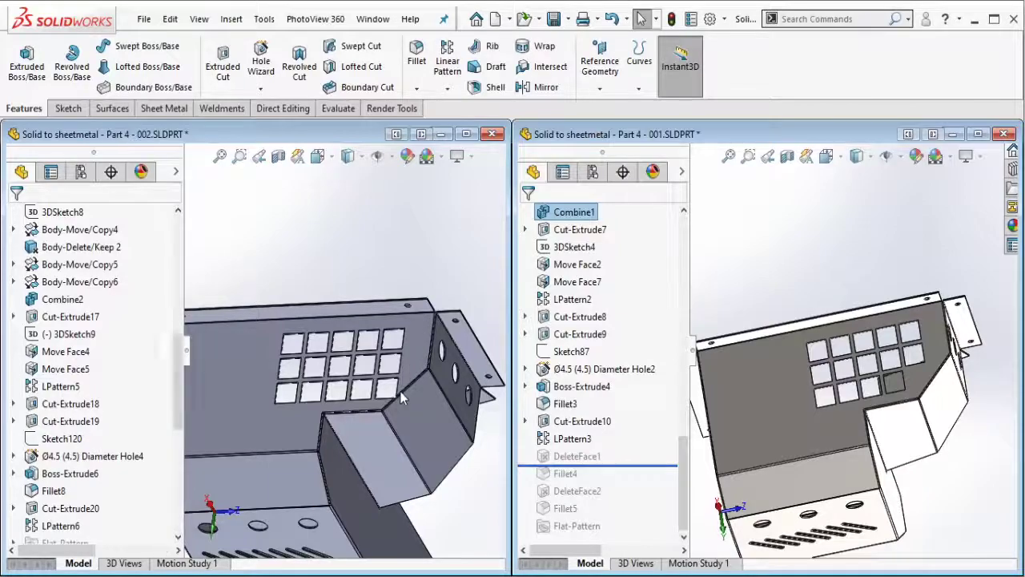
{"action": "scroll", "coordinate": [400, 391], "scroll_direction": "down", "scroll_amount": 5}
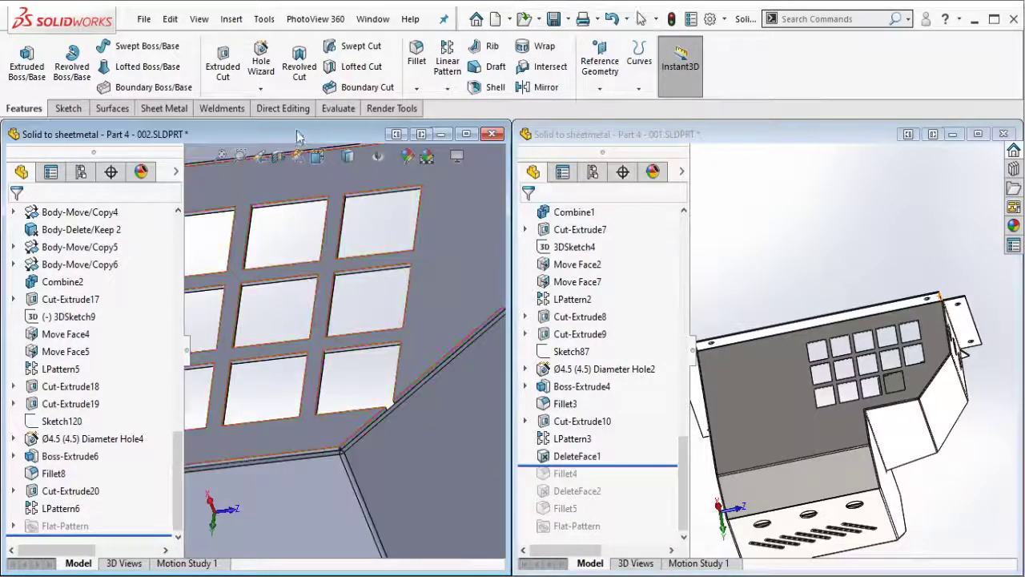
{"action": "left_click", "coordinate": [284, 111]}
{"action": "left_click", "coordinate": [263, 76]}
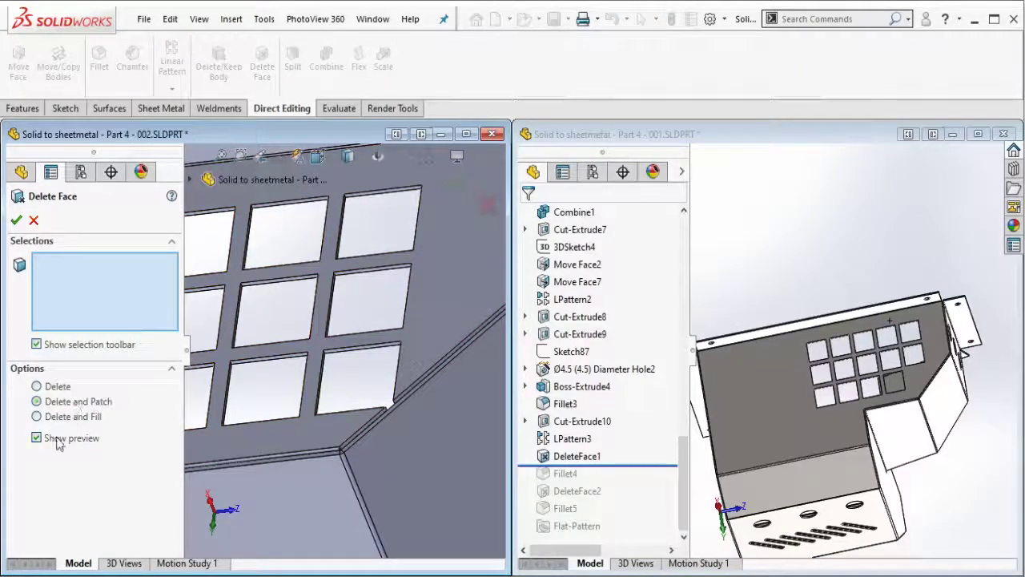
- Delete and patch the four side faces of one vent window on Part 002
{"action": "scroll", "coordinate": [396, 318], "scroll_direction": "down", "scroll_amount": 3}
{"action": "scroll", "coordinate": [353, 366], "scroll_direction": "down", "scroll_amount": 3}
{"action": "left_click", "coordinate": [346, 344]}
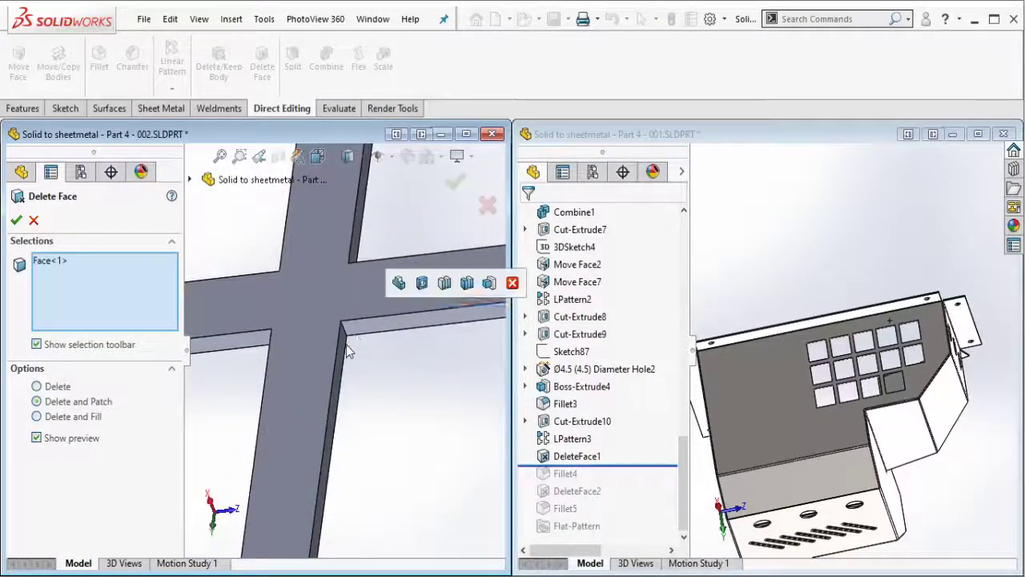
{"action": "left_click", "coordinate": [354, 350]}
{"action": "scroll", "coordinate": [399, 434], "scroll_direction": "down", "scroll_amount": 4}
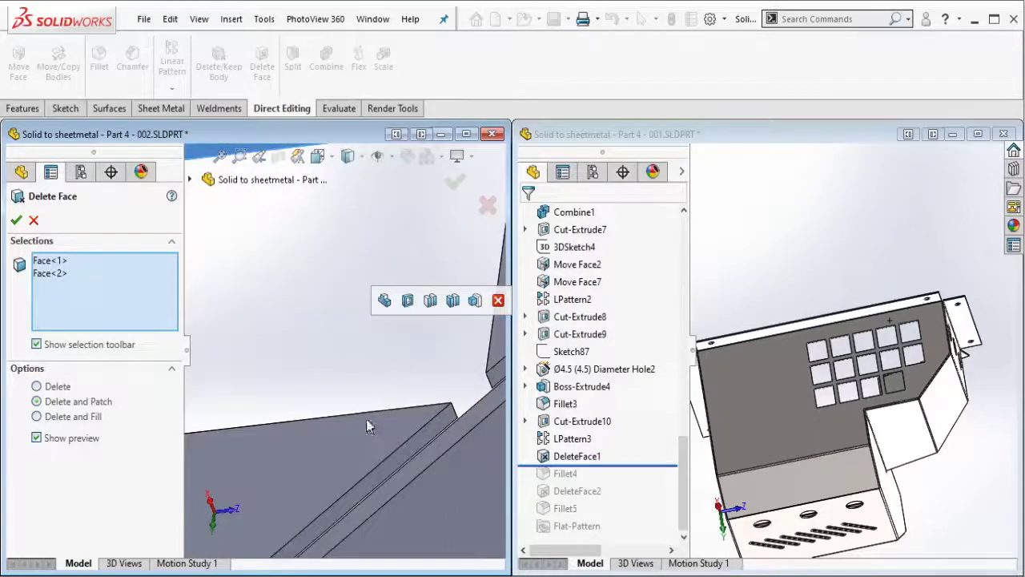
{"action": "right_click", "coordinate": [369, 415]}
{"action": "left_click", "coordinate": [398, 265]}
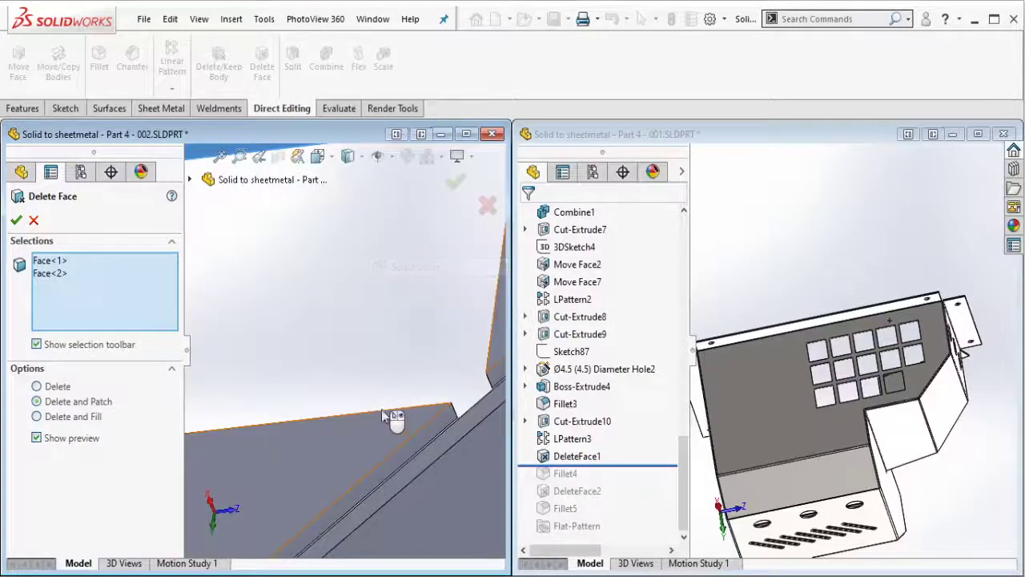
{"action": "left_click", "coordinate": [379, 420]}
{"action": "scroll", "coordinate": [378, 420], "scroll_direction": "up", "scroll_amount": 3}
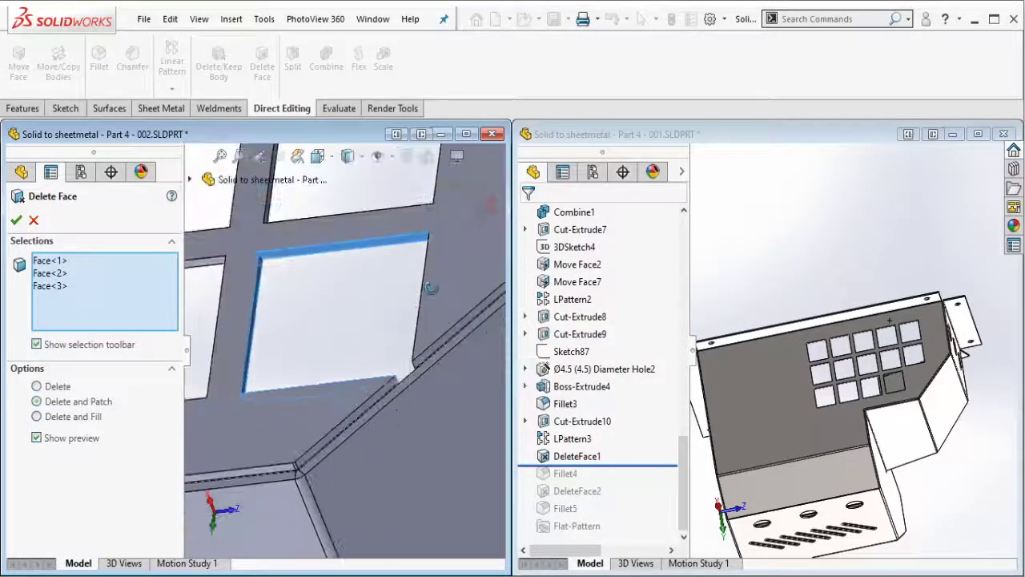
{"action": "middle_click_drag", "start_coordinate": [430, 288], "coordinate": [386, 292]}
{"action": "left_click", "coordinate": [386, 292]}
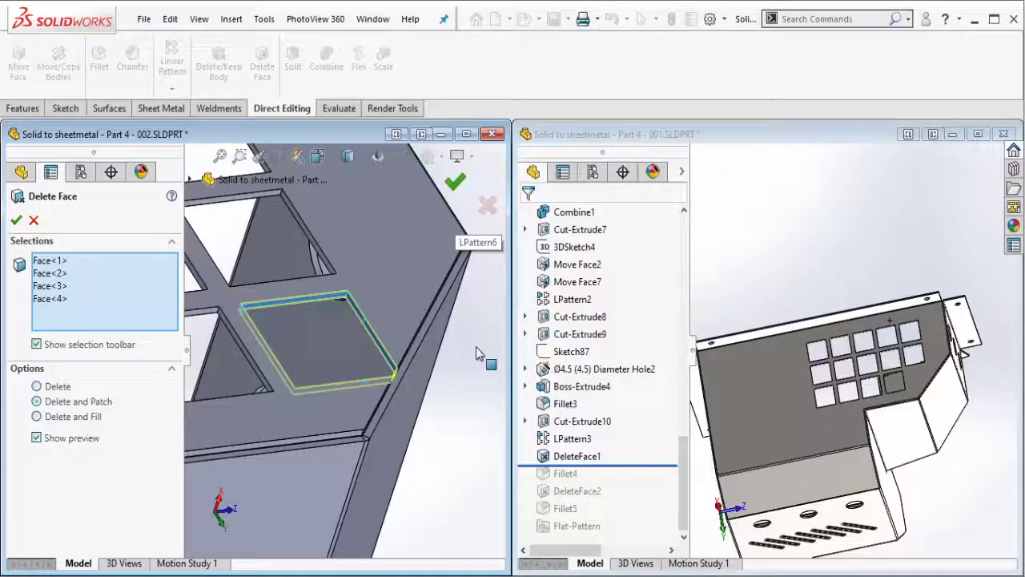
{"action": "key", "text": "Return"}
- Roll Part 001 forward through Fillet4 to show rounded vent corners, then return to Part 002
{"action": "scroll", "coordinate": [476, 354], "scroll_direction": "up", "scroll_amount": 3}
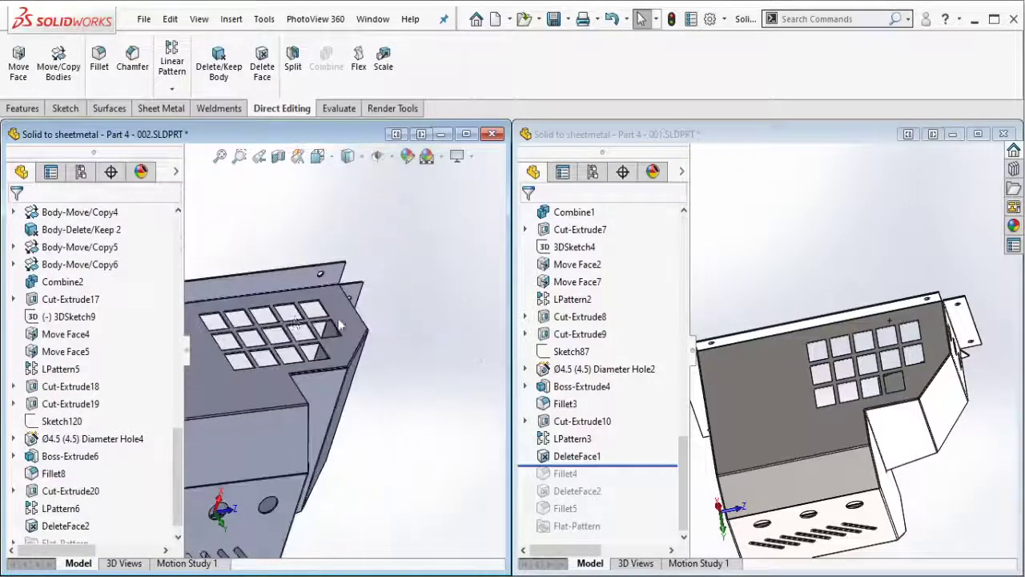
{"action": "middle_click_drag", "start_coordinate": [476, 353], "coordinate": [424, 317]}
{"action": "scroll", "coordinate": [423, 310], "scroll_direction": "down", "scroll_amount": 2}
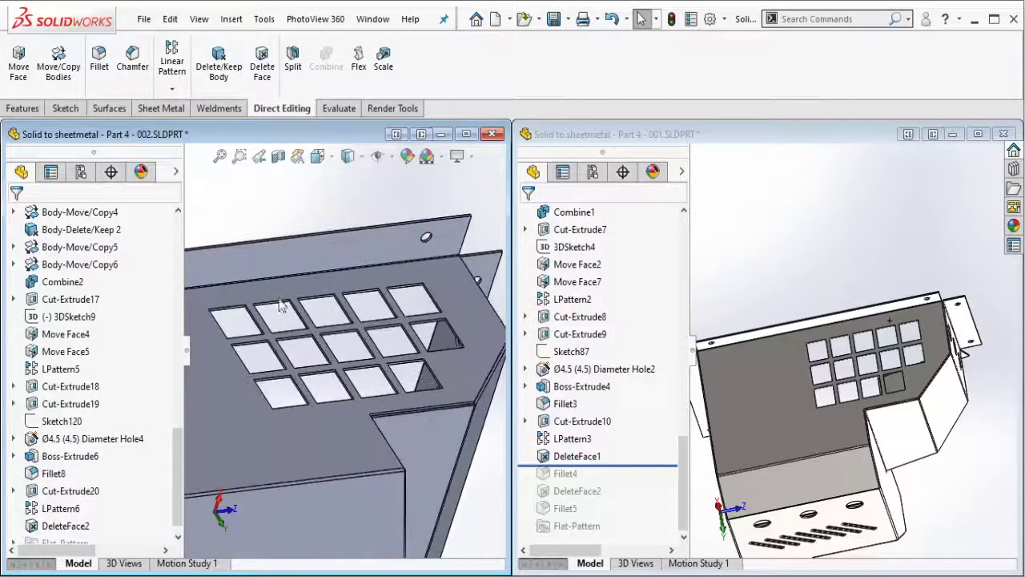
{"action": "scroll", "coordinate": [177, 472], "scroll_direction": "down", "scroll_amount": 1}
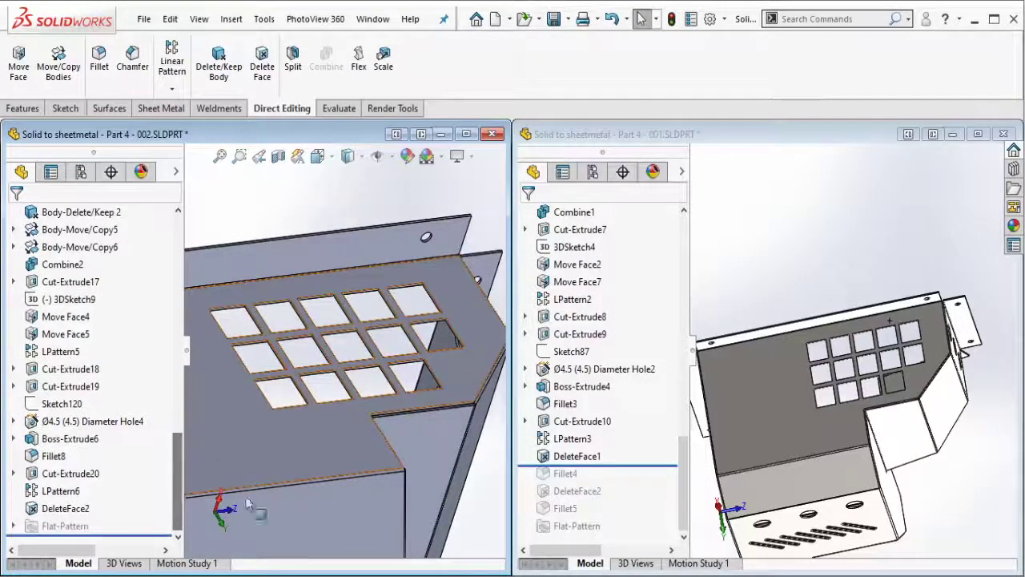
{"action": "left_click", "coordinate": [633, 480]}
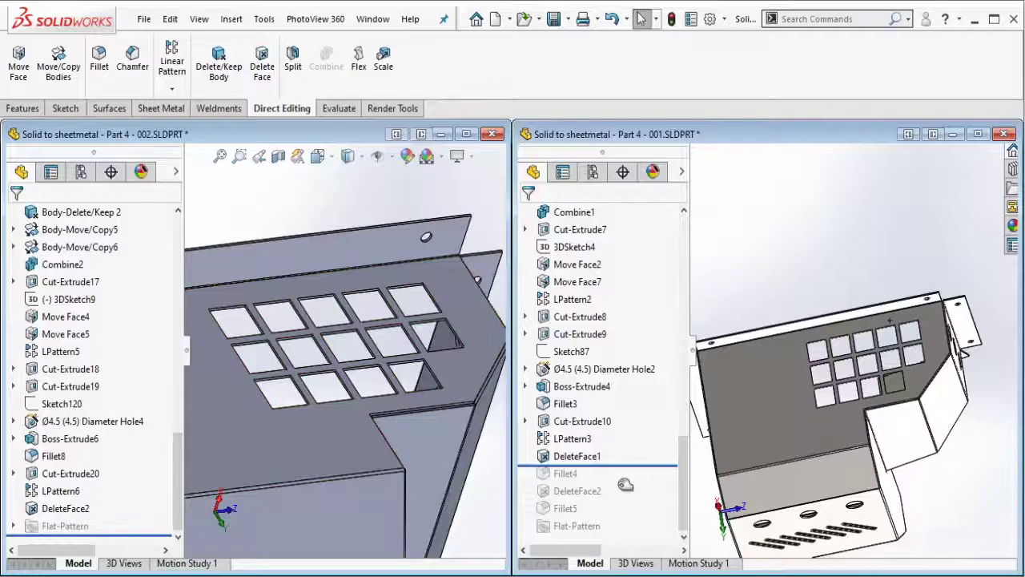
{"action": "left_click_drag", "start_coordinate": [625, 483], "coordinate": [618, 483]}
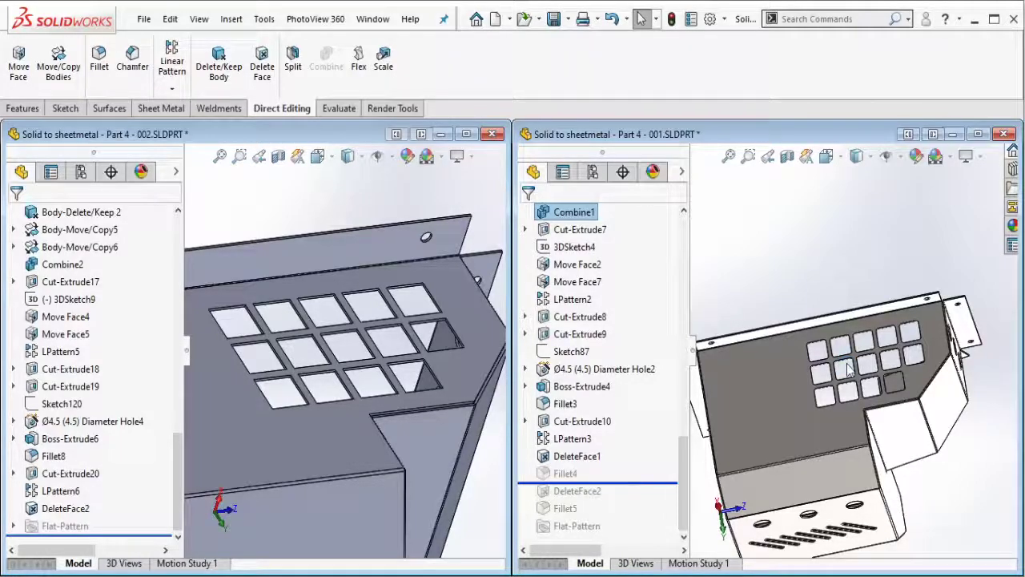
{"action": "scroll", "coordinate": [847, 371], "scroll_direction": "down", "scroll_amount": 2}
{"action": "scroll", "coordinate": [847, 371], "scroll_direction": "down", "scroll_amount": 3}
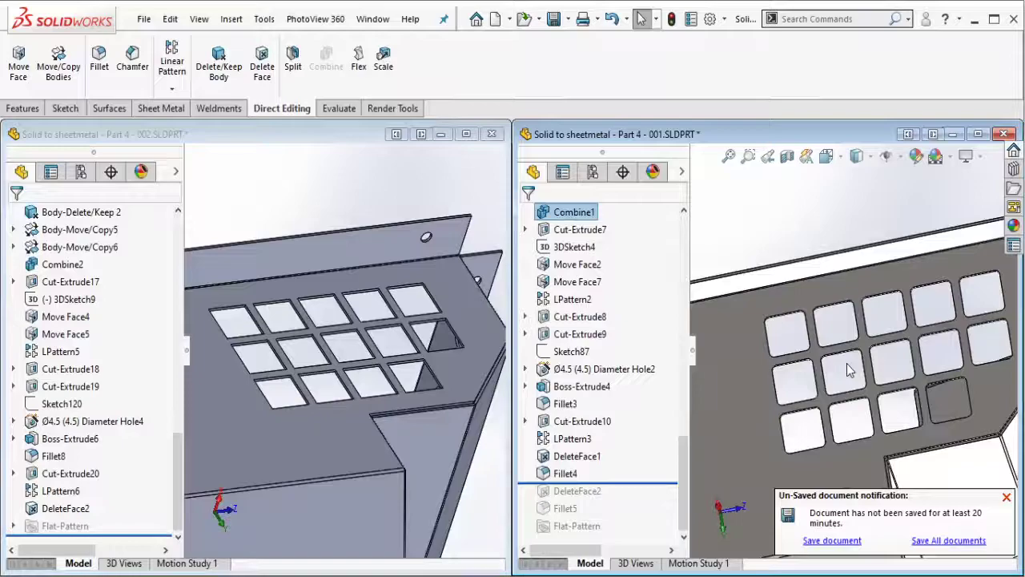
{"action": "left_click", "coordinate": [344, 193]}
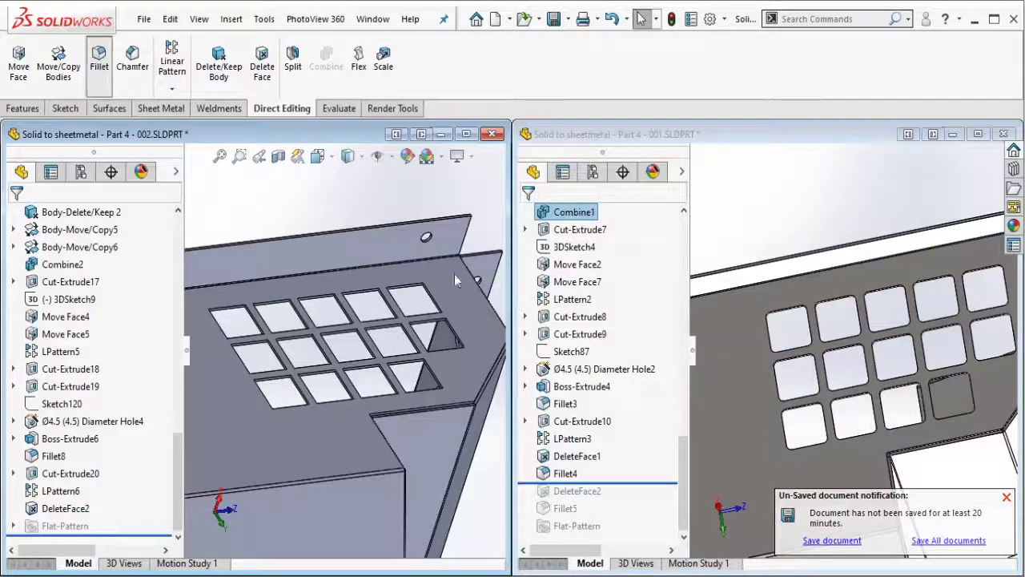
{"action": "scroll", "coordinate": [452, 294], "scroll_direction": "down", "scroll_amount": 5}
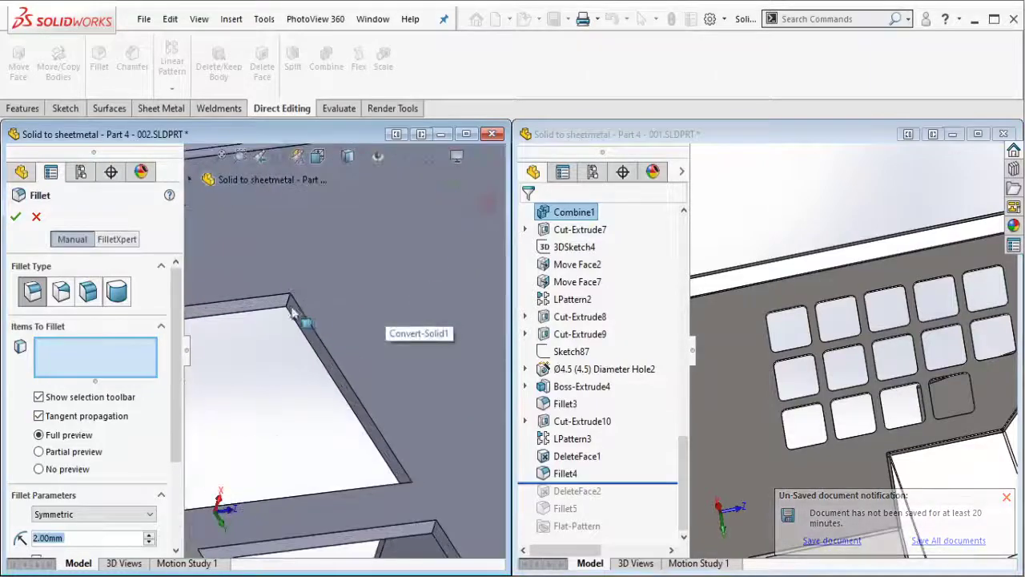
- Select a vent cutout edge plus its connected edge loop for the 2 mm fillet
{"action": "left_click", "coordinate": [294, 312]}
{"action": "left_click", "coordinate": [344, 256]}
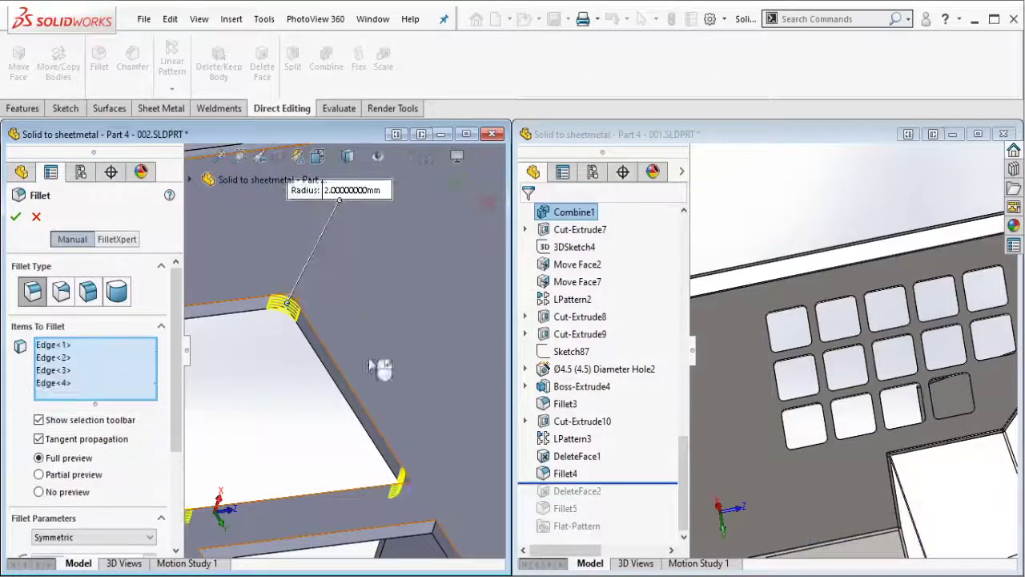
{"action": "scroll", "coordinate": [370, 366], "scroll_direction": "up", "scroll_amount": 2}
{"action": "scroll", "coordinate": [352, 388], "scroll_direction": "up", "scroll_amount": 2}
{"action": "scroll", "coordinate": [336, 408], "scroll_direction": "up", "scroll_amount": 2}
{"action": "scroll", "coordinate": [319, 432], "scroll_direction": "up", "scroll_amount": 2}
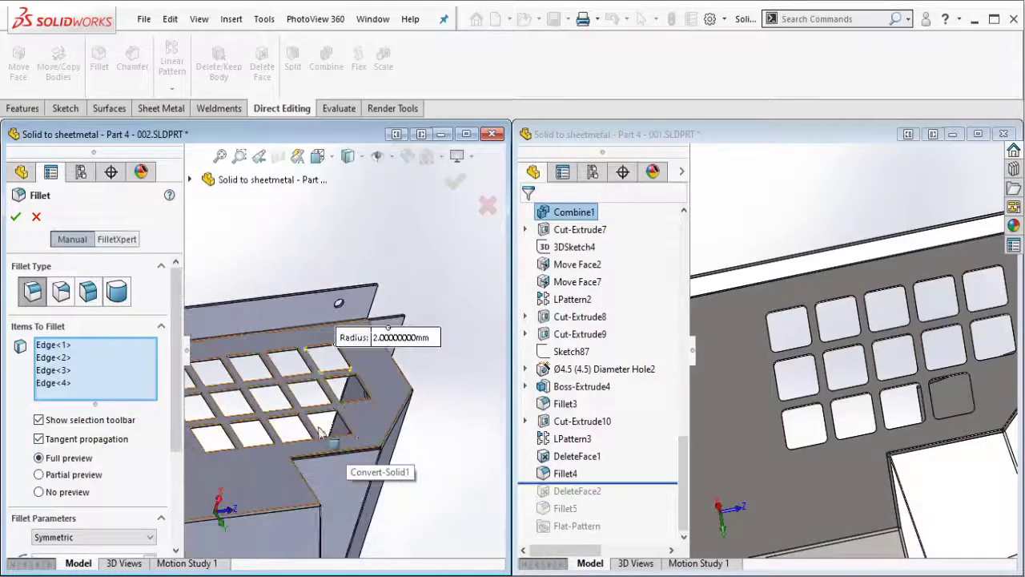
{"action": "right_click", "coordinate": [104, 364]}
{"action": "left_click", "coordinate": [136, 385]}
{"action": "scroll", "coordinate": [384, 407], "scroll_direction": "down", "scroll_amount": 3}
{"action": "scroll", "coordinate": [358, 408], "scroll_direction": "down", "scroll_amount": 2}
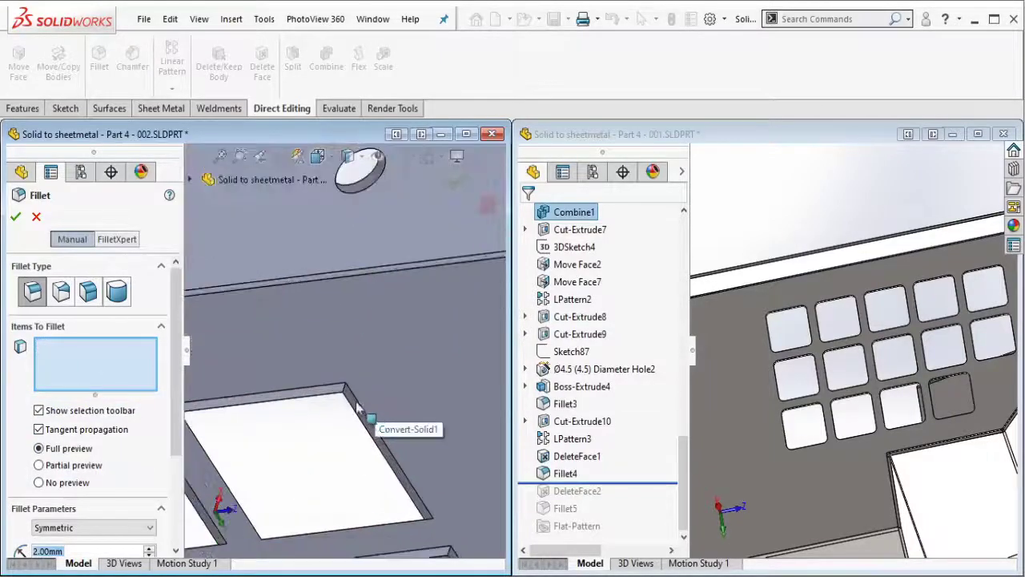
{"action": "left_click", "coordinate": [351, 399]}
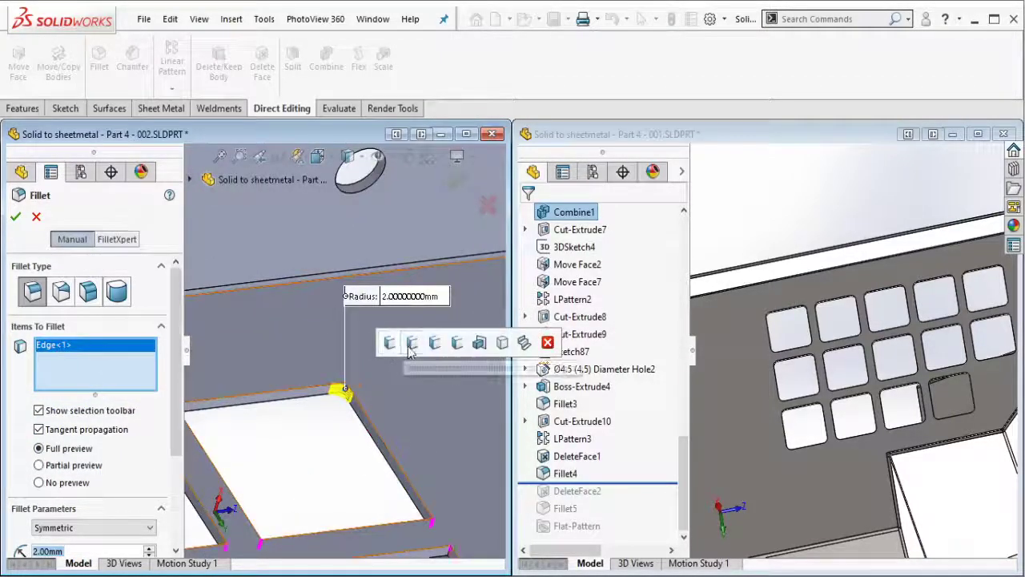
{"action": "left_click", "coordinate": [411, 344]}
{"action": "scroll", "coordinate": [411, 407], "scroll_direction": "up", "scroll_amount": 3}
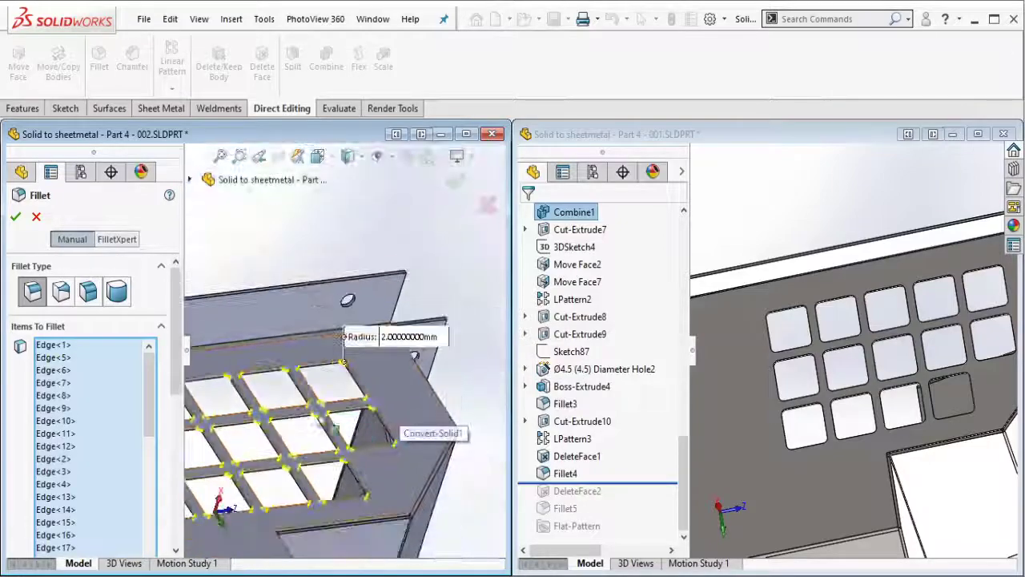
{"action": "scroll", "coordinate": [401, 384], "scroll_direction": "up", "scroll_amount": 3}
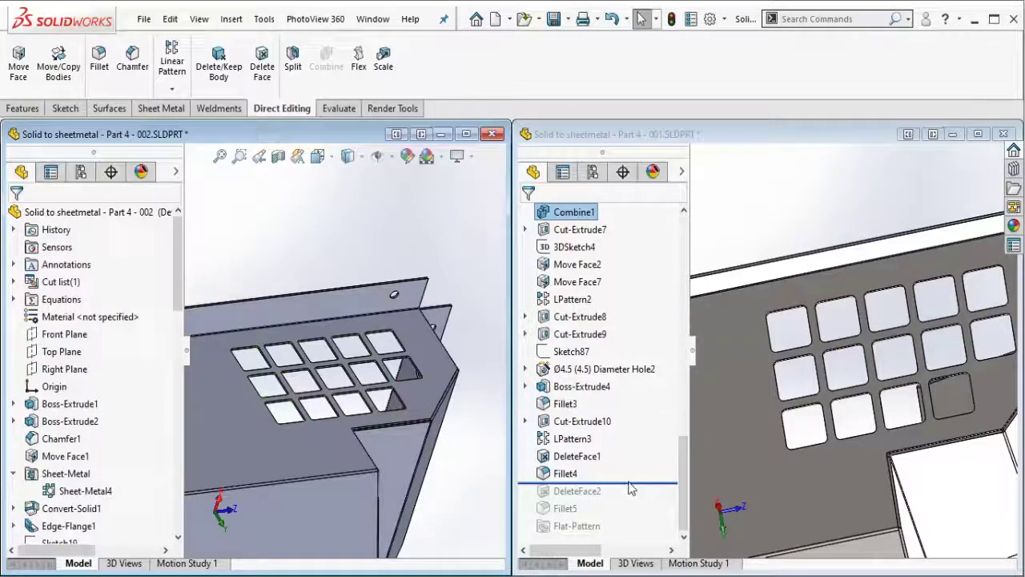
- Roll Part 001 past DeleteFace2 and begin a Delete Face on Part 002
{"action": "left_click", "coordinate": [700, 148]}
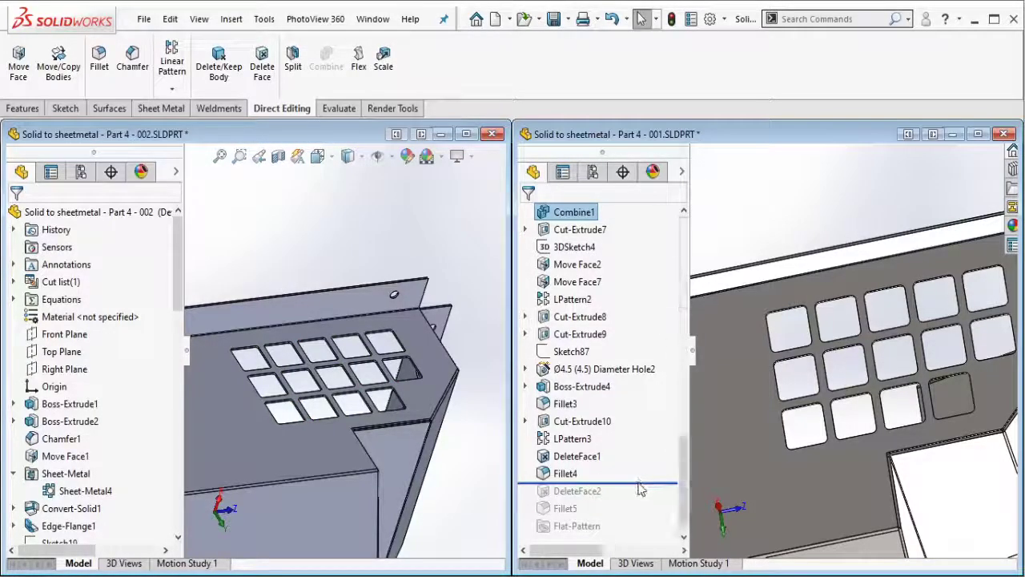
{"action": "left_click_drag", "start_coordinate": [637, 483], "coordinate": [628, 498]}
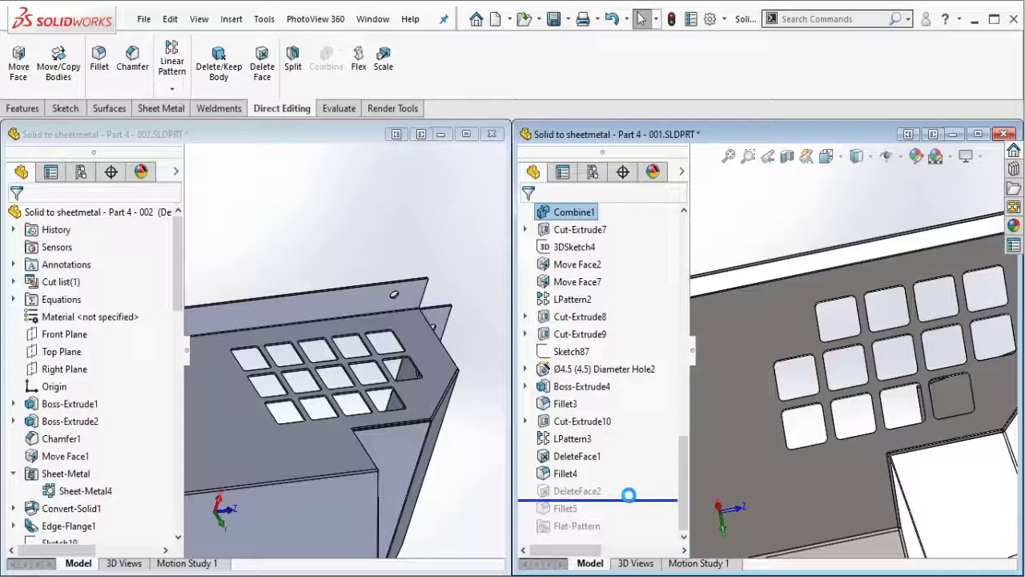
{"action": "left_click", "coordinate": [360, 240]}
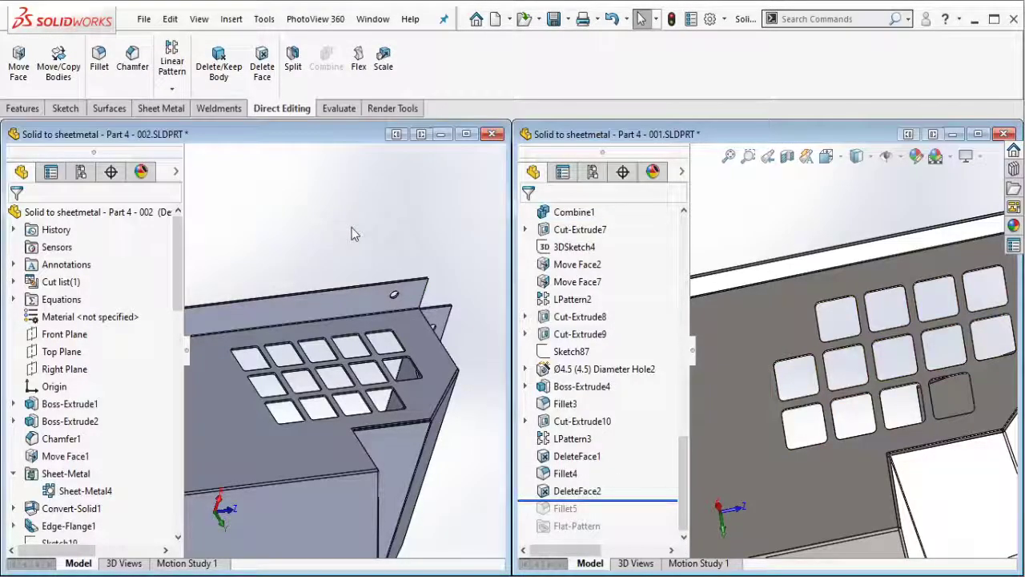
{"action": "left_click", "coordinate": [262, 68]}
{"action": "scroll", "coordinate": [231, 350], "scroll_direction": "down", "scroll_amount": 3}
- Select five side faces of one filleted vent opening for Delete and Patch
{"action": "scroll", "coordinate": [220, 342], "scroll_direction": "down", "scroll_amount": 3}
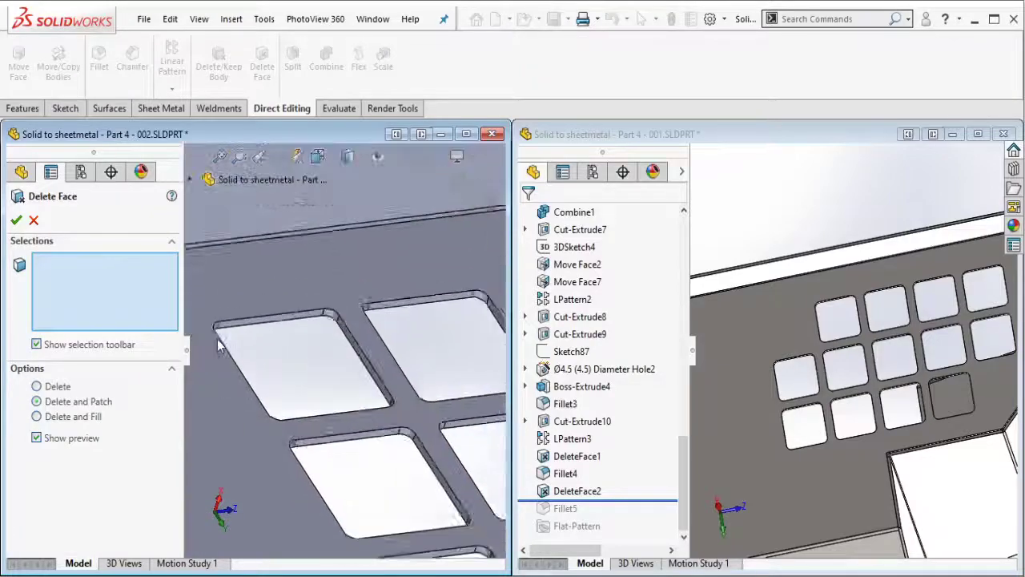
{"action": "scroll", "coordinate": [221, 343], "scroll_direction": "down", "scroll_amount": 3}
{"action": "left_click", "coordinate": [271, 314]}
{"action": "left_click", "coordinate": [375, 331]}
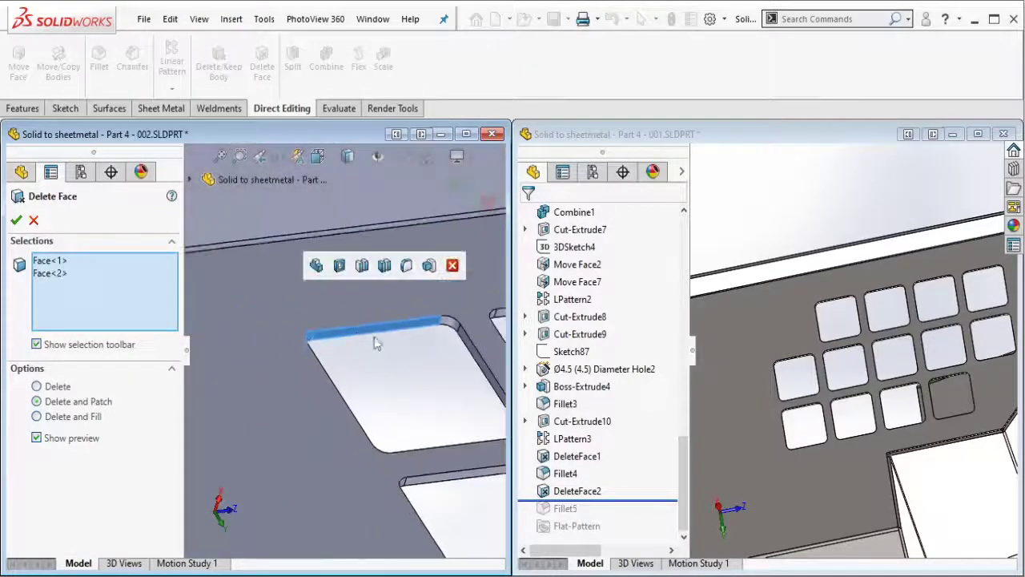
{"action": "scroll", "coordinate": [377, 343], "scroll_direction": "down", "scroll_amount": 2}
{"action": "left_click", "coordinate": [393, 338]}
{"action": "left_click", "coordinate": [408, 360]}
{"action": "scroll", "coordinate": [454, 463], "scroll_direction": "down", "scroll_amount": 2}
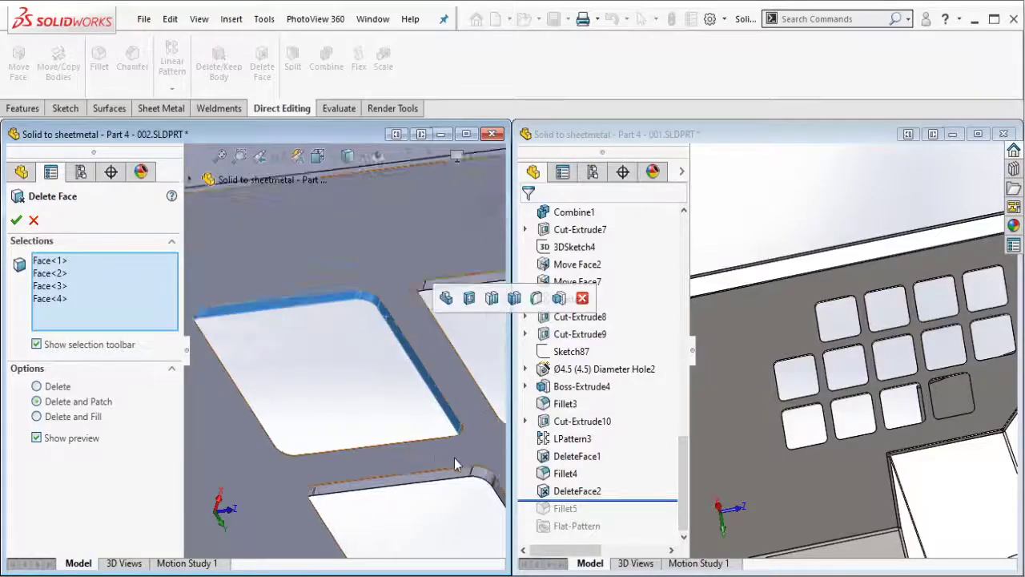
{"action": "scroll", "coordinate": [454, 463], "scroll_direction": "down", "scroll_amount": 2}
{"action": "left_click", "coordinate": [444, 397]}
- Add the rounded corner and last cutout faces, then confirm patching the opening closed
{"action": "scroll", "coordinate": [282, 401], "scroll_direction": "up", "scroll_amount": 3}
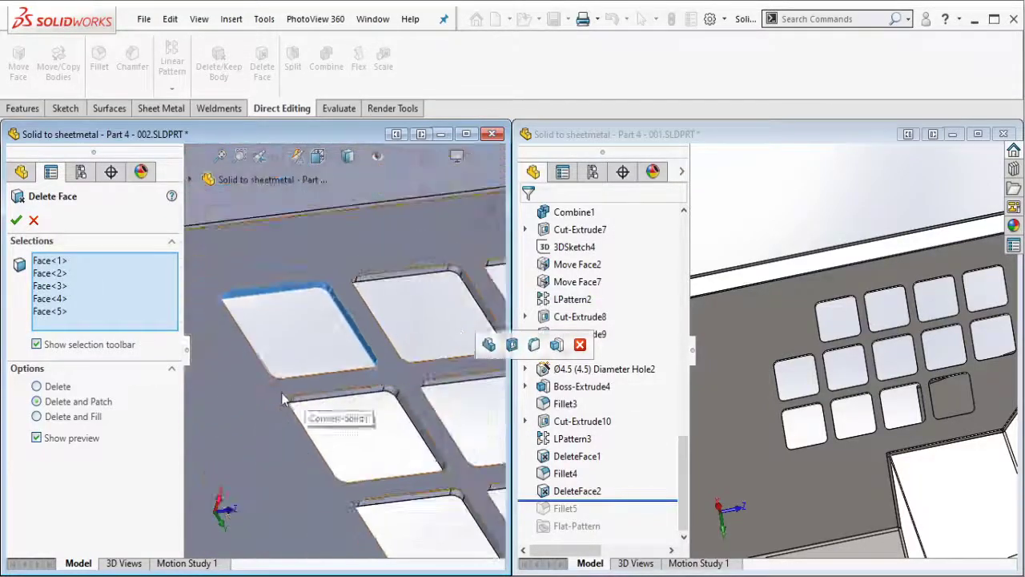
{"action": "middle_click_drag", "start_coordinate": [282, 398], "coordinate": [257, 364]}
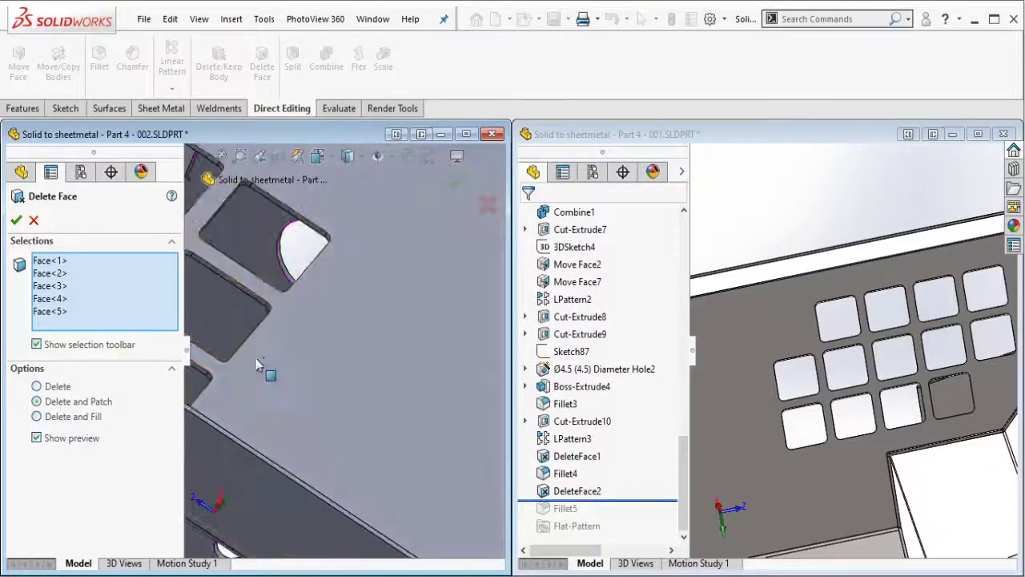
{"action": "scroll", "coordinate": [256, 365], "scroll_direction": "down", "scroll_amount": 2}
{"action": "scroll", "coordinate": [243, 343], "scroll_direction": "down", "scroll_amount": 2}
{"action": "left_click", "coordinate": [344, 455]}
{"action": "scroll", "coordinate": [345, 455], "scroll_direction": "down", "scroll_amount": 1}
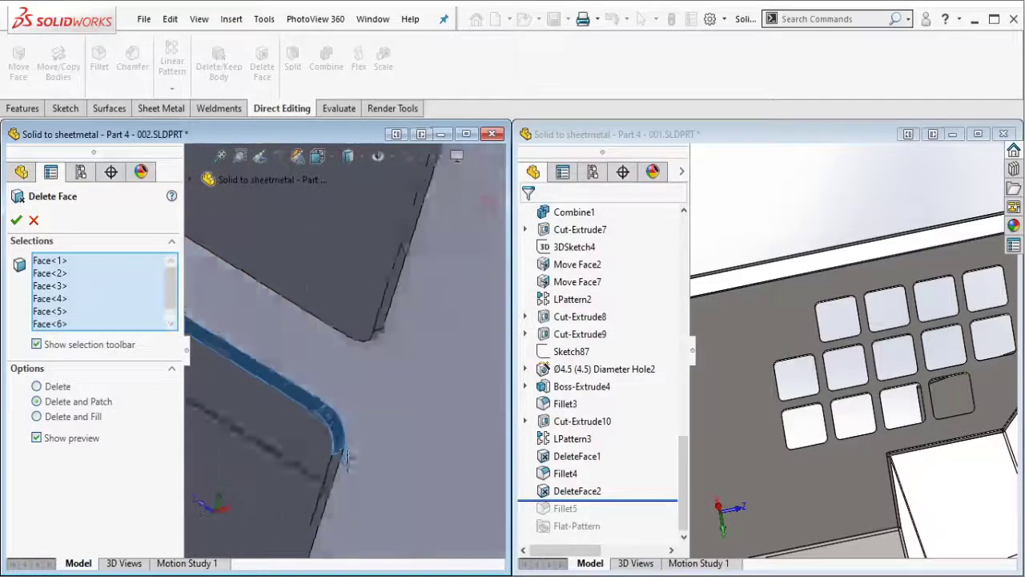
{"action": "scroll", "coordinate": [339, 475], "scroll_direction": "up", "scroll_amount": 3}
{"action": "left_click", "coordinate": [344, 419]}
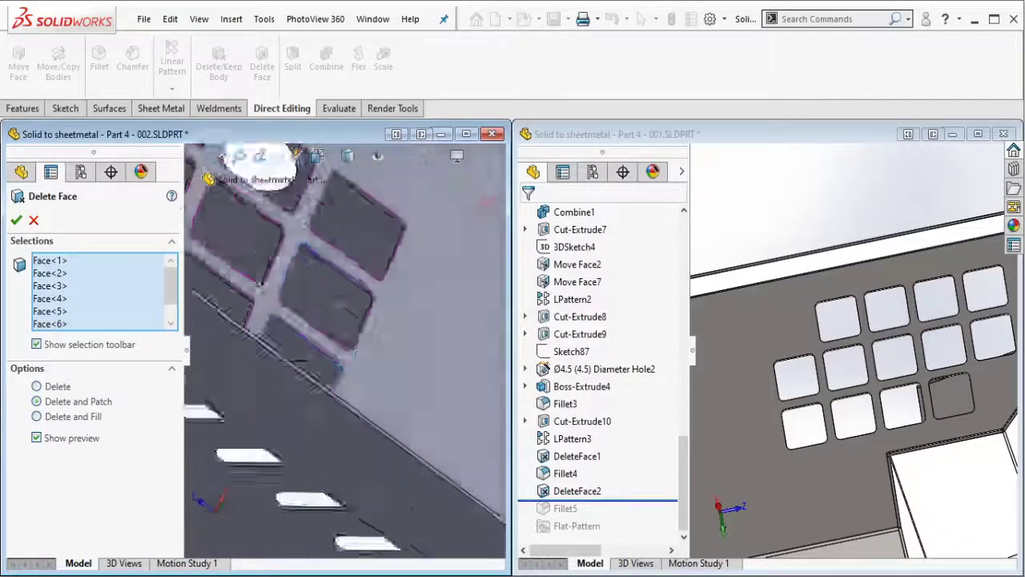
{"action": "mouse_move", "coordinate": [344, 419]}
{"action": "middle_mouse_down"}
{"action": "mouse_move", "coordinate": [212, 280]}
{"action": "mouse_move", "coordinate": [58, 191]}
{"action": "middle_mouse_up"}
{"action": "scroll", "coordinate": [212, 280], "scroll_direction": "up", "scroll_amount": 3}
{"action": "left_click", "coordinate": [16, 220]}
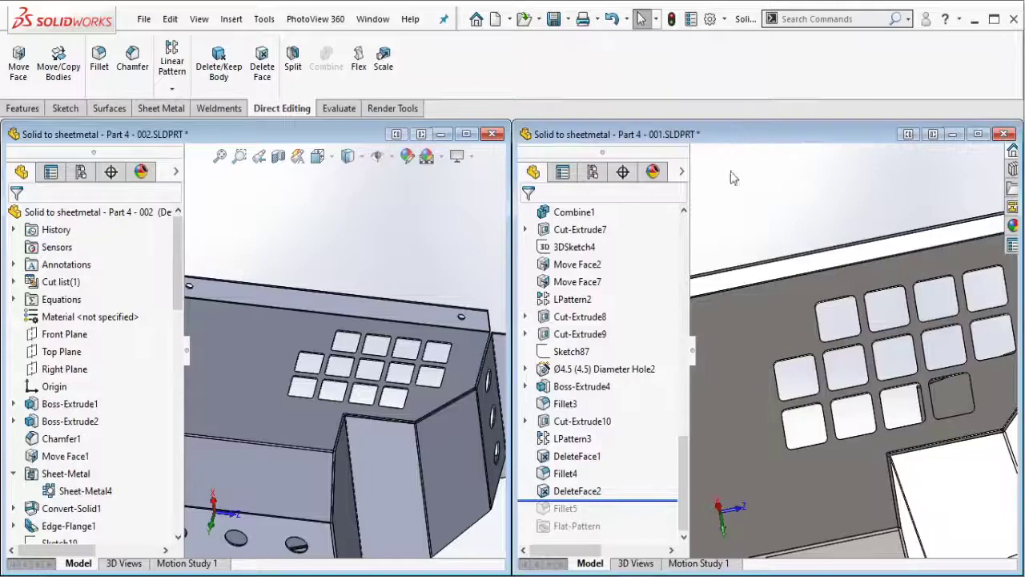
- Roll Part 001's history forward through Fillet5 and fit the model in view
{"action": "left_click_drag", "start_coordinate": [657, 501], "coordinate": [638, 535]}
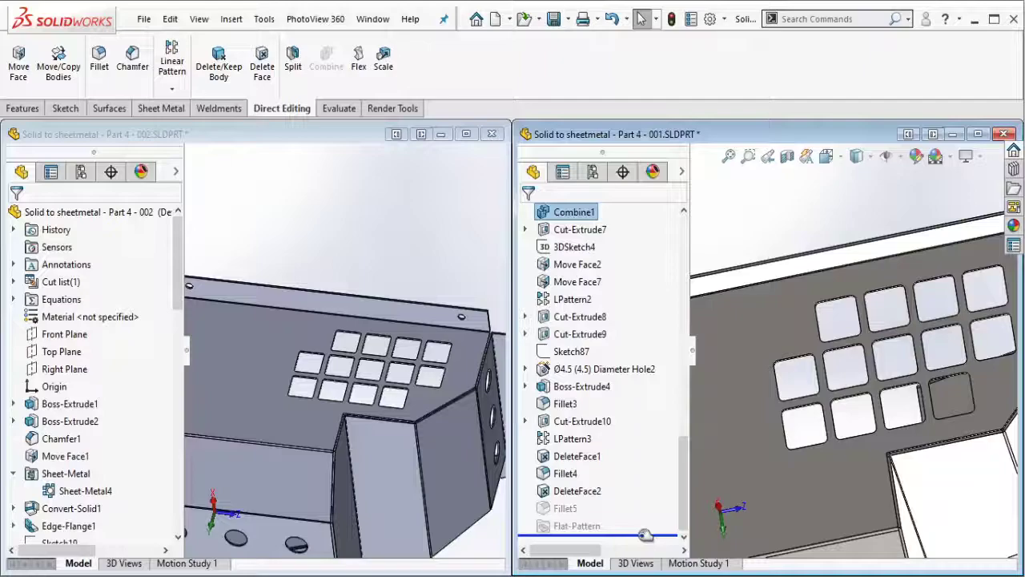
{"action": "left_click", "coordinate": [563, 509]}
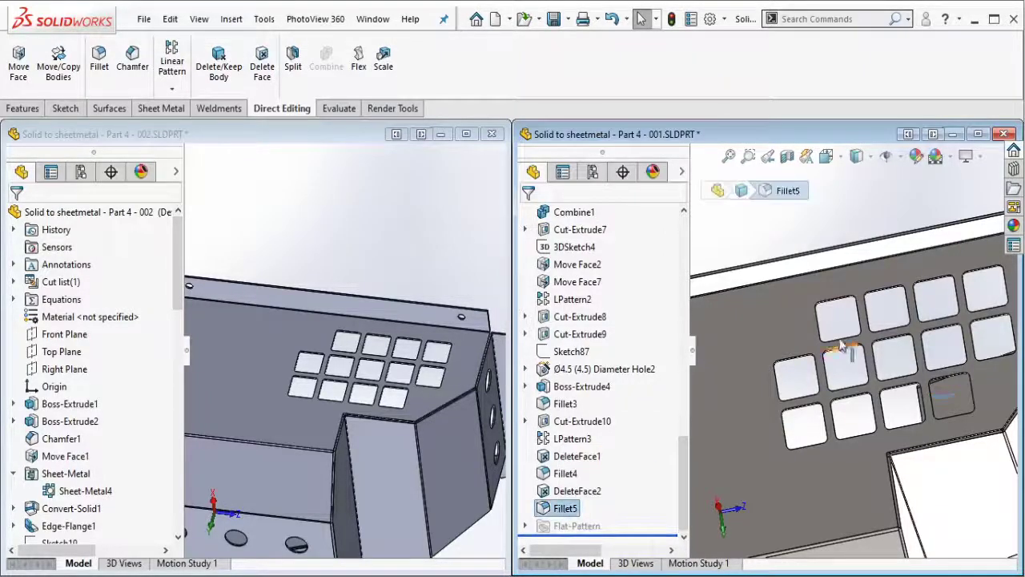
{"action": "key", "text": "f"}
{"action": "mouse_move", "coordinate": [876, 236]}
{"action": "middle_mouse_down"}
{"action": "mouse_move", "coordinate": [811, 229]}
{"action": "mouse_move", "coordinate": [818, 330]}
{"action": "middle_mouse_up"}
{"action": "scroll", "coordinate": [748, 408], "scroll_direction": "down", "scroll_amount": 2}
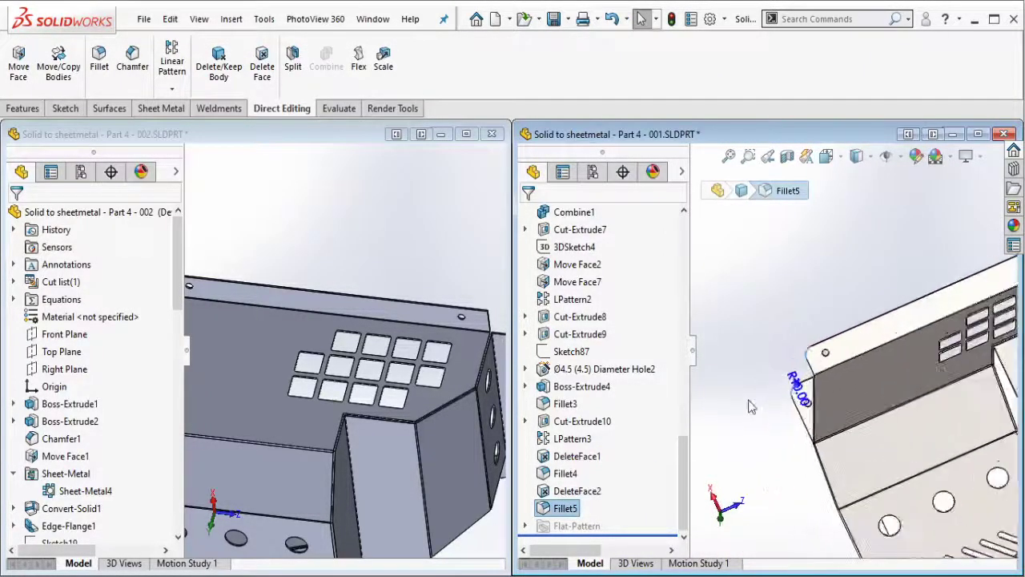
- Activate the Part 4 - 002 window and orbit it to face the fan end
{"action": "left_click", "coordinate": [748, 407]}
{"action": "left_click", "coordinate": [474, 262]}
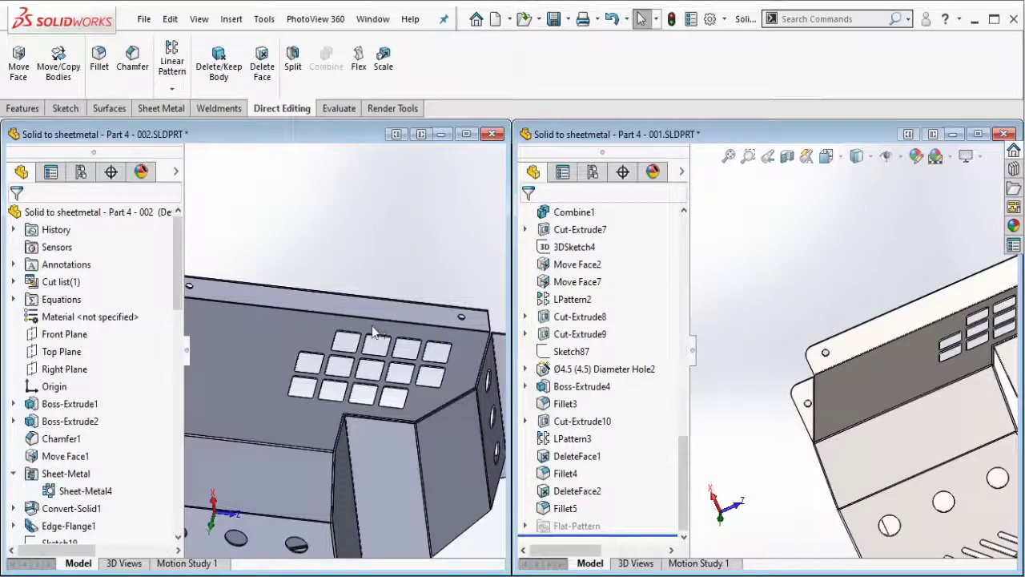
{"action": "mouse_move", "coordinate": [372, 325]}
{"action": "middle_mouse_down"}
{"action": "mouse_move", "coordinate": [278, 323]}
{"action": "mouse_move", "coordinate": [304, 344]}
{"action": "middle_mouse_up"}
{"action": "scroll", "coordinate": [279, 324], "scroll_direction": "down", "scroll_amount": 3}
- Start a Fillet on the fan-end slanted edge and pick the first four plate corner edges
{"action": "left_click", "coordinate": [321, 409]}
{"action": "left_click", "coordinate": [98, 60]}
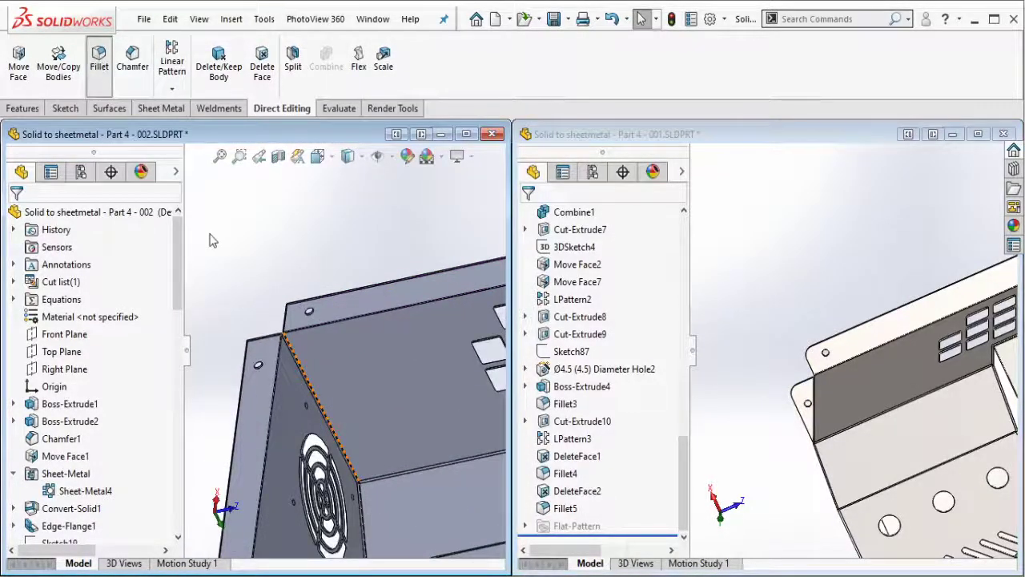
{"action": "scroll", "coordinate": [257, 345], "scroll_direction": "down", "scroll_amount": 3}
{"action": "mouse_move", "coordinate": [257, 345]}
{"action": "middle_mouse_down"}
{"action": "mouse_move", "coordinate": [293, 350]}
{"action": "mouse_move", "coordinate": [245, 339]}
{"action": "mouse_move", "coordinate": [229, 314]}
{"action": "middle_mouse_up"}
{"action": "left_click", "coordinate": [218, 315]}
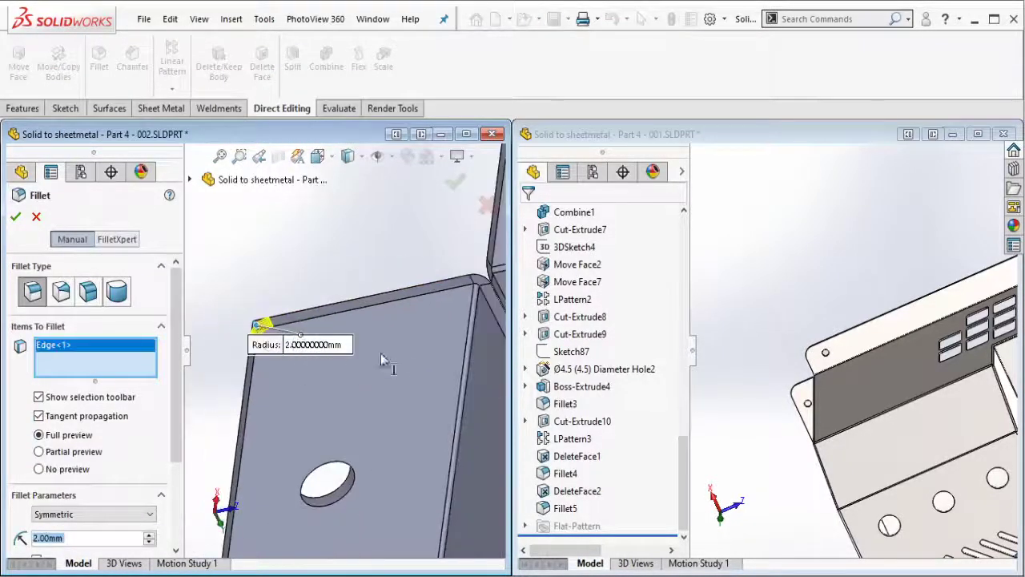
{"action": "scroll", "coordinate": [380, 353], "scroll_direction": "up", "scroll_amount": 3}
{"action": "scroll", "coordinate": [382, 235], "scroll_direction": "down", "scroll_amount": 5}
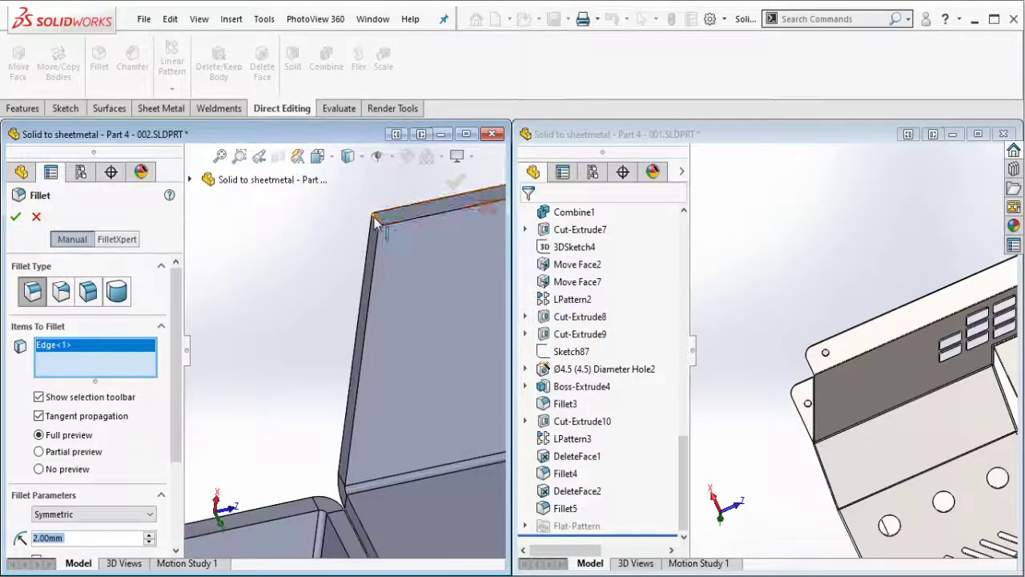
{"action": "left_click", "coordinate": [380, 223]}
{"action": "mouse_move", "coordinate": [400, 290]}
{"action": "middle_mouse_down"}
{"action": "mouse_move", "coordinate": [461, 329]}
{"action": "mouse_move", "coordinate": [334, 293]}
{"action": "middle_mouse_up"}
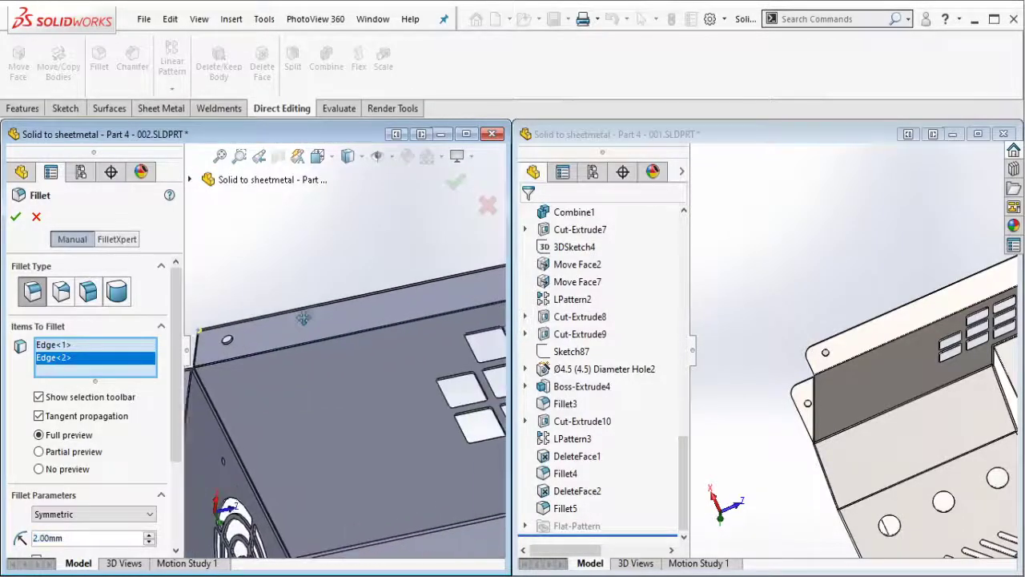
{"action": "scroll", "coordinate": [352, 293], "scroll_direction": "down", "scroll_amount": 5}
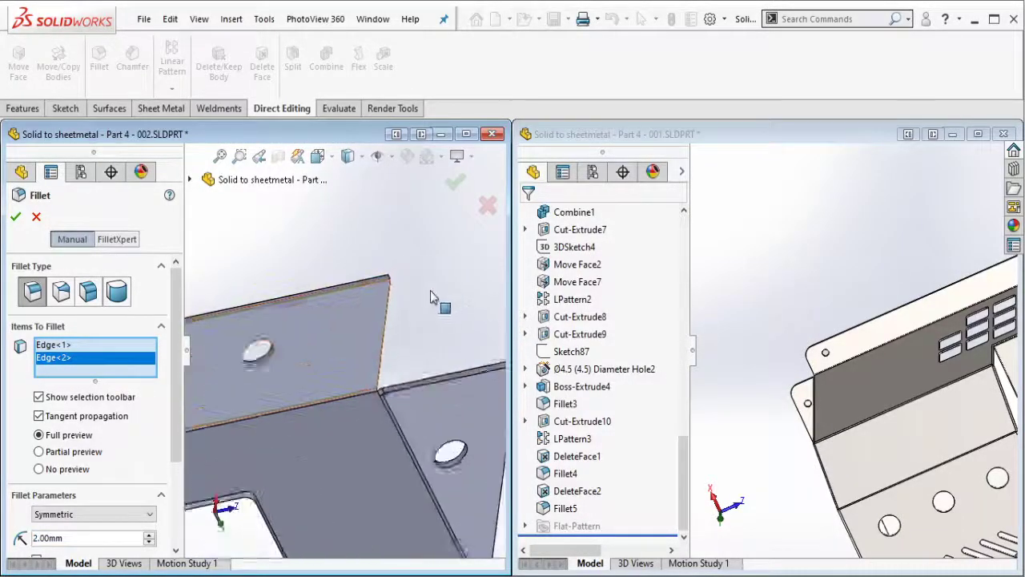
{"action": "scroll", "coordinate": [338, 289], "scroll_direction": "down", "scroll_amount": 3}
{"action": "left_click", "coordinate": [293, 283]}
{"action": "scroll", "coordinate": [293, 283], "scroll_direction": "up", "scroll_amount": 3}
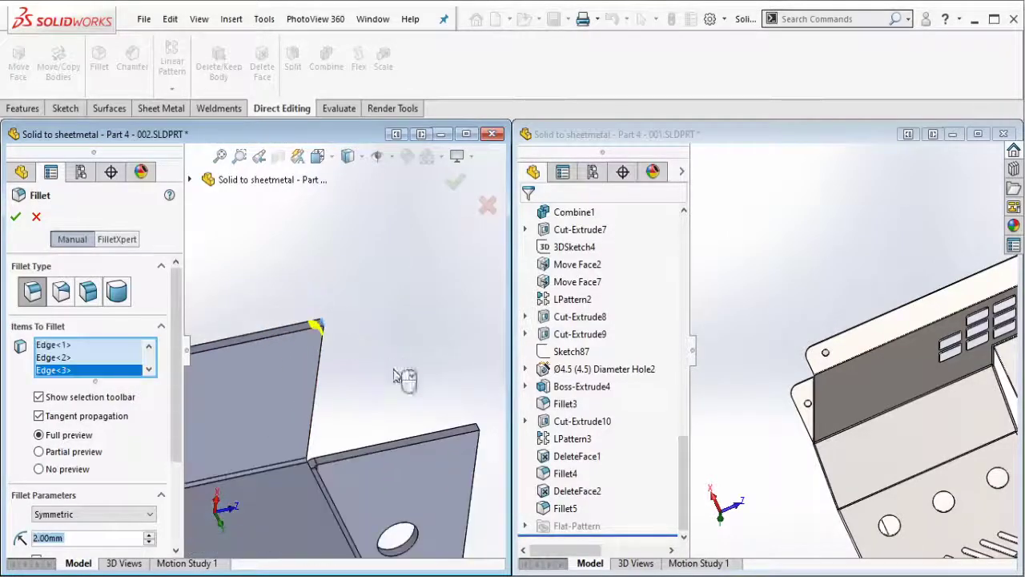
{"action": "scroll", "coordinate": [359, 389], "scroll_direction": "down", "scroll_amount": 3}
{"action": "left_click", "coordinate": [352, 386]}
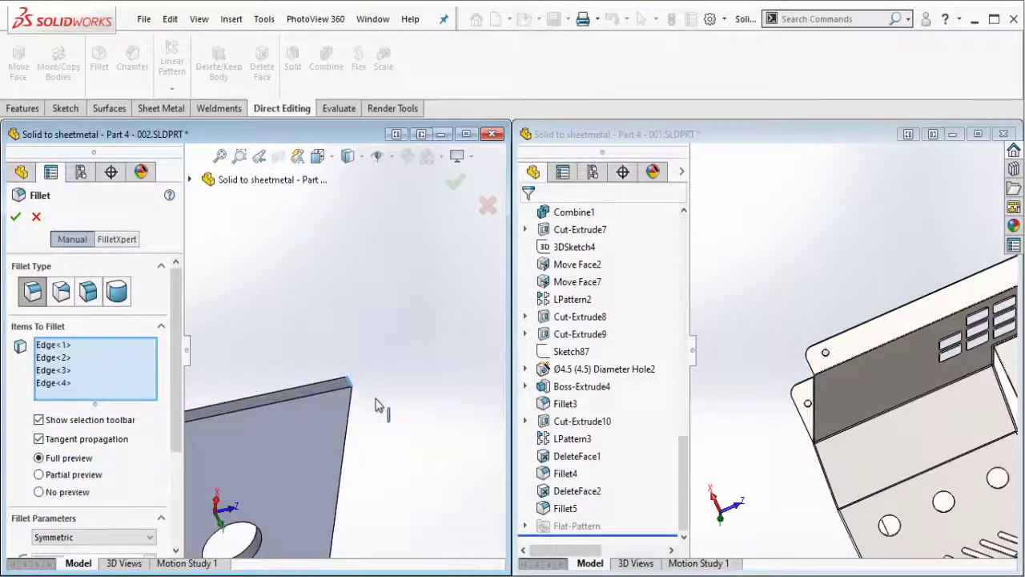
- Add four more corner edges, reaching eight, to the fillet selection
{"action": "scroll", "coordinate": [360, 412], "scroll_direction": "up", "scroll_amount": 2}
{"action": "scroll", "coordinate": [384, 465], "scroll_direction": "up", "scroll_amount": 3}
{"action": "scroll", "coordinate": [404, 504], "scroll_direction": "down", "scroll_amount": 3}
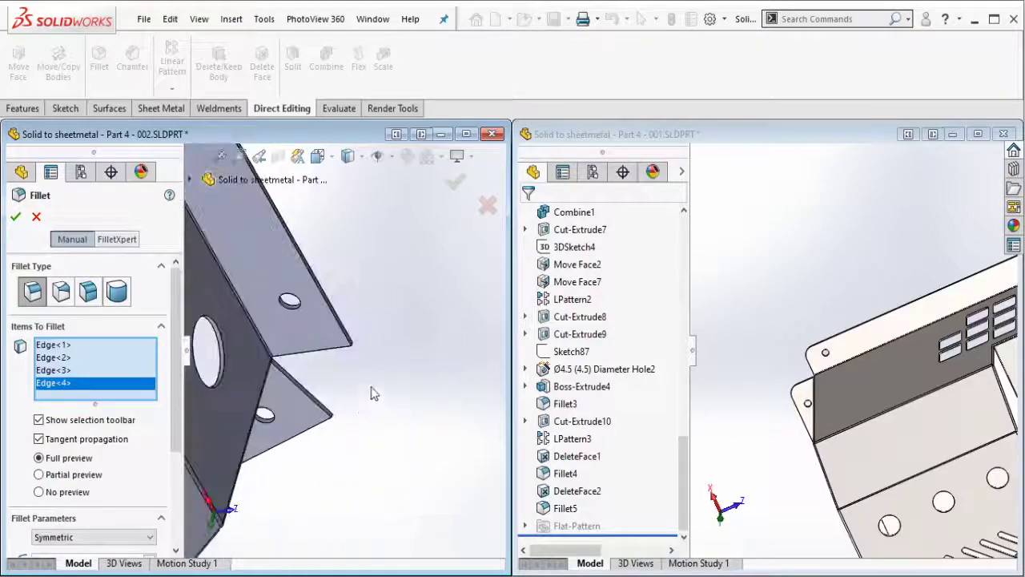
{"action": "scroll", "coordinate": [351, 338], "scroll_direction": "down", "scroll_amount": 2}
{"action": "left_click", "coordinate": [313, 276]}
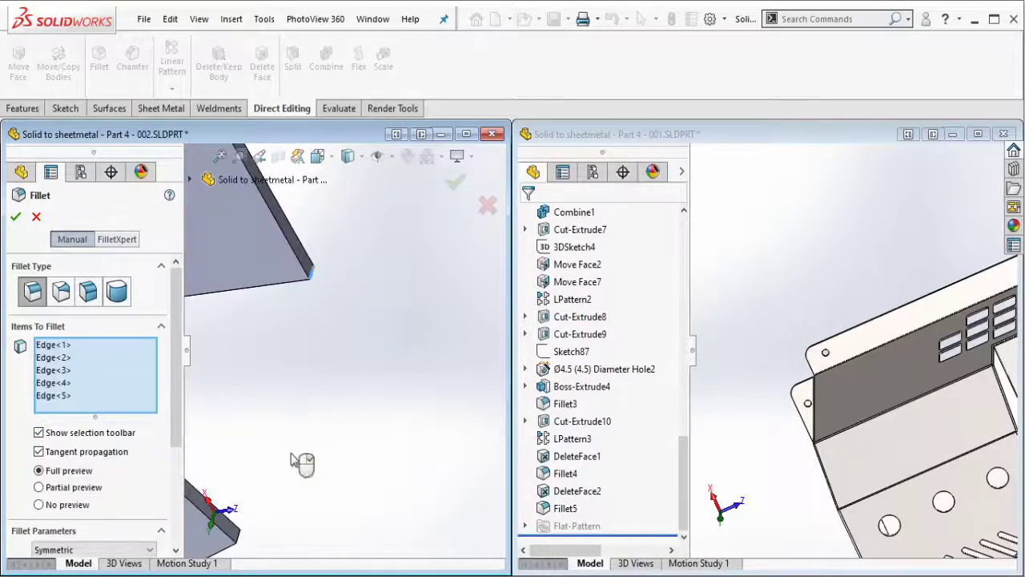
{"action": "left_click", "coordinate": [239, 542]}
{"action": "mouse_move", "coordinate": [371, 377]}
{"action": "middle_mouse_down"}
{"action": "mouse_move", "coordinate": [408, 345]}
{"action": "mouse_move", "coordinate": [355, 450]}
{"action": "middle_mouse_up"}
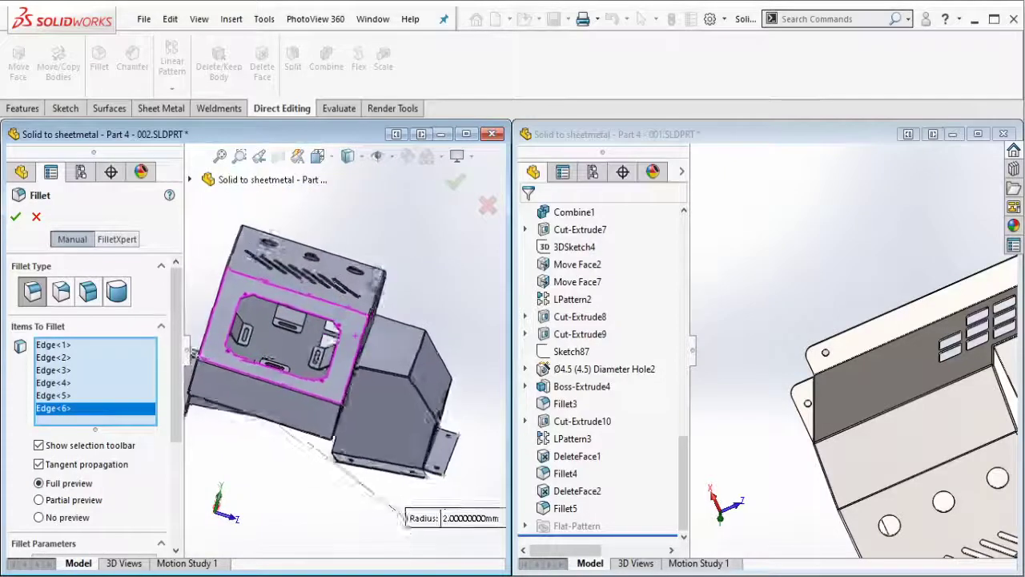
{"action": "scroll", "coordinate": [355, 451], "scroll_direction": "down", "scroll_amount": 3}
{"action": "scroll", "coordinate": [319, 381], "scroll_direction": "down", "scroll_amount": 2}
{"action": "scroll", "coordinate": [346, 369], "scroll_direction": "down", "scroll_amount": 2}
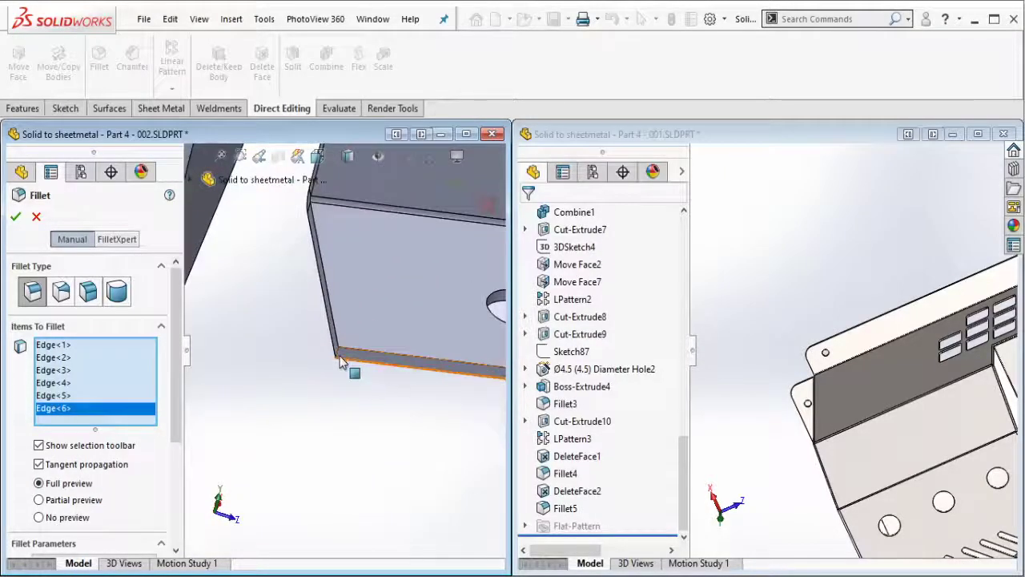
{"action": "left_click", "coordinate": [340, 362]}
{"action": "middle_click_drag", "start_coordinate": [355, 418], "coordinate": [339, 376]}
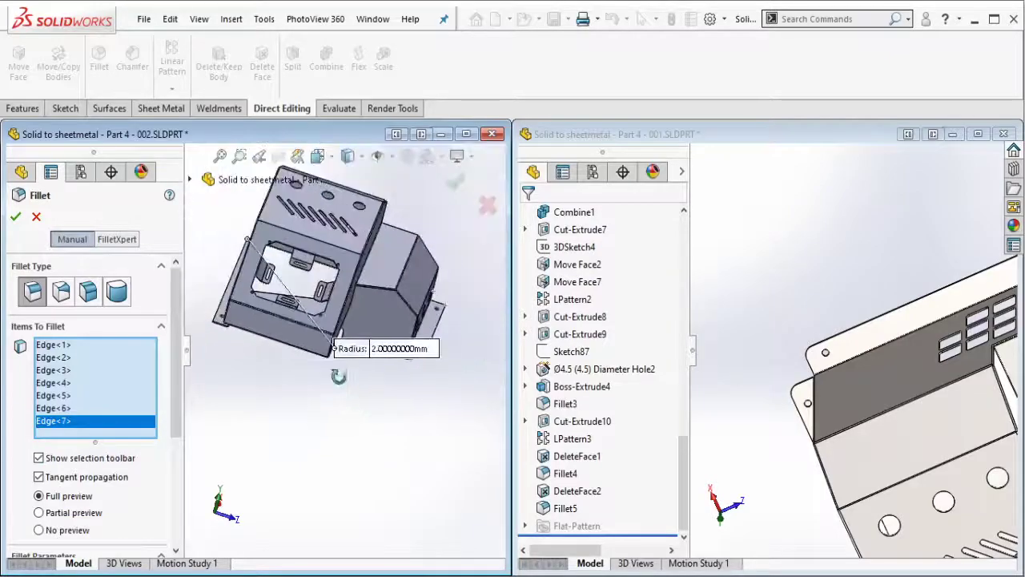
{"action": "scroll", "coordinate": [339, 376], "scroll_direction": "down", "scroll_amount": 3}
{"action": "mouse_move", "coordinate": [213, 263]}
{"action": "middle_mouse_down"}
{"action": "mouse_move", "coordinate": [258, 339]}
{"action": "mouse_move", "coordinate": [338, 269]}
{"action": "mouse_move", "coordinate": [332, 304]}
{"action": "middle_mouse_up"}
{"action": "left_click", "coordinate": [249, 325]}
{"action": "scroll", "coordinate": [170, 412], "scroll_direction": "down", "scroll_amount": 3}
- Set the fillet radius from 2.00 mm to 10 mm and create the fillet
{"action": "double_click", "coordinate": [104, 481]}
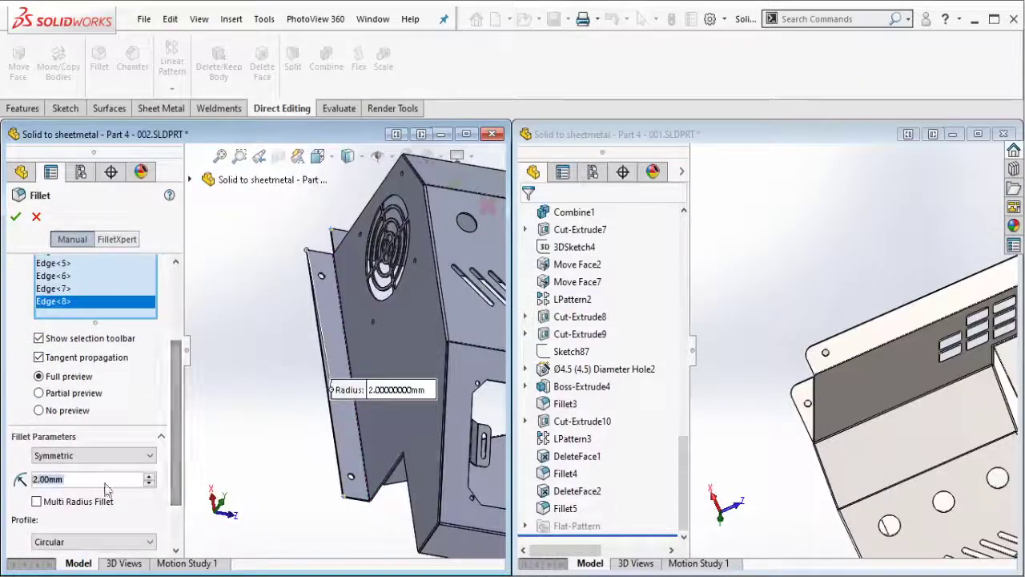
{"action": "type", "text": "10"}
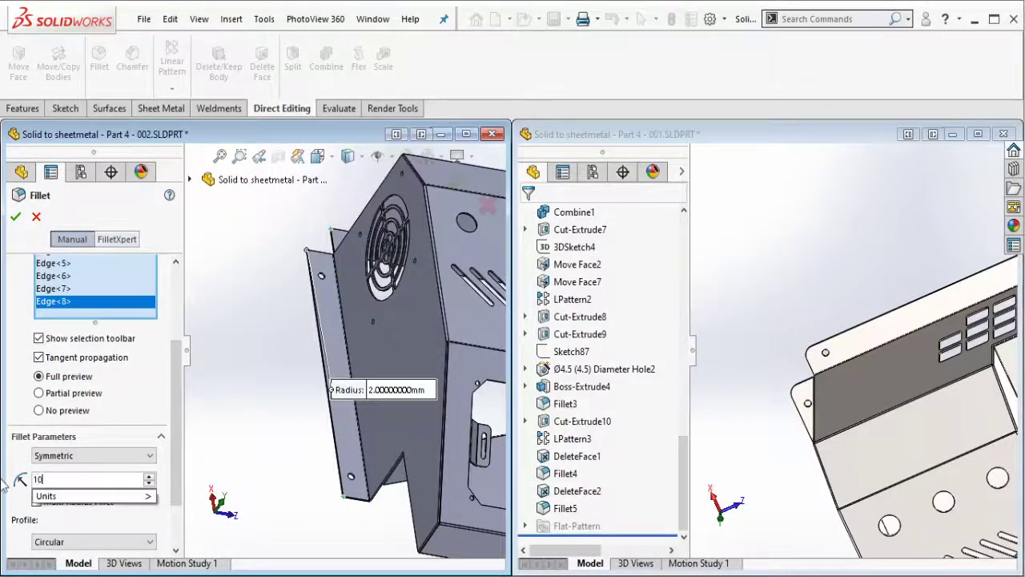
{"action": "key", "text": "Return"}
{"action": "mouse_move", "coordinate": [258, 399]}
{"action": "middle_mouse_down"}
{"action": "mouse_move", "coordinate": [411, 336]}
{"action": "mouse_move", "coordinate": [437, 221]}
{"action": "middle_mouse_up"}
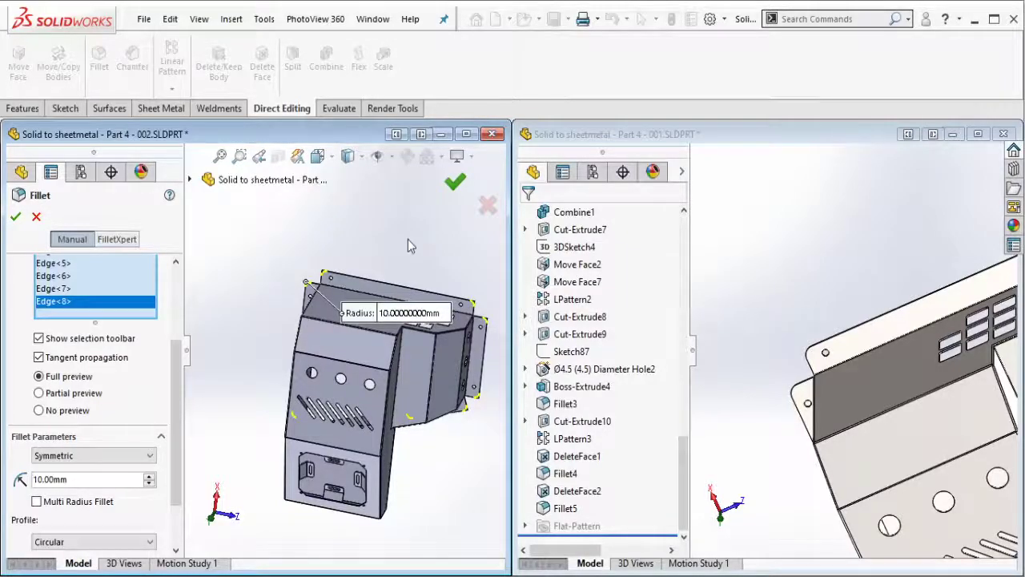
{"action": "key", "text": "Return"}
{"action": "mouse_move", "coordinate": [409, 244]}
{"action": "middle_mouse_down"}
{"action": "mouse_move", "coordinate": [409, 338]}
{"action": "mouse_move", "coordinate": [390, 345]}
{"action": "mouse_move", "coordinate": [400, 360]}
{"action": "middle_mouse_up"}
- Check Part 001, then assign AISI 304 to Part 4 - 002 from its Material menu
{"action": "left_click", "coordinate": [765, 290]}
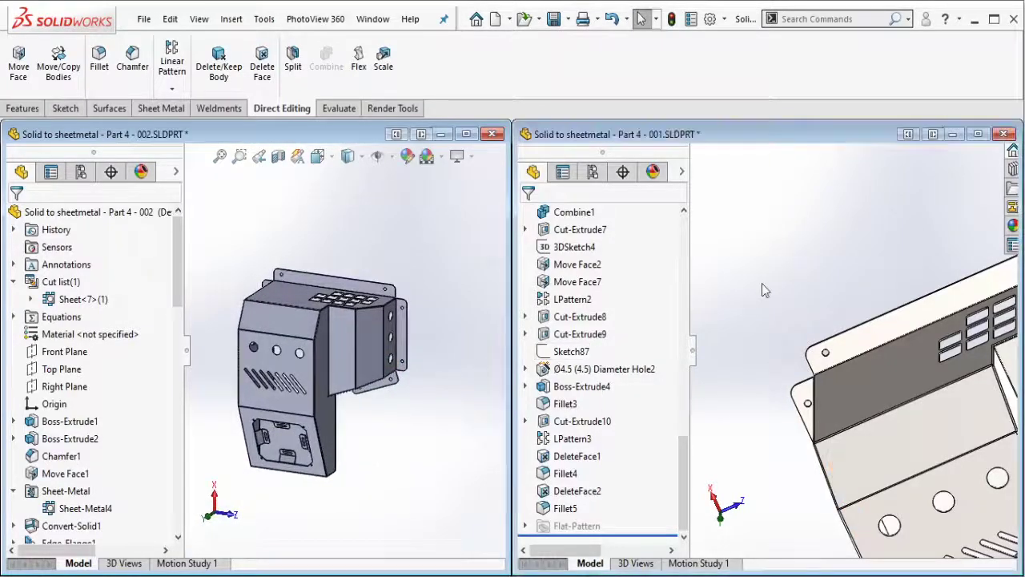
{"action": "mouse_move", "coordinate": [840, 363]}
{"action": "middle_mouse_down"}
{"action": "mouse_move", "coordinate": [907, 288]}
{"action": "mouse_move", "coordinate": [873, 358]}
{"action": "mouse_move", "coordinate": [889, 352]}
{"action": "middle_mouse_up"}
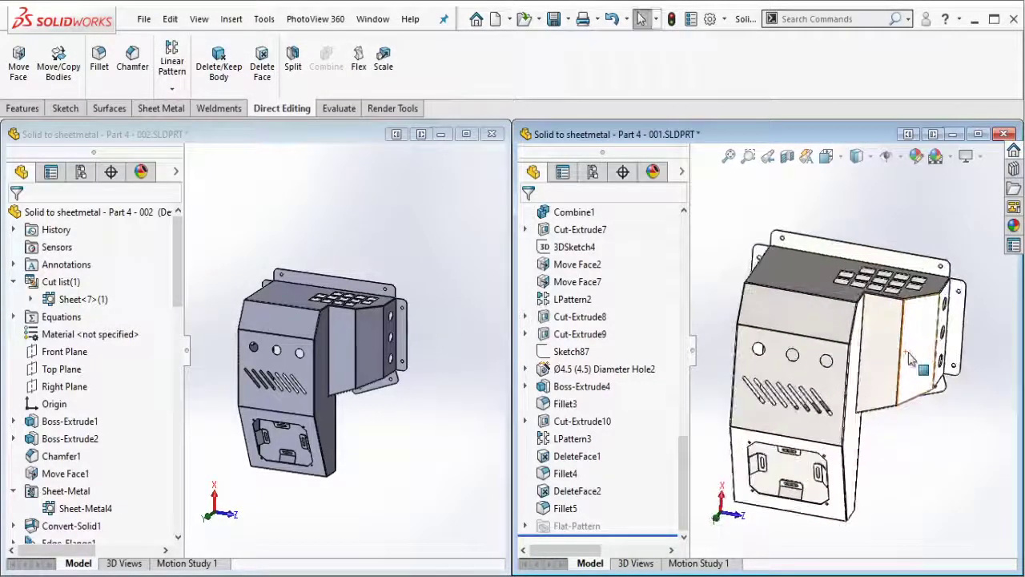
{"action": "left_click", "coordinate": [402, 300]}
{"action": "mouse_move", "coordinate": [325, 340]}
{"action": "middle_mouse_down"}
{"action": "mouse_move", "coordinate": [280, 376]}
{"action": "mouse_move", "coordinate": [436, 362]}
{"action": "middle_mouse_up"}
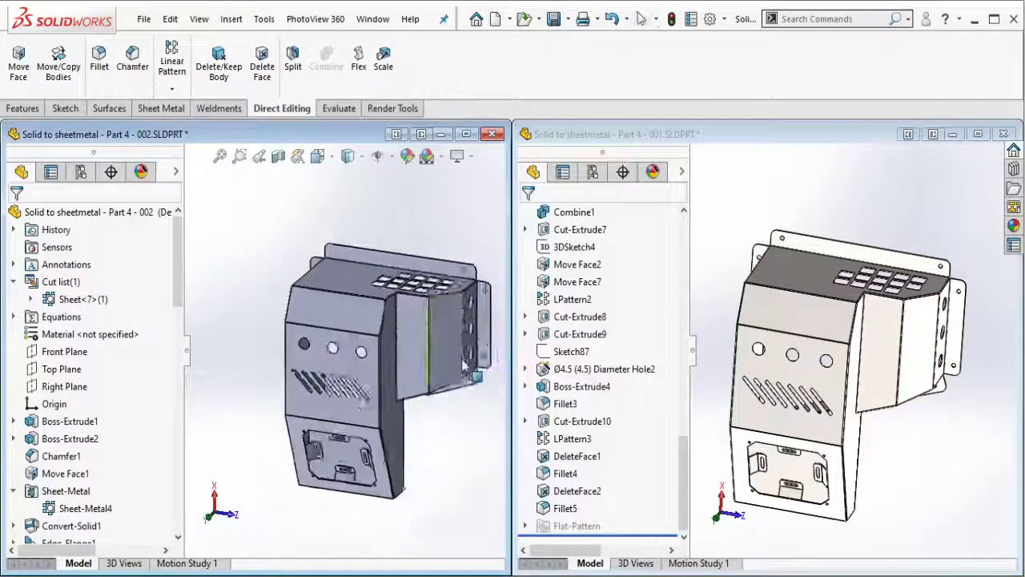
{"action": "right_click", "coordinate": [143, 336]}
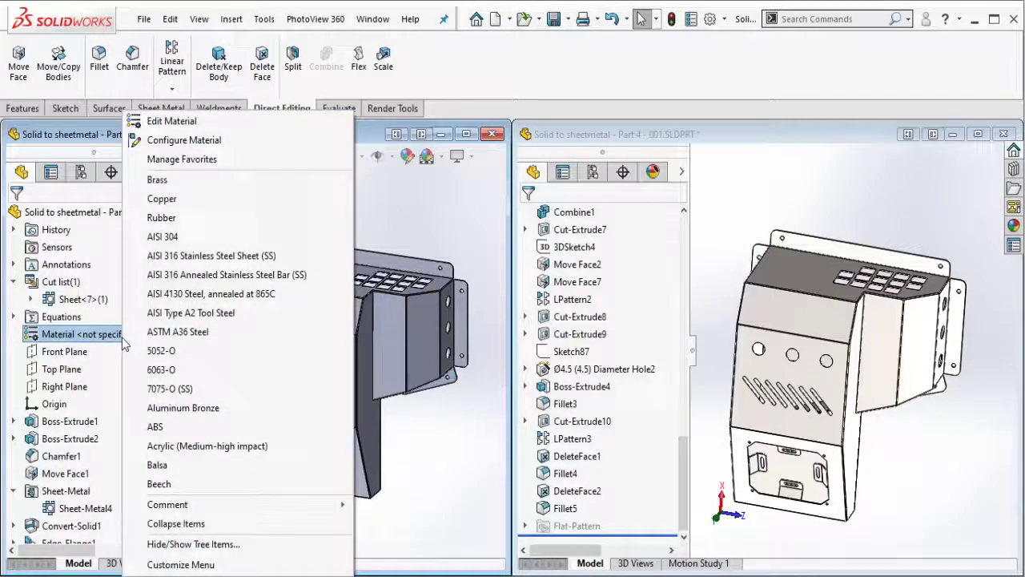
{"action": "left_click", "coordinate": [164, 238]}
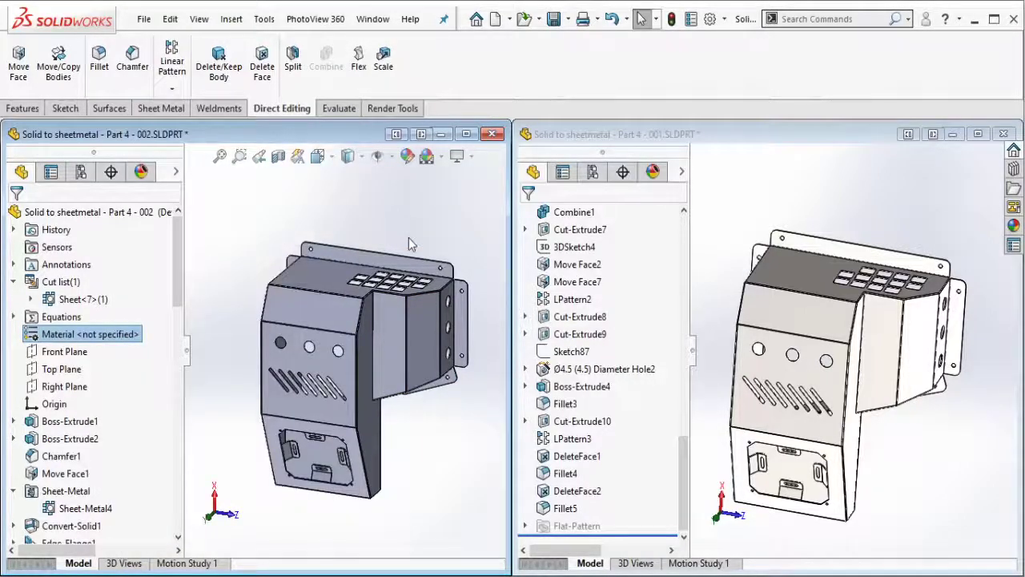
{"action": "mouse_move", "coordinate": [409, 237]}
{"action": "middle_mouse_down"}
{"action": "mouse_move", "coordinate": [388, 251]}
{"action": "mouse_move", "coordinate": [379, 193]}
{"action": "mouse_move", "coordinate": [424, 376]}
{"action": "middle_mouse_up"}
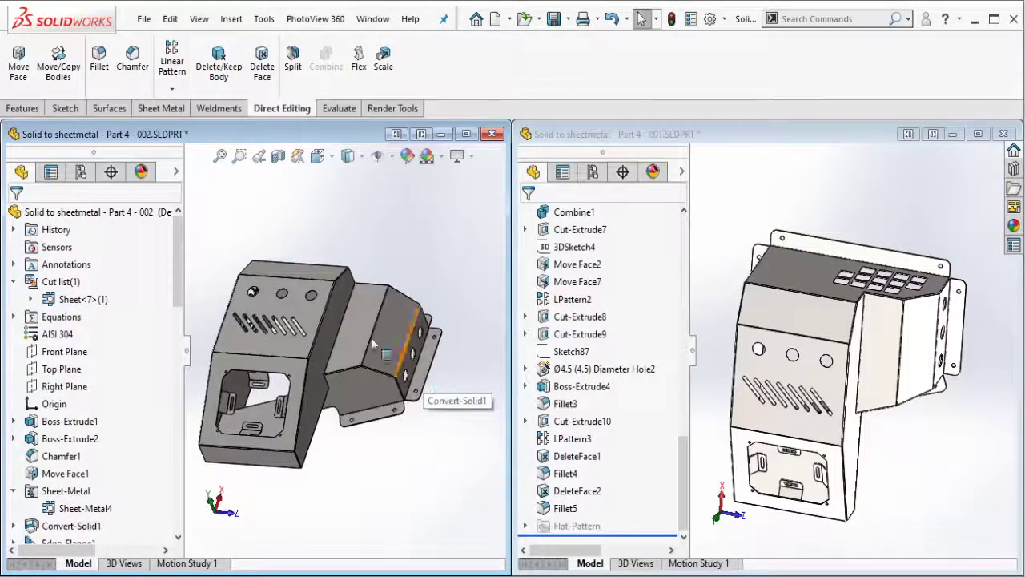
- Add spot light Spot4 in the DisplayManager, drag it out above the model, and set brightness 0.8
{"action": "left_click", "coordinate": [142, 172]}
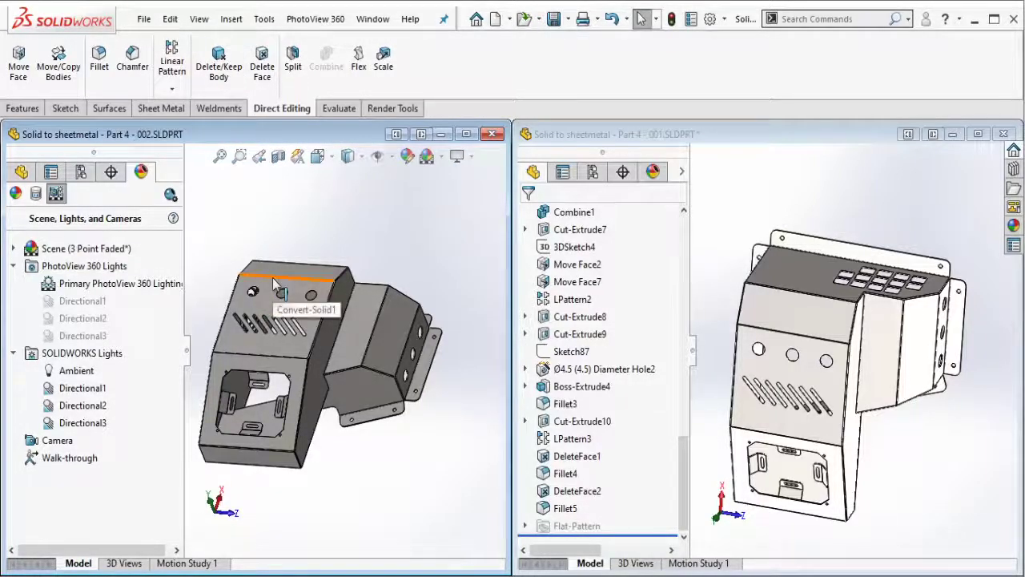
{"action": "right_click", "coordinate": [100, 425]}
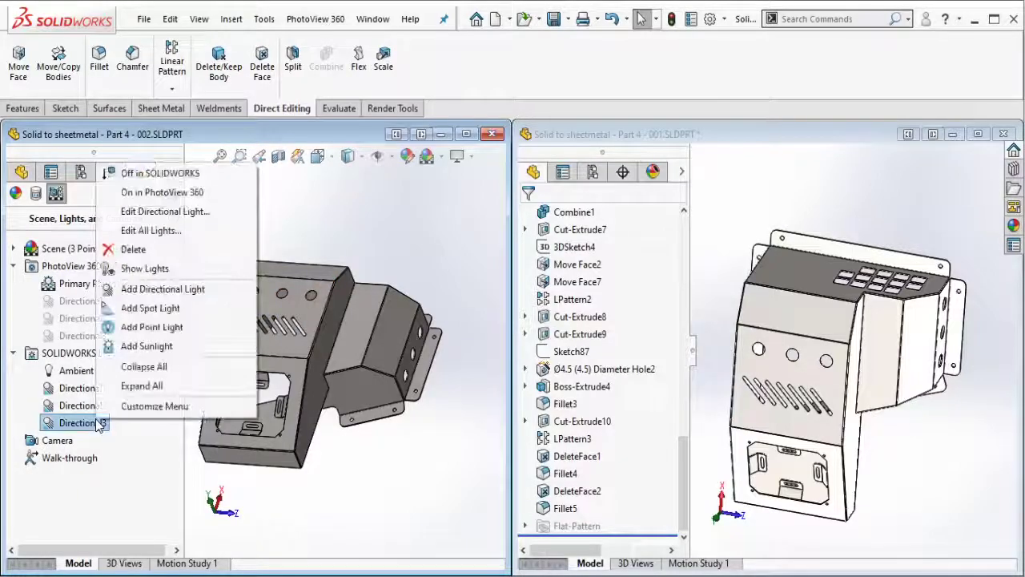
{"action": "left_click", "coordinate": [156, 308]}
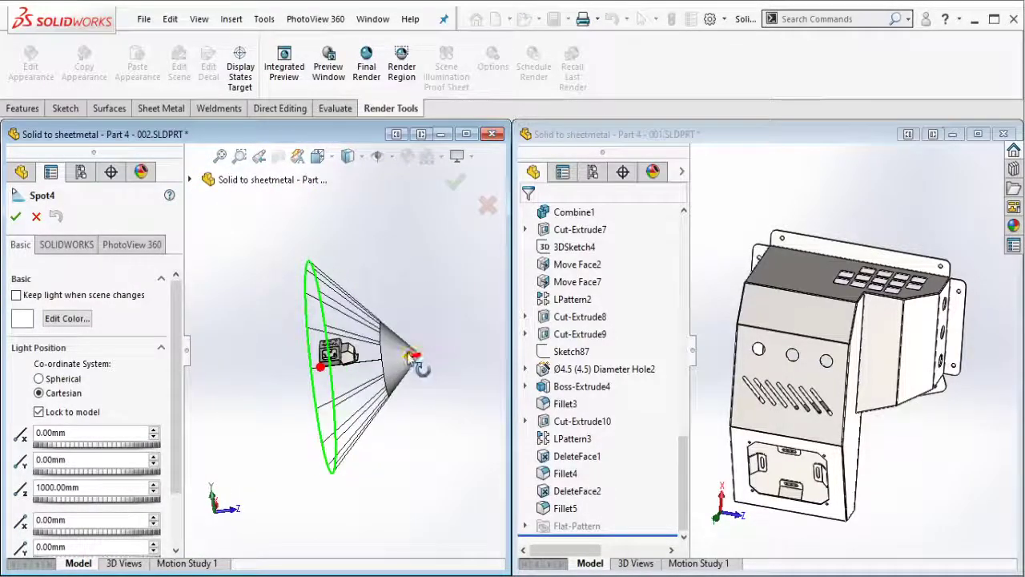
{"action": "left_click_drag", "start_coordinate": [410, 357], "coordinate": [365, 356]}
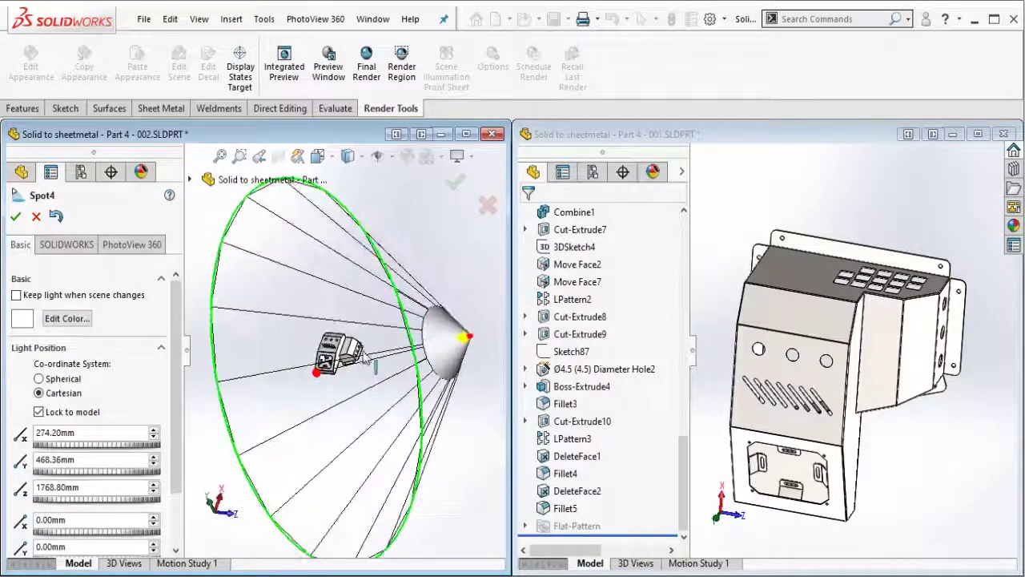
{"action": "scroll", "coordinate": [365, 356], "scroll_direction": "down", "scroll_amount": 5}
{"action": "left_click", "coordinate": [67, 245]}
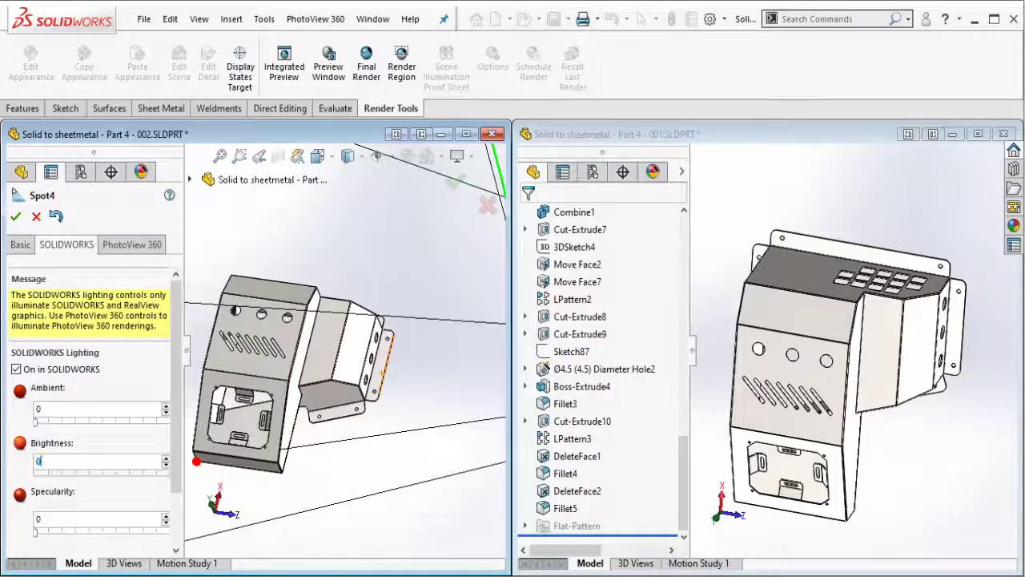
{"action": "type", "text": "0.8"}
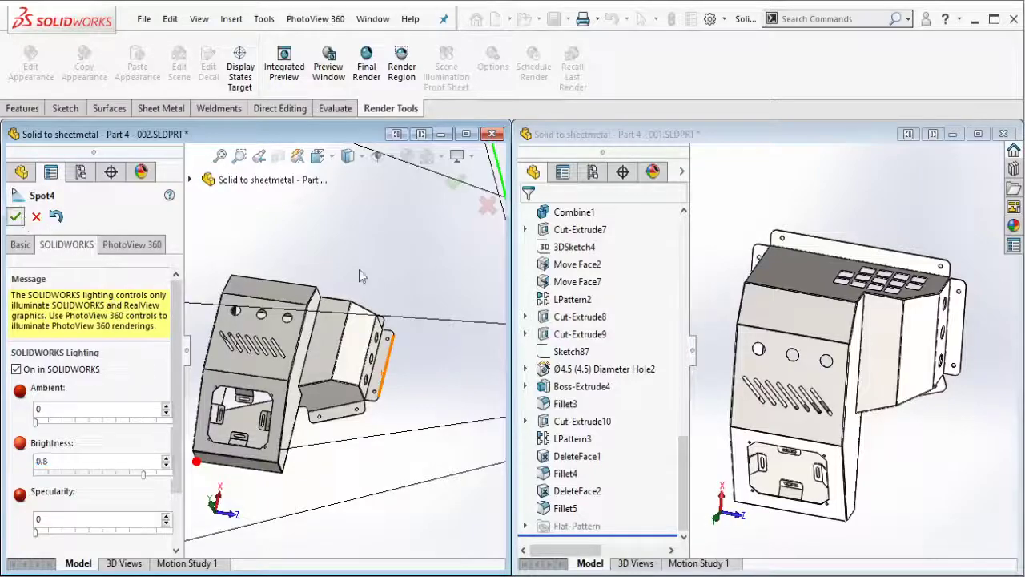
{"action": "key", "text": "Return"}
{"action": "scroll", "coordinate": [359, 270], "scroll_direction": "up", "scroll_amount": 5}
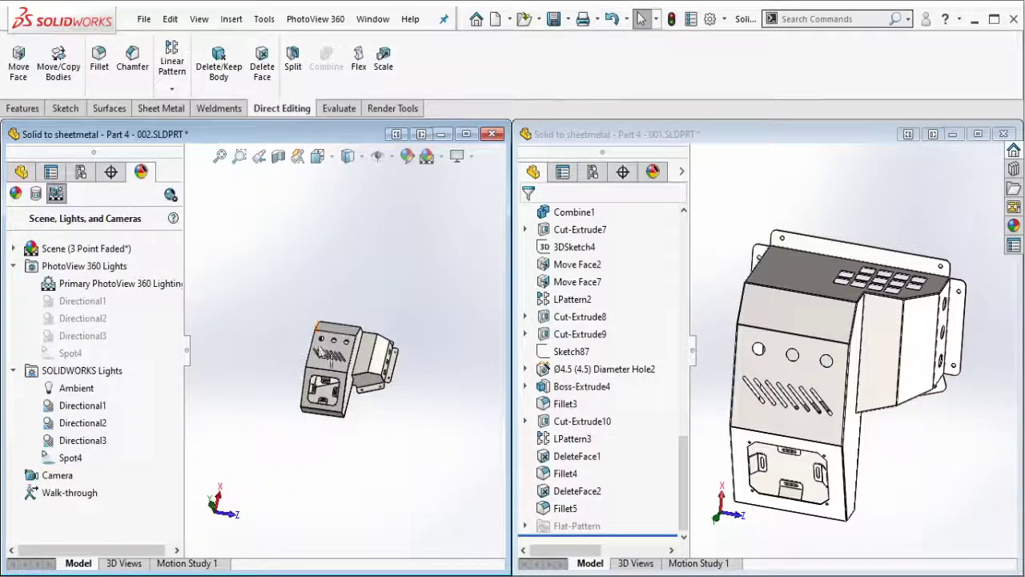
{"action": "middle_click_drag", "start_coordinate": [317, 349], "coordinate": [326, 360]}
- Add Spot5 from Spot4's light menu, swing its cone down onto the enclosure, and accept
{"action": "right_click", "coordinate": [91, 458]}
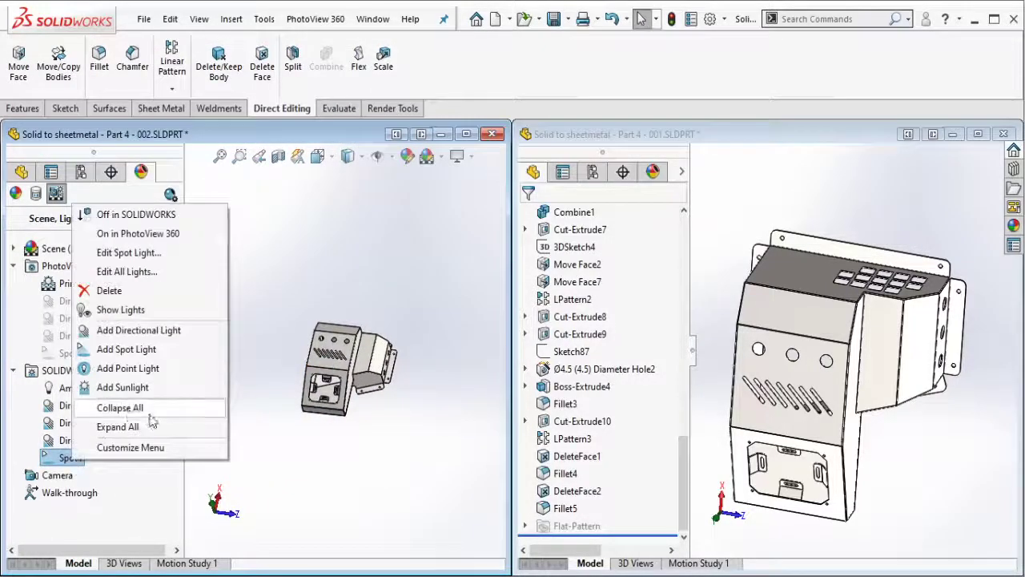
{"action": "left_click", "coordinate": [127, 349]}
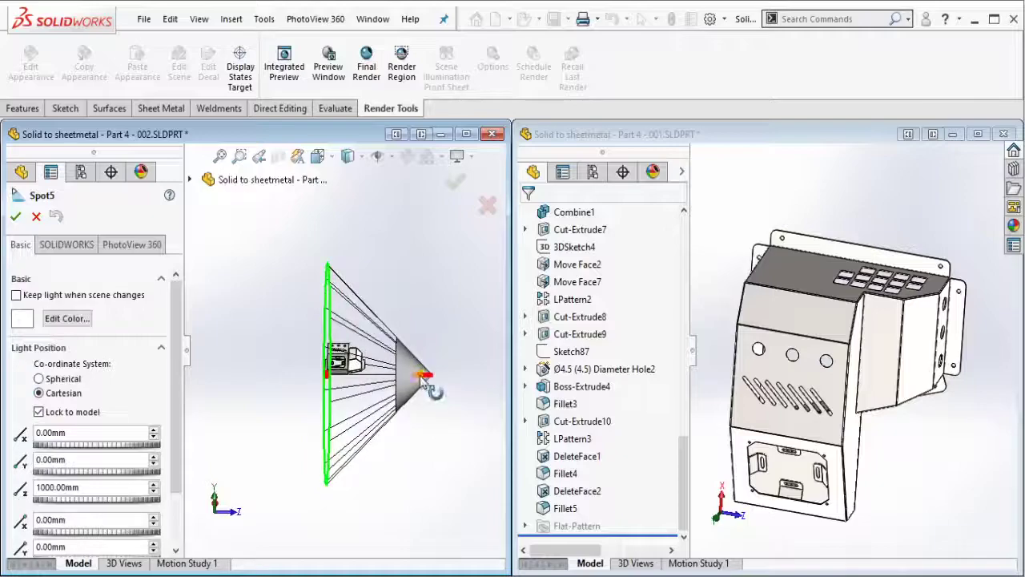
{"action": "left_click_drag", "start_coordinate": [425, 376], "coordinate": [277, 323]}
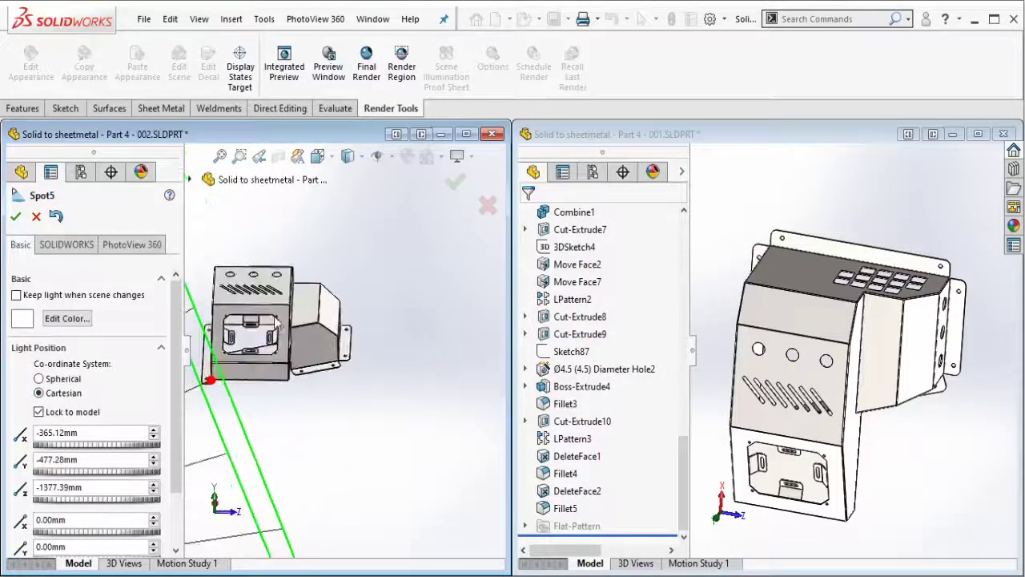
{"action": "middle_click_drag", "start_coordinate": [277, 322], "coordinate": [336, 265]}
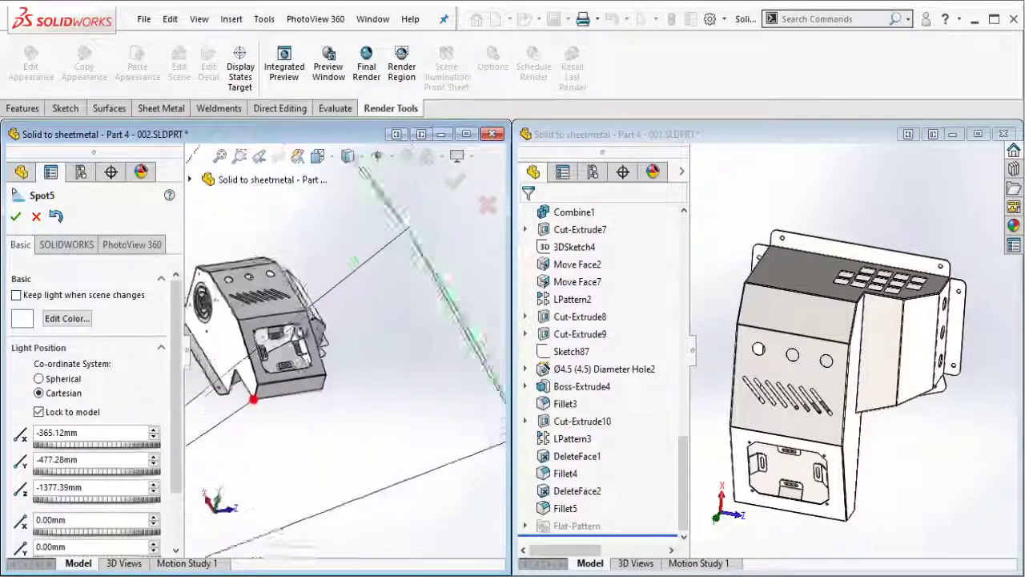
{"action": "middle_click_drag", "start_coordinate": [336, 264], "coordinate": [304, 336]}
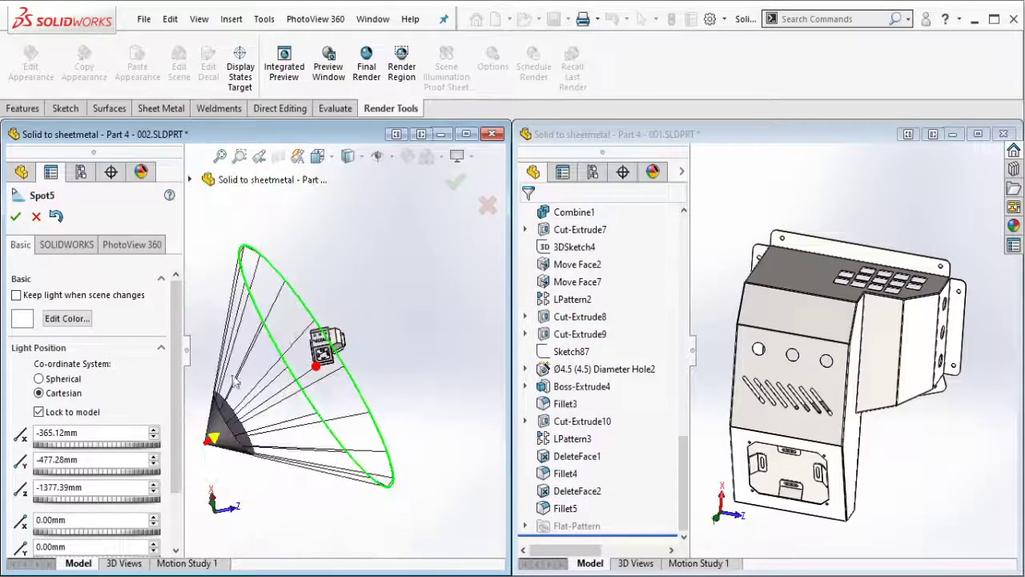
{"action": "left_click", "coordinate": [84, 249]}
{"action": "type", "text": "0.8"}
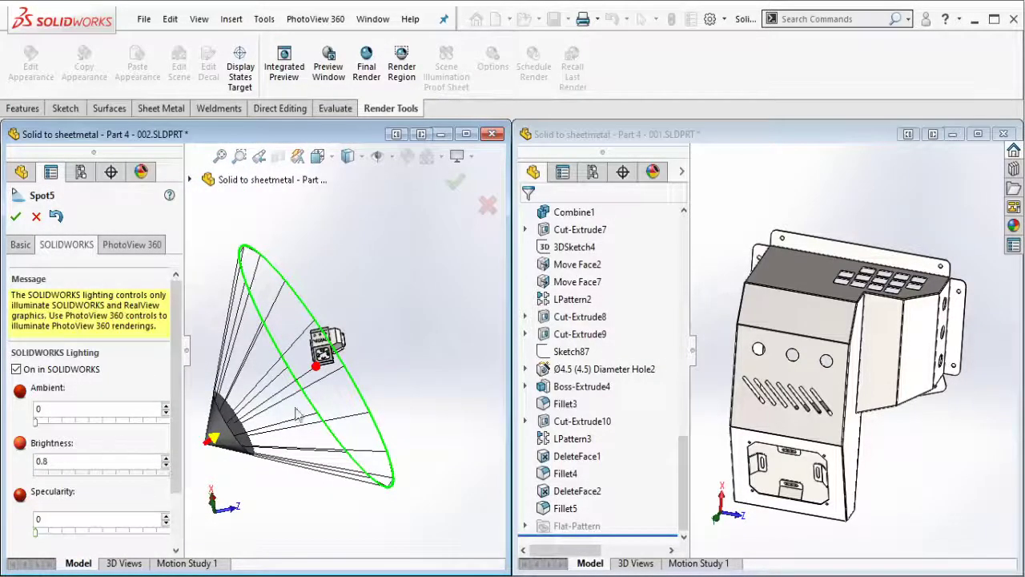
{"action": "middle_click_drag", "start_coordinate": [296, 413], "coordinate": [310, 313]}
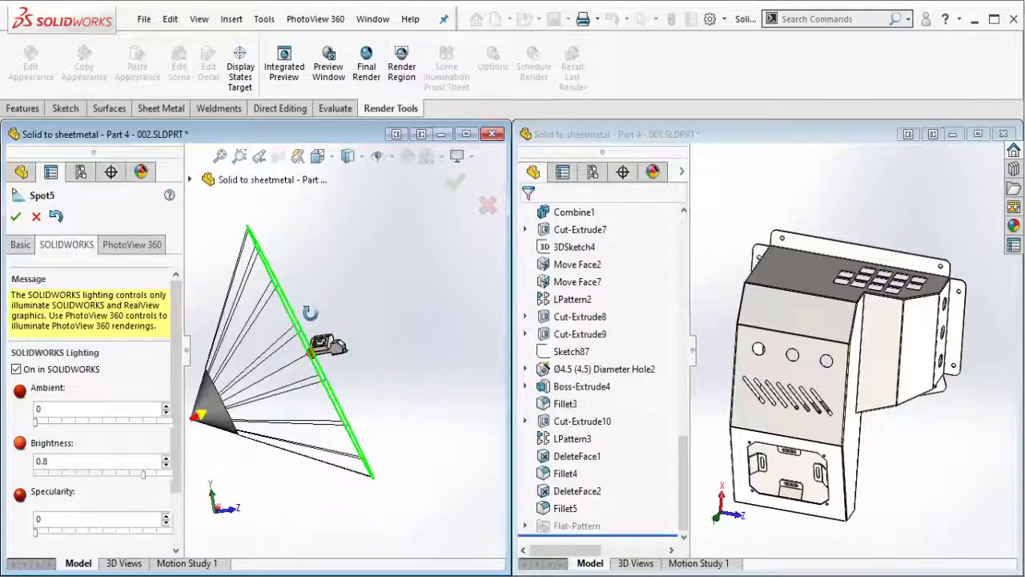
{"action": "left_click_drag", "start_coordinate": [200, 418], "coordinate": [228, 503]}
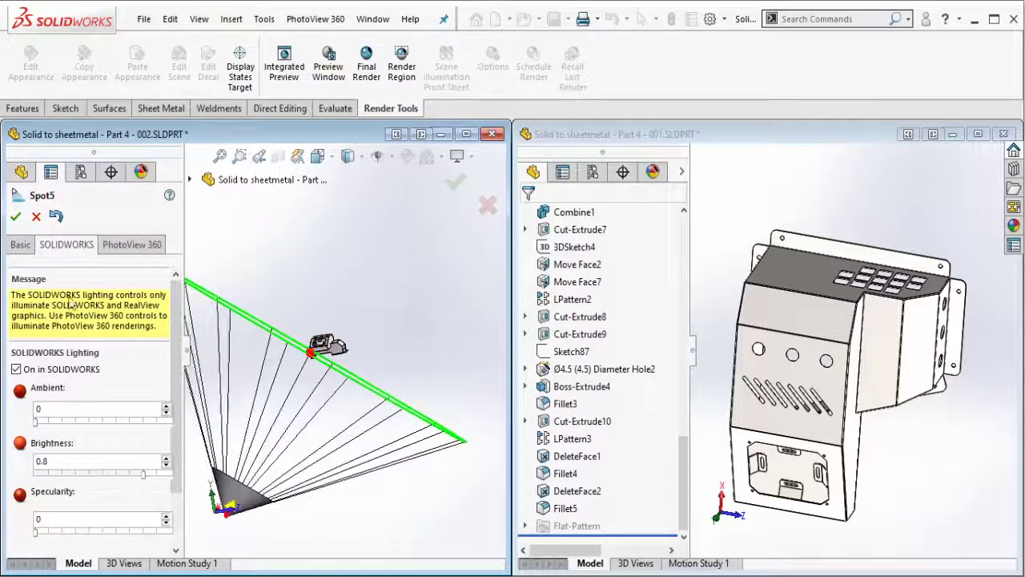
{"action": "left_click", "coordinate": [16, 218]}
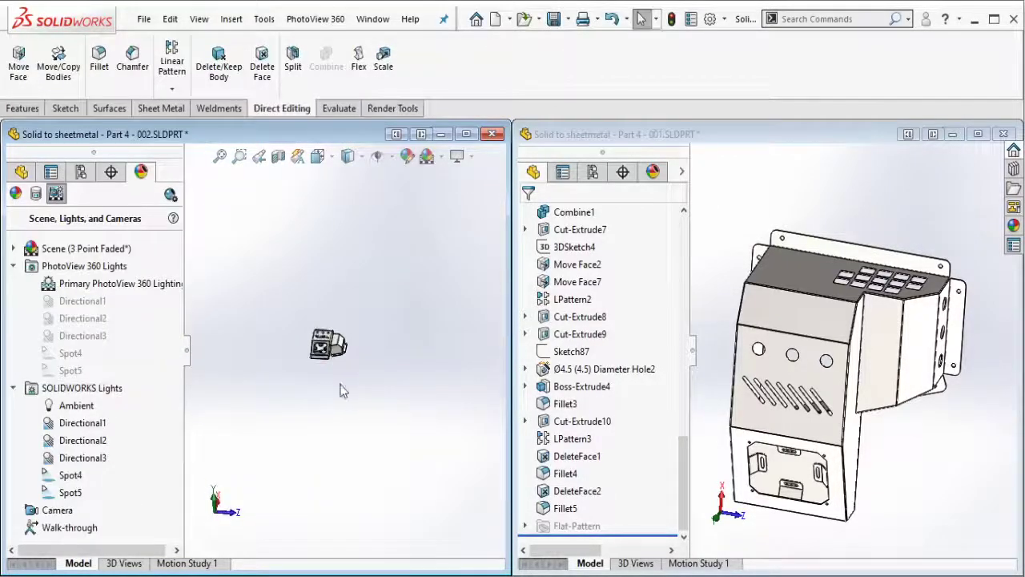
- Add Spot6 from the light menu, drag it to another side of the enclosure, brightness .8
{"action": "right_click", "coordinate": [70, 491]}
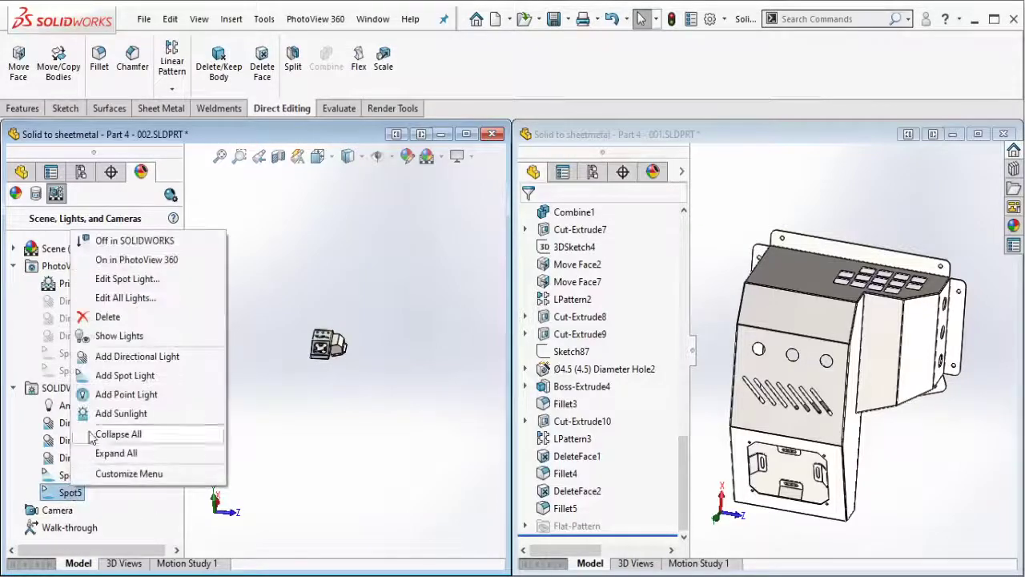
{"action": "left_click", "coordinate": [120, 375]}
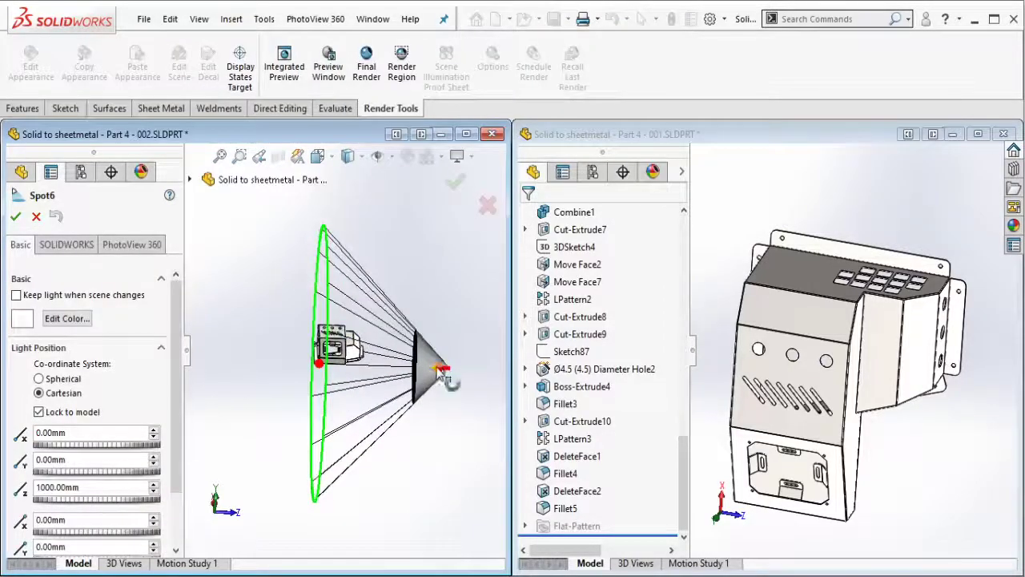
{"action": "left_click_drag", "start_coordinate": [442, 375], "coordinate": [318, 373]}
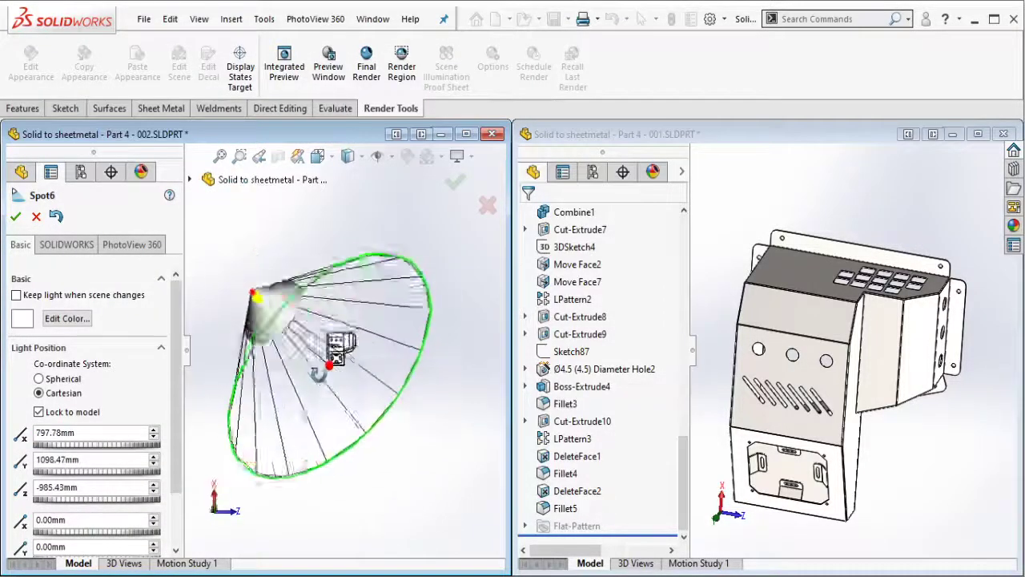
{"action": "middle_click_drag", "start_coordinate": [319, 373], "coordinate": [260, 390]}
{"action": "left_click_drag", "start_coordinate": [271, 370], "coordinate": [334, 358]}
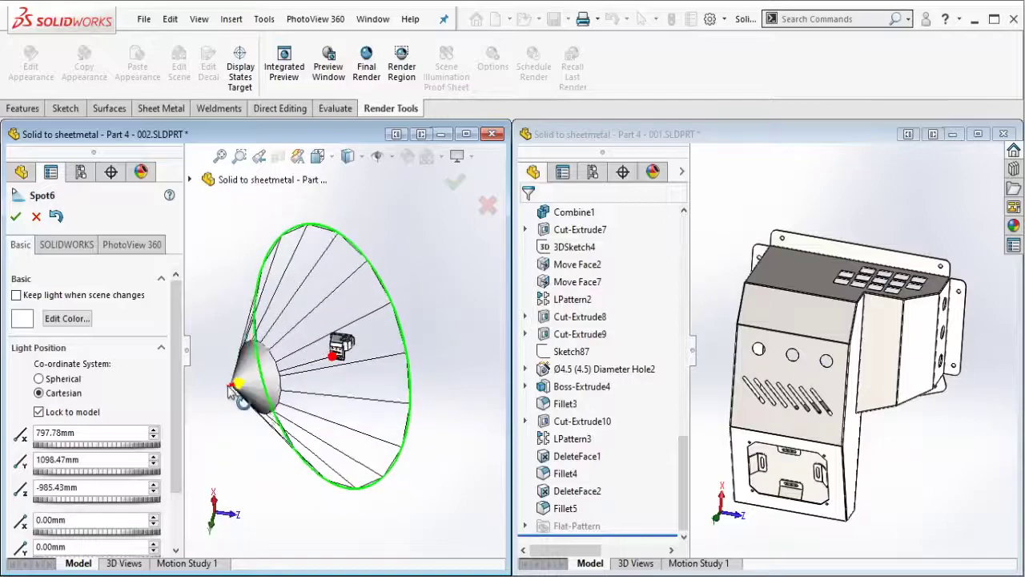
{"action": "scroll", "coordinate": [368, 336], "scroll_direction": "down", "scroll_amount": 5}
{"action": "left_click_drag", "start_coordinate": [373, 318], "coordinate": [366, 362]}
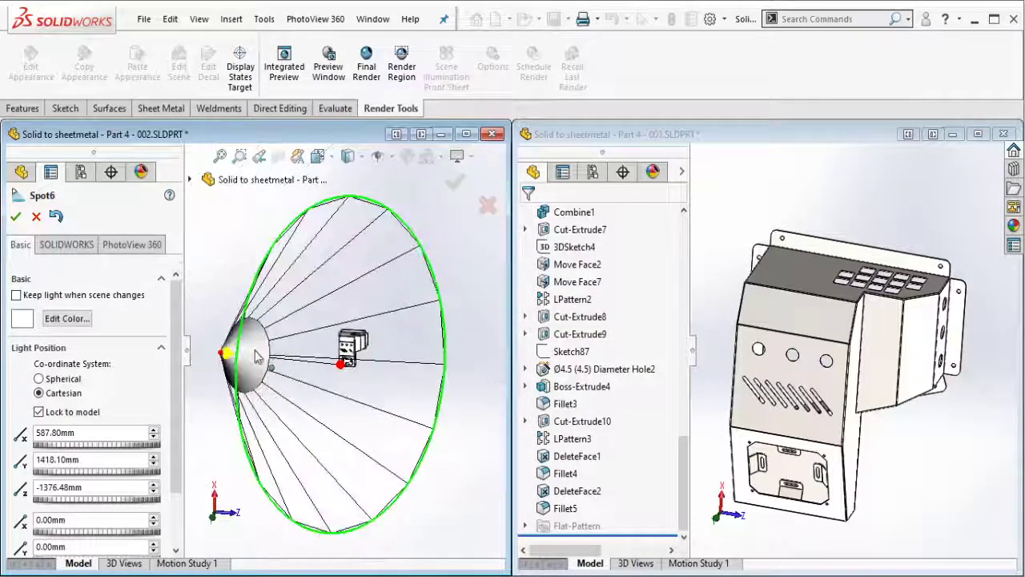
{"action": "scroll", "coordinate": [367, 362], "scroll_direction": "down", "scroll_amount": 3}
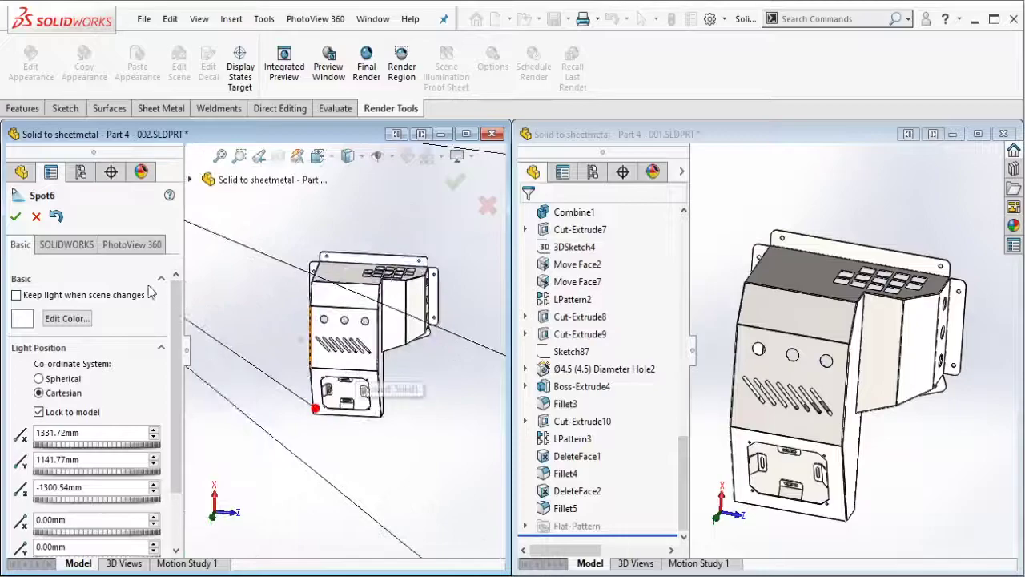
{"action": "left_click", "coordinate": [66, 244]}
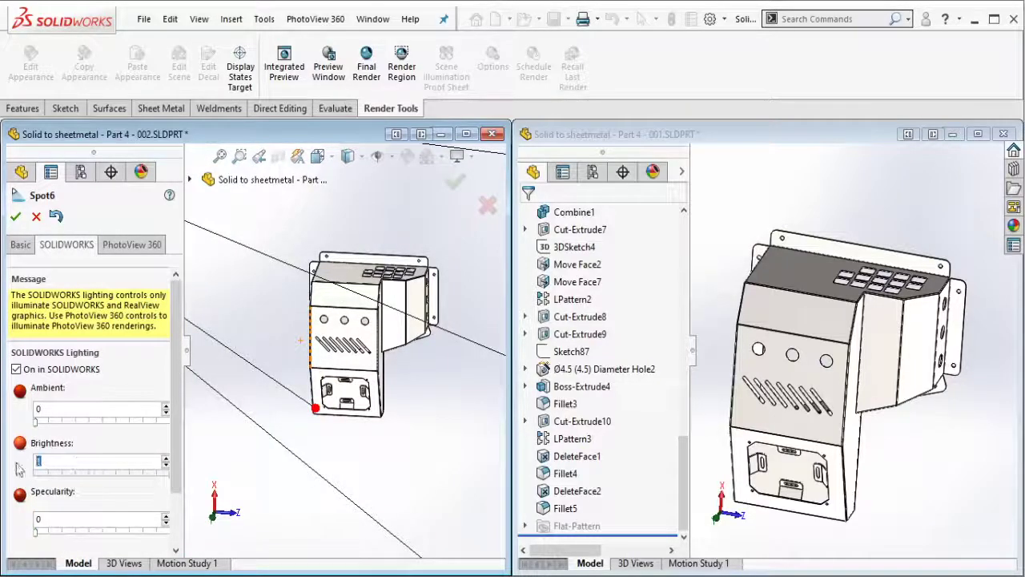
{"action": "type", "text": ".8"}
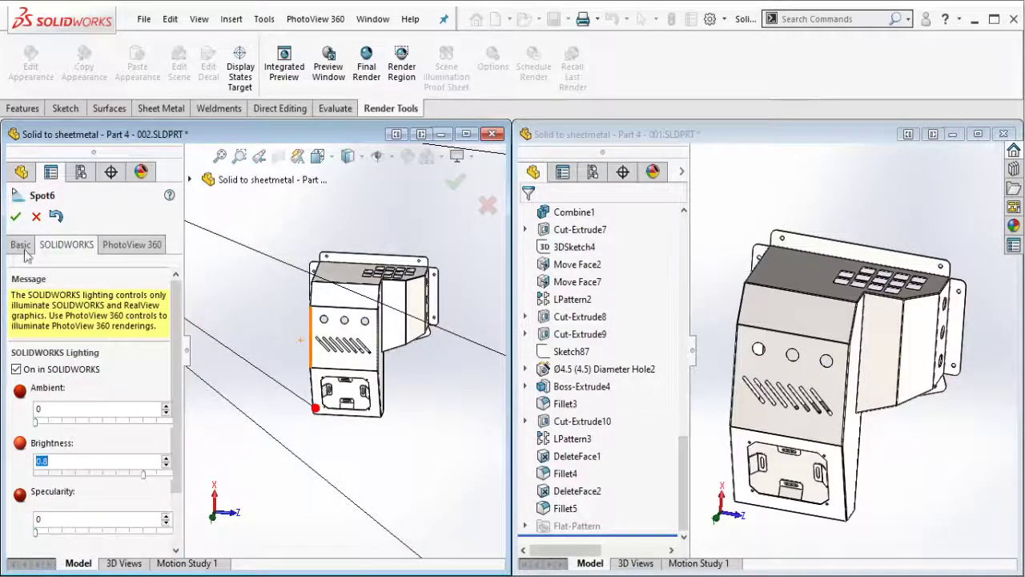
{"action": "key", "text": "Return"}
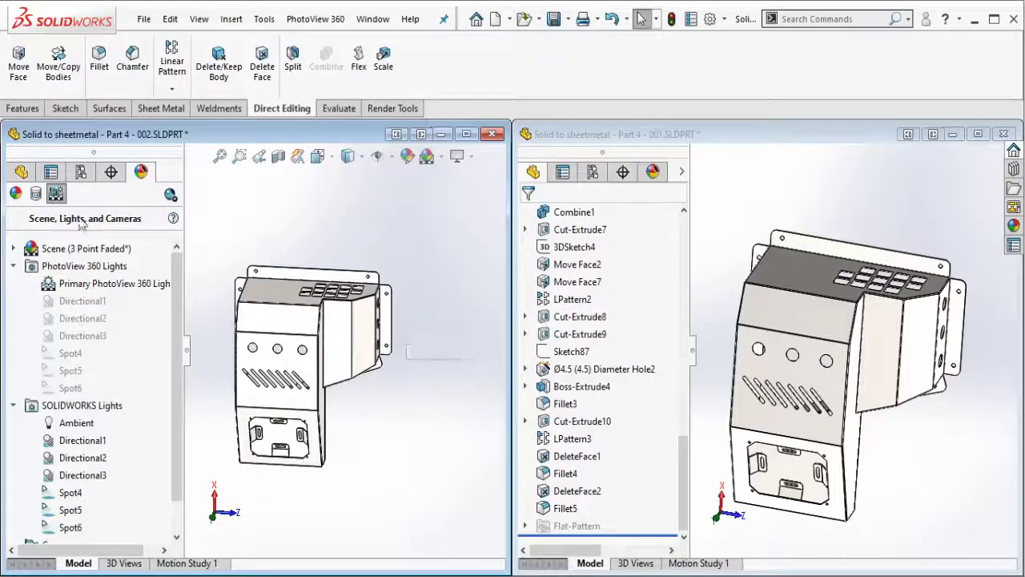
- Return to the FeatureManager tree and orbit the enclosure to its underside, moving Notepad aside
{"action": "left_click_drag", "start_coordinate": [183, 311], "coordinate": [174, 356]}
{"action": "scroll", "coordinate": [176, 346], "scroll_direction": "up", "scroll_amount": 2}
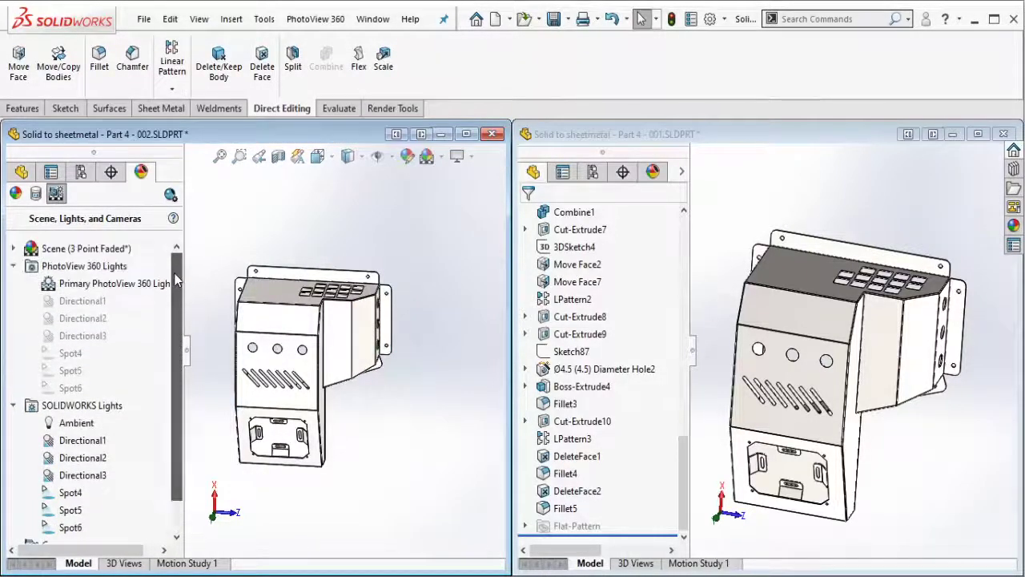
{"action": "left_click", "coordinate": [21, 171]}
{"action": "mouse_move", "coordinate": [317, 284]}
{"action": "middle_mouse_down"}
{"action": "mouse_move", "coordinate": [286, 342]}
{"action": "mouse_move", "coordinate": [270, 337]}
{"action": "middle_mouse_up"}
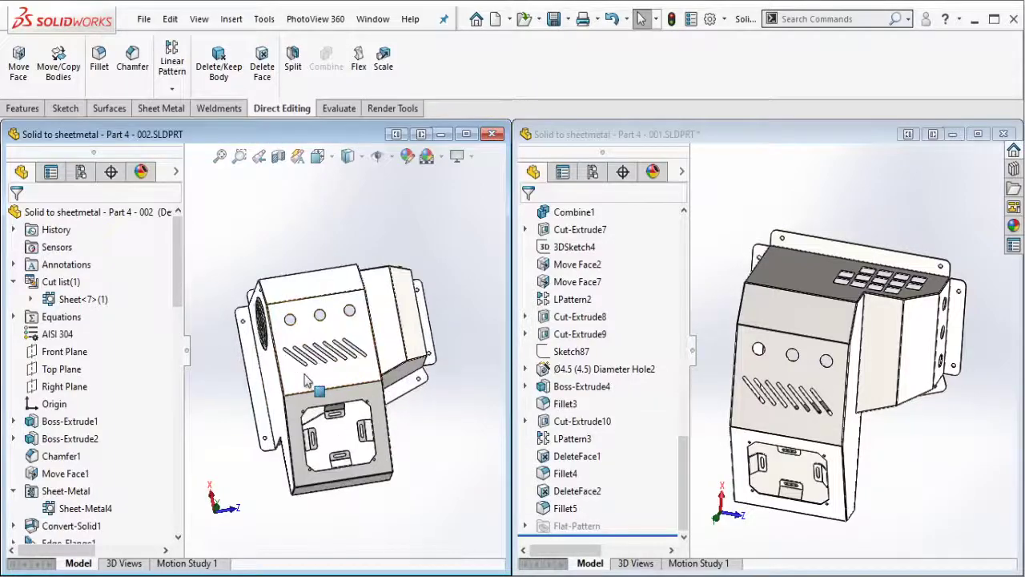
{"action": "mouse_move", "coordinate": [320, 362]}
{"action": "middle_mouse_down"}
{"action": "mouse_move", "coordinate": [354, 320]}
{"action": "mouse_move", "coordinate": [385, 403]}
{"action": "mouse_move", "coordinate": [340, 378]}
{"action": "mouse_move", "coordinate": [416, 425]}
{"action": "middle_mouse_up"}
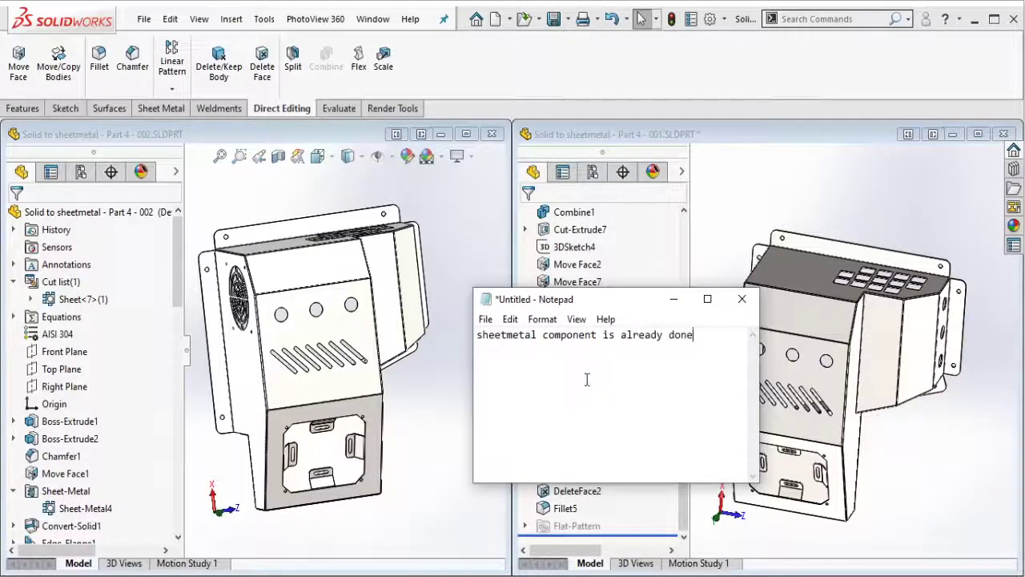
{"action": "left_click_drag", "start_coordinate": [583, 305], "coordinate": [696, 287]}
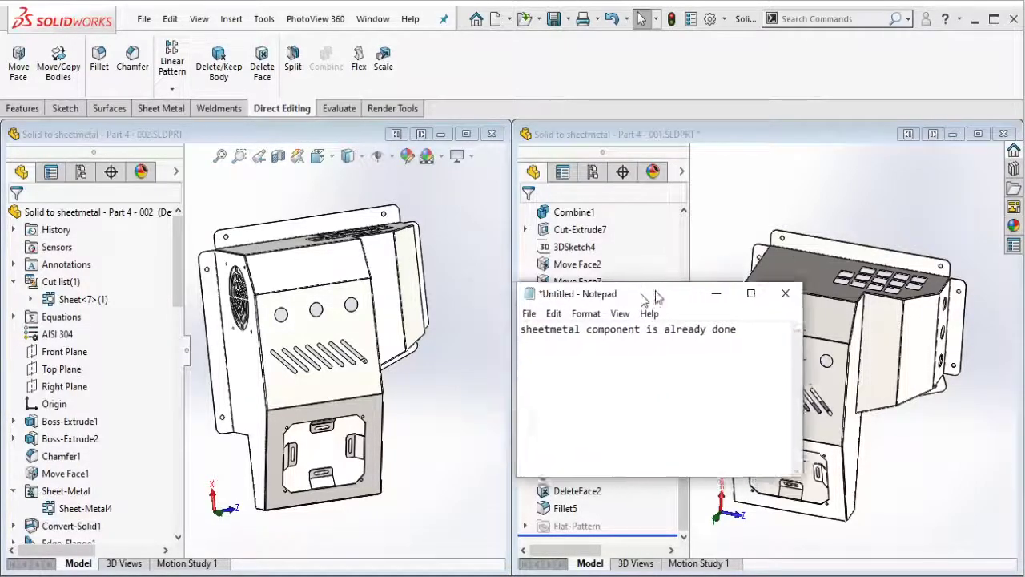
{"action": "left_click", "coordinate": [364, 144]}
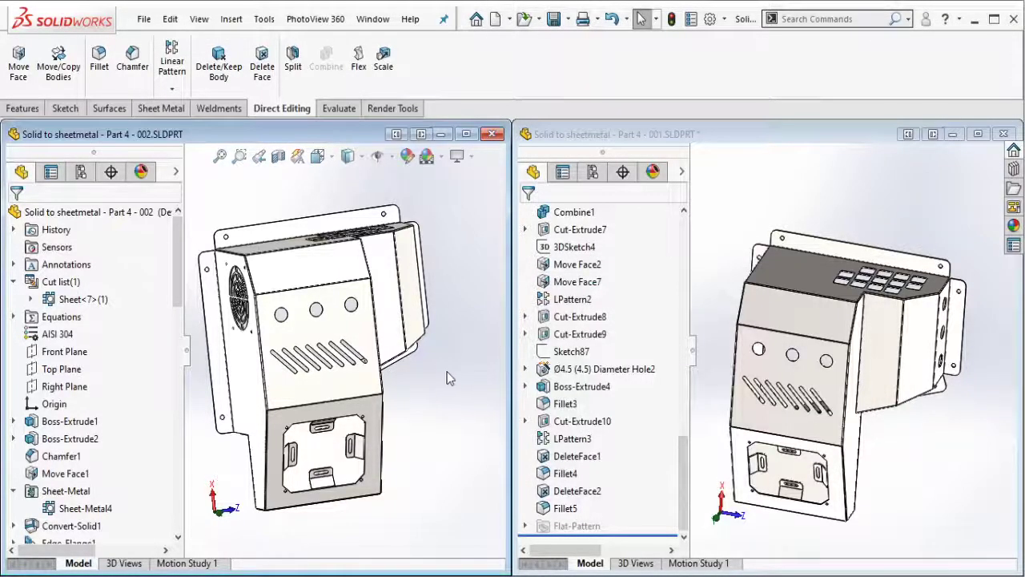
{"action": "mouse_move", "coordinate": [449, 378]}
{"action": "middle_mouse_down"}
{"action": "mouse_move", "coordinate": [262, 450]}
{"action": "mouse_move", "coordinate": [212, 191]}
{"action": "middle_mouse_up"}
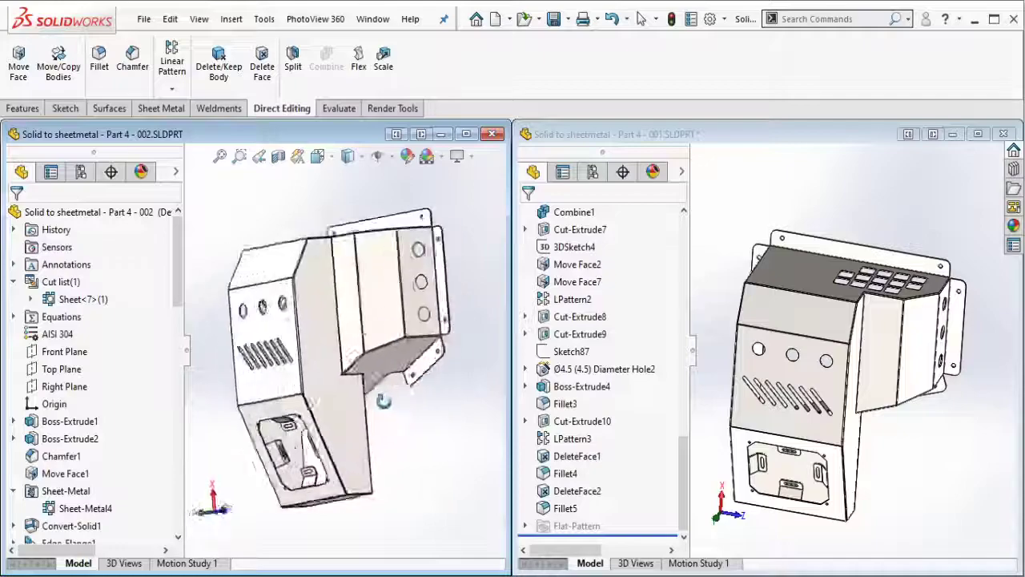
- Flatten Part 002 using the Sheet Metal Flatten command and tilt it to inspect
{"action": "left_click", "coordinate": [170, 110]}
{"action": "left_click", "coordinate": [678, 85]}
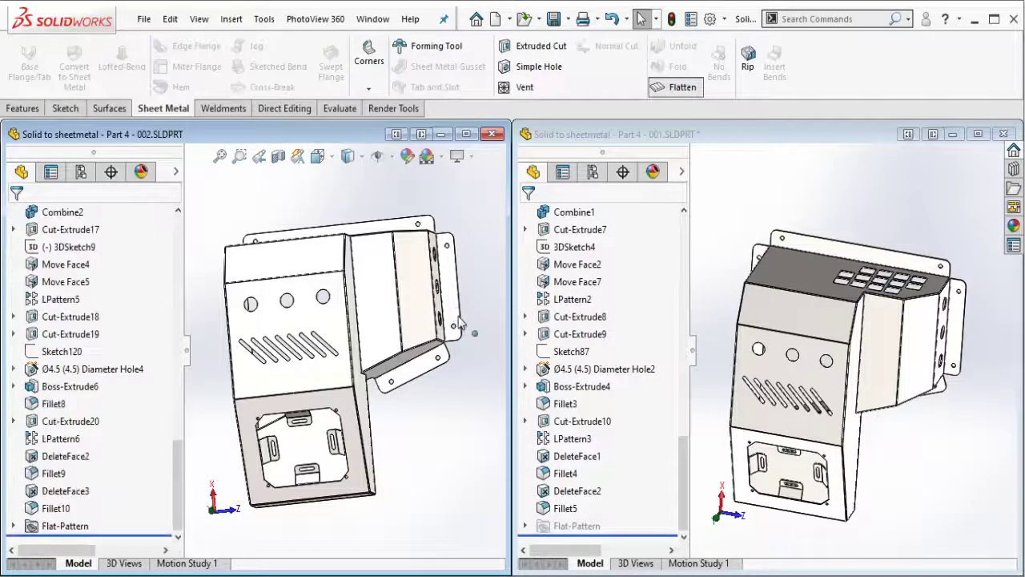
{"action": "mouse_move", "coordinate": [456, 316]}
{"action": "middle_mouse_down"}
{"action": "mouse_move", "coordinate": [337, 395]}
{"action": "mouse_move", "coordinate": [384, 404]}
{"action": "middle_mouse_up"}
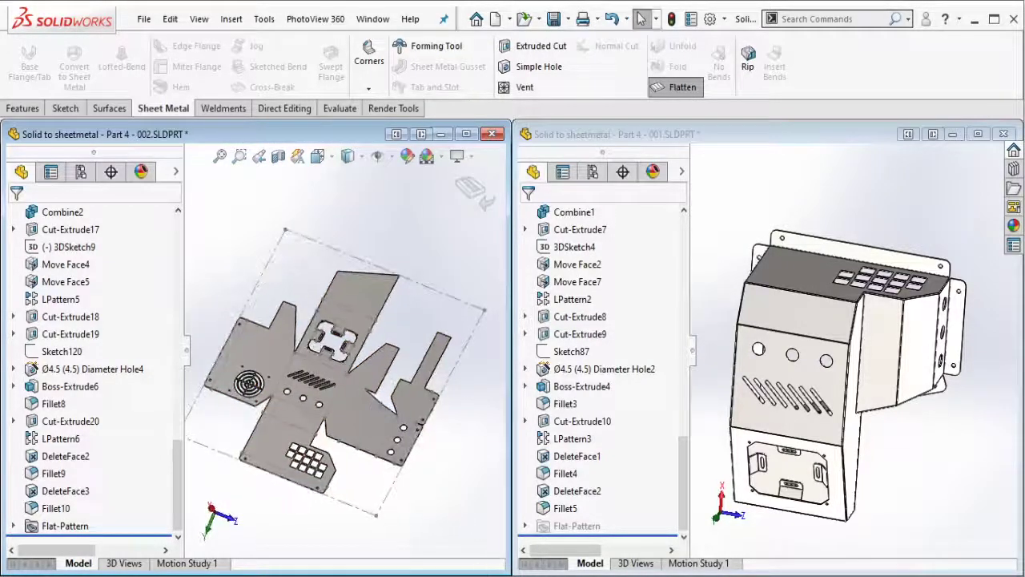
- Move the Notepad note aside and replace its text with 'lets save this Flat Pattern into DWG file'
{"action": "left_click_drag", "start_coordinate": [699, 281], "coordinate": [629, 274]}
{"action": "key", "text": "ctrl+a"}
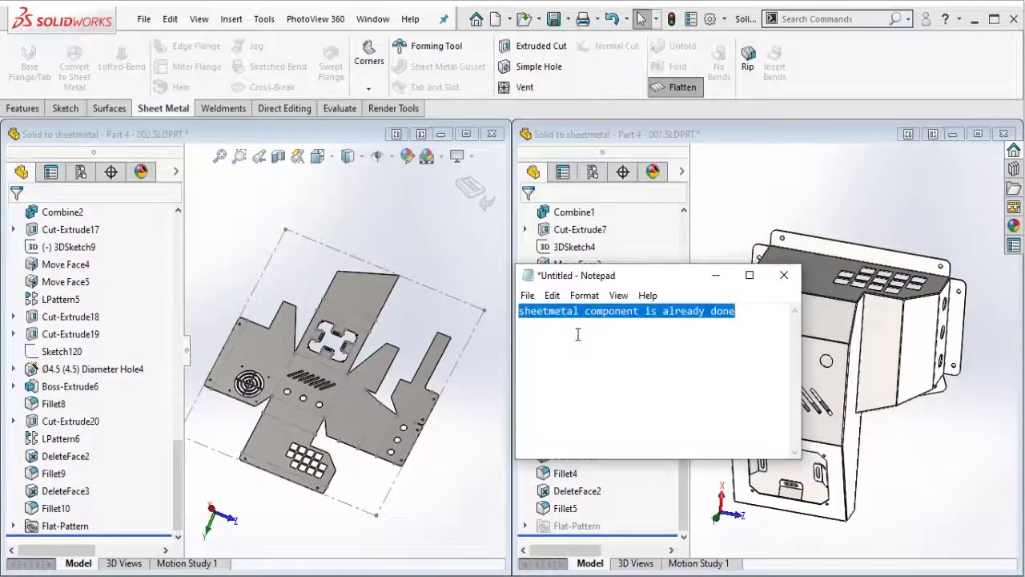
{"action": "type", "text": "this is Flat Pattern"}
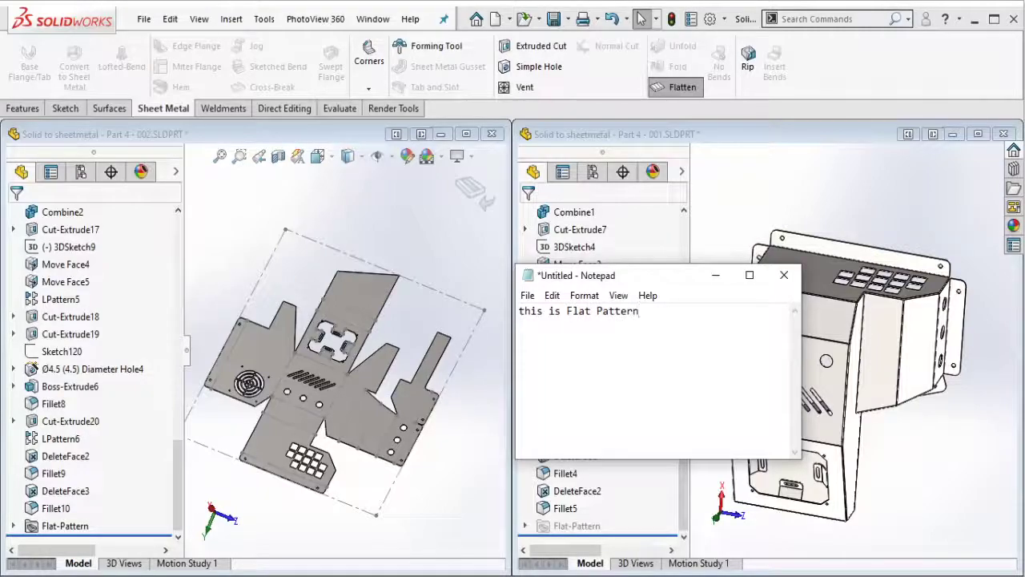
{"action": "left_click_drag", "start_coordinate": [630, 277], "coordinate": [575, 373]}
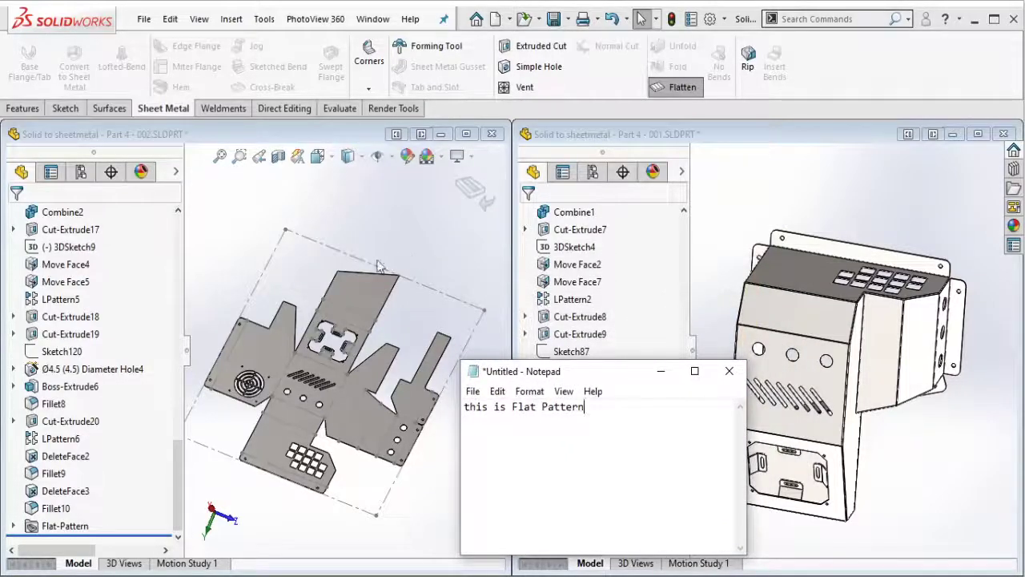
- Show the flat pattern face-on with Normal To and clear the selection
{"action": "left_click", "coordinate": [409, 244]}
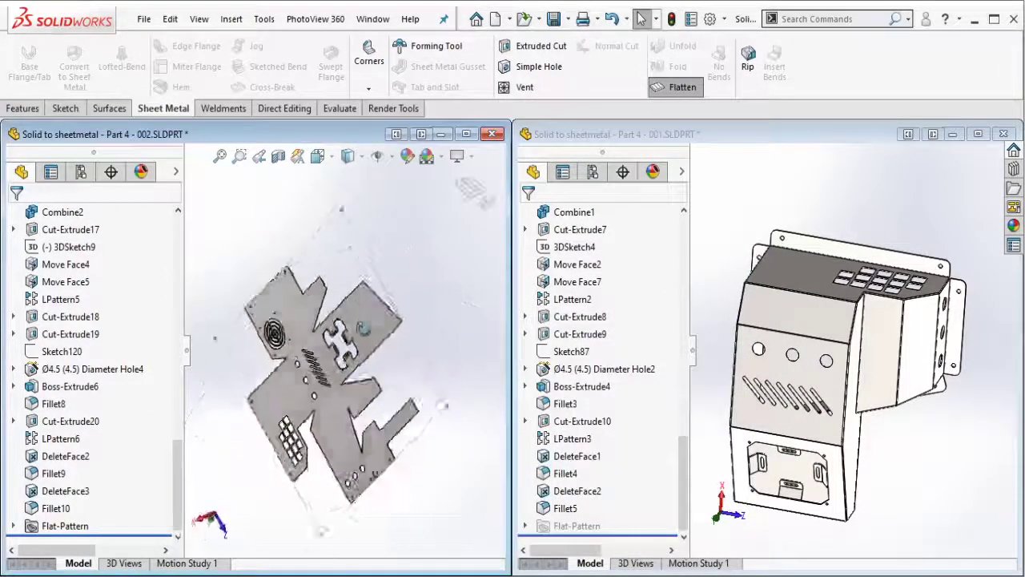
{"action": "middle_click_drag", "start_coordinate": [409, 244], "coordinate": [416, 352]}
{"action": "left_click", "coordinate": [415, 353]}
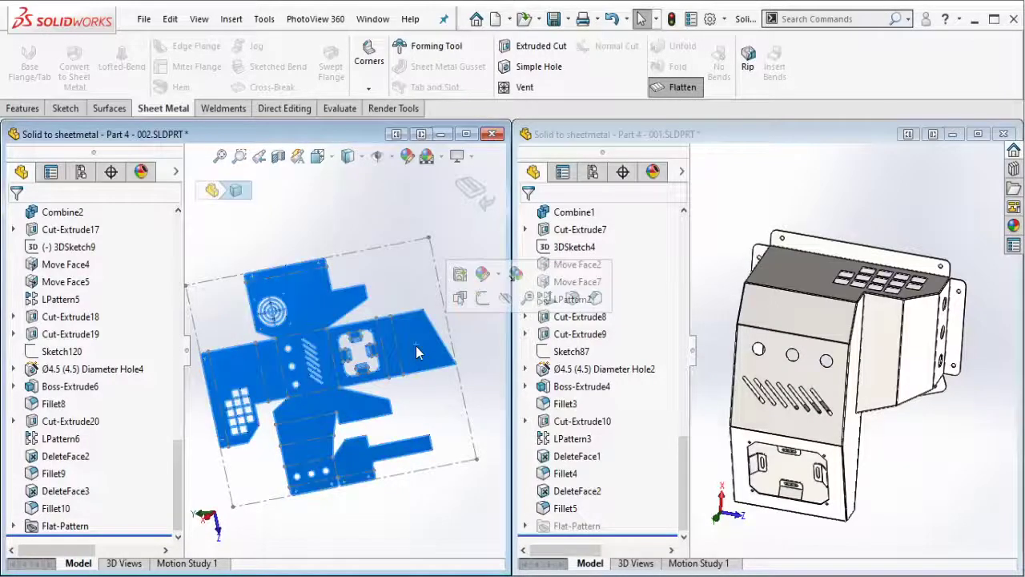
{"action": "middle_click_drag", "start_coordinate": [422, 346], "coordinate": [529, 316]}
{"action": "key", "text": "ctrl+8"}
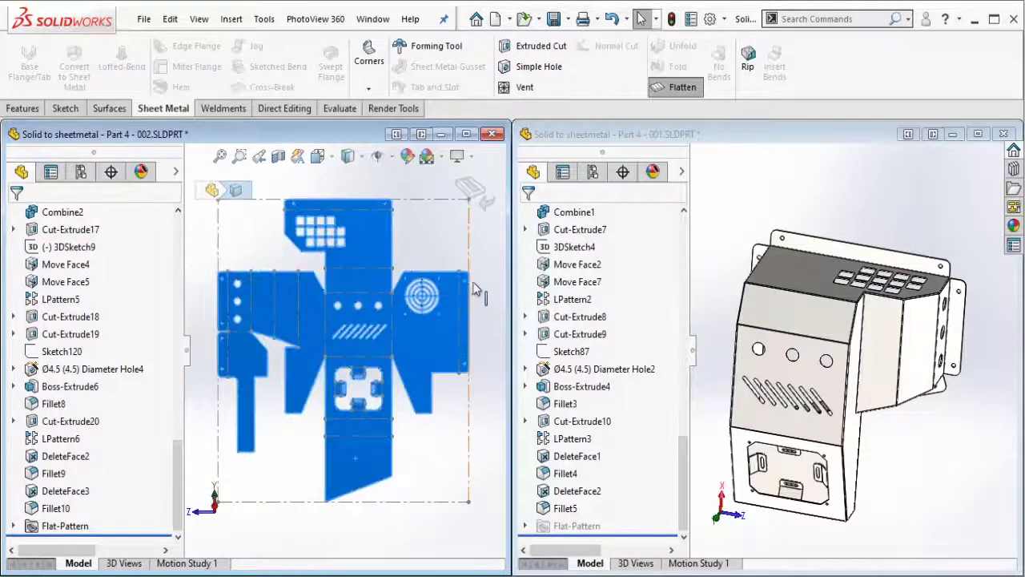
{"action": "left_click", "coordinate": [485, 282]}
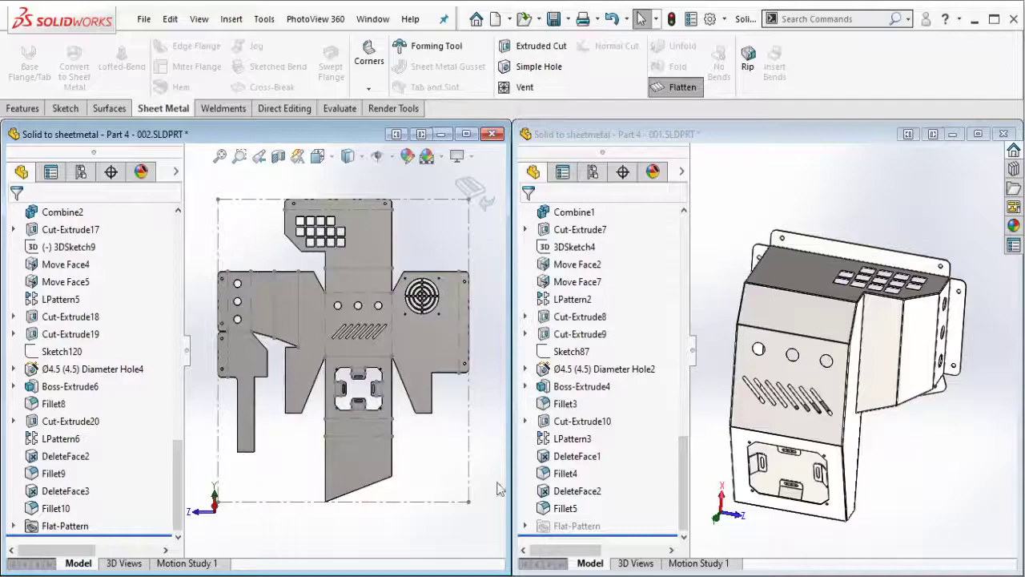
- Bring the Notepad note forward, place it beside the part, and finish the text
{"action": "key", "text": "alt+Tab"}
{"action": "mouse_move", "coordinate": [590, 393]}
{"action": "left_mouse_down"}
{"action": "mouse_move", "coordinate": [634, 310]}
{"action": "mouse_move", "coordinate": [502, 321]}
{"action": "left_mouse_up"}
{"action": "type", "text": "1"}
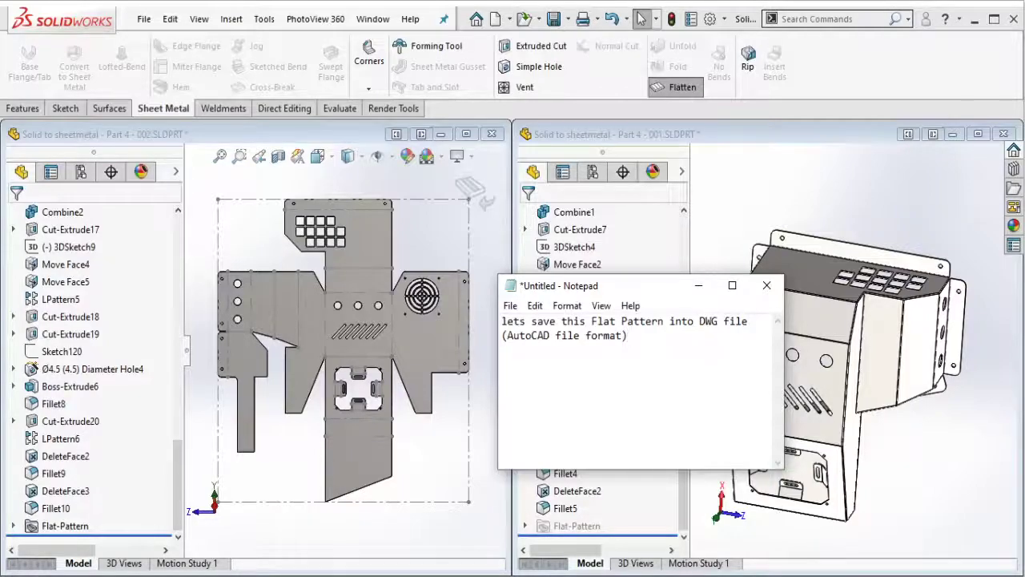
- Clear the Notepad note and view the flat pattern face-on with nothing selected
{"action": "key", "text": "ctrl+a"}
{"action": "key", "text": "BackSpace"}
{"action": "left_click", "coordinate": [417, 403]}
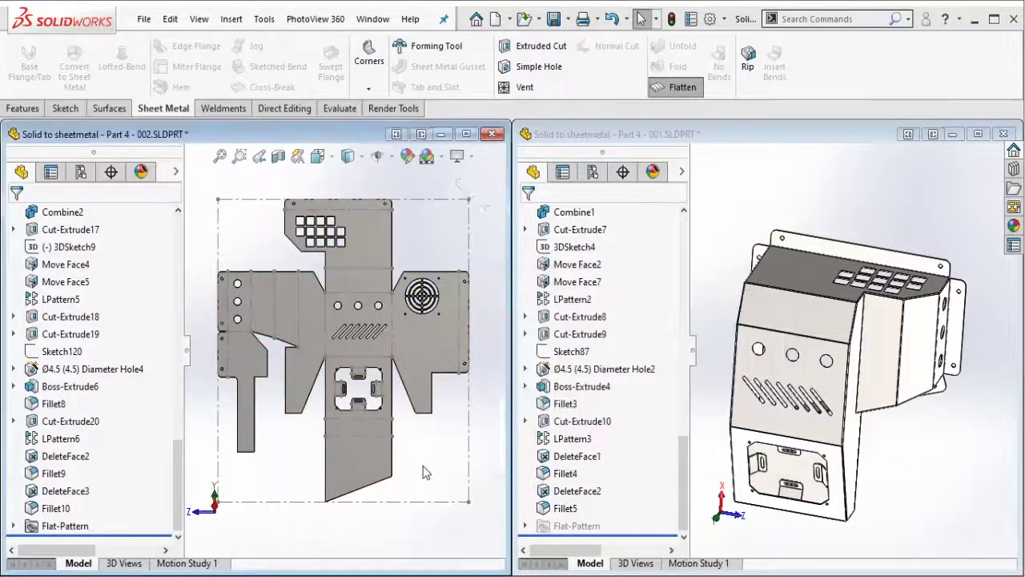
{"action": "middle_click_drag", "start_coordinate": [427, 470], "coordinate": [404, 433]}
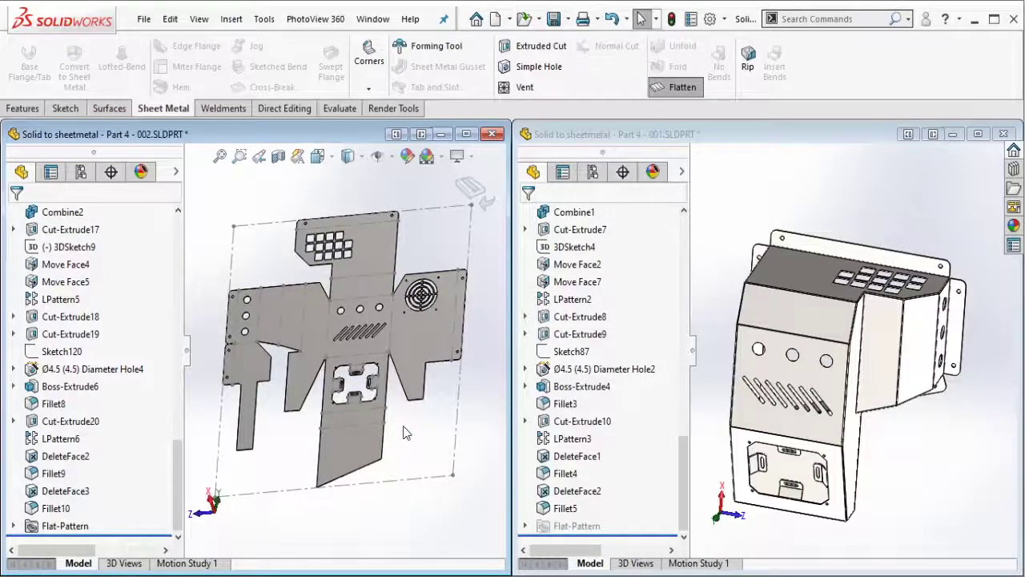
{"action": "left_click", "coordinate": [430, 368]}
{"action": "left_click", "coordinate": [533, 306]}
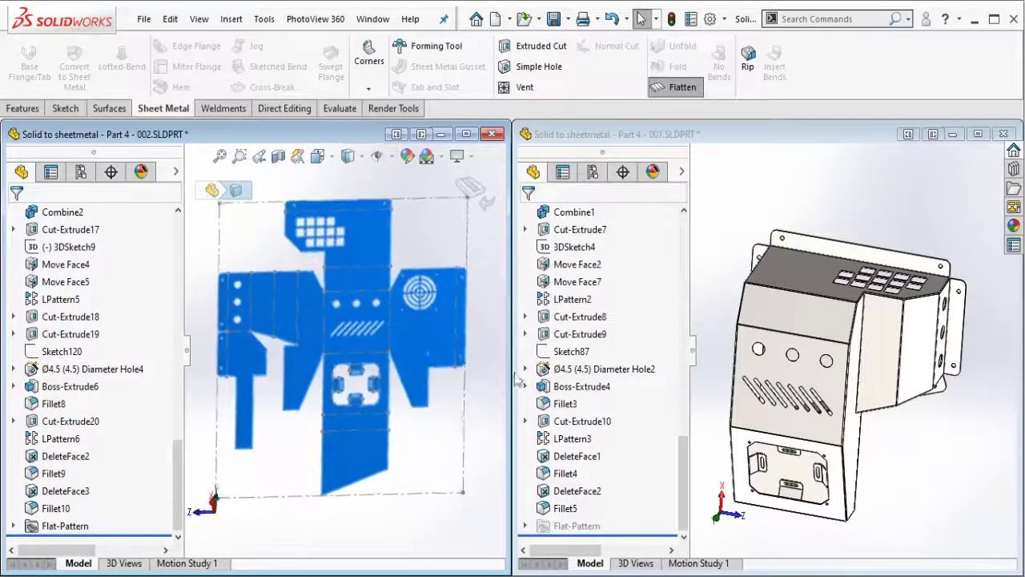
{"action": "left_click", "coordinate": [501, 398]}
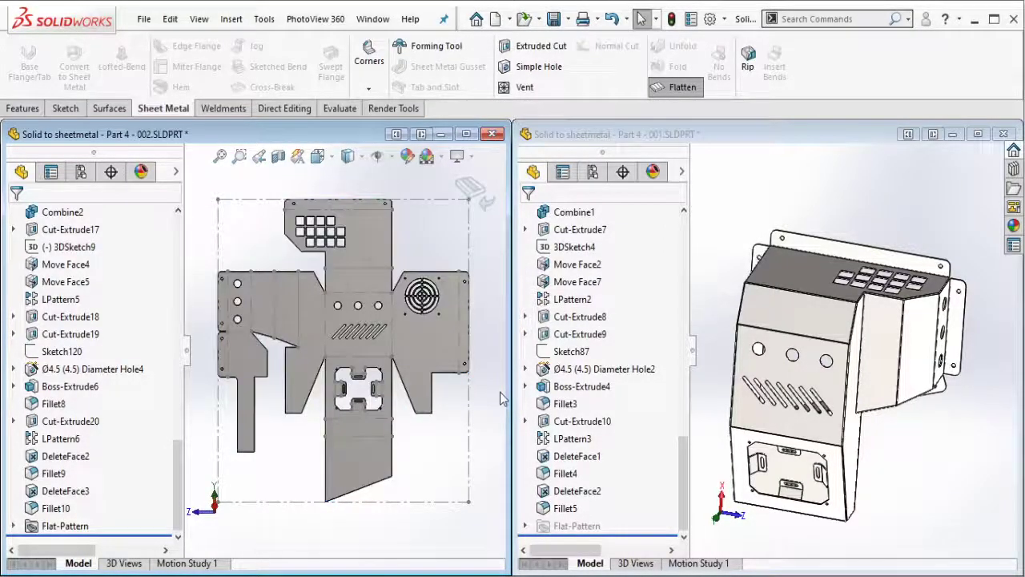
- Save the part as type Dwg (*.dwg) through File > Save As
{"action": "left_click", "coordinate": [144, 21]}
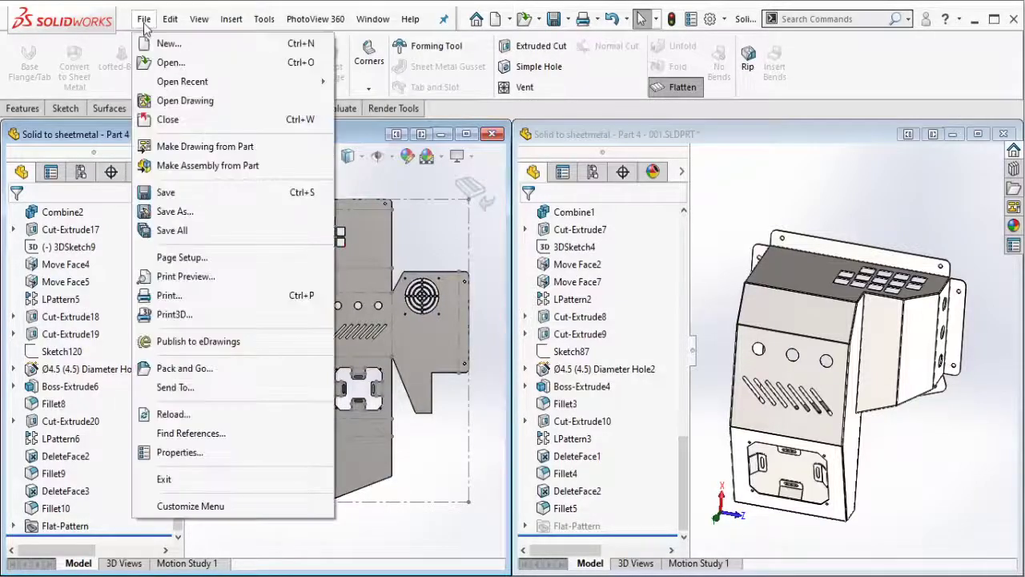
{"action": "left_click", "coordinate": [185, 215]}
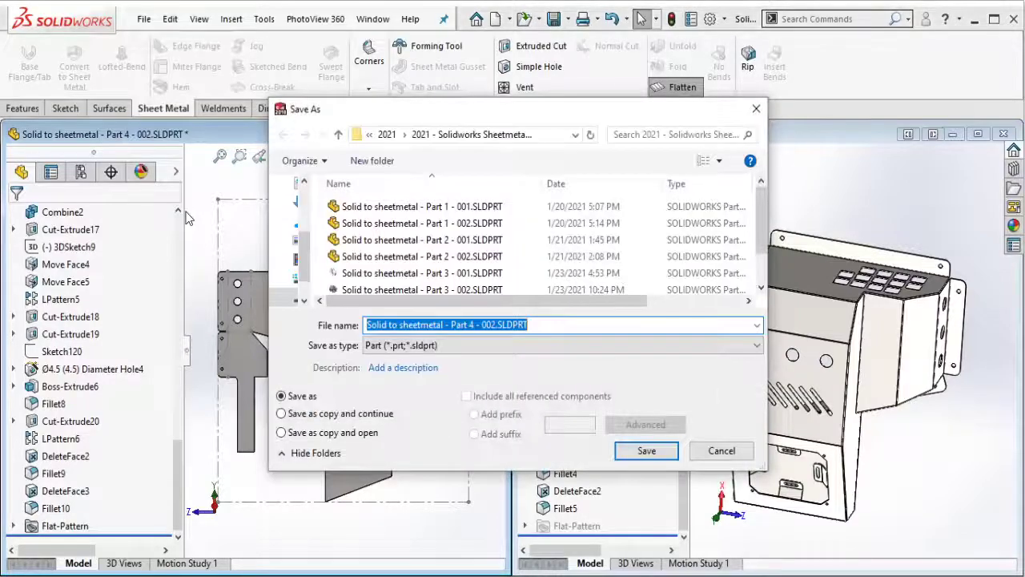
{"action": "left_click", "coordinate": [454, 345]}
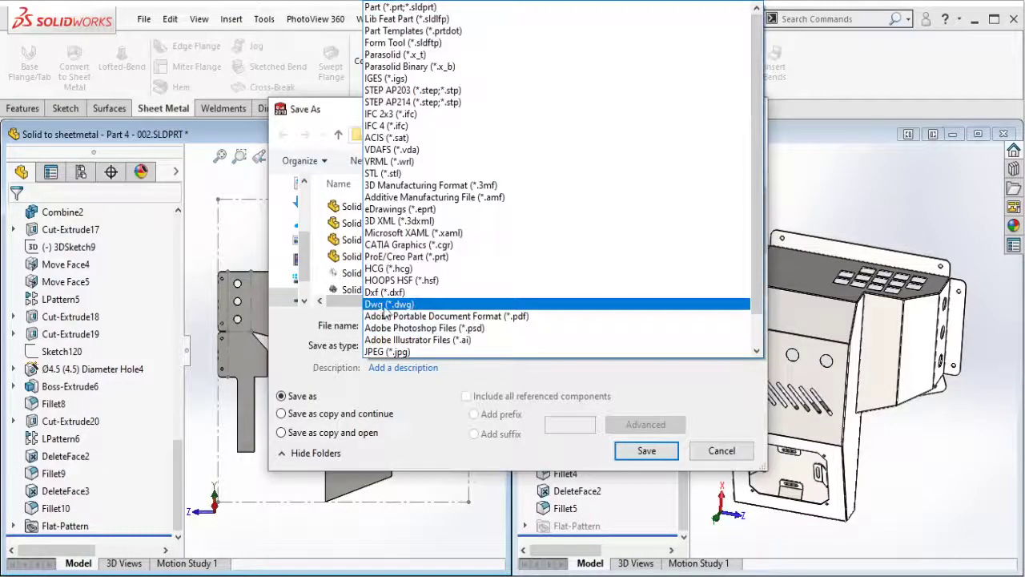
{"action": "left_click", "coordinate": [386, 308]}
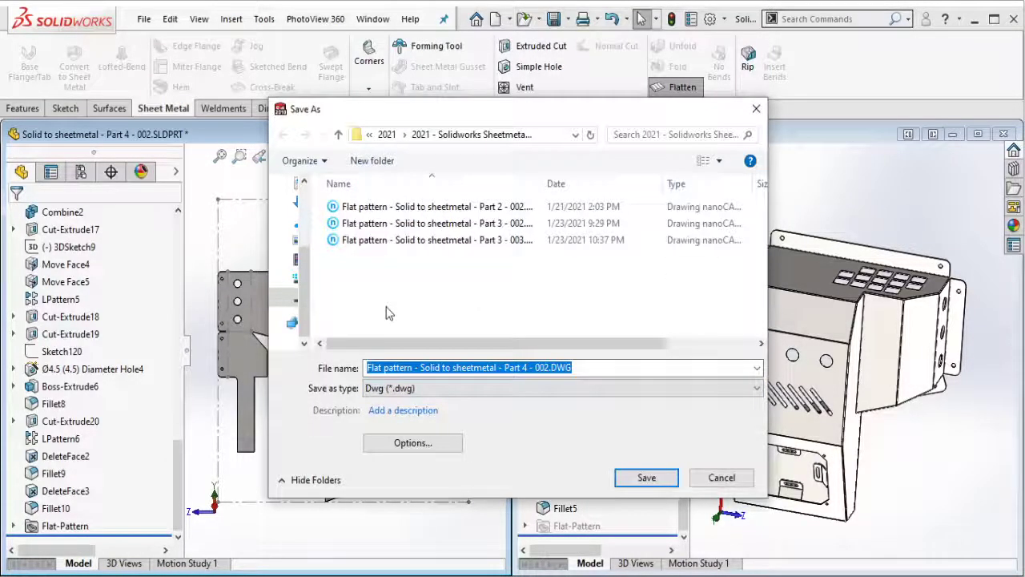
{"action": "left_click", "coordinate": [637, 478]}
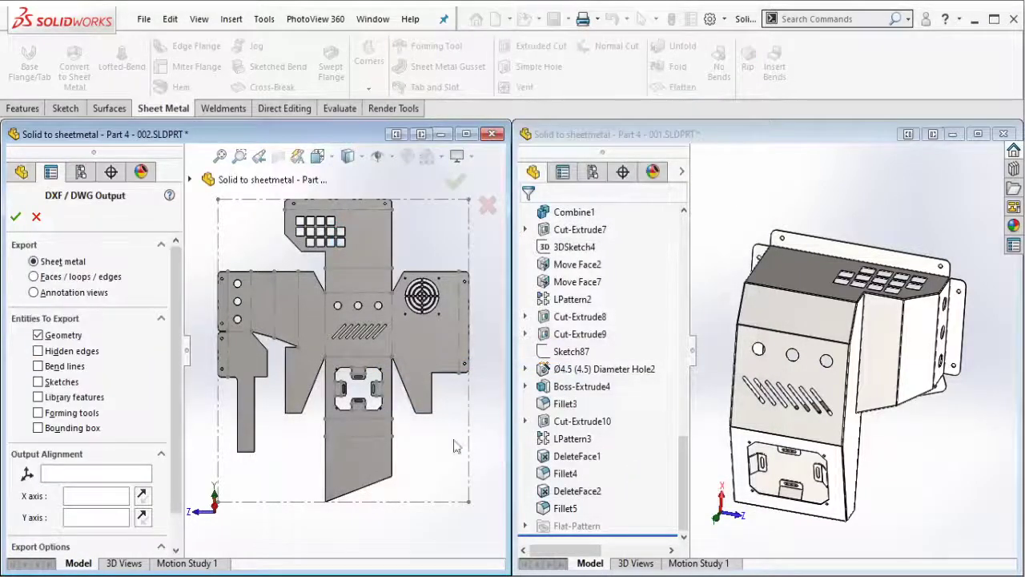
- In DXF/DWG Output, export Annotation views with *Current checked and accept
{"action": "left_click", "coordinate": [98, 294]}
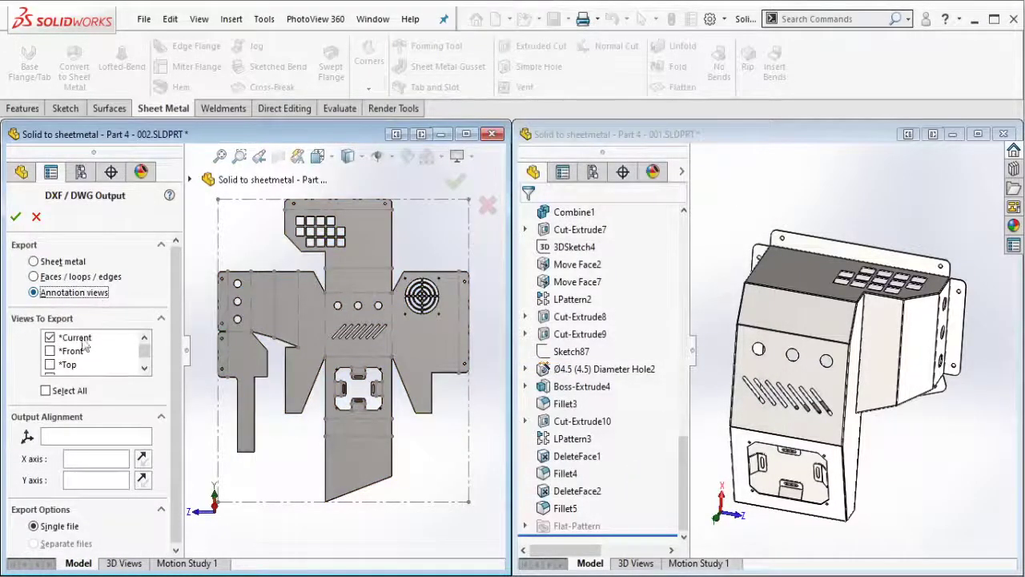
{"action": "left_click", "coordinate": [65, 340]}
{"action": "left_click", "coordinate": [52, 339]}
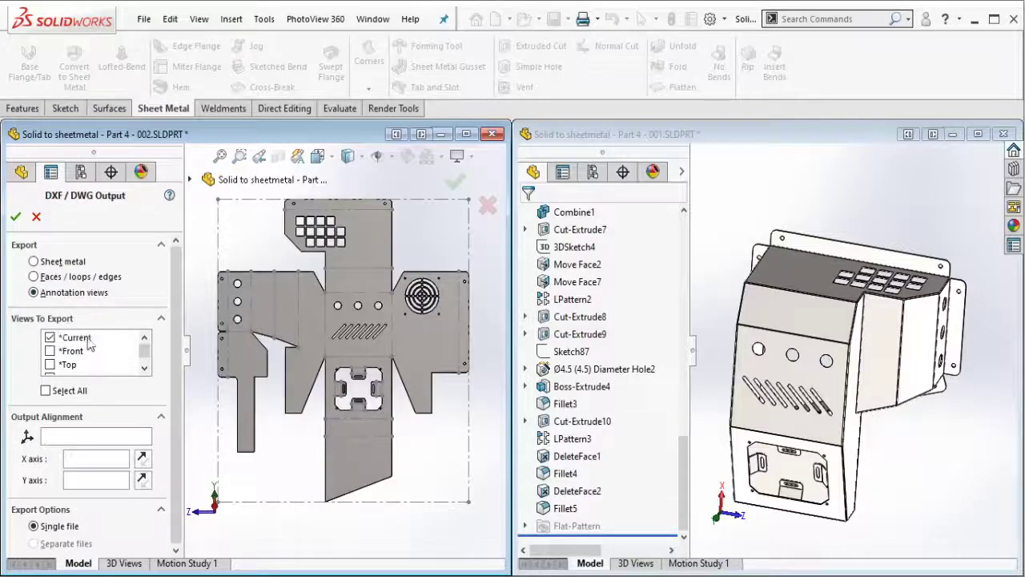
{"action": "left_click", "coordinate": [82, 342]}
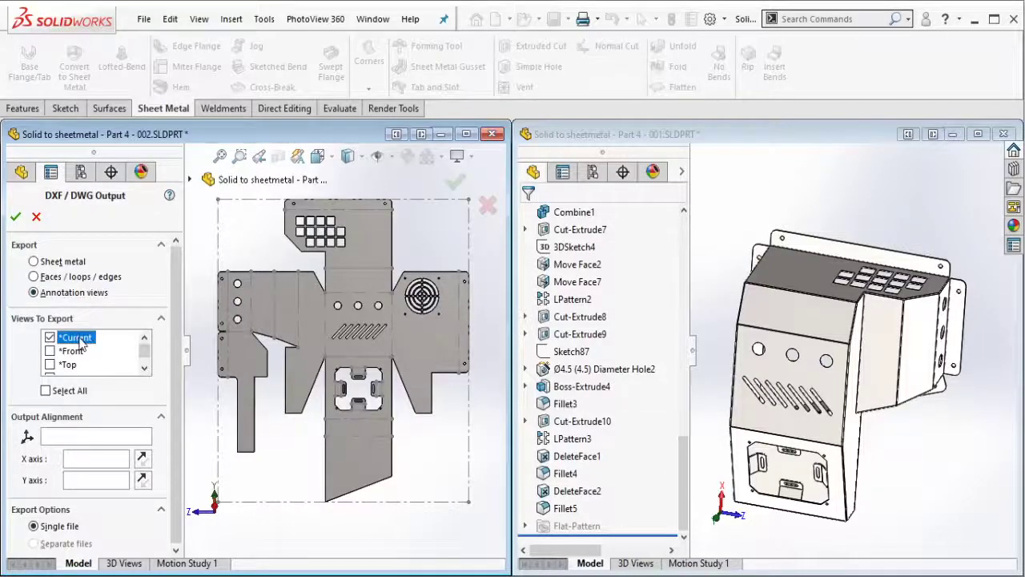
{"action": "left_click", "coordinate": [16, 216]}
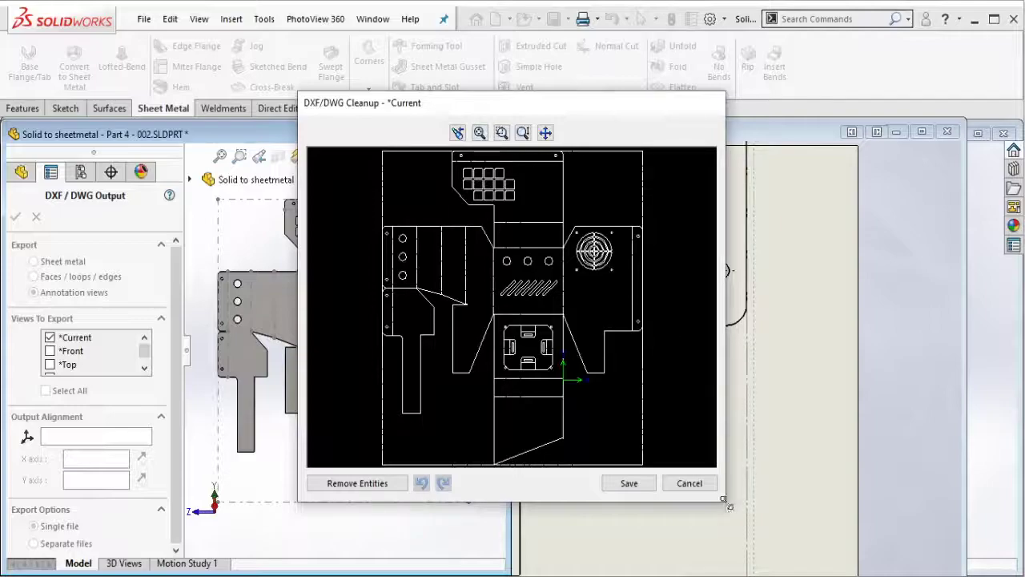
- Enlarge the DXF/DWG Cleanup preview, remove the four dashed boundary lines, and save the DWG
{"action": "left_click_drag", "start_coordinate": [731, 506], "coordinate": [969, 544]}
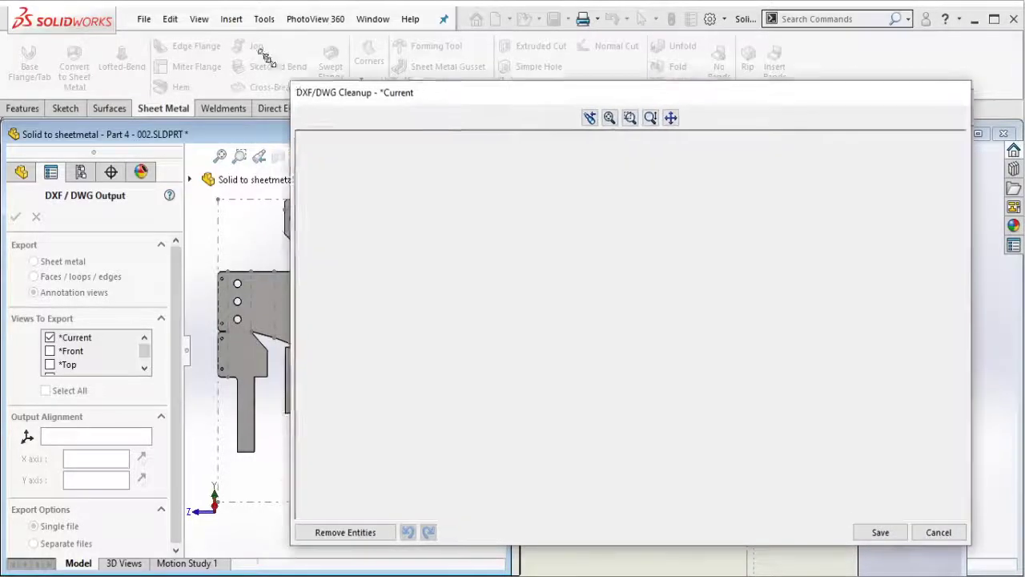
{"action": "left_click_drag", "start_coordinate": [297, 92], "coordinate": [208, 16]}
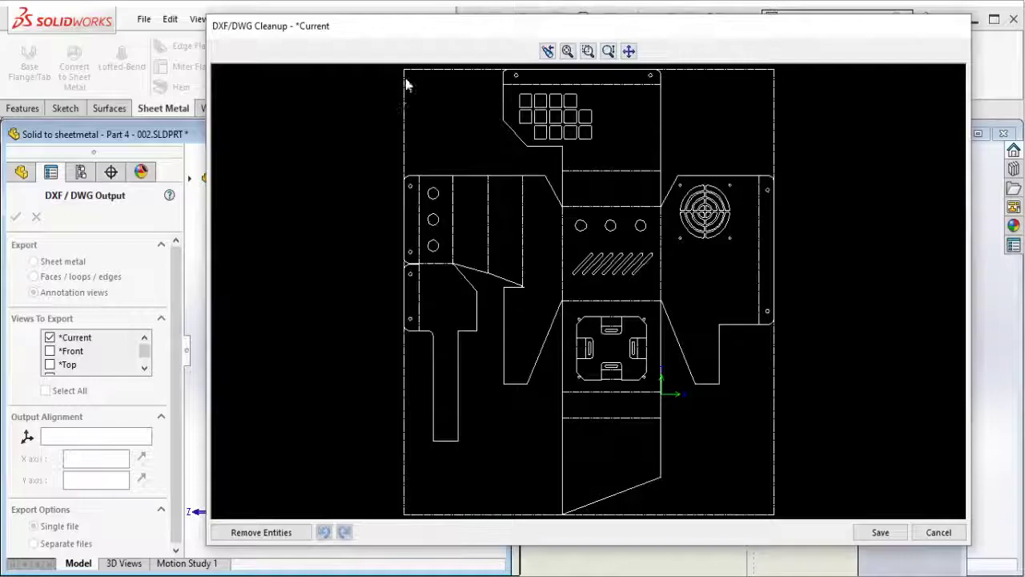
{"action": "left_click", "coordinate": [405, 84]}
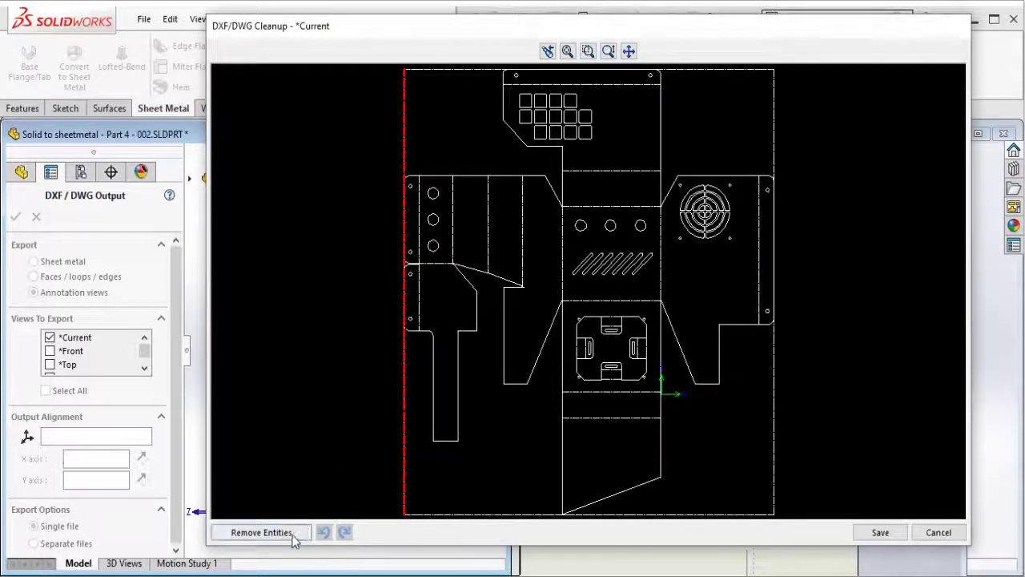
{"action": "left_click", "coordinate": [265, 531]}
{"action": "left_click", "coordinate": [774, 515]}
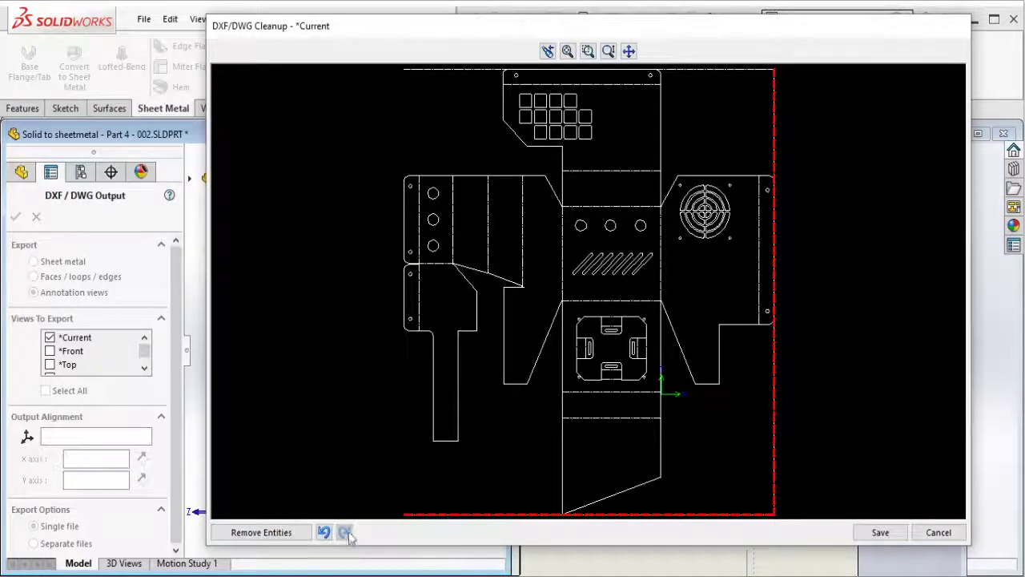
{"action": "left_click", "coordinate": [261, 531]}
{"action": "left_click", "coordinate": [748, 69]}
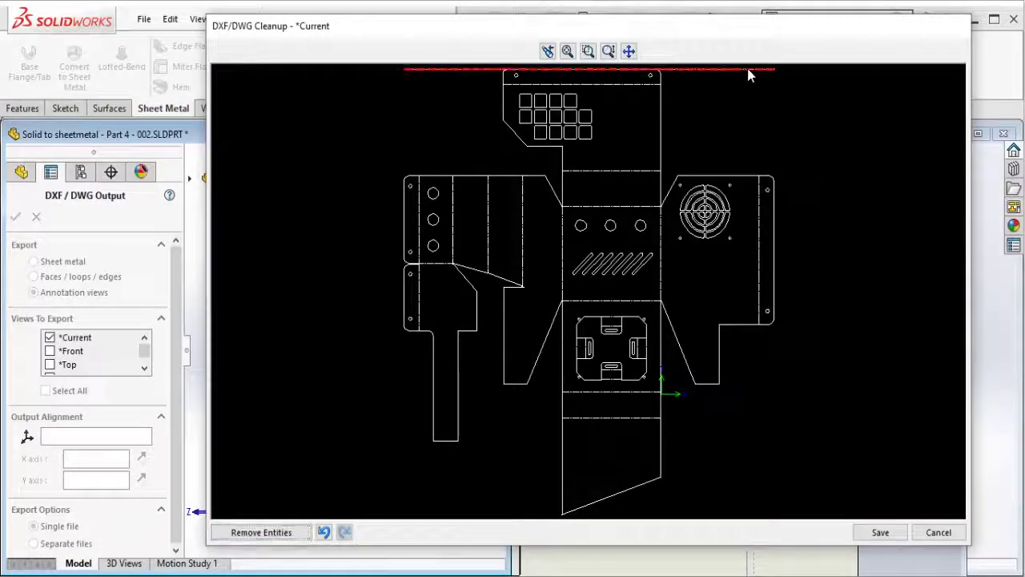
{"action": "left_click", "coordinate": [297, 532]}
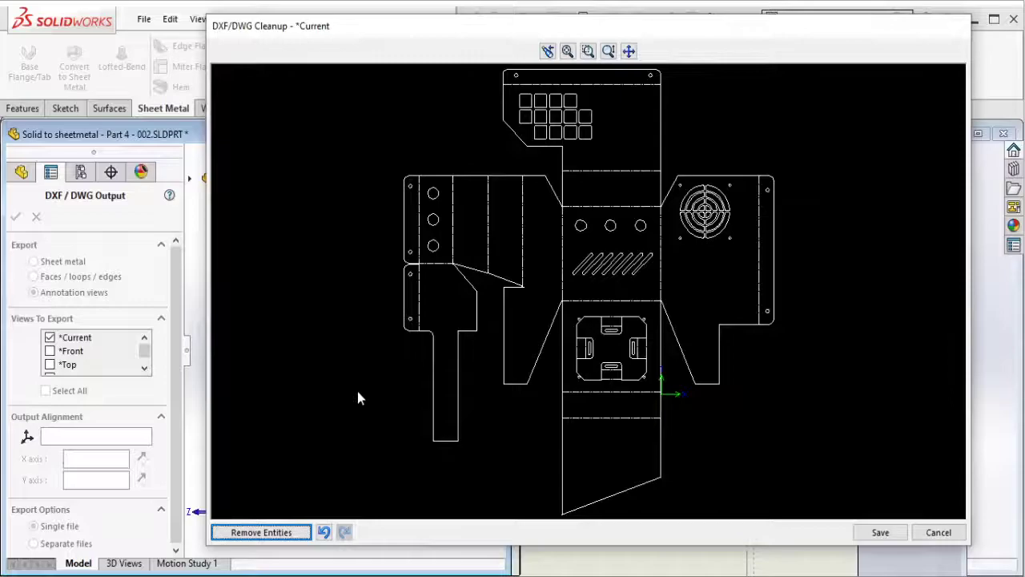
{"action": "left_click", "coordinate": [879, 533]}
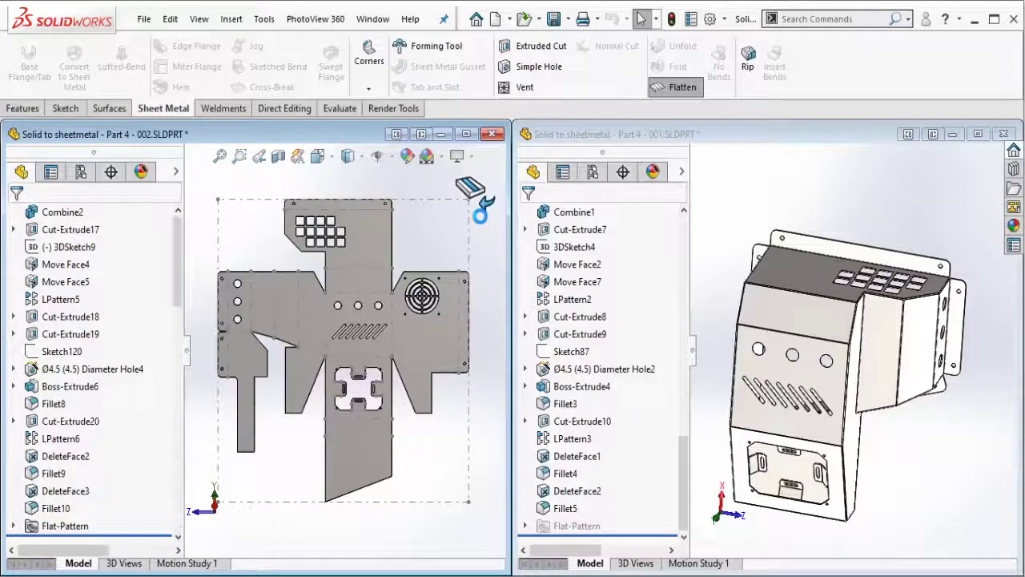
- Fold Part 002 back from its flat pattern into the 3D enclosure and rotate to inspect it
{"action": "left_click", "coordinate": [473, 193]}
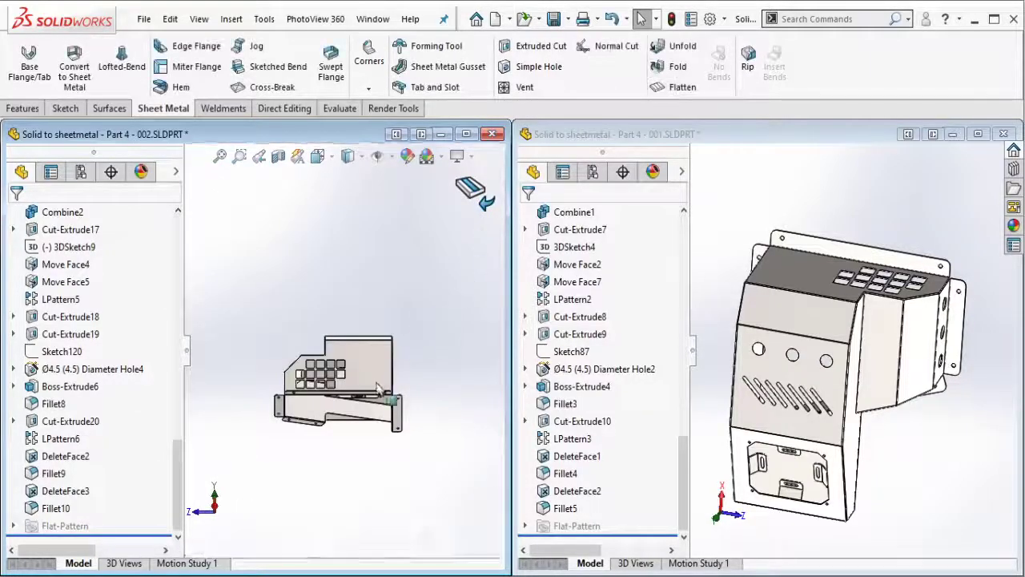
{"action": "mouse_move", "coordinate": [479, 215]}
{"action": "middle_mouse_down"}
{"action": "mouse_move", "coordinate": [355, 464]}
{"action": "mouse_move", "coordinate": [254, 372]}
{"action": "mouse_move", "coordinate": [245, 383]}
{"action": "middle_mouse_up"}
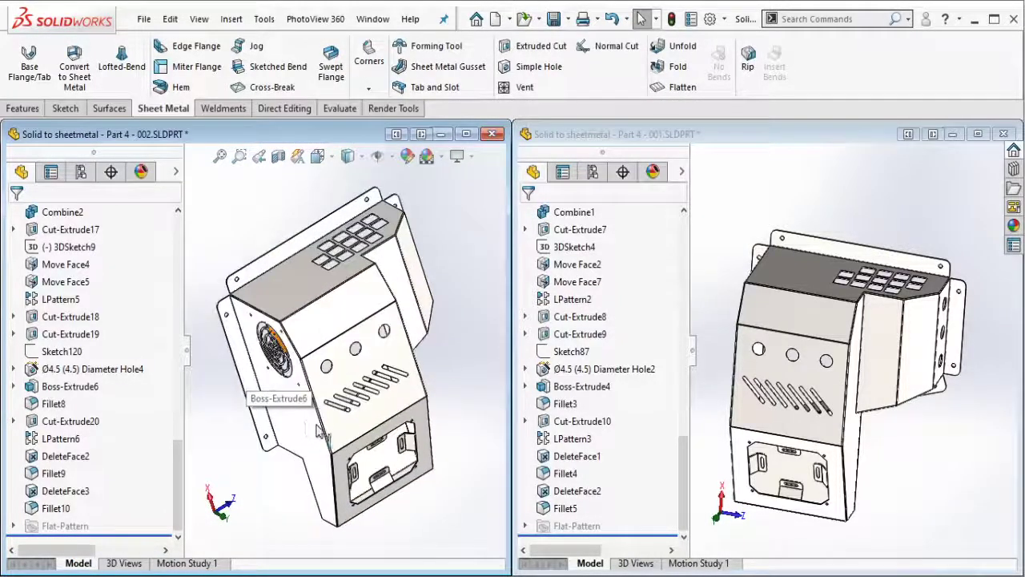
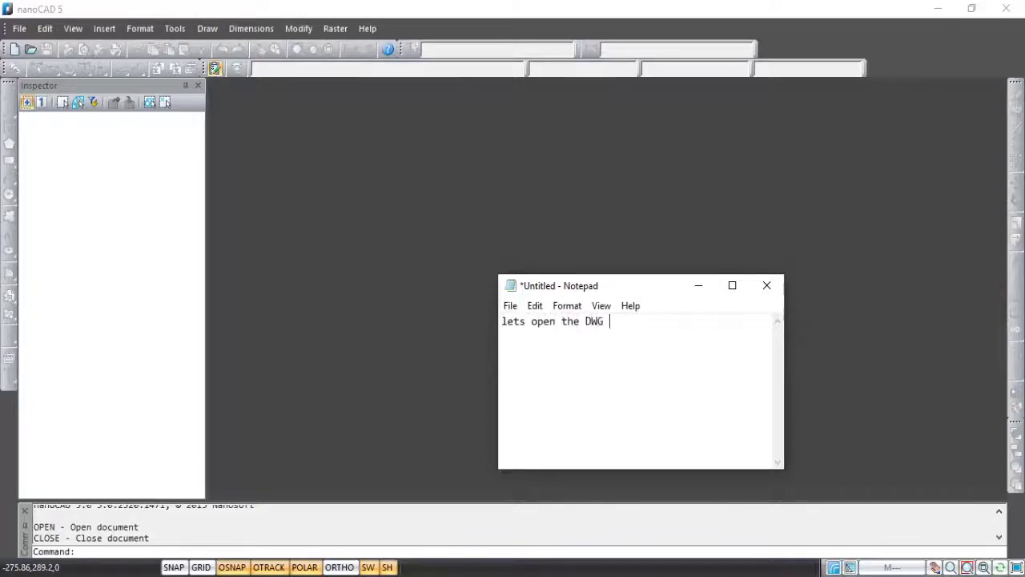
- Finish the Notepad note about opening the DWG file in nanoCAD, then erase it and minimize Notepad
{"action": "type", "text": "file in N"}
{"action": "type", "text": "anoCAD 5"}
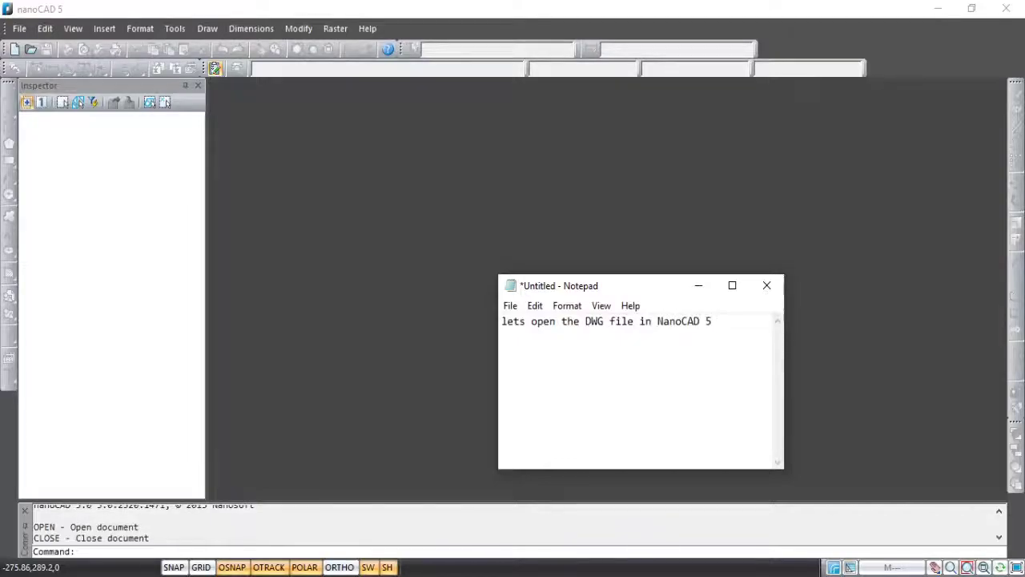
{"action": "key", "text": "ctrl+a"}
{"action": "key", "text": "BackSpace"}
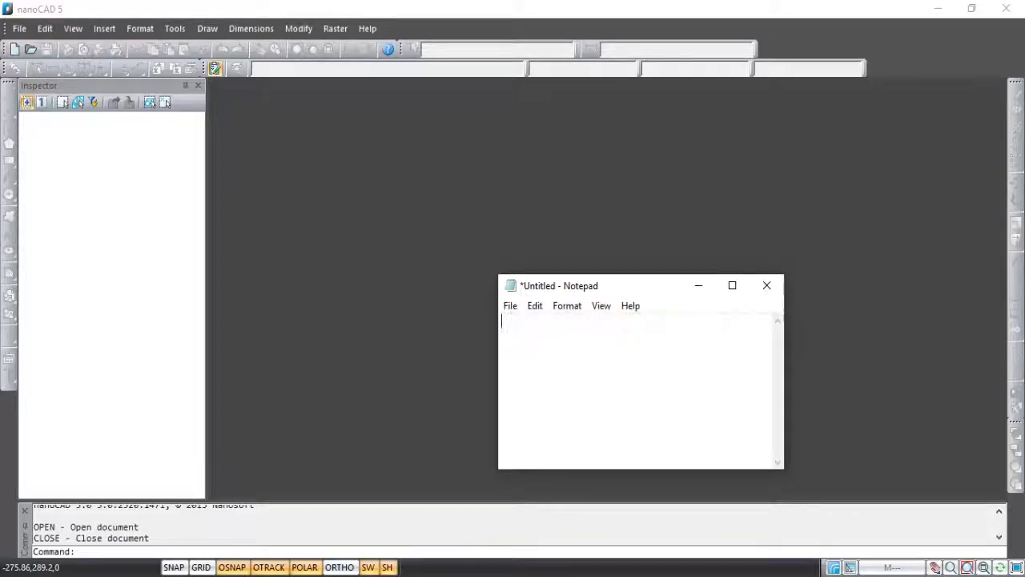
{"action": "left_click", "coordinate": [699, 286]}
{"action": "left_click", "coordinate": [350, 576]}
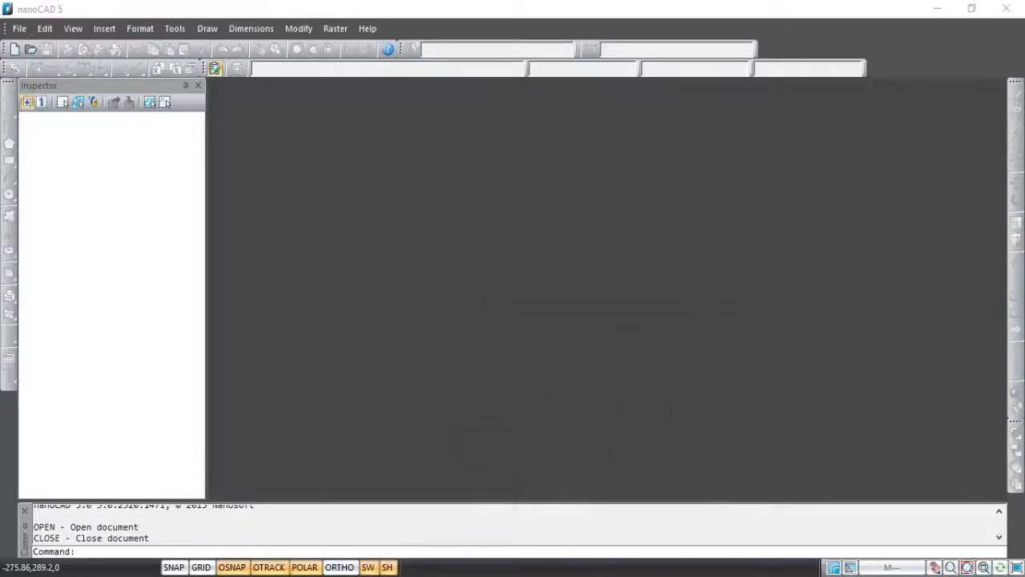
- Drag 'Flat pattern - Solid to sheetmetal - Part 4 - 002.DWG' from the course folder into nanoCAD to open it
{"action": "left_click", "coordinate": [293, 535]}
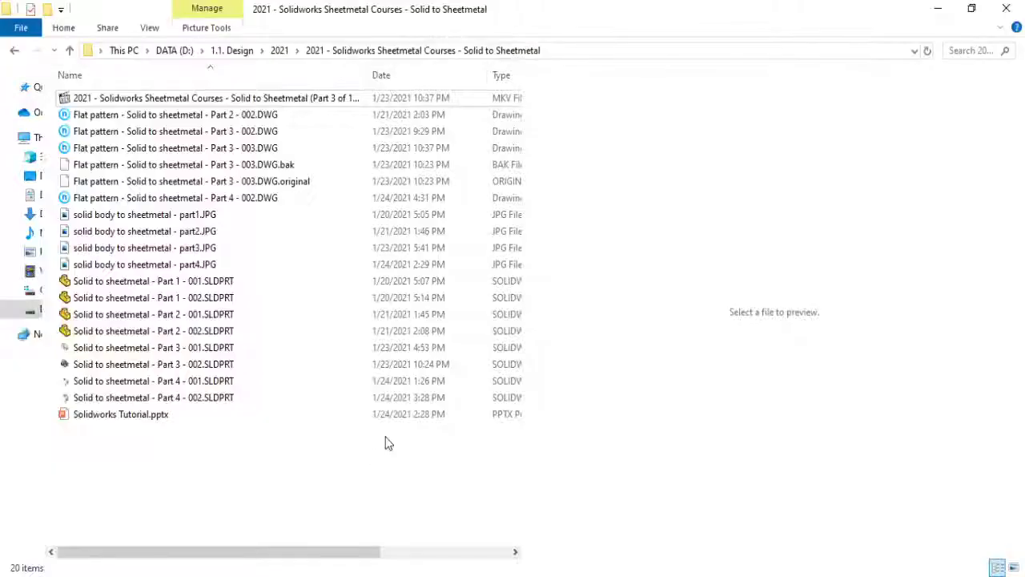
{"action": "left_click", "coordinate": [250, 203]}
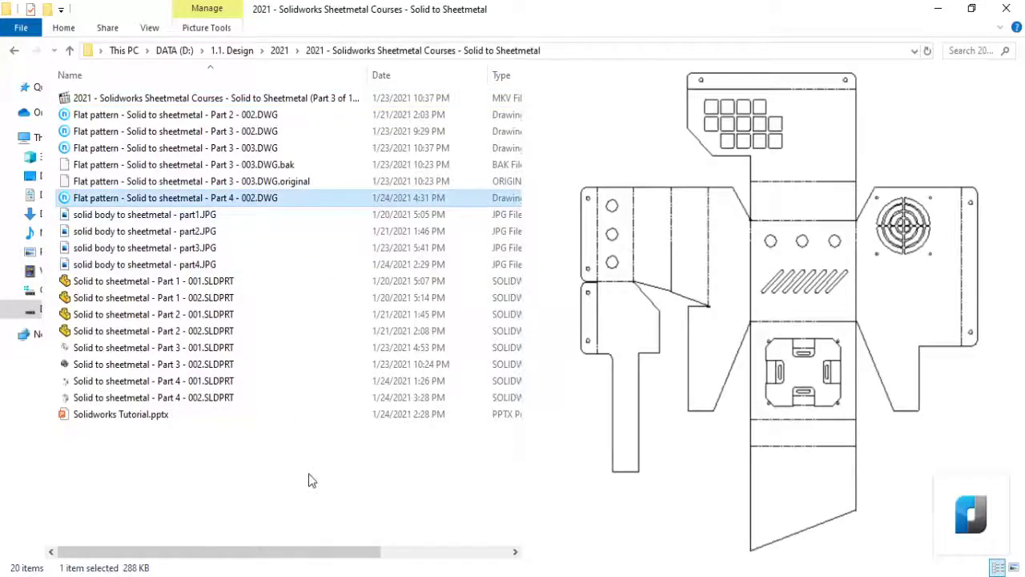
{"action": "left_click_drag", "start_coordinate": [250, 200], "coordinate": [748, 552]}
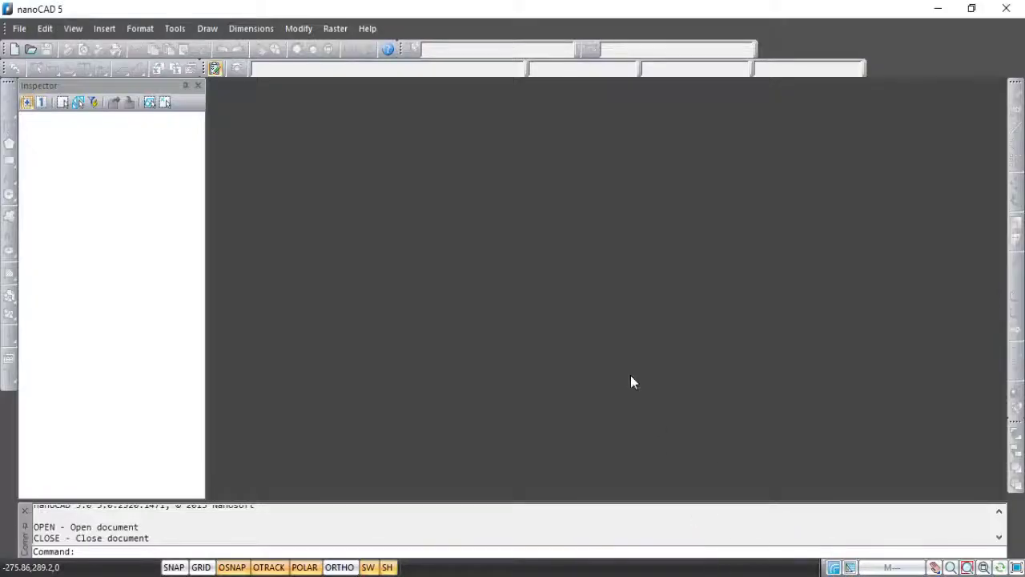
{"action": "left_click_drag", "start_coordinate": [748, 552], "coordinate": [631, 378]}
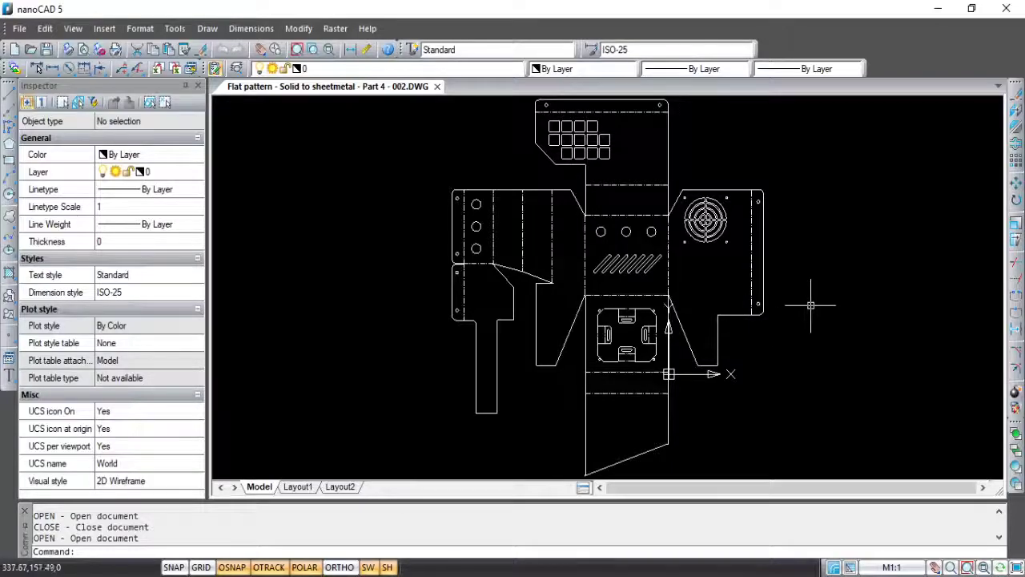
- Set all 436 flat-pattern objects to By Layer color
{"action": "scroll", "coordinate": [496, 287], "scroll_direction": "down", "scroll_amount": 2}
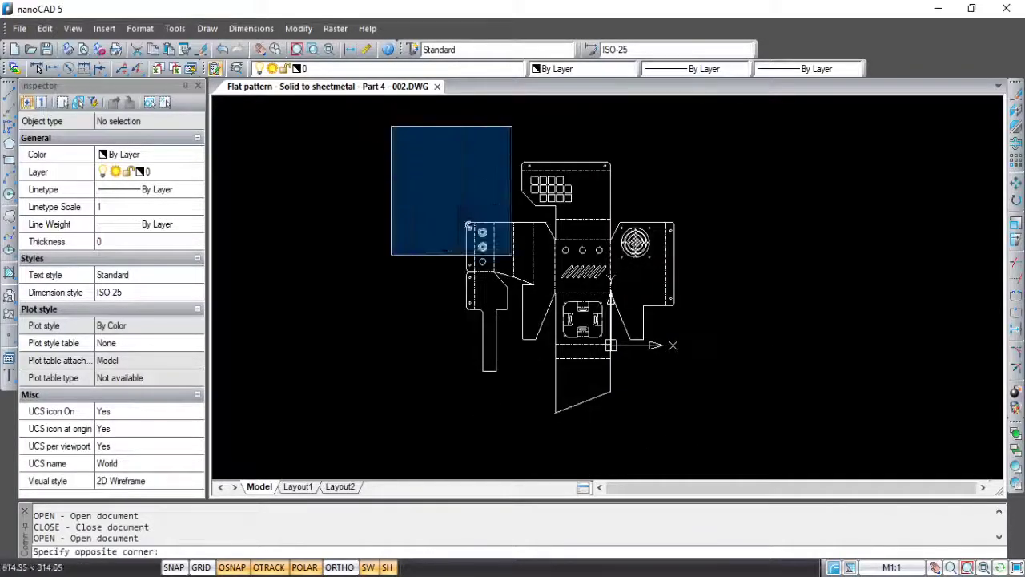
{"action": "left_click_drag", "start_coordinate": [391, 126], "coordinate": [753, 442]}
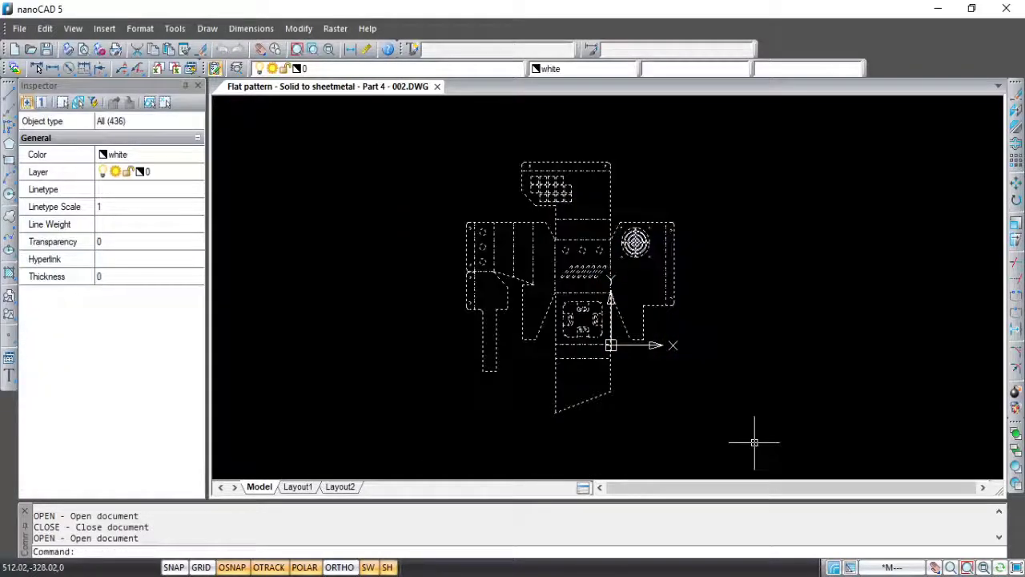
{"action": "left_click", "coordinate": [630, 69]}
{"action": "left_click", "coordinate": [585, 85]}
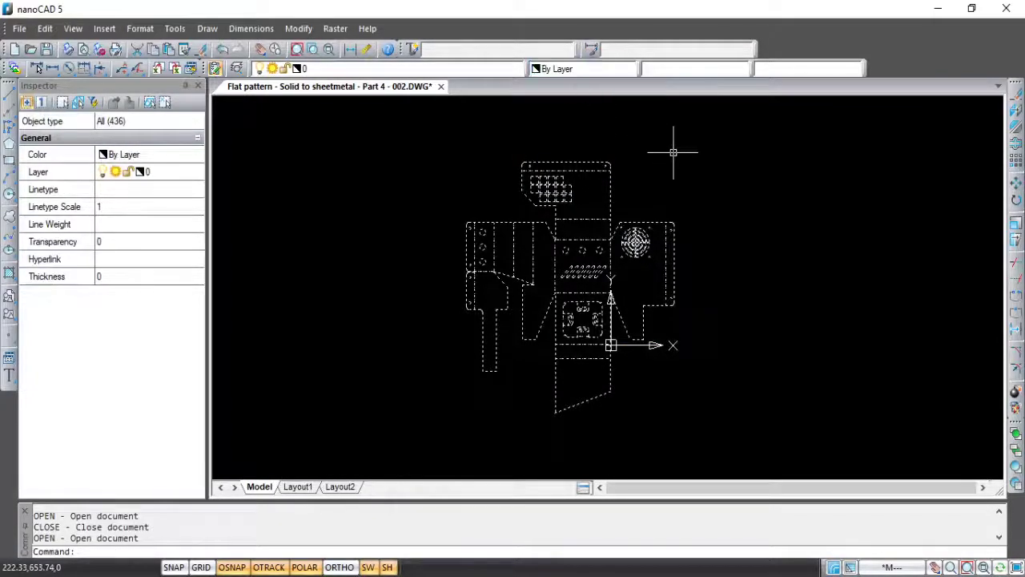
{"action": "key", "text": "Escape"}
- Zoom in and open the layer manager from the Format menu
{"action": "scroll", "coordinate": [669, 156], "scroll_direction": "up", "scroll_amount": 1}
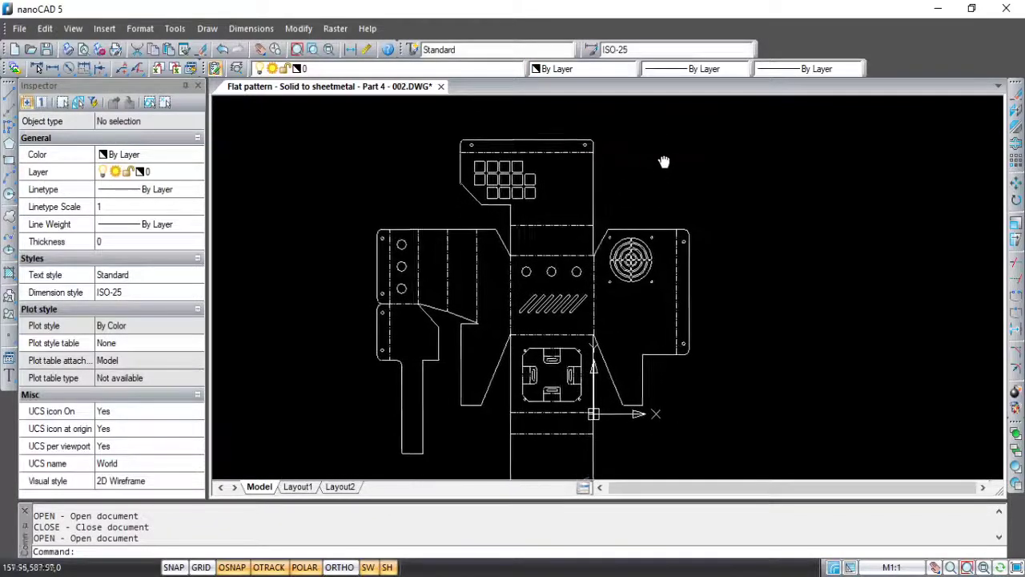
{"action": "scroll", "coordinate": [664, 144], "scroll_direction": "up", "scroll_amount": 1}
{"action": "left_click", "coordinate": [140, 28]}
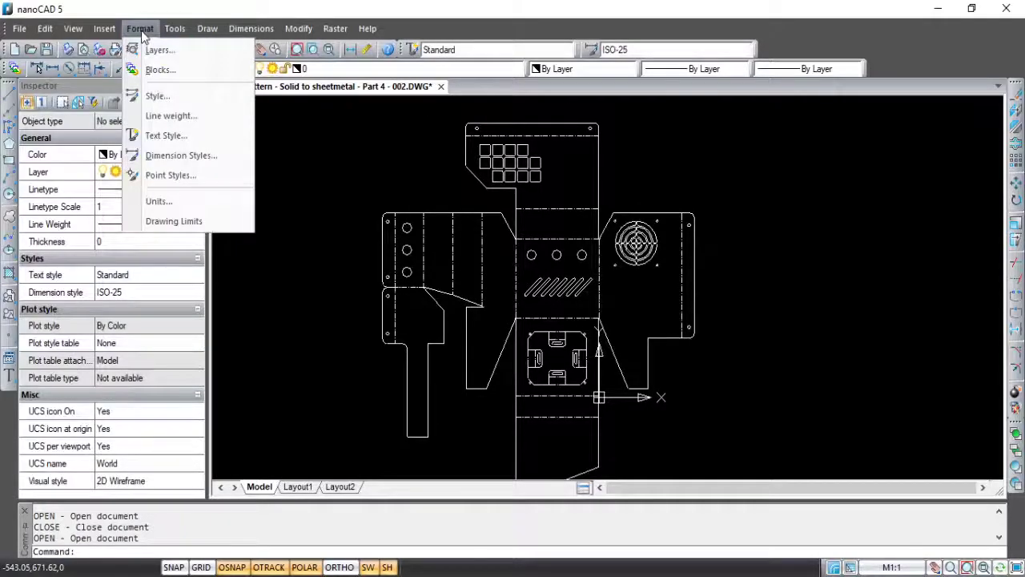
{"action": "left_click", "coordinate": [158, 56]}
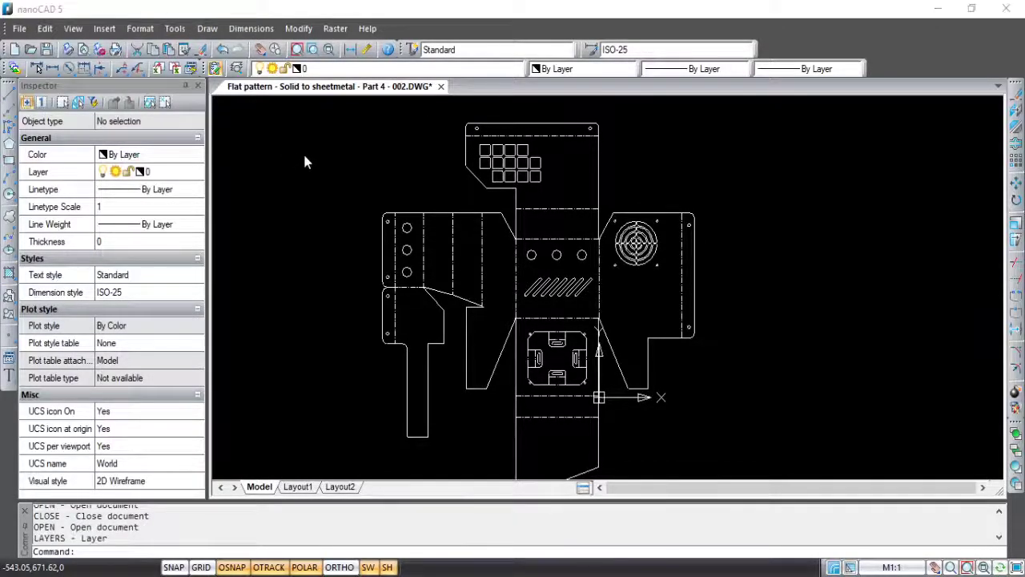
- Add four new layers, Layer1 through Layer4
{"action": "left_click", "coordinate": [410, 185]}
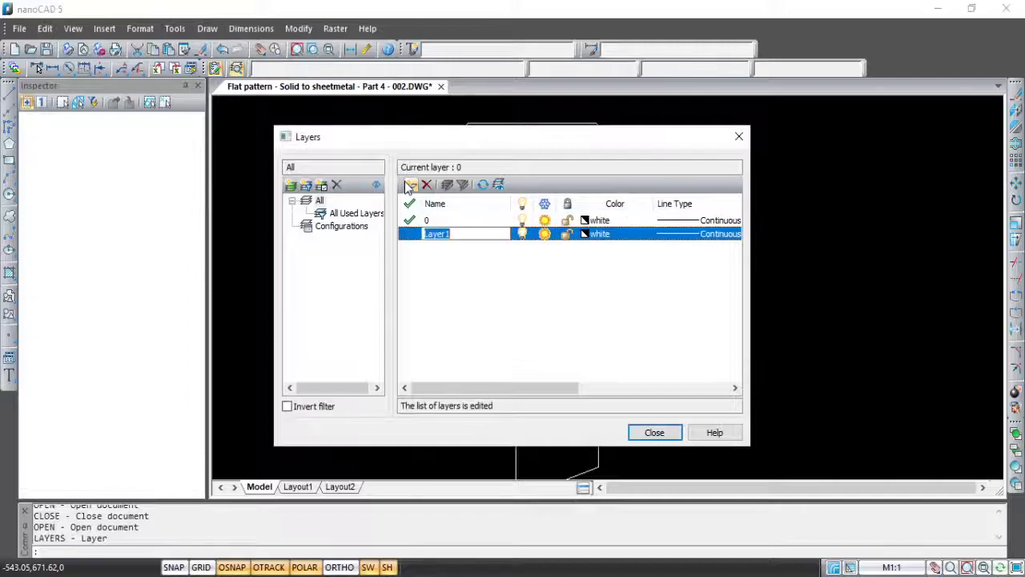
{"action": "left_click", "coordinate": [410, 185]}
{"action": "left_click", "coordinate": [410, 185]}
{"action": "left_click", "coordinate": [410, 185]}
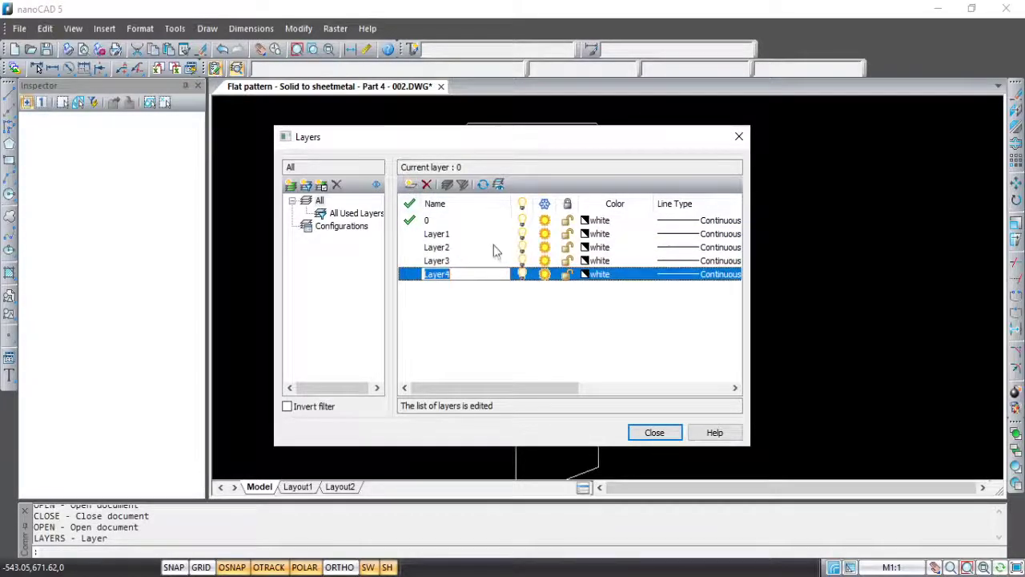
- Color Layer1 red, Layer2 blue, Layer3 green and Layer4 magenta, then close the layer manager
{"action": "left_click", "coordinate": [494, 236]}
{"action": "left_click", "coordinate": [602, 234]}
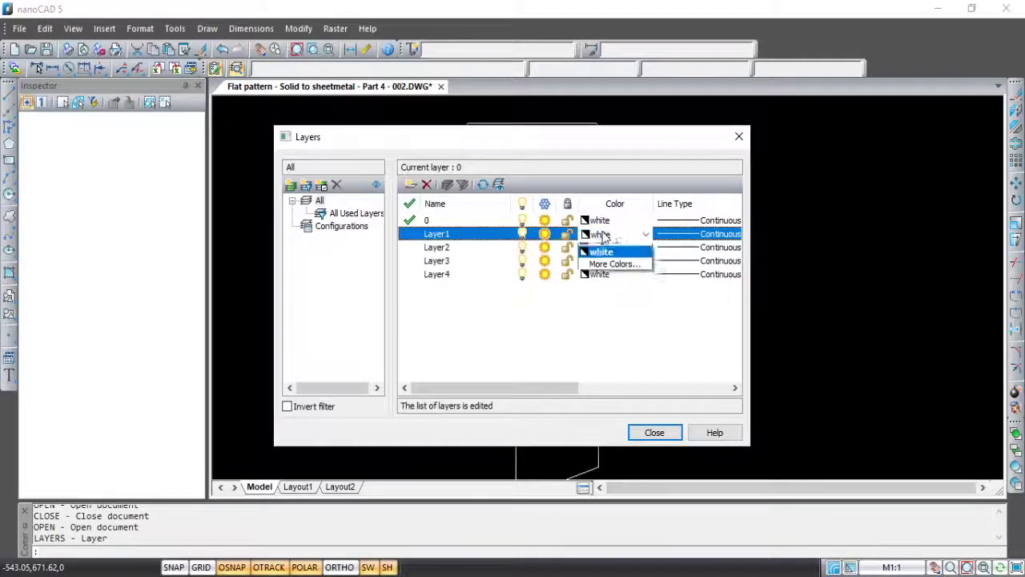
{"action": "left_click", "coordinate": [608, 250]}
{"action": "left_click", "coordinate": [611, 250]}
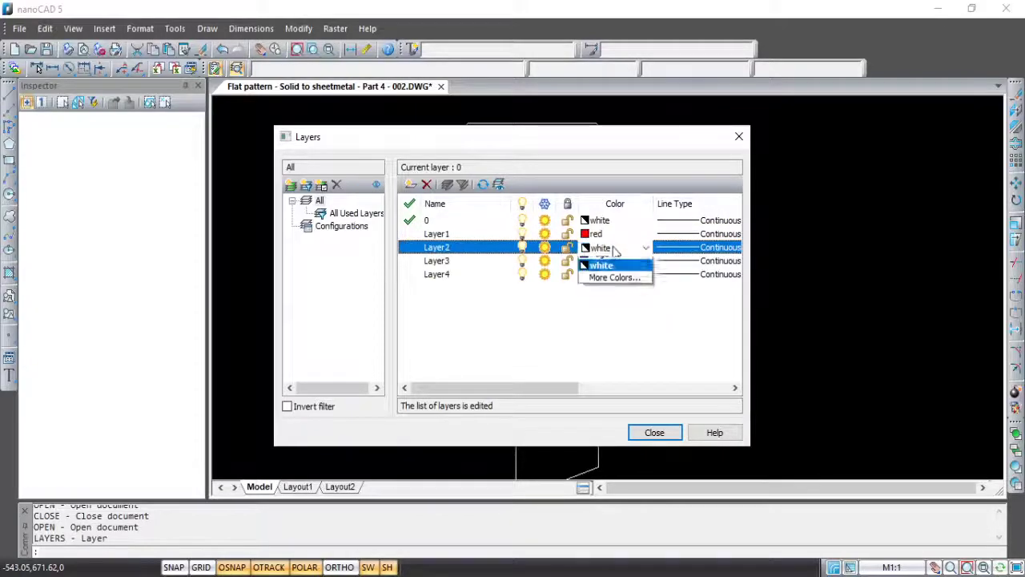
{"action": "left_click", "coordinate": [606, 310]}
{"action": "left_click", "coordinate": [610, 264]}
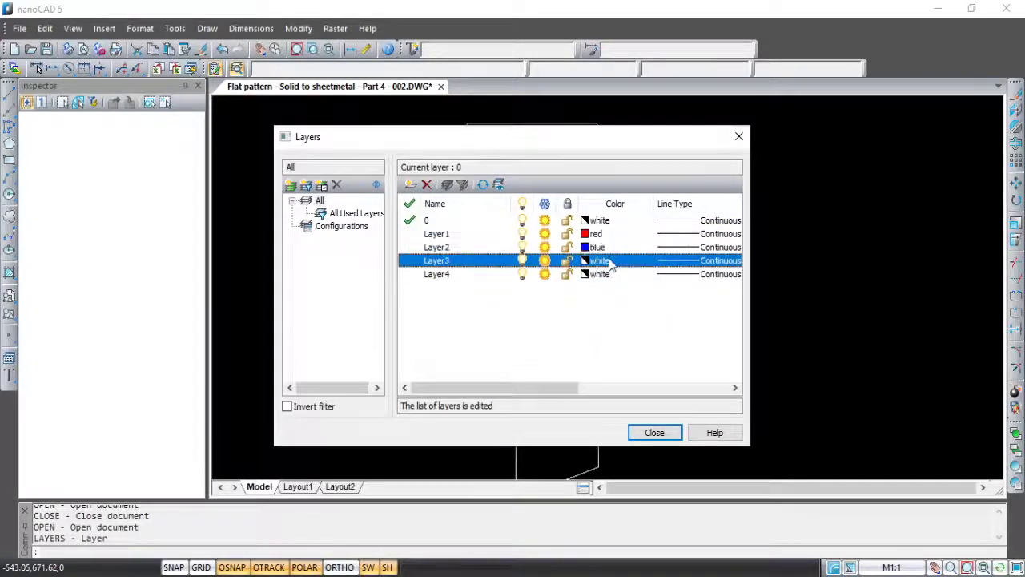
{"action": "left_click", "coordinate": [610, 262]}
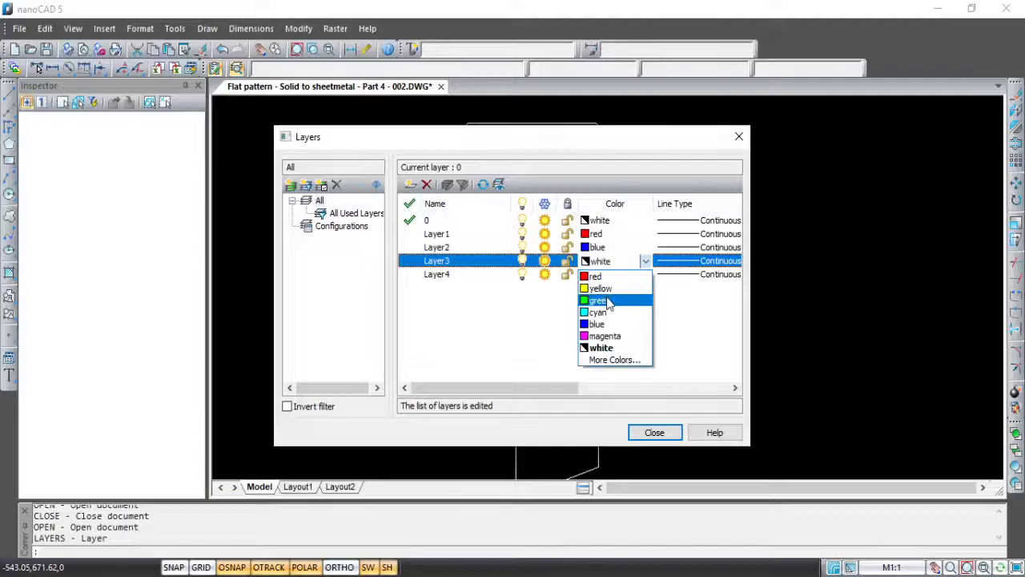
{"action": "left_click", "coordinate": [609, 300]}
{"action": "left_click", "coordinate": [611, 275]}
{"action": "left_click", "coordinate": [611, 275]}
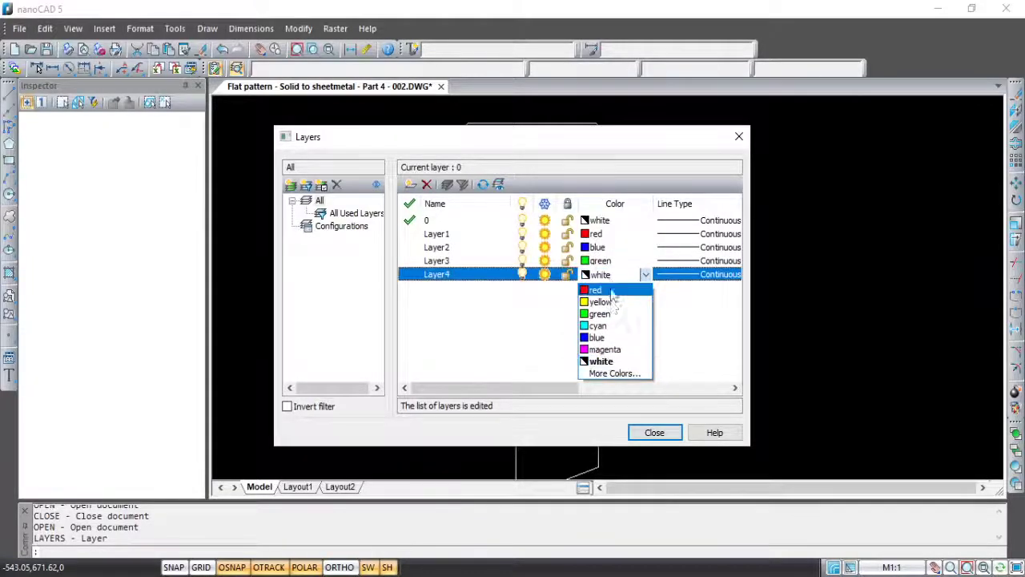
{"action": "left_click", "coordinate": [610, 350]}
{"action": "left_click", "coordinate": [650, 433]}
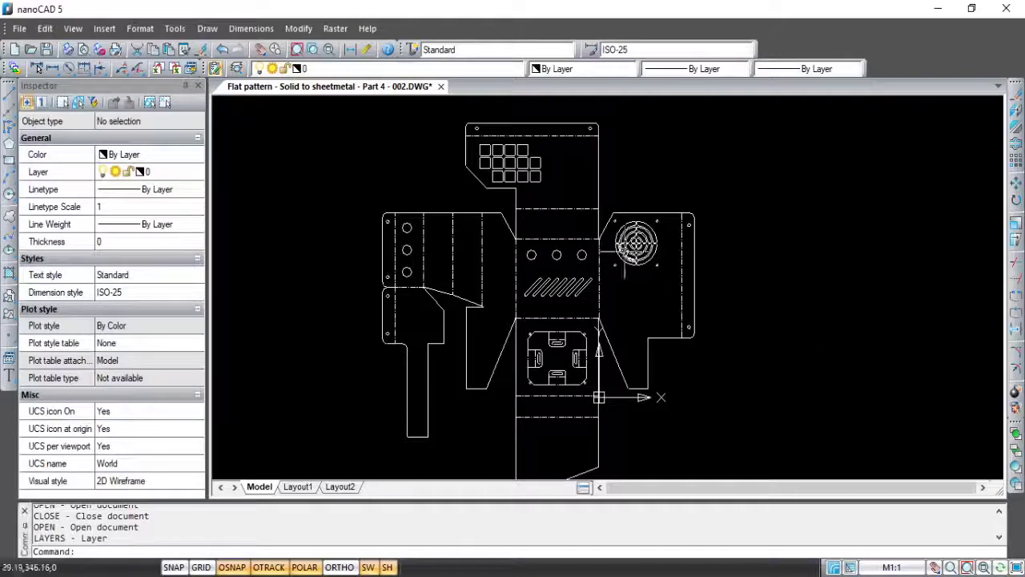
- Select all 14 dashed bend lines across the flat pattern's flaps and strips
{"action": "scroll", "coordinate": [515, 176], "scroll_direction": "up", "scroll_amount": 2}
{"action": "left_click", "coordinate": [585, 117]}
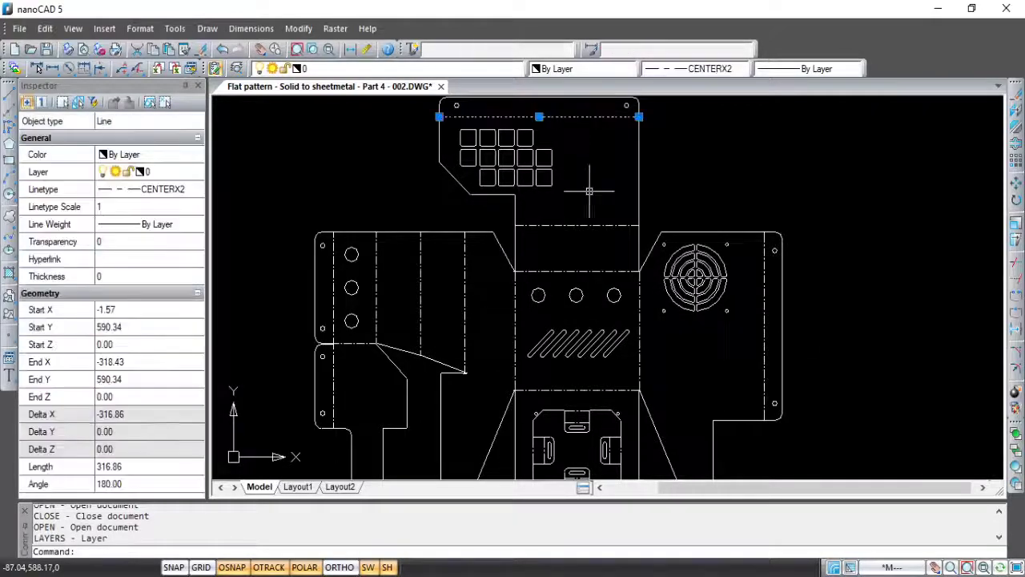
{"action": "left_click", "coordinate": [590, 225]}
{"action": "left_click", "coordinate": [591, 270]}
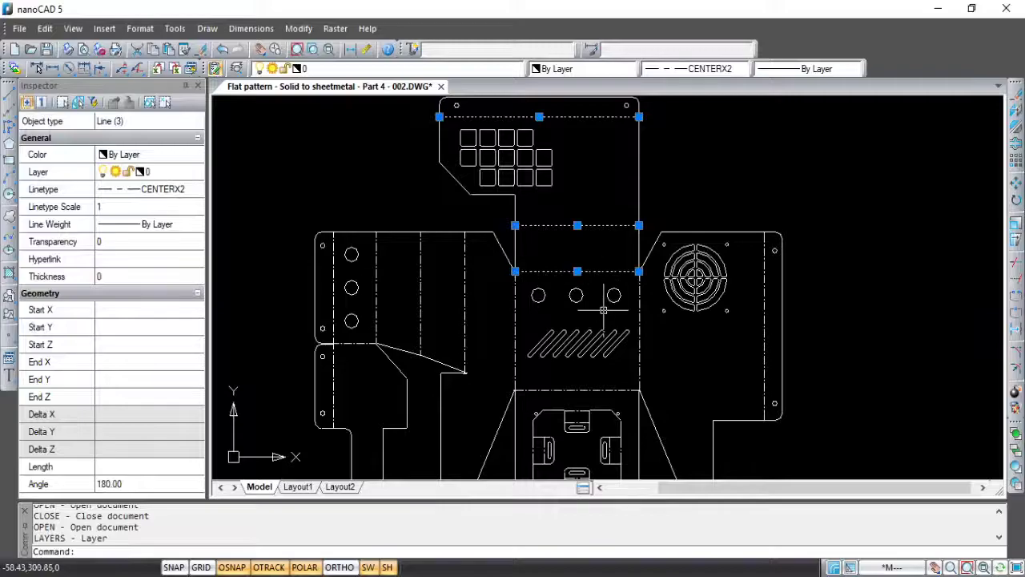
{"action": "left_click", "coordinate": [588, 390]}
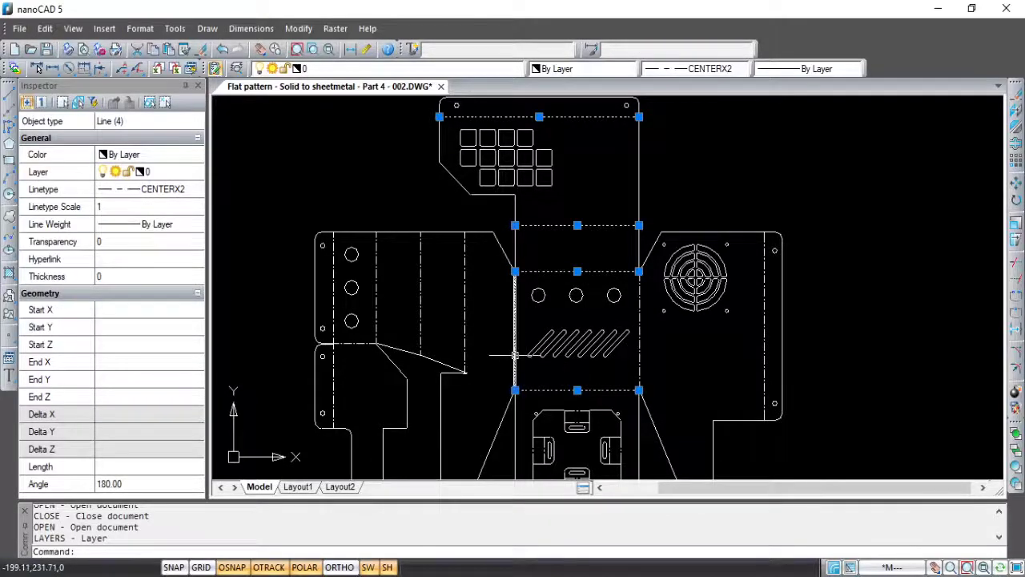
{"action": "left_click", "coordinate": [515, 356]}
{"action": "left_click", "coordinate": [639, 352]}
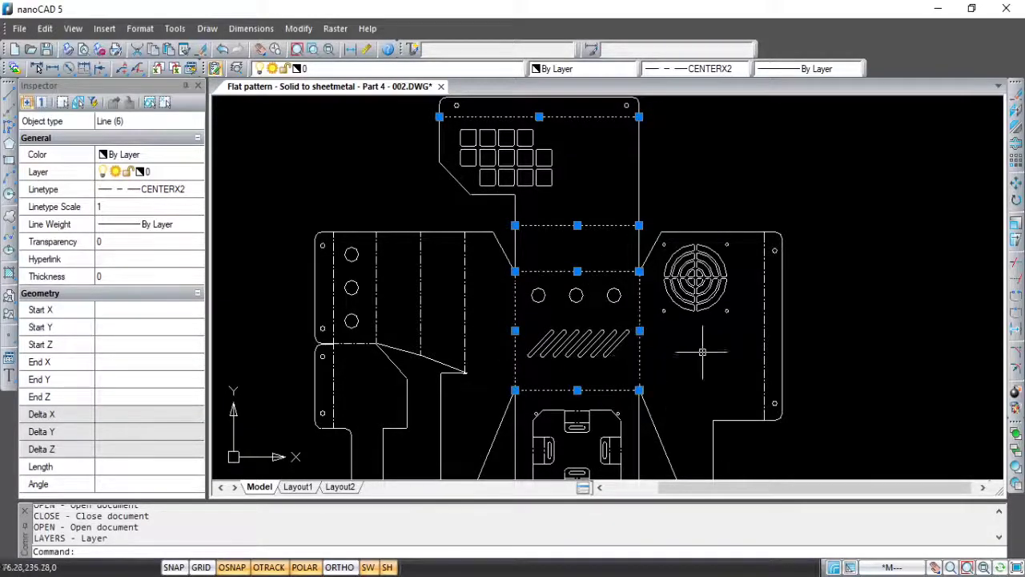
{"action": "left_click", "coordinate": [765, 345]}
{"action": "left_click", "coordinate": [464, 311]}
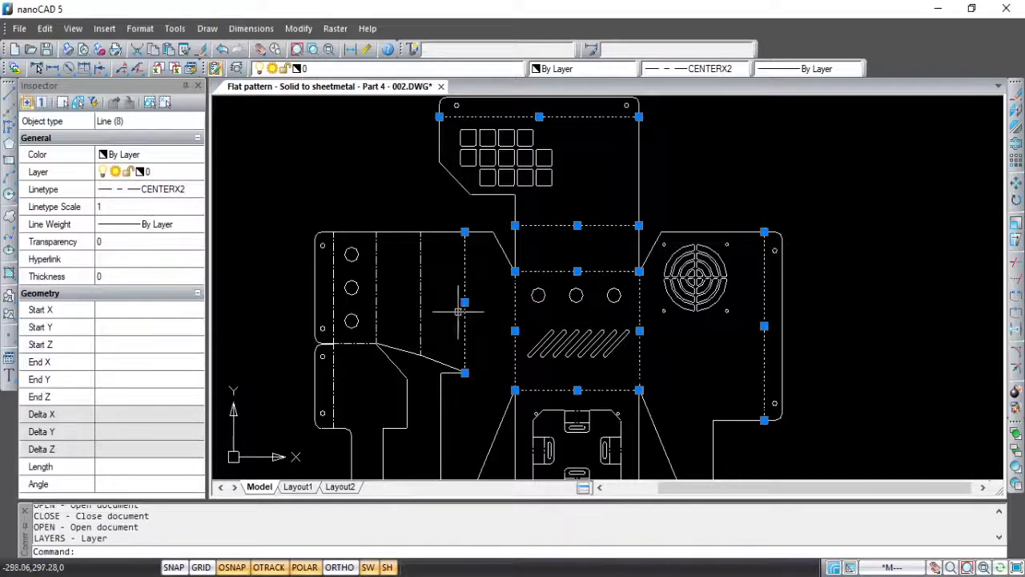
{"action": "left_click", "coordinate": [421, 313]}
{"action": "left_click", "coordinate": [376, 304]}
{"action": "left_click", "coordinate": [333, 292]}
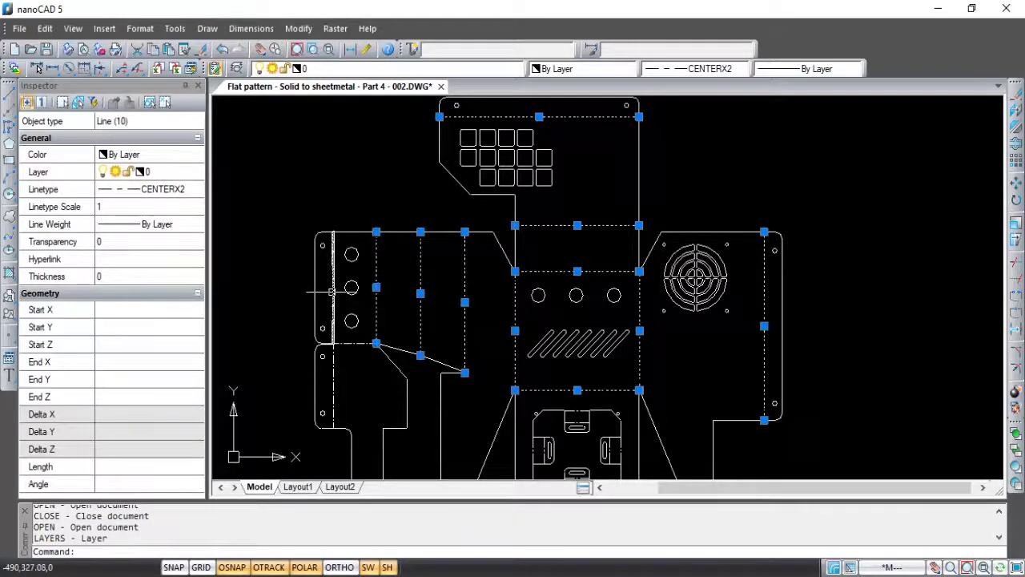
{"action": "left_click", "coordinate": [333, 384]}
{"action": "middle_click_drag", "start_coordinate": [591, 355], "coordinate": [597, 230]}
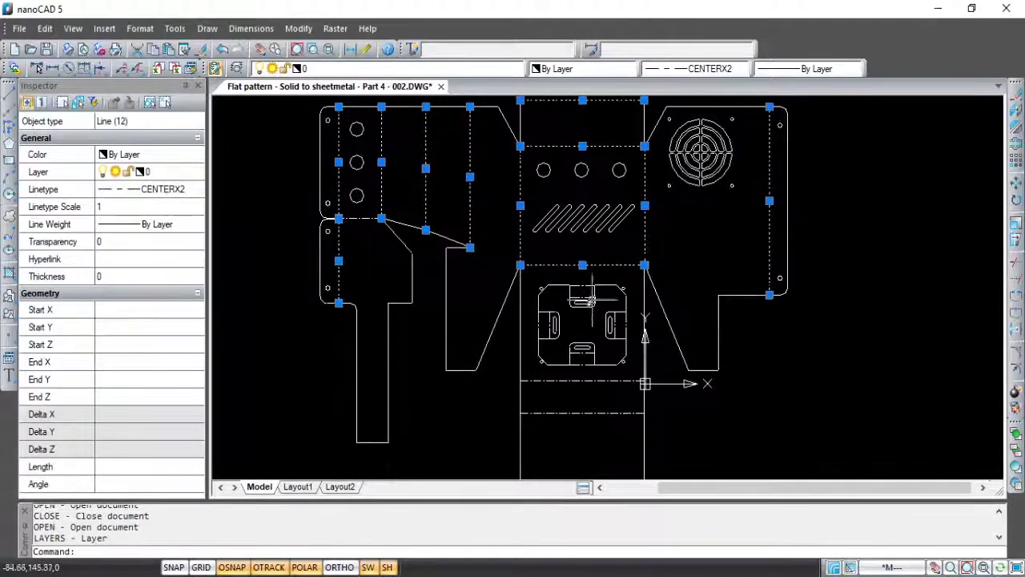
{"action": "left_click", "coordinate": [578, 381]}
{"action": "left_click", "coordinate": [578, 411]}
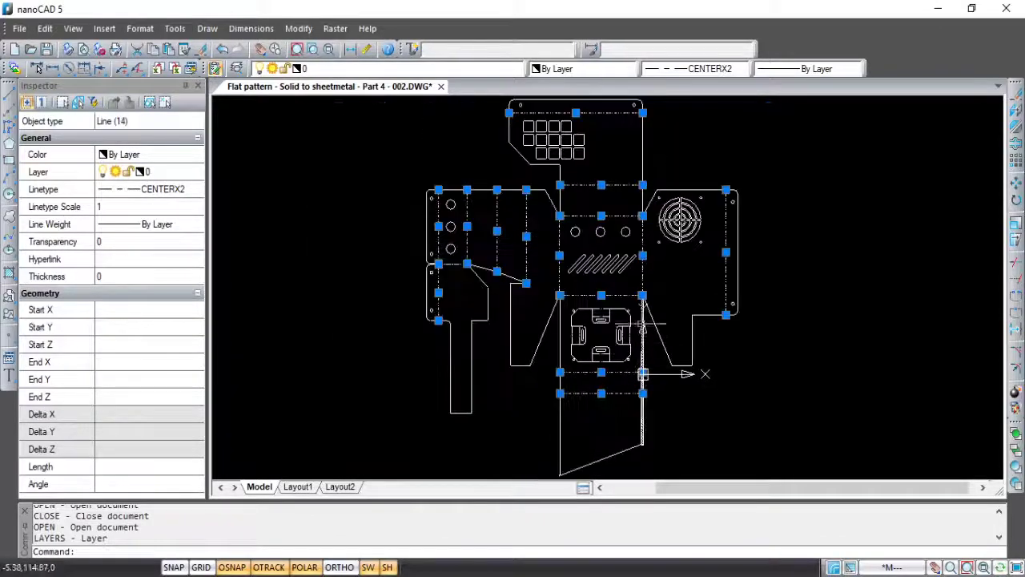
- Assign the selected bend lines to Layer1 so they draw red
{"action": "scroll", "coordinate": [636, 344], "scroll_direction": "down", "scroll_amount": 2}
{"action": "scroll", "coordinate": [637, 320], "scroll_direction": "down", "scroll_amount": 1}
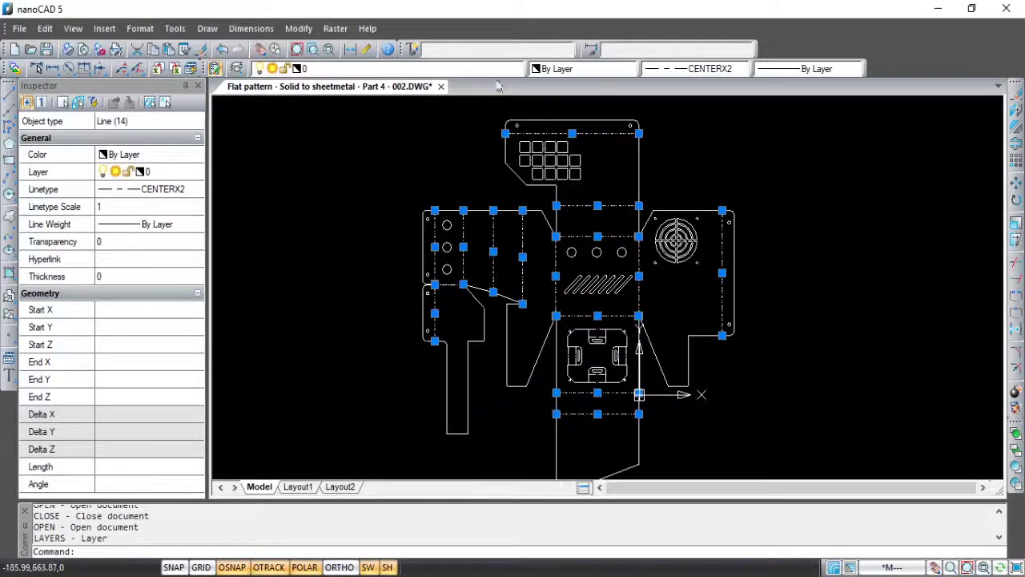
{"action": "left_click", "coordinate": [438, 68]}
{"action": "left_click", "coordinate": [406, 96]}
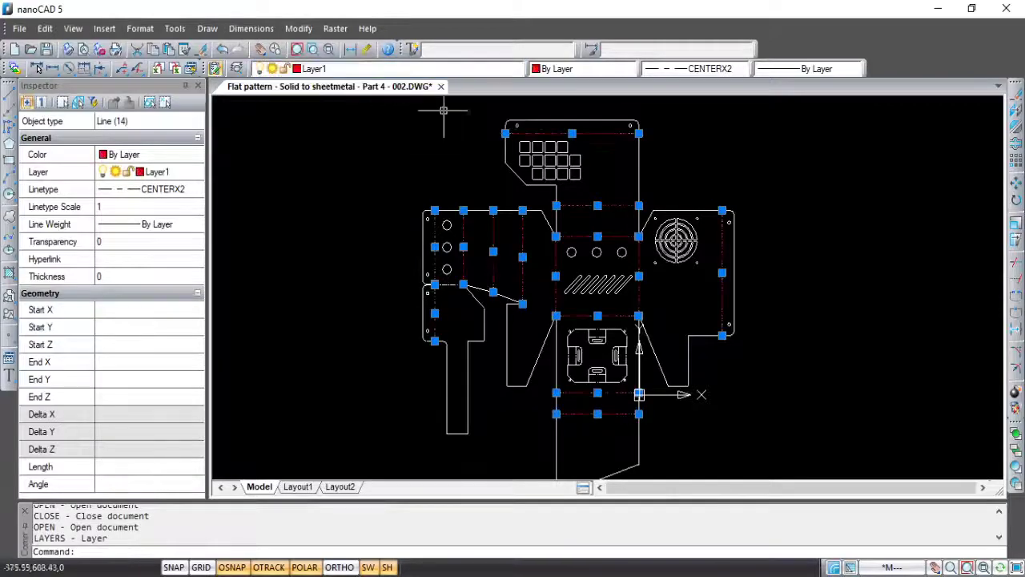
{"action": "key", "text": "Escape"}
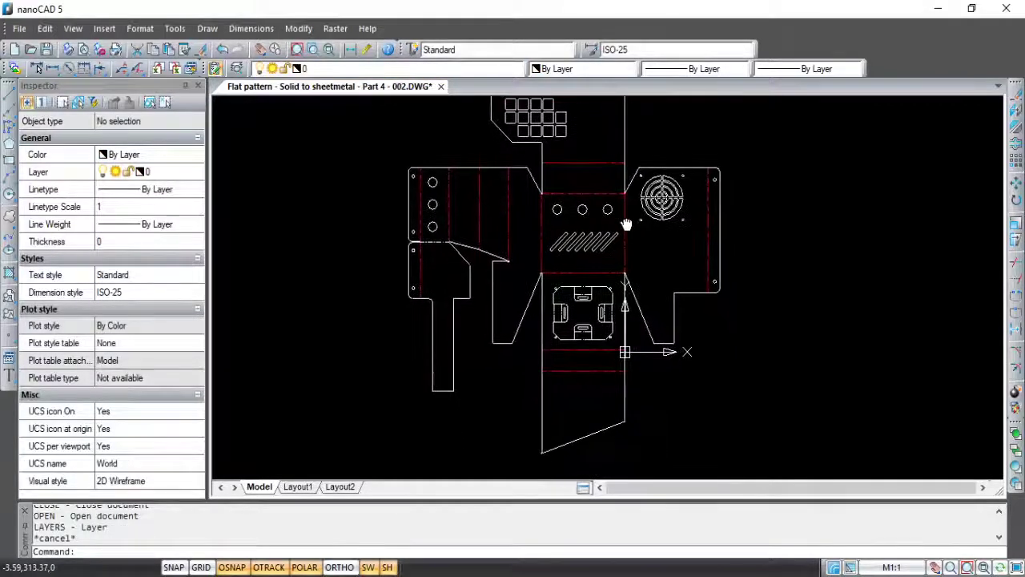
- Window-select the fan grille and put it on magenta Layer4
{"action": "middle_click_drag", "start_coordinate": [638, 266], "coordinate": [715, 250]}
{"action": "scroll", "coordinate": [660, 192], "scroll_direction": "up", "scroll_amount": 2}
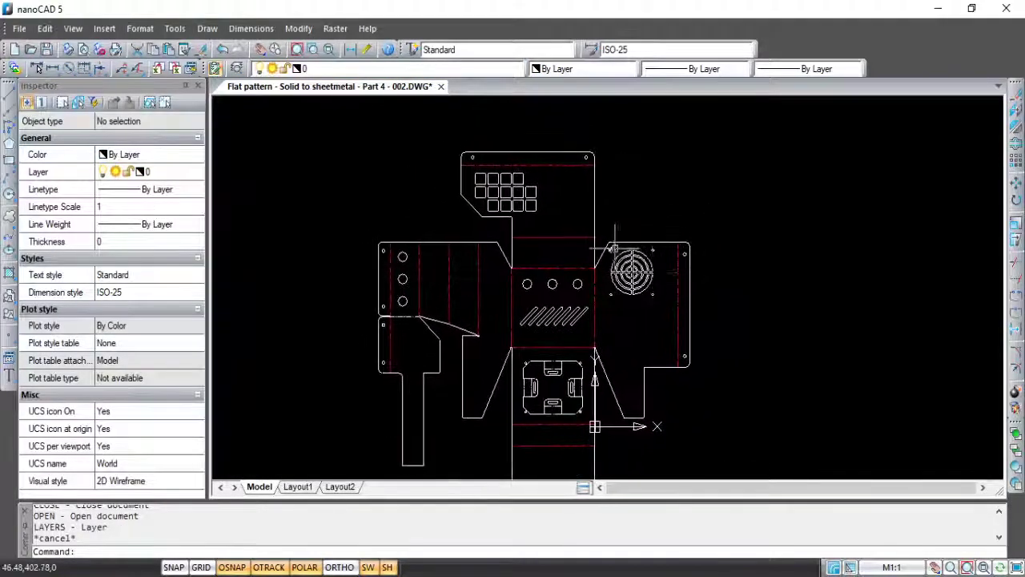
{"action": "scroll", "coordinate": [660, 192], "scroll_direction": "up", "scroll_amount": 3}
{"action": "left_click", "coordinate": [579, 238]}
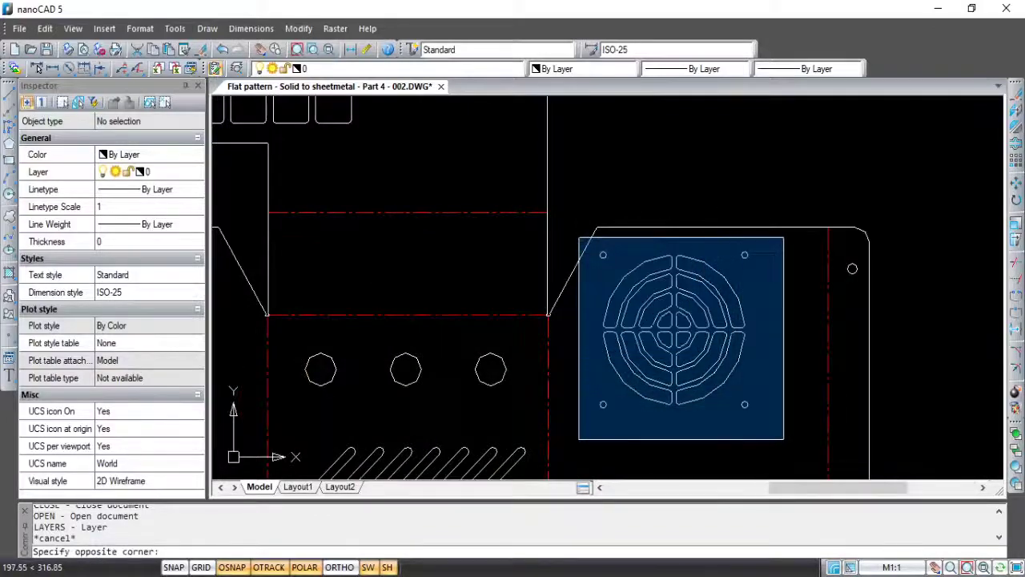
{"action": "left_click", "coordinate": [807, 466]}
{"action": "left_click", "coordinate": [490, 70]}
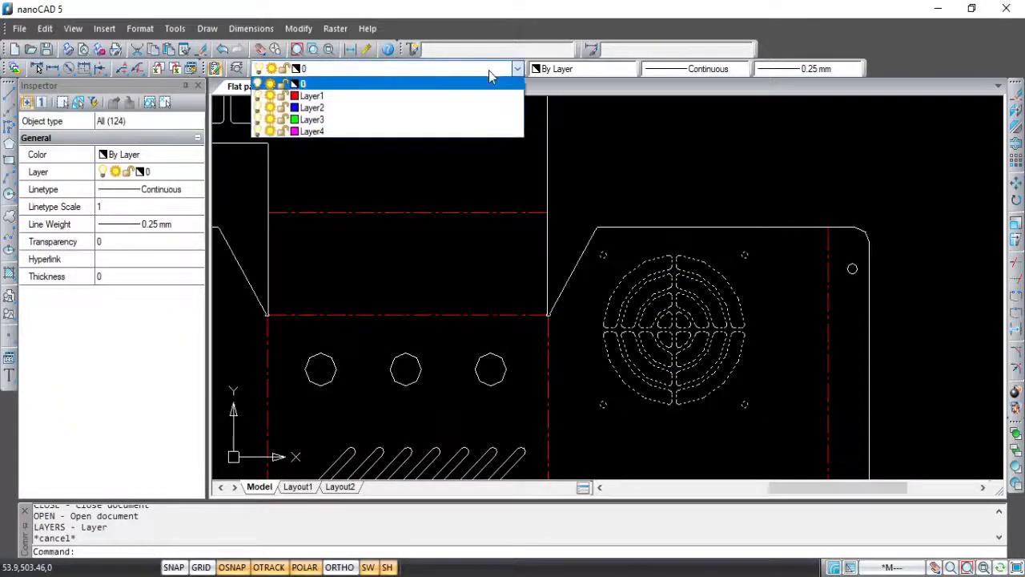
{"action": "left_click", "coordinate": [407, 126]}
{"action": "key", "text": "Escape"}
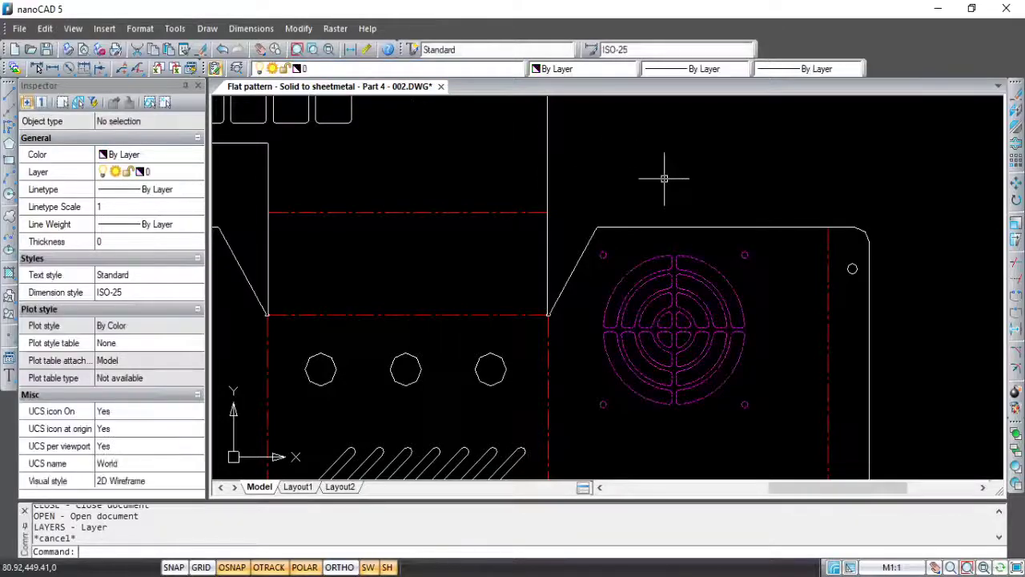
- Put the centre holes, slanted slots, keypad cutouts and three left circles on blue Layer2
{"action": "scroll", "coordinate": [664, 171], "scroll_direction": "down", "scroll_amount": 4}
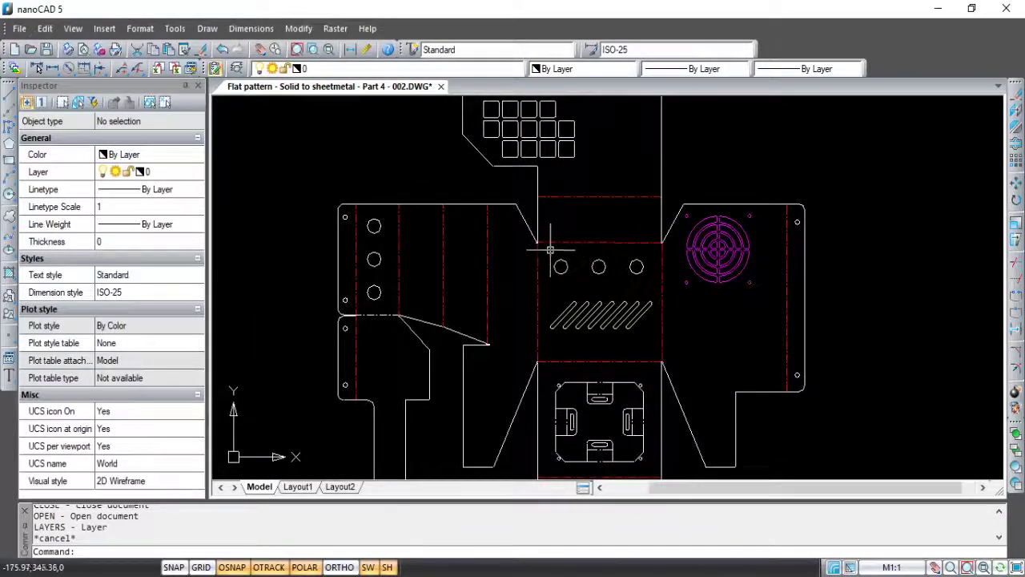
{"action": "left_click", "coordinate": [547, 248]}
{"action": "left_click", "coordinate": [658, 339]}
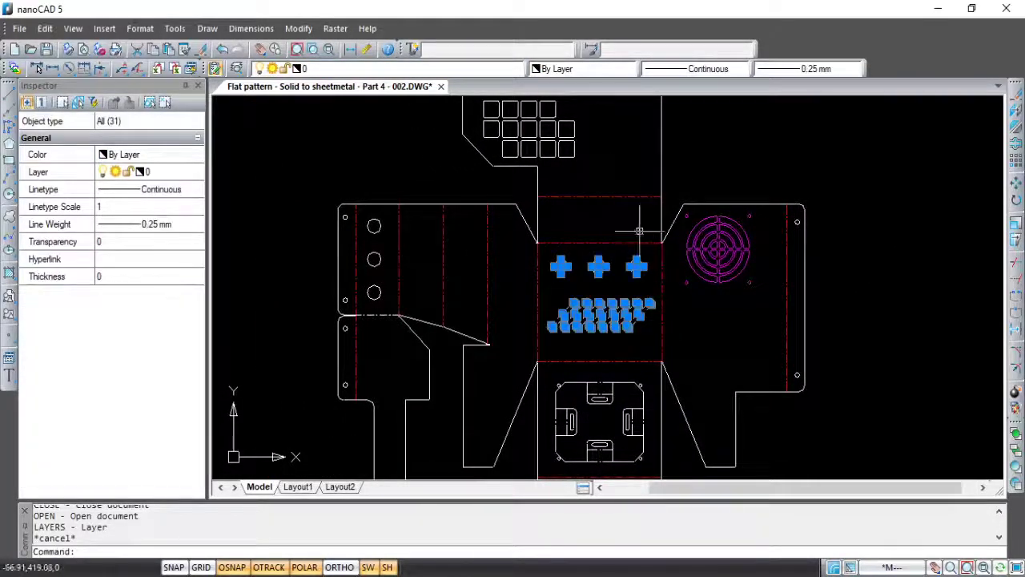
{"action": "middle_click_drag", "start_coordinate": [588, 184], "coordinate": [591, 234]}
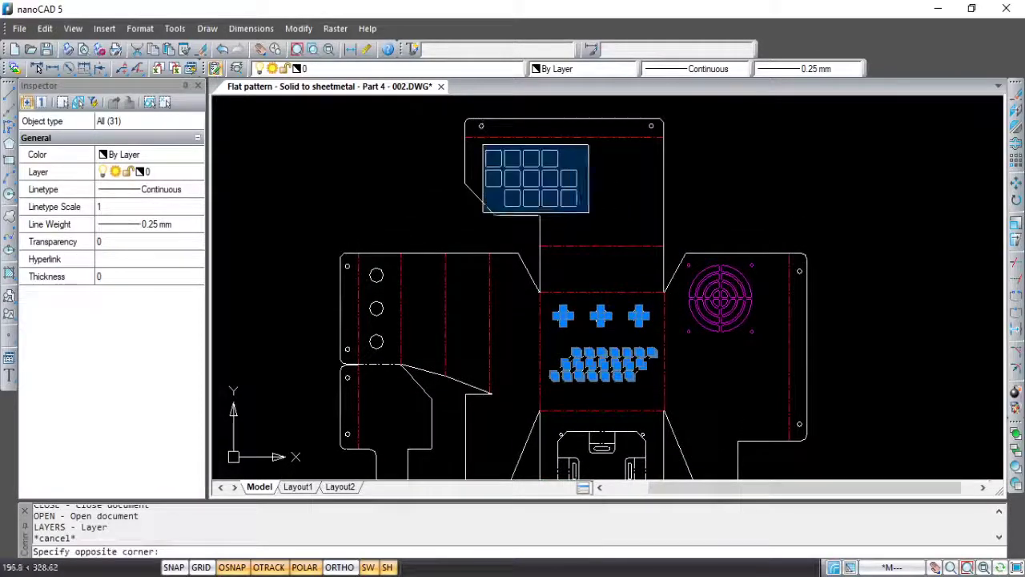
{"action": "left_click", "coordinate": [595, 210]}
{"action": "middle_click_drag", "start_coordinate": [595, 280], "coordinate": [589, 152]}
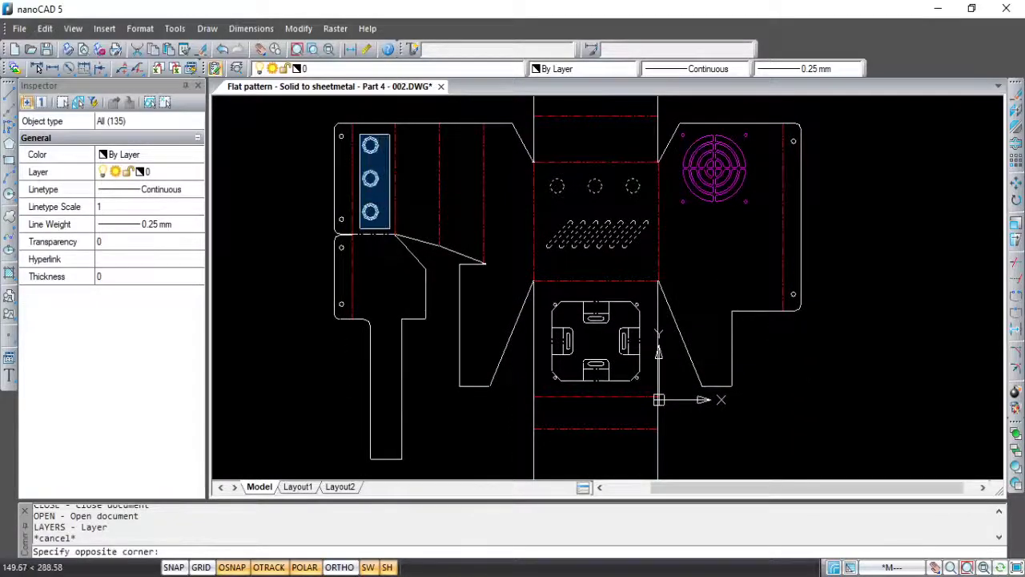
{"action": "left_click", "coordinate": [390, 231]}
{"action": "left_click", "coordinate": [432, 68]}
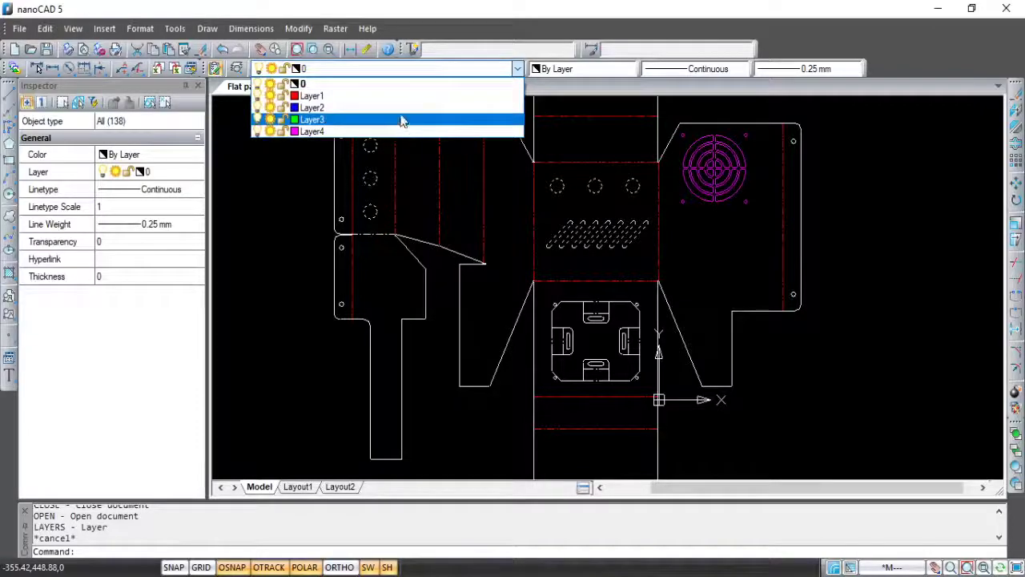
{"action": "key", "text": "Up"}
{"action": "key", "text": "Return"}
{"action": "key", "text": "Escape"}
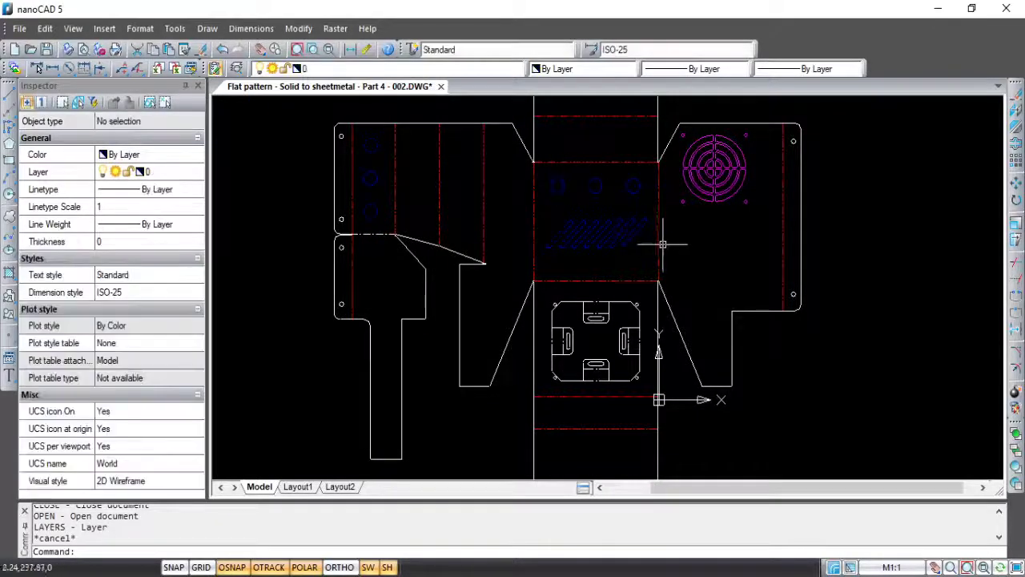
- Zoom in on the square cross-shaped part and window-select its left slot, then deselect it
{"action": "middle_click_drag", "start_coordinate": [665, 248], "coordinate": [665, 233]}
{"action": "mouse_move", "coordinate": [610, 263]}
{"action": "middle_mouse_down"}
{"action": "mouse_move", "coordinate": [428, 280]}
{"action": "mouse_move", "coordinate": [469, 274]}
{"action": "mouse_move", "coordinate": [560, 423]}
{"action": "mouse_move", "coordinate": [557, 332]}
{"action": "mouse_move", "coordinate": [538, 360]}
{"action": "middle_mouse_up"}
{"action": "scroll", "coordinate": [538, 345], "scroll_direction": "up", "scroll_amount": 2}
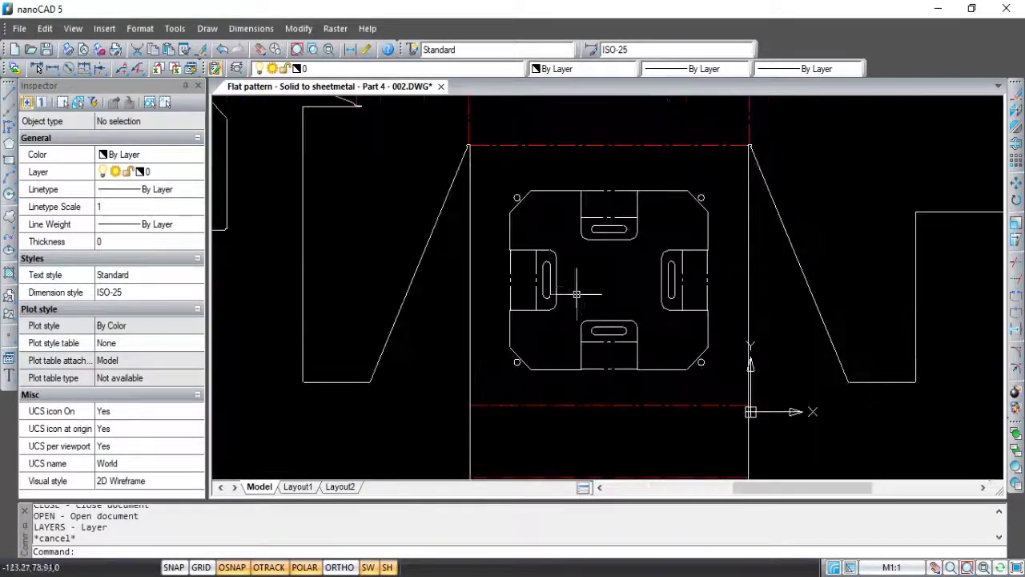
{"action": "scroll", "coordinate": [545, 312], "scroll_direction": "up", "scroll_amount": 2}
{"action": "scroll", "coordinate": [549, 279], "scroll_direction": "up", "scroll_amount": 1}
{"action": "middle_click_drag", "start_coordinate": [535, 229], "coordinate": [531, 217]}
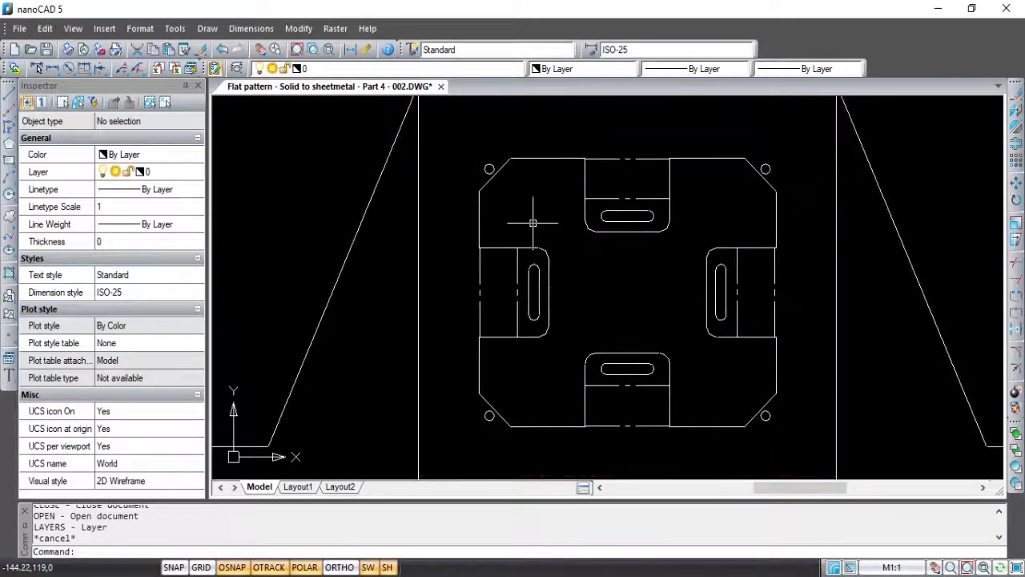
{"action": "scroll", "coordinate": [534, 268], "scroll_direction": "up", "scroll_amount": 2}
{"action": "left_click", "coordinate": [518, 251]}
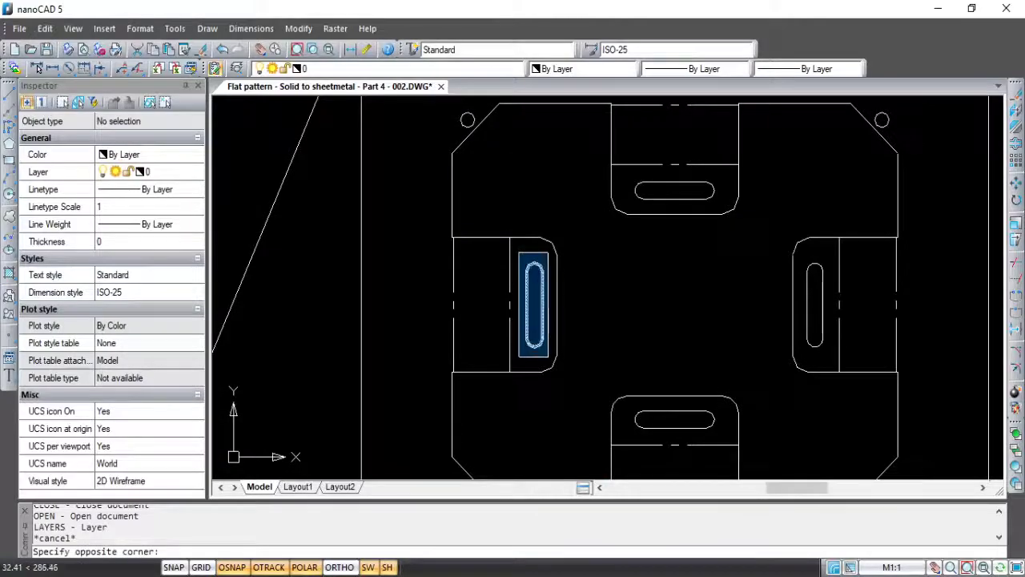
{"action": "left_click", "coordinate": [550, 357]}
{"action": "key", "text": "Escape"}
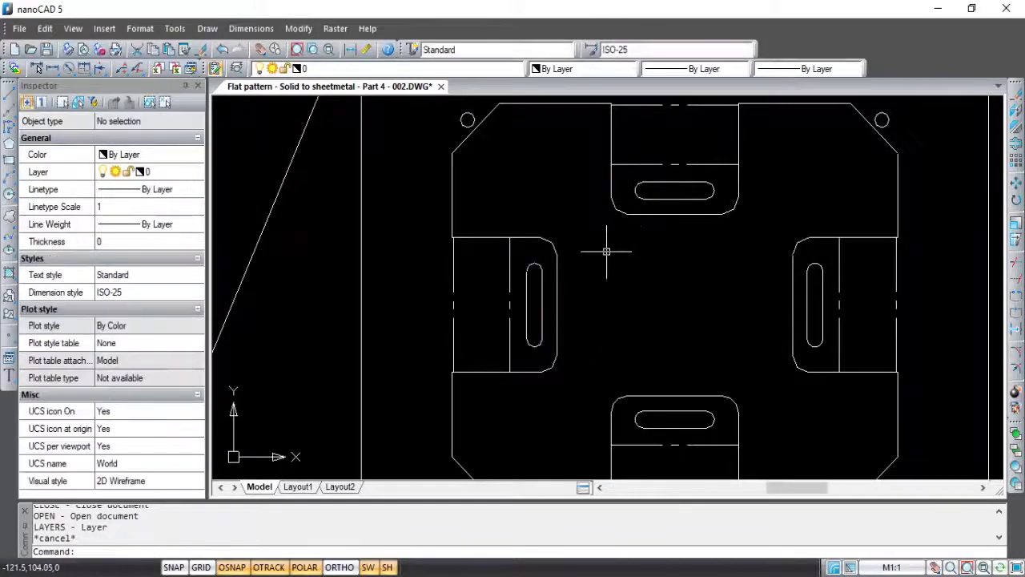
{"action": "scroll", "coordinate": [593, 264], "scroll_direction": "down", "scroll_amount": 3}
- Select the dashed bend lines around the cross cutout's tabs and move them to red Layer1
{"action": "left_click", "coordinate": [627, 203]}
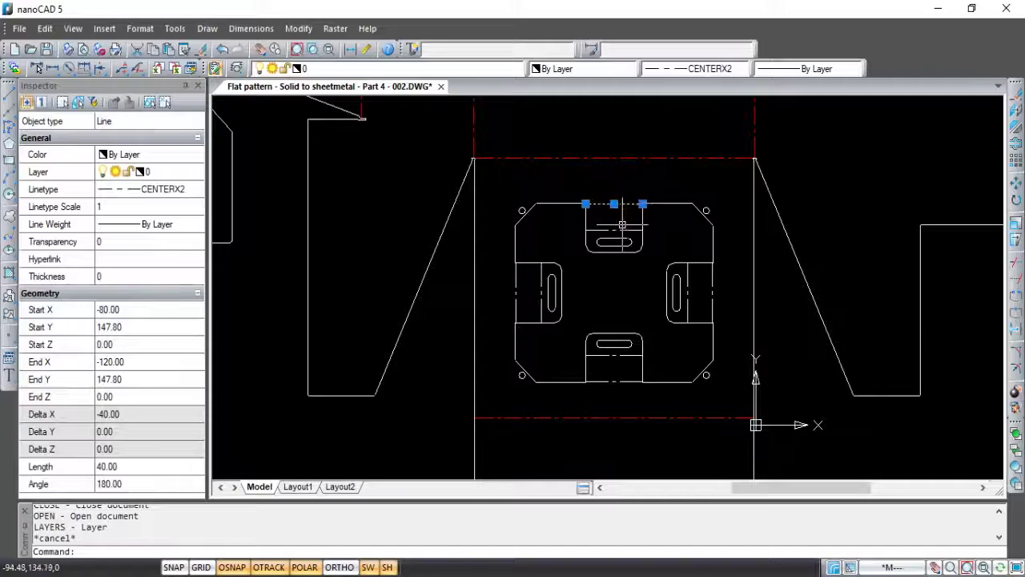
{"action": "left_click", "coordinate": [617, 230]}
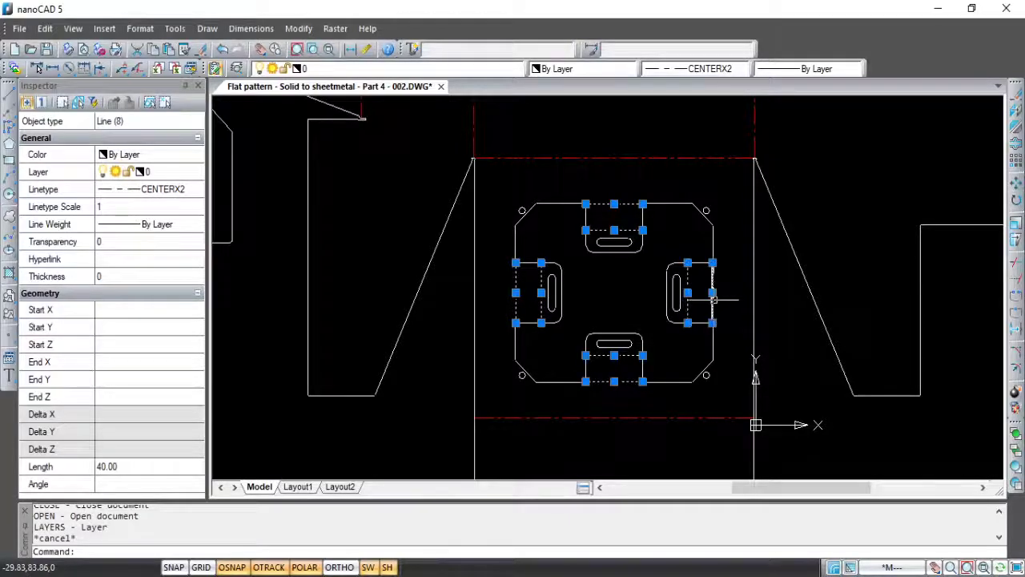
{"action": "left_click", "coordinate": [487, 70]}
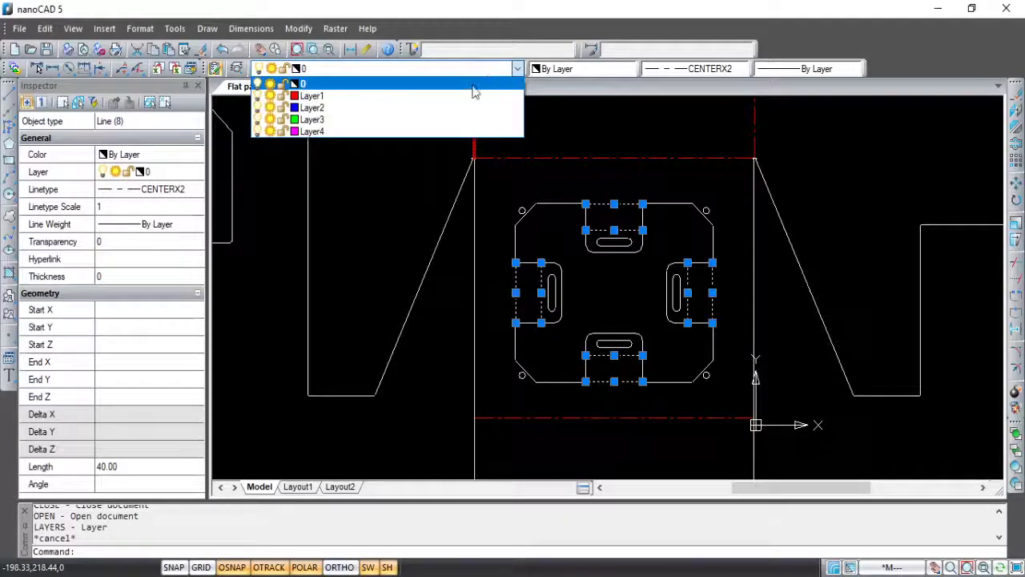
{"action": "left_click", "coordinate": [454, 98]}
{"action": "key", "text": "Escape"}
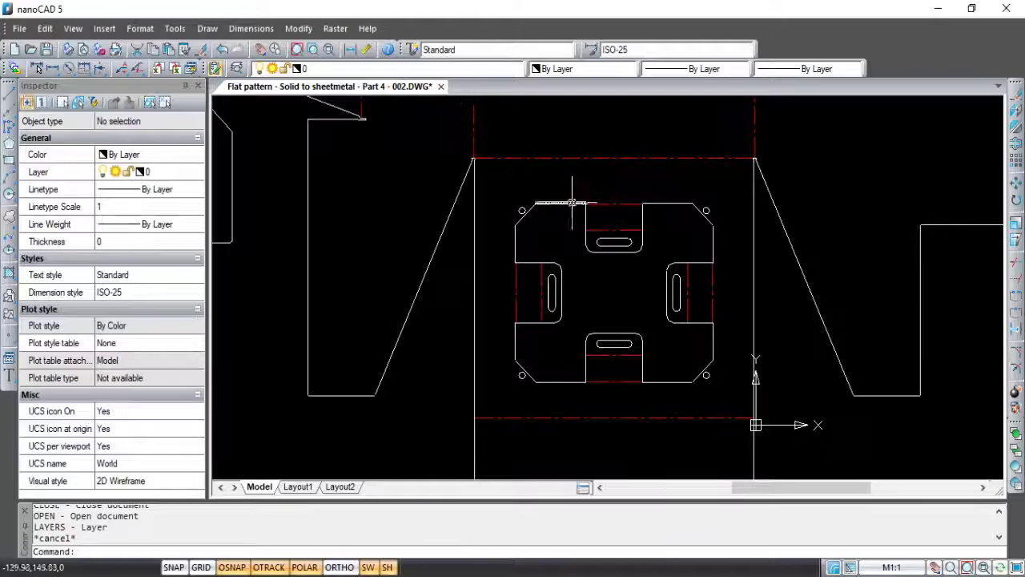
- Window-select the cross cutout's left, top, right and bottom slots
{"action": "scroll", "coordinate": [550, 281], "scroll_direction": "up", "scroll_amount": 2}
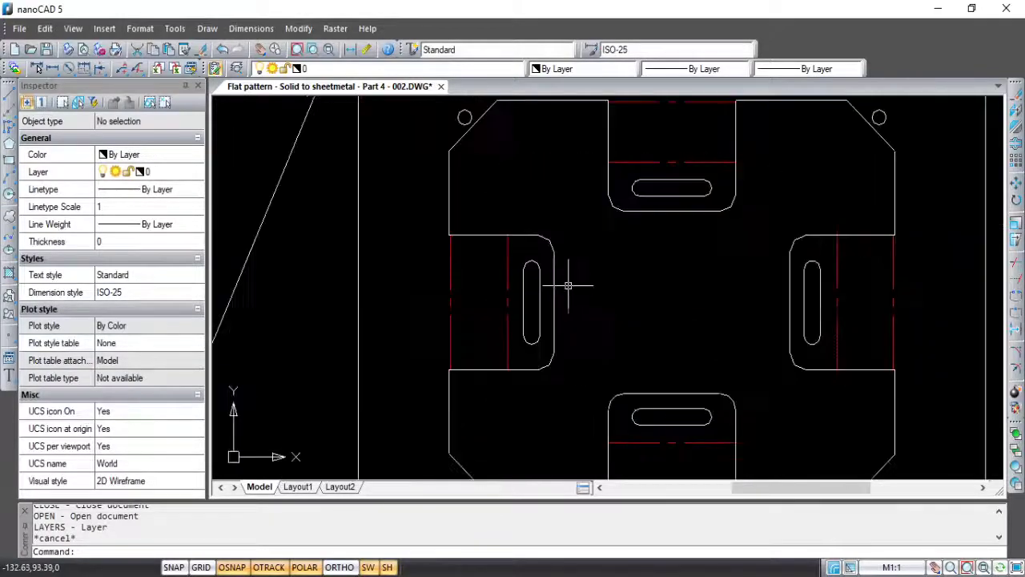
{"action": "left_click", "coordinate": [518, 257]}
{"action": "left_click", "coordinate": [546, 347]}
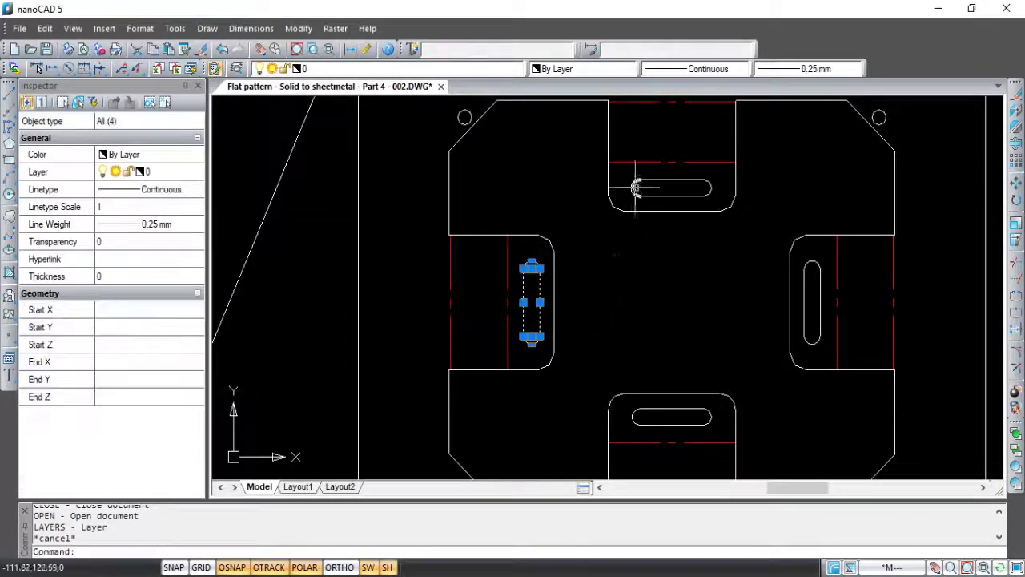
{"action": "left_click", "coordinate": [624, 171]}
{"action": "left_click", "coordinate": [717, 202]}
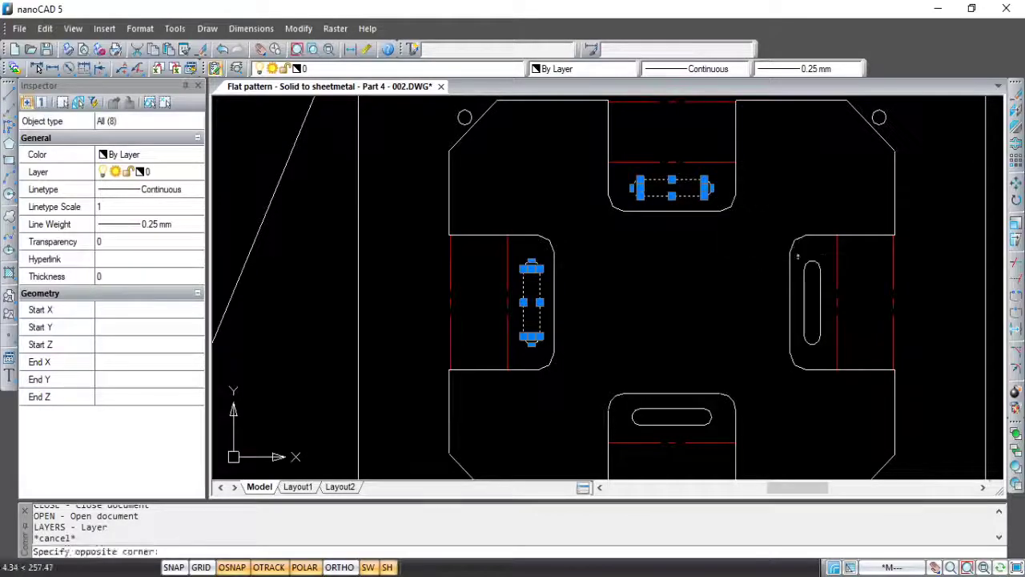
{"action": "left_click", "coordinate": [826, 359]}
{"action": "middle_click_drag", "start_coordinate": [692, 371], "coordinate": [700, 271]}
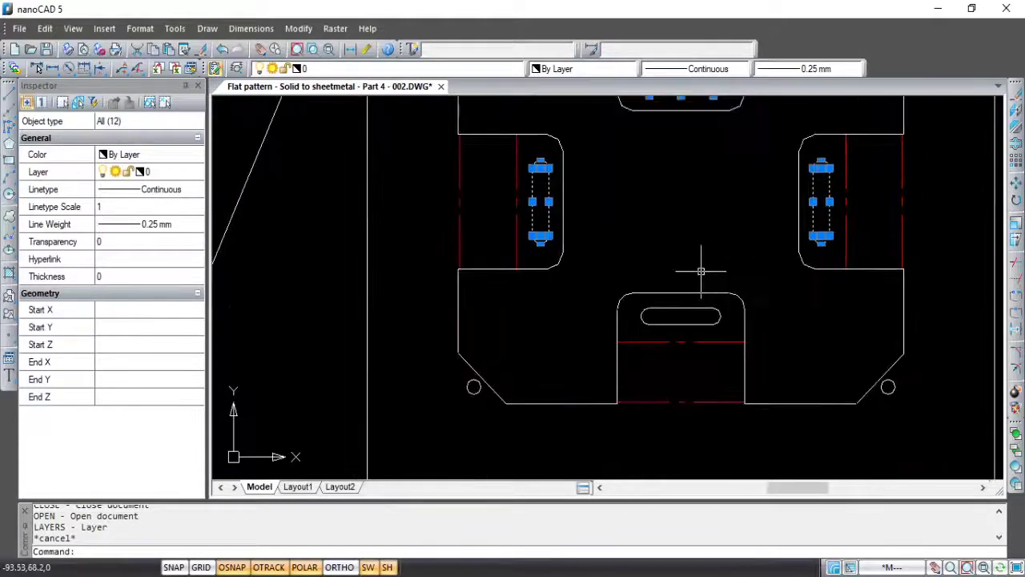
{"action": "left_click", "coordinate": [620, 295]}
{"action": "left_click", "coordinate": [728, 332]}
- Assign the four selected slots to Layer2 and zoom out to the whole flat pattern
{"action": "middle_click_drag", "start_coordinate": [647, 244], "coordinate": [626, 261]}
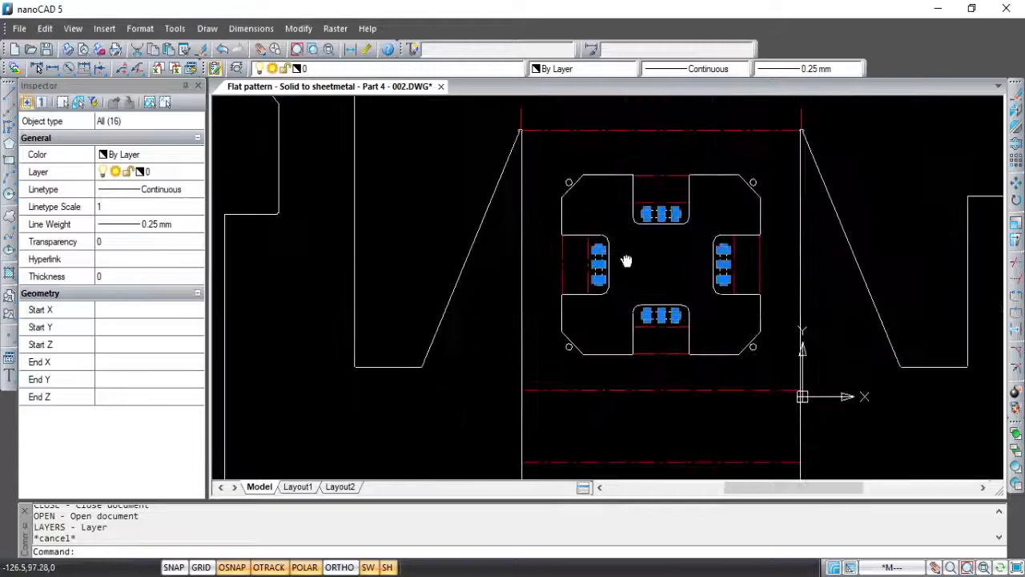
{"action": "scroll", "coordinate": [612, 245], "scroll_direction": "down", "scroll_amount": 1}
{"action": "scroll", "coordinate": [601, 255], "scroll_direction": "down", "scroll_amount": 1}
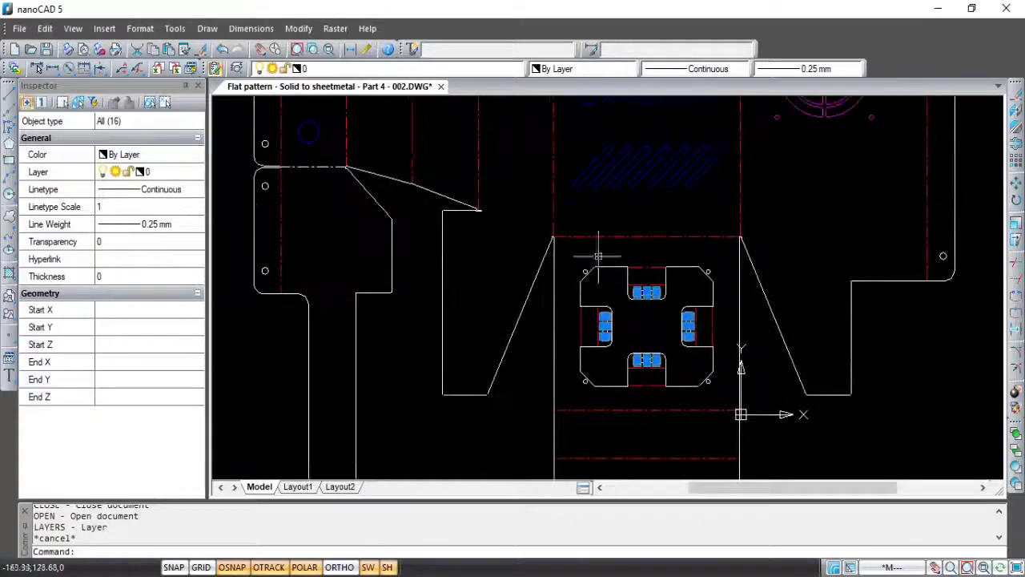
{"action": "left_click", "coordinate": [400, 68]}
{"action": "left_click", "coordinate": [422, 106]}
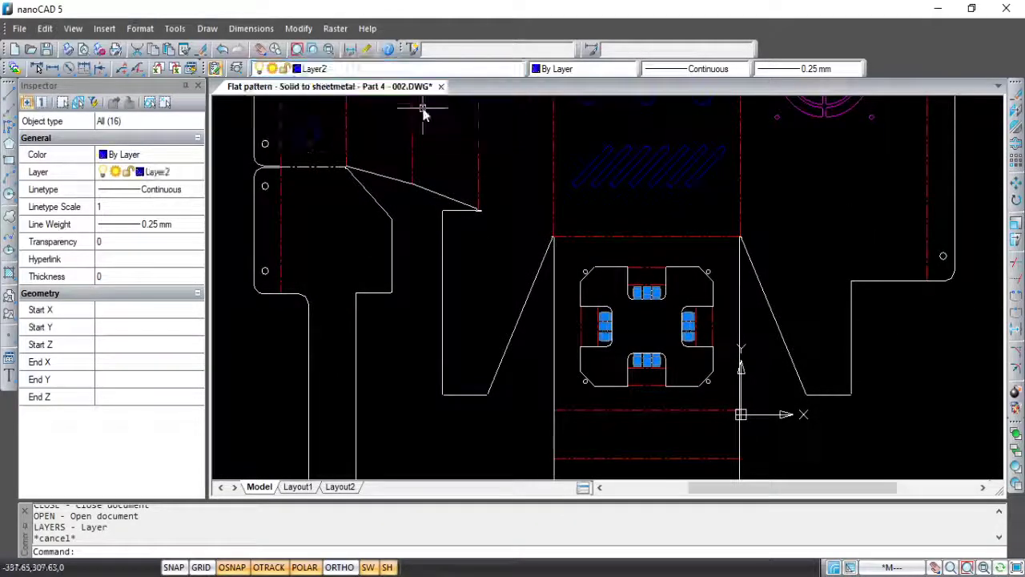
{"action": "key", "text": "Escape"}
{"action": "scroll", "coordinate": [608, 336], "scroll_direction": "down", "scroll_amount": 2}
- Move the part's corner mounting holes onto Layer3
{"action": "middle_click_drag", "start_coordinate": [603, 338], "coordinate": [629, 305]}
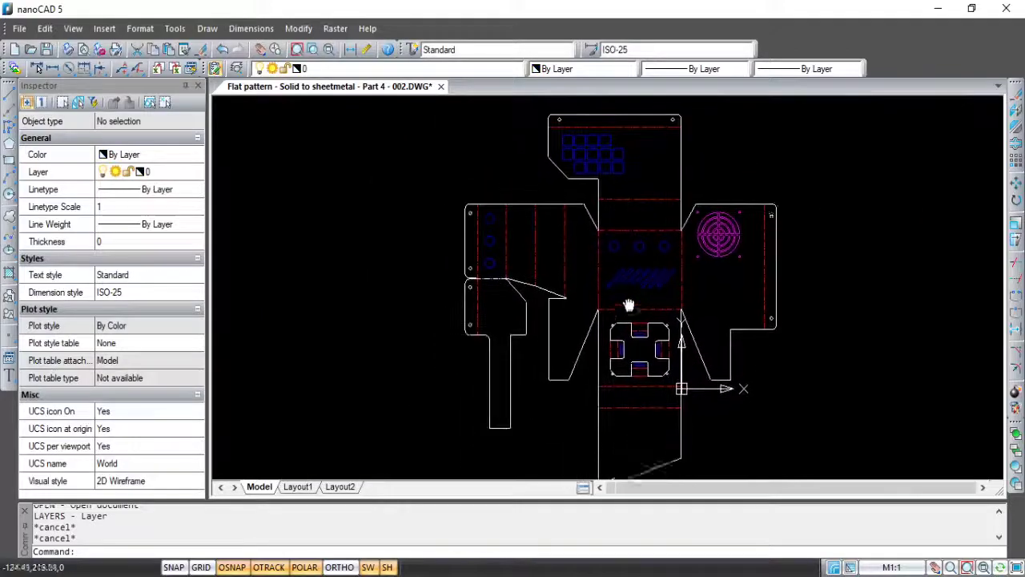
{"action": "scroll", "coordinate": [506, 308], "scroll_direction": "up", "scroll_amount": 1}
{"action": "middle_click_drag", "start_coordinate": [506, 309], "coordinate": [629, 293]}
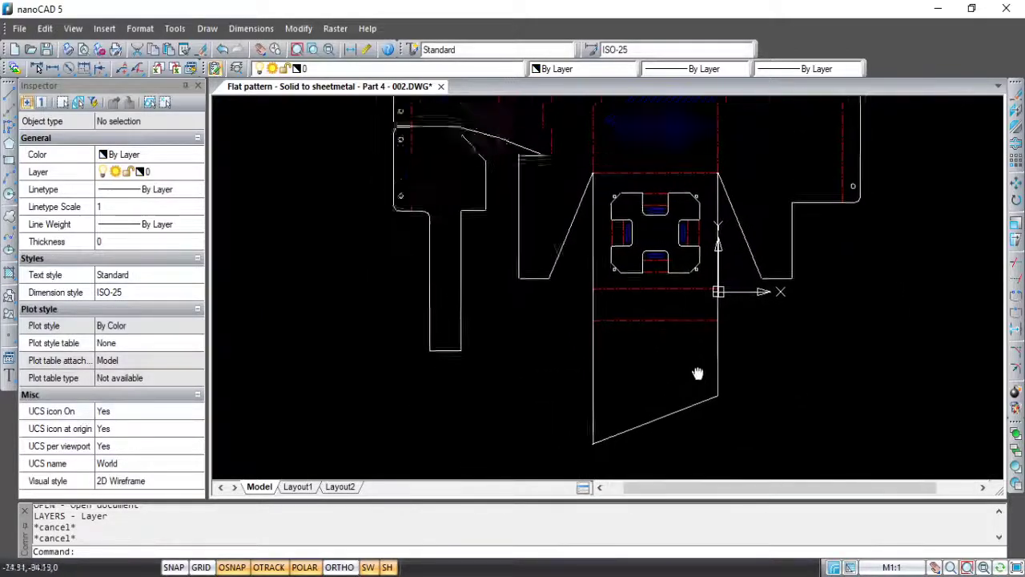
{"action": "middle_click_drag", "start_coordinate": [698, 373], "coordinate": [601, 410]}
{"action": "scroll", "coordinate": [585, 344], "scroll_direction": "up", "scroll_amount": 3}
{"action": "middle_click_drag", "start_coordinate": [480, 313], "coordinate": [502, 205]}
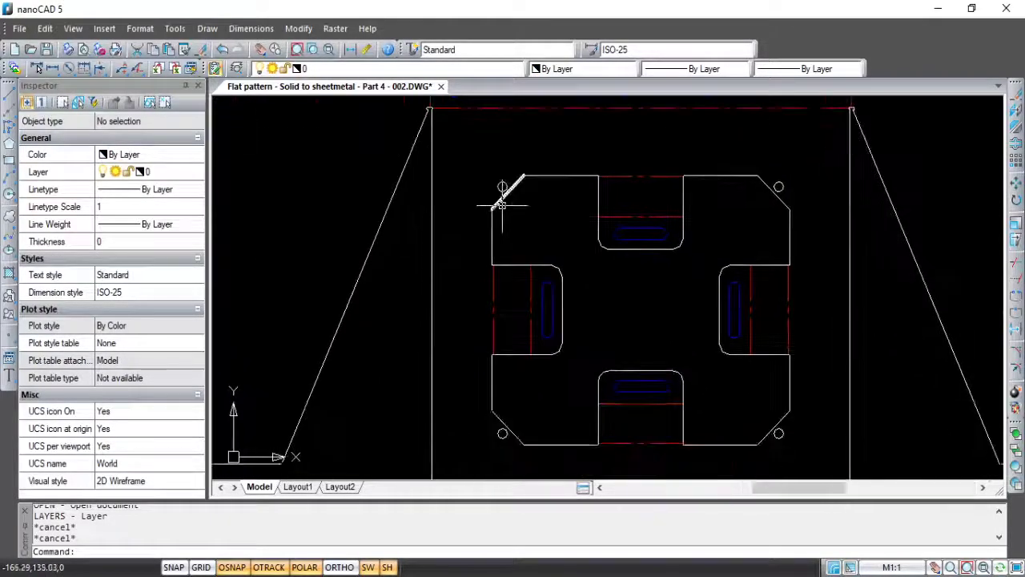
{"action": "left_click", "coordinate": [501, 189]}
{"action": "left_click", "coordinate": [779, 187]}
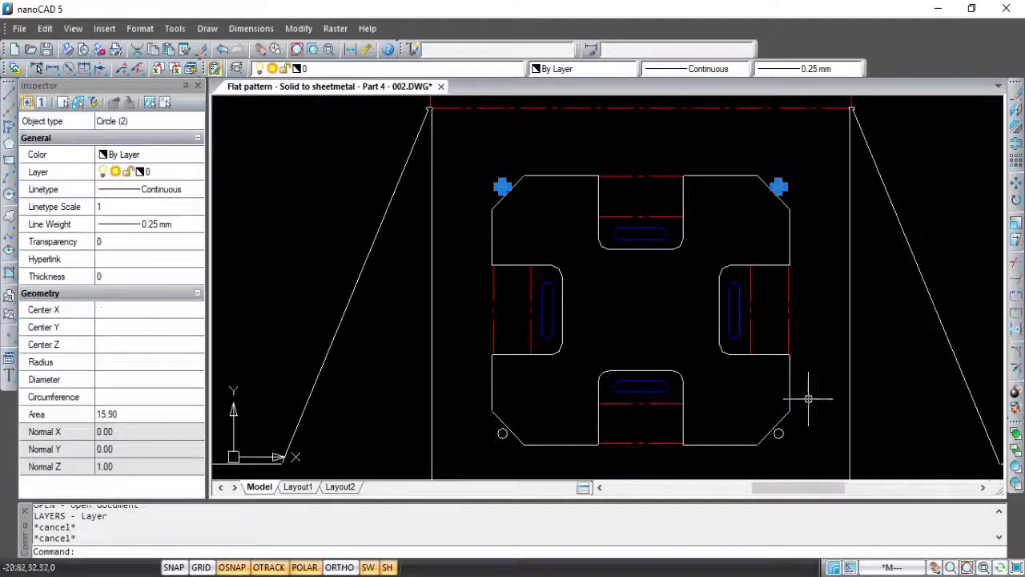
{"action": "left_click", "coordinate": [503, 433]}
{"action": "left_click", "coordinate": [484, 68]}
{"action": "left_click", "coordinate": [406, 120]}
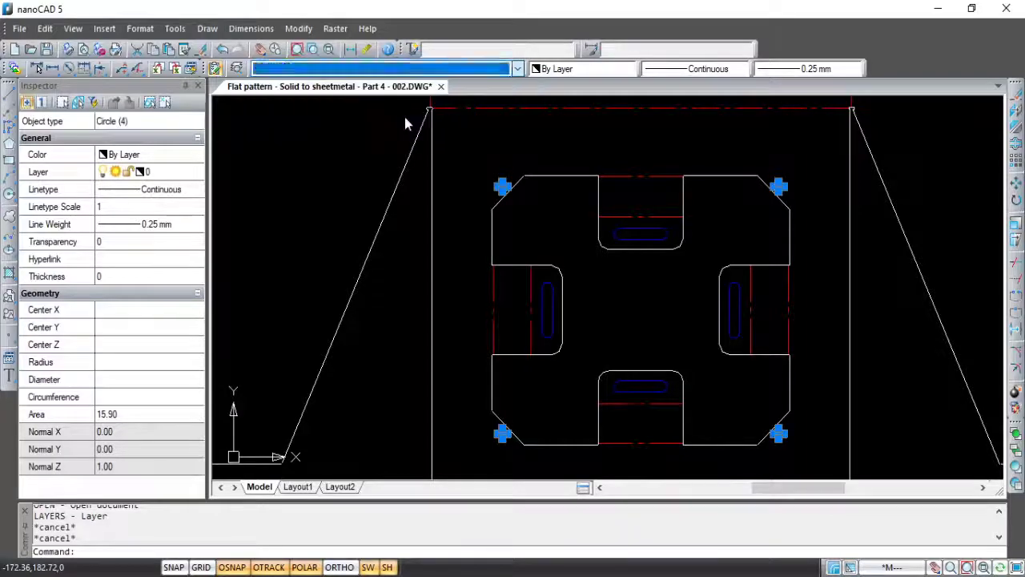
{"action": "key", "text": "Escape"}
- Window-select the two right-flap edge holes and put them on Layer3
{"action": "scroll", "coordinate": [576, 288], "scroll_direction": "down", "scroll_amount": 3}
{"action": "scroll", "coordinate": [634, 197], "scroll_direction": "up", "scroll_amount": 3}
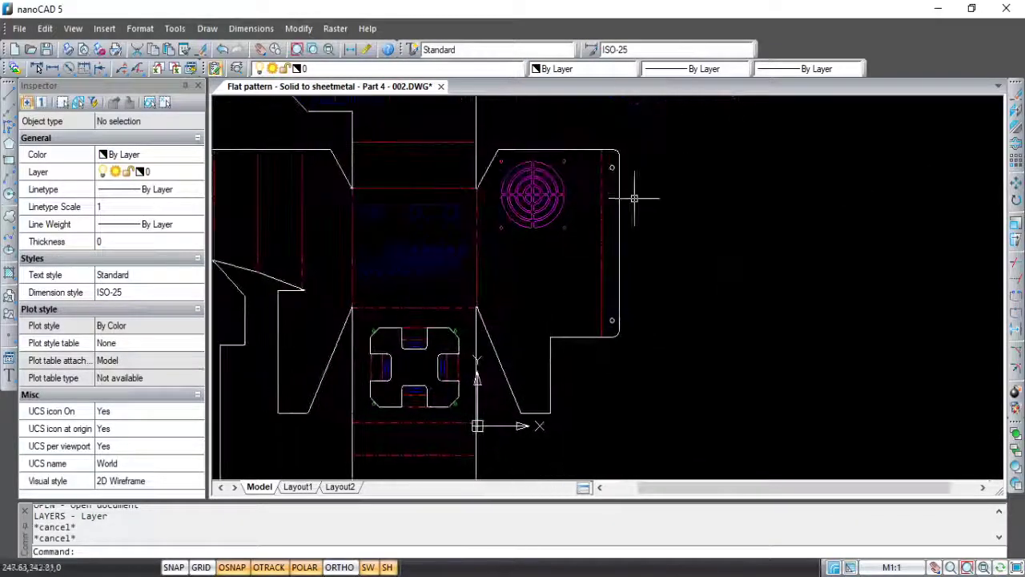
{"action": "scroll", "coordinate": [634, 197], "scroll_direction": "up", "scroll_amount": 3}
{"action": "scroll", "coordinate": [623, 172], "scroll_direction": "up", "scroll_amount": 1}
{"action": "scroll", "coordinate": [613, 109], "scroll_direction": "down", "scroll_amount": 4}
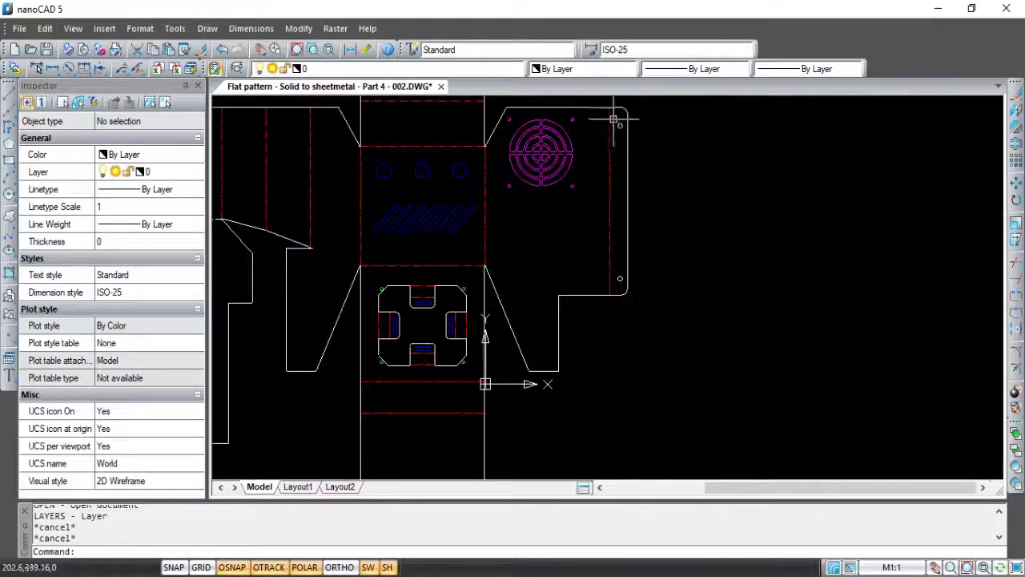
{"action": "left_click", "coordinate": [614, 121]}
{"action": "left_click", "coordinate": [670, 290]}
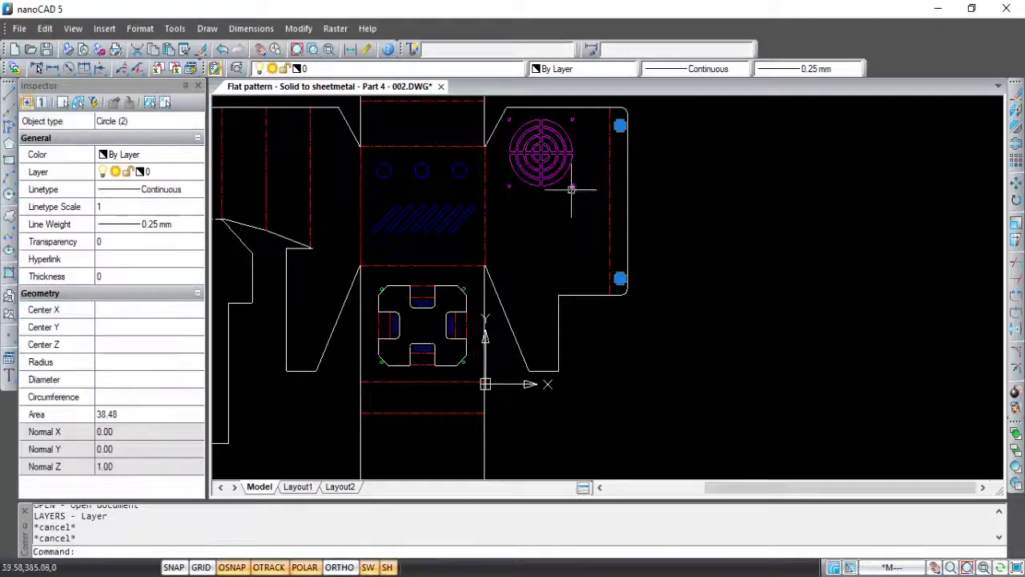
{"action": "left_click", "coordinate": [433, 69]}
{"action": "left_click", "coordinate": [399, 119]}
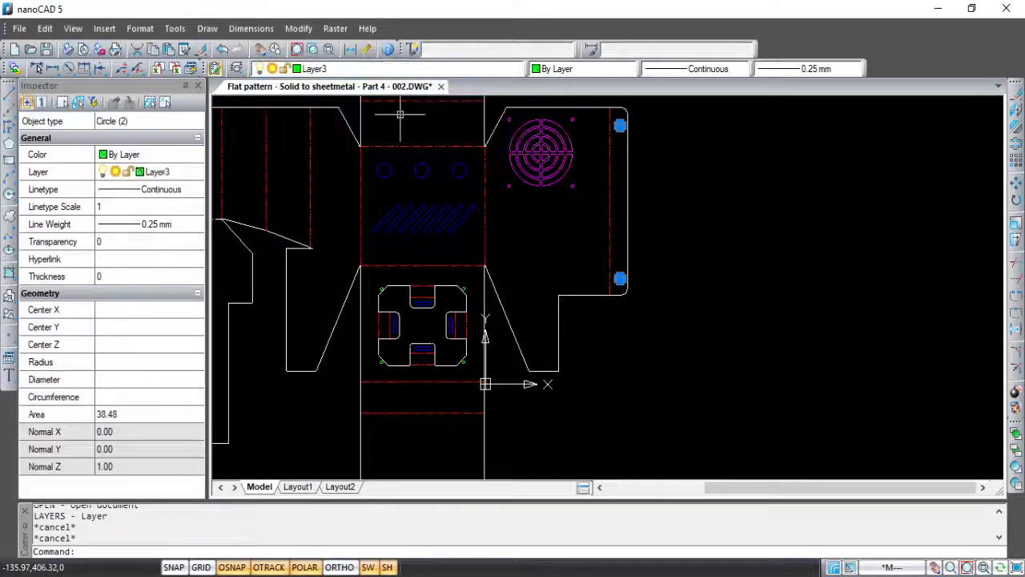
{"action": "key", "text": "Escape"}
- Put the two top-flap holes on Layer3
{"action": "middle_click_drag", "start_coordinate": [537, 211], "coordinate": [606, 233]}
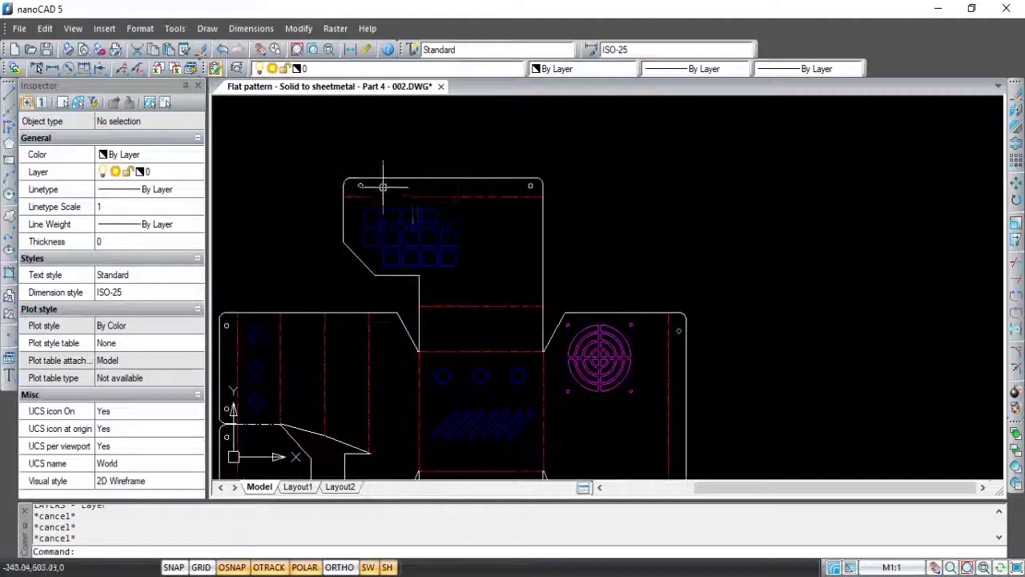
{"action": "scroll", "coordinate": [362, 171], "scroll_direction": "up", "scroll_amount": 2}
{"action": "left_click", "coordinate": [357, 159]}
{"action": "left_click", "coordinate": [635, 201]}
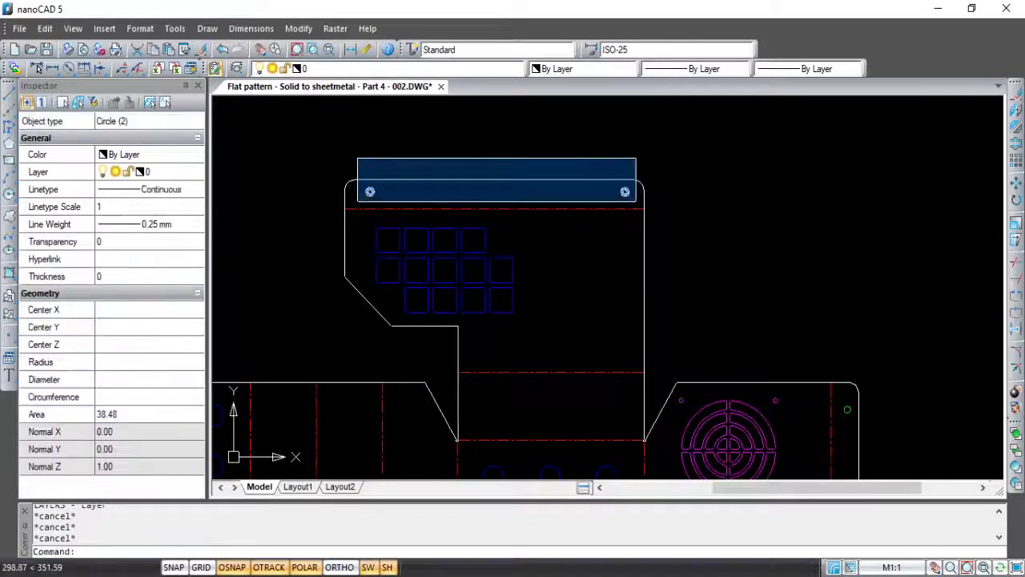
{"action": "left_click", "coordinate": [461, 69]}
{"action": "left_click", "coordinate": [399, 120]}
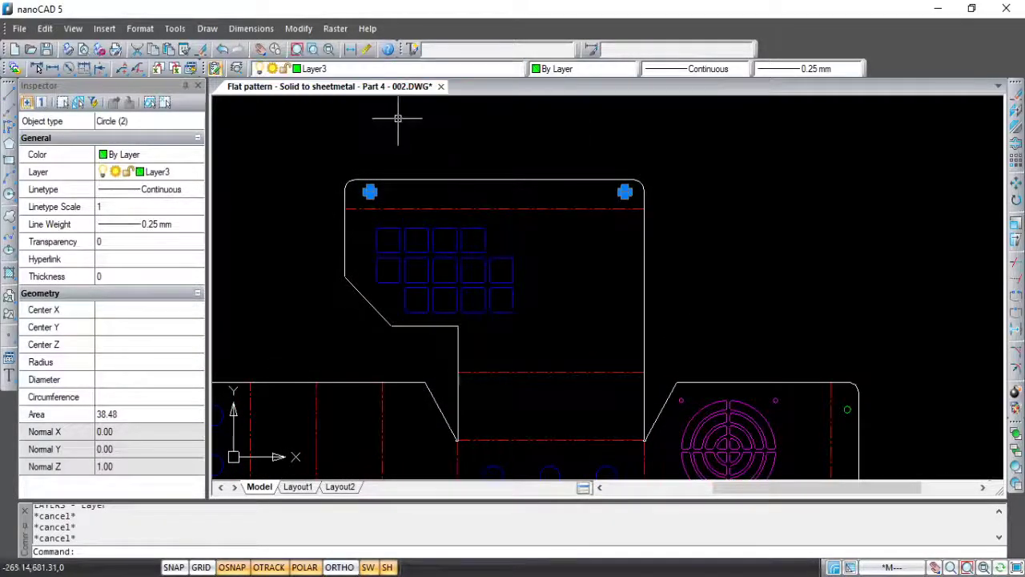
{"action": "key", "text": "Escape"}
- Select the four left-flap edge holes and move them to Layer3
{"action": "middle_click_drag", "start_coordinate": [350, 251], "coordinate": [572, 103]}
{"action": "middle_click_drag", "start_coordinate": [420, 292], "coordinate": [457, 275]}
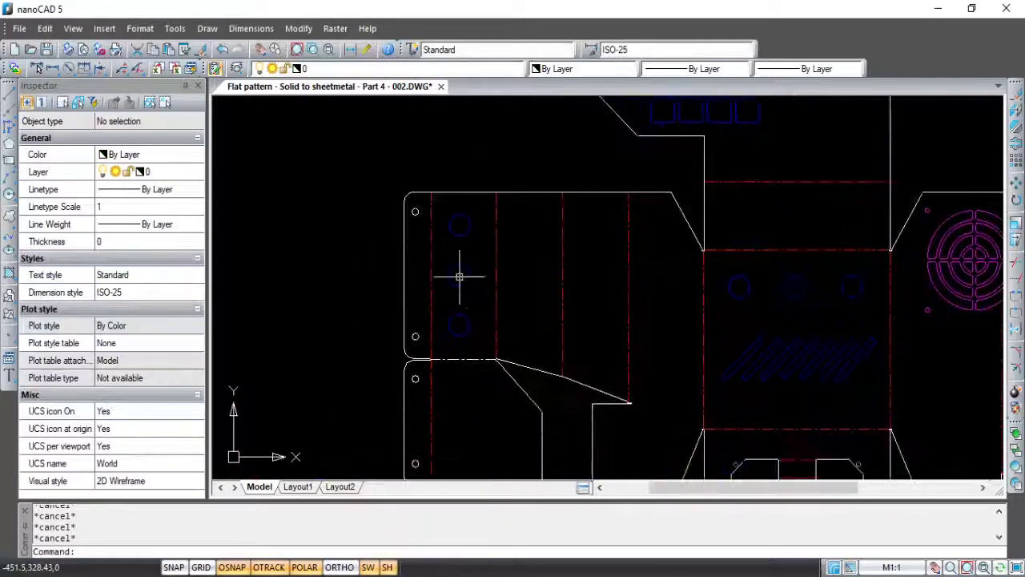
{"action": "left_click", "coordinate": [381, 206]}
{"action": "left_click", "coordinate": [421, 366]}
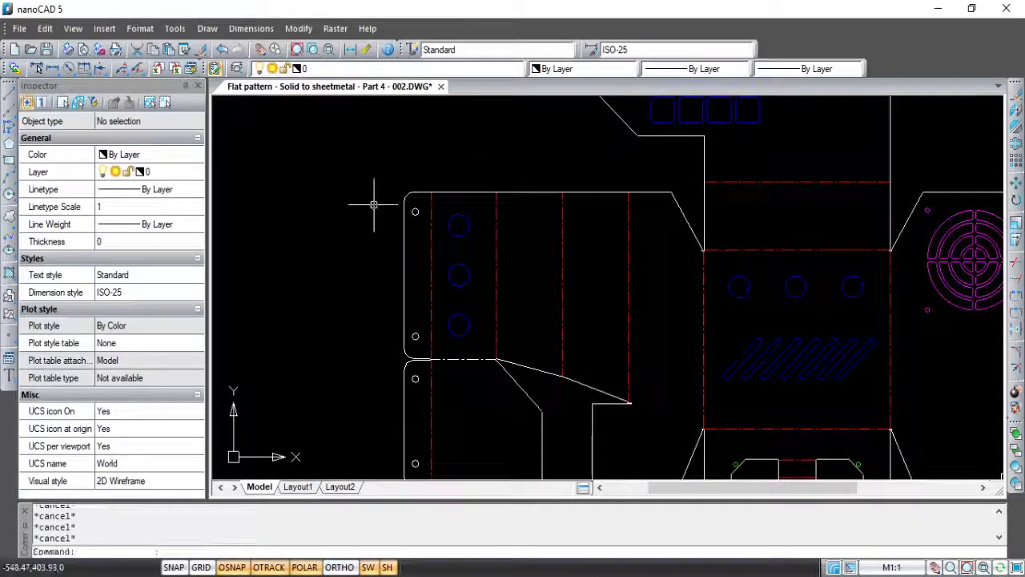
{"action": "left_click", "coordinate": [373, 205]}
{"action": "left_click", "coordinate": [425, 357]}
{"action": "middle_click_drag", "start_coordinate": [405, 357], "coordinate": [422, 254]}
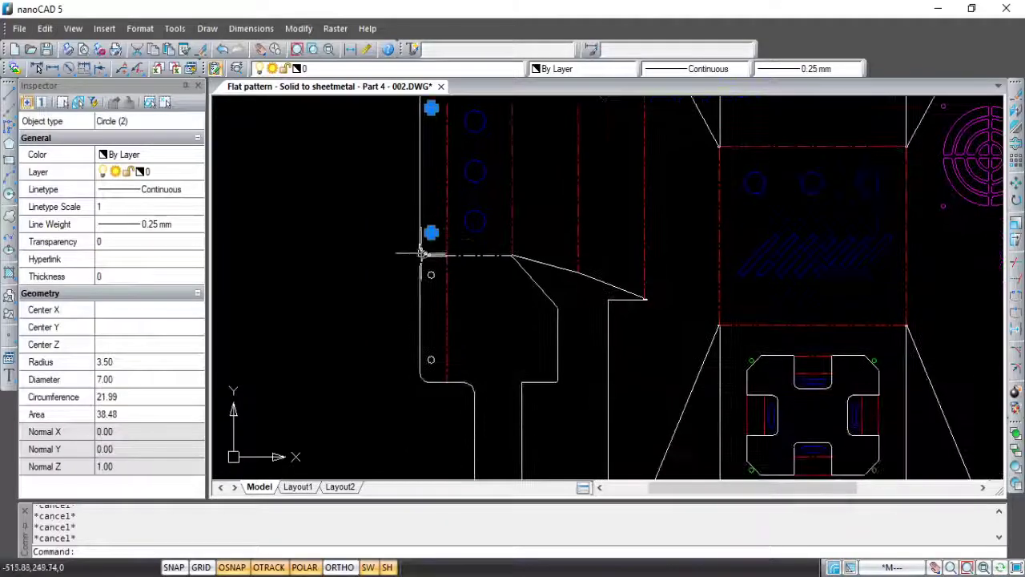
{"action": "left_click", "coordinate": [410, 268]}
{"action": "left_click", "coordinate": [440, 370]}
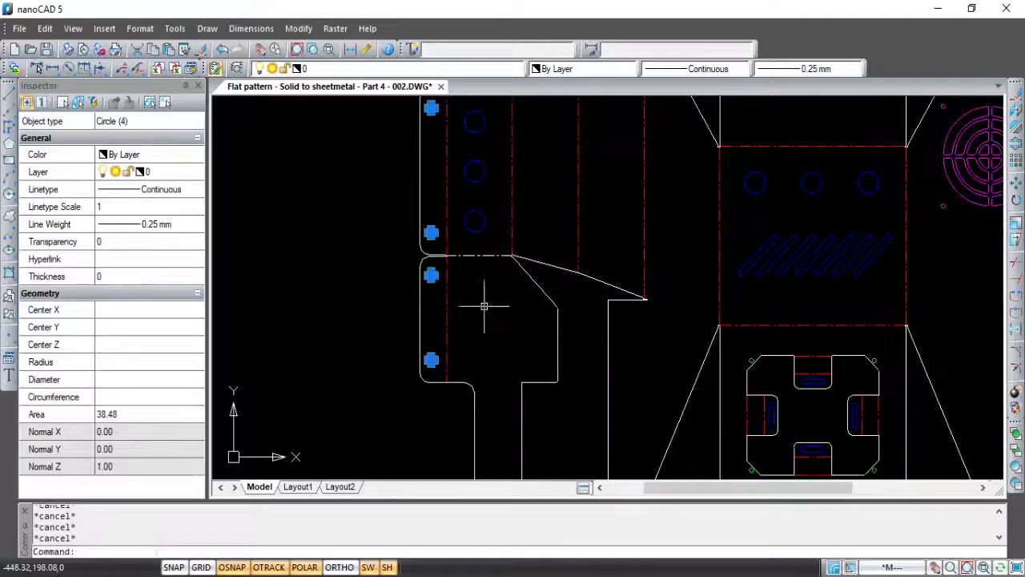
{"action": "left_click", "coordinate": [463, 69]}
{"action": "left_click", "coordinate": [425, 121]}
{"action": "key", "text": "Escape"}
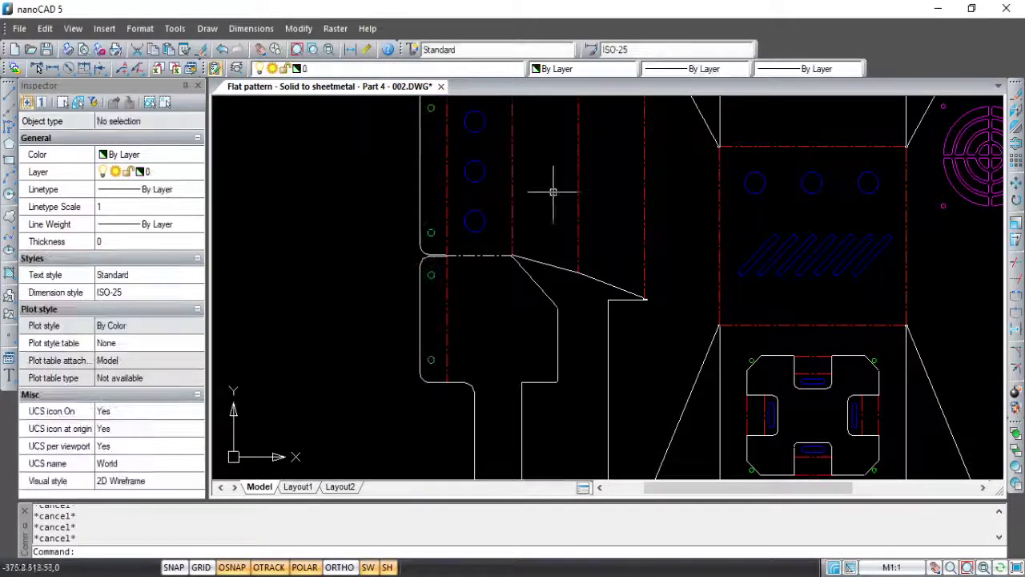
- Zoom out to show the whole flat pattern
{"action": "scroll", "coordinate": [553, 192], "scroll_direction": "down", "scroll_amount": 3}
{"action": "middle_click_drag", "start_coordinate": [572, 217], "coordinate": [579, 264]}
{"action": "scroll", "coordinate": [578, 264], "scroll_direction": "down", "scroll_amount": 1}
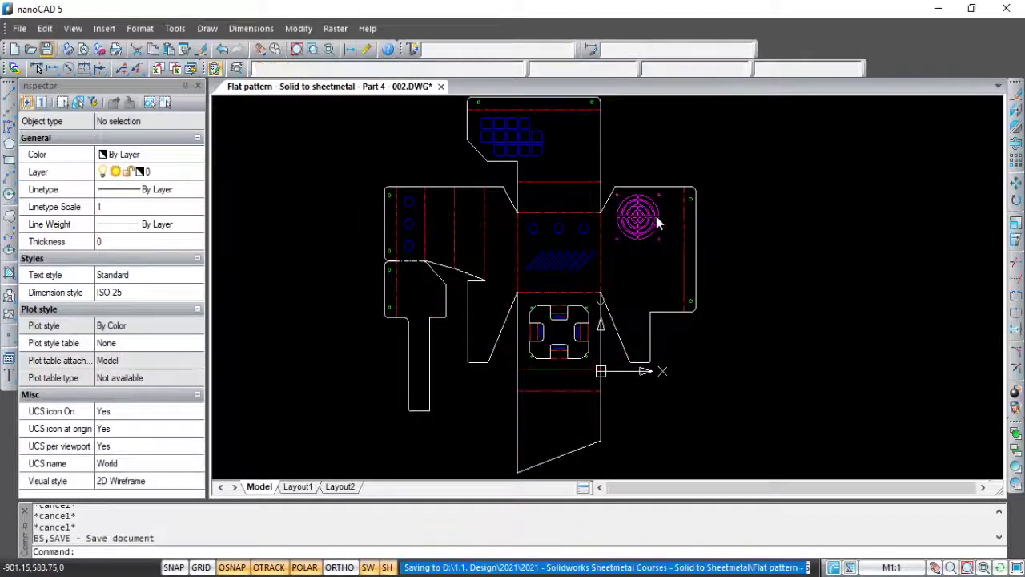
- Start the DIM command and pick initial dimension points on the pattern
{"action": "middle_click_drag", "start_coordinate": [715, 211], "coordinate": [726, 214]}
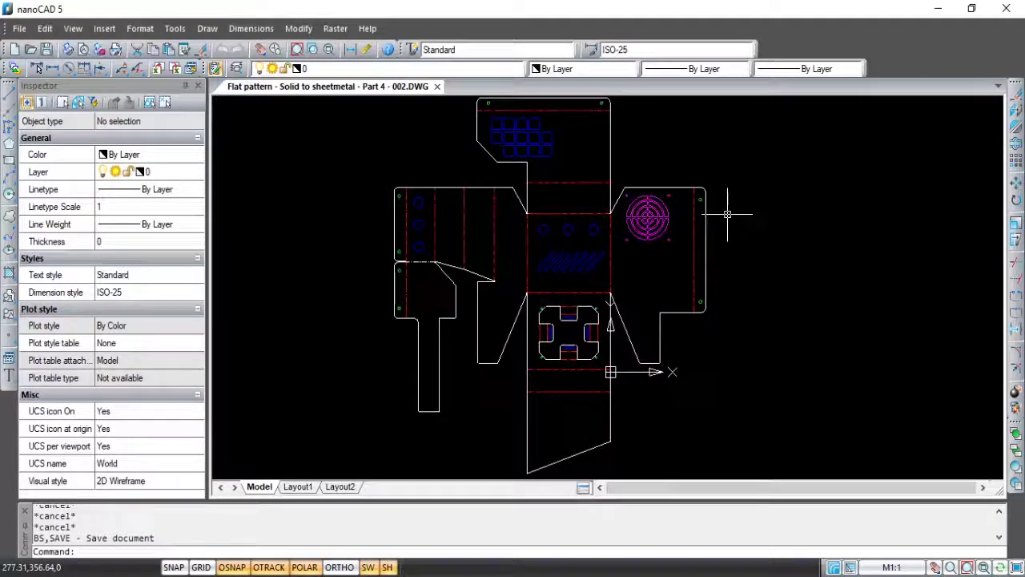
{"action": "type", "text": "DIM"}
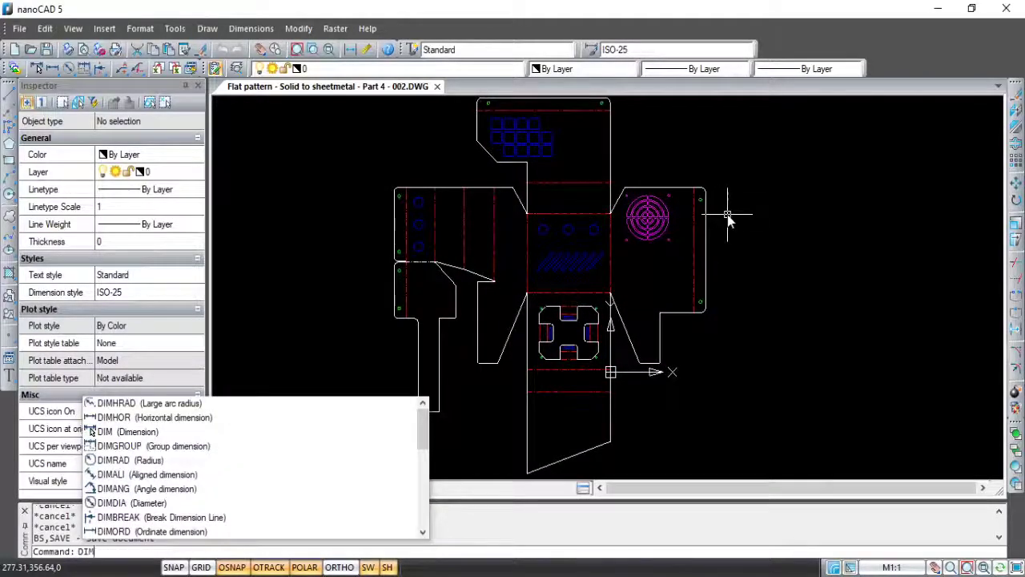
{"action": "left_click", "coordinate": [92, 431]}
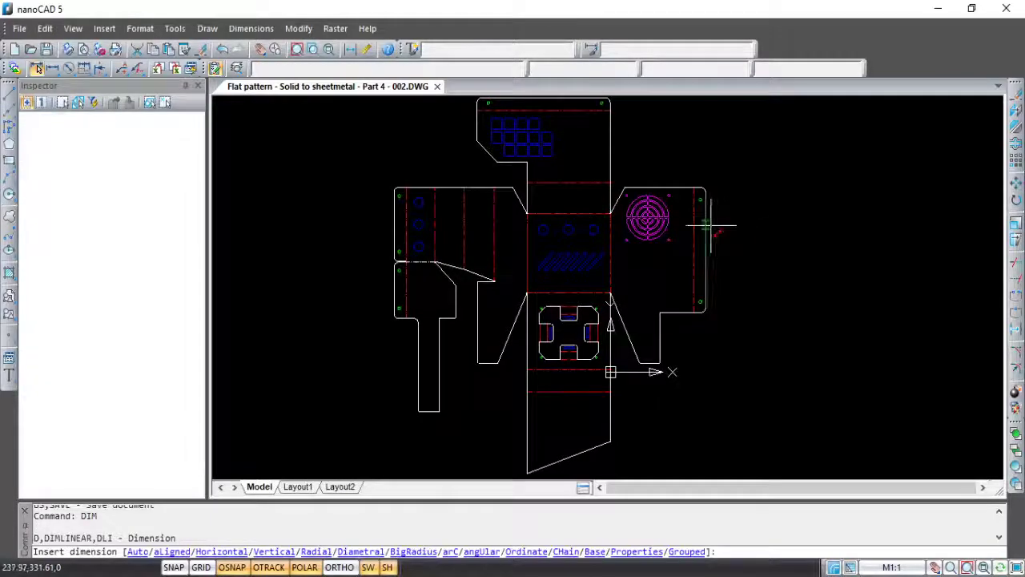
{"action": "left_click", "coordinate": [709, 221]}
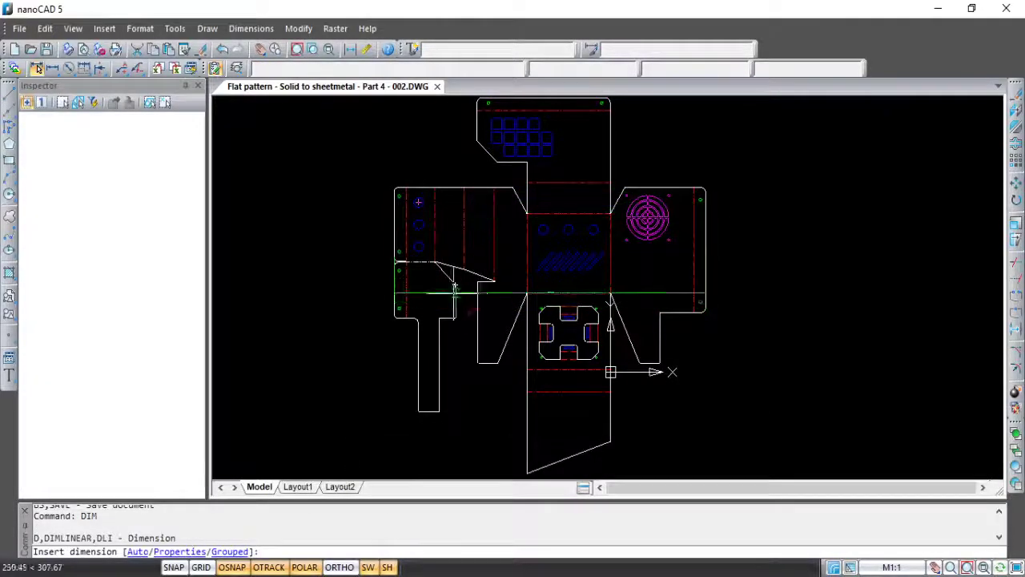
{"action": "scroll", "coordinate": [582, 213], "scroll_direction": "down", "scroll_amount": 2}
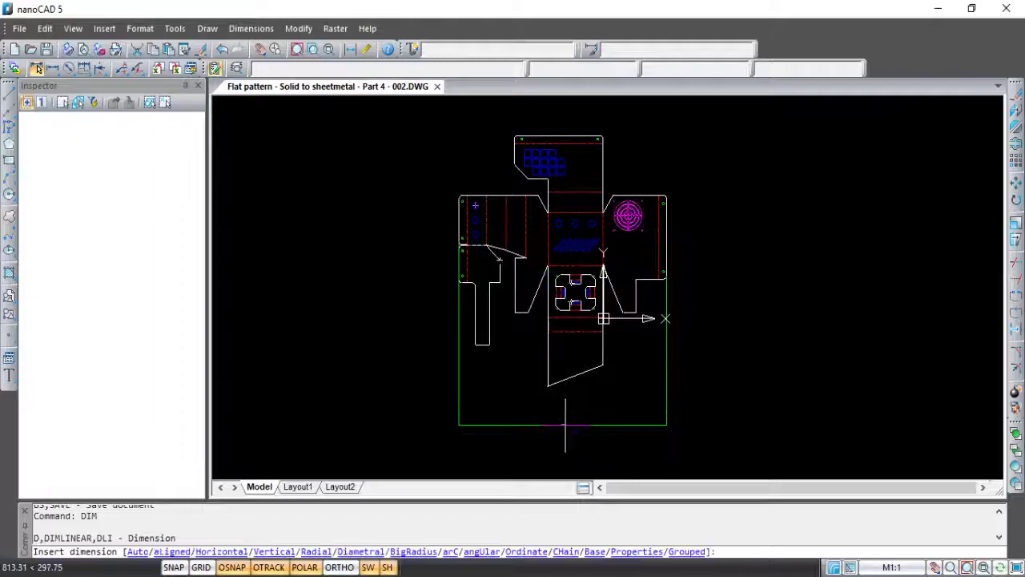
{"action": "middle_click_drag", "start_coordinate": [589, 362], "coordinate": [594, 407]}
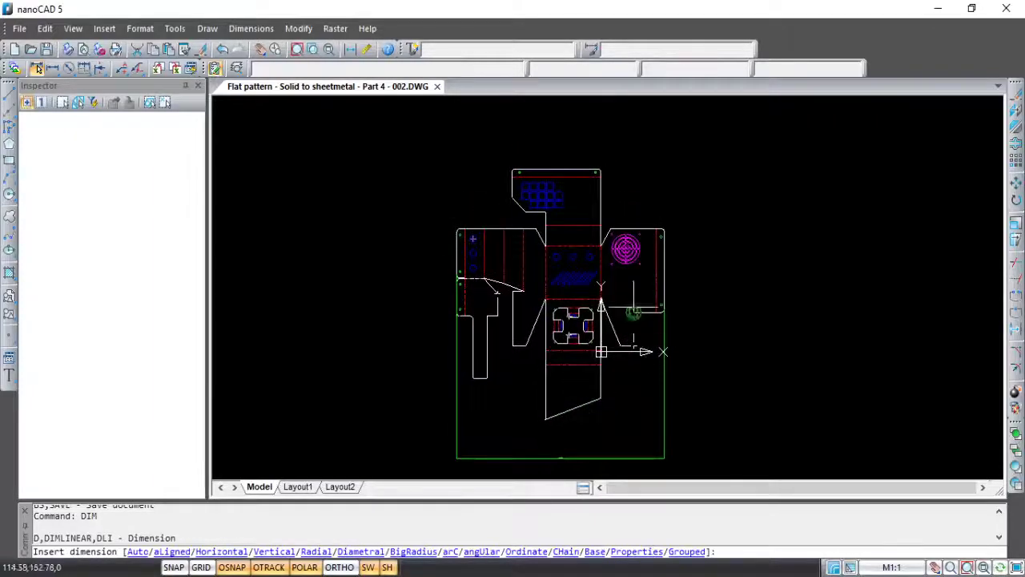
{"action": "left_click", "coordinate": [581, 182]}
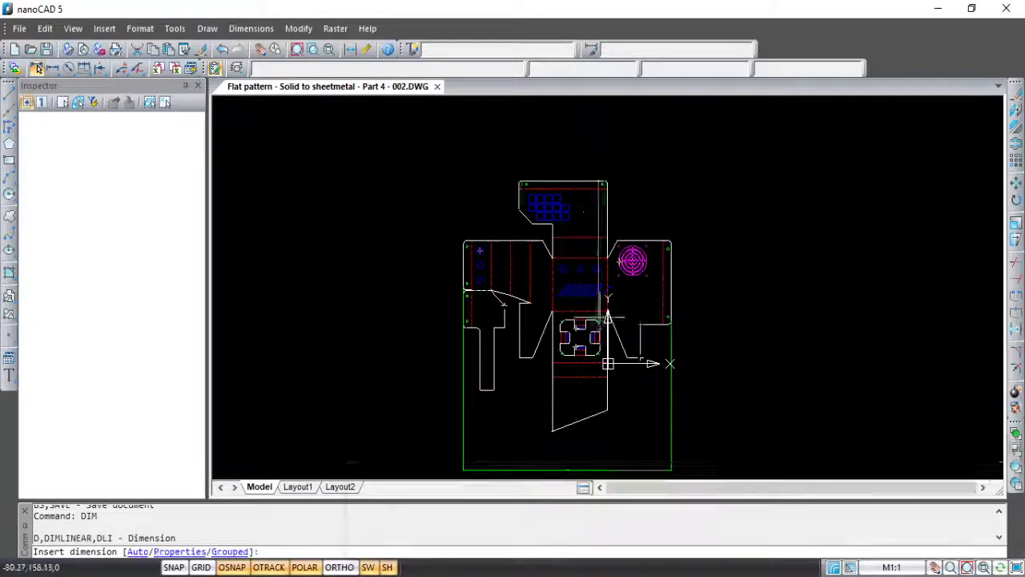
- Zoom and pan in on the top flap's two holes
{"action": "scroll", "coordinate": [601, 324], "scroll_direction": "up", "scroll_amount": 3}
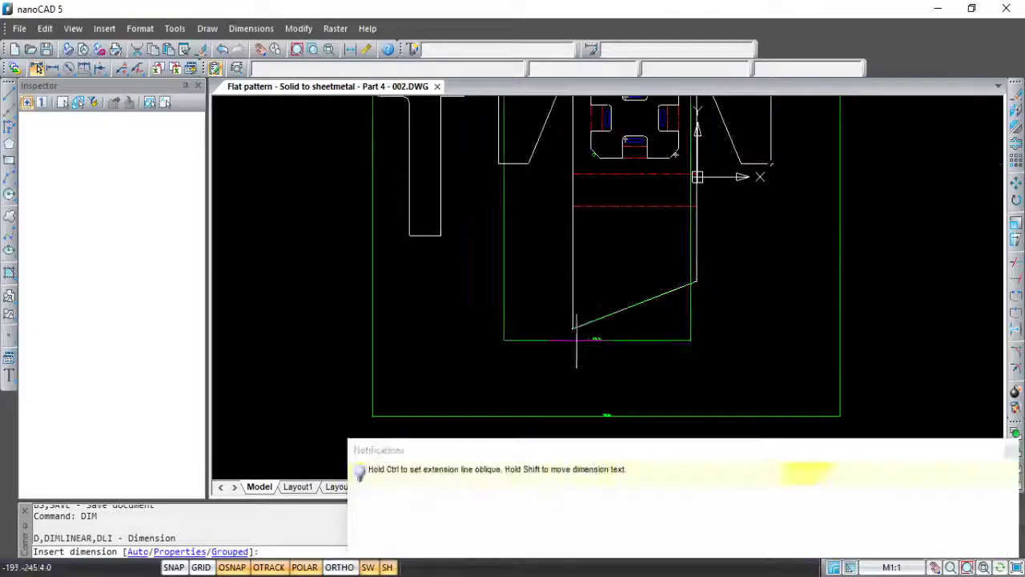
{"action": "scroll", "coordinate": [483, 291], "scroll_direction": "down", "scroll_amount": 2}
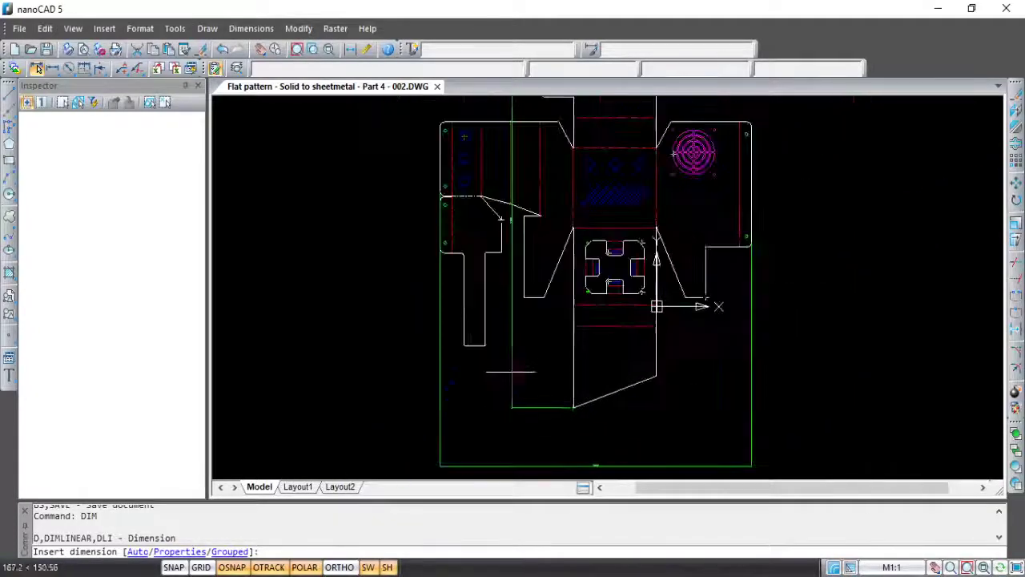
{"action": "scroll", "coordinate": [454, 292], "scroll_direction": "down", "scroll_amount": 2}
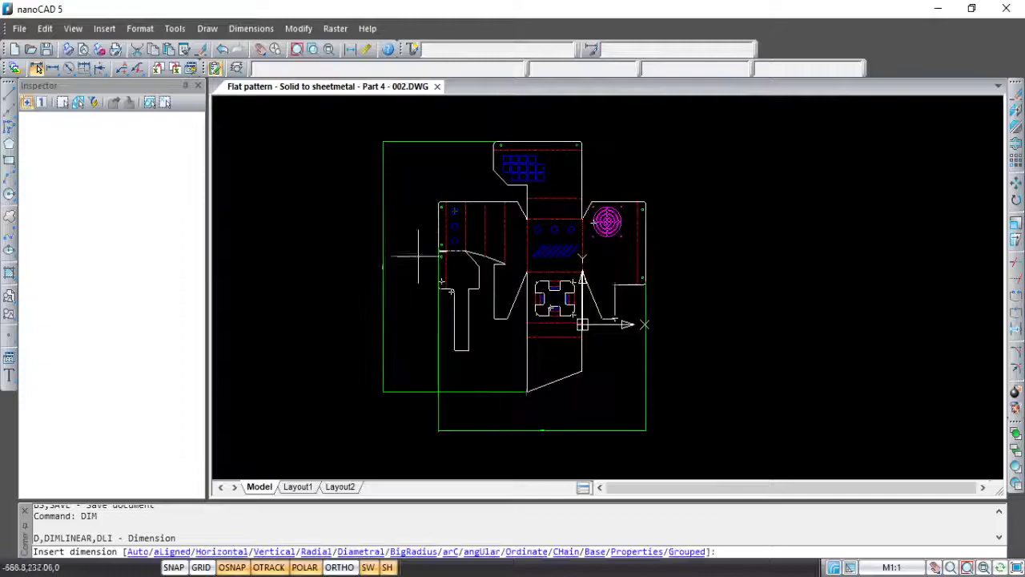
{"action": "scroll", "coordinate": [538, 228], "scroll_direction": "up", "scroll_amount": 2}
{"action": "scroll", "coordinate": [538, 230], "scroll_direction": "up", "scroll_amount": 1}
{"action": "middle_click_drag", "start_coordinate": [572, 183], "coordinate": [587, 282]}
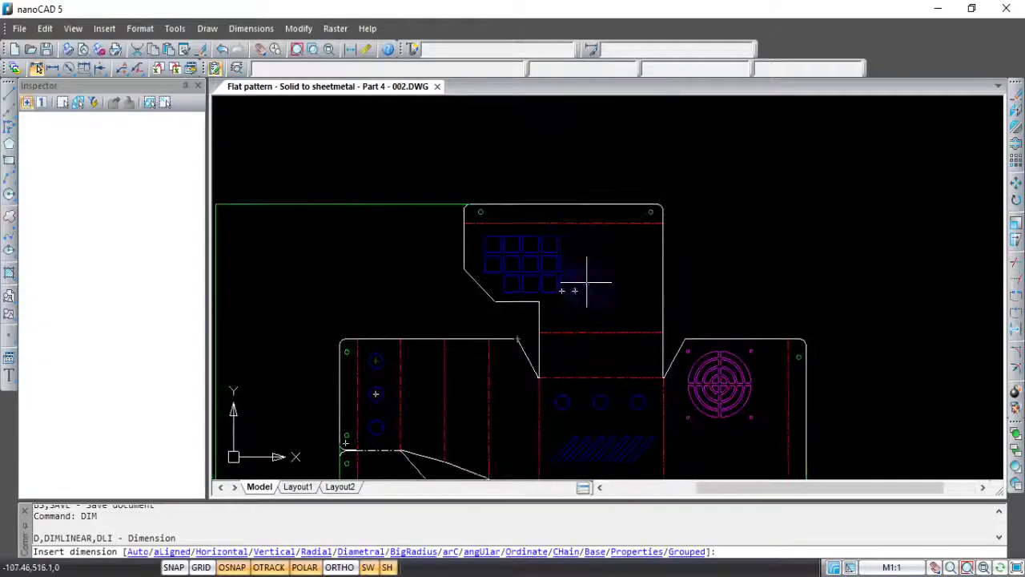
{"action": "middle_click_drag", "start_coordinate": [626, 244], "coordinate": [651, 237]}
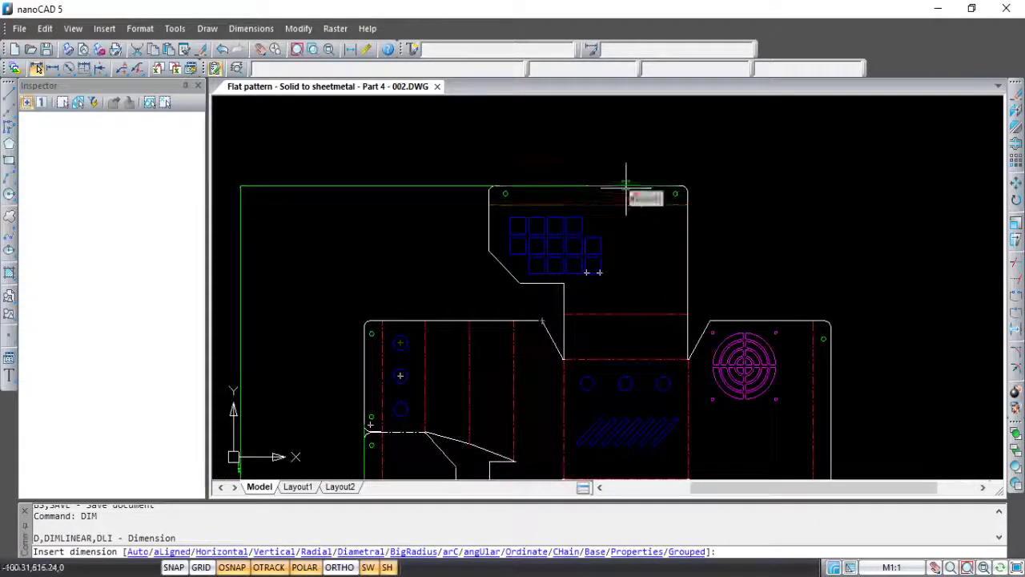
{"action": "left_click", "coordinate": [624, 204]}
{"action": "scroll", "coordinate": [552, 280], "scroll_direction": "down", "scroll_amount": 1}
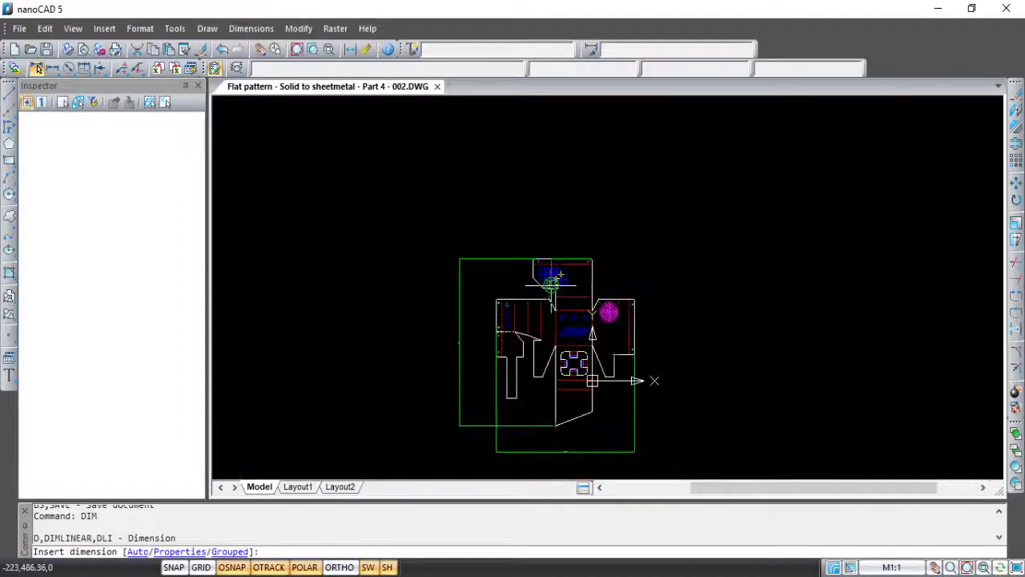
{"action": "scroll", "coordinate": [549, 284], "scroll_direction": "up", "scroll_amount": 4}
{"action": "scroll", "coordinate": [435, 286], "scroll_direction": "down", "scroll_amount": 4}
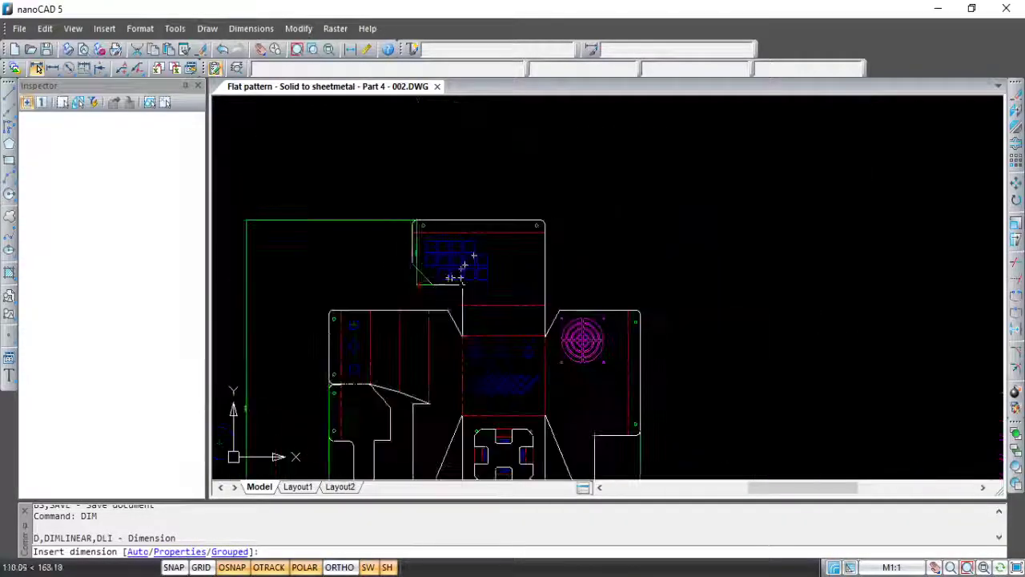
{"action": "middle_click_drag", "start_coordinate": [325, 266], "coordinate": [373, 266]}
{"action": "scroll", "coordinate": [506, 223], "scroll_direction": "up", "scroll_amount": 4}
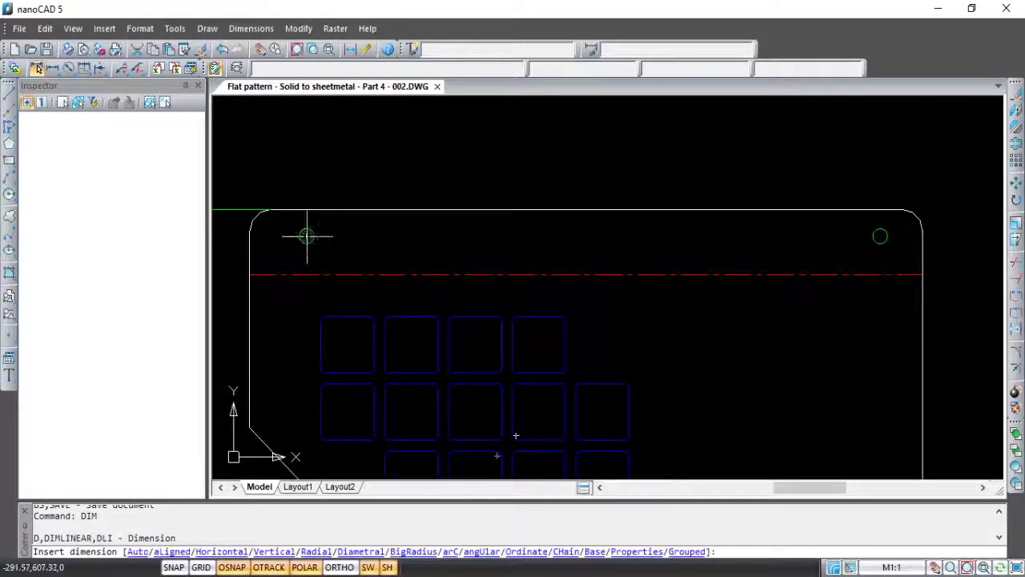
- Dimension the 270 spacing between the top-flap holes and the left hole's Ø7 diameter
{"action": "left_click", "coordinate": [306, 235]}
{"action": "left_click", "coordinate": [880, 236]}
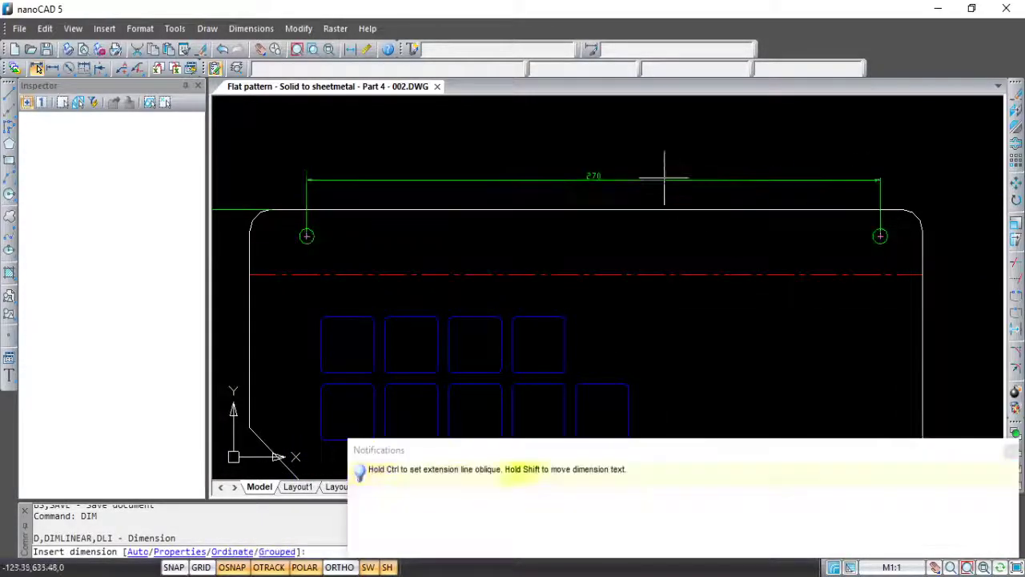
{"action": "left_click", "coordinate": [626, 147]}
{"action": "scroll", "coordinate": [505, 201], "scroll_direction": "up", "scroll_amount": 2}
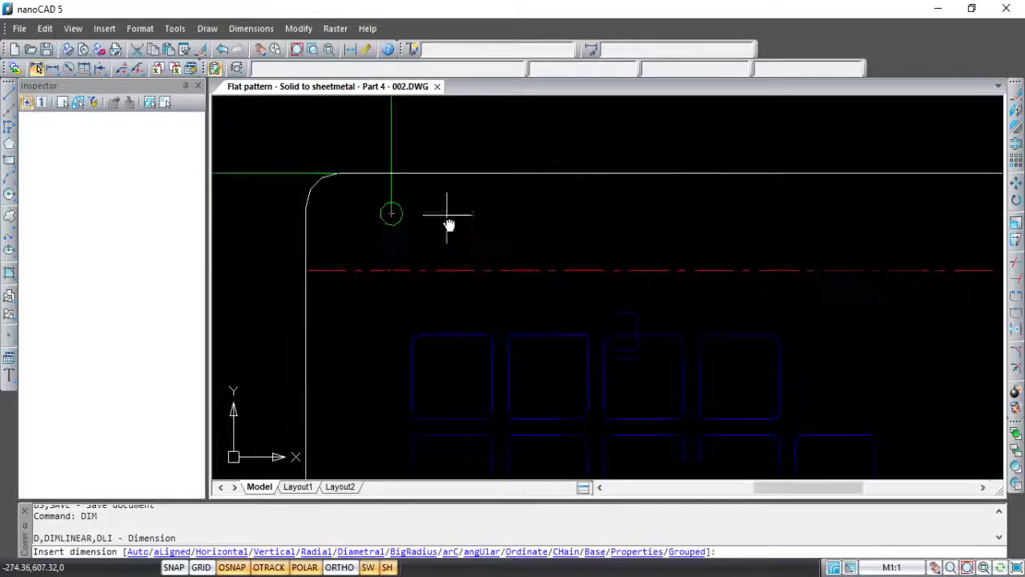
{"action": "middle_click_drag", "start_coordinate": [448, 224], "coordinate": [486, 248]}
{"action": "left_click", "coordinate": [467, 253]}
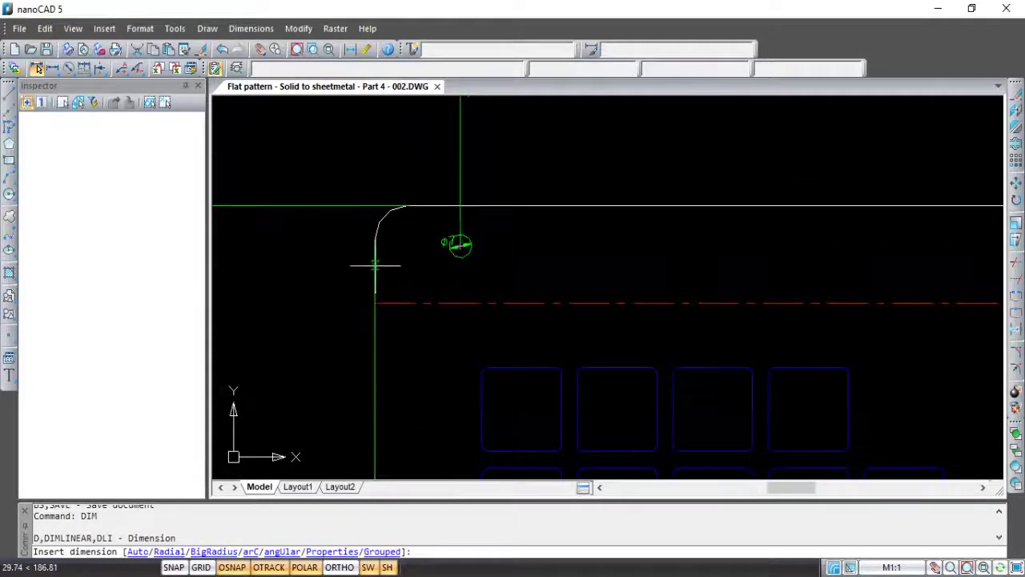
{"action": "left_click", "coordinate": [375, 265]}
{"action": "scroll", "coordinate": [413, 194], "scroll_direction": "down", "scroll_amount": 3}
{"action": "key", "text": "Escape"}
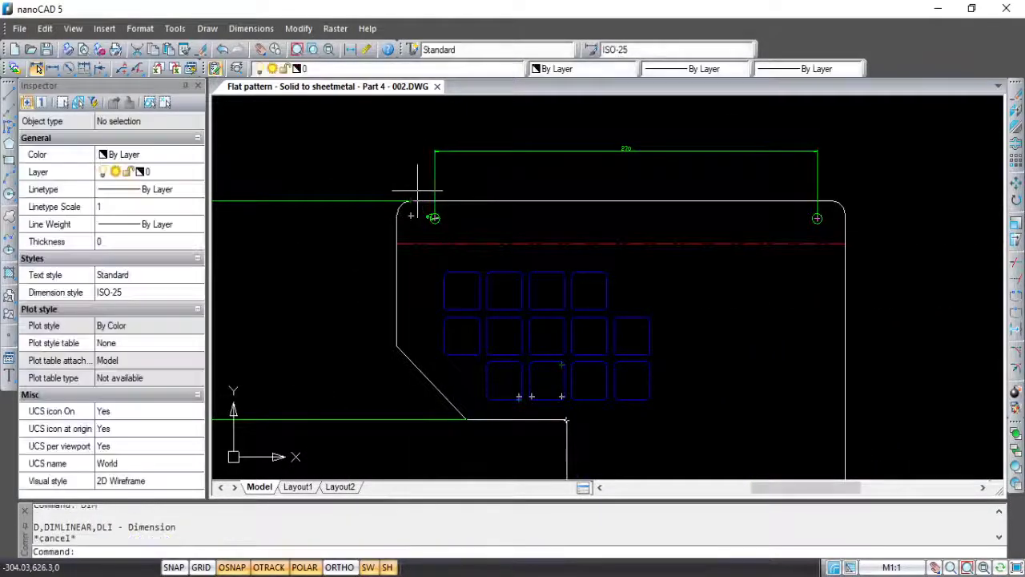
- With DIM, add the 26.86 distance from the hole to the flap's left edge
{"action": "scroll", "coordinate": [411, 206], "scroll_direction": "up", "scroll_amount": 2}
{"action": "scroll", "coordinate": [457, 256], "scroll_direction": "up", "scroll_amount": 2}
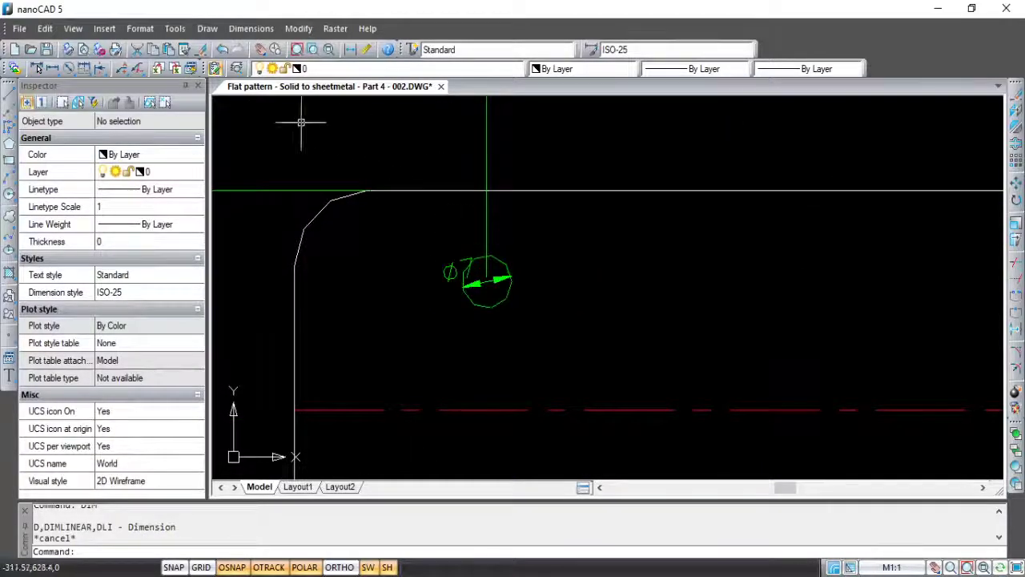
{"action": "type", "text": "DIM"}
{"action": "key", "text": "Return"}
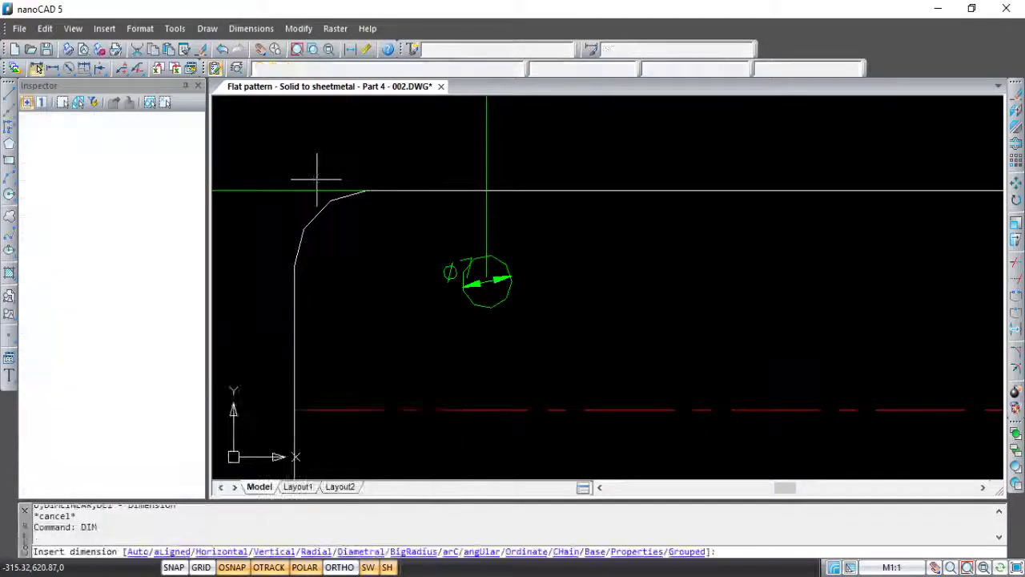
{"action": "left_click", "coordinate": [490, 281]}
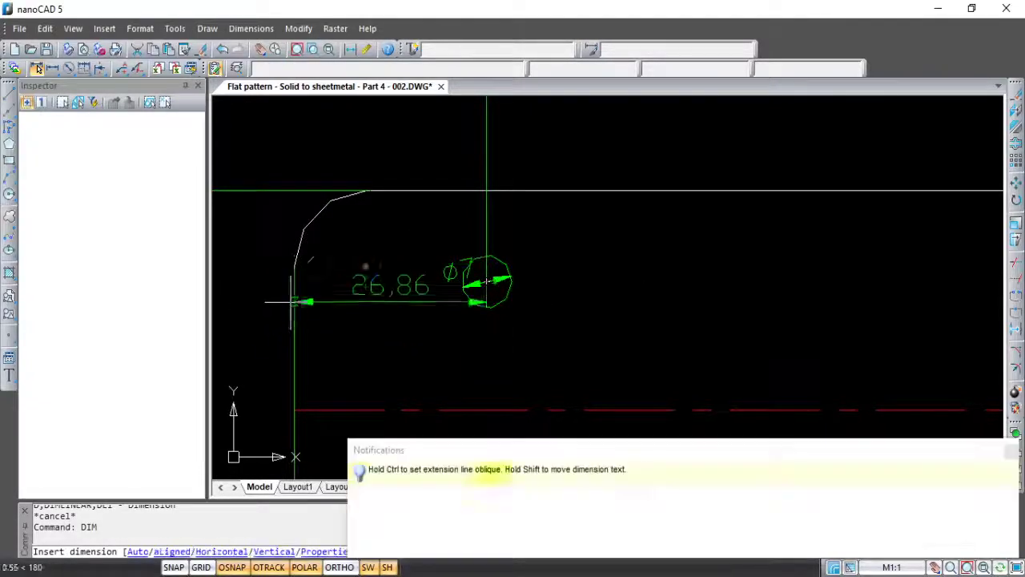
{"action": "scroll", "coordinate": [384, 240], "scroll_direction": "down", "scroll_amount": 5}
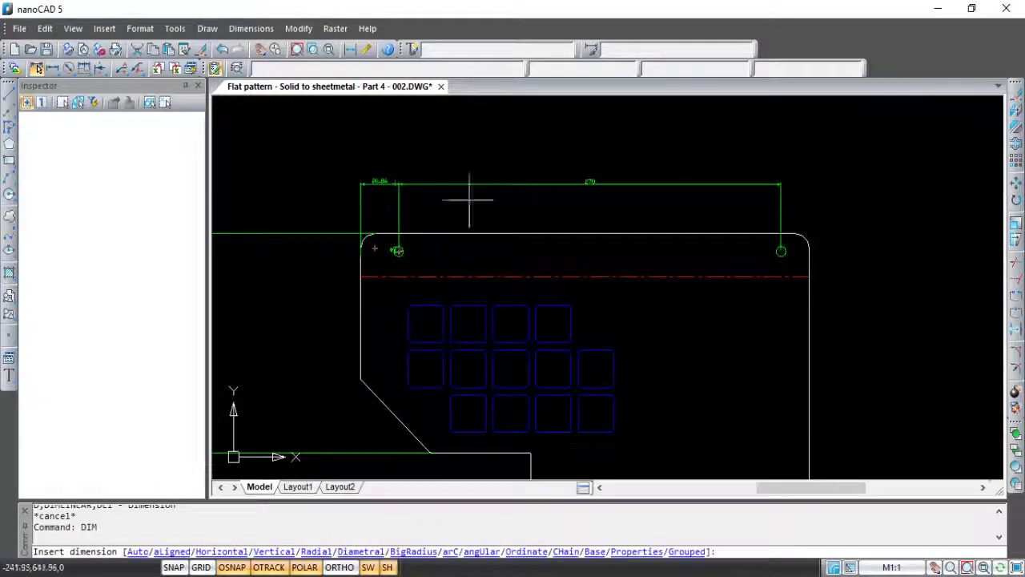
{"action": "scroll", "coordinate": [553, 217], "scroll_direction": "down", "scroll_amount": 2}
{"action": "scroll", "coordinate": [776, 260], "scroll_direction": "up", "scroll_amount": 6}
{"action": "scroll", "coordinate": [775, 260], "scroll_direction": "up", "scroll_amount": 1}
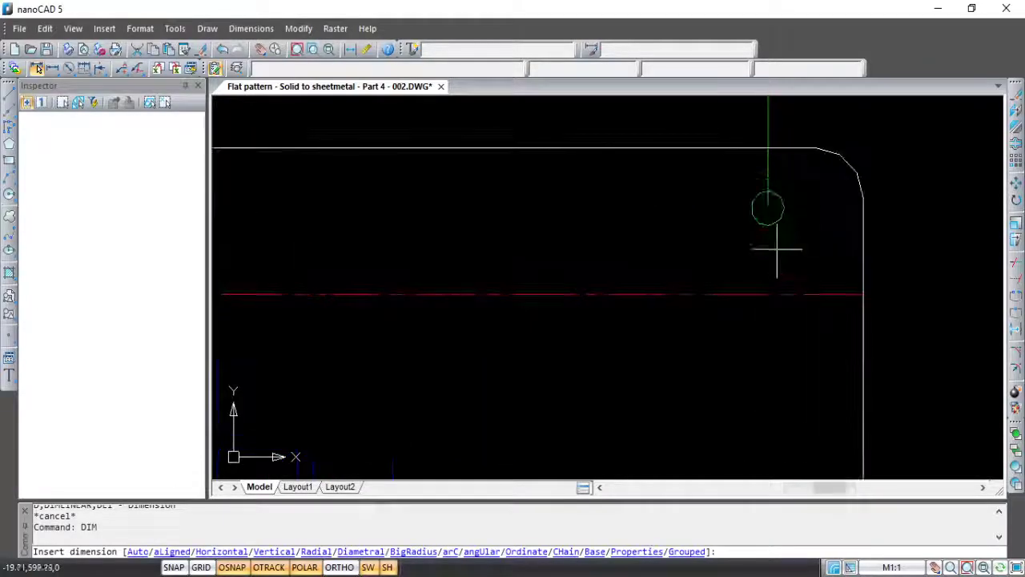
- Add the 12 distance from the hole centre to the top edge and end dimensioning
{"action": "left_click", "coordinate": [767, 207]}
{"action": "left_click", "coordinate": [742, 150]}
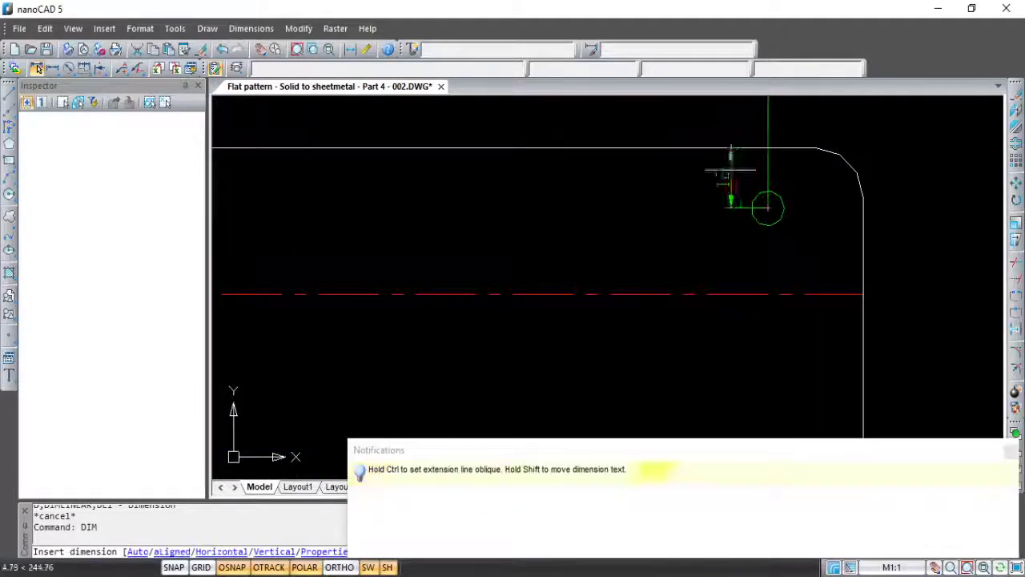
{"action": "scroll", "coordinate": [728, 165], "scroll_direction": "down", "scroll_amount": 3}
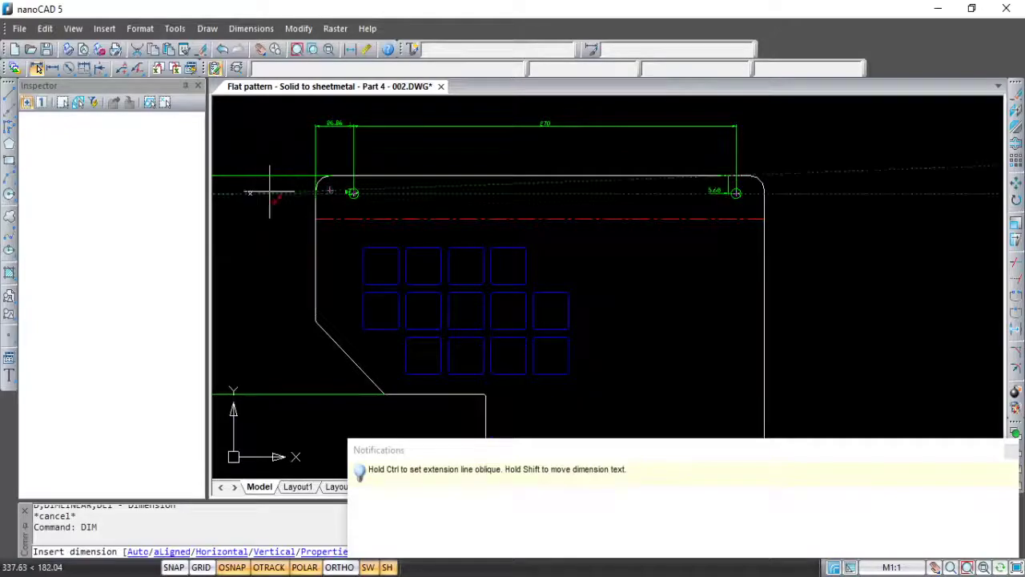
{"action": "scroll", "coordinate": [280, 178], "scroll_direction": "up", "scroll_amount": 3}
{"action": "scroll", "coordinate": [298, 174], "scroll_direction": "down", "scroll_amount": 2}
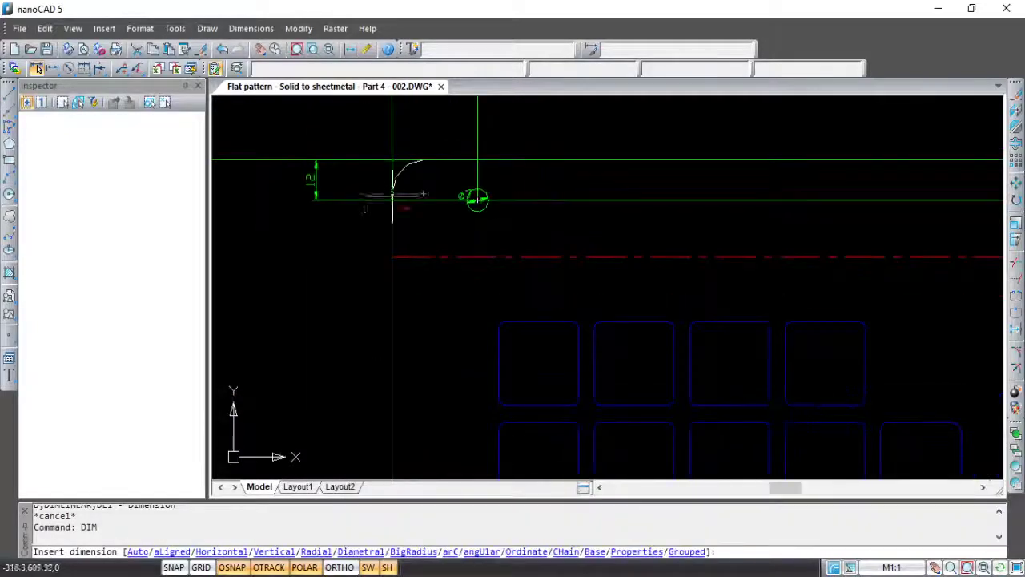
{"action": "scroll", "coordinate": [378, 206], "scroll_direction": "down", "scroll_amount": 2}
{"action": "key", "text": "Escape"}
{"action": "scroll", "coordinate": [624, 224], "scroll_direction": "up", "scroll_amount": 1}
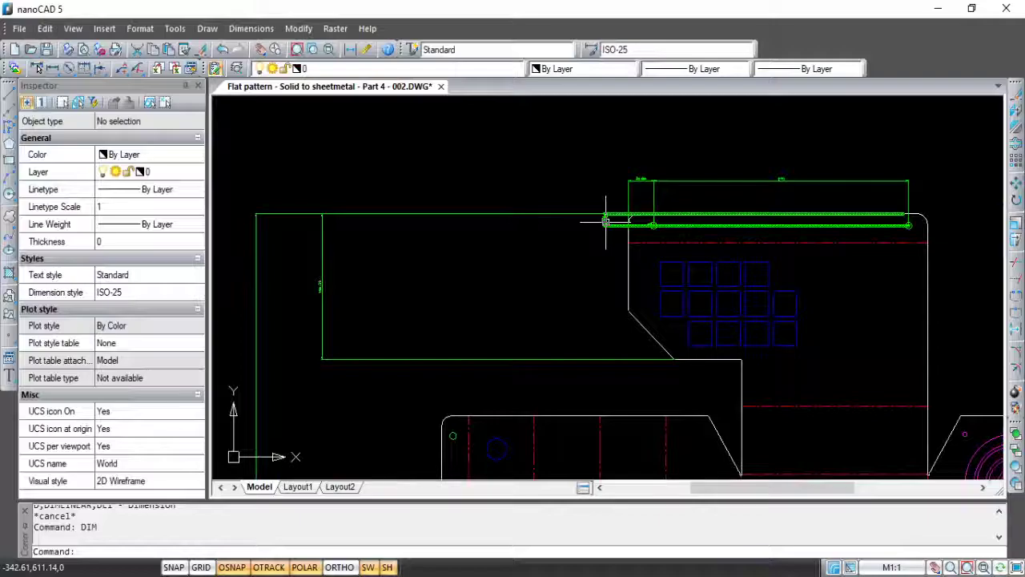
{"action": "left_click", "coordinate": [605, 221]}
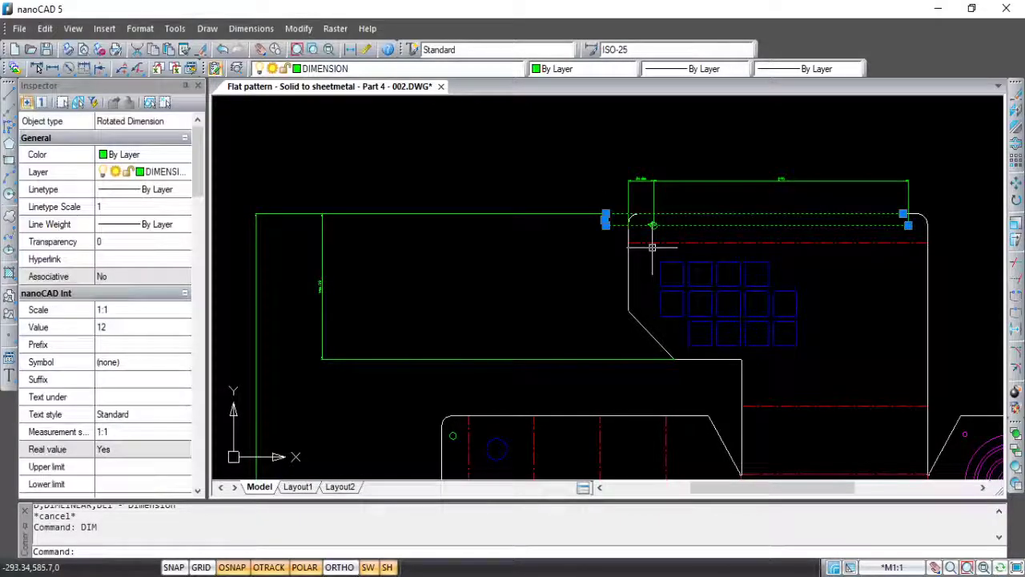
{"action": "scroll", "coordinate": [634, 234], "scroll_direction": "up", "scroll_amount": 2}
{"action": "scroll", "coordinate": [649, 224], "scroll_direction": "up", "scroll_amount": 1}
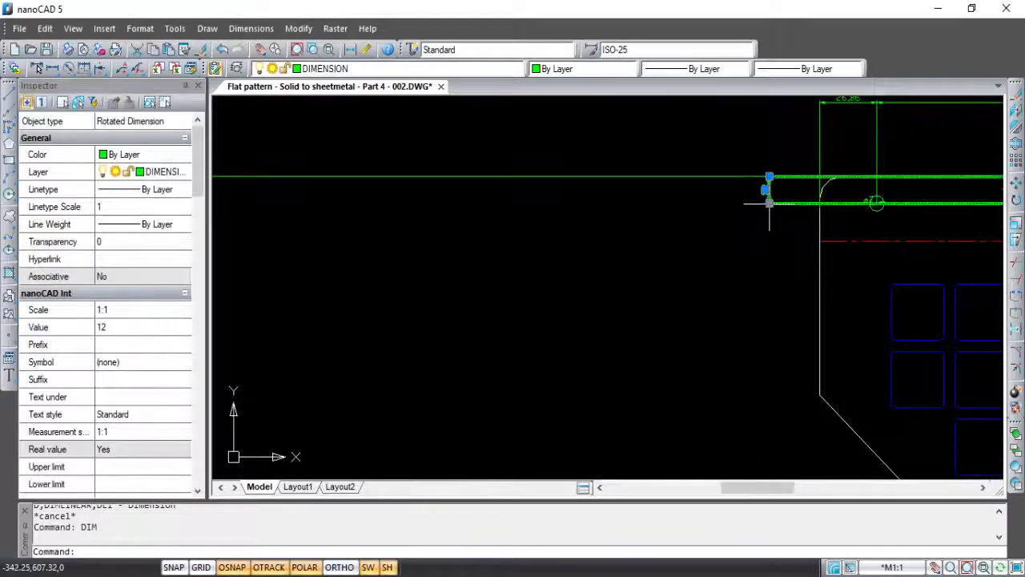
{"action": "left_click", "coordinate": [769, 203]}
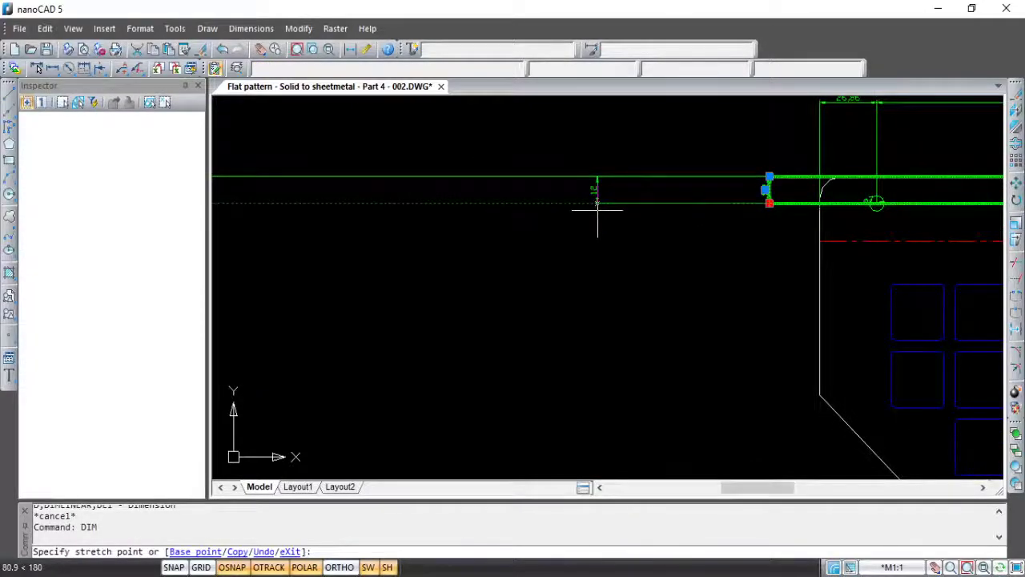
{"action": "key", "text": "Escape"}
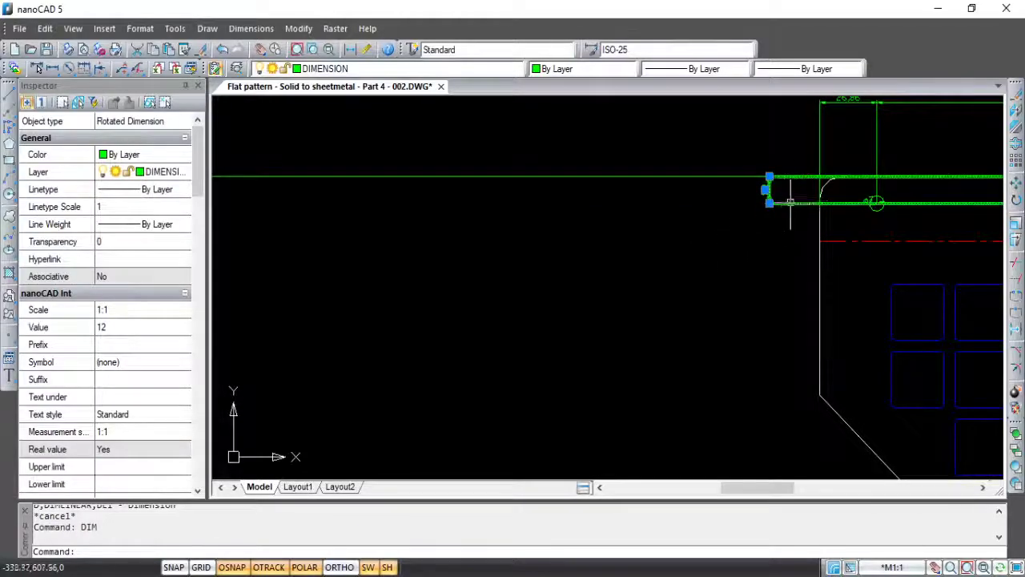
{"action": "left_click", "coordinate": [769, 202]}
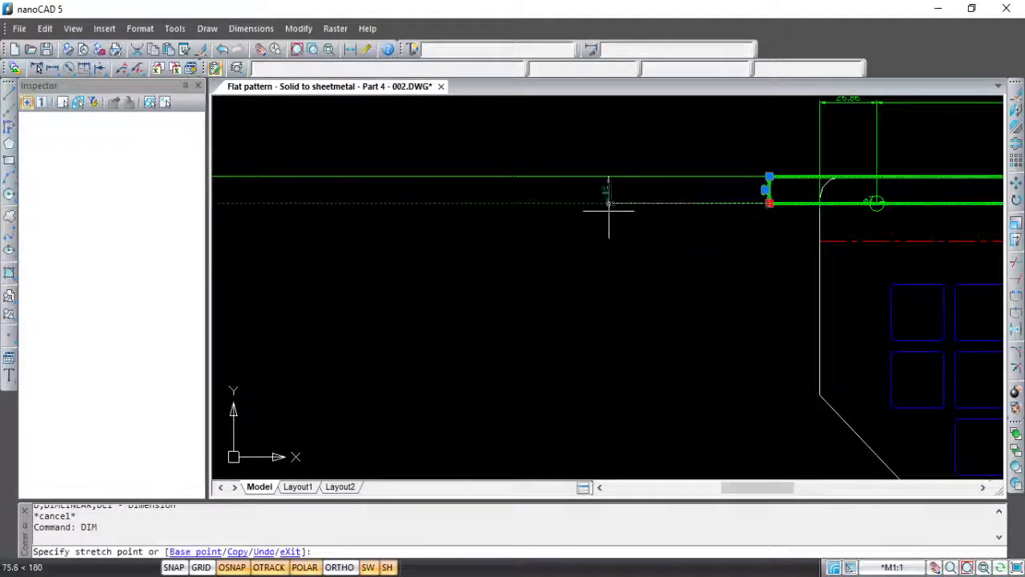
{"action": "scroll", "coordinate": [613, 215], "scroll_direction": "down", "scroll_amount": 3}
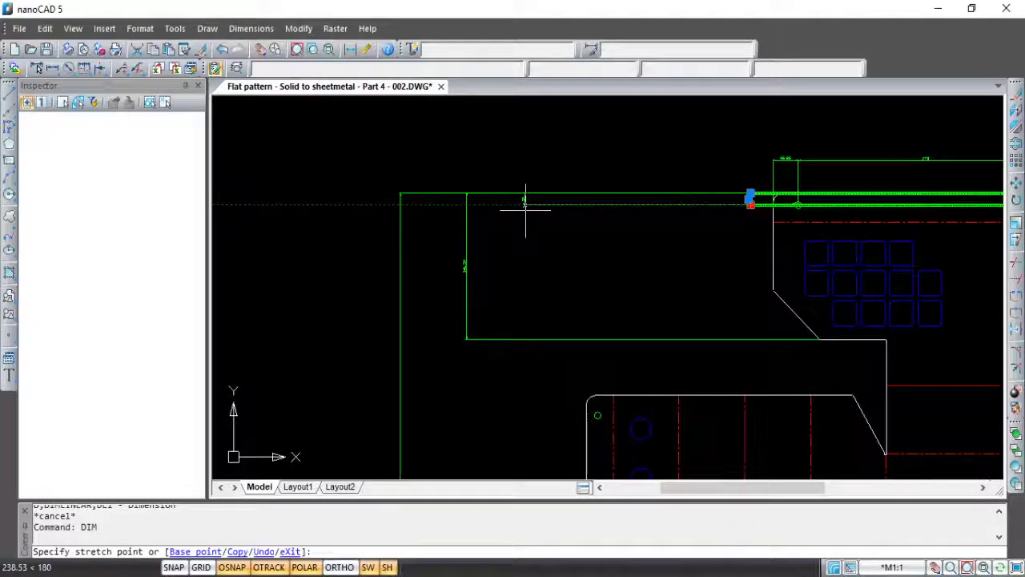
{"action": "key", "text": "Escape"}
{"action": "key", "text": "Escape"}
- Pan and zoom across the finished flat pattern to review it
{"action": "scroll", "coordinate": [622, 257], "scroll_direction": "down", "scroll_amount": 2}
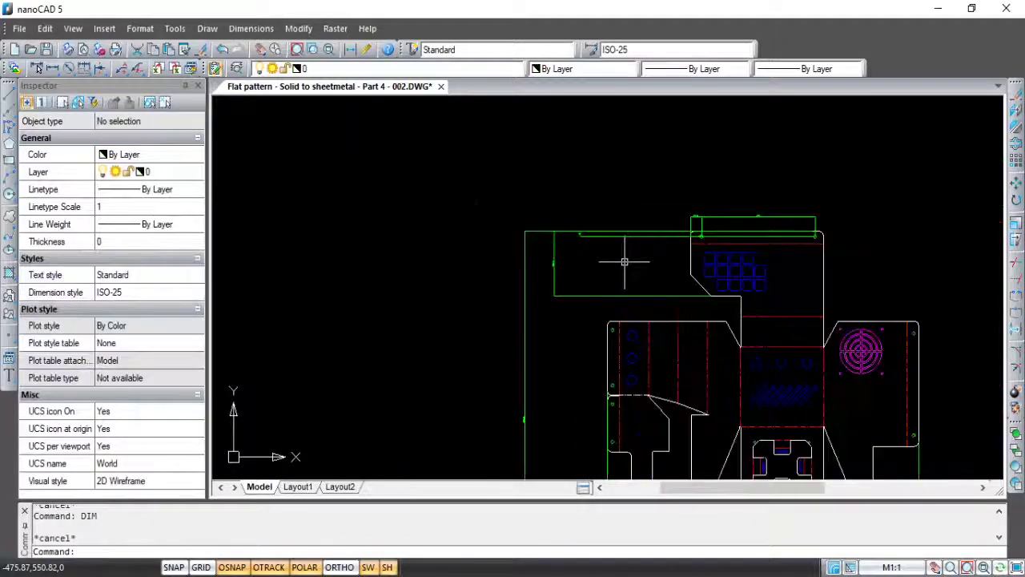
{"action": "middle_click_drag", "start_coordinate": [714, 279], "coordinate": [568, 110]}
{"action": "scroll", "coordinate": [704, 257], "scroll_direction": "down", "scroll_amount": 1}
{"action": "scroll", "coordinate": [698, 289], "scroll_direction": "down", "scroll_amount": 1}
{"action": "scroll", "coordinate": [651, 293], "scroll_direction": "down", "scroll_amount": 1}
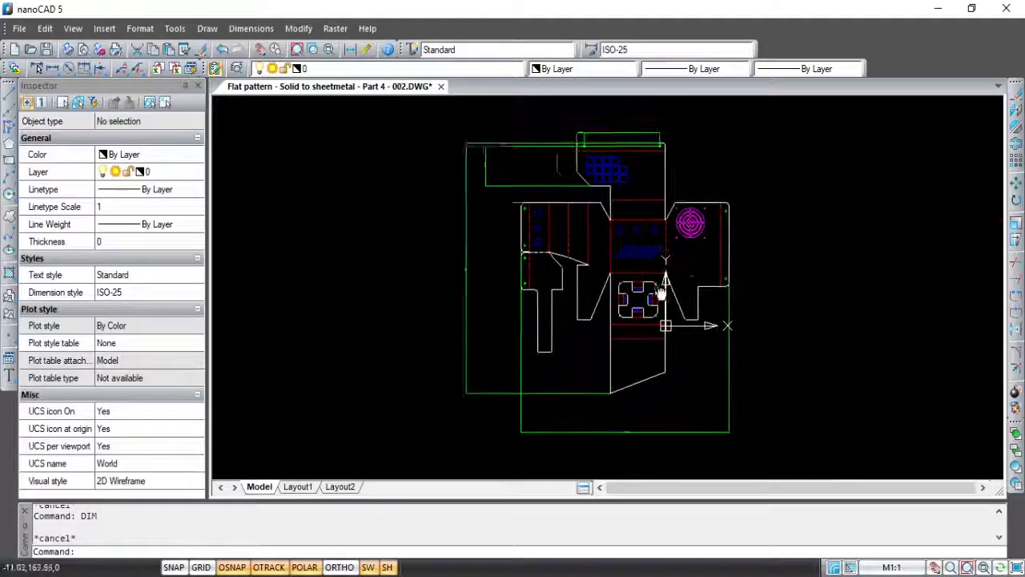
{"action": "scroll", "coordinate": [636, 297], "scroll_direction": "down", "scroll_amount": 1}
{"action": "middle_click_drag", "start_coordinate": [637, 296], "coordinate": [617, 282]}
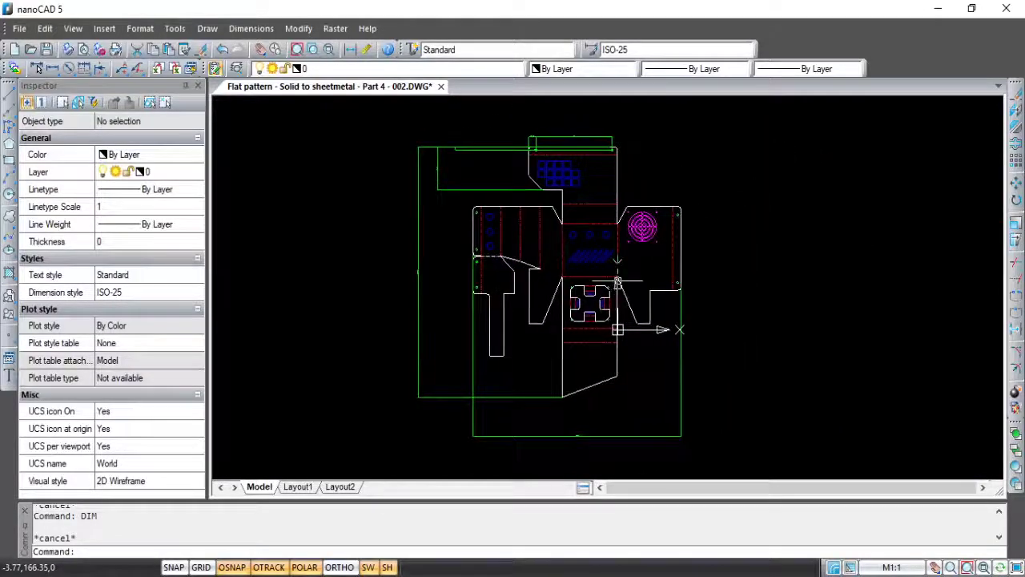
- Frame the whole part in view, then bring up the Notepad window
{"action": "scroll", "coordinate": [732, 299], "scroll_direction": "up", "scroll_amount": 2}
{"action": "scroll", "coordinate": [659, 179], "scroll_direction": "up", "scroll_amount": 2}
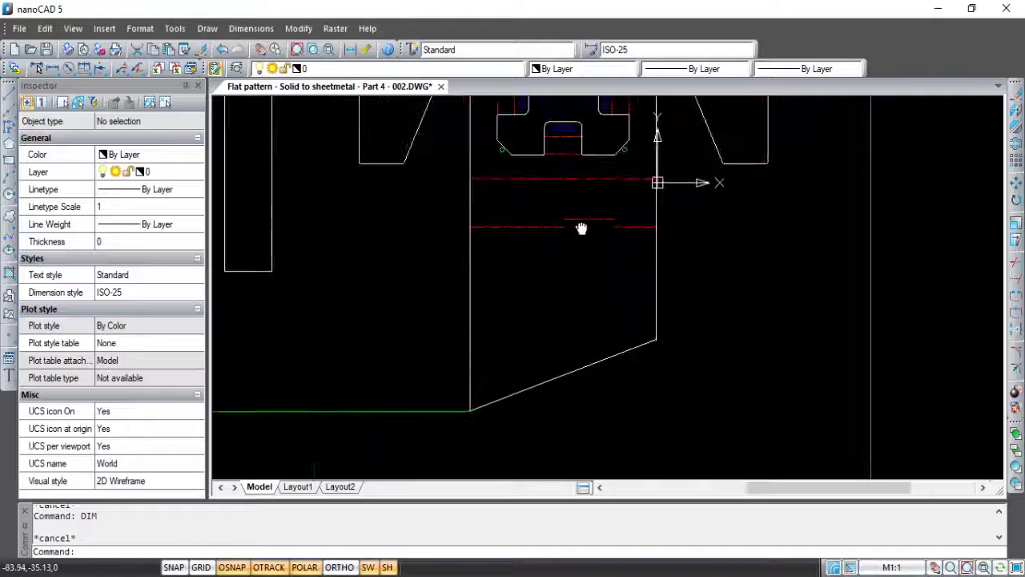
{"action": "scroll", "coordinate": [709, 393], "scroll_direction": "down", "scroll_amount": 1}
{"action": "scroll", "coordinate": [668, 369], "scroll_direction": "up", "scroll_amount": 1}
{"action": "scroll", "coordinate": [595, 235], "scroll_direction": "down", "scroll_amount": 1}
{"action": "scroll", "coordinate": [601, 243], "scroll_direction": "down", "scroll_amount": 2}
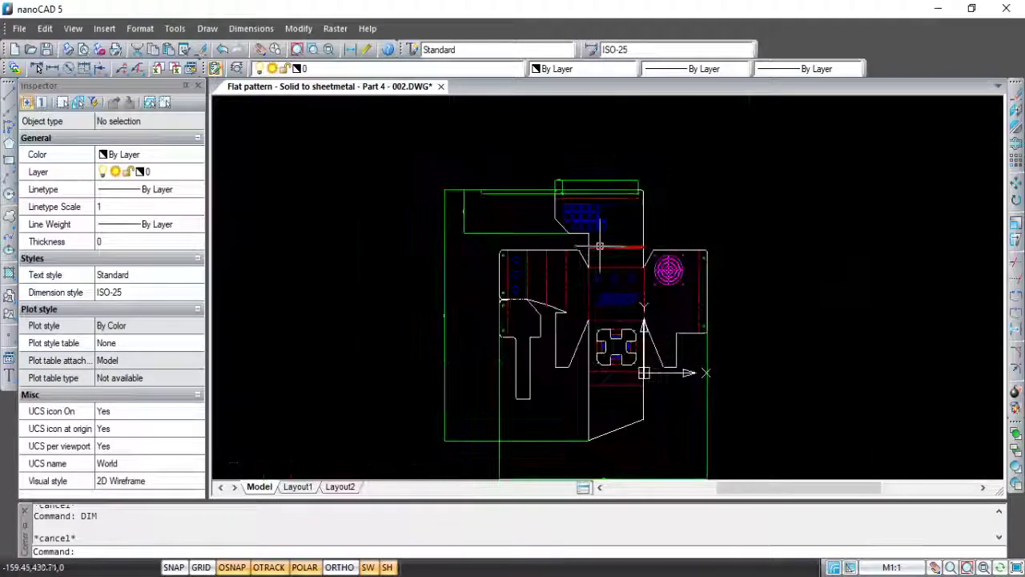
{"action": "scroll", "coordinate": [588, 229], "scroll_direction": "up", "scroll_amount": 1}
{"action": "scroll", "coordinate": [584, 213], "scroll_direction": "up", "scroll_amount": 1}
{"action": "middle_click_drag", "start_coordinate": [584, 213], "coordinate": [580, 199]}
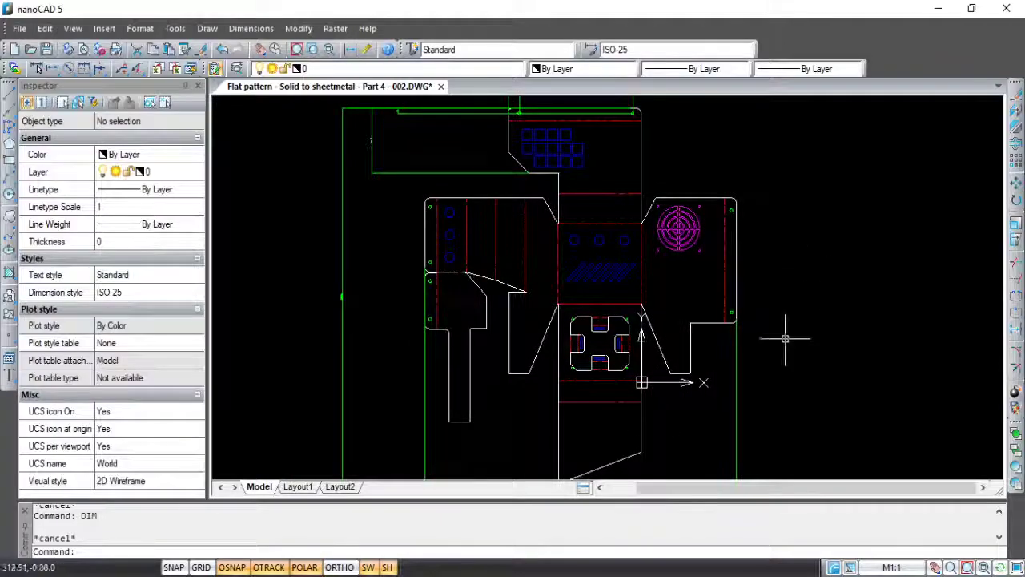
{"action": "key", "text": "alt+Tab"}
- Write "Thats all" with "Enjoy !" two lines below, moving the Notepad window right
{"action": "left_click_drag", "start_coordinate": [652, 291], "coordinate": [859, 220]}
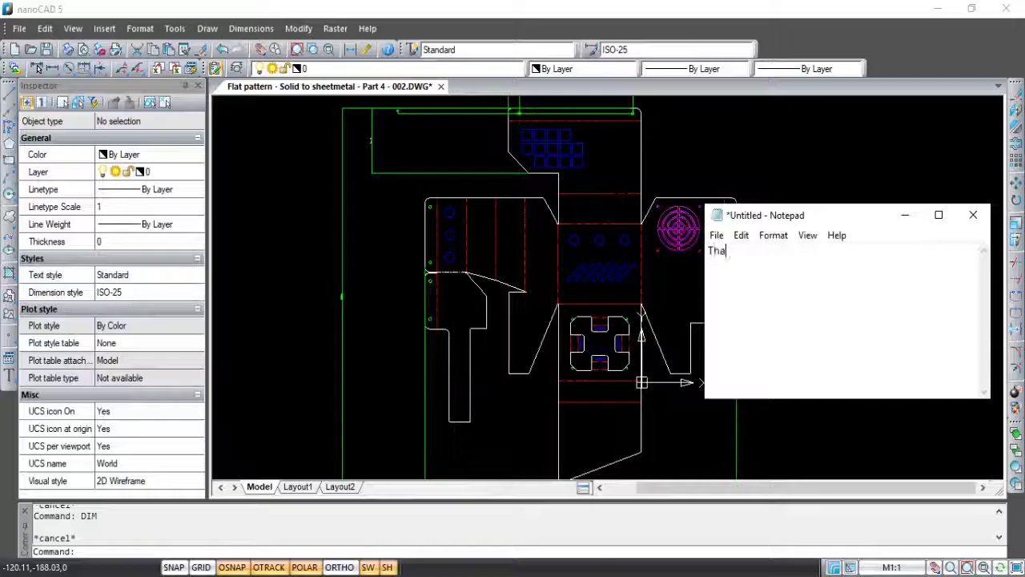
{"action": "type", "text": "ts all"}
{"action": "key", "text": "Return"}
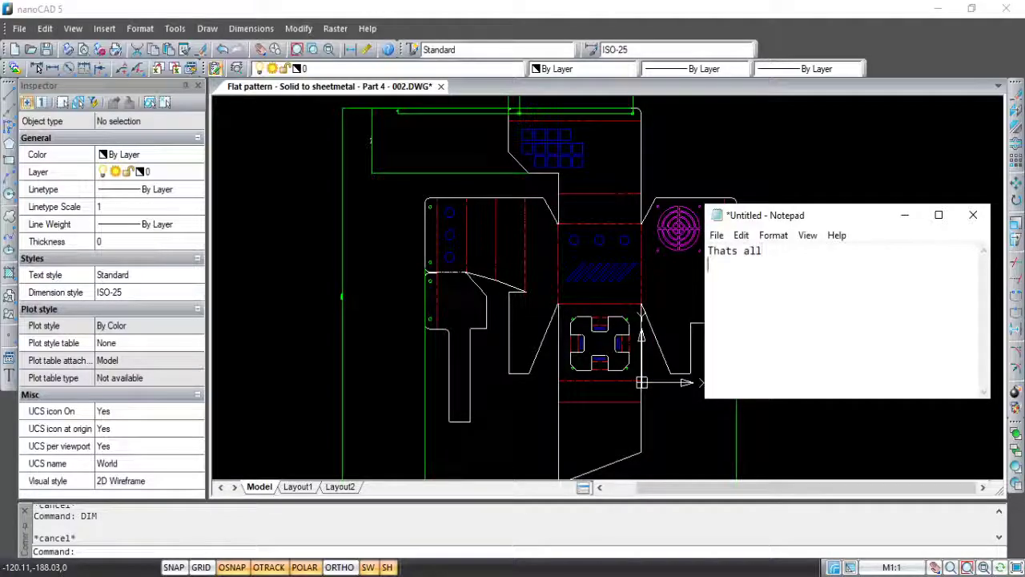
{"action": "key", "text": "Return"}
{"action": "type", "text": "Enjoy"}
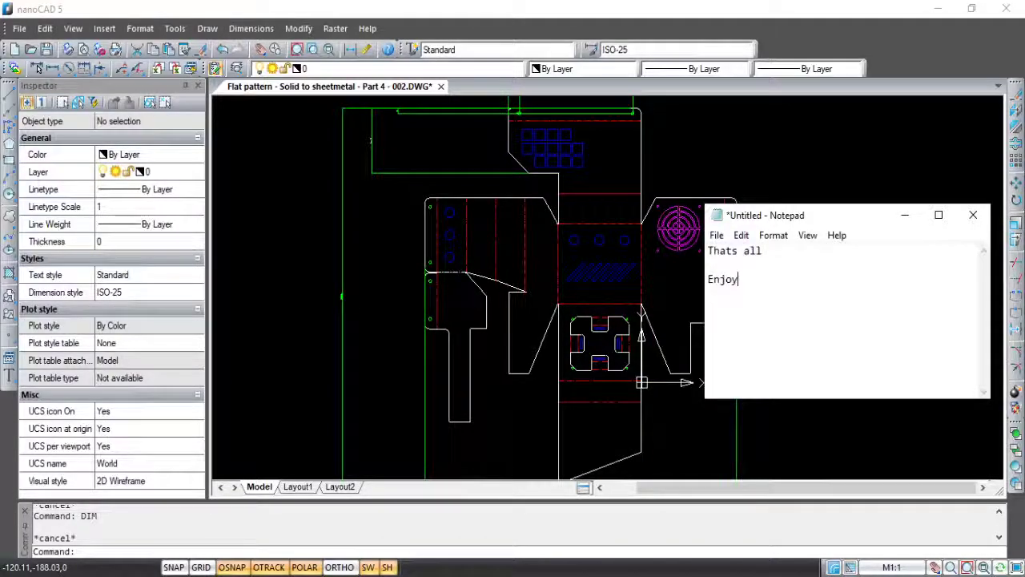
{"action": "type", "text": " !"}
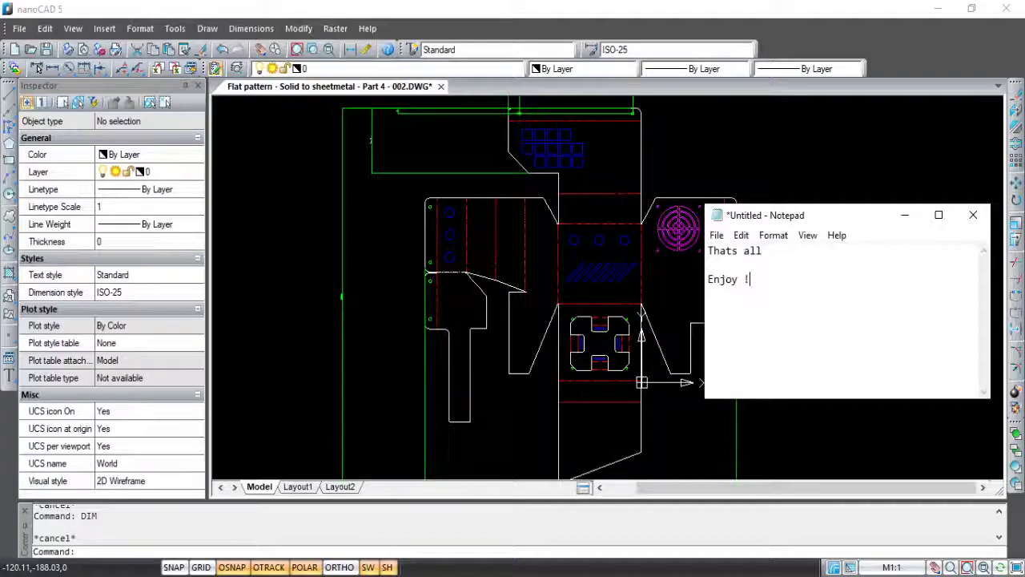
{"action": "left_click_drag", "start_coordinate": [854, 220], "coordinate": [909, 216]}
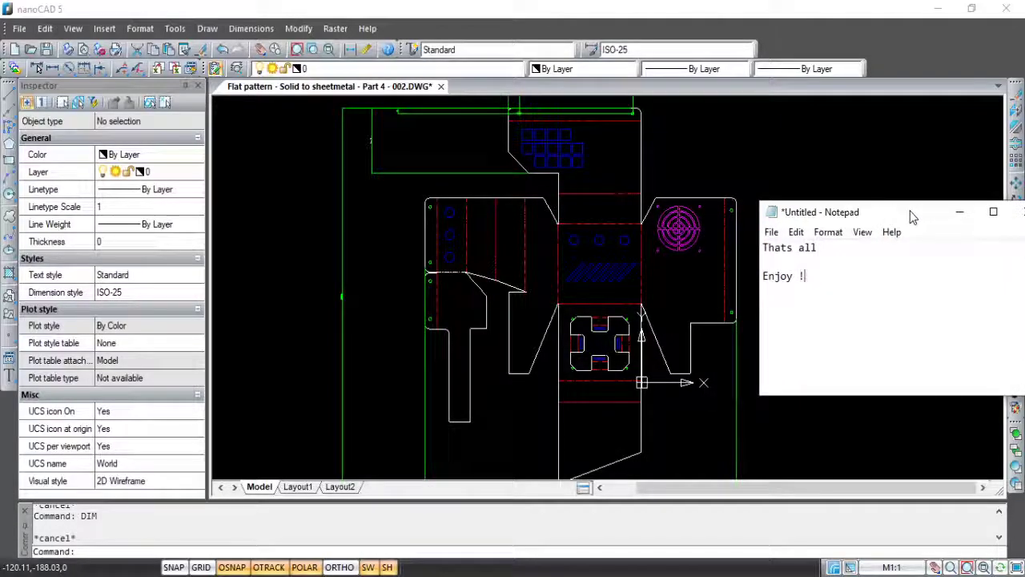